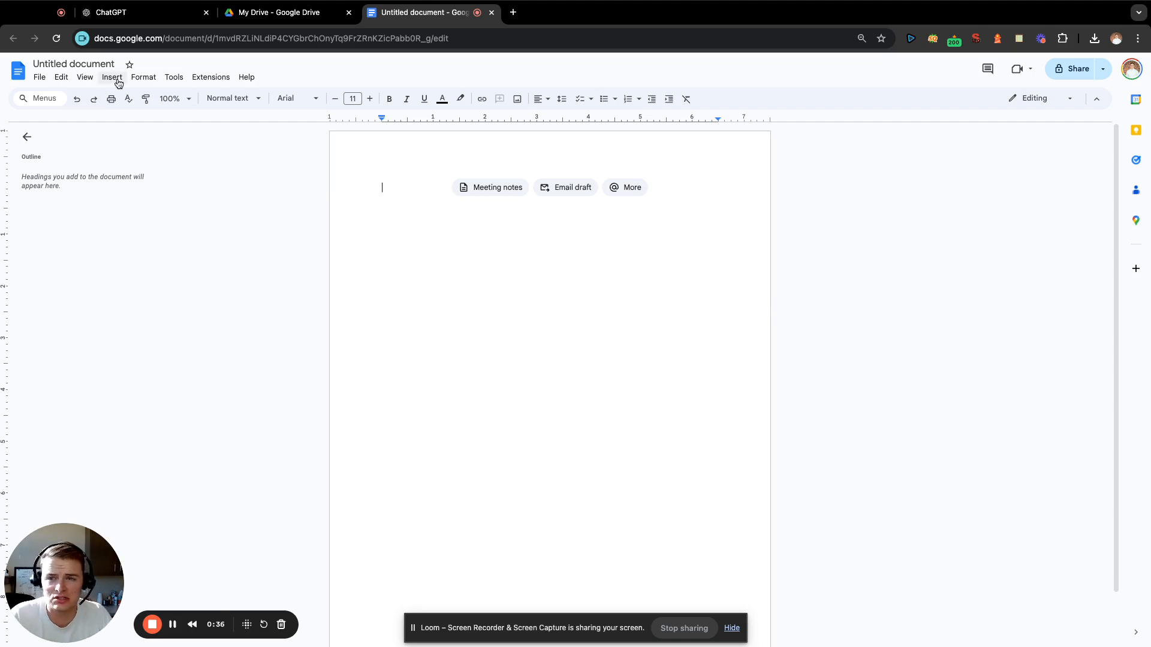
Rename the untitled document as SA Content.
{"action": "left_click", "coordinate": [105, 63]}
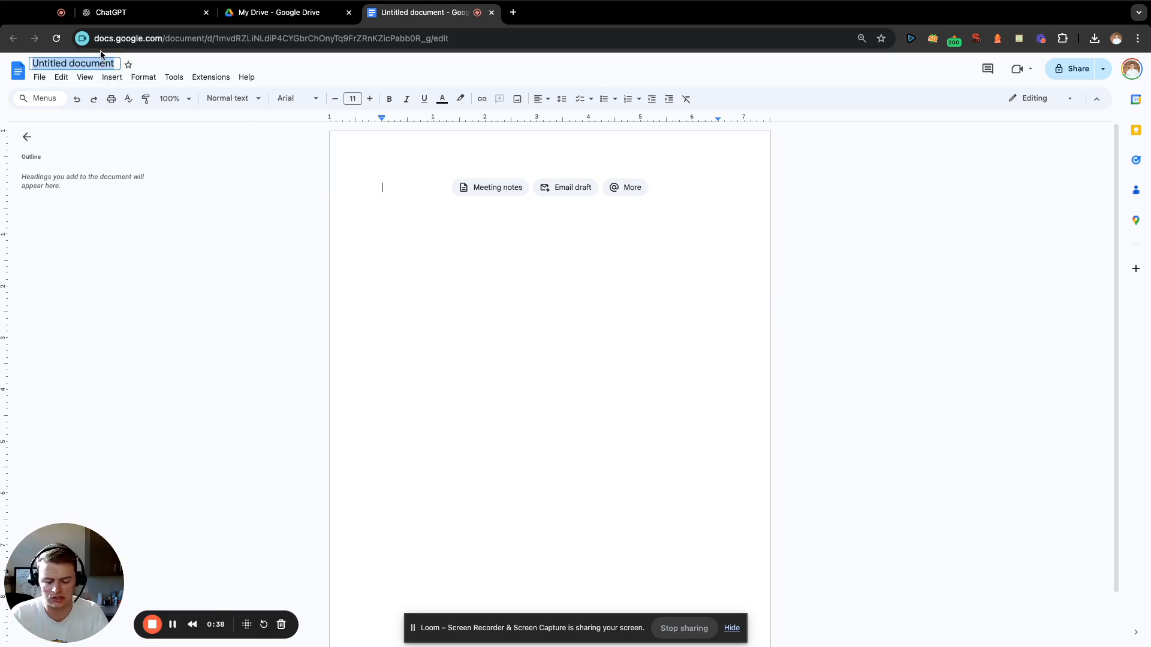
{"action": "type", "text": "SA Content"}
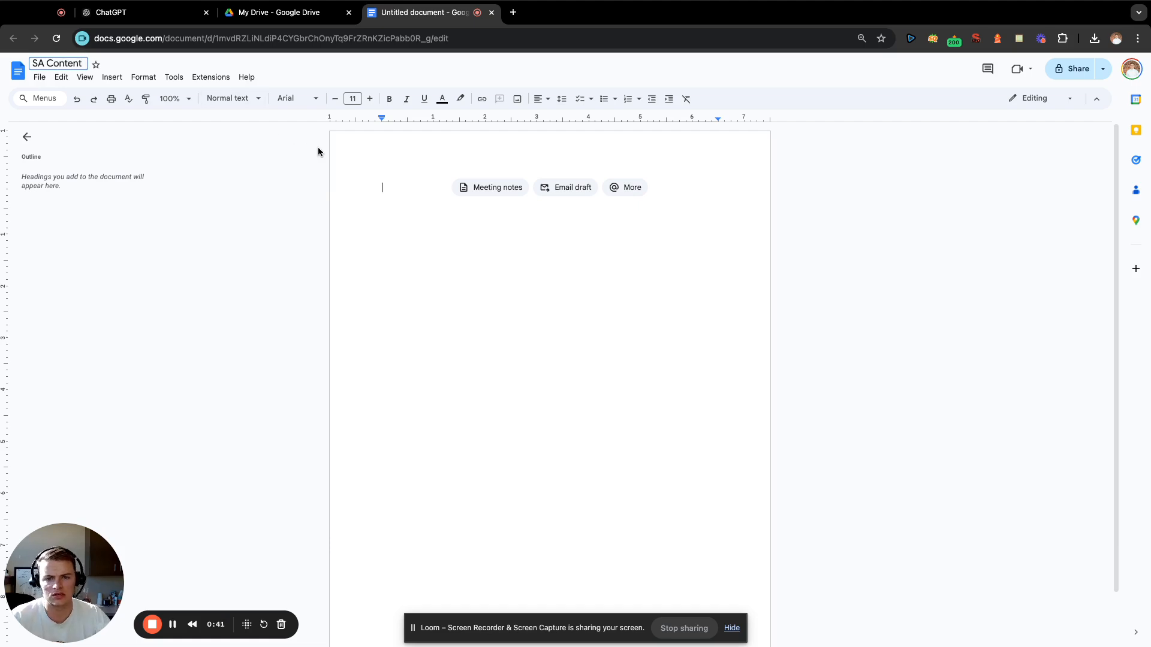
{"action": "left_click", "coordinate": [420, 199]}
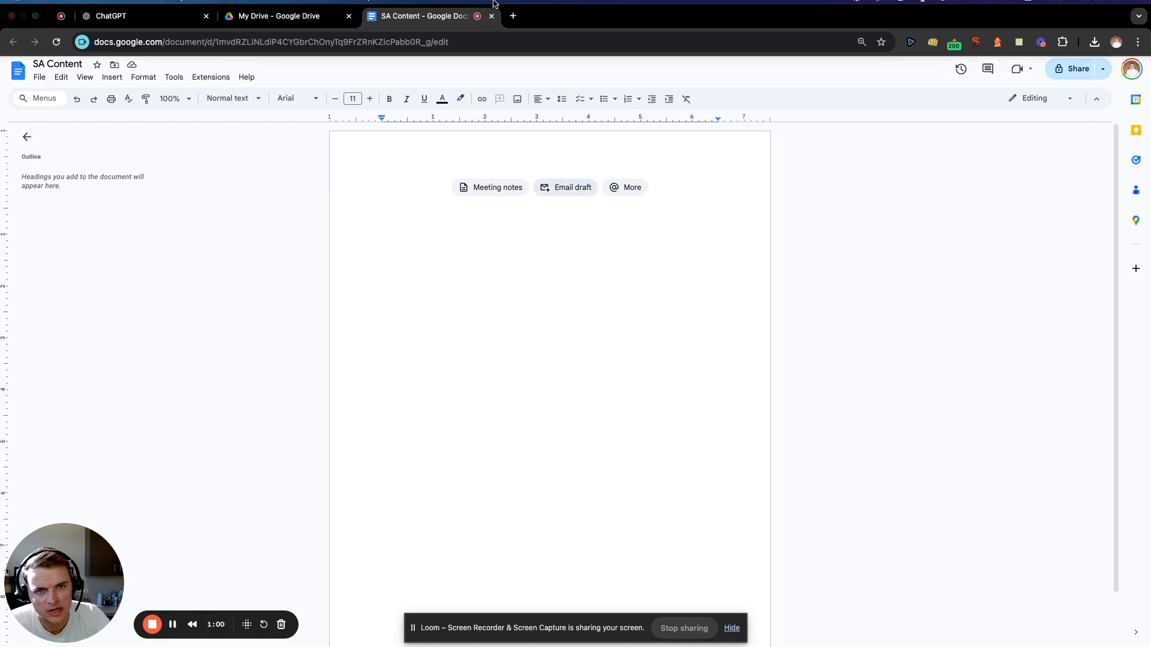
Open the saved San Antonio #1 note in the browser's notepad extension and go to its beginning.
{"action": "left_click", "coordinate": [1018, 39]}
{"action": "left_click", "coordinate": [598, 100]}
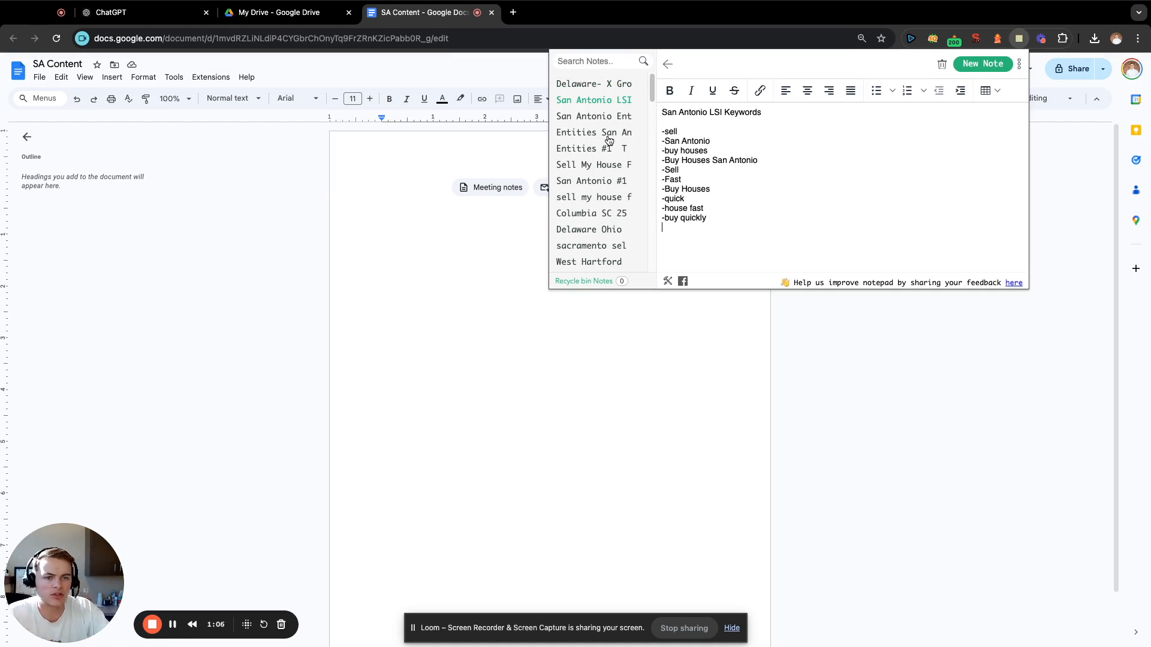
{"action": "left_click", "coordinate": [611, 168]}
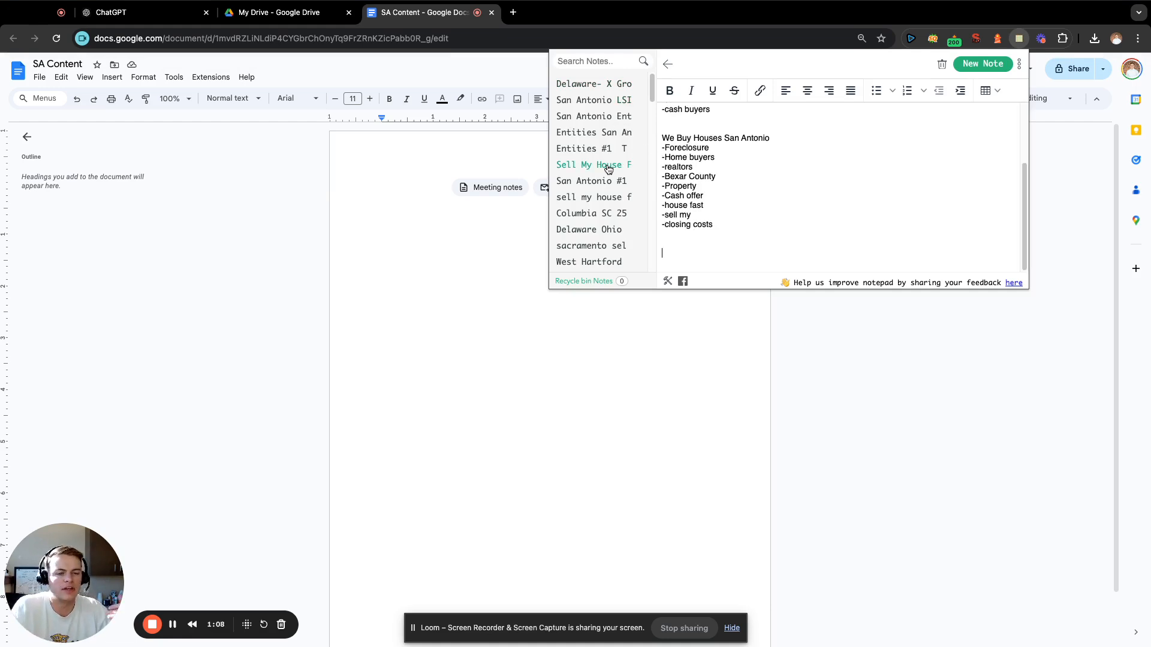
{"action": "left_click", "coordinate": [611, 183]}
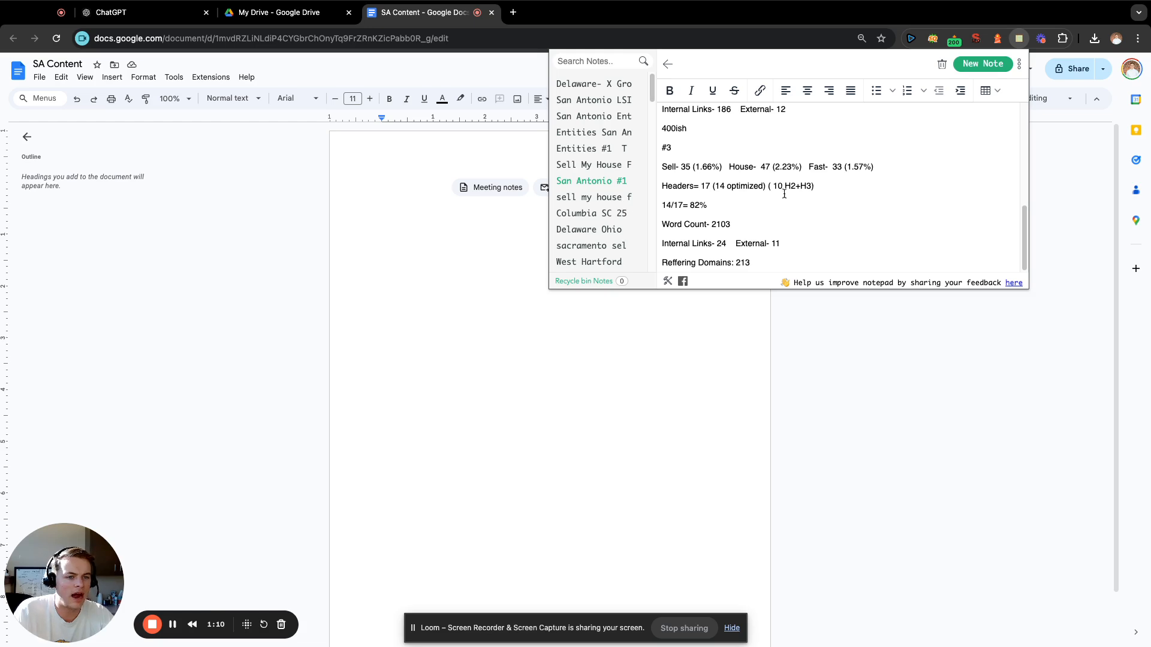
{"action": "scroll", "coordinate": [885, 196], "scroll_direction": "up", "scroll_amount": 10}
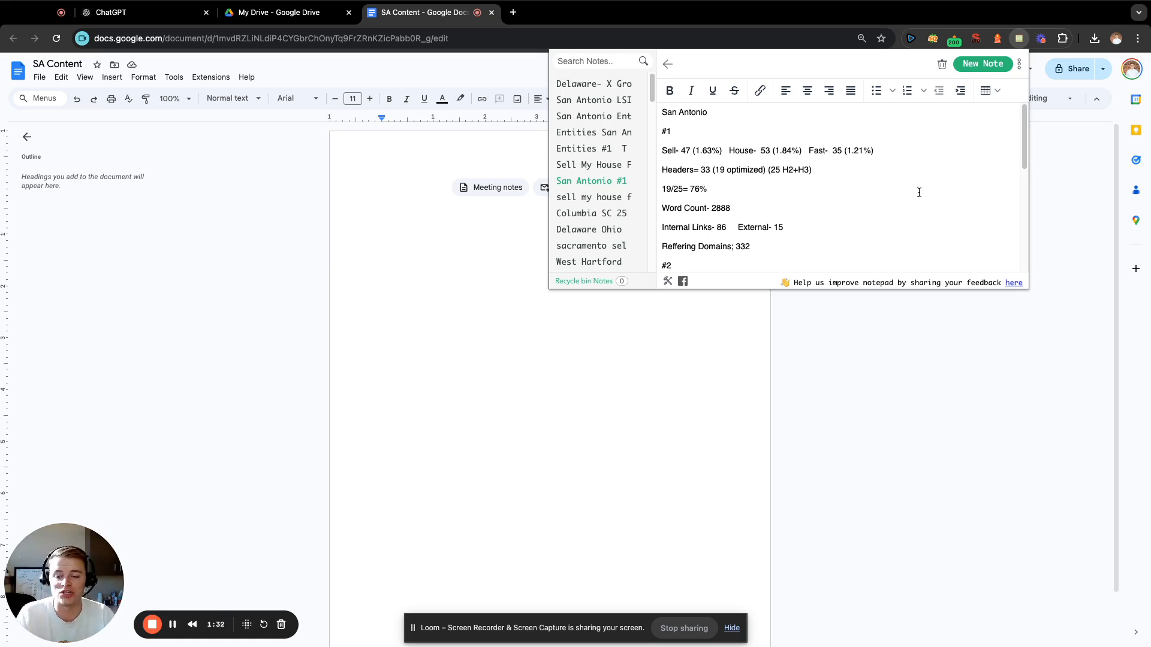
Examine the keyword densities, header counts, word counts and link figures noted for the three San Antonio competitors.
{"action": "scroll", "coordinate": [919, 177], "scroll_direction": "down", "scroll_amount": 5}
{"action": "scroll", "coordinate": [922, 177], "scroll_direction": "up", "scroll_amount": 5}
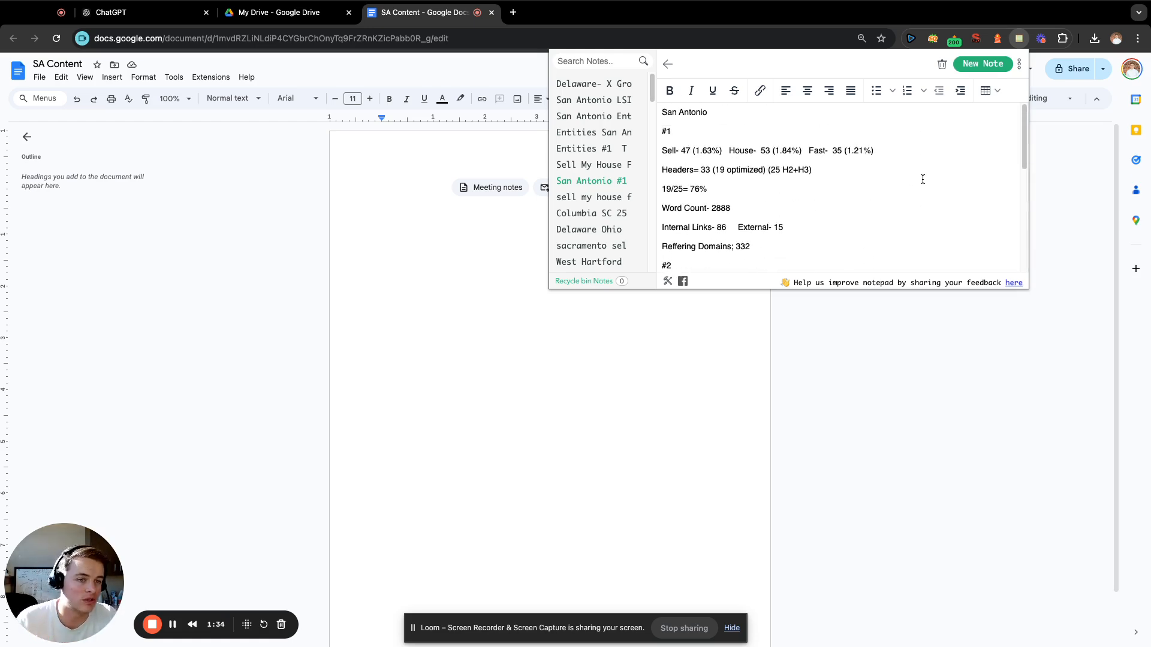
{"action": "scroll", "coordinate": [920, 177], "scroll_direction": "down", "scroll_amount": 5}
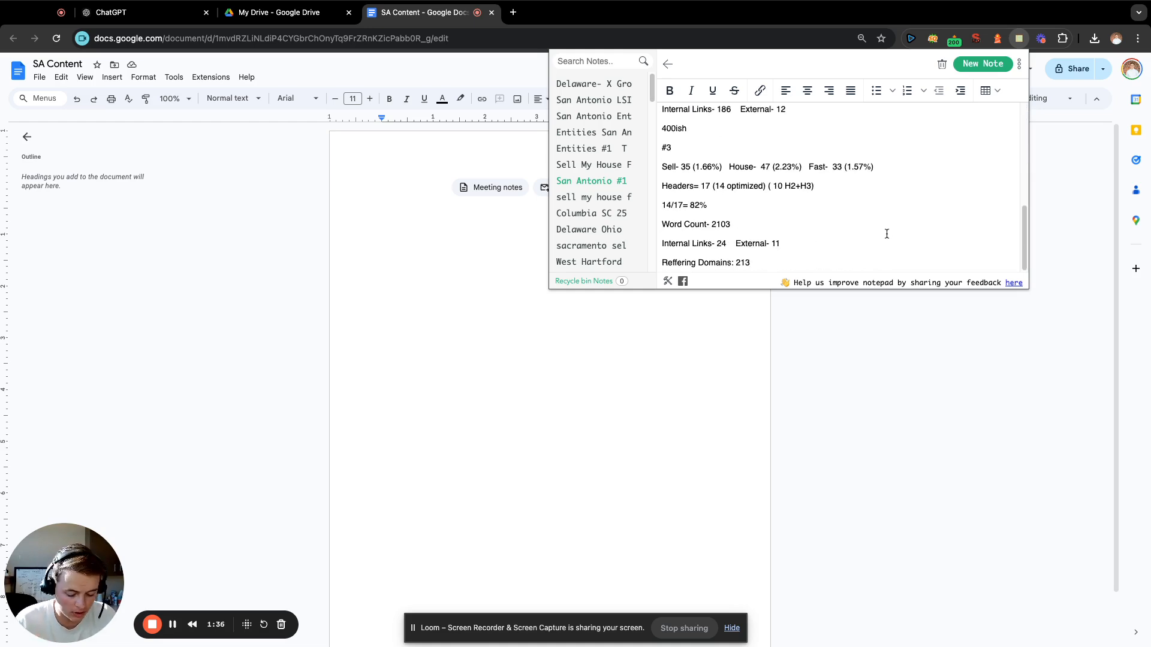
{"action": "key", "text": "Return"}
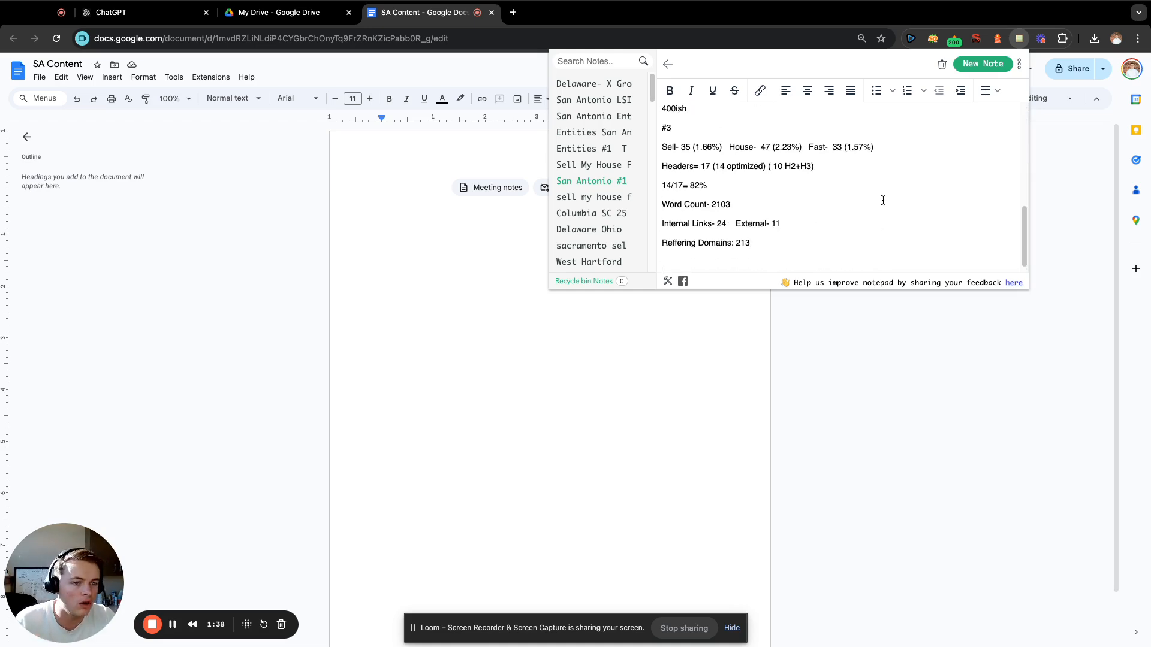
{"action": "scroll", "coordinate": [883, 200], "scroll_direction": "down", "scroll_amount": 1}
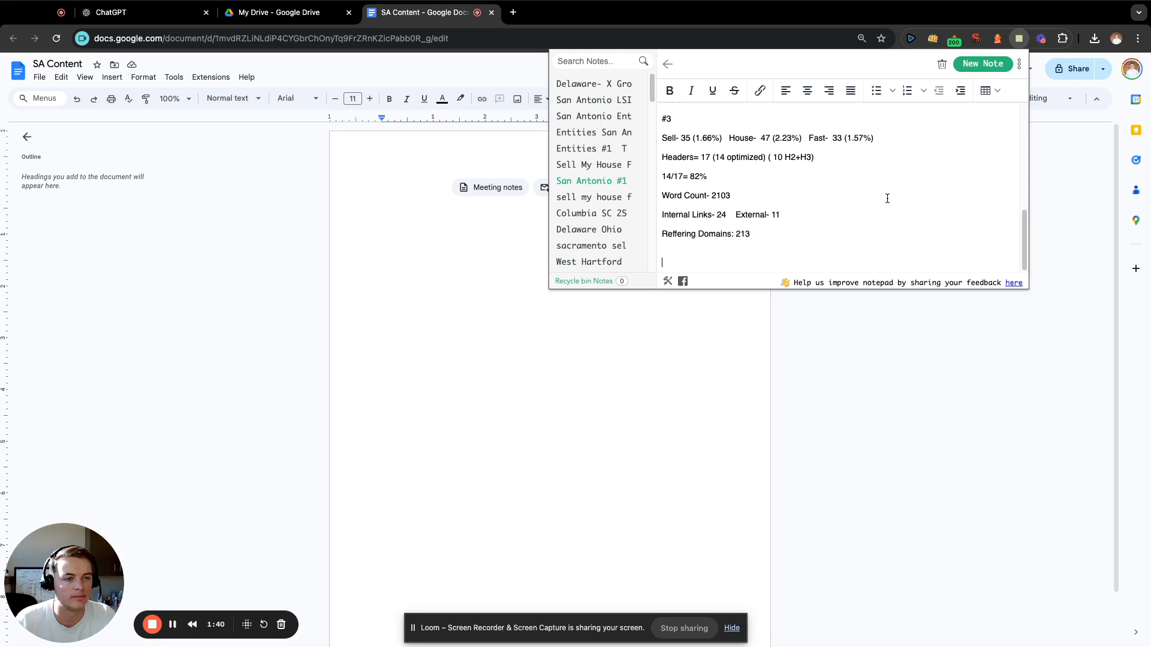
{"action": "scroll", "coordinate": [887, 197], "scroll_direction": "up", "scroll_amount": 10}
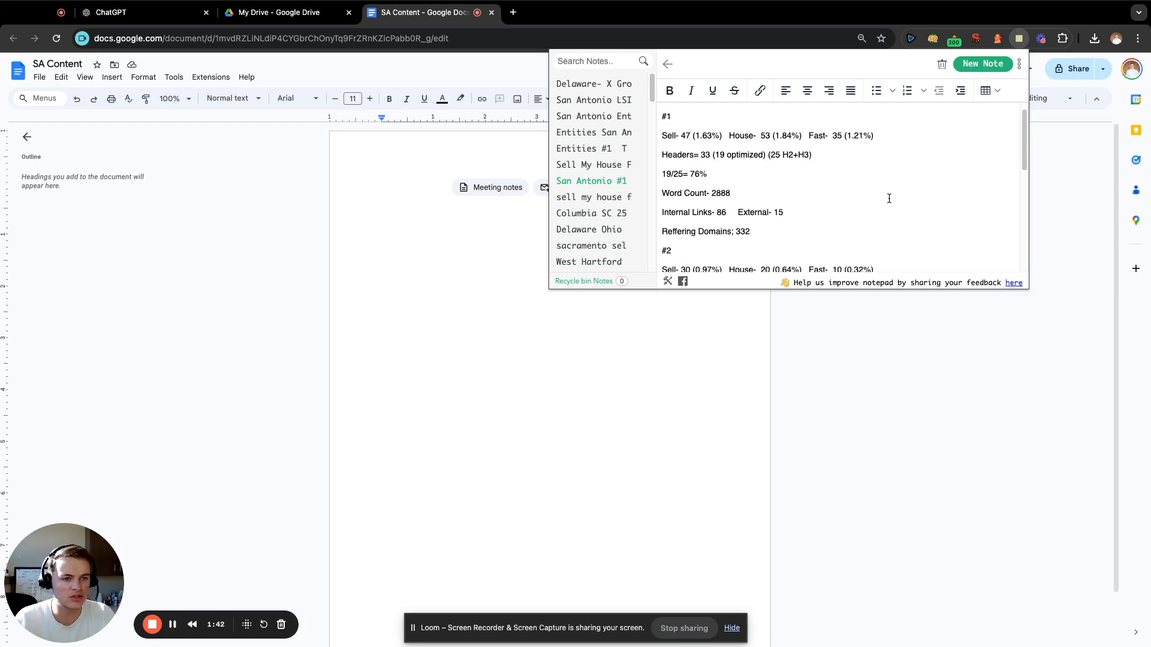
{"action": "scroll", "coordinate": [884, 197], "scroll_direction": "down", "scroll_amount": 2}
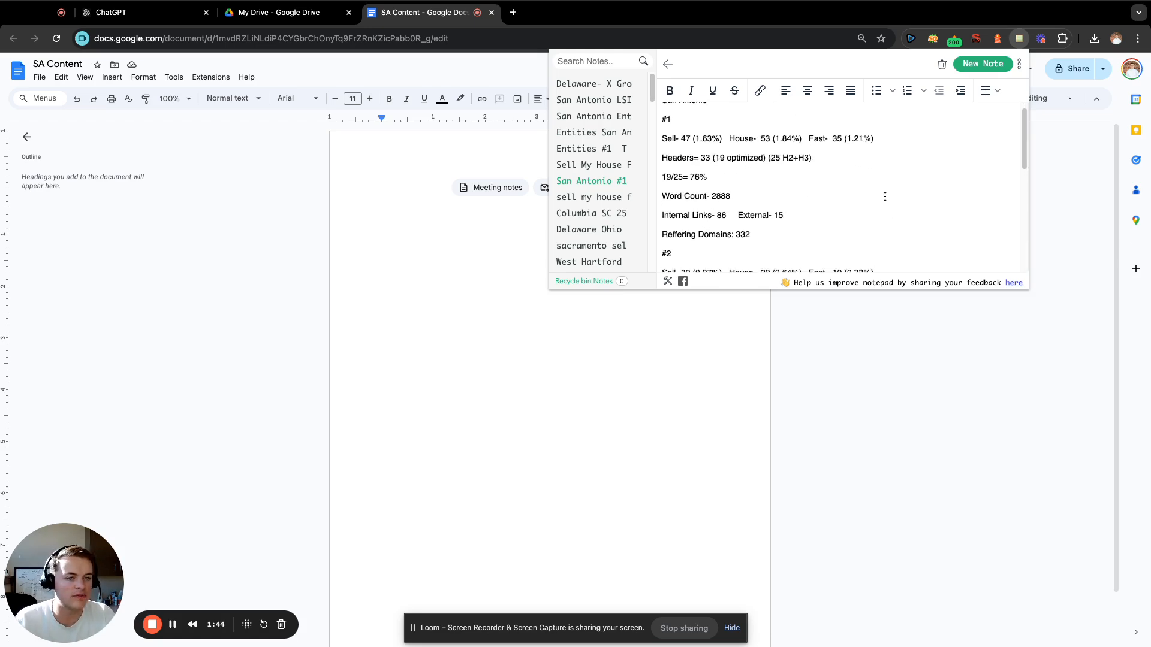
{"action": "scroll", "coordinate": [885, 197], "scroll_direction": "down", "scroll_amount": 1}
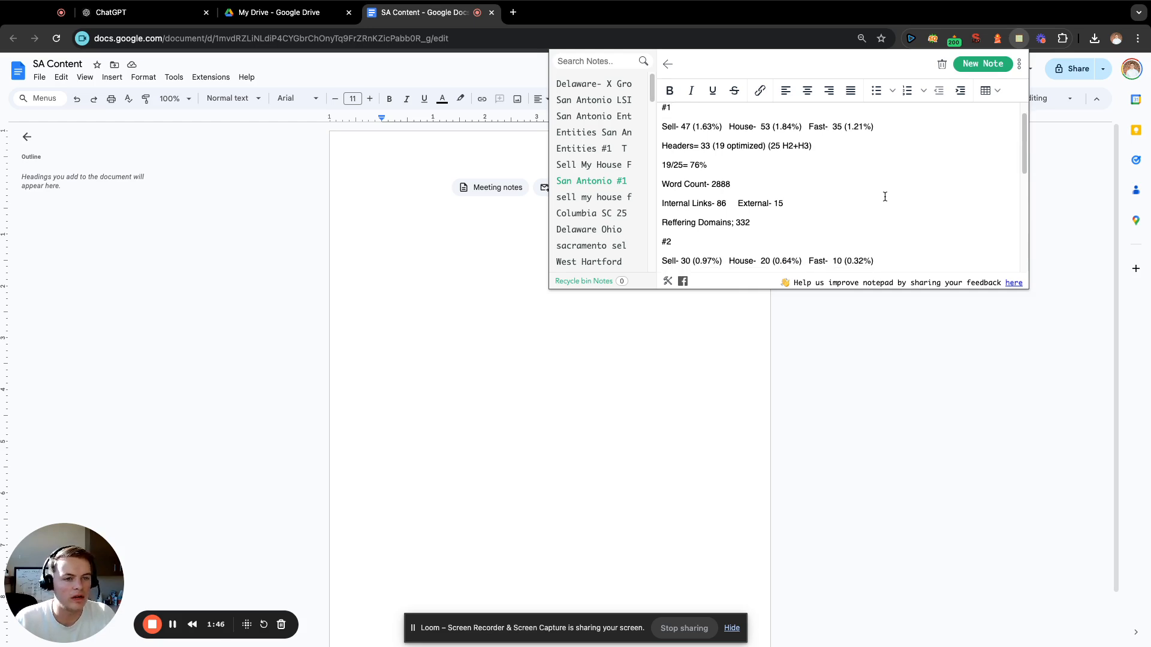
{"action": "scroll", "coordinate": [885, 196], "scroll_direction": "down", "scroll_amount": 15}
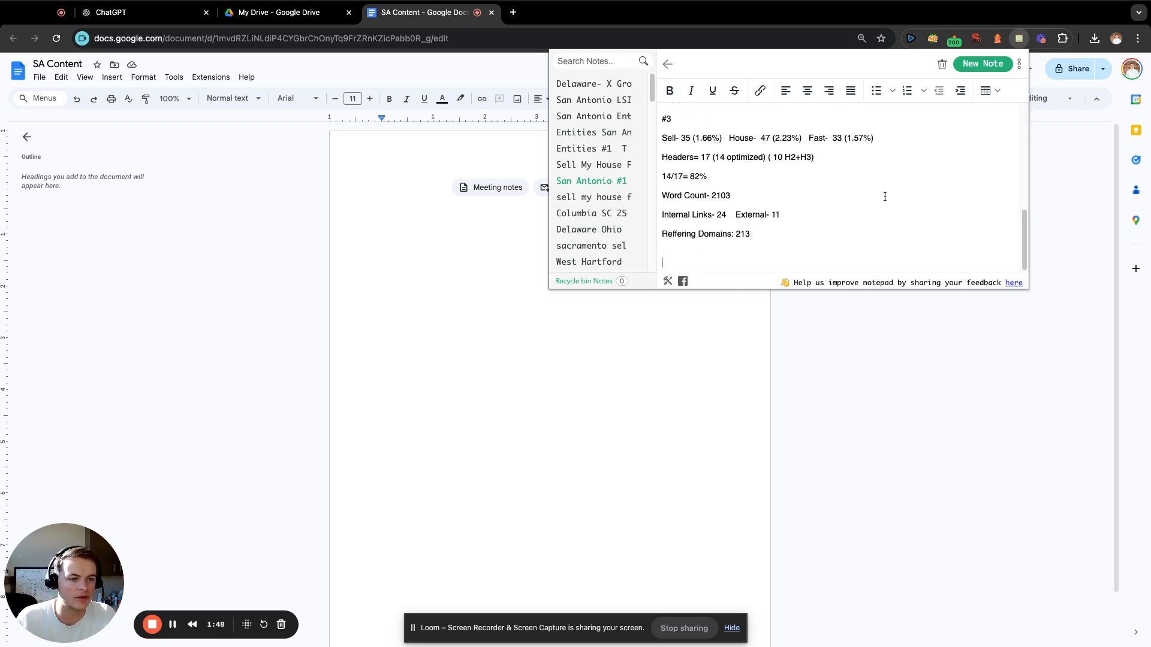
{"action": "scroll", "coordinate": [885, 197], "scroll_direction": "up", "scroll_amount": 8}
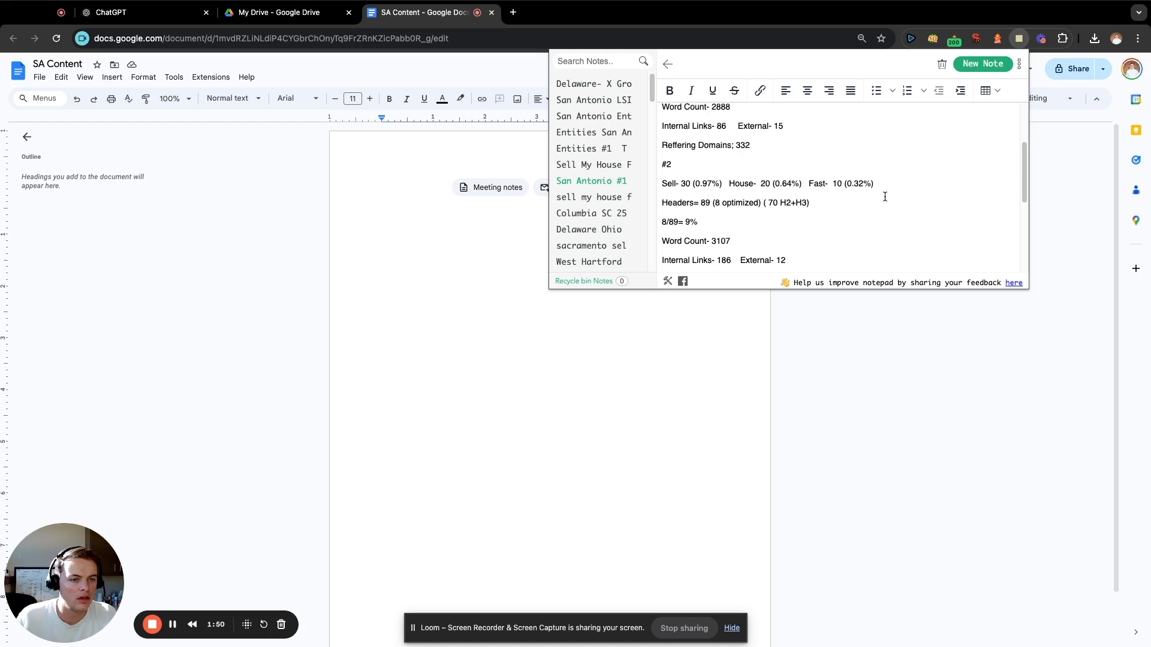
{"action": "scroll", "coordinate": [885, 197], "scroll_direction": "up", "scroll_amount": 3}
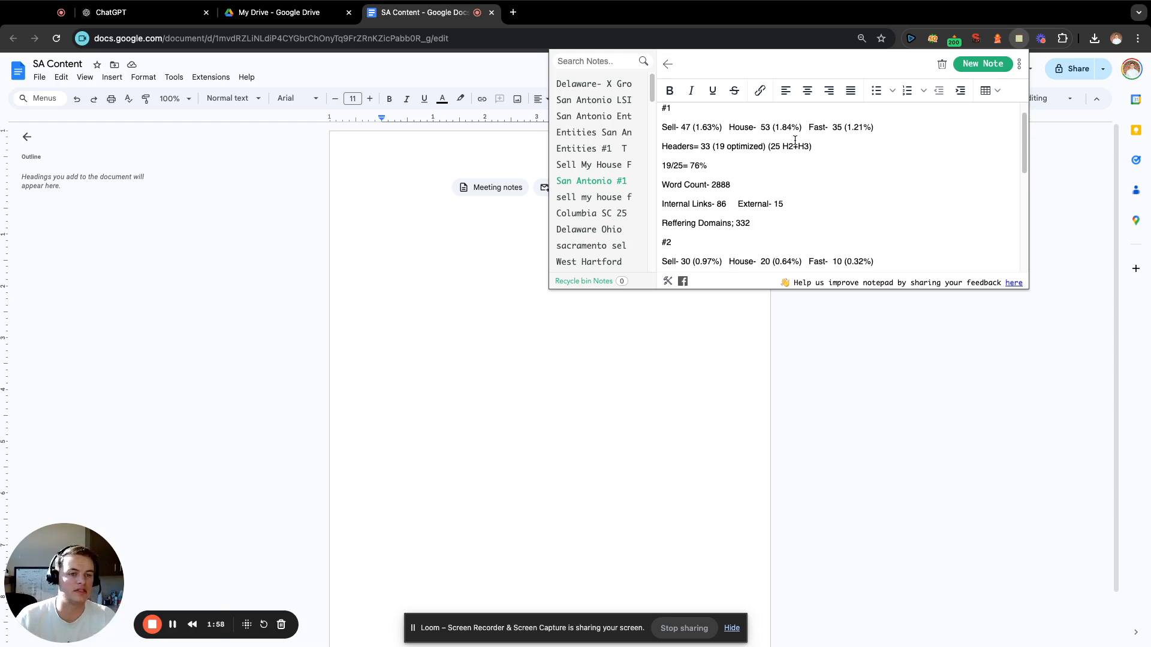
{"action": "left_click_drag", "start_coordinate": [722, 127], "coordinate": [692, 127]}
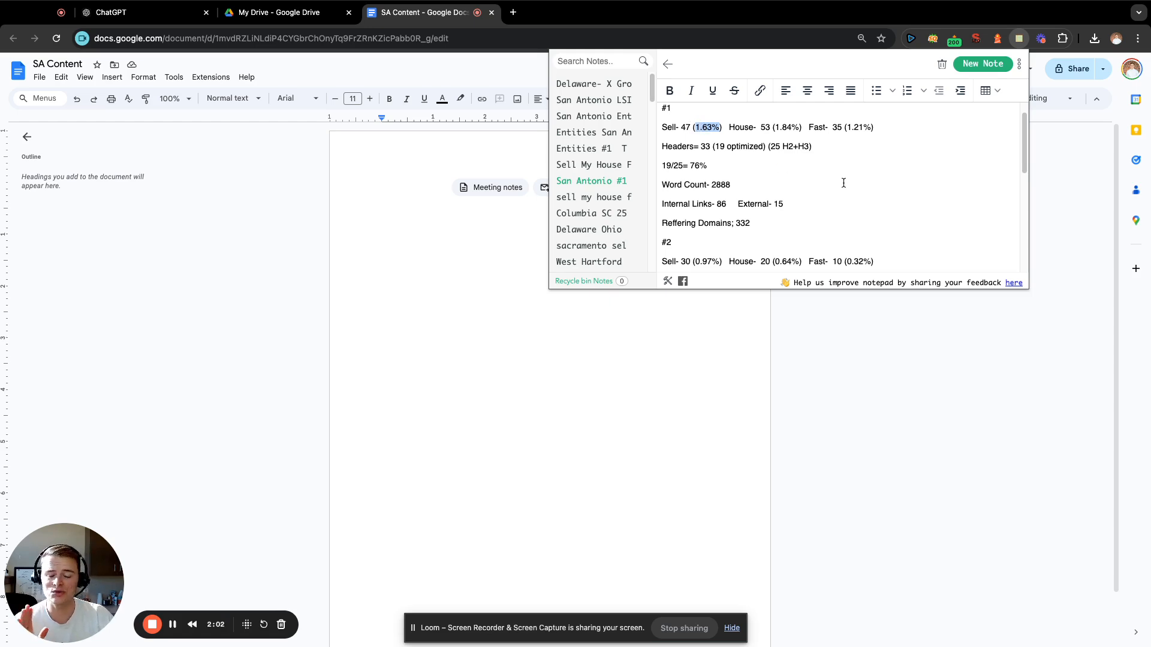
{"action": "scroll", "coordinate": [843, 183], "scroll_direction": "down", "scroll_amount": 3}
{"action": "scroll", "coordinate": [810, 233], "scroll_direction": "down", "scroll_amount": 5}
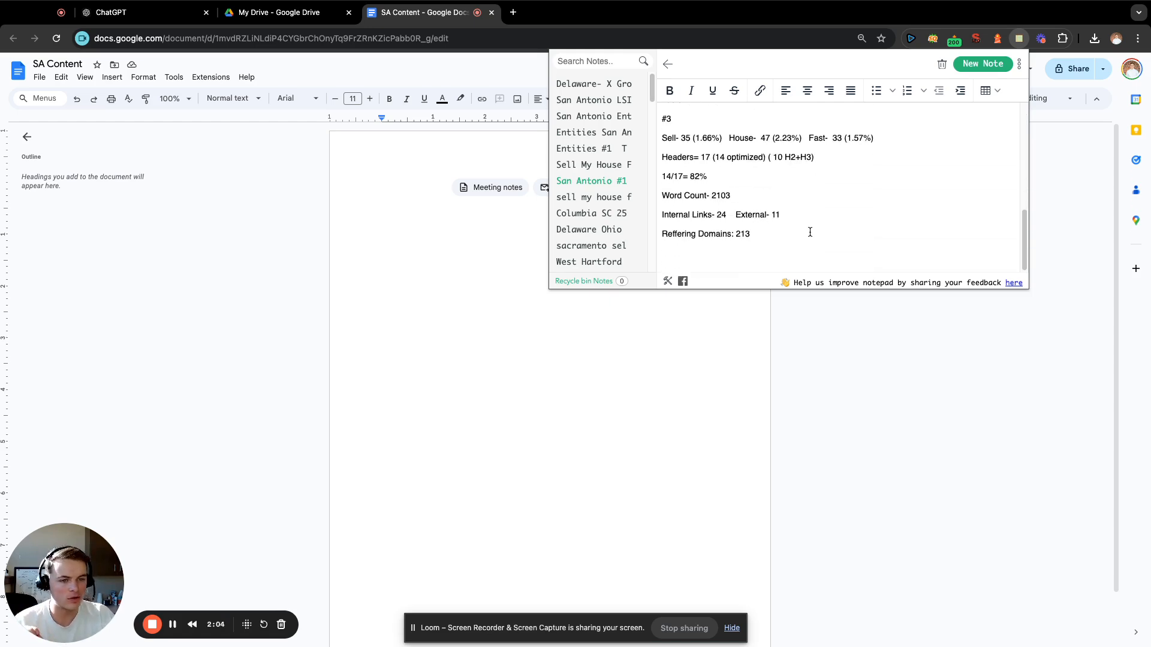
Add a target density entry reading "sell- 1.75%" on a new line at the end of the San Antonio note.
{"action": "left_click", "coordinate": [812, 243]}
{"action": "key", "text": "Return"}
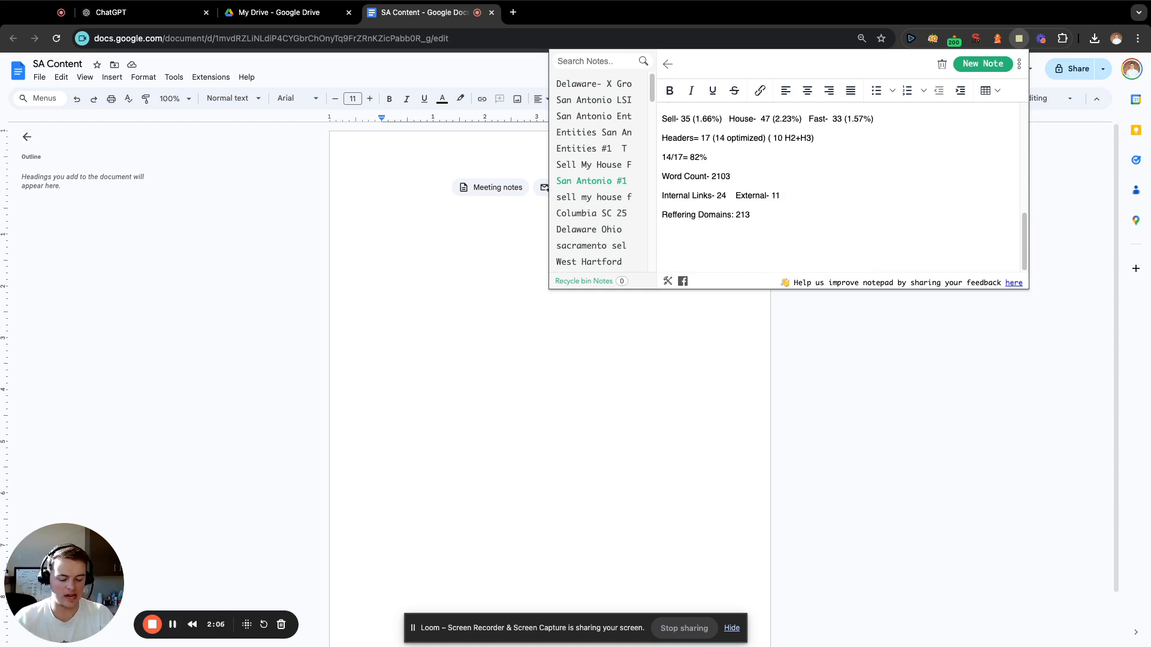
{"action": "type", "text": "sell-"}
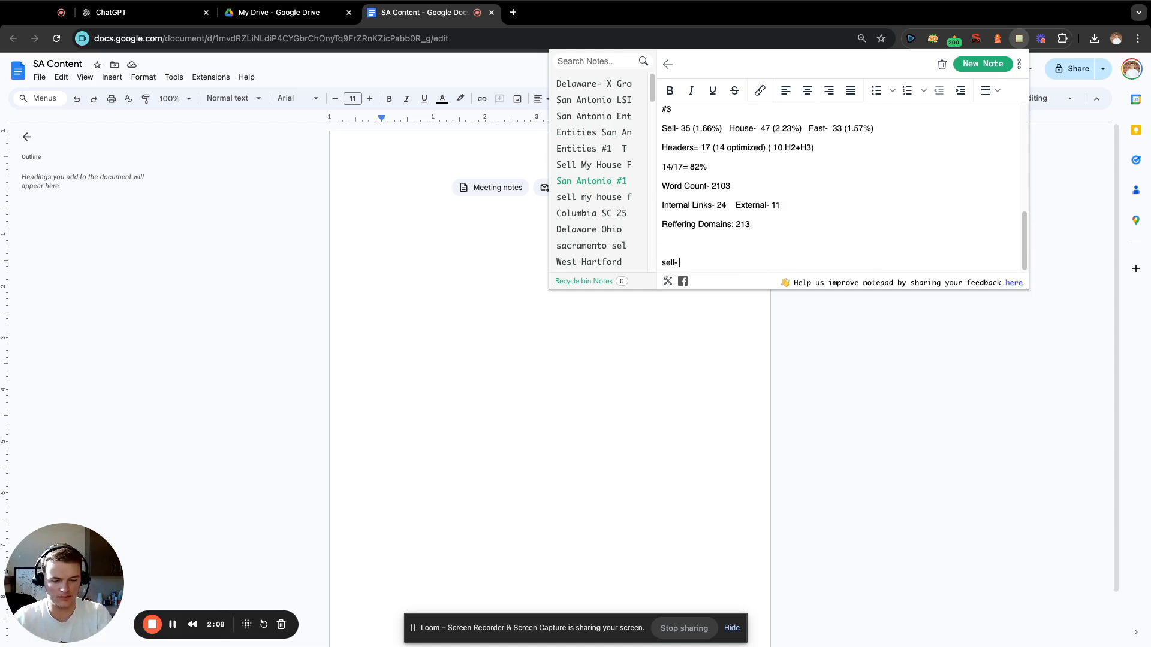
{"action": "scroll", "coordinate": [765, 242], "scroll_direction": "up", "scroll_amount": 10}
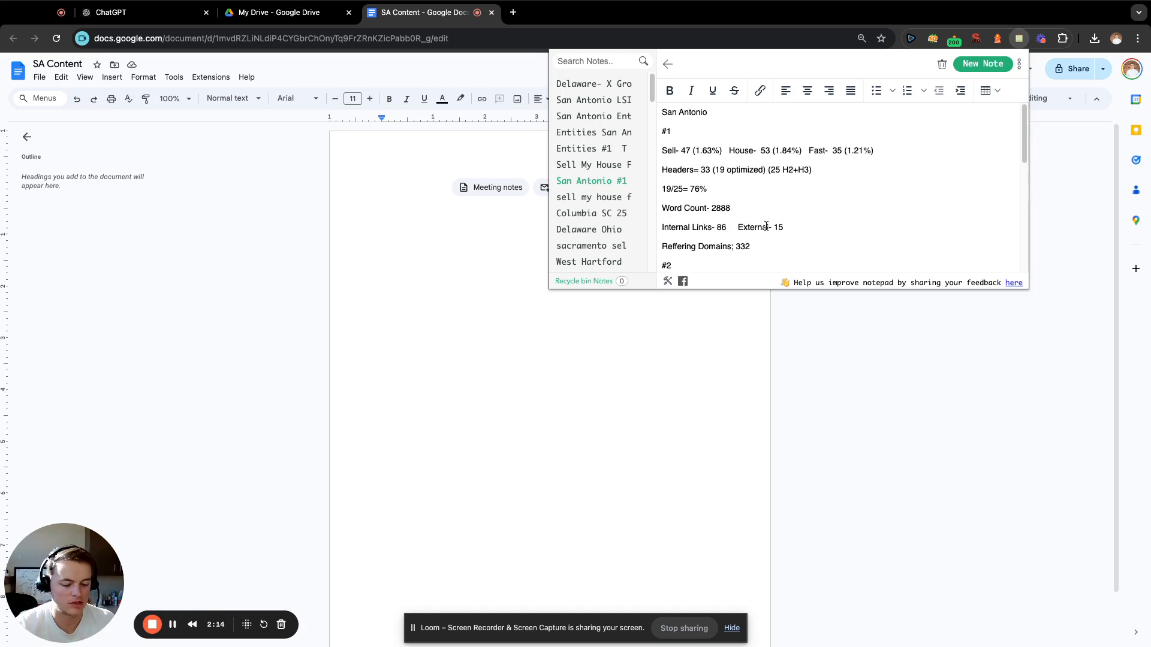
{"action": "scroll", "coordinate": [799, 198], "scroll_direction": "down", "scroll_amount": 4}
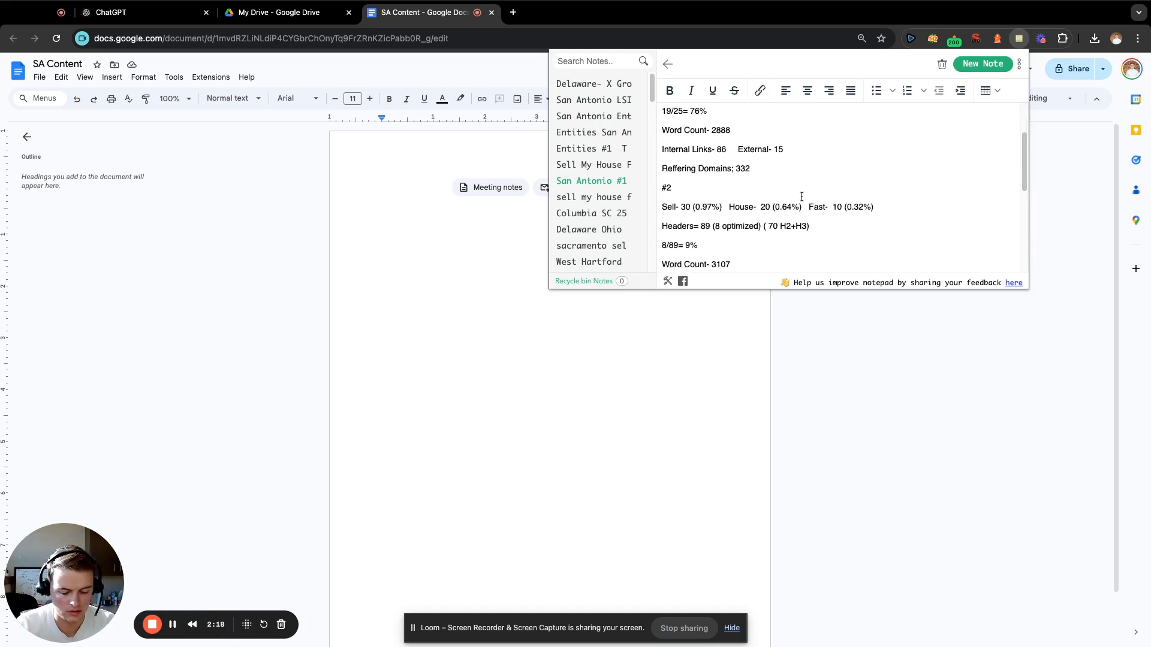
{"action": "scroll", "coordinate": [803, 192], "scroll_direction": "down", "scroll_amount": 6}
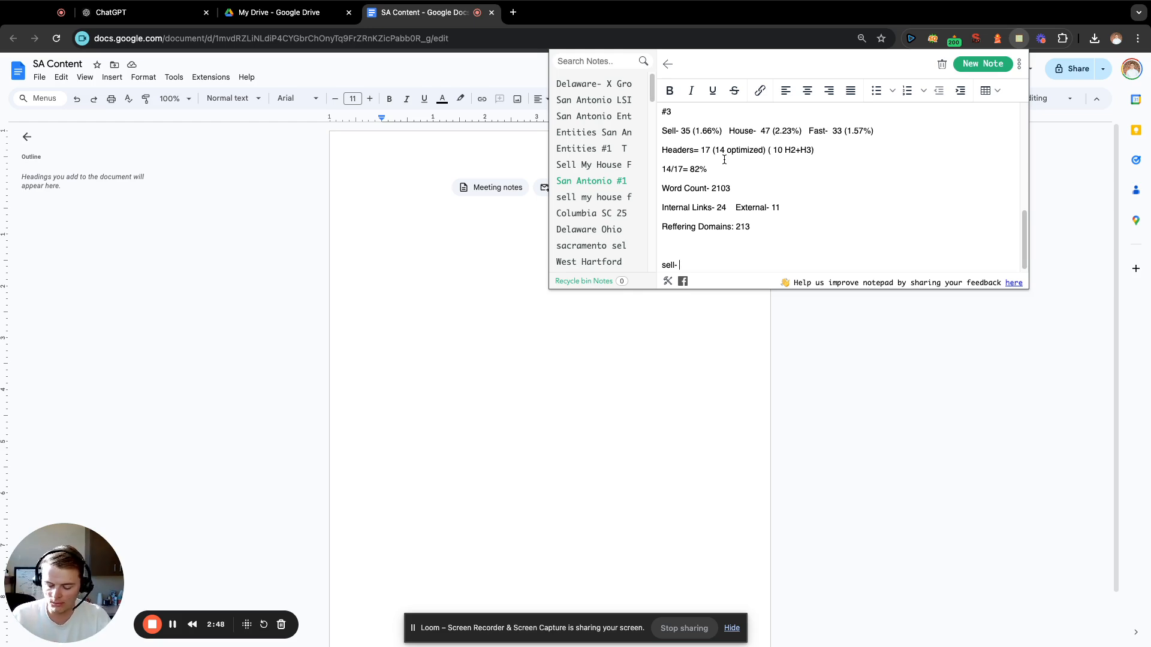
{"action": "type", "text": "75"}
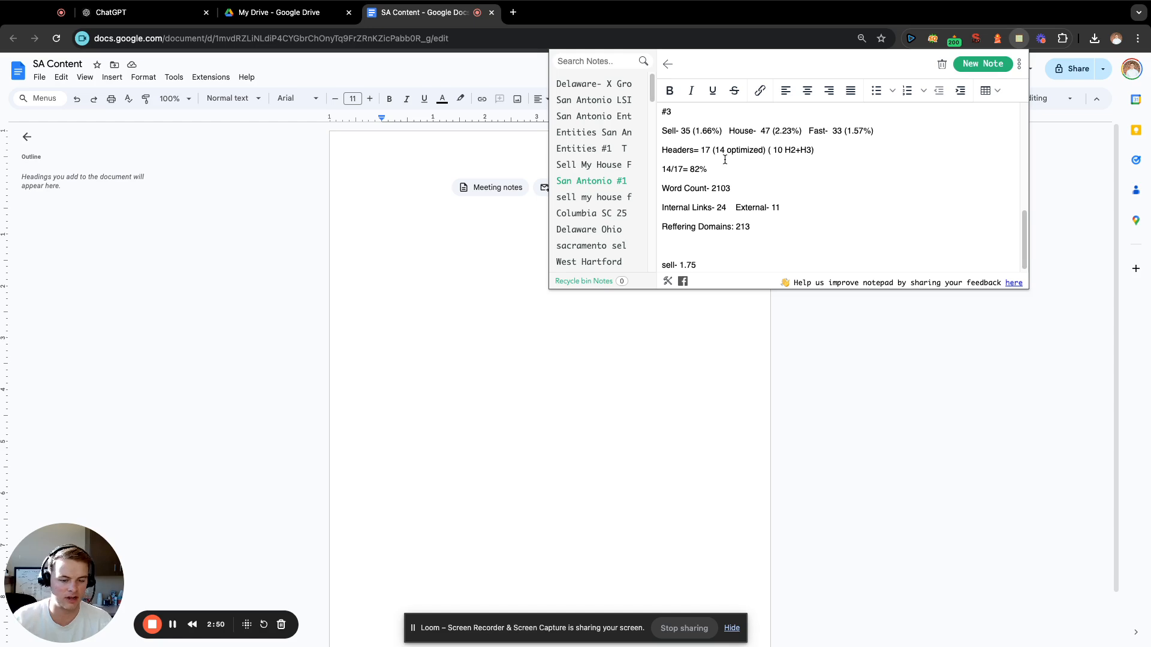
{"action": "type", "text": "%"}
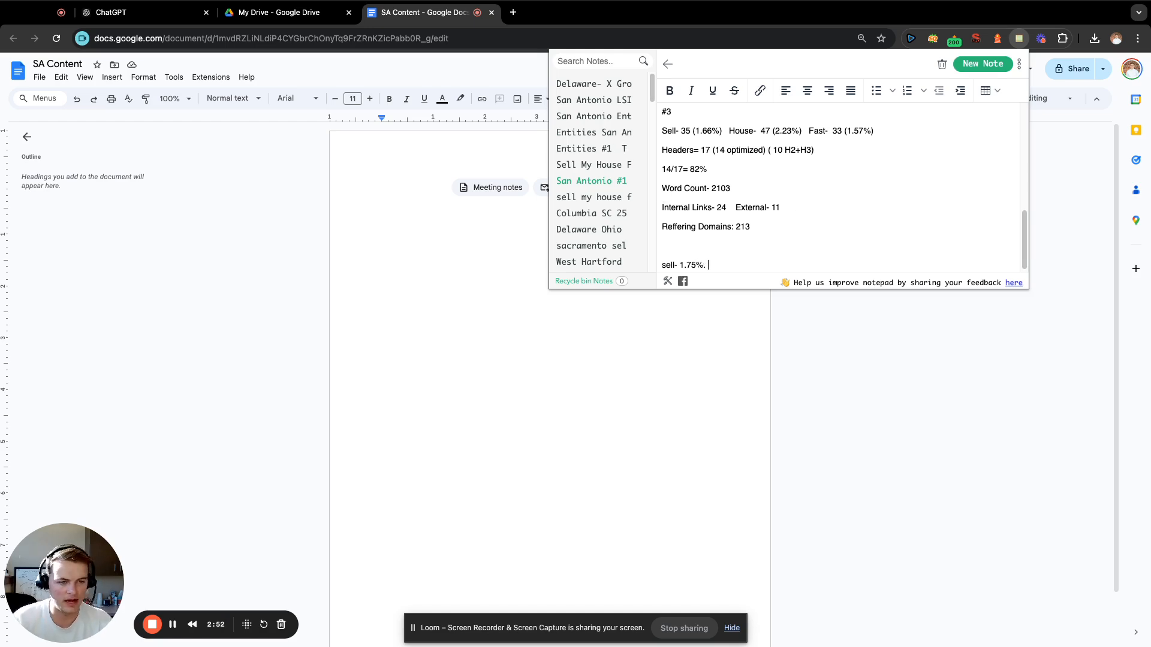
{"action": "type", "text": ".      "}
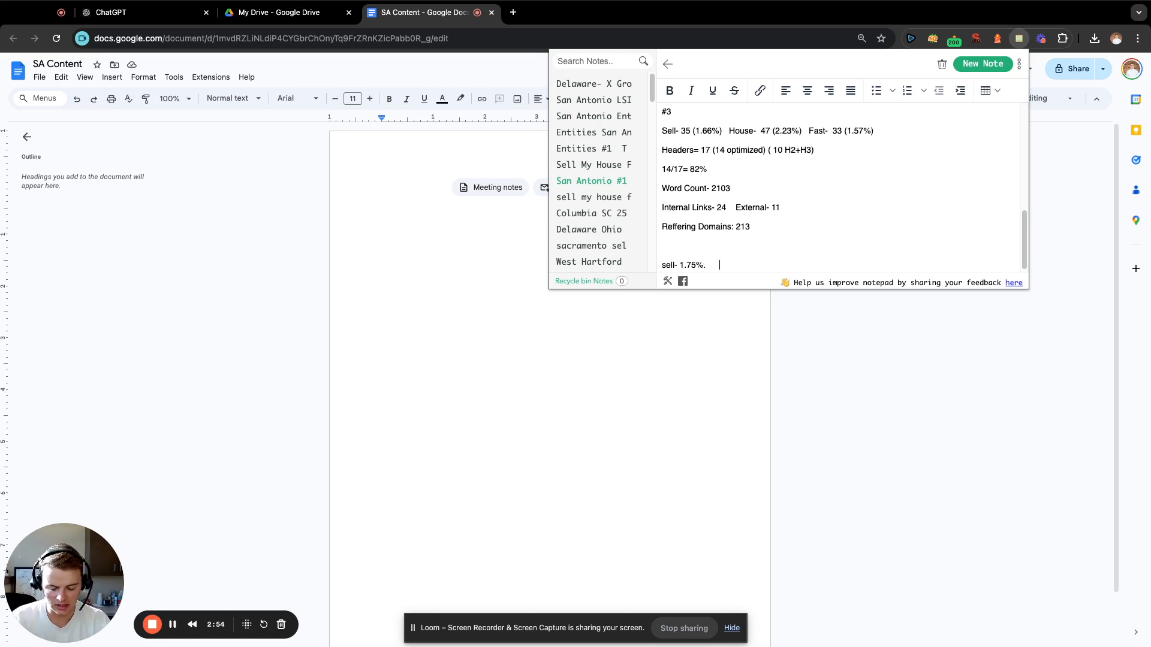
{"action": "type", "text": "house-"}
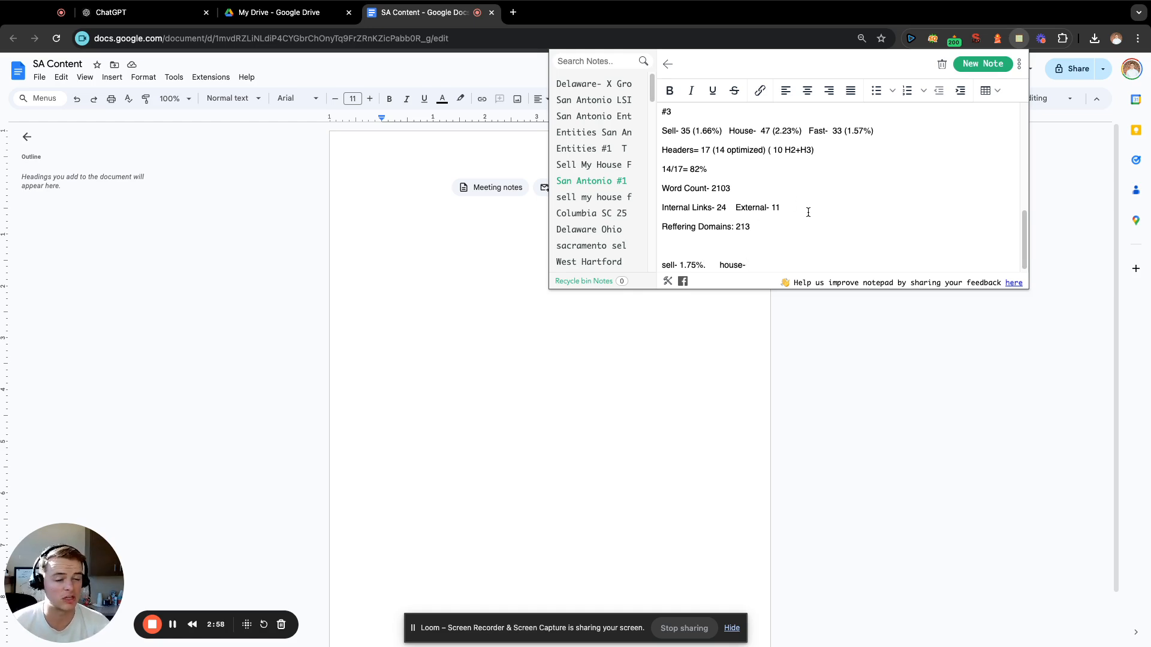
Compare the competitors' House densities and add "house- 1.7%" after the sell entry on the same line.
{"action": "scroll", "coordinate": [808, 212], "scroll_direction": "up", "scroll_amount": 2}
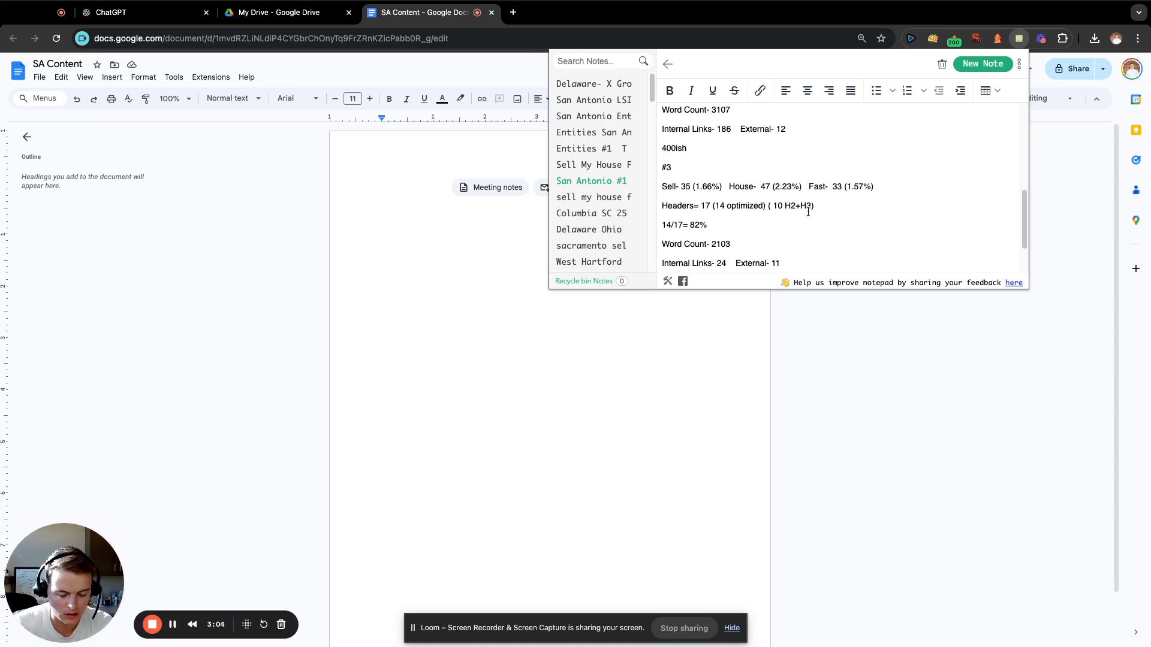
{"action": "scroll", "coordinate": [855, 202], "scroll_direction": "up", "scroll_amount": 3}
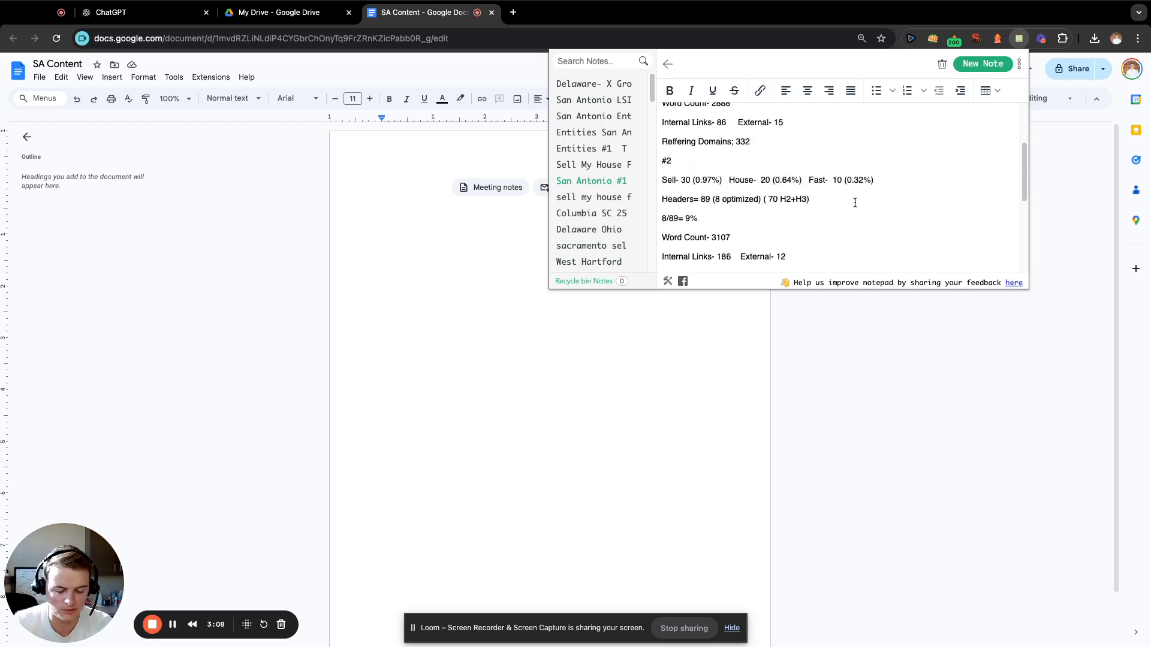
{"action": "scroll", "coordinate": [854, 203], "scroll_direction": "up", "scroll_amount": 3}
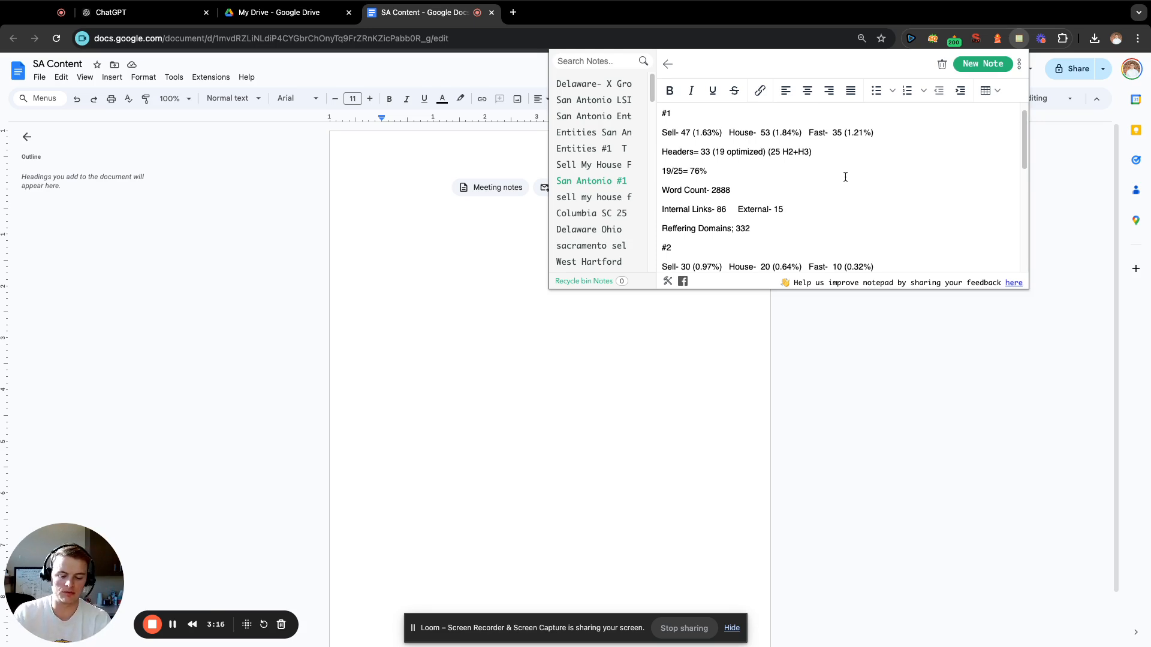
{"action": "scroll", "coordinate": [805, 178], "scroll_direction": "down", "scroll_amount": 10}
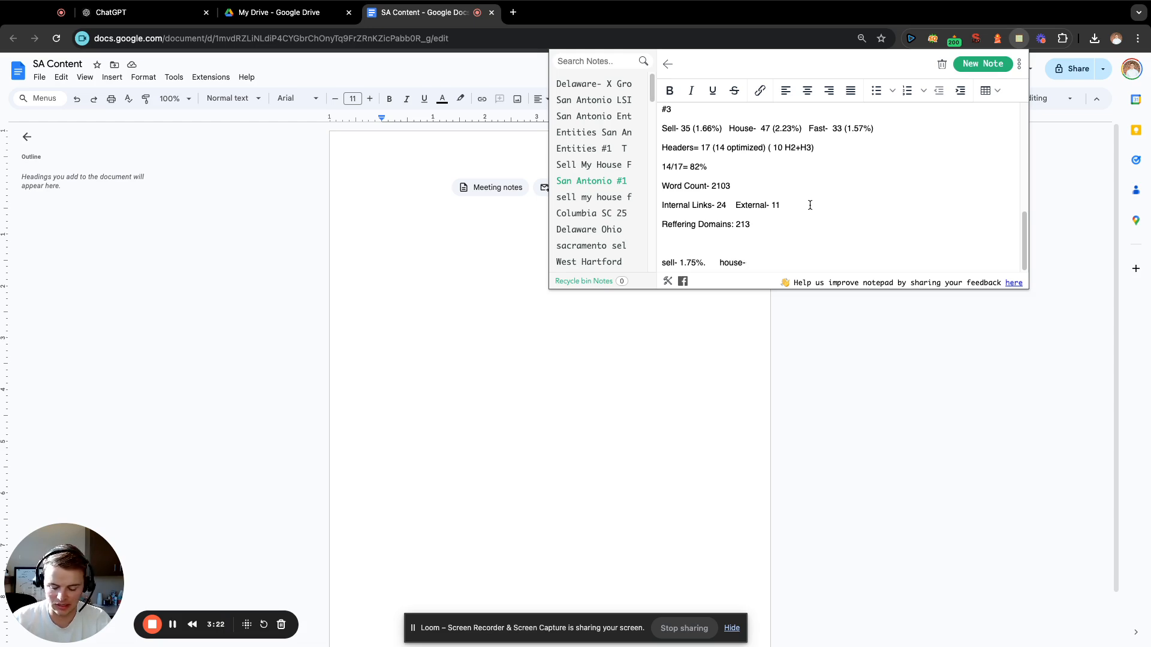
{"action": "type", "text": "1.7%"}
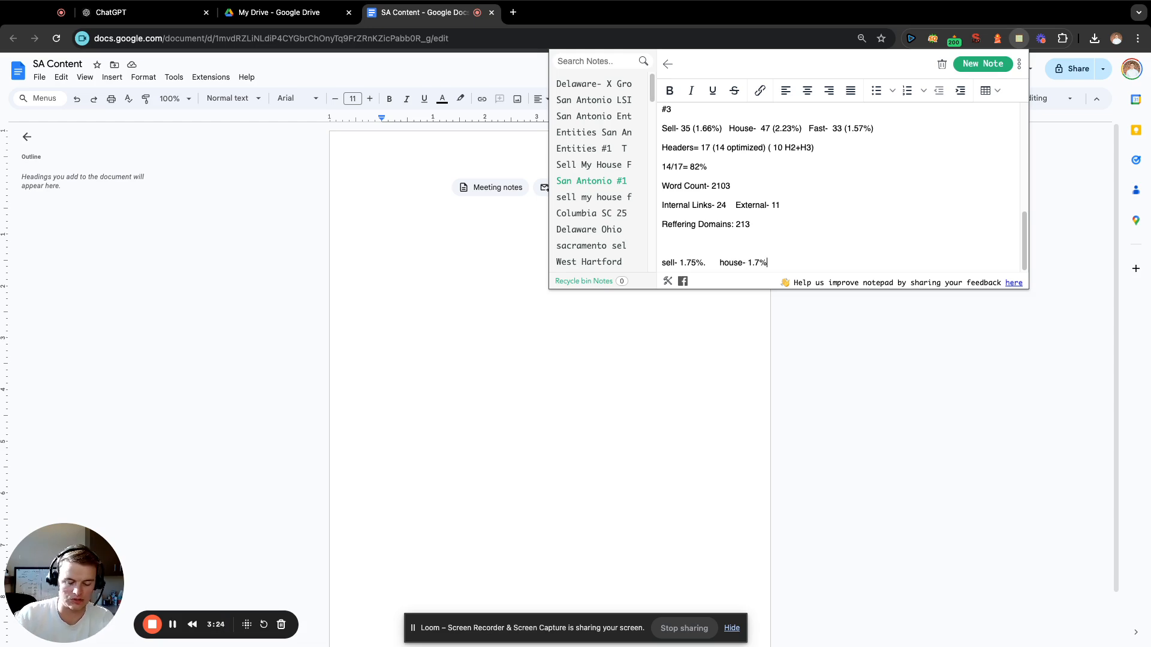
{"action": "type", "text": ".    "}
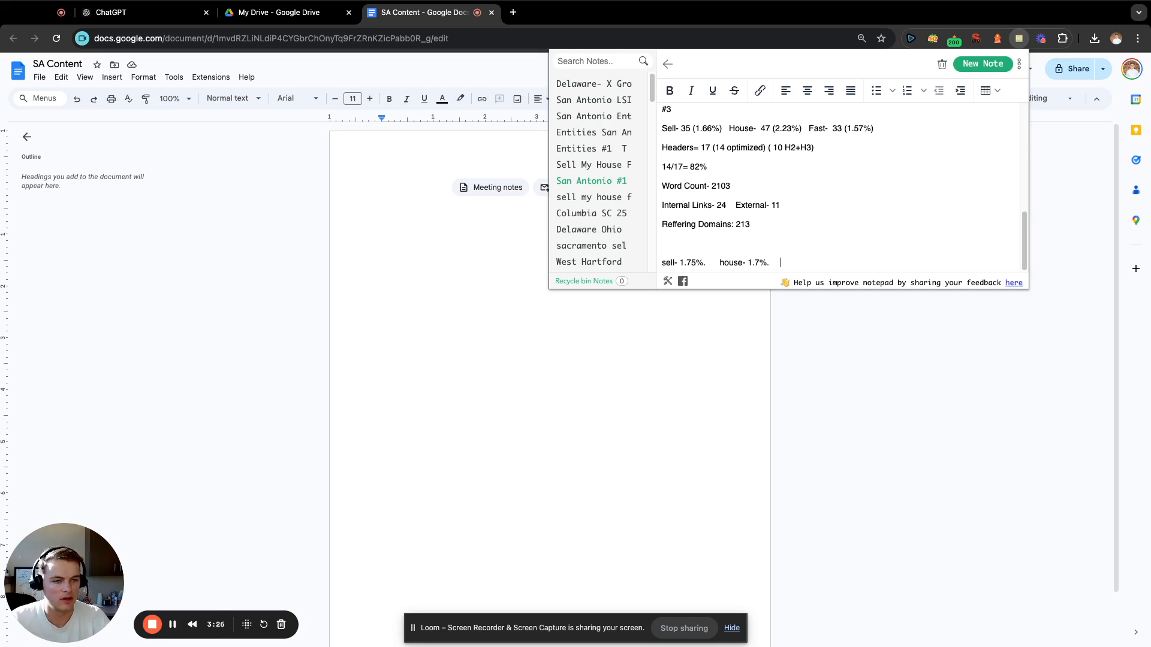
{"action": "type", "text": "fast-"}
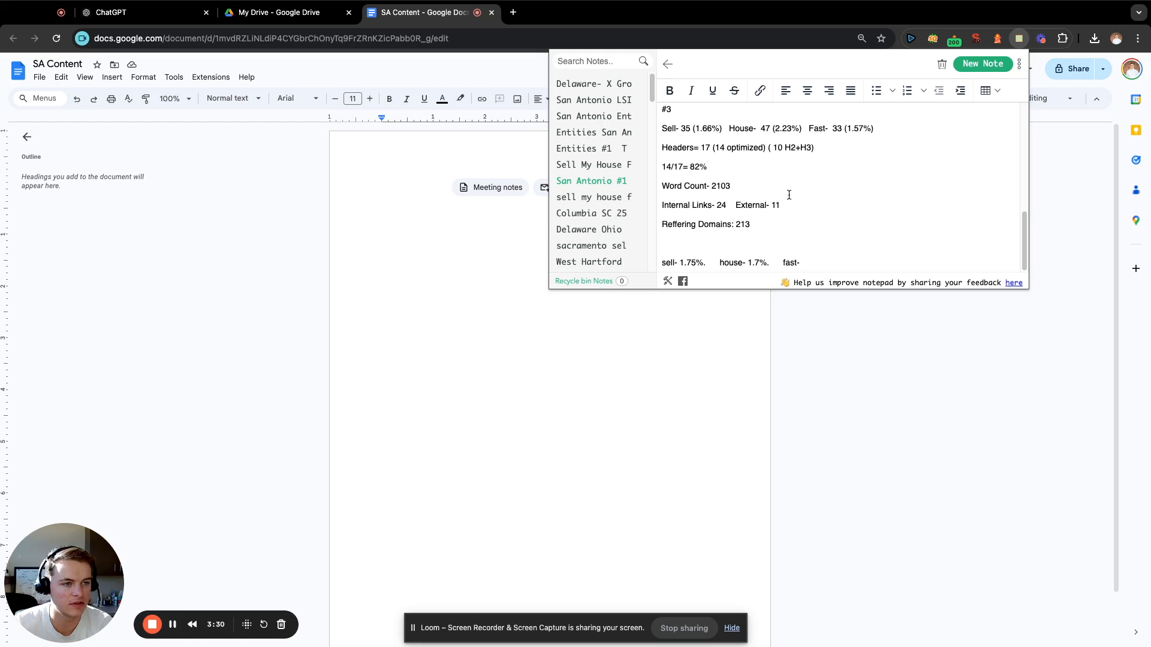
Compare the competitors' Fast densities and add "fast- 1.25%" after the house entry on the same line.
{"action": "scroll", "coordinate": [869, 144], "scroll_direction": "up", "scroll_amount": 5}
{"action": "scroll", "coordinate": [875, 149], "scroll_direction": "down", "scroll_amount": 3}
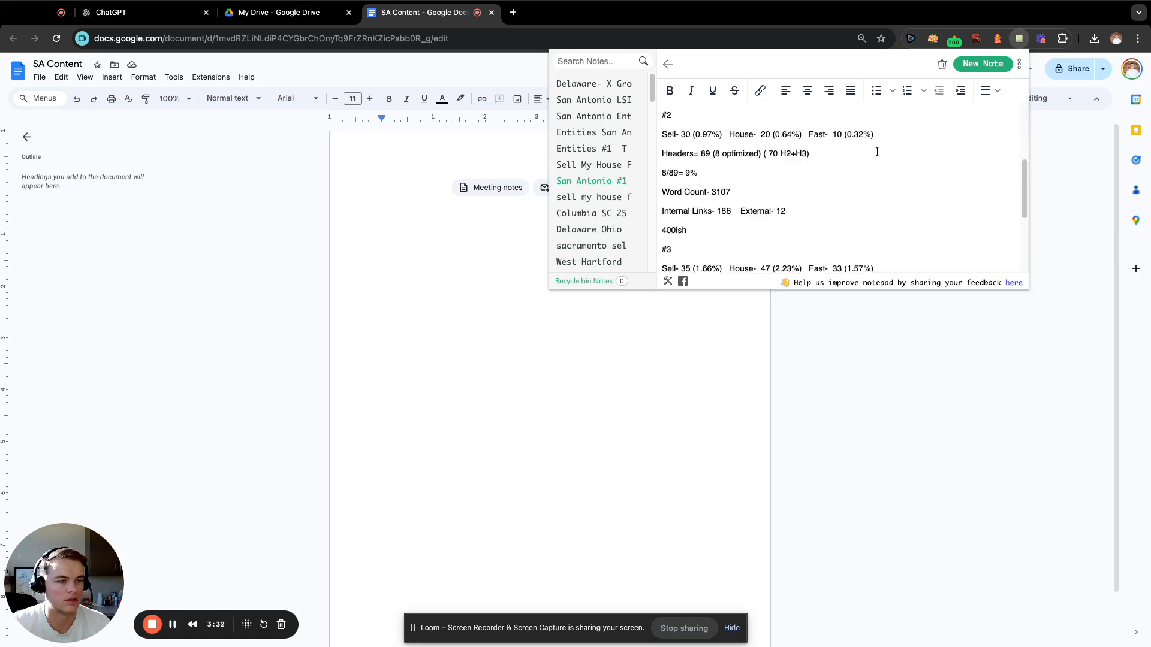
{"action": "scroll", "coordinate": [876, 152], "scroll_direction": "up", "scroll_amount": 1}
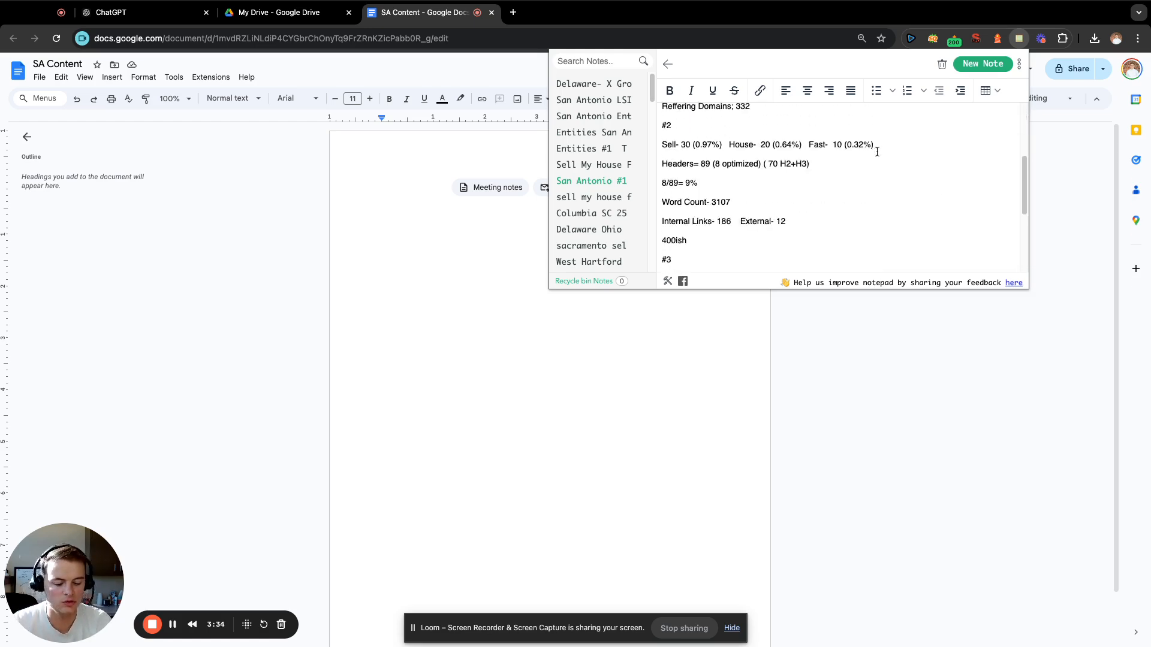
{"action": "scroll", "coordinate": [877, 152], "scroll_direction": "up", "scroll_amount": 3}
{"action": "scroll", "coordinate": [881, 153], "scroll_direction": "down", "scroll_amount": 3}
{"action": "scroll", "coordinate": [889, 155], "scroll_direction": "up", "scroll_amount": 1}
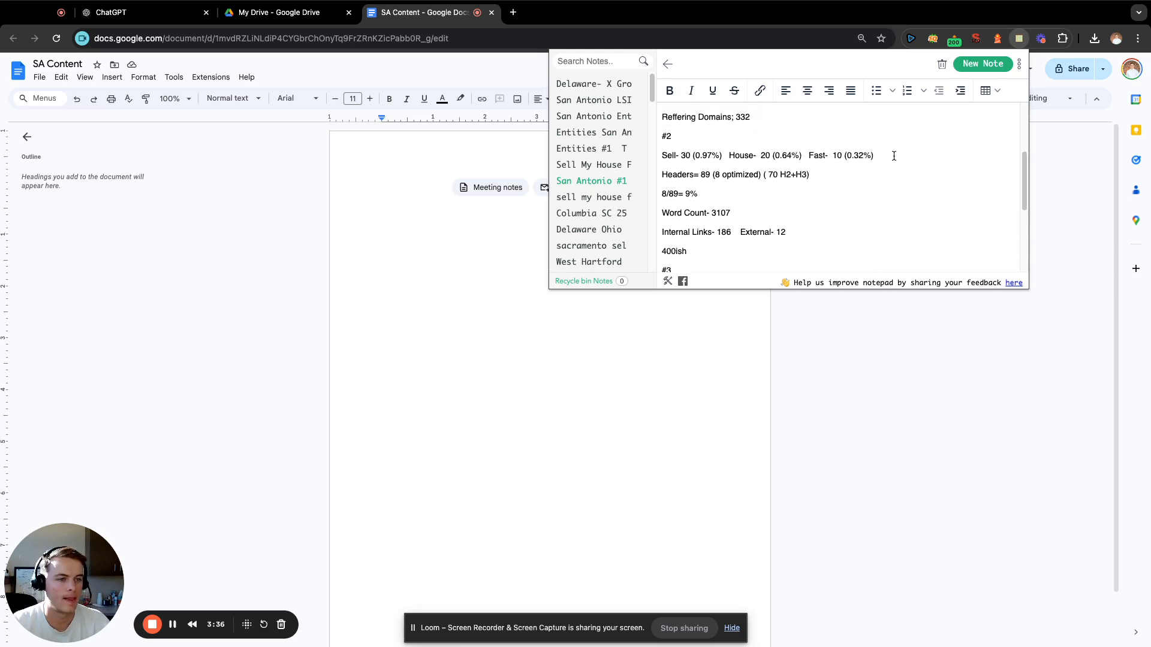
{"action": "scroll", "coordinate": [899, 156], "scroll_direction": "up", "scroll_amount": 5}
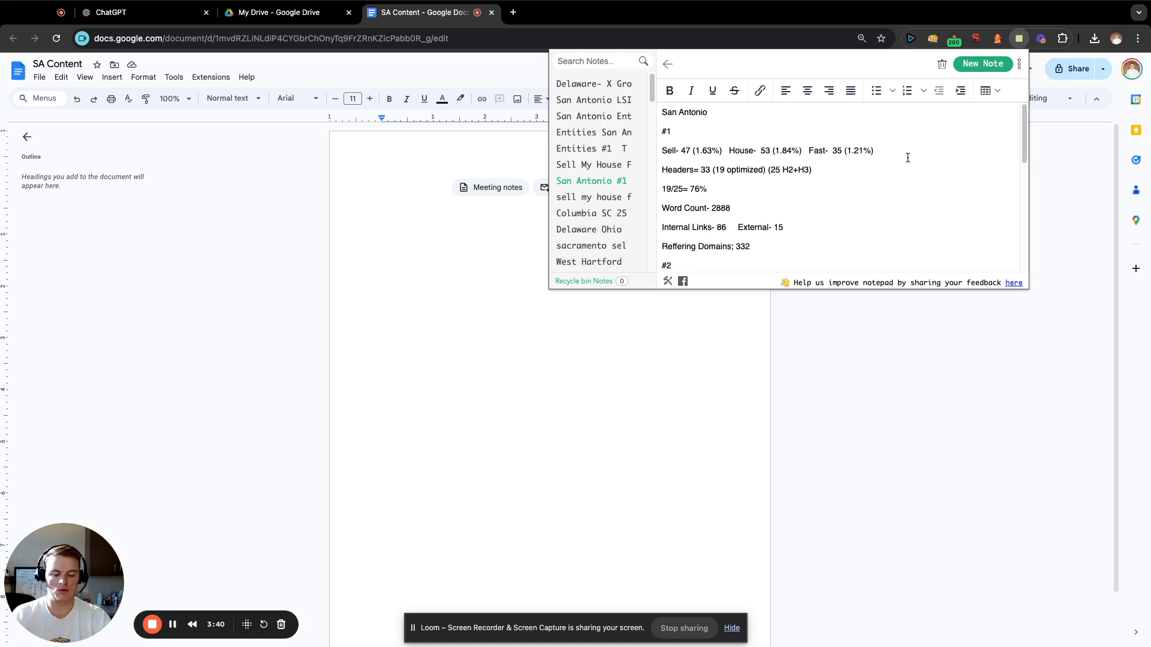
{"action": "scroll", "coordinate": [845, 167], "scroll_direction": "down", "scroll_amount": 10}
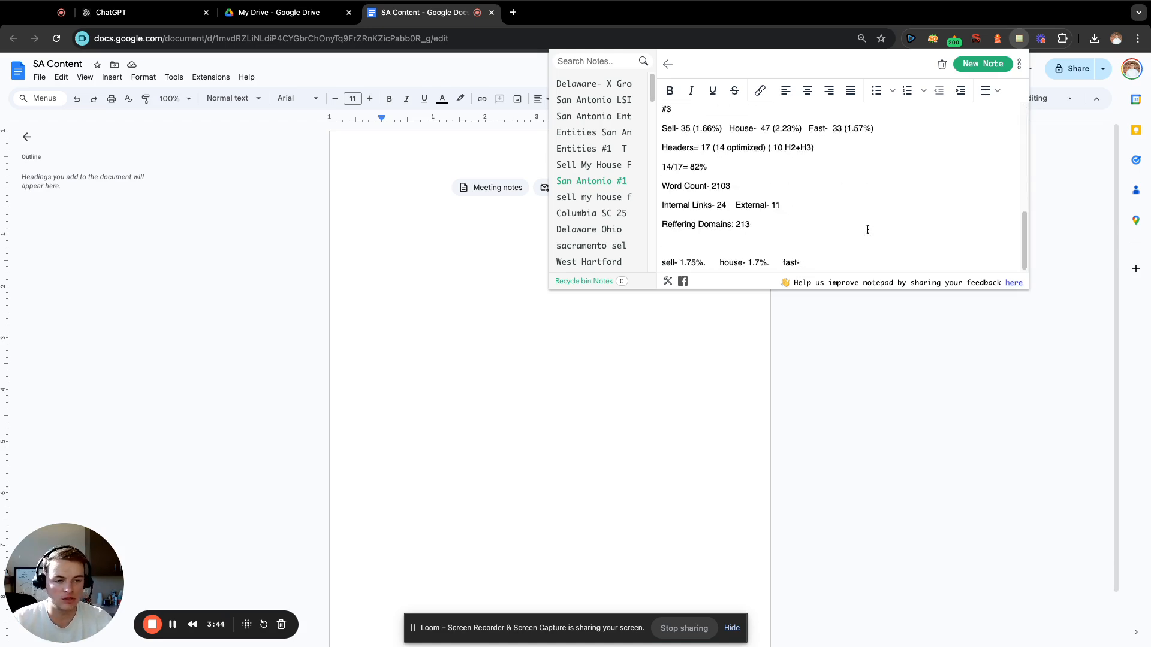
{"action": "type", "text": "1.25%"}
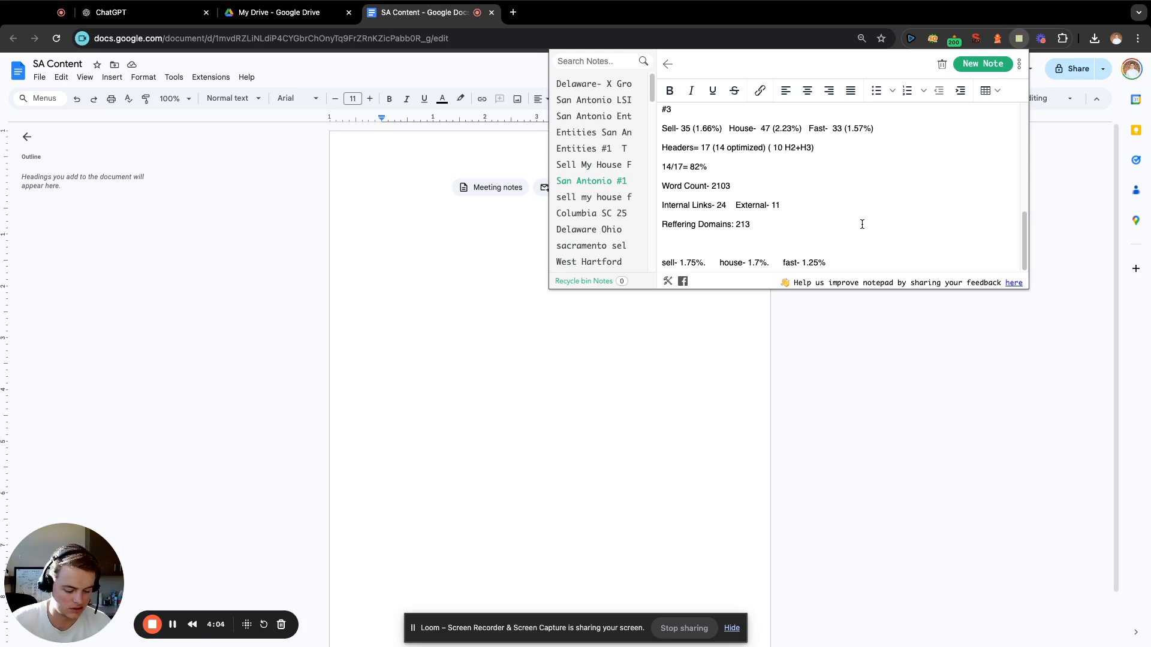
Start a new line below the target densities with the label "Word count-".
{"action": "key", "text": "Return"}
{"action": "scroll", "coordinate": [830, 187], "scroll_direction": "up", "scroll_amount": 3}
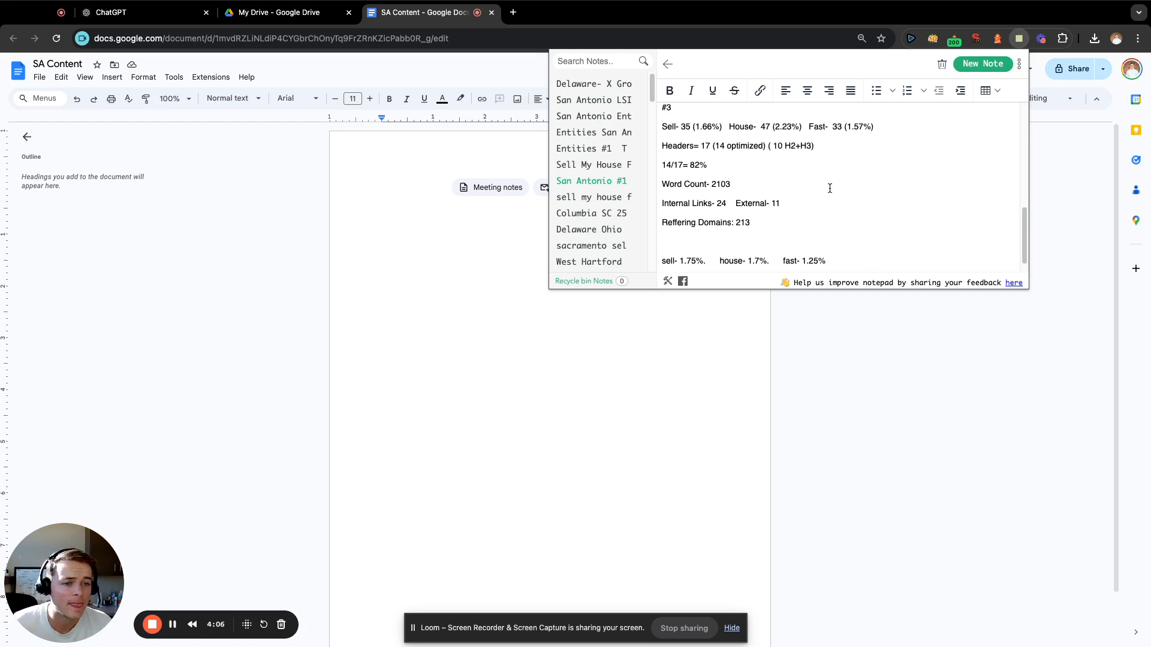
{"action": "scroll", "coordinate": [830, 188], "scroll_direction": "up", "scroll_amount": 3}
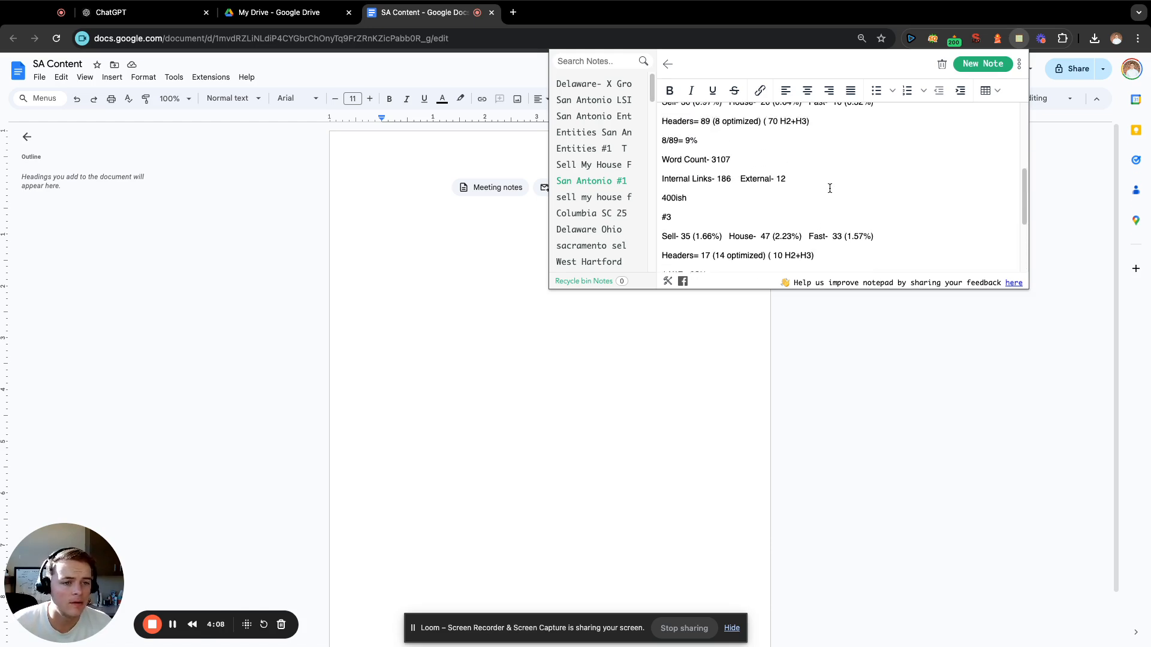
{"action": "scroll", "coordinate": [831, 186], "scroll_direction": "down", "scroll_amount": 2}
{"action": "scroll", "coordinate": [830, 186], "scroll_direction": "down", "scroll_amount": 3}
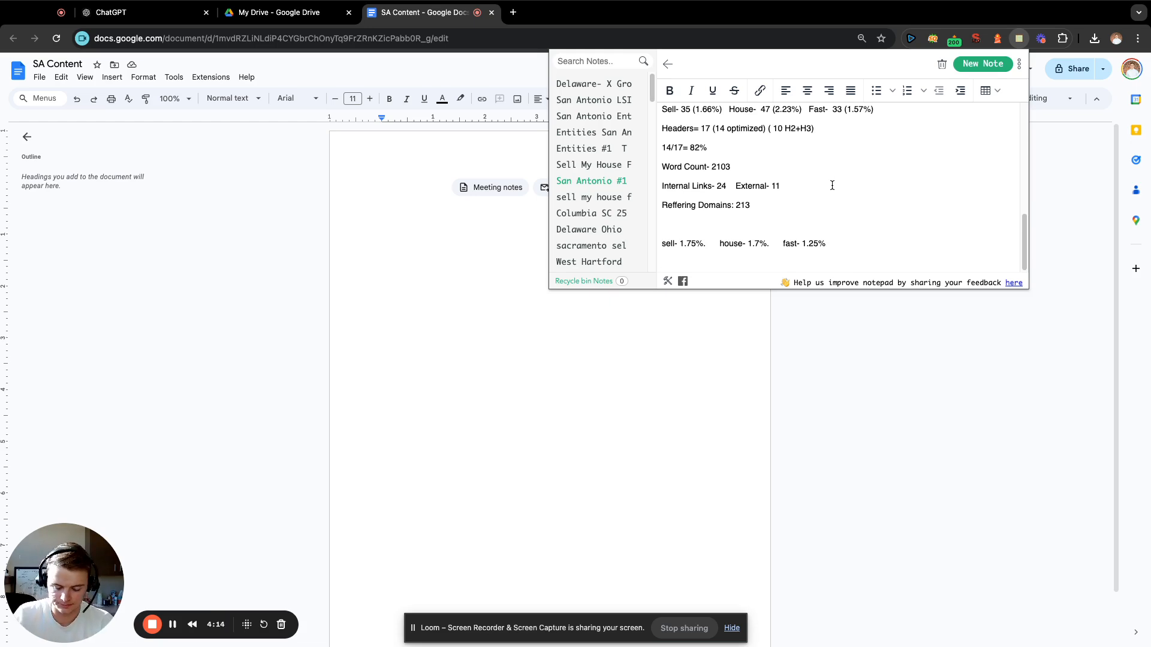
{"action": "type", "text": "wrod"}
{"action": "key", "text": "BackSpace"}
{"action": "key", "text": "BackSpace"}
{"action": "key", "text": "BackSpace"}
{"action": "key", "text": "BackSpace"}
{"action": "key", "text": "BackSpace"}
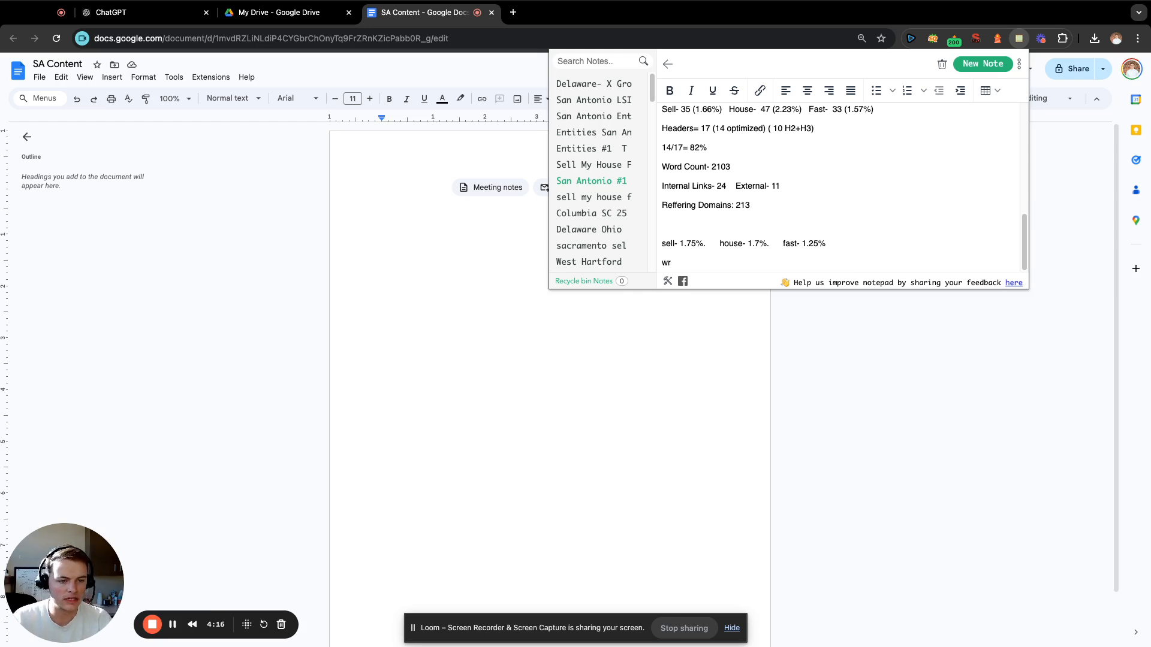
{"action": "type", "text": "Word count-"}
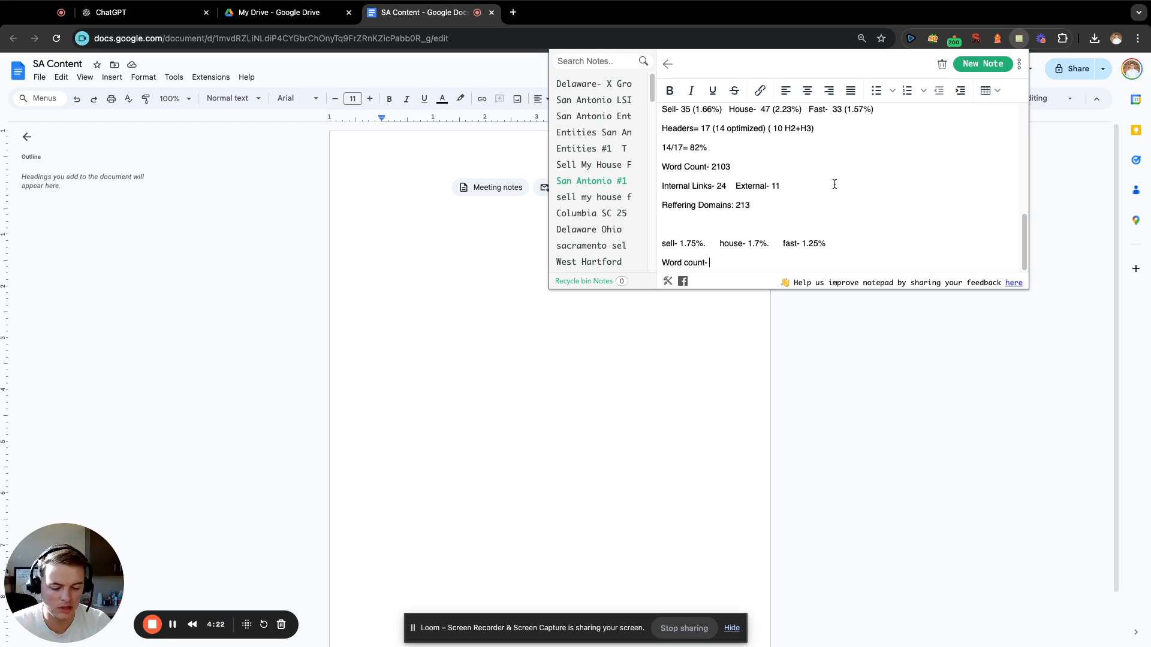
Compare the three competitors' word counts and enter 2800 as the target word count.
{"action": "scroll", "coordinate": [839, 184], "scroll_direction": "up", "scroll_amount": 3}
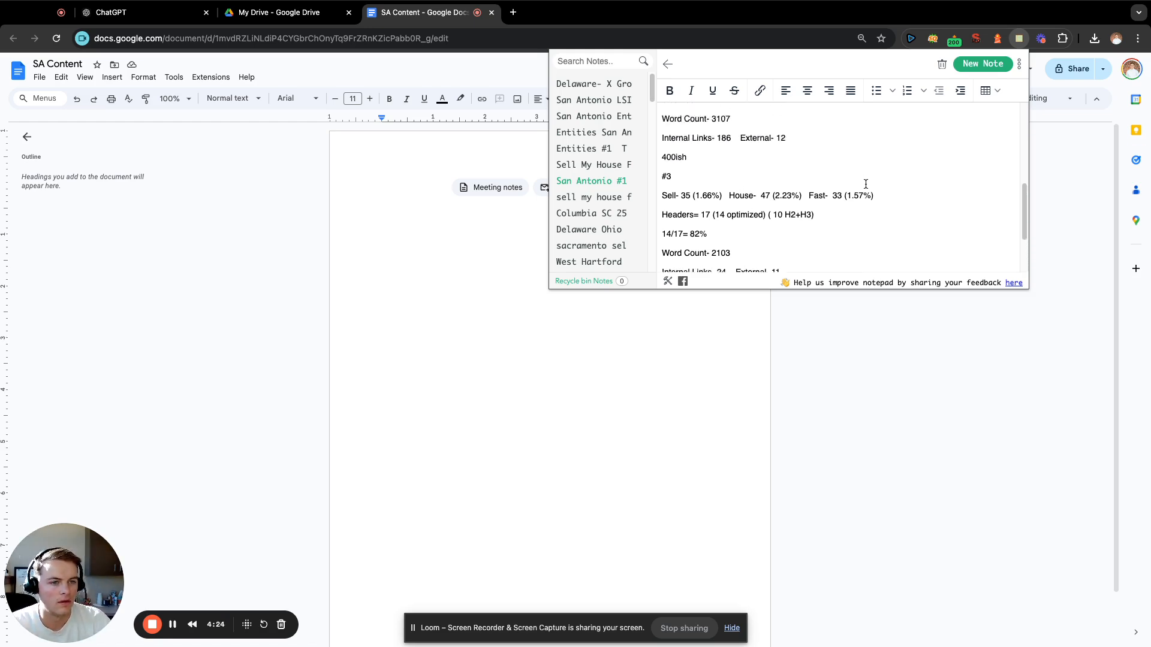
{"action": "scroll", "coordinate": [865, 184], "scroll_direction": "up", "scroll_amount": 1}
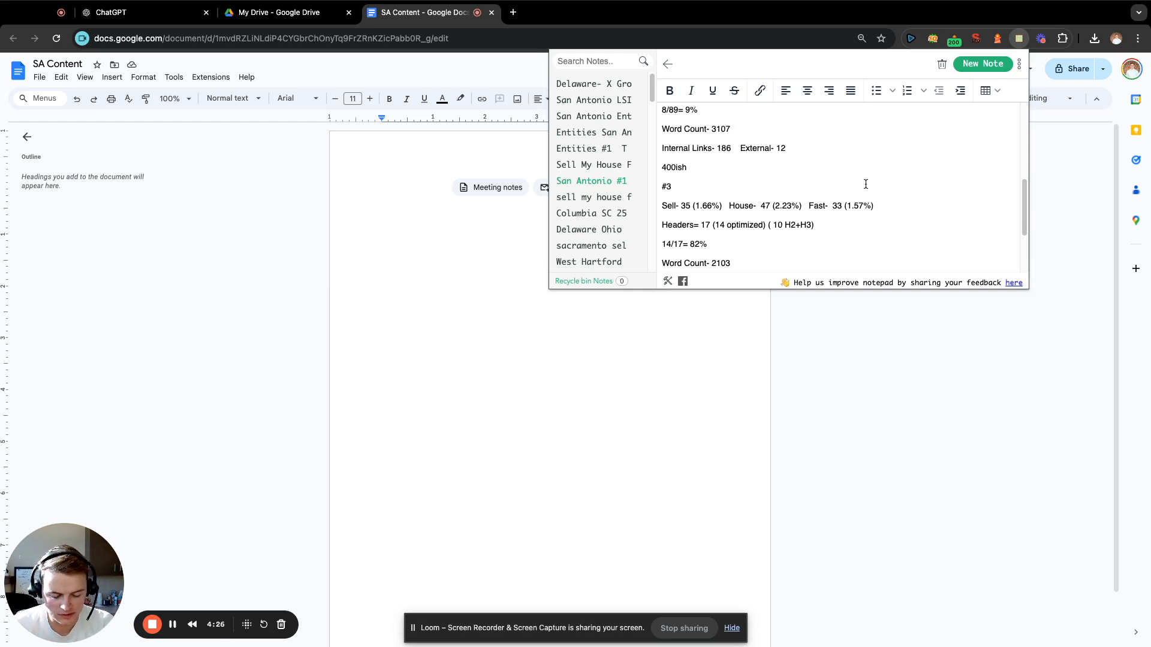
{"action": "scroll", "coordinate": [863, 186], "scroll_direction": "up", "scroll_amount": 6}
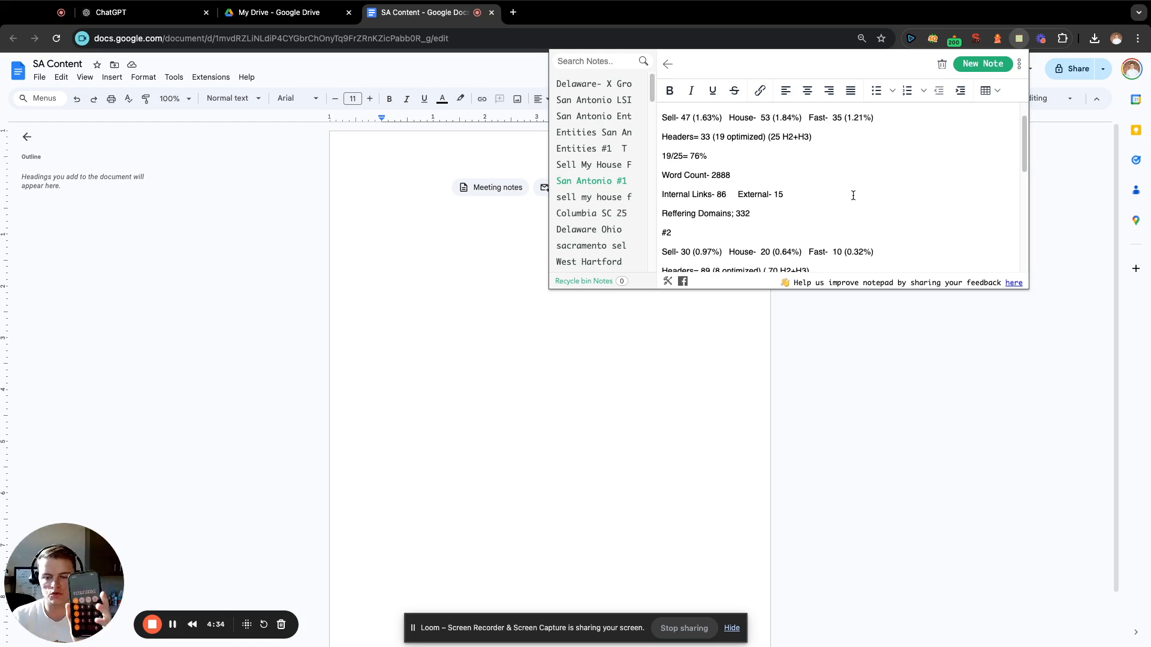
{"action": "scroll", "coordinate": [844, 201], "scroll_direction": "down", "scroll_amount": 6}
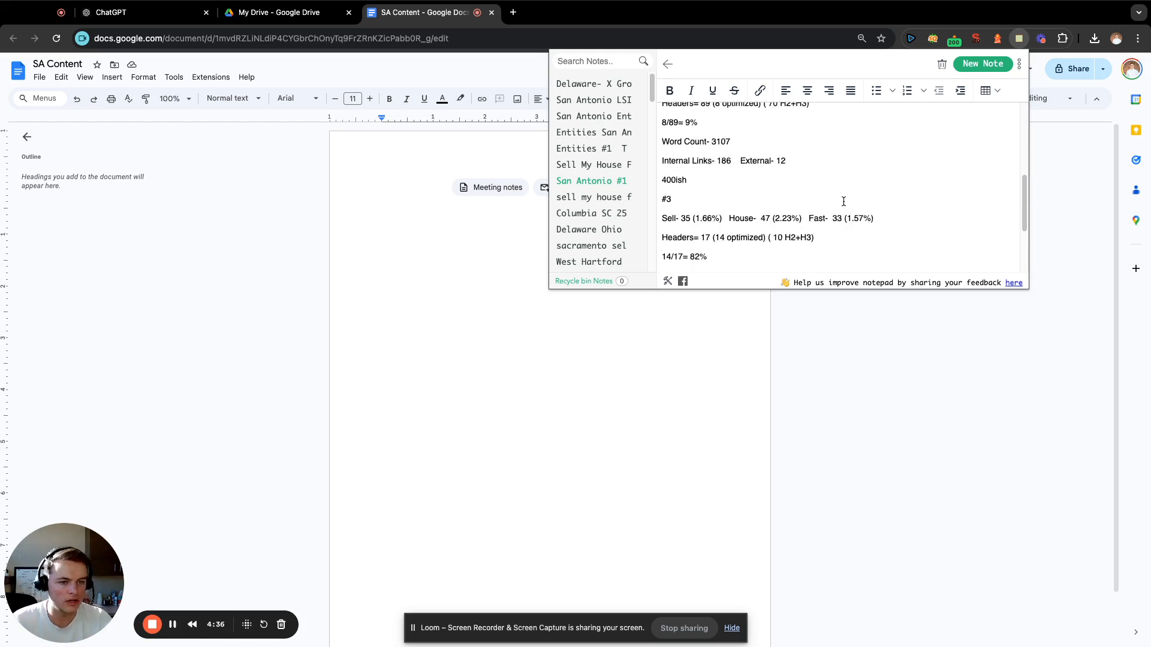
{"action": "scroll", "coordinate": [760, 240], "scroll_direction": "down", "scroll_amount": 3}
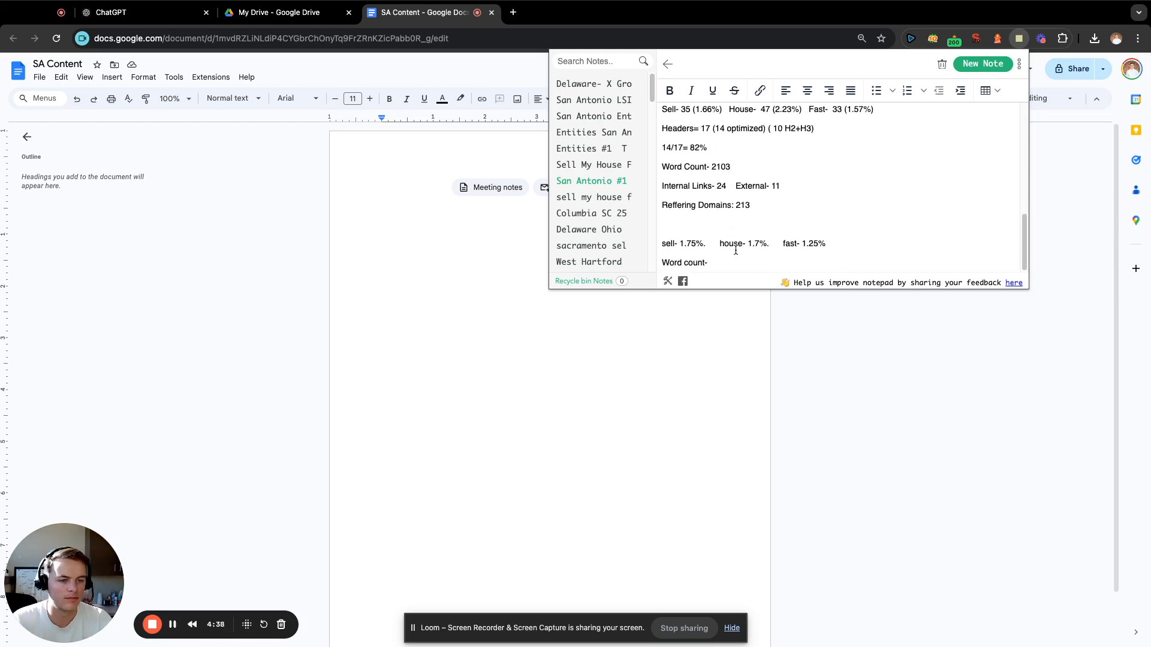
{"action": "type", "text": "2800"}
Add a new line below the target word count with the label "Headers-".
{"action": "key", "text": "Return"}
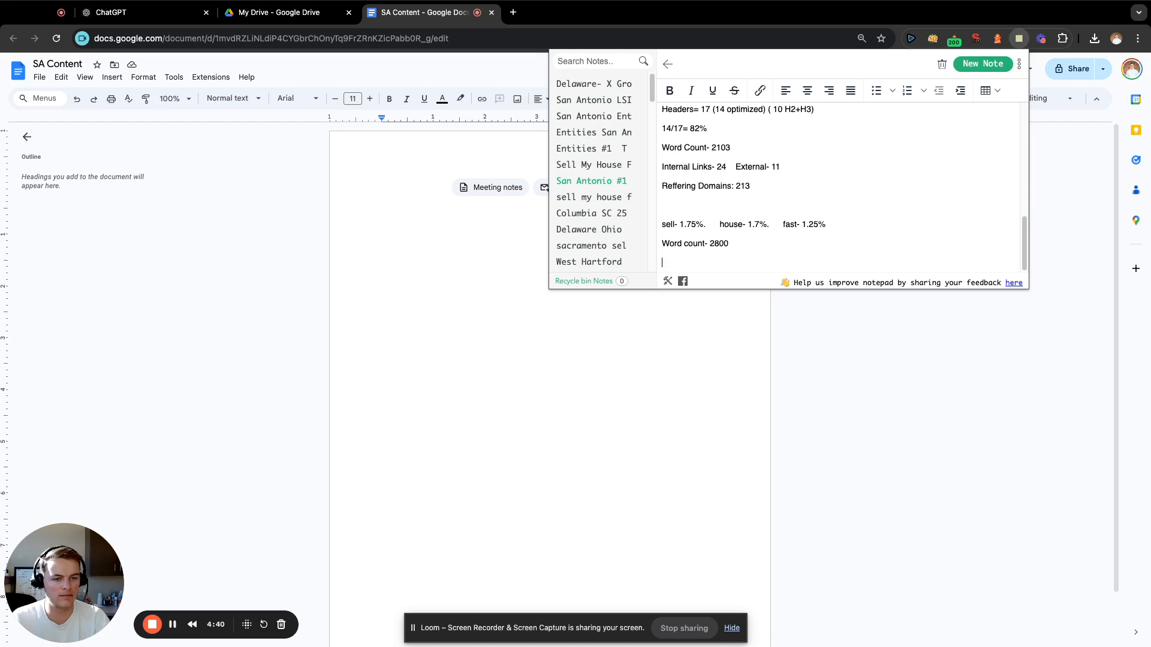
{"action": "scroll", "coordinate": [783, 207], "scroll_direction": "up", "scroll_amount": 3}
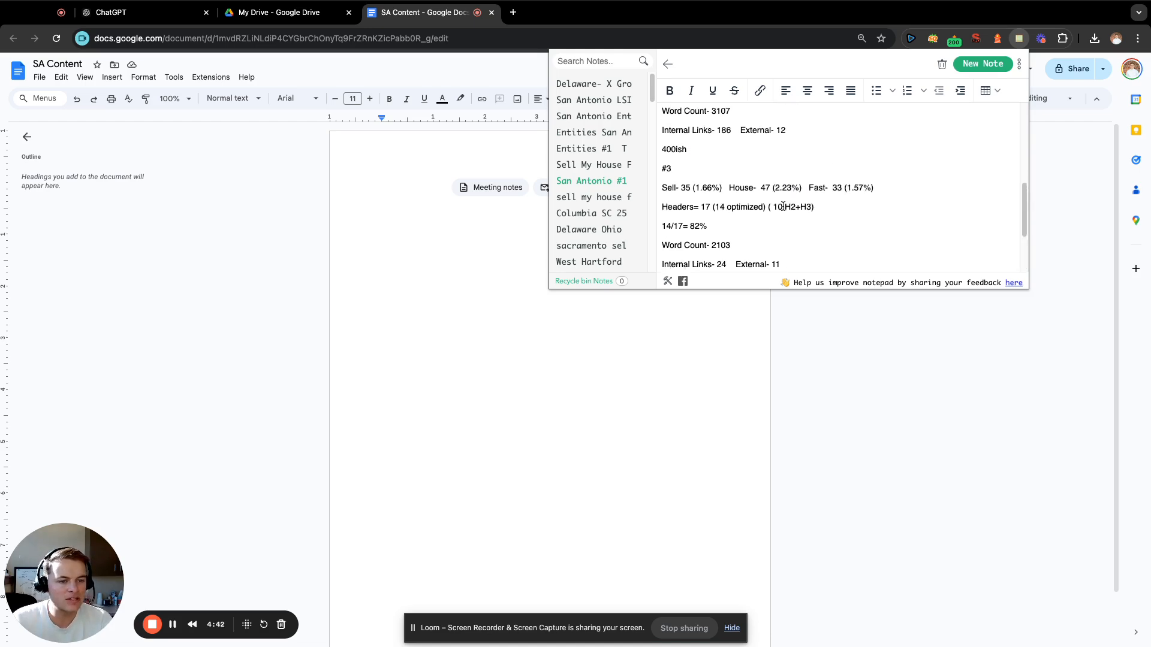
{"action": "scroll", "coordinate": [783, 206], "scroll_direction": "down", "scroll_amount": 3}
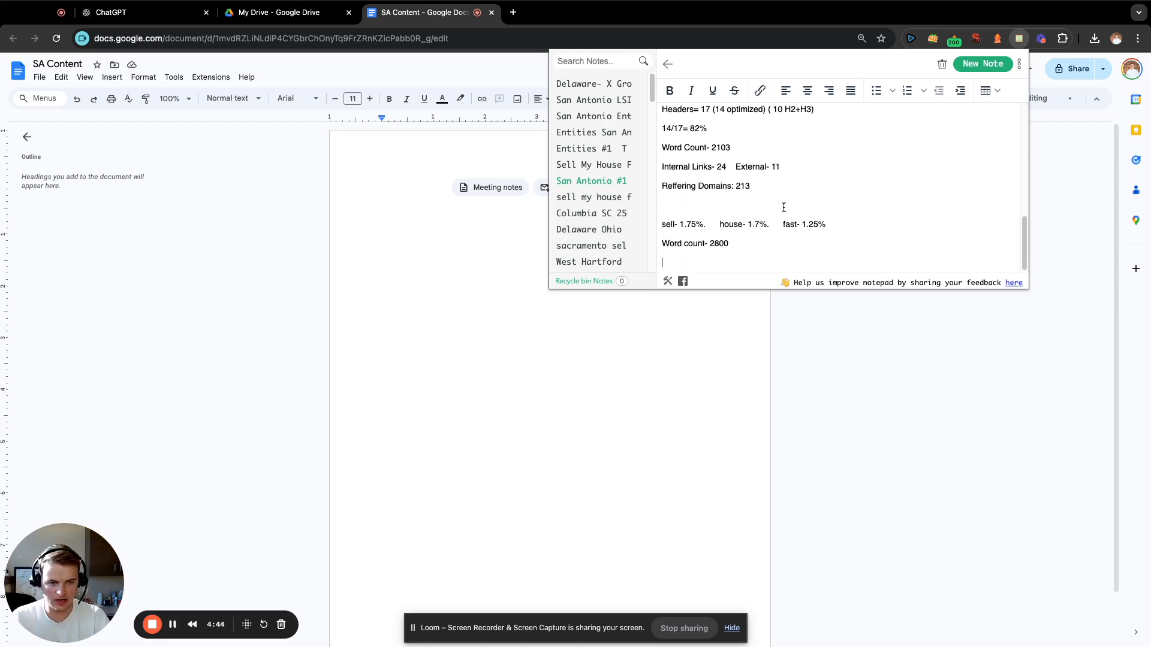
{"action": "type", "text": "Headers-"}
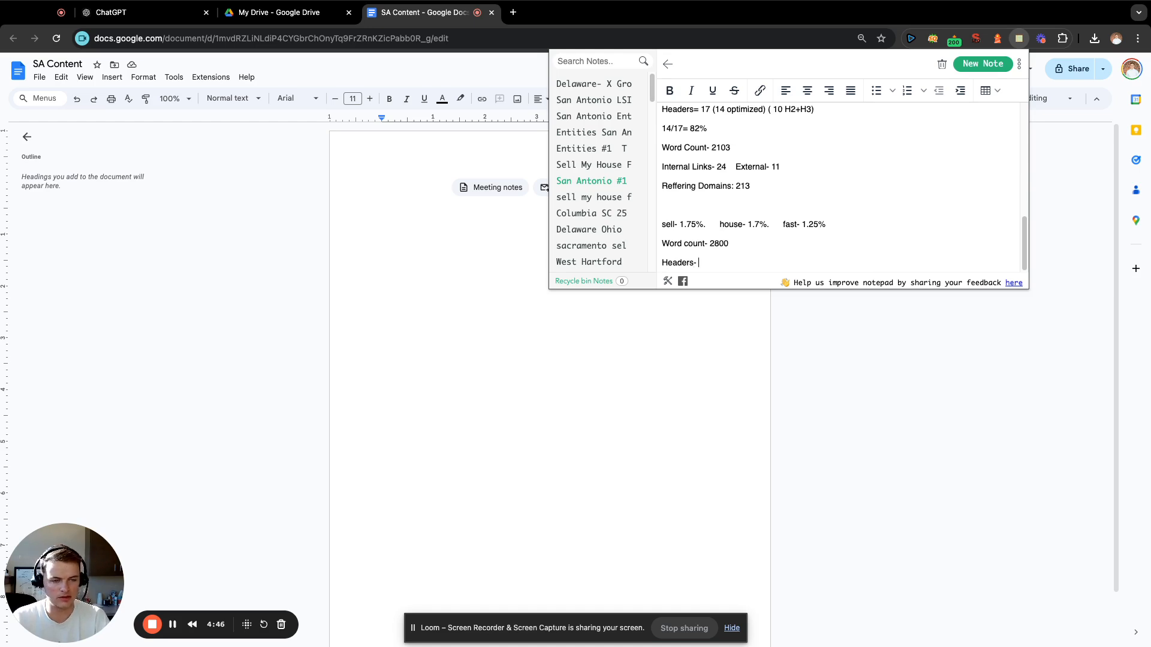
Examine the total and optimized header counts and optimization percentages noted for the three San Antonio competitors.
{"action": "scroll", "coordinate": [807, 204], "scroll_direction": "up", "scroll_amount": 4}
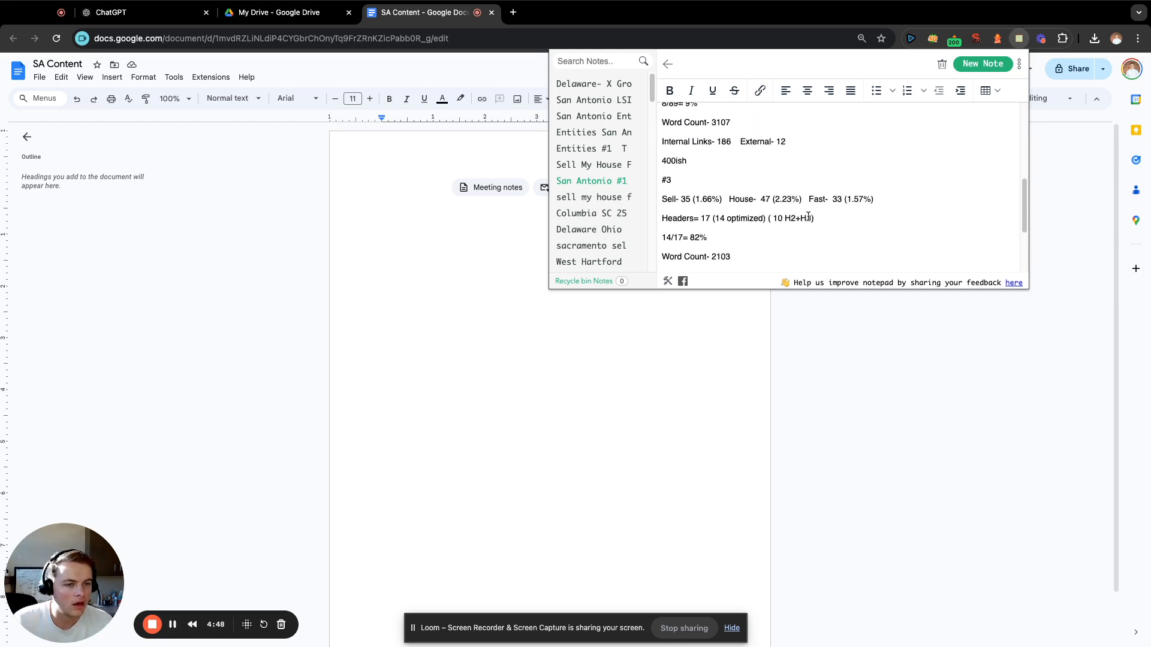
{"action": "scroll", "coordinate": [824, 214], "scroll_direction": "down", "scroll_amount": 1}
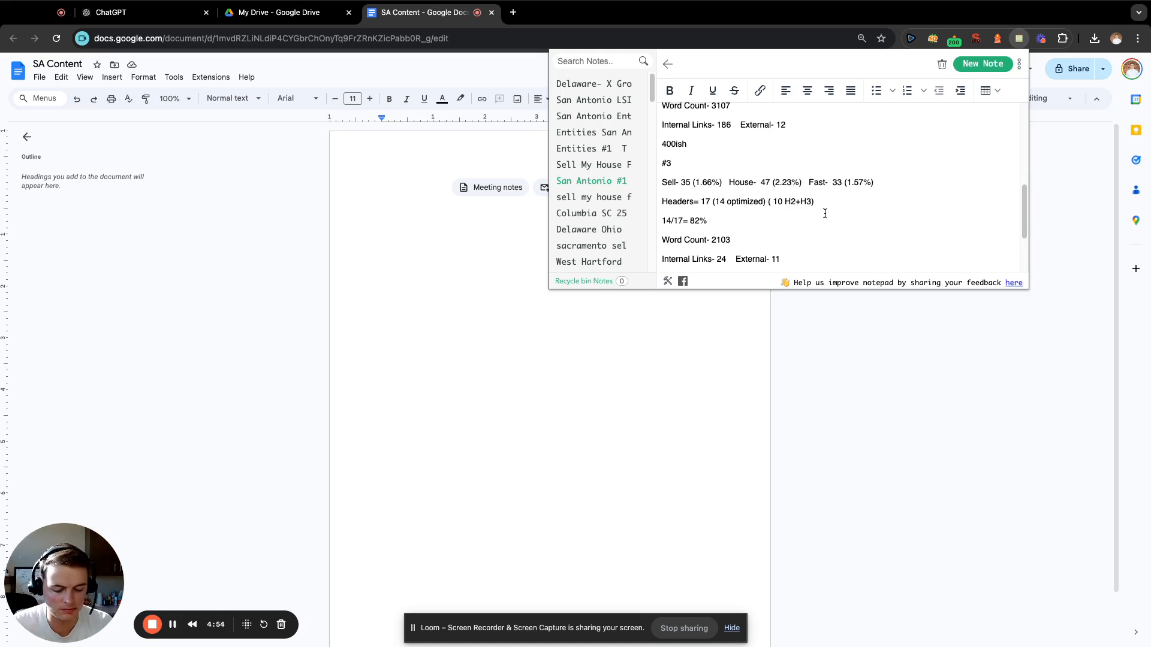
{"action": "scroll", "coordinate": [833, 215], "scroll_direction": "up", "scroll_amount": 5}
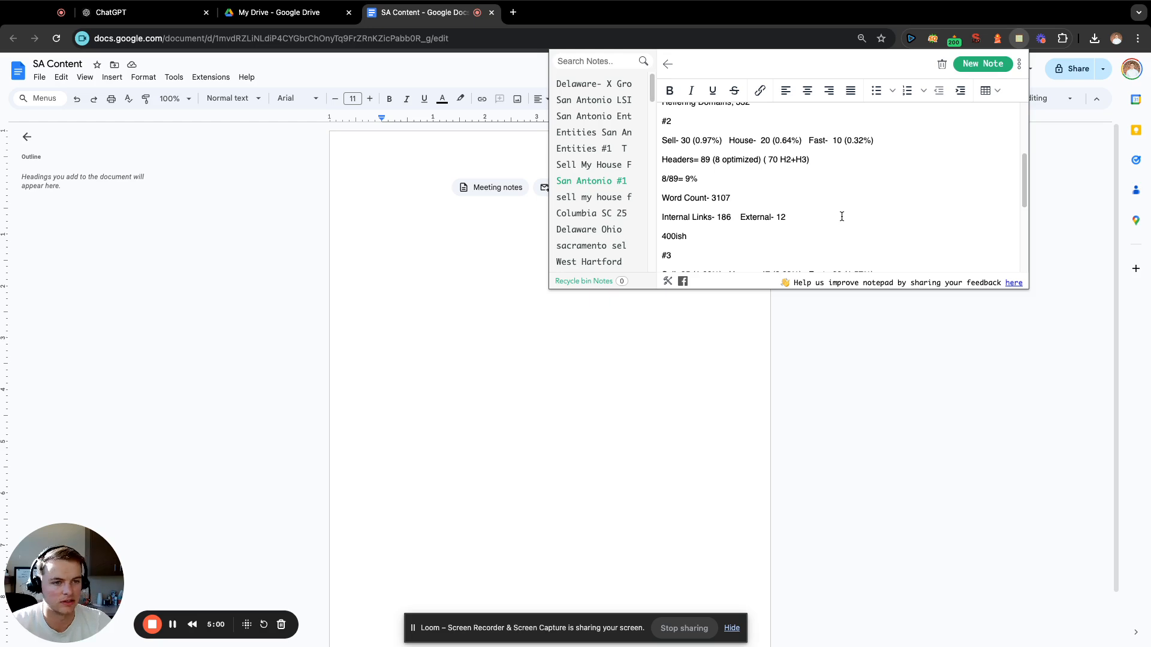
{"action": "scroll", "coordinate": [872, 213], "scroll_direction": "down", "scroll_amount": 1}
{"action": "scroll", "coordinate": [873, 213], "scroll_direction": "up", "scroll_amount": 5}
{"action": "scroll", "coordinate": [872, 213], "scroll_direction": "up", "scroll_amount": 1}
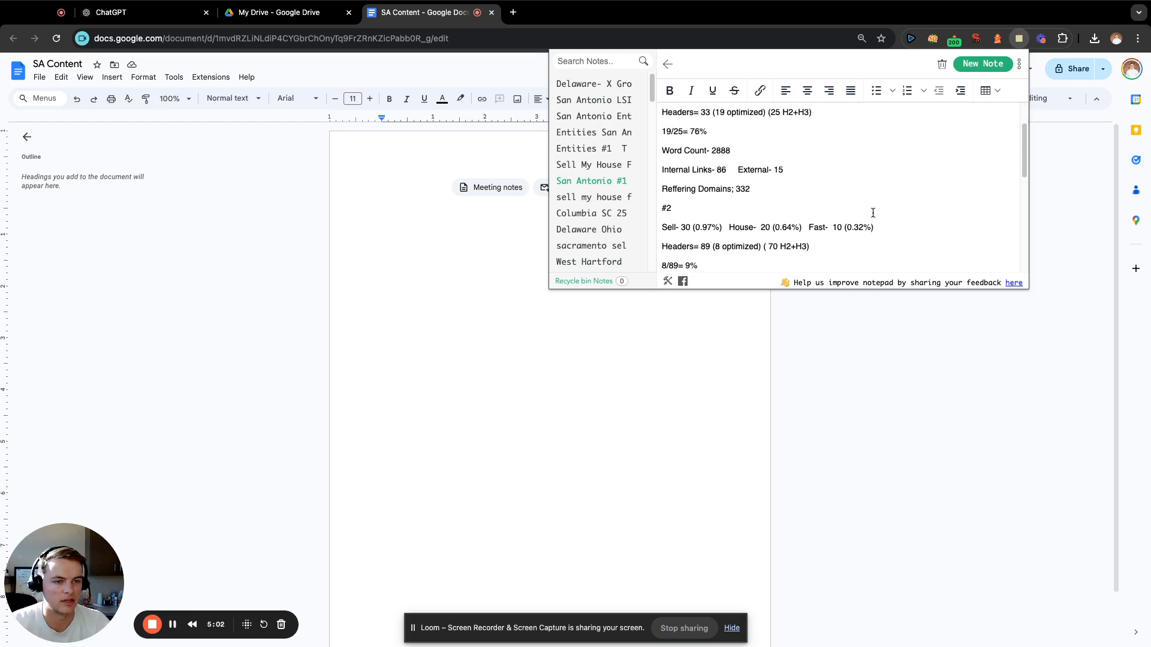
{"action": "scroll", "coordinate": [872, 213], "scroll_direction": "up", "scroll_amount": 2}
{"action": "scroll", "coordinate": [872, 214], "scroll_direction": "up", "scroll_amount": 2}
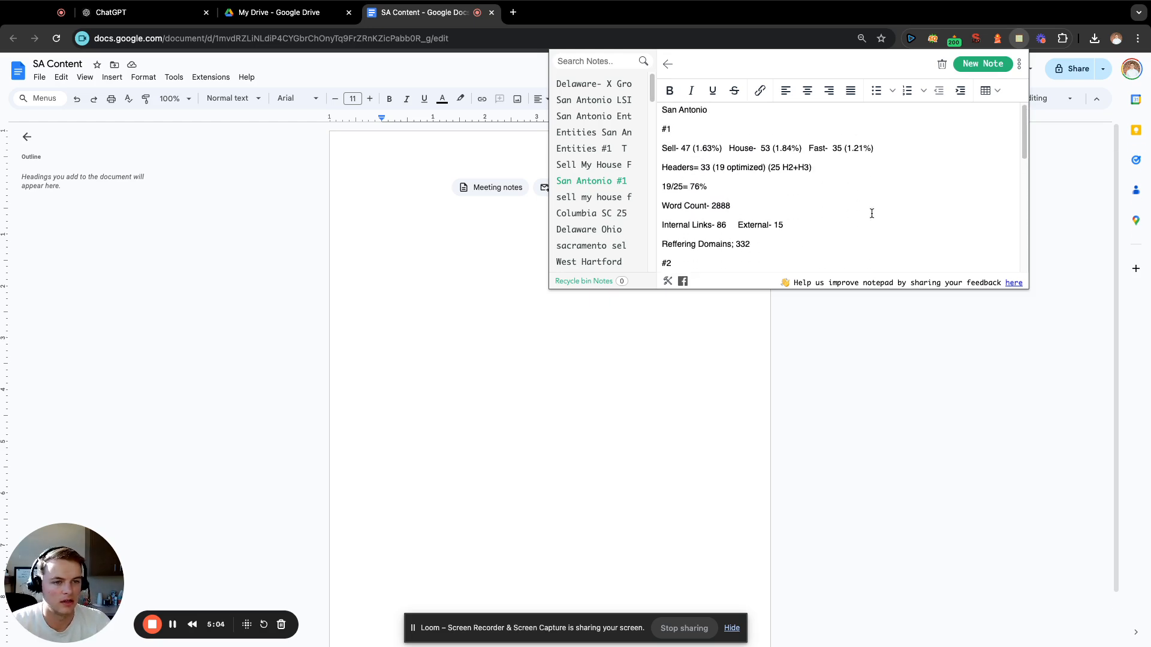
{"action": "scroll", "coordinate": [872, 214], "scroll_direction": "down", "scroll_amount": 1}
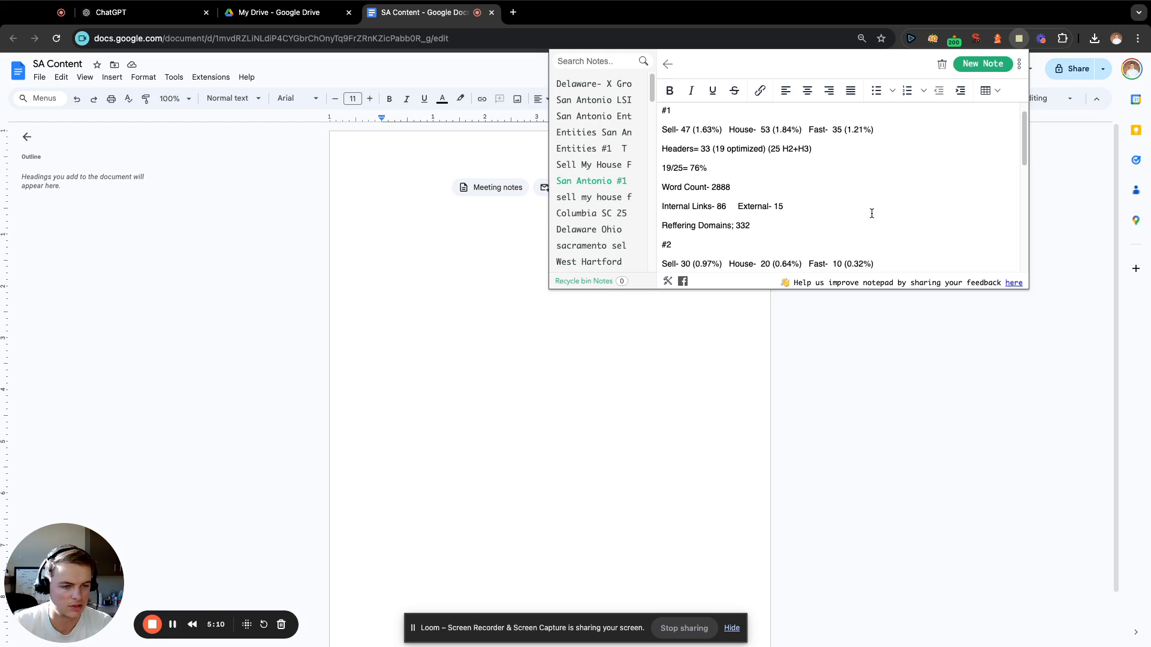
{"action": "scroll", "coordinate": [923, 156], "scroll_direction": "down", "scroll_amount": 10}
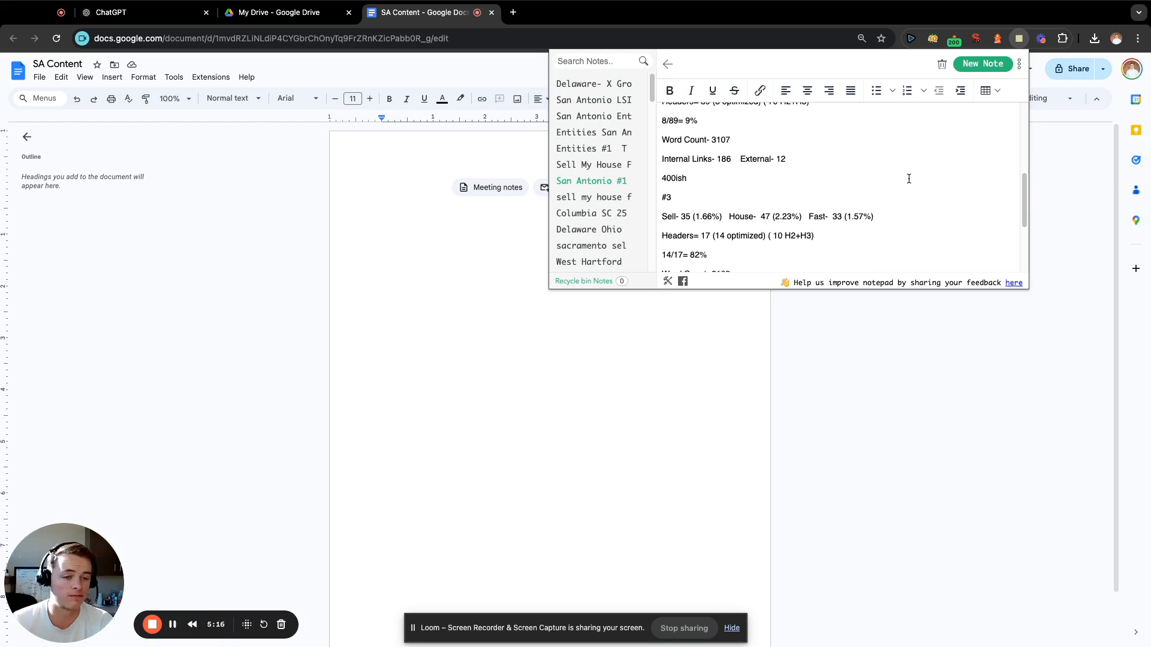
{"action": "scroll", "coordinate": [851, 195], "scroll_direction": "down", "scroll_amount": 4}
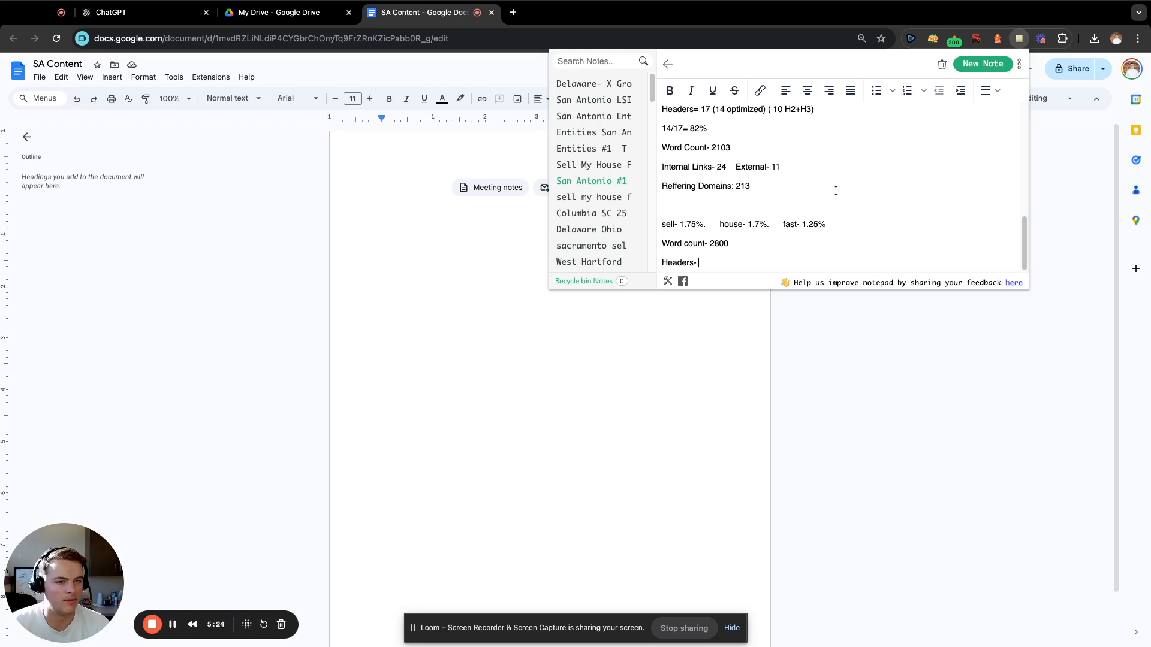
Recheck the H2+H3 counts in the competitors' header lines, starting from #3, and return to the Headers entry.
{"action": "scroll", "coordinate": [839, 210], "scroll_direction": "up", "scroll_amount": 1}
{"action": "scroll", "coordinate": [841, 207], "scroll_direction": "up", "scroll_amount": 1}
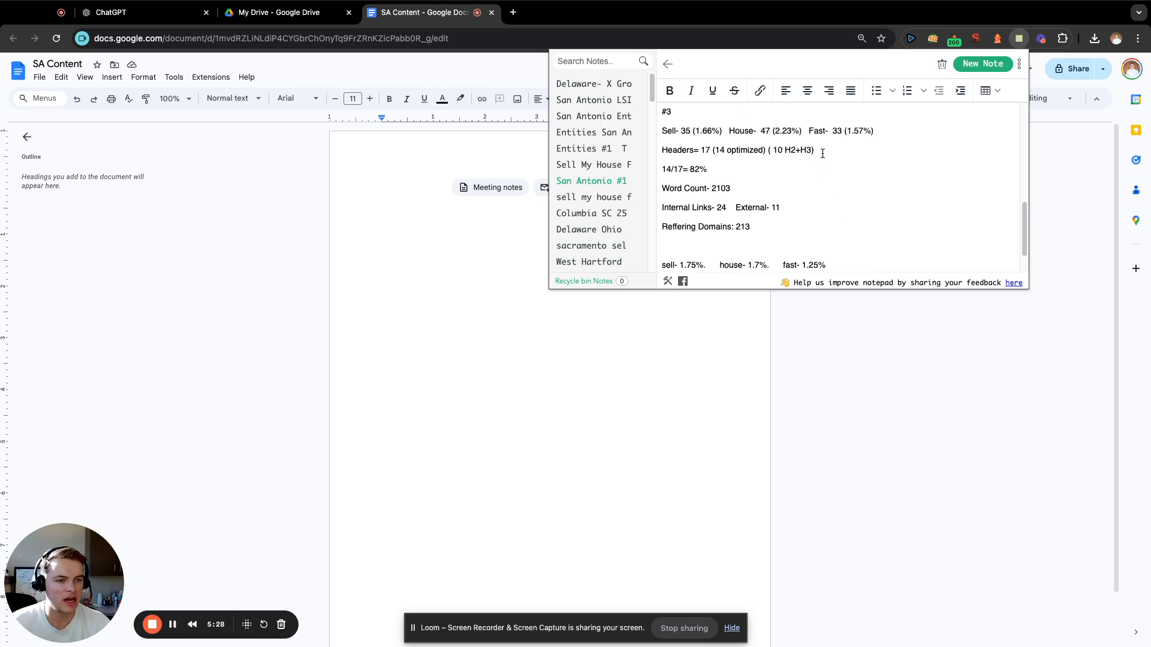
{"action": "left_click_drag", "start_coordinate": [823, 154], "coordinate": [775, 150]}
{"action": "scroll", "coordinate": [838, 167], "scroll_direction": "up", "scroll_amount": 4}
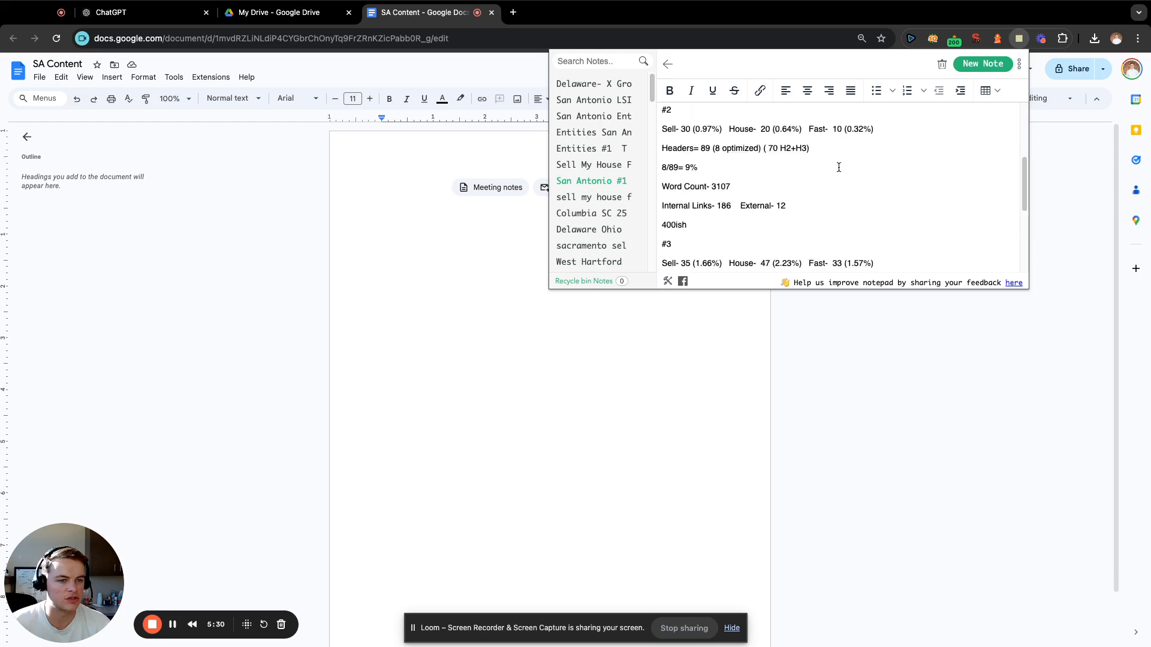
{"action": "scroll", "coordinate": [861, 171], "scroll_direction": "down", "scroll_amount": 3}
{"action": "left_click_drag", "start_coordinate": [883, 179], "coordinate": [719, 182]}
{"action": "scroll", "coordinate": [835, 201], "scroll_direction": "up", "scroll_amount": 5}
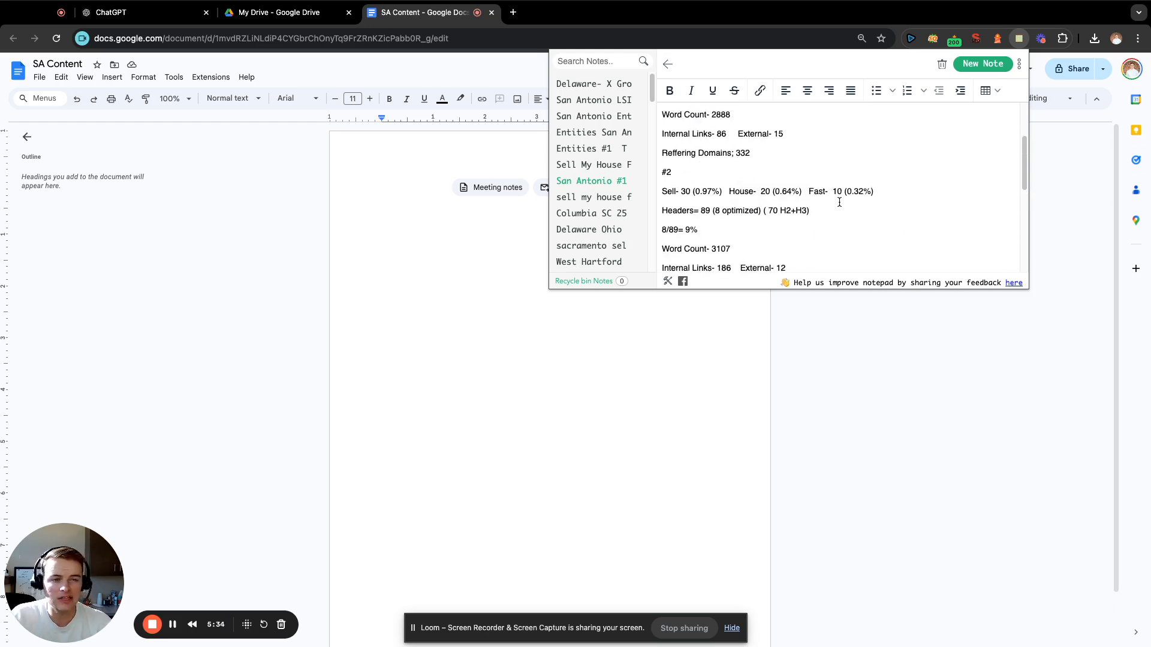
{"action": "scroll", "coordinate": [838, 202], "scroll_direction": "up", "scroll_amount": 2}
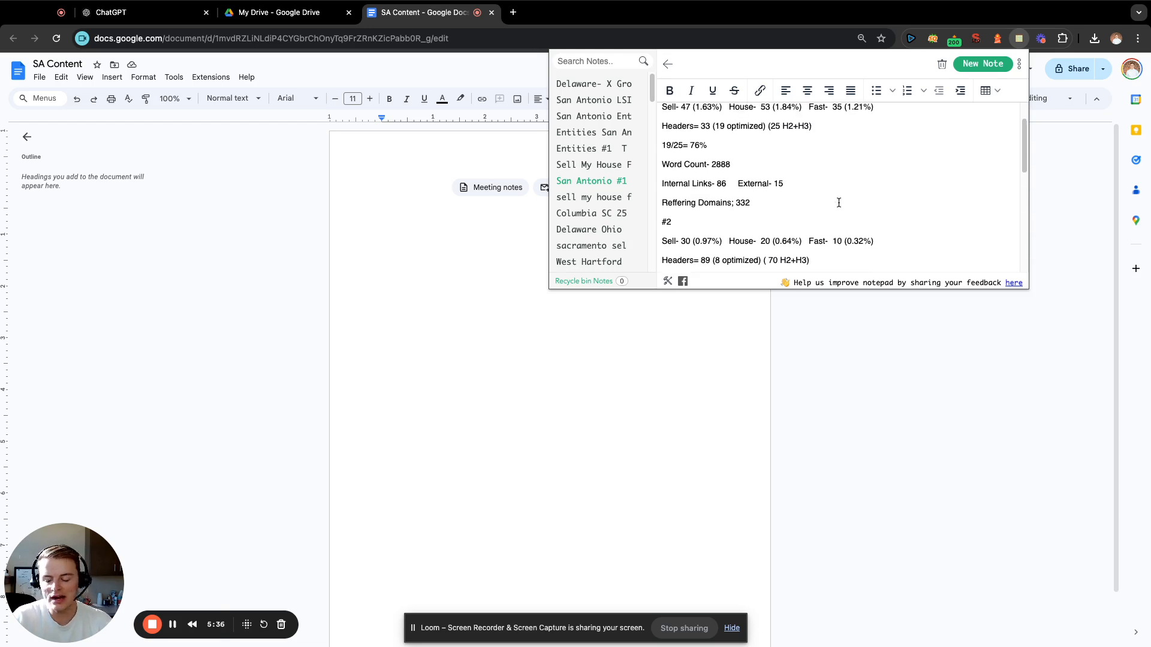
{"action": "scroll", "coordinate": [836, 207], "scroll_direction": "down", "scroll_amount": 10}
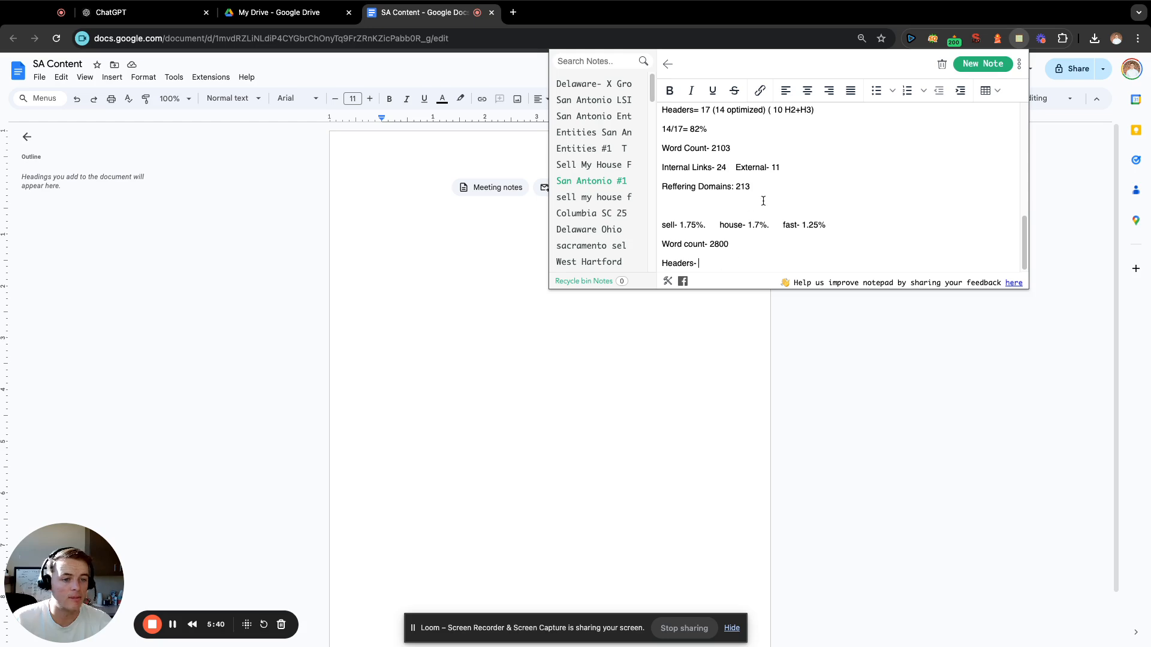
Examine the total, optimized and H2+H3 header counts noted for the San Antonio competitors, ending with #1.
{"action": "scroll", "coordinate": [763, 200], "scroll_direction": "up", "scroll_amount": 4}
{"action": "scroll", "coordinate": [763, 200], "scroll_direction": "up", "scroll_amount": 1}
{"action": "scroll", "coordinate": [781, 226], "scroll_direction": "down", "scroll_amount": 2}
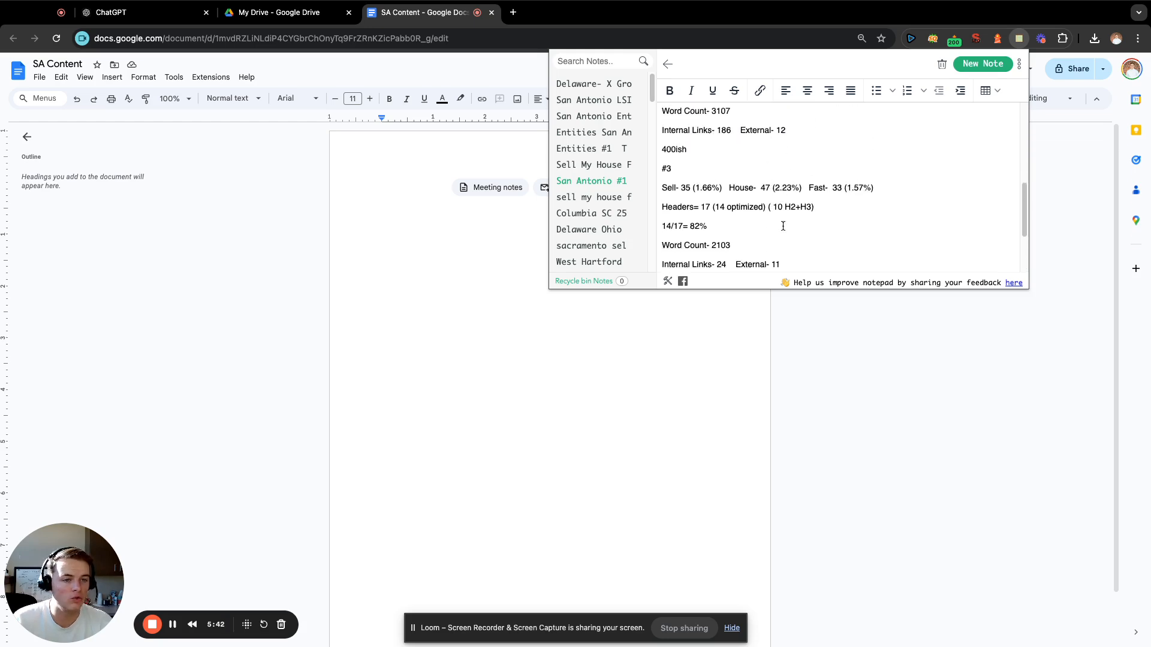
{"action": "scroll", "coordinate": [783, 225], "scroll_direction": "up", "scroll_amount": 2}
{"action": "scroll", "coordinate": [783, 225], "scroll_direction": "up", "scroll_amount": 1}
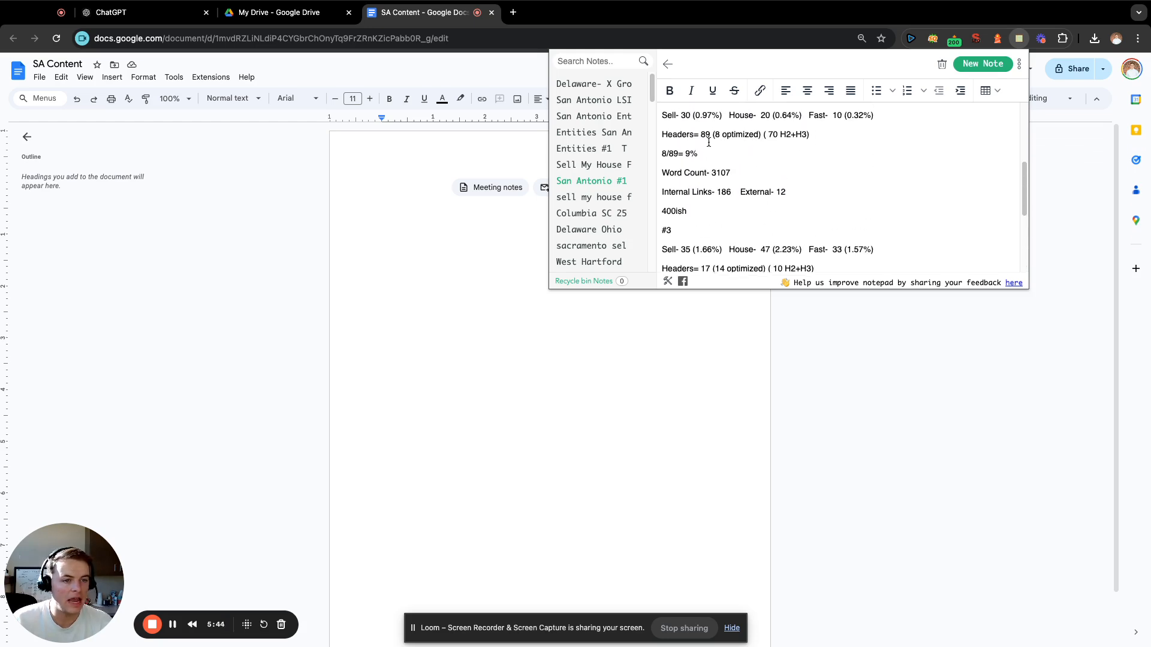
{"action": "left_click_drag", "start_coordinate": [809, 134], "coordinate": [705, 135]}
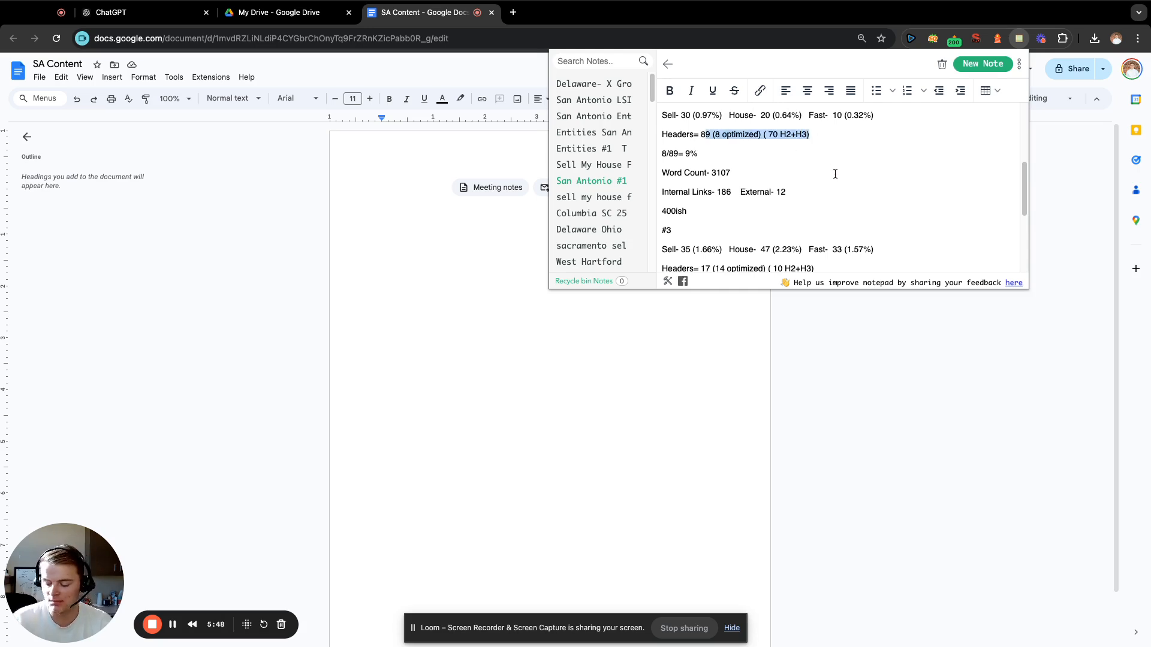
{"action": "scroll", "coordinate": [835, 174], "scroll_direction": "up", "scroll_amount": 5}
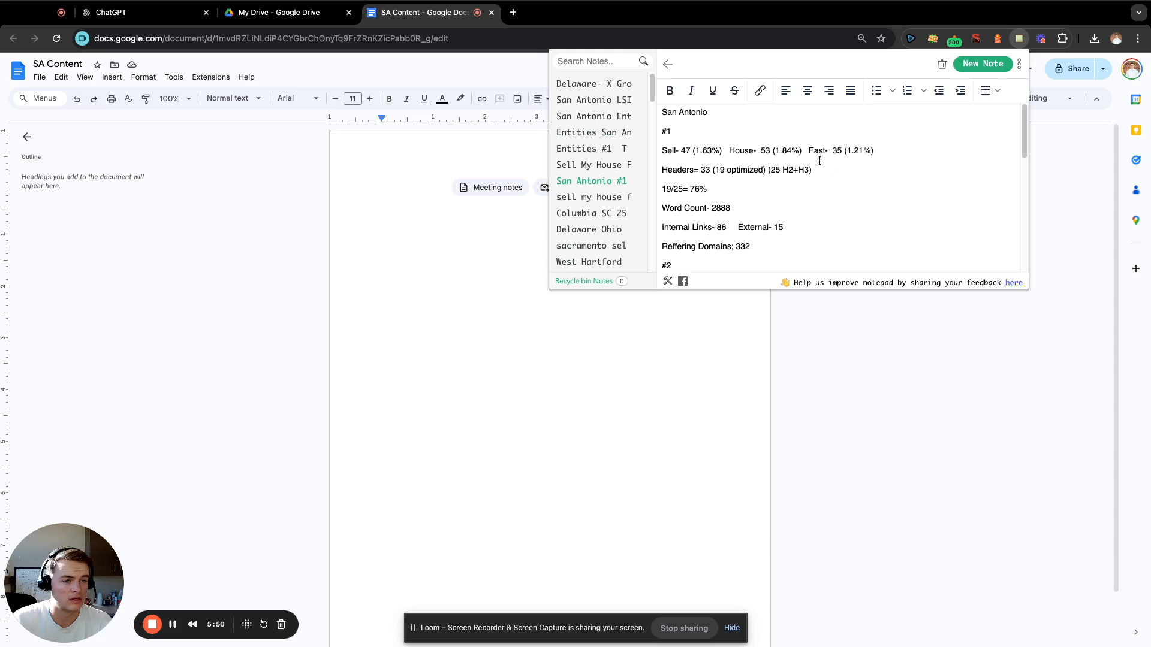
{"action": "left_click_drag", "start_coordinate": [768, 171], "coordinate": [712, 172]}
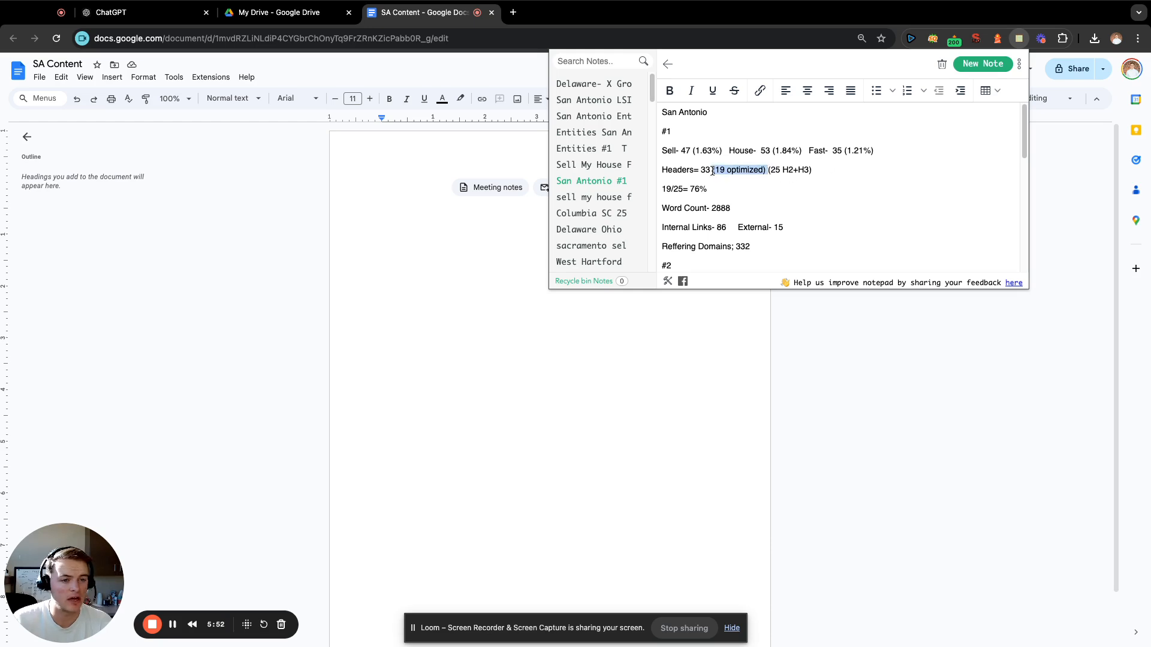
{"action": "left_click_drag", "start_coordinate": [812, 170], "coordinate": [767, 171]}
Compare the H2+H3 counts in the header lines of competitors #1, #2 and #3.
{"action": "scroll", "coordinate": [816, 178], "scroll_direction": "down", "scroll_amount": 1}
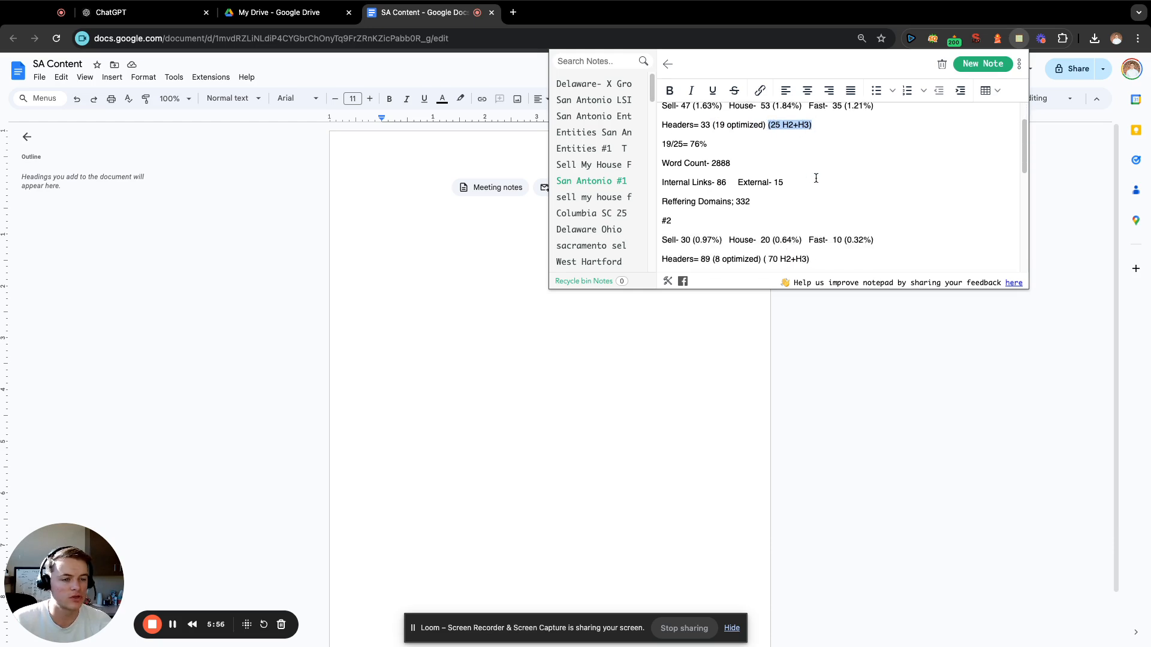
{"action": "scroll", "coordinate": [815, 178], "scroll_direction": "down", "scroll_amount": 1}
{"action": "left_click", "coordinate": [812, 251]}
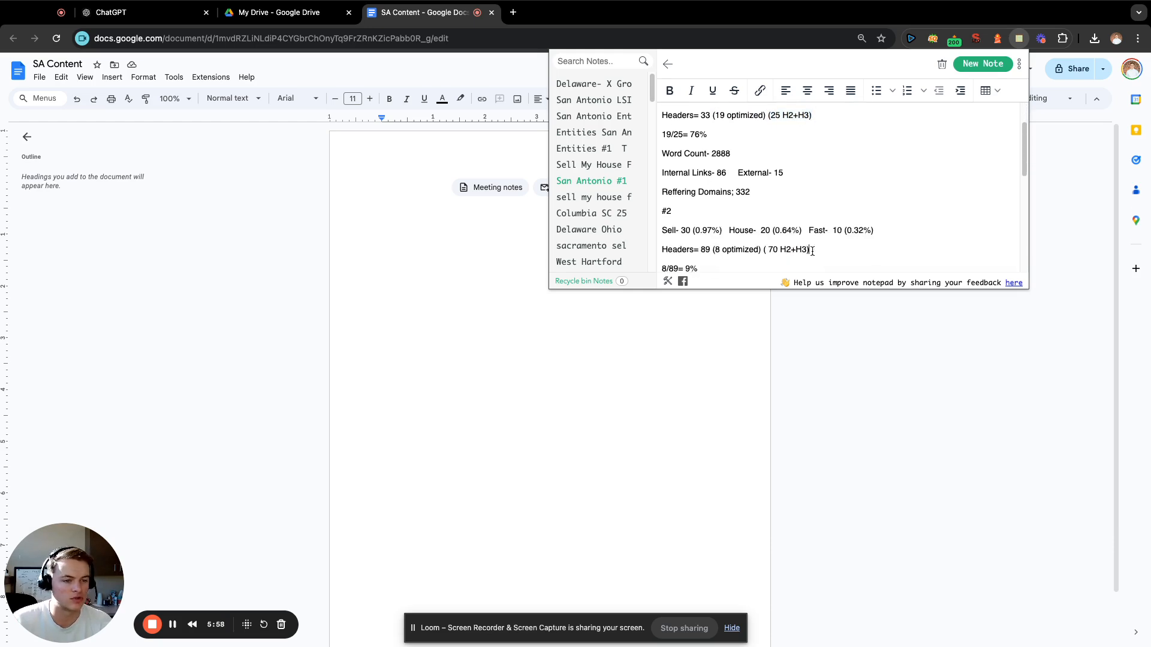
{"action": "left_click", "coordinate": [760, 250], "text": "shift"}
{"action": "scroll", "coordinate": [845, 193], "scroll_direction": "down", "scroll_amount": 1}
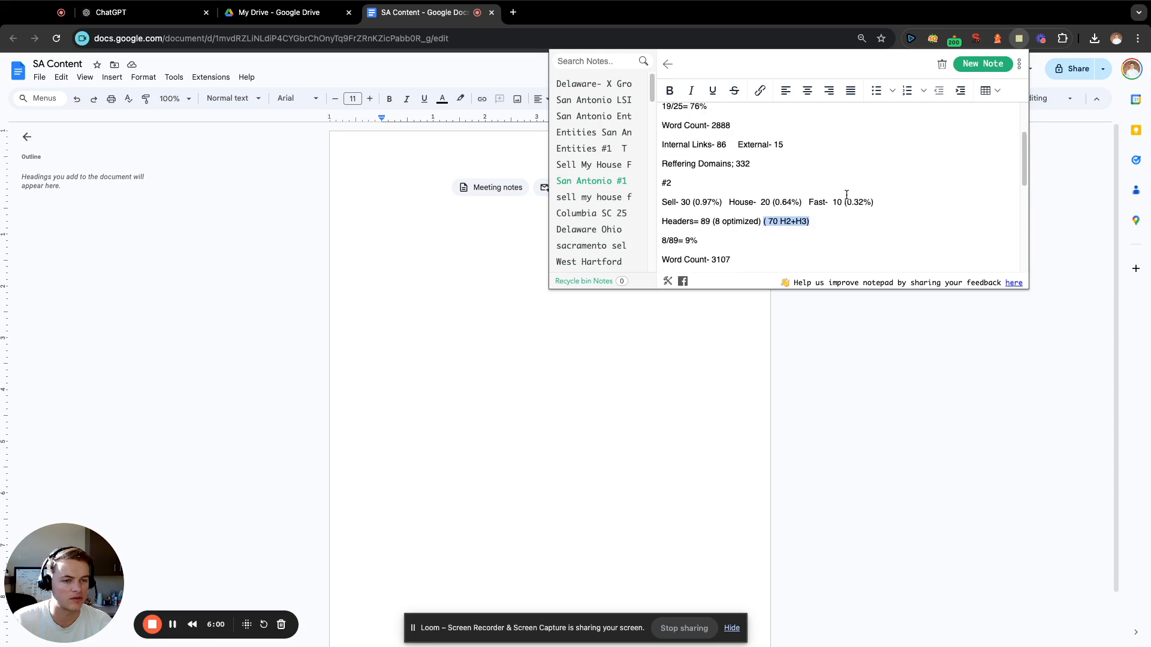
{"action": "scroll", "coordinate": [846, 195], "scroll_direction": "down", "scroll_amount": 5}
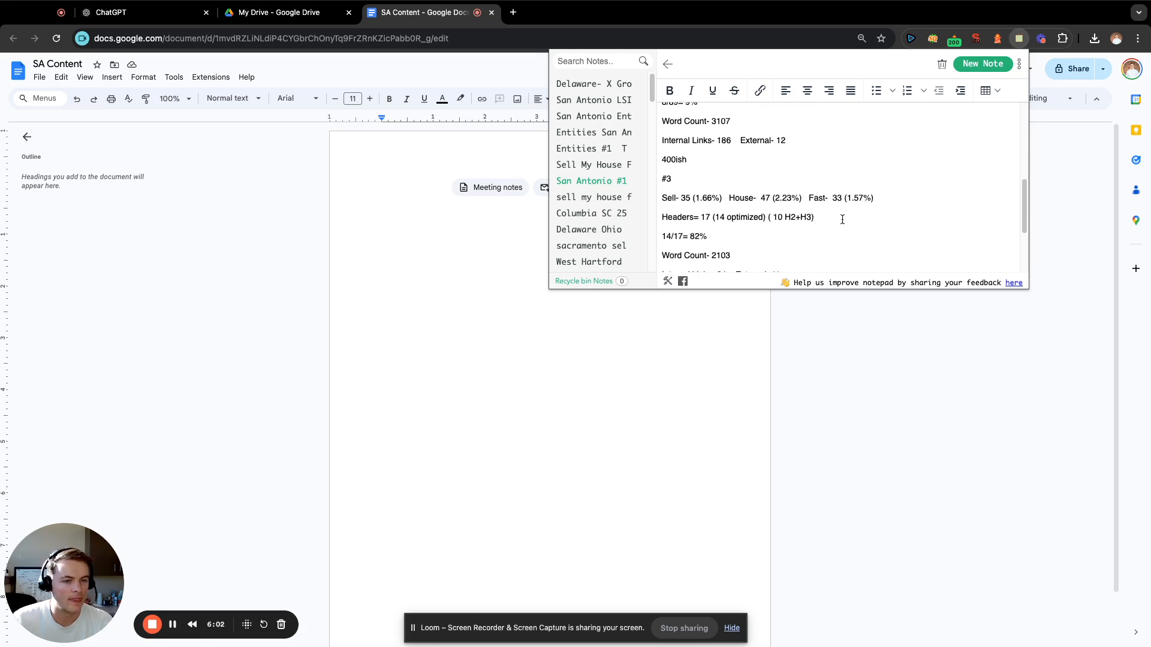
{"action": "left_click_drag", "start_coordinate": [831, 217], "coordinate": [769, 216]}
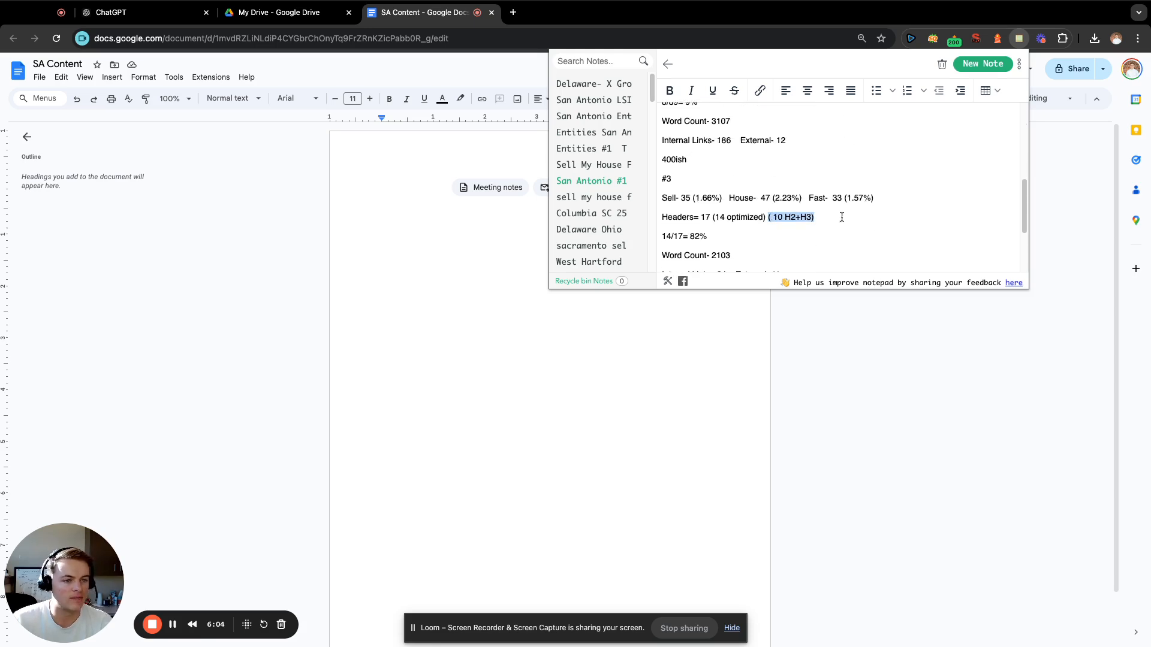
{"action": "scroll", "coordinate": [847, 215], "scroll_direction": "down", "scroll_amount": 1}
Recheck competitor #1's H2+H3 count and add the line "Headers- 40" directly below the target word count.
{"action": "scroll", "coordinate": [850, 214], "scroll_direction": "up", "scroll_amount": 6}
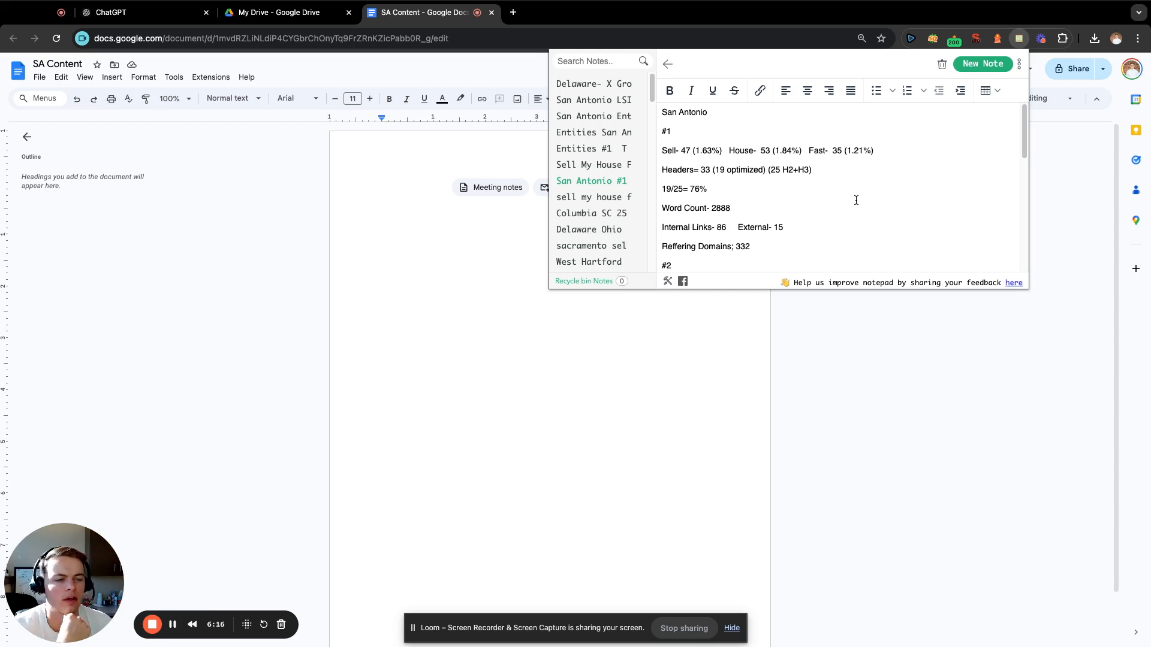
{"action": "scroll", "coordinate": [854, 201], "scroll_direction": "down", "scroll_amount": 3}
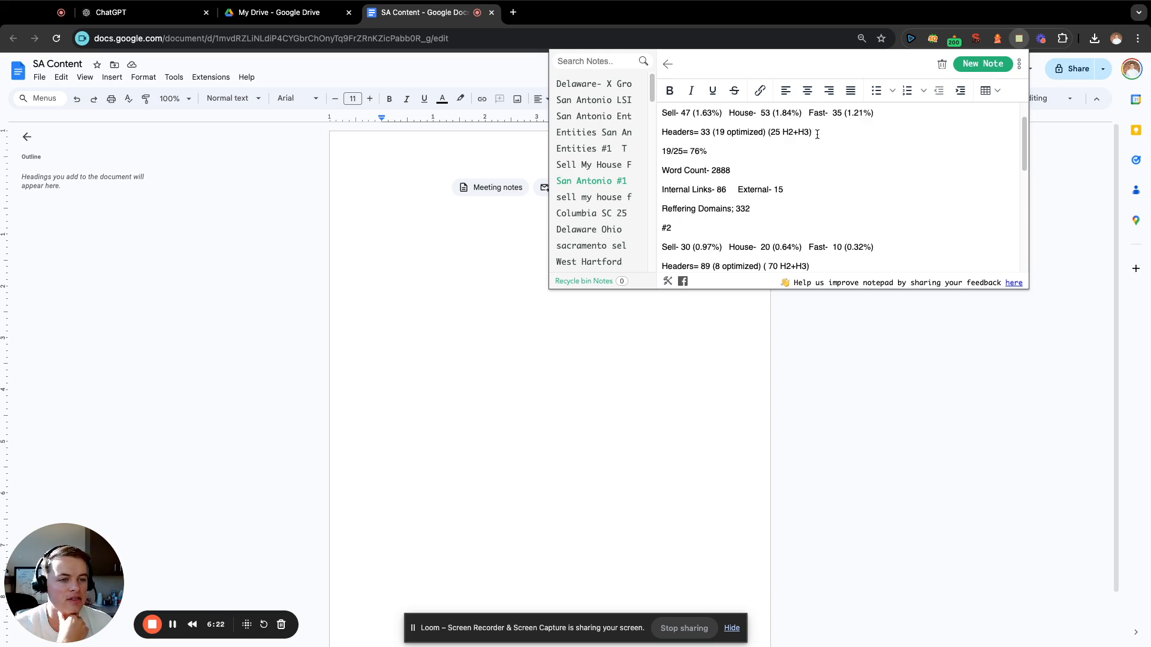
{"action": "mouse_move", "coordinate": [813, 133]}
{"action": "left_mouse_down"}
{"action": "mouse_move", "coordinate": [710, 132]}
{"action": "mouse_move", "coordinate": [811, 132]}
{"action": "left_mouse_up"}
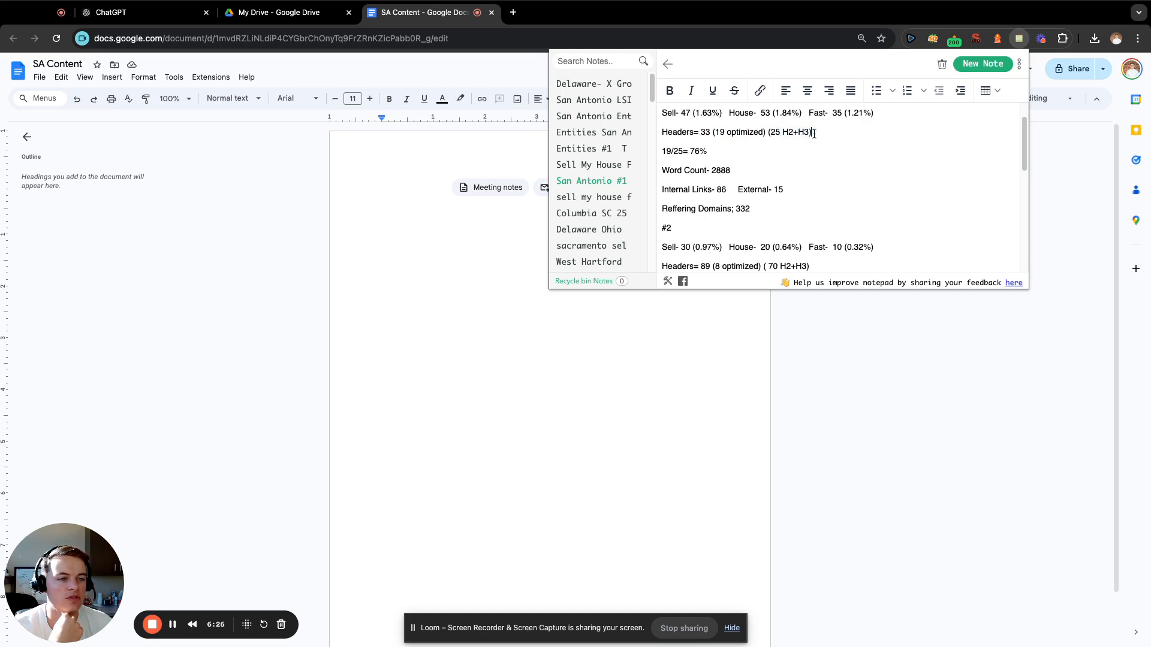
{"action": "scroll", "coordinate": [873, 181], "scroll_direction": "down", "scroll_amount": 5}
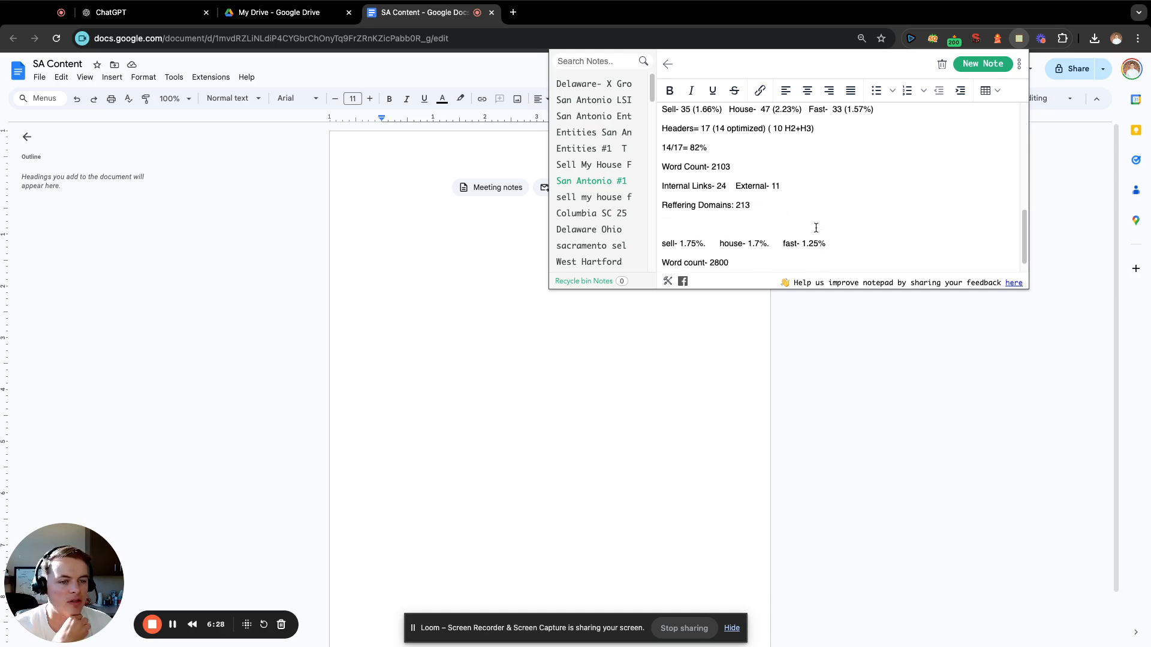
{"action": "left_click", "coordinate": [786, 264]}
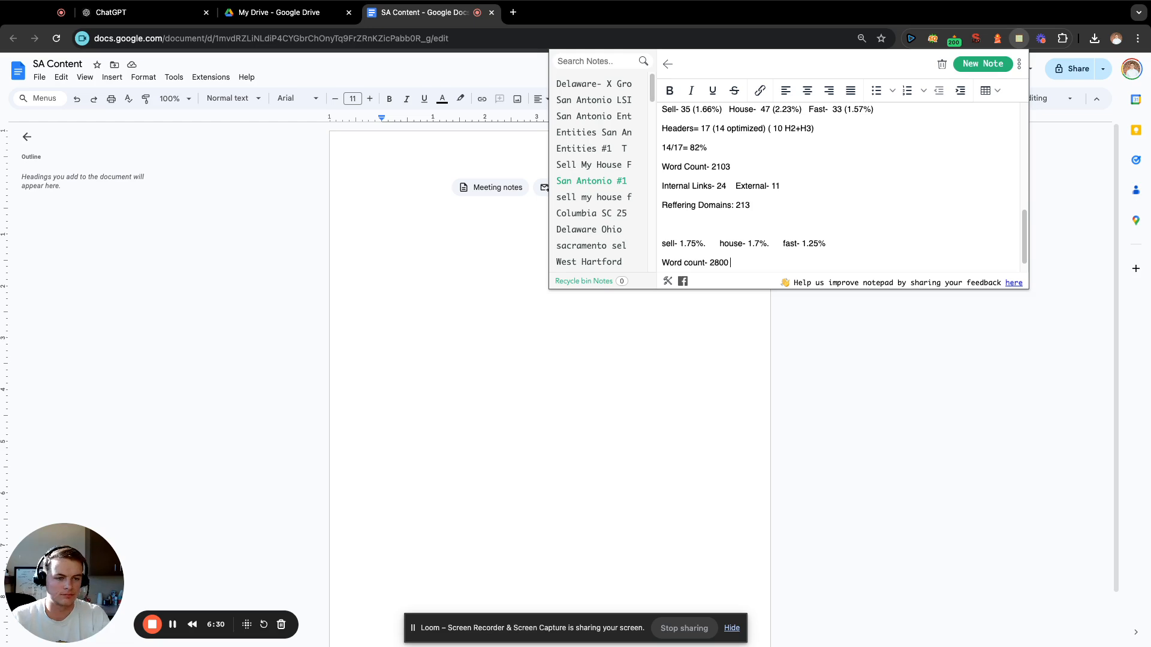
{"action": "key", "text": "Return"}
{"action": "type", "text": "Headers"}
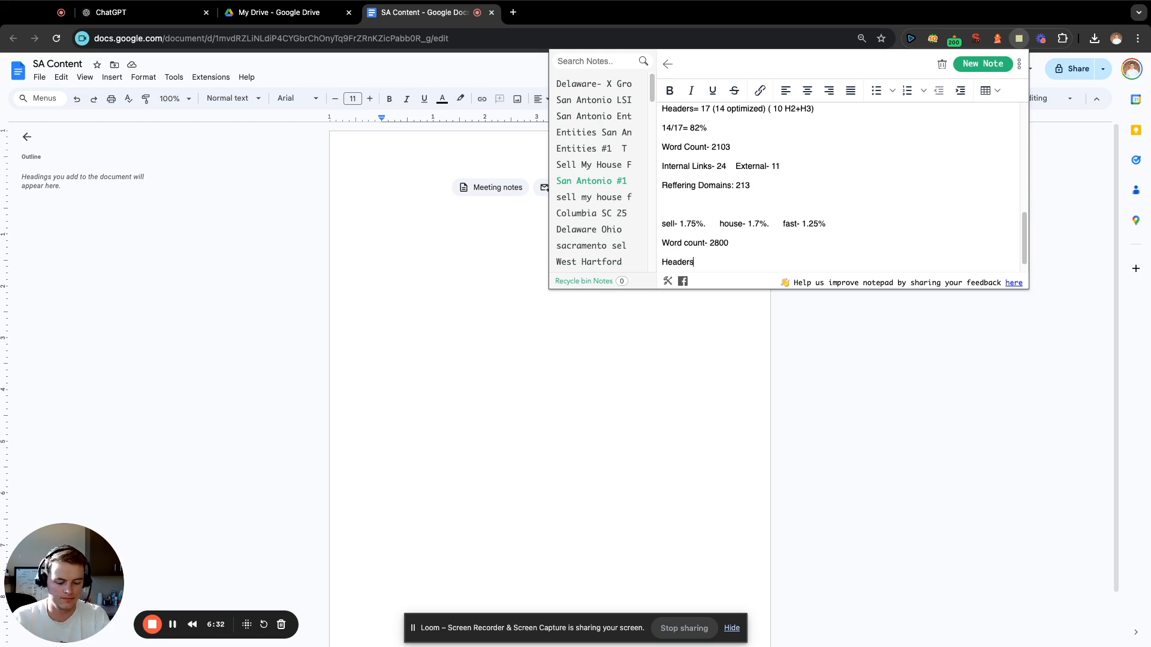
{"action": "type", "text": "- 40"}
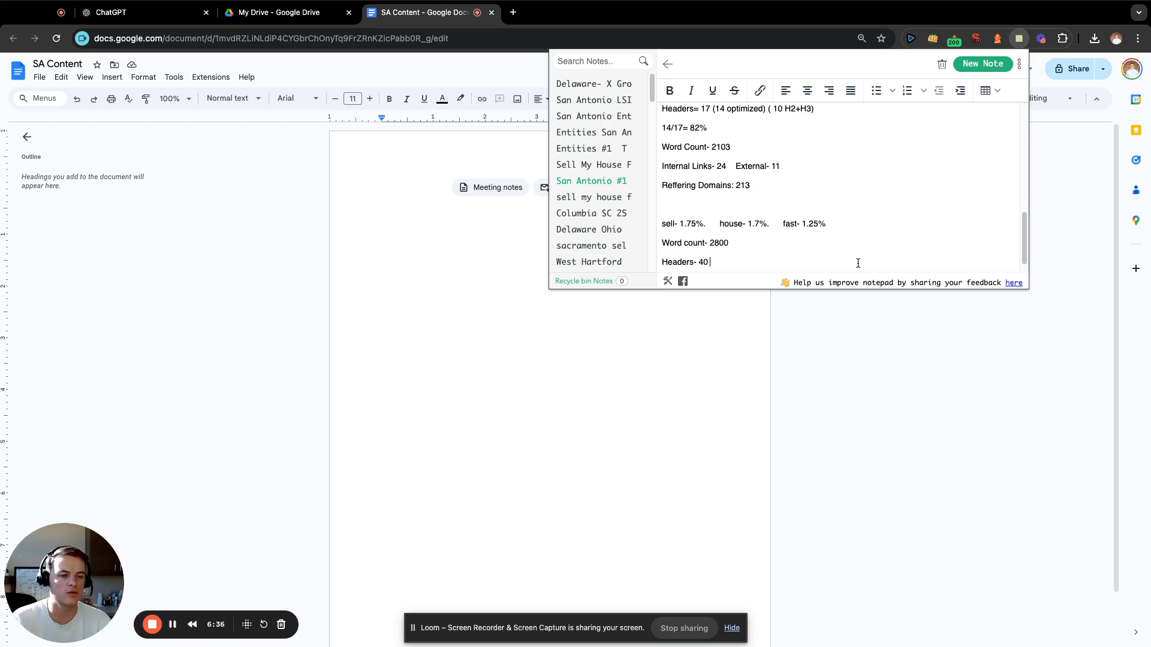
Review the header optimization percentages noted for the competitors from #3 back to #1.
{"action": "scroll", "coordinate": [830, 228], "scroll_direction": "up", "scroll_amount": 2}
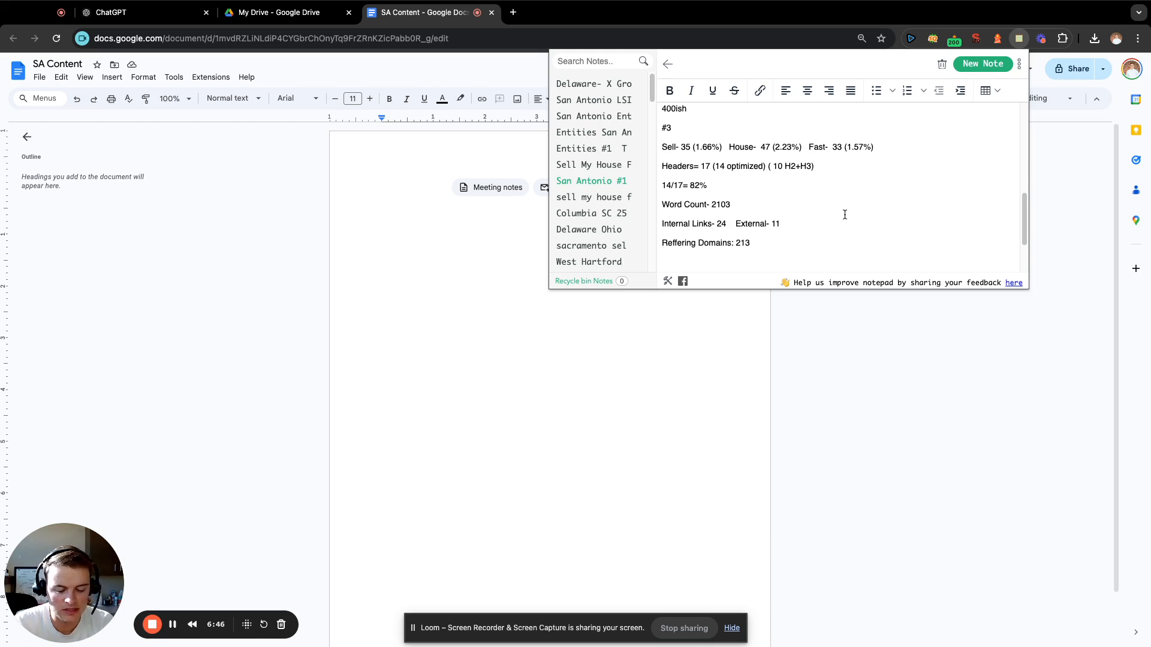
{"action": "scroll", "coordinate": [857, 216], "scroll_direction": "up", "scroll_amount": 1}
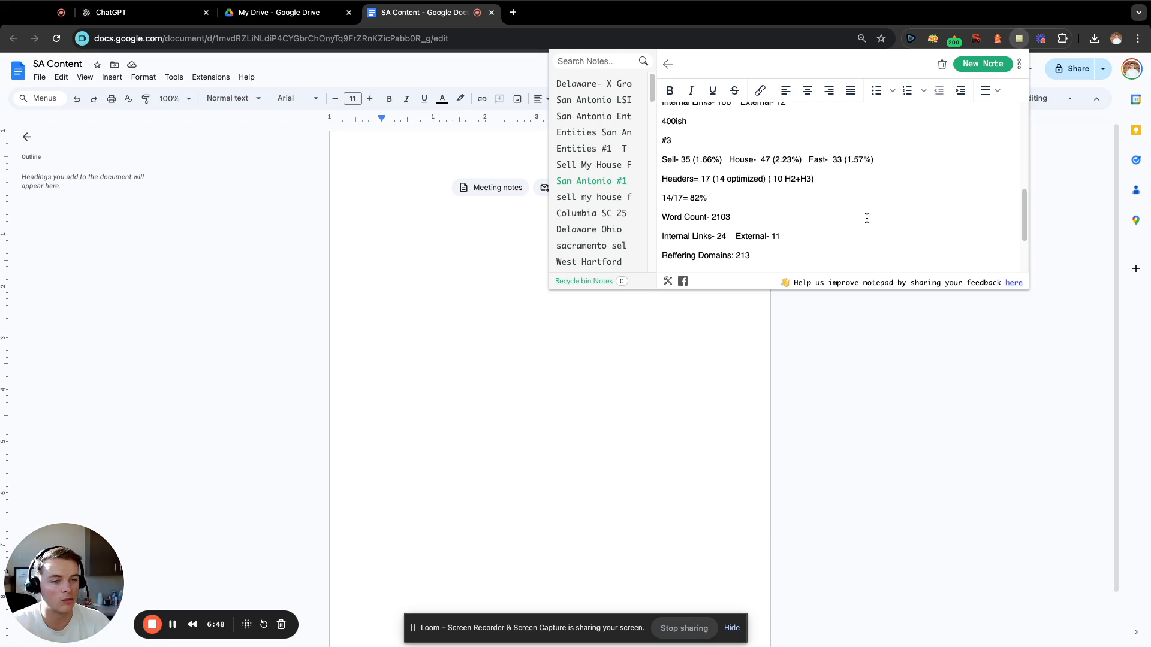
{"action": "scroll", "coordinate": [867, 218], "scroll_direction": "up", "scroll_amount": 5}
{"action": "scroll", "coordinate": [866, 219], "scroll_direction": "up", "scroll_amount": 10}
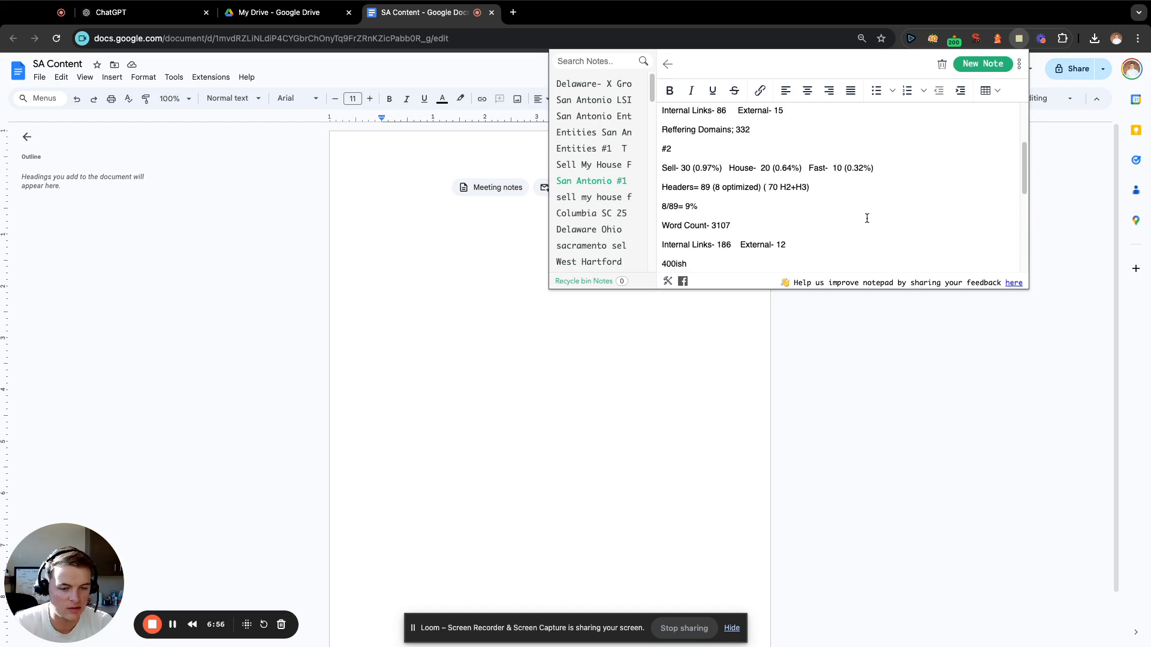
{"action": "scroll", "coordinate": [865, 217], "scroll_direction": "up", "scroll_amount": 1}
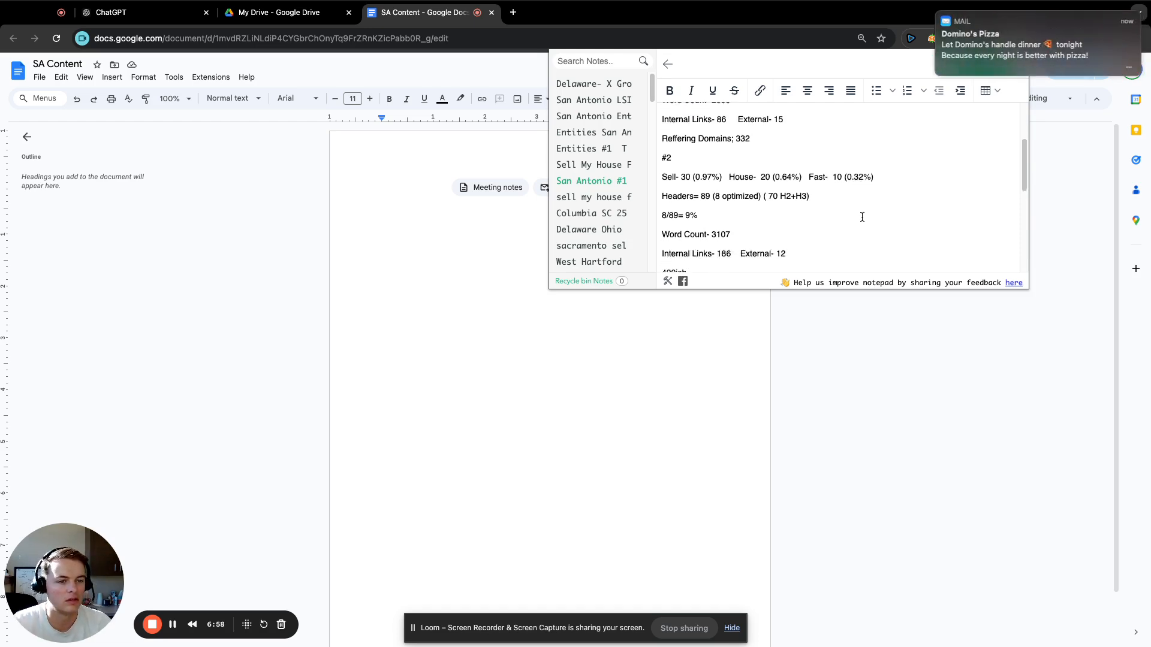
{"action": "scroll", "coordinate": [862, 217], "scroll_direction": "up", "scroll_amount": 5}
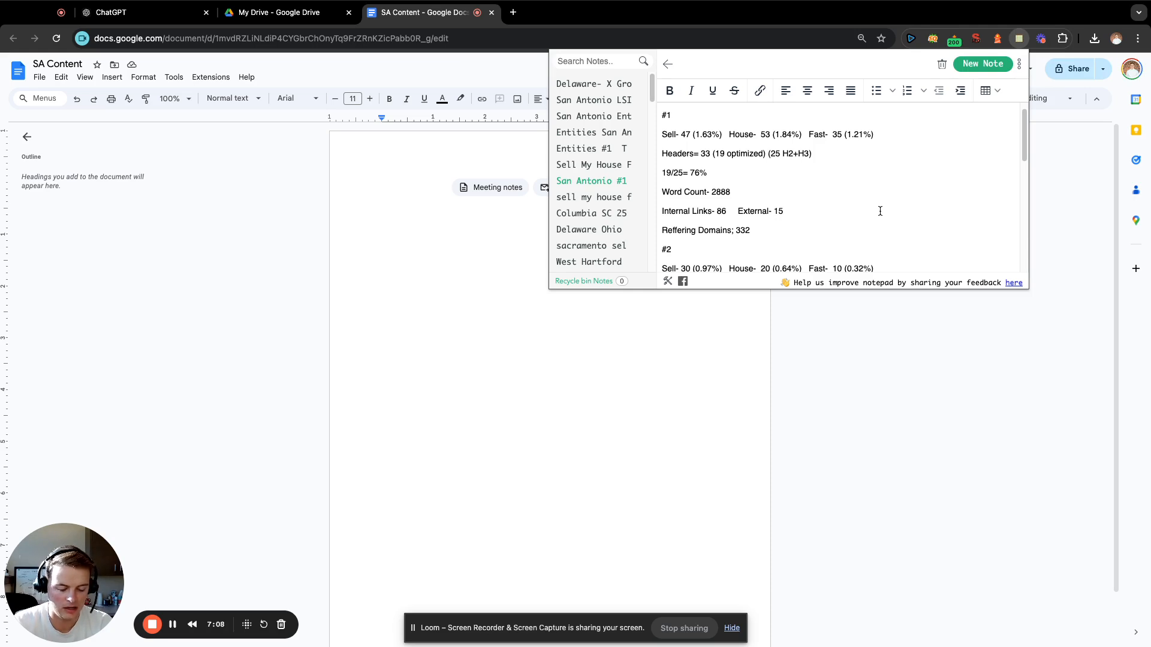
{"action": "scroll", "coordinate": [880, 211], "scroll_direction": "down", "scroll_amount": 15}
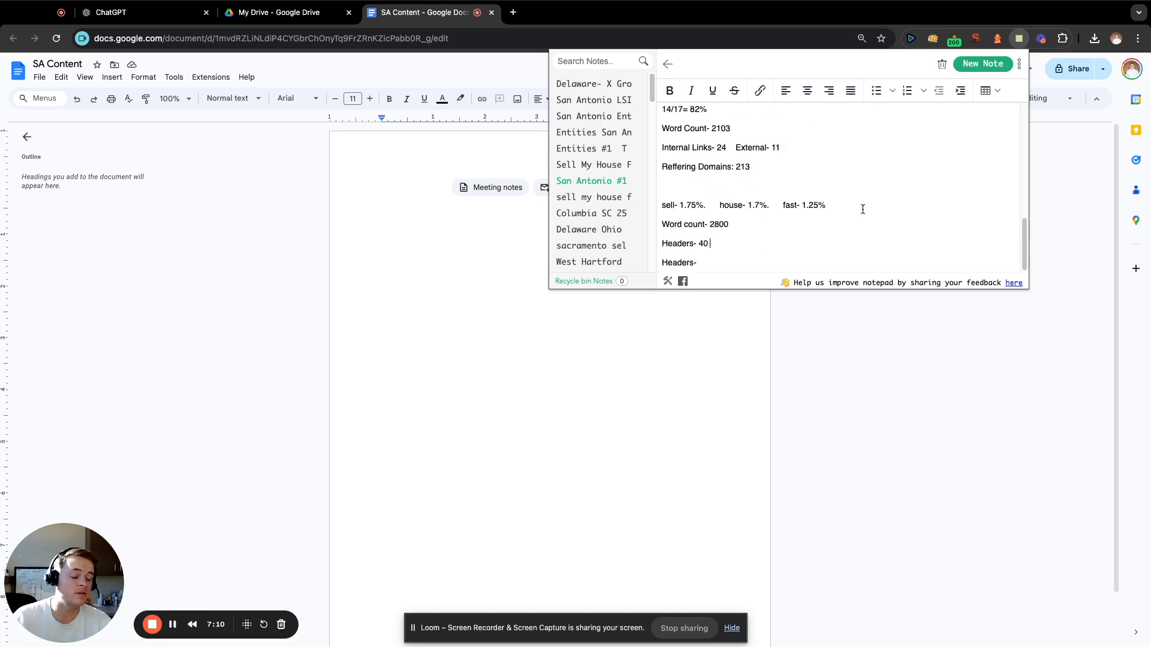
Delete the leftover empty "Headers-" entry and append "(70% optimized)" to the target header count of 40.
{"action": "left_click", "coordinate": [762, 265]}
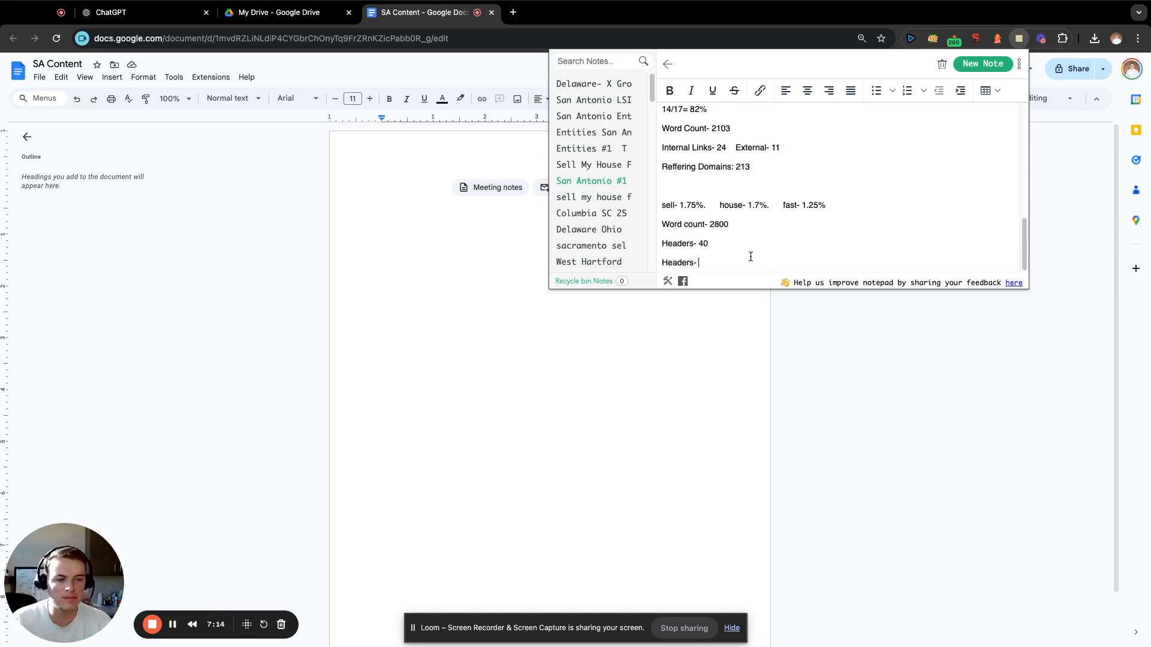
{"action": "left_click_drag", "start_coordinate": [741, 264], "coordinate": [662, 267]}
{"action": "key", "text": "BackSpace"}
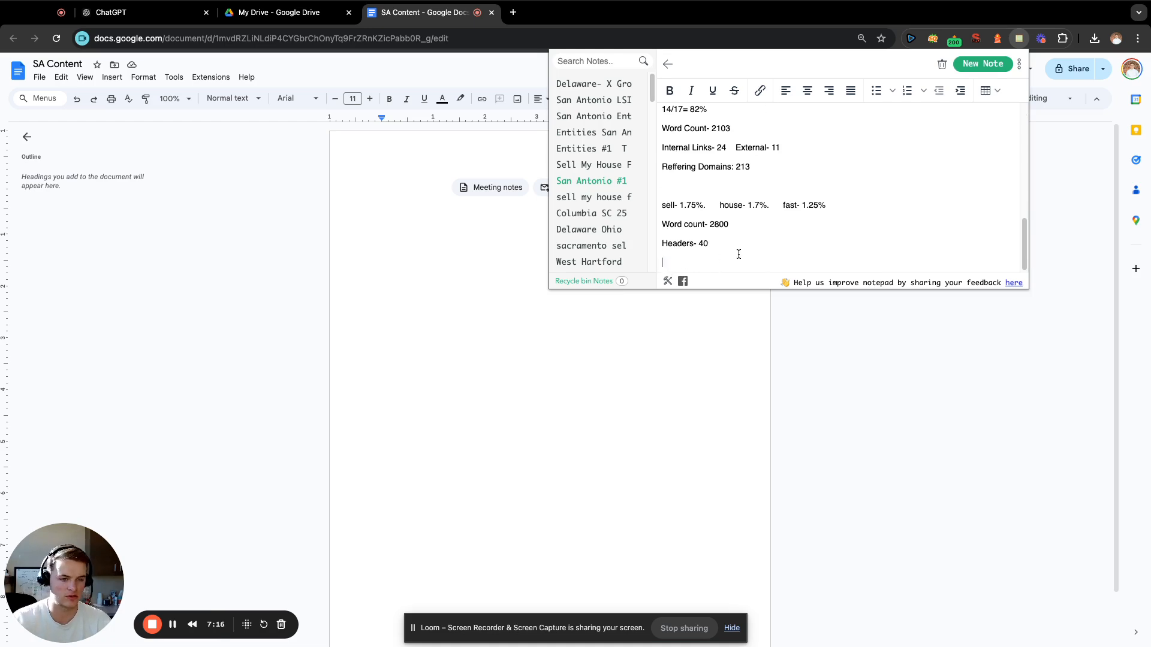
{"action": "left_click", "coordinate": [739, 245]}
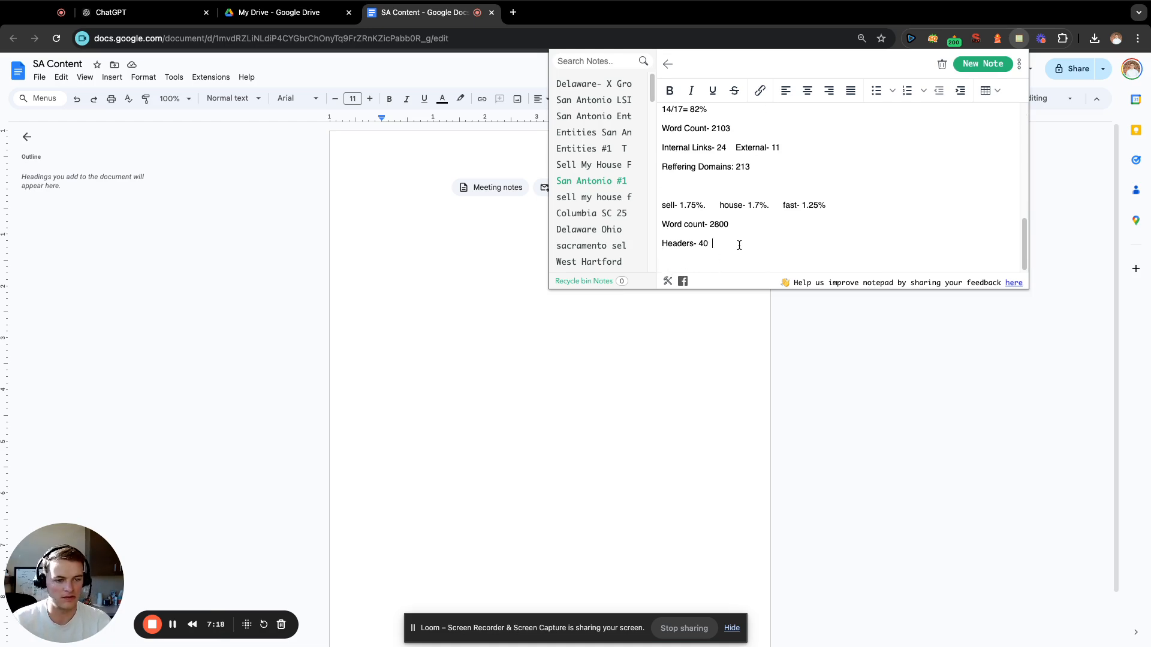
{"action": "type", "text": "(70%"}
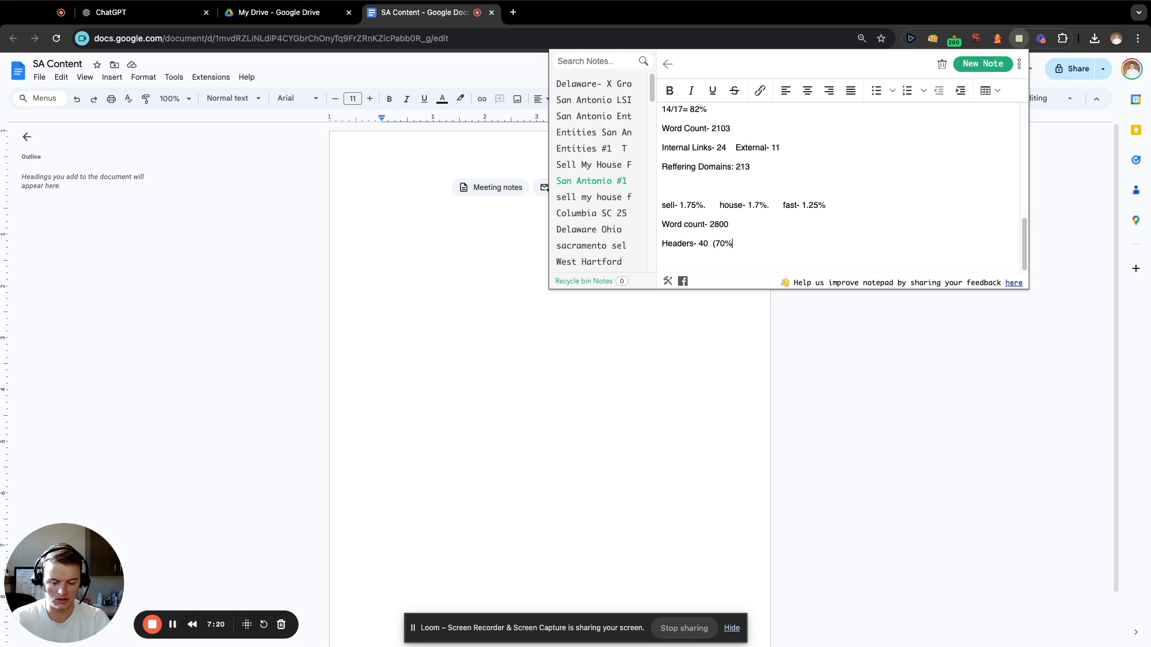
{"action": "type", "text": " optimized"}
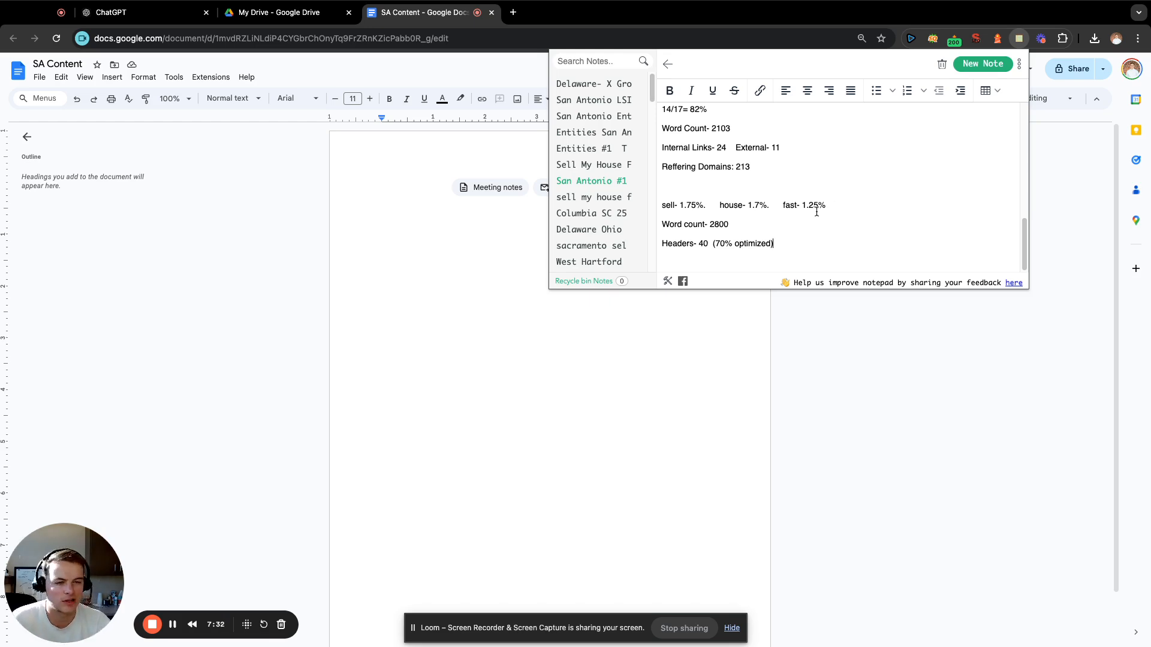
Add the line "130 (18 headers> All optimized)" below the target header count.
{"action": "key", "text": "Return"}
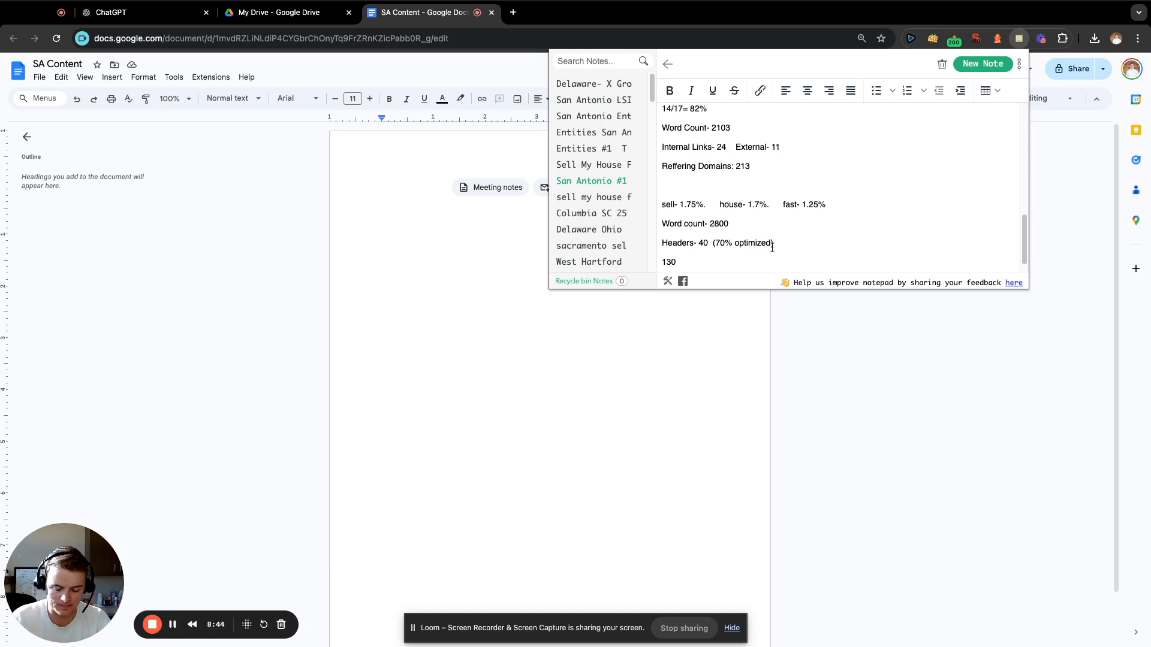
{"action": "type", "text": "(18 headers"}
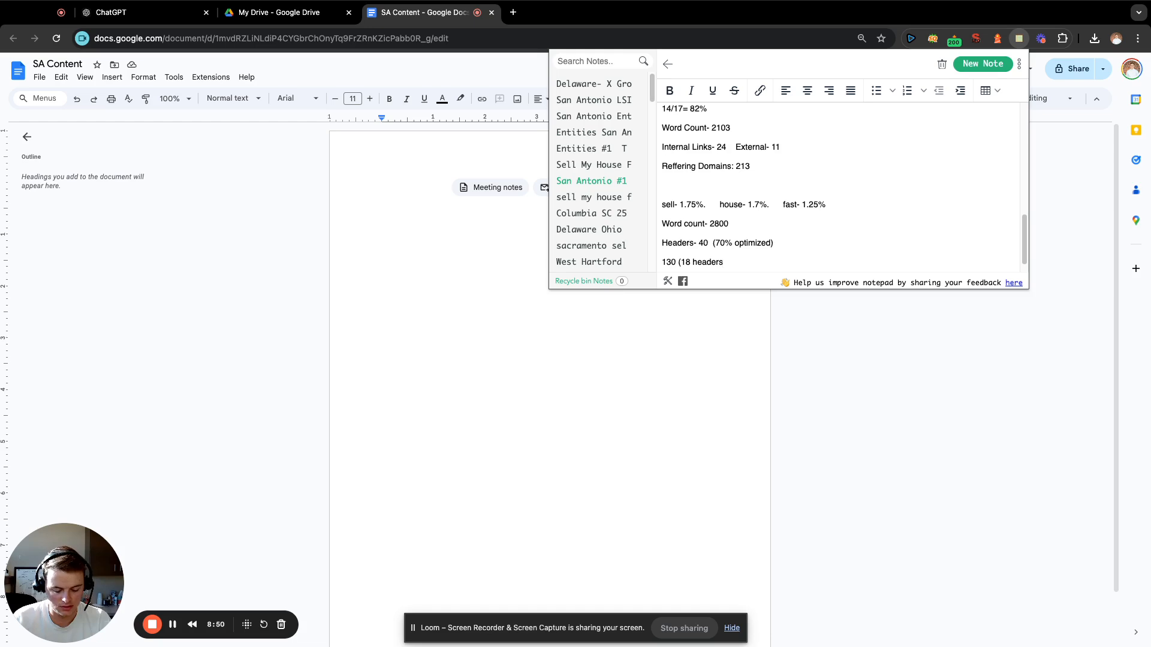
{"action": "type", "text": "> All optimize"}
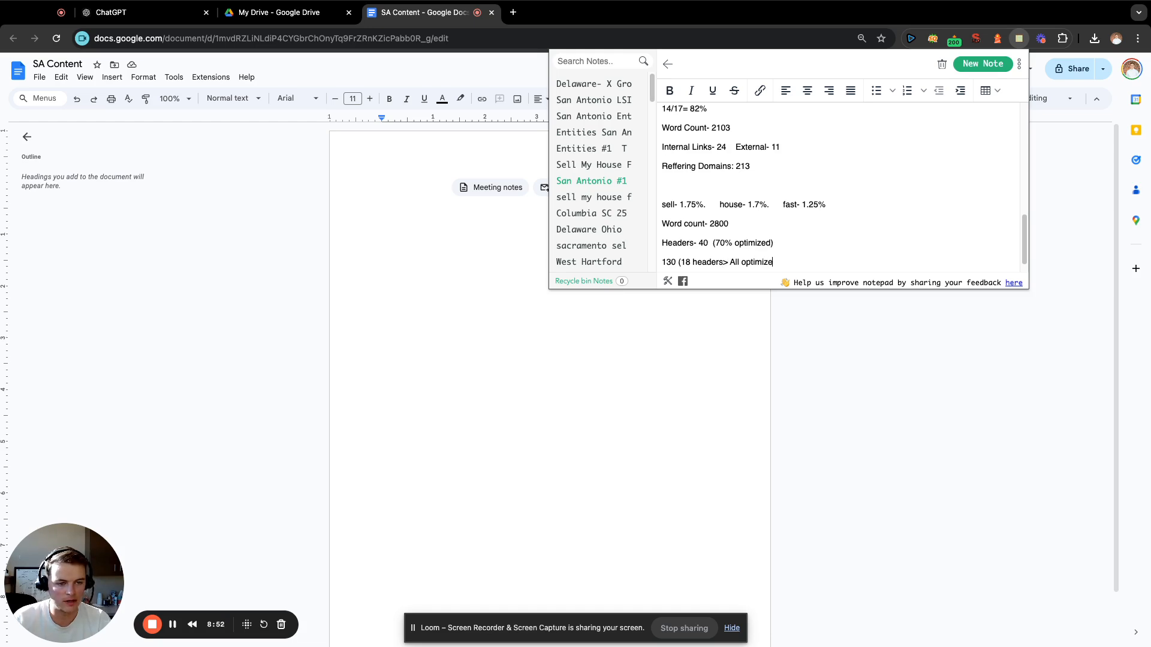
{"action": "type", "text": "d"}
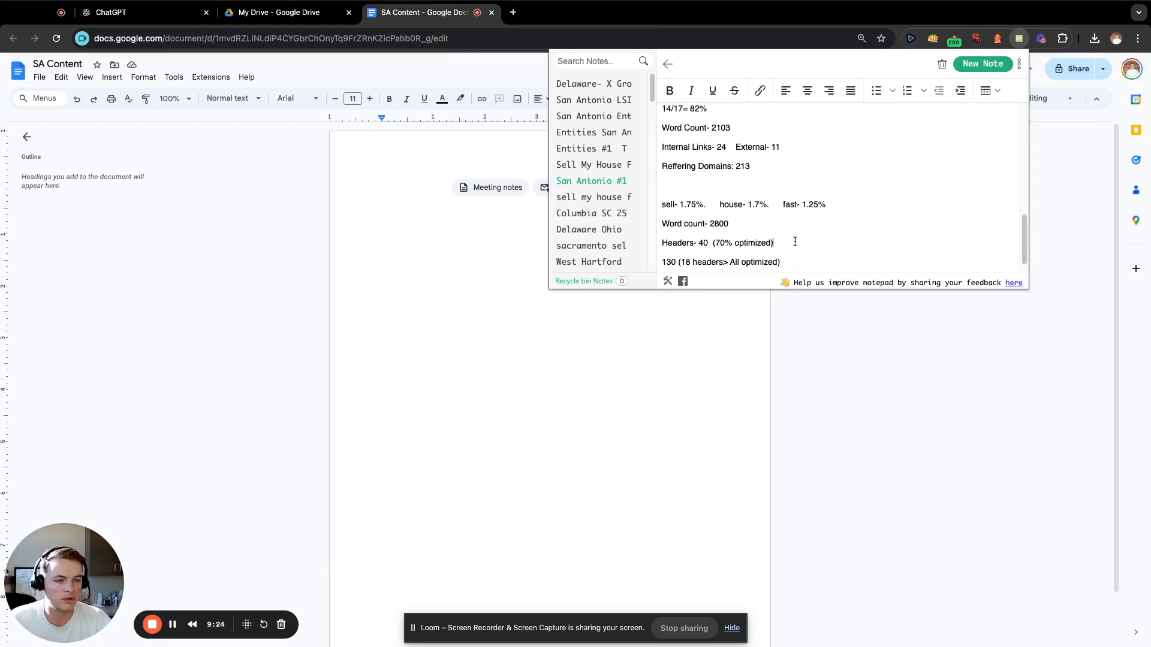
Append "(30/40)" after "(70% optimized)" in the target Headers line.
{"action": "type", "text": "30/"}
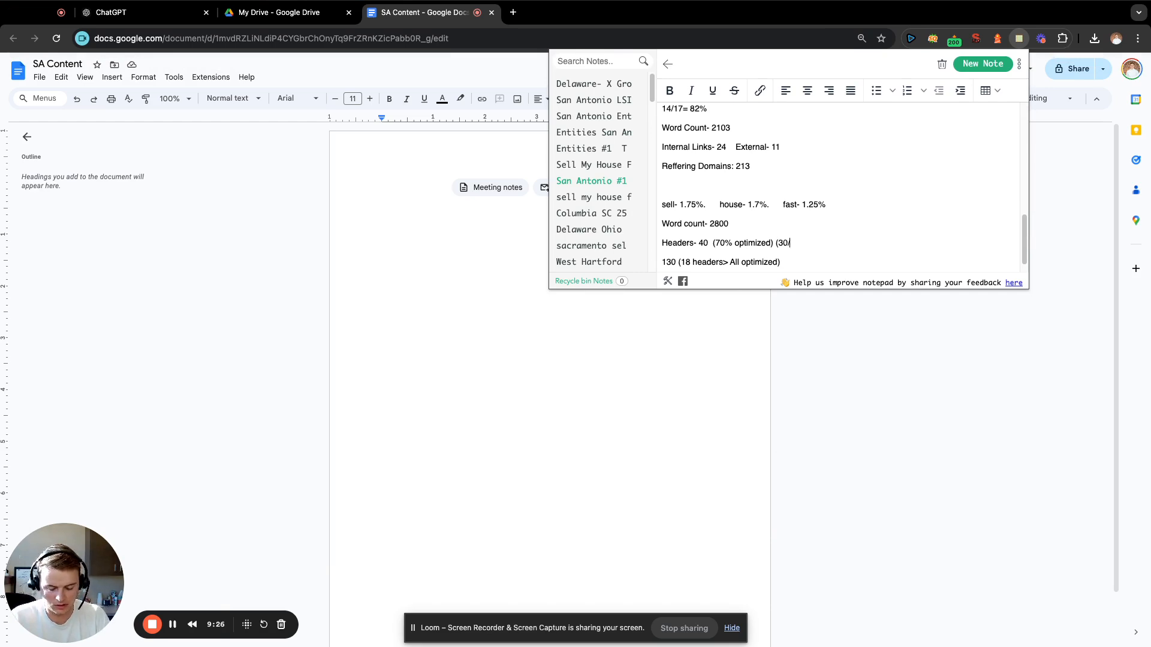
{"action": "type", "text": "40)"}
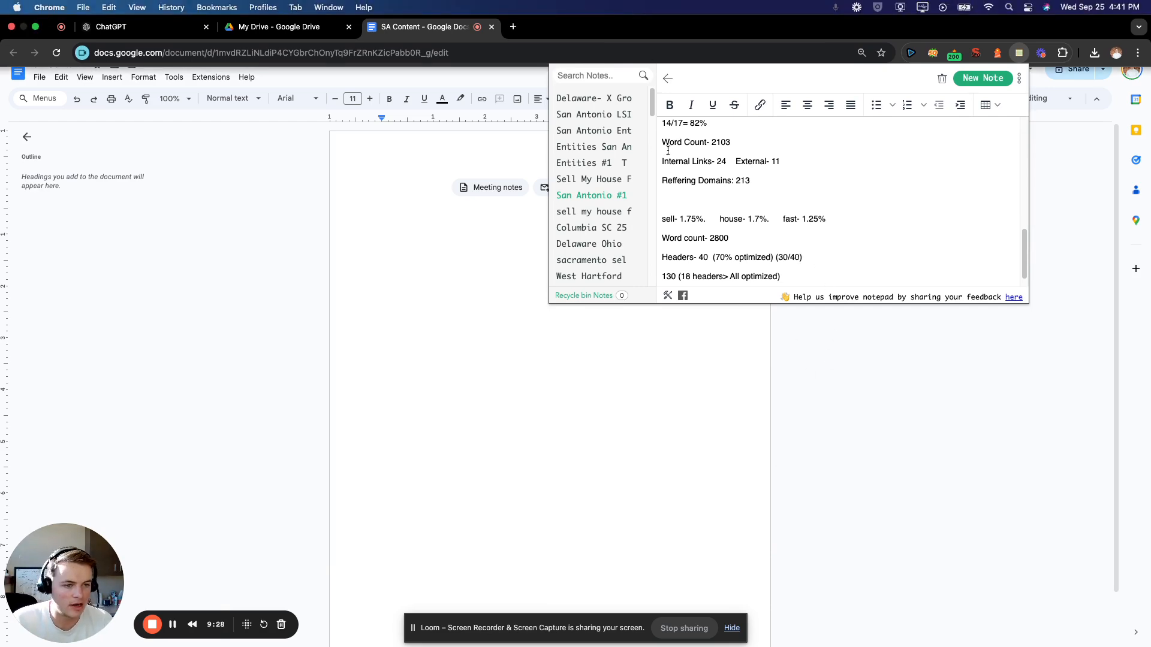
{"action": "scroll", "coordinate": [853, 195], "scroll_direction": "up", "scroll_amount": 1}
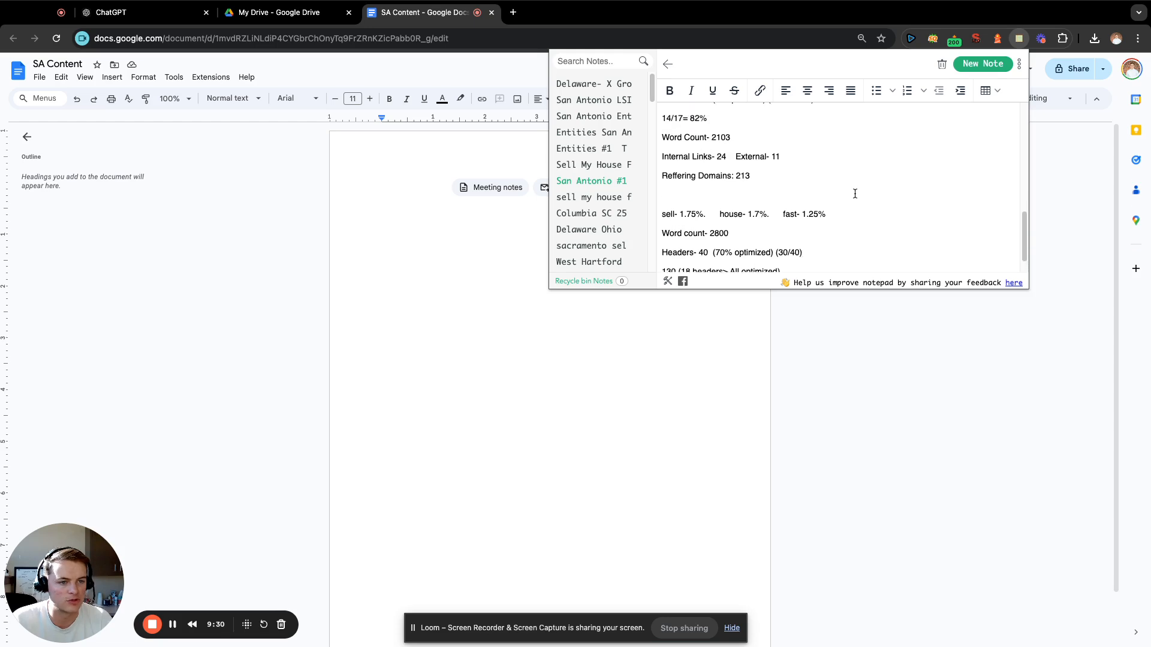
Add the line "130 words 18 paragraphs" at the end of the San Antonio #1 note and close the notes.
{"action": "scroll", "coordinate": [854, 193], "scroll_direction": "down", "scroll_amount": 3}
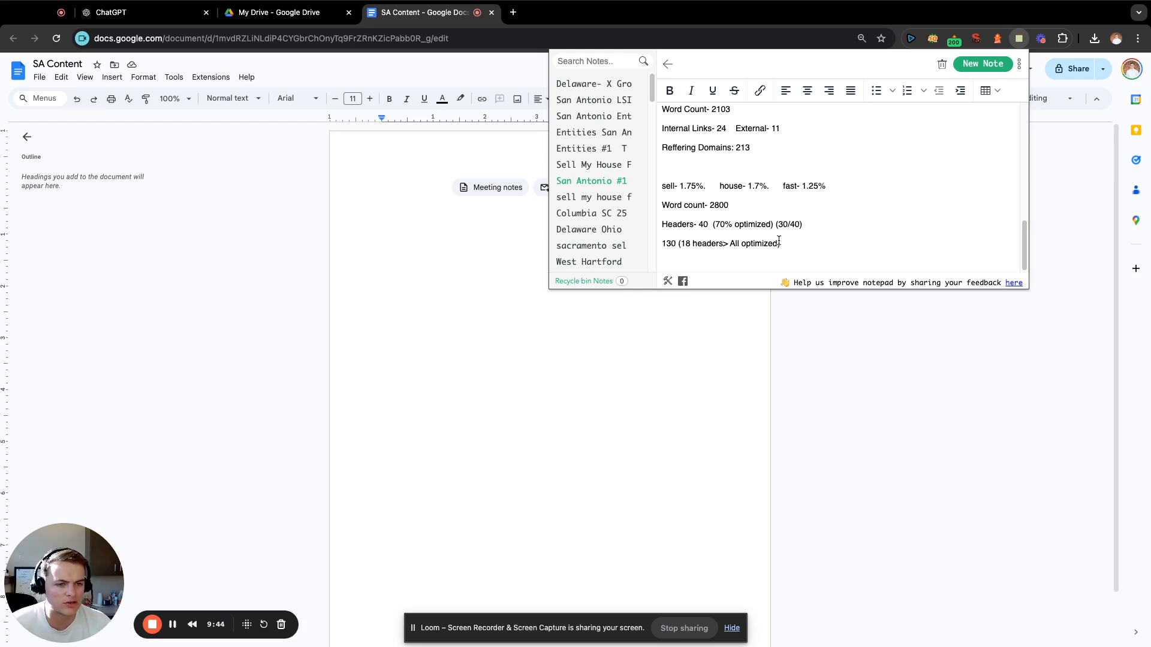
{"action": "left_click", "coordinate": [691, 254]}
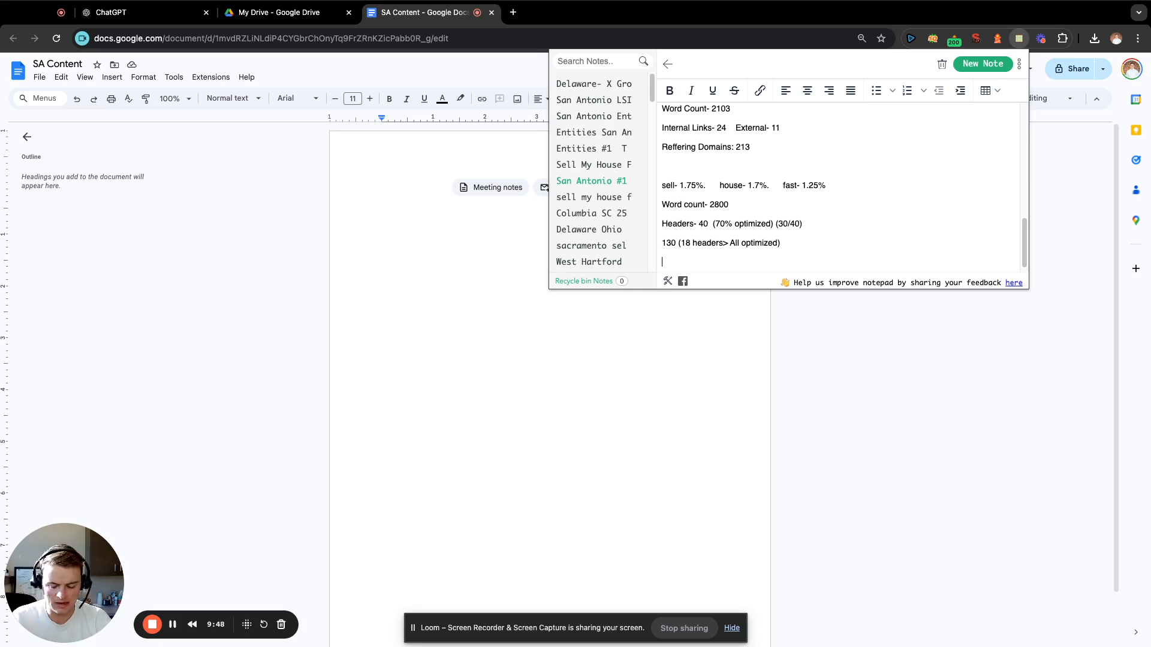
{"action": "type", "text": "130 words "}
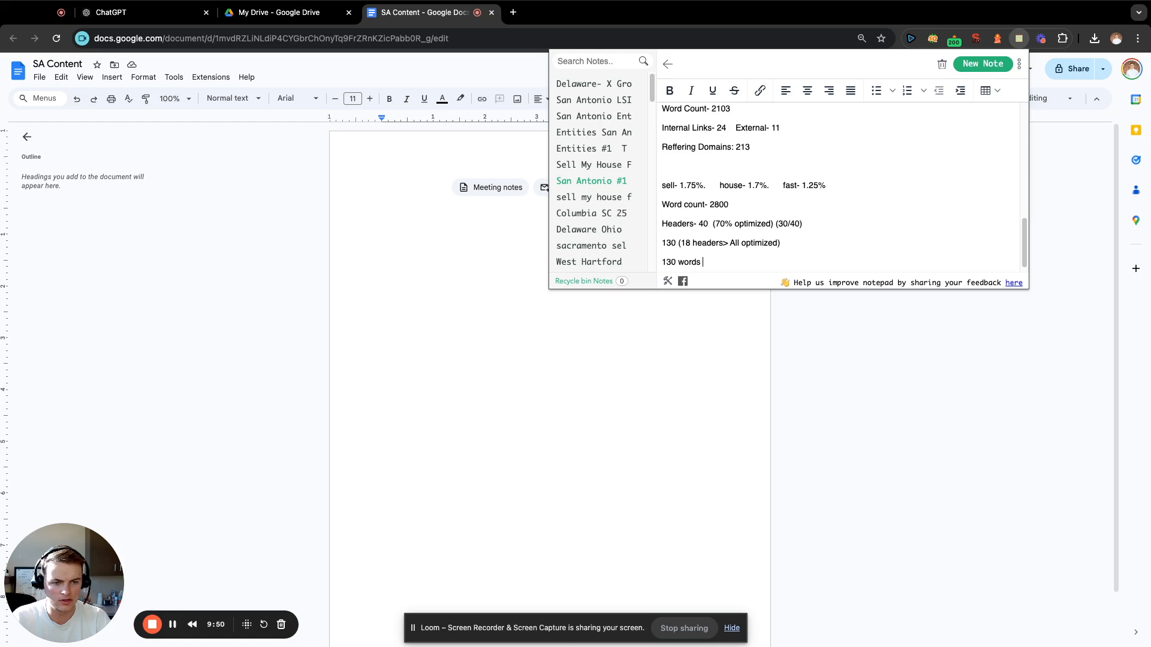
{"action": "type", "text": "18 paragraphs"}
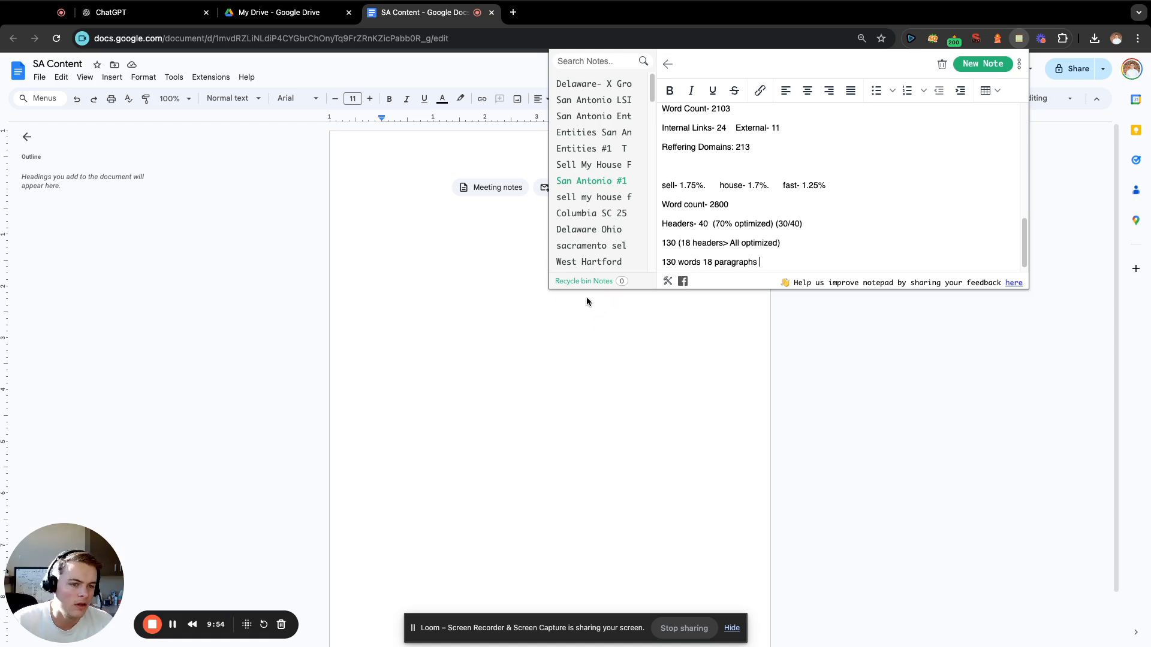
{"action": "left_click", "coordinate": [731, 306]}
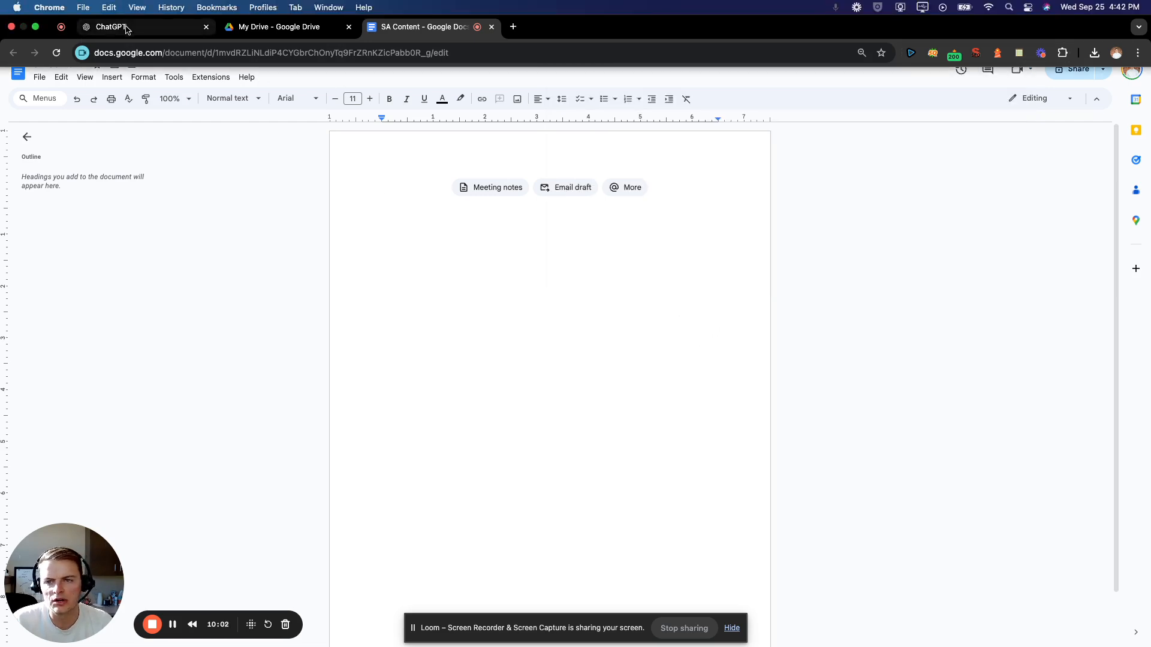
Switch to ChatGPT and begin a prompt with "write me an introduction paragraph".
{"action": "left_click", "coordinate": [126, 28]}
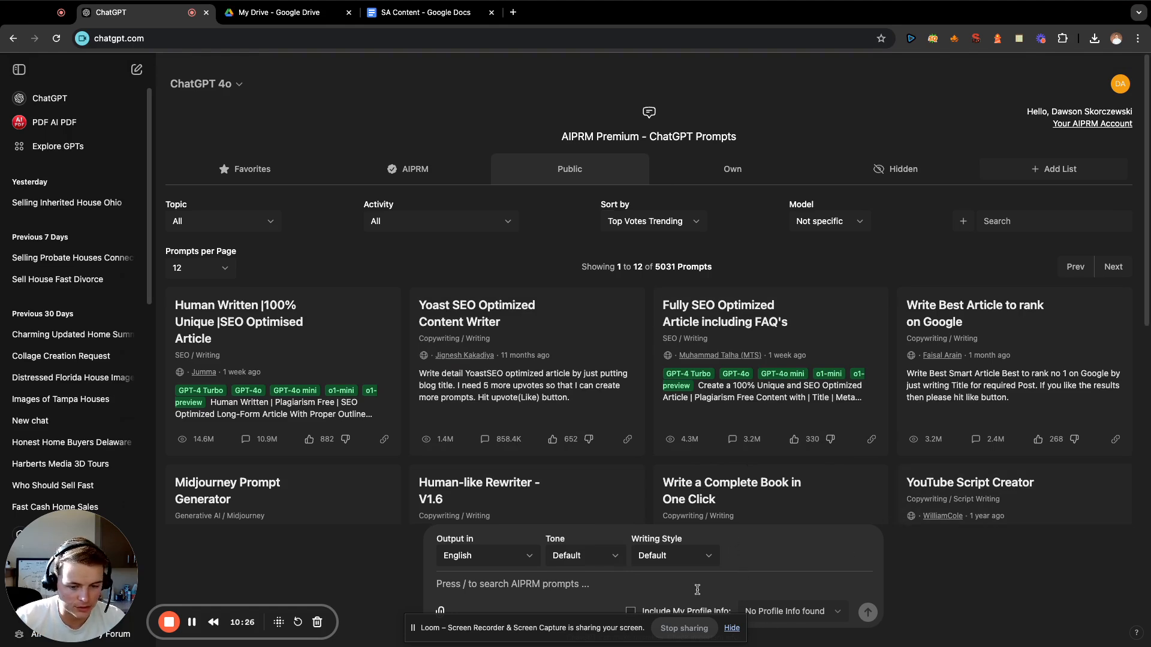
{"action": "type", "text": "wri"}
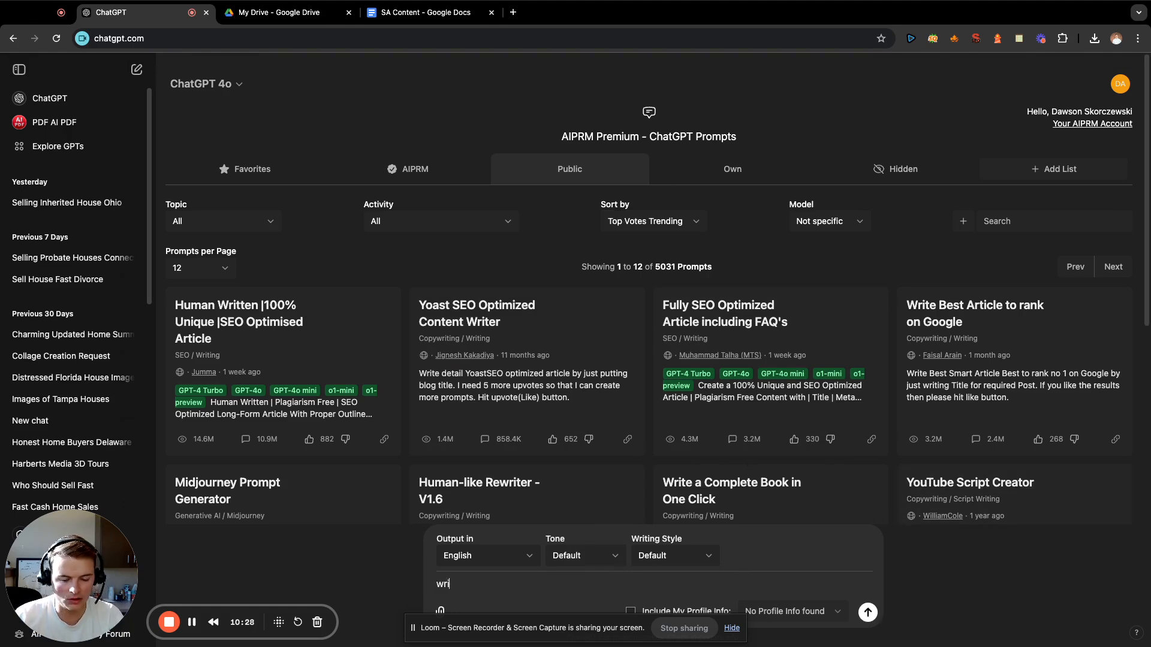
{"action": "type", "text": "te me a"}
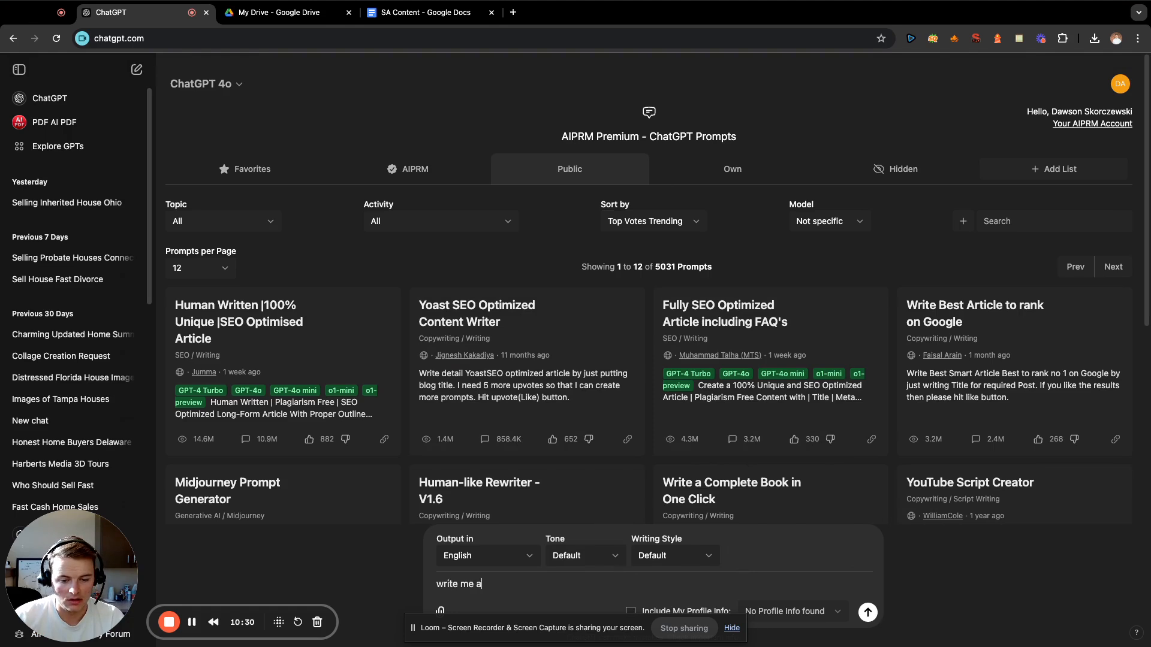
{"action": "type", "text": "n introduction pargrap"}
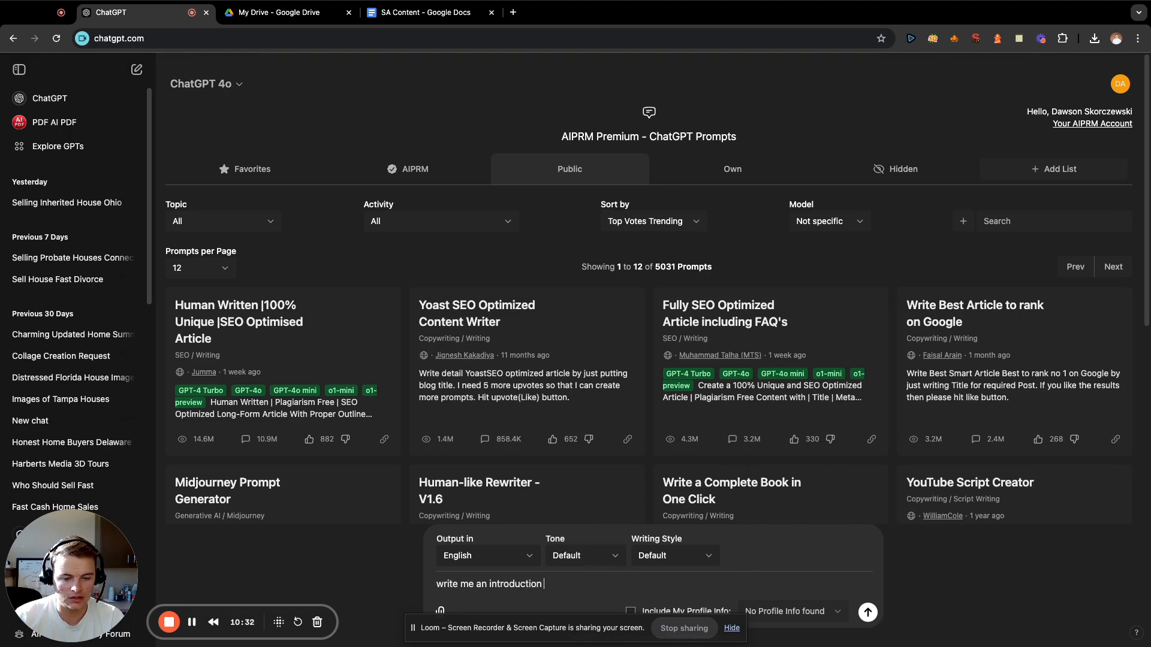
{"action": "key", "text": "BackSpace"}
{"action": "key", "text": "BackSpace"}
{"action": "key", "text": "BackSpace"}
{"action": "key", "text": "BackSpace"}
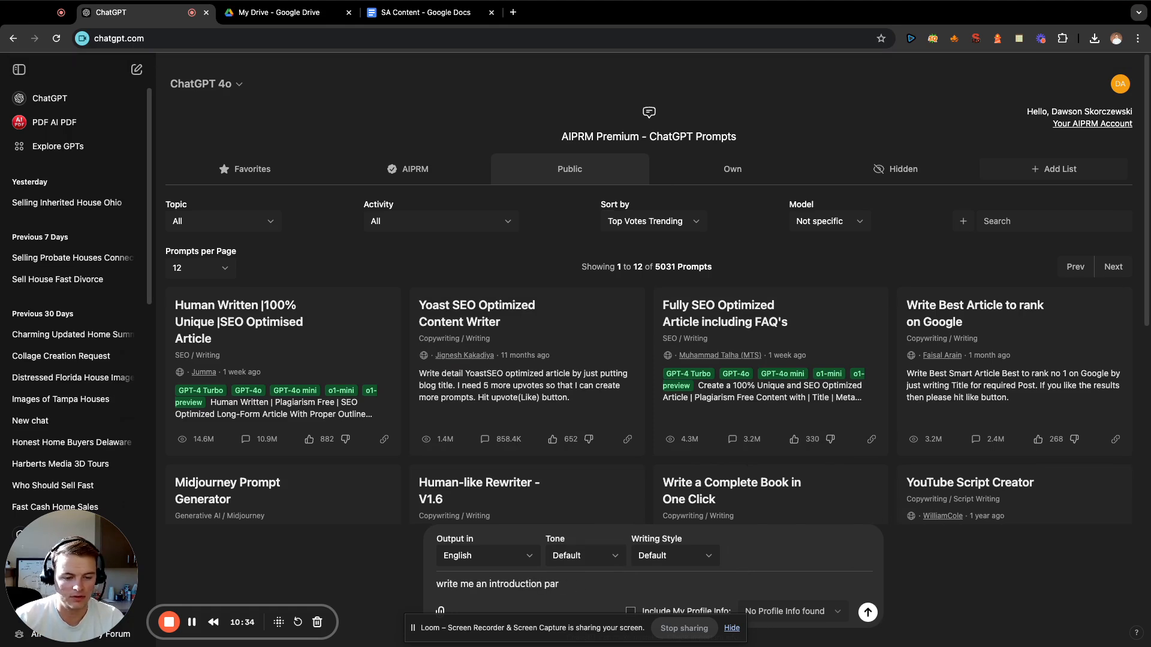
{"action": "type", "text": "agraph "}
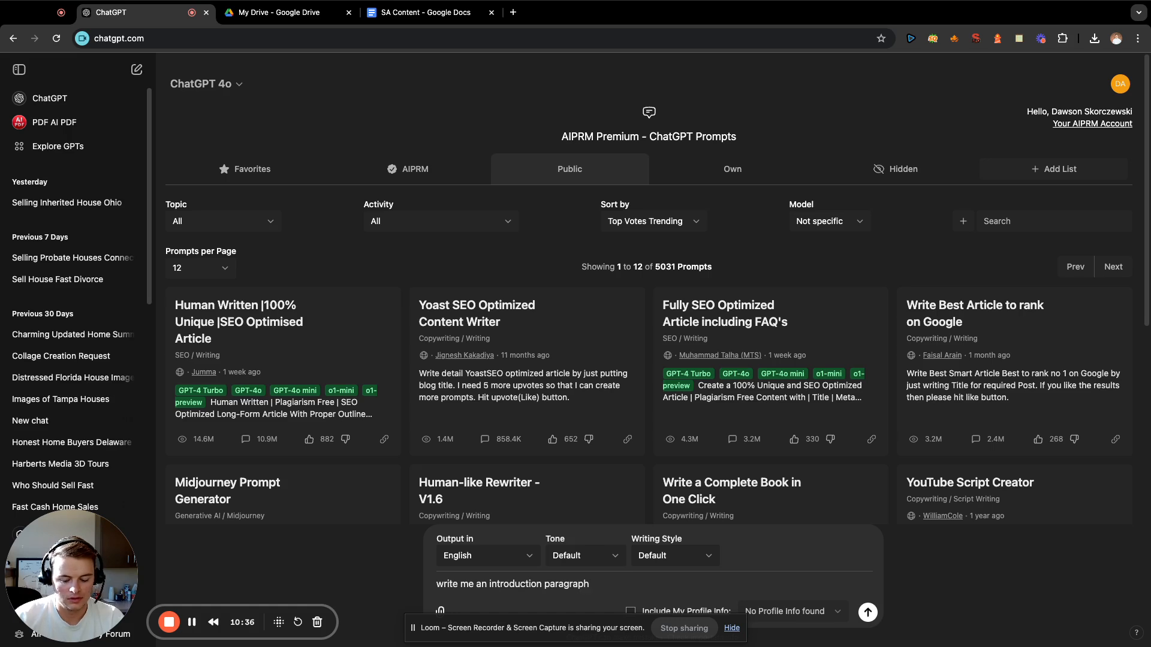
{"action": "type", "text": "about how "}
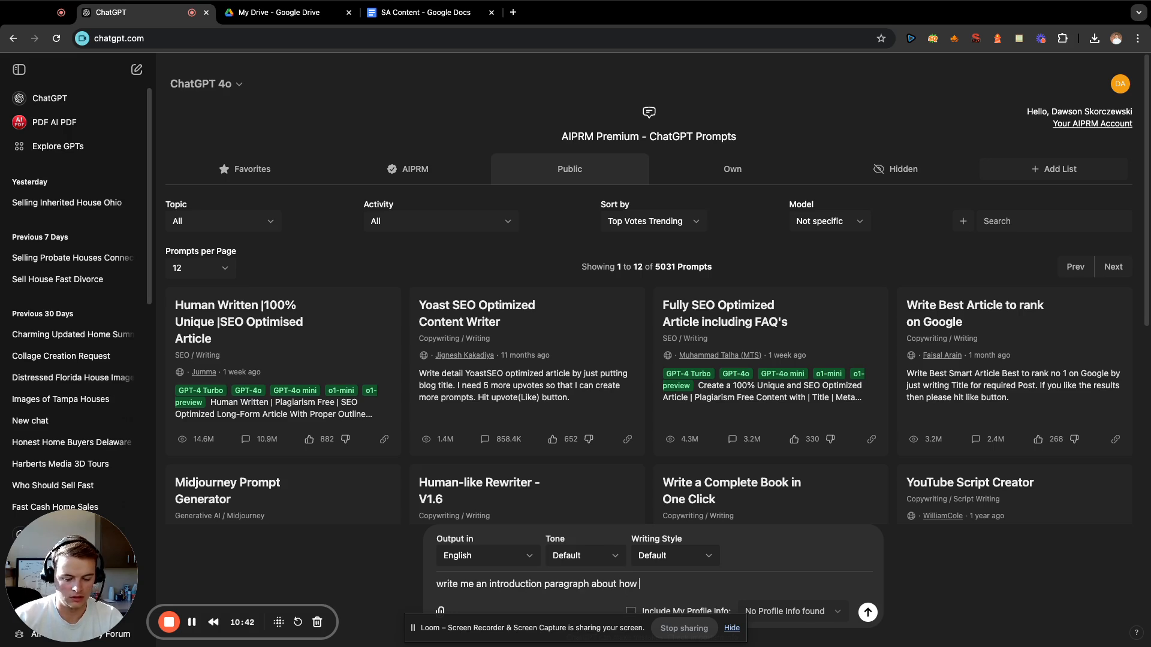
{"action": "type", "text": "Aaro"}
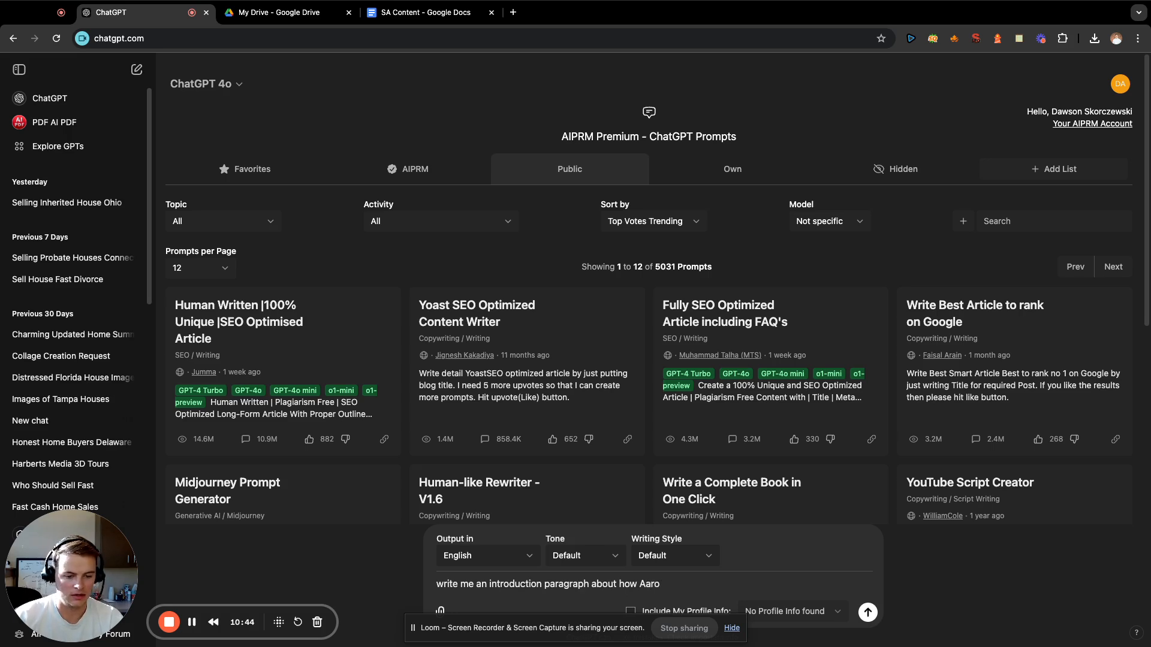
{"action": "type", "text": "n on Buys"}
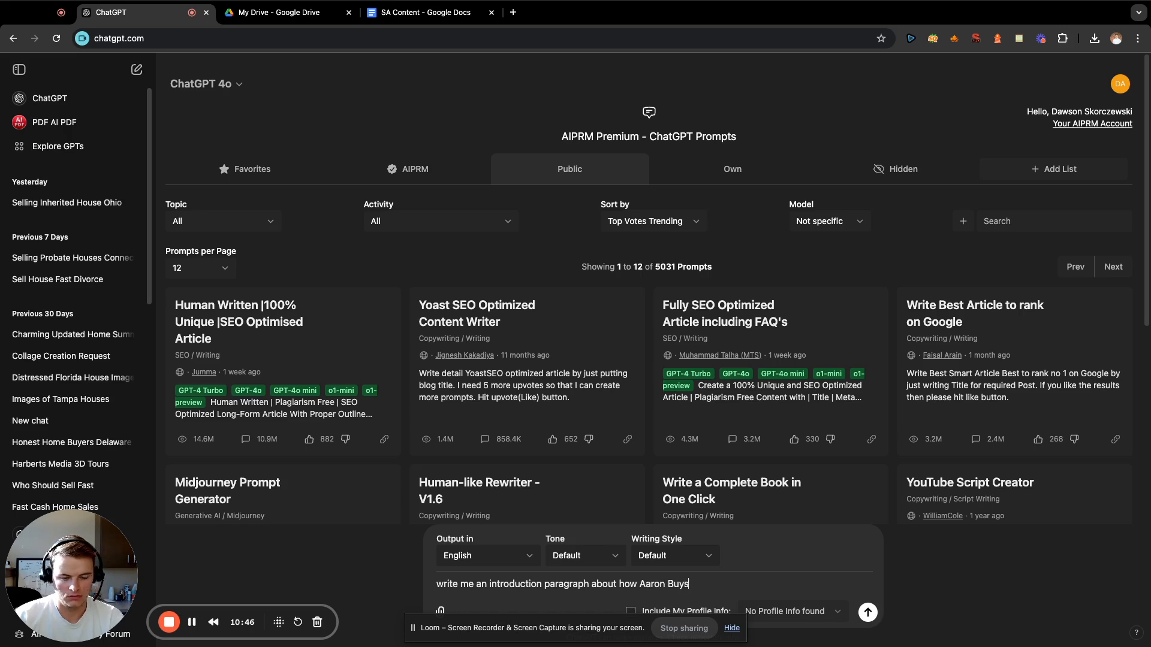
{"action": "type", "text": " Houses in S"}
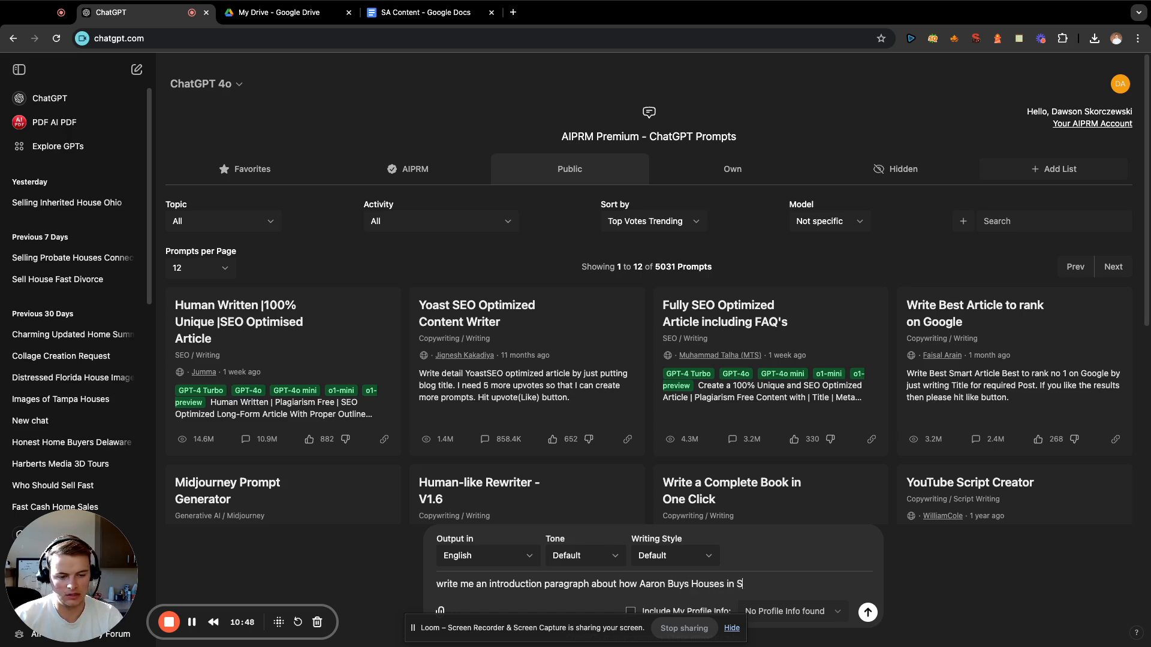
{"action": "type", "text": "anta"}
Continue the prompt with "about how Aaron Buys Houses in San Antonio fast for cash".
{"action": "key", "text": "BackSpace"}
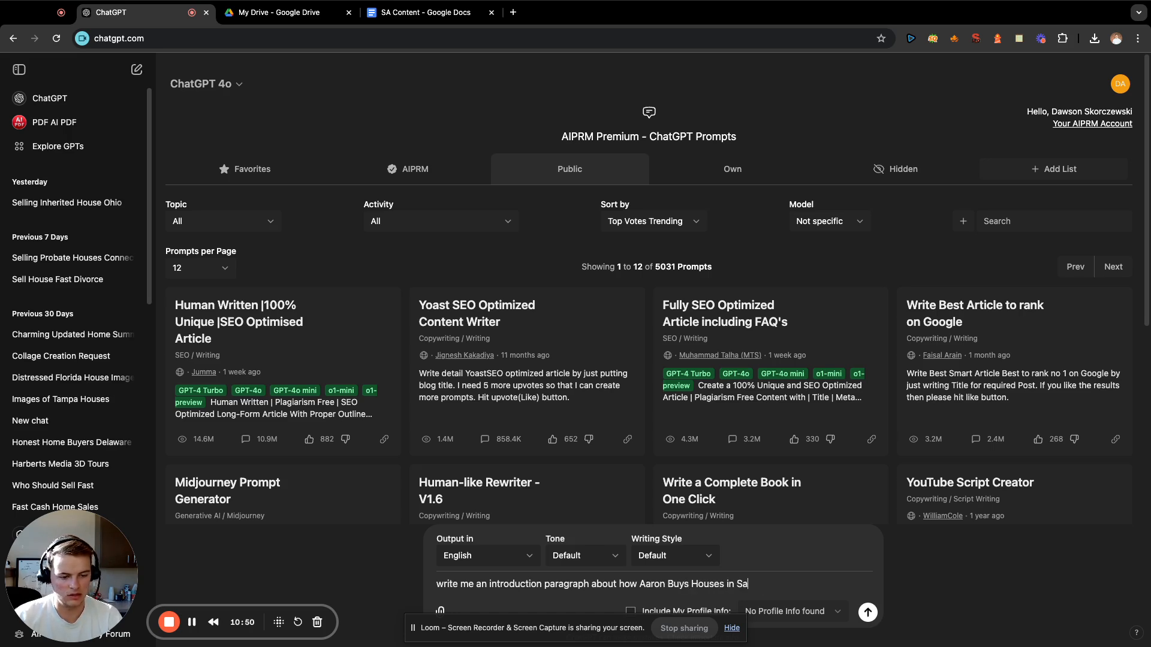
{"action": "type", "text": "n Antonio "}
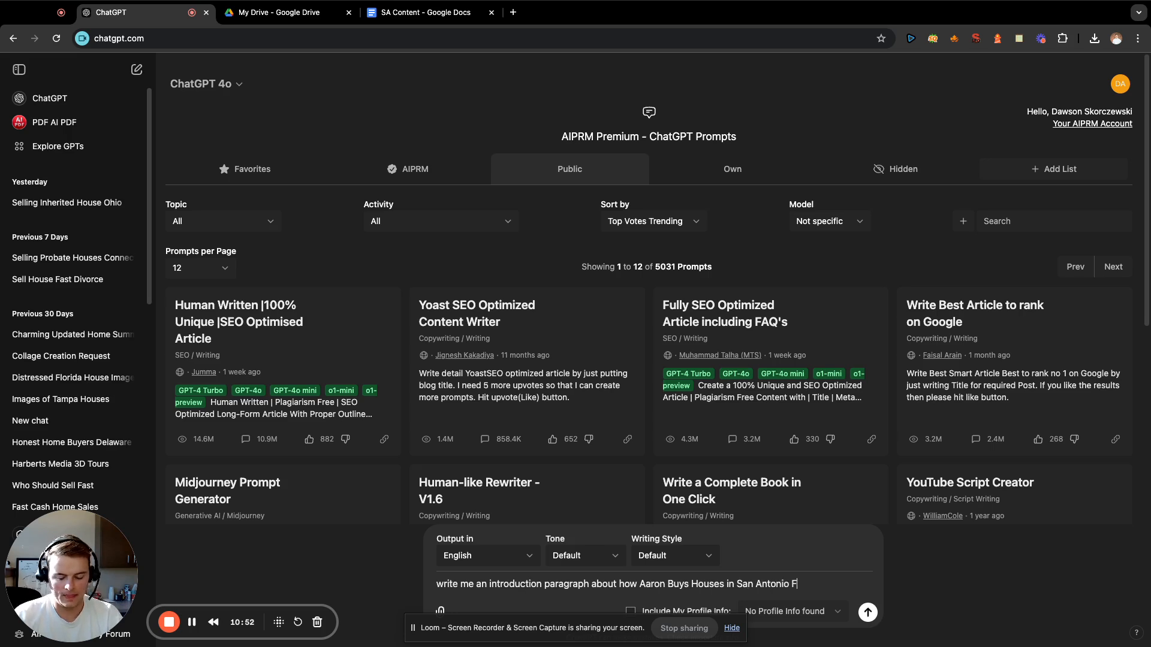
{"action": "type", "text": "fast for cash "}
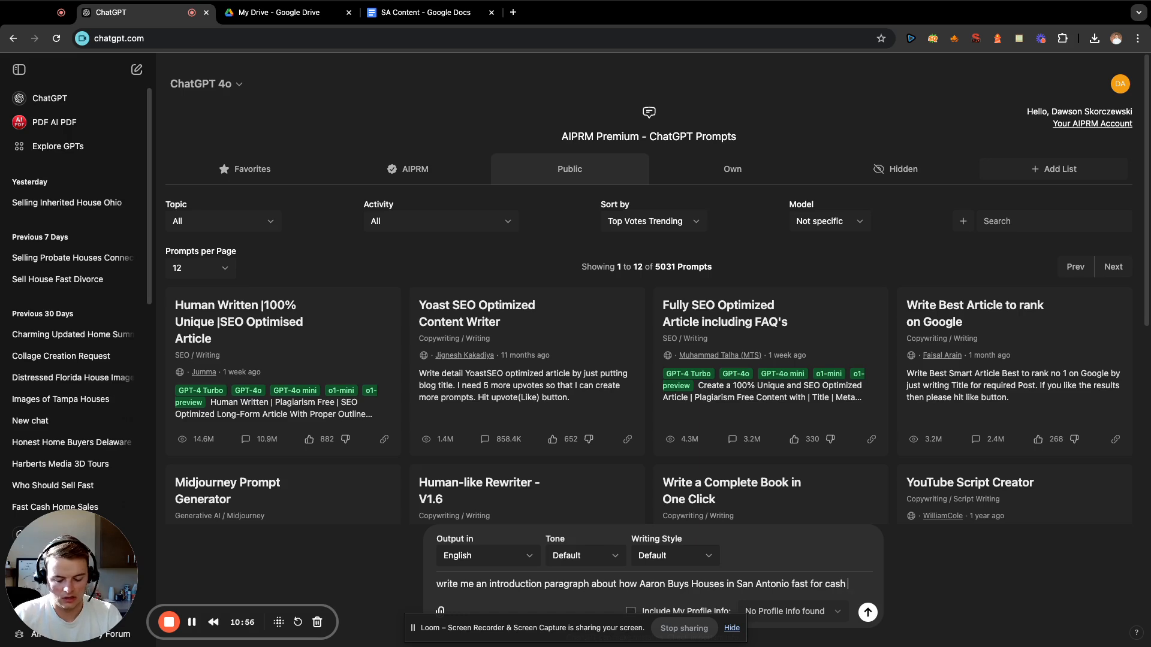
{"action": "type", "text": "in first person "}
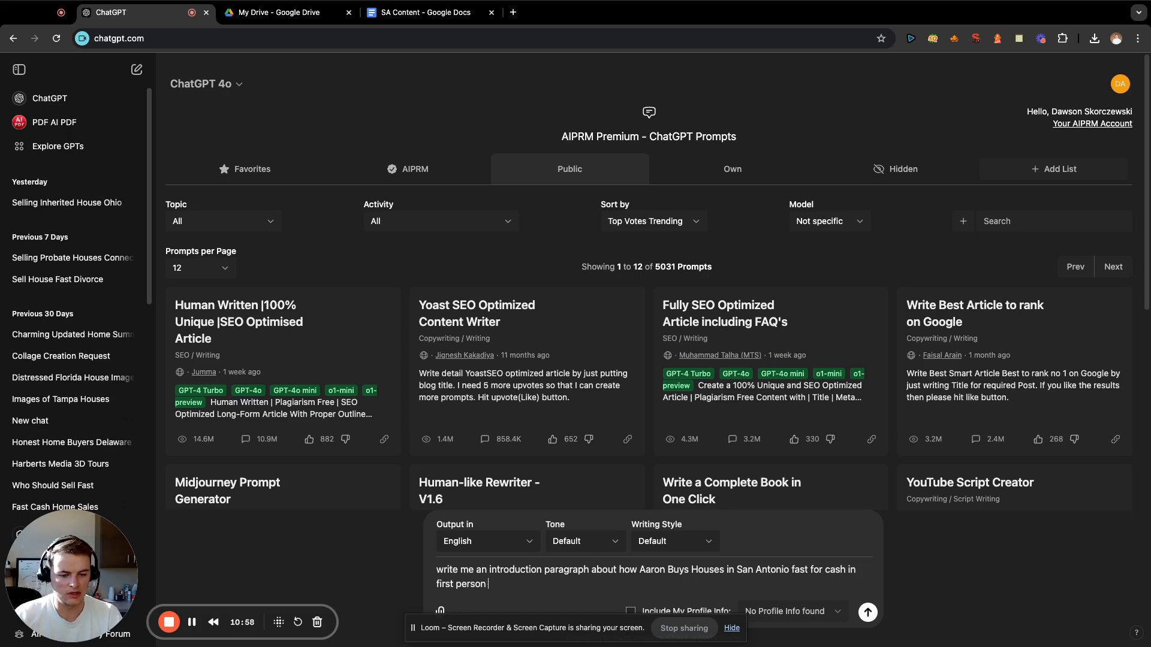
{"action": "type", "text": "a"}
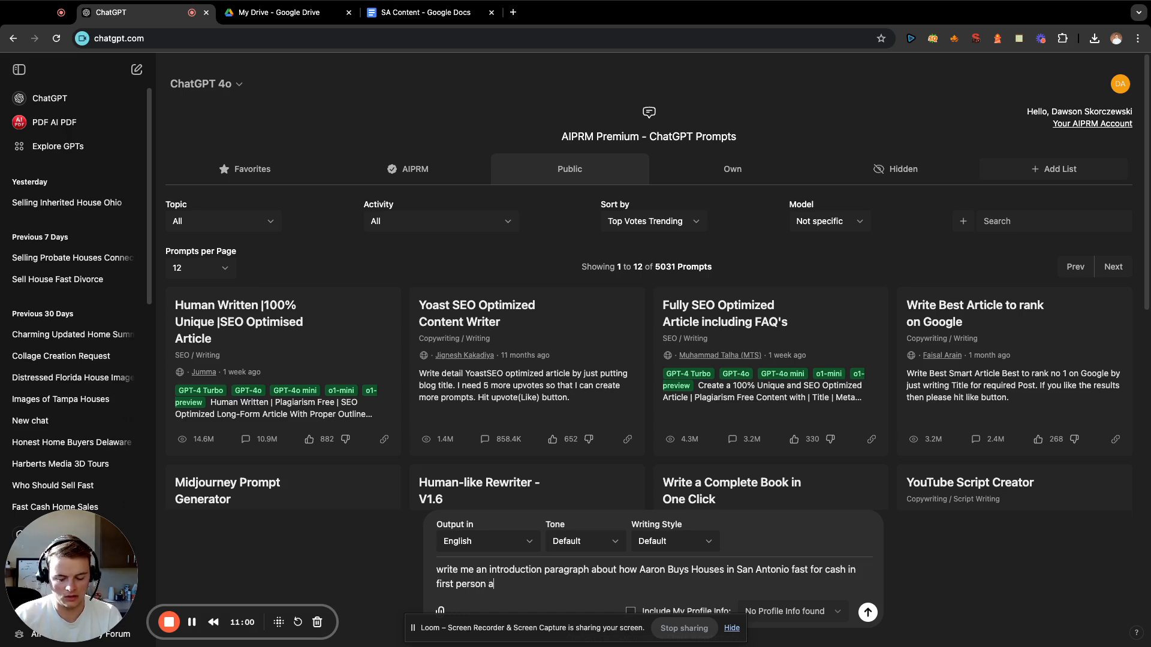
{"action": "type", "text": "round 130 word"}
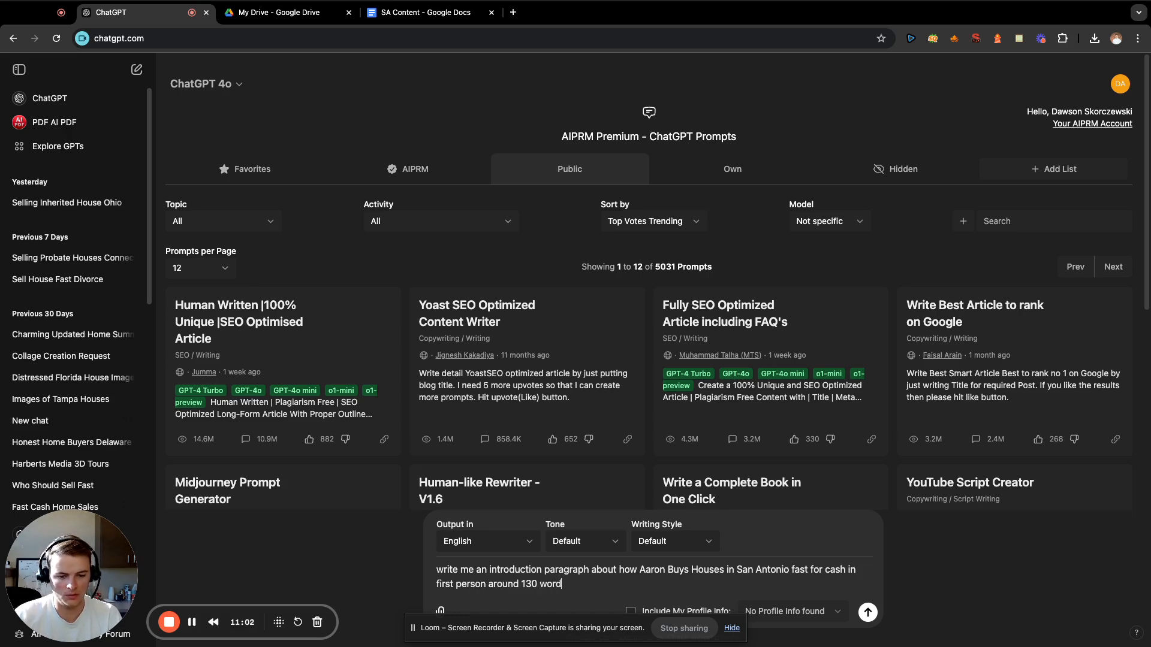
{"action": "type", "text": "s including these "}
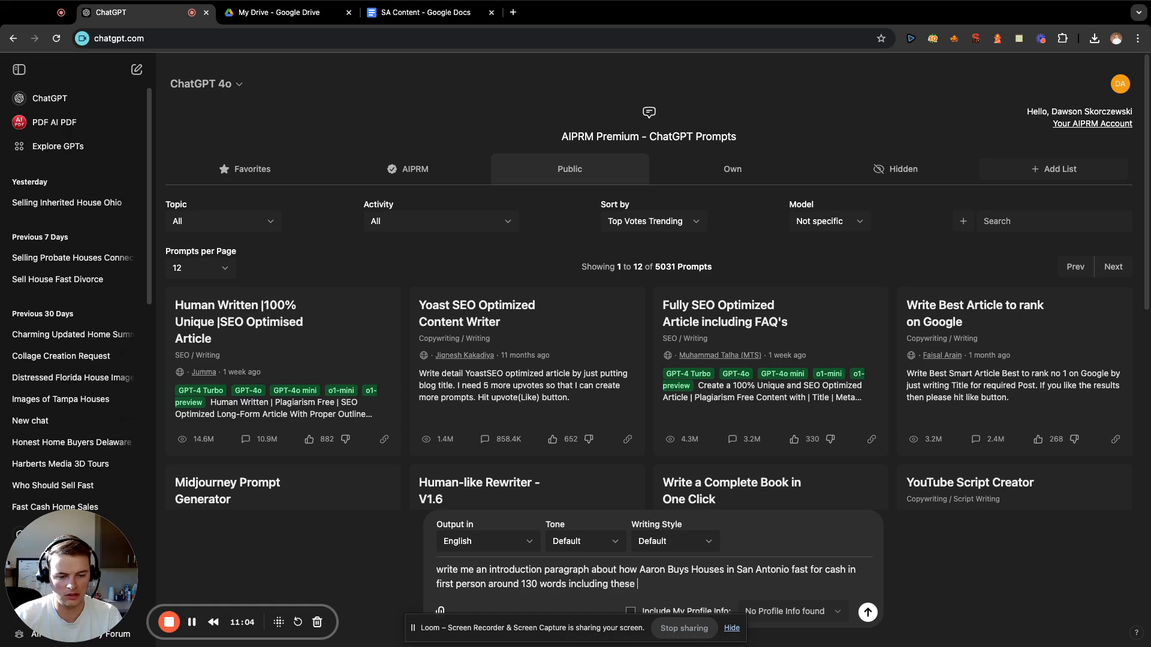
{"action": "type", "text": "keywords"}
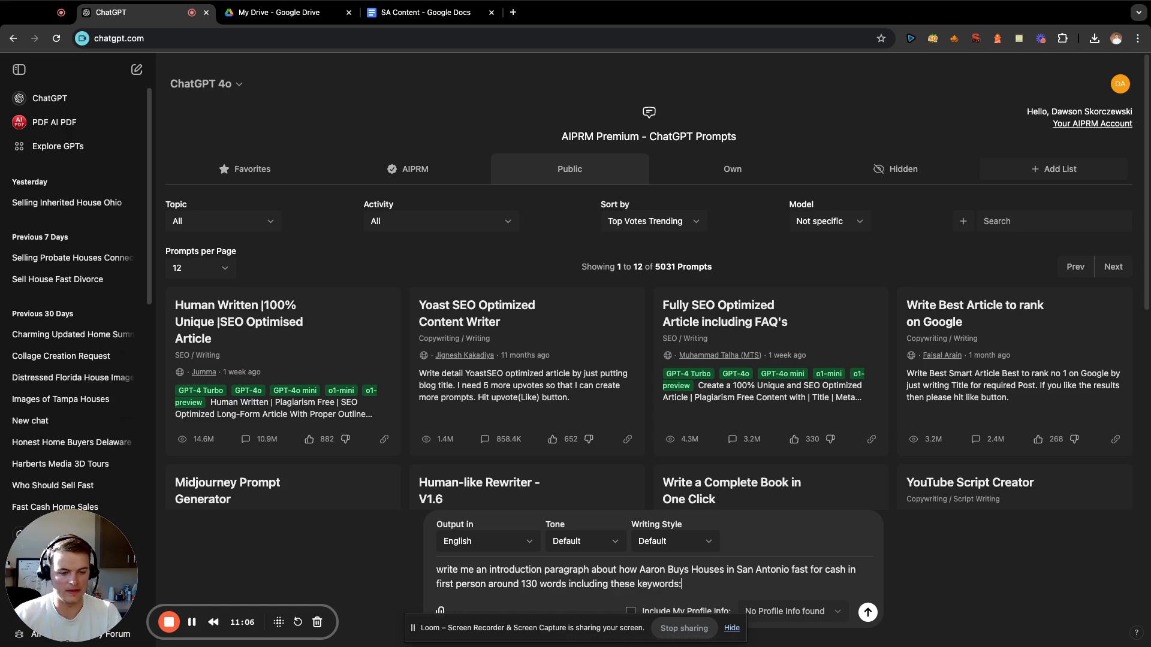
{"action": "type", "text": ":"}
Extend the prompt with "in first person around 130 words including these keywords:" and start a new line for the list.
{"action": "key", "text": "shift+Return"}
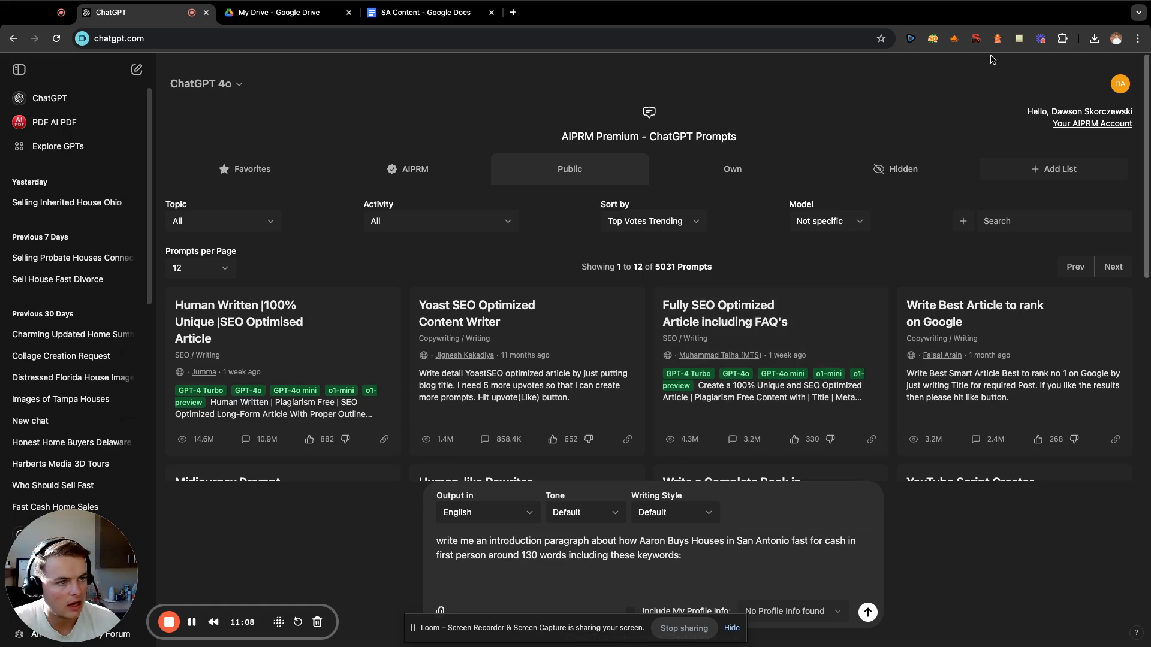
Copy the keywords from "Home buyers" to "cash buyers" in the Sell My House Fast San Antonio note into the prompt and submit it.
{"action": "left_click", "coordinate": [1018, 38]}
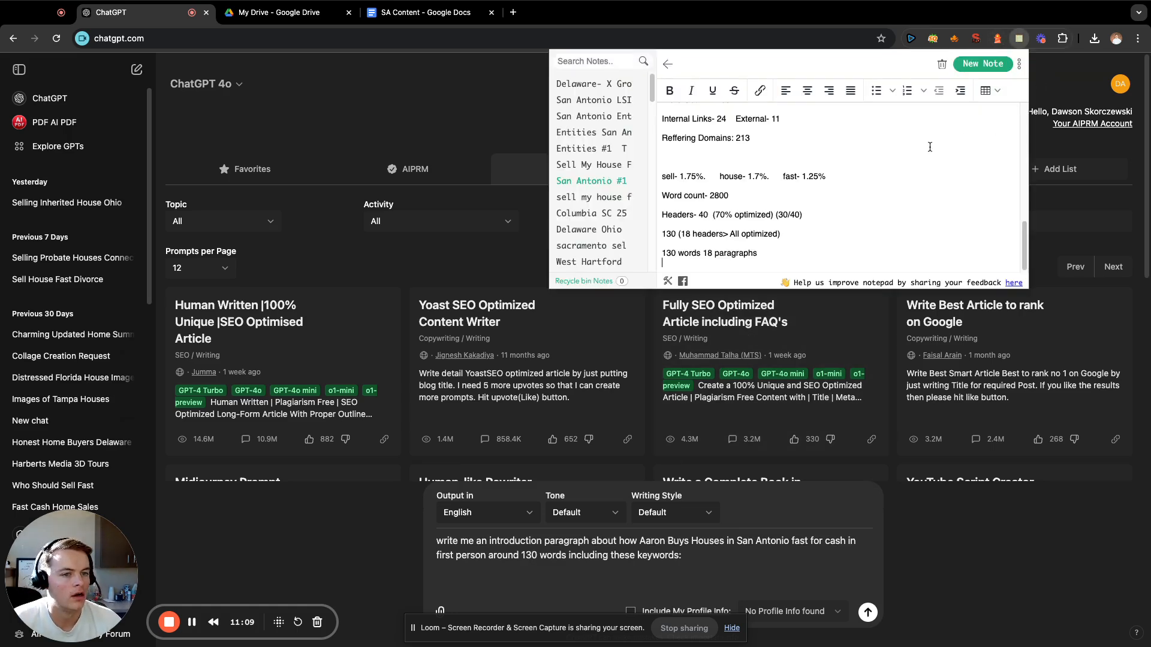
{"action": "left_click", "coordinate": [588, 168]}
{"action": "scroll", "coordinate": [733, 175], "scroll_direction": "up", "scroll_amount": 3}
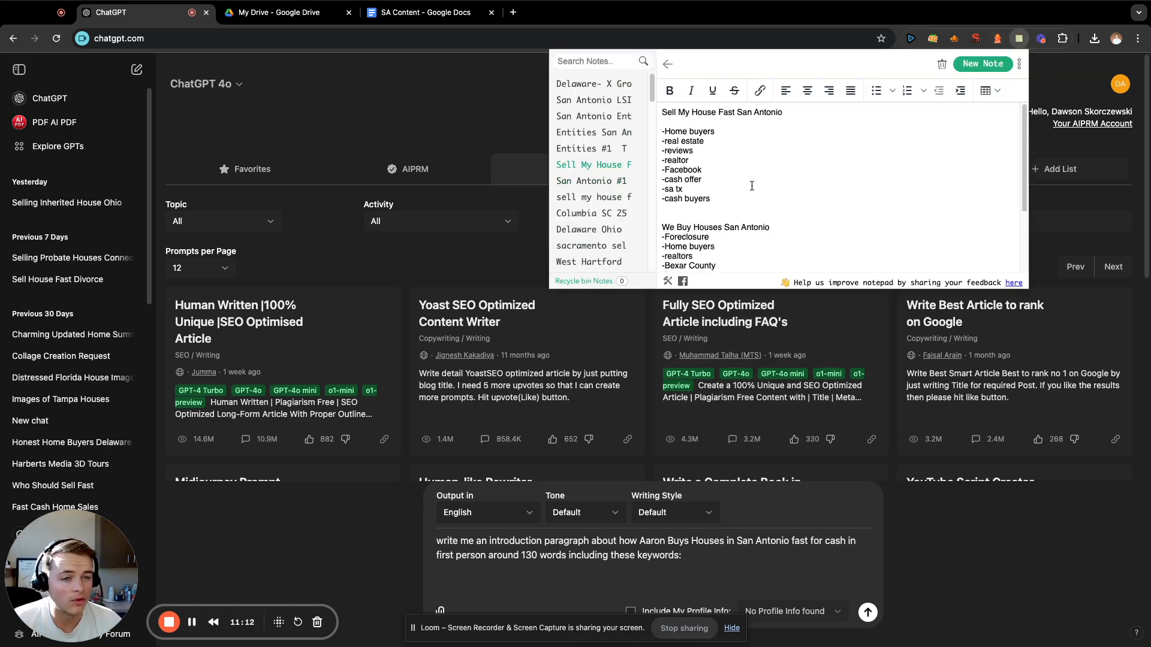
{"action": "left_click_drag", "start_coordinate": [710, 197], "coordinate": [664, 130]}
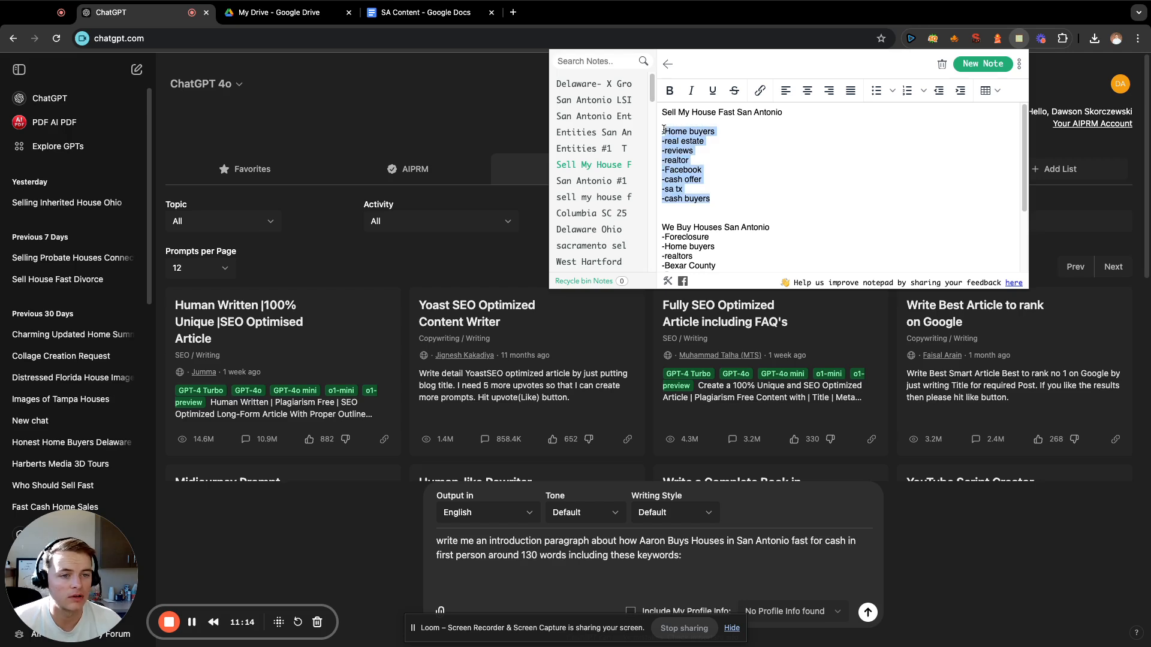
{"action": "left_click_drag", "start_coordinate": [730, 199], "coordinate": [659, 138]}
{"action": "key", "text": "super+c"}
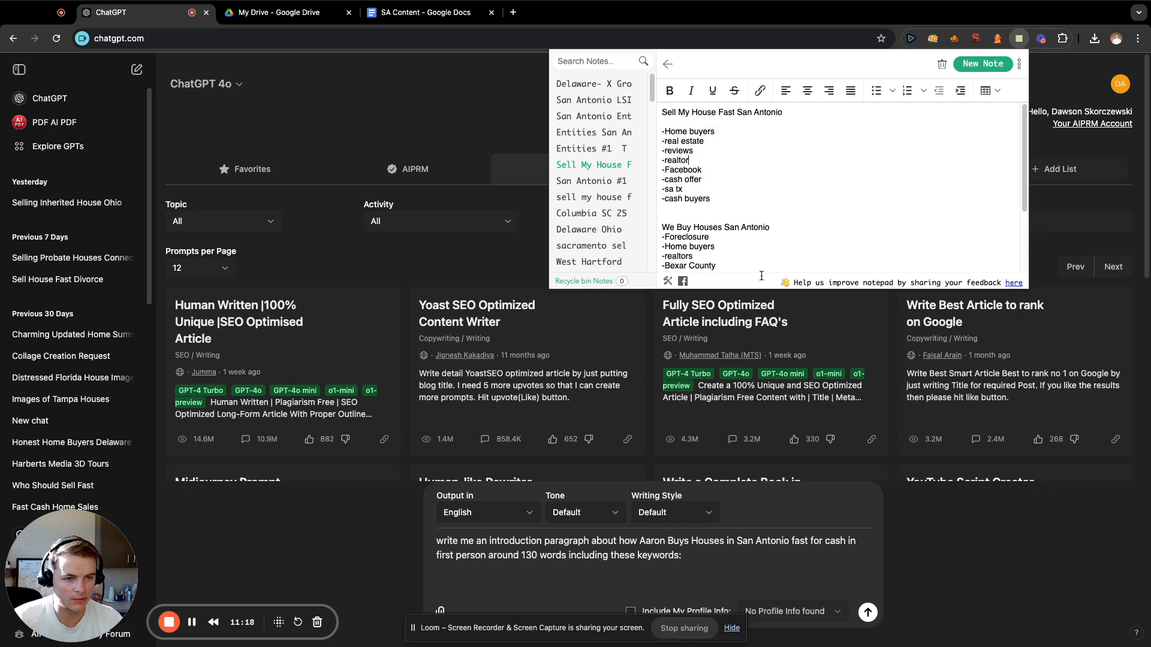
{"action": "left_click", "coordinate": [640, 568]}
{"action": "key", "text": "super+v"}
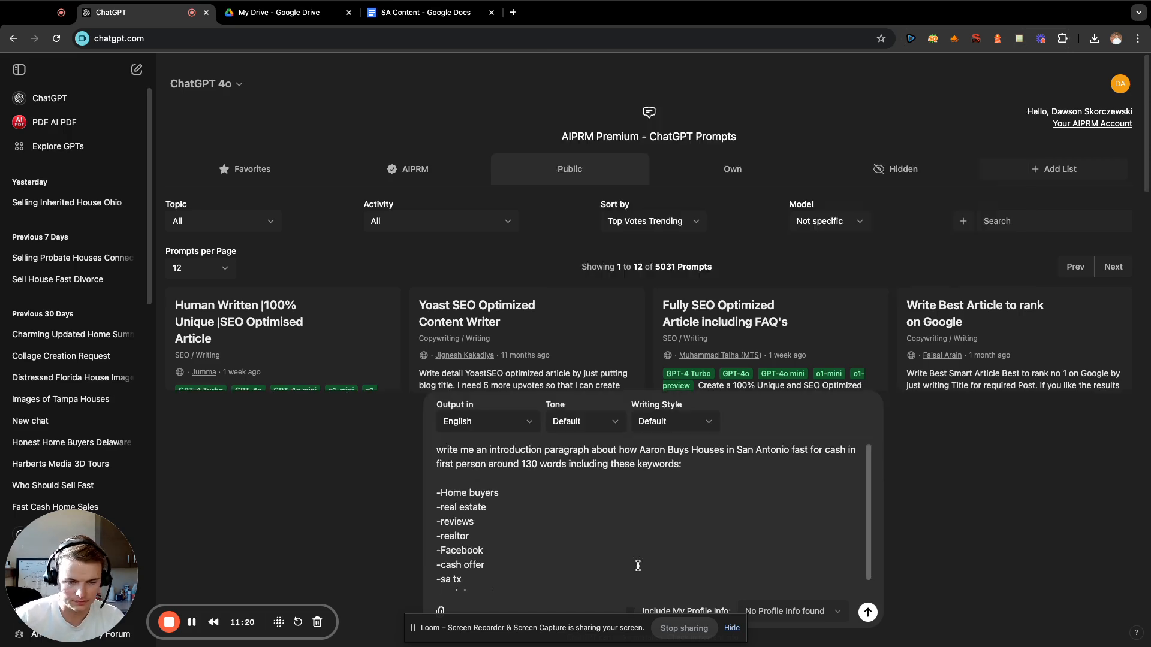
{"action": "key", "text": "Return"}
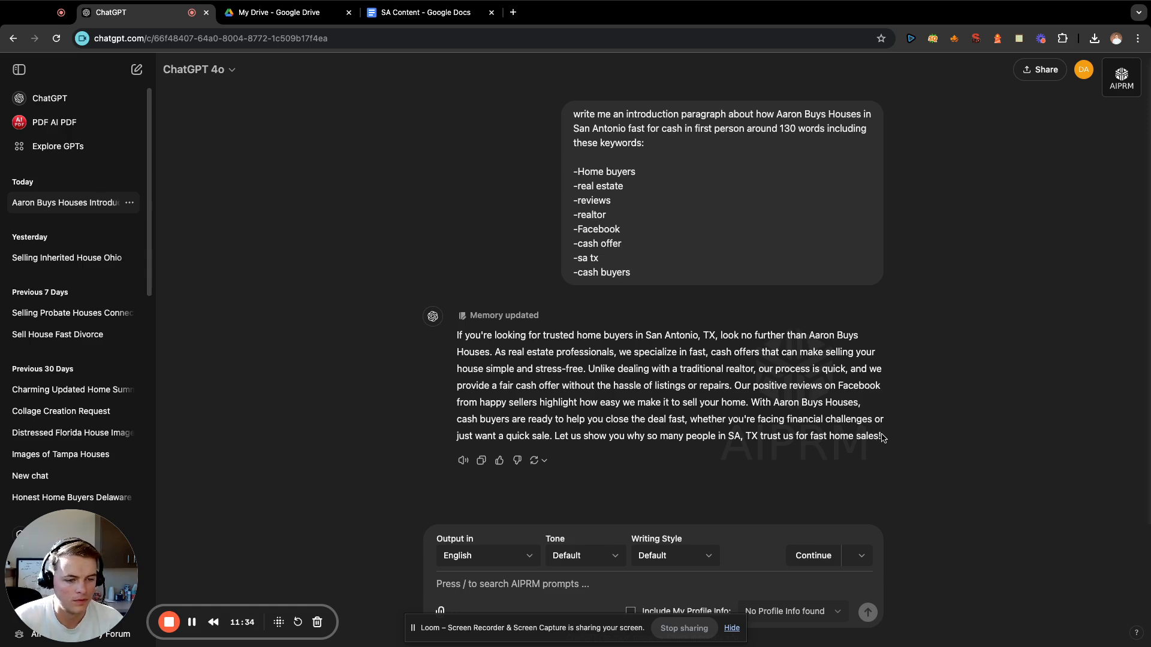
Copy the generated introduction paragraph into the empty SA Content document in Google Docs.
{"action": "left_click_drag", "start_coordinate": [880, 437], "coordinate": [458, 337]}
{"action": "key", "text": "super+c"}
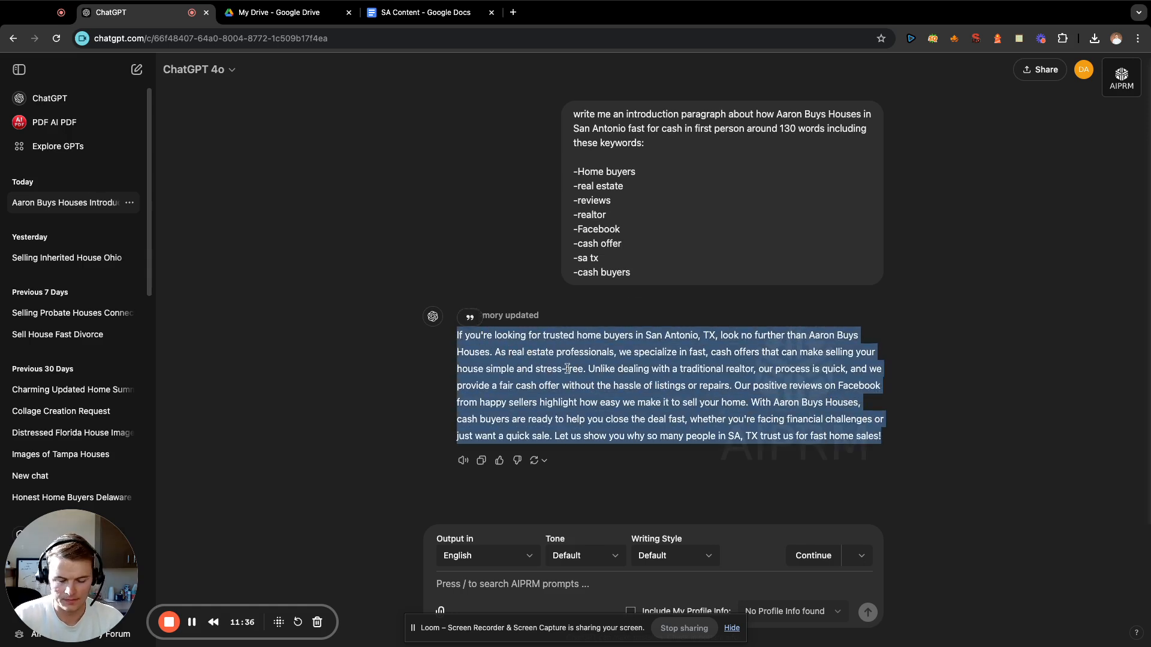
{"action": "left_click", "coordinate": [428, 12]}
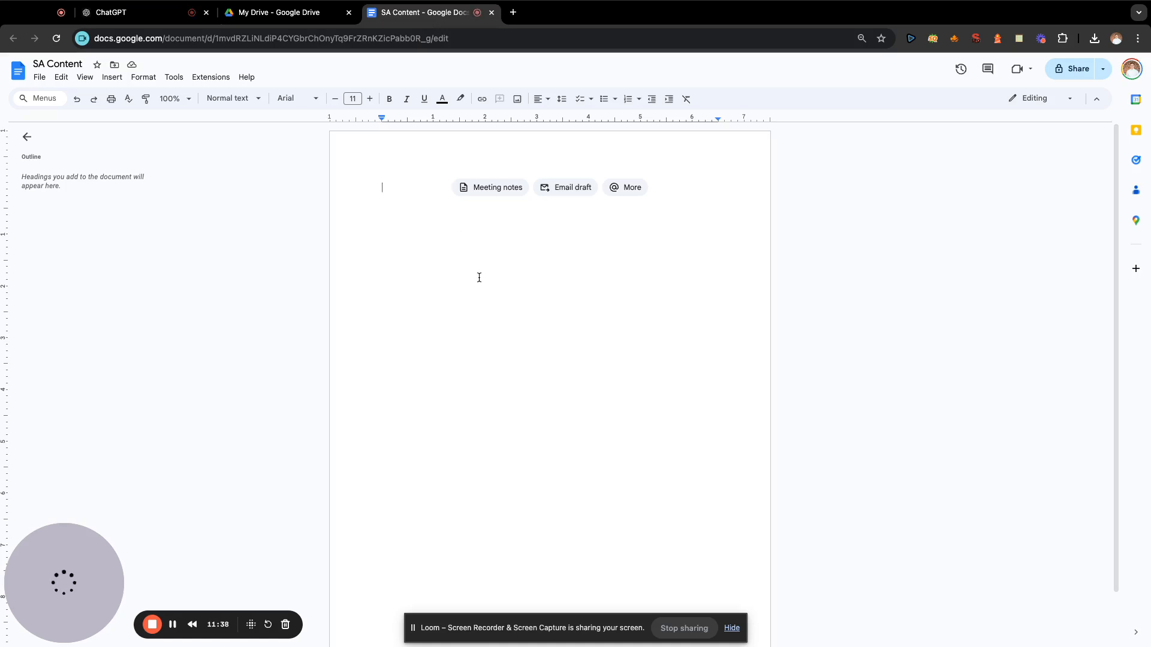
{"action": "key", "text": "super+v"}
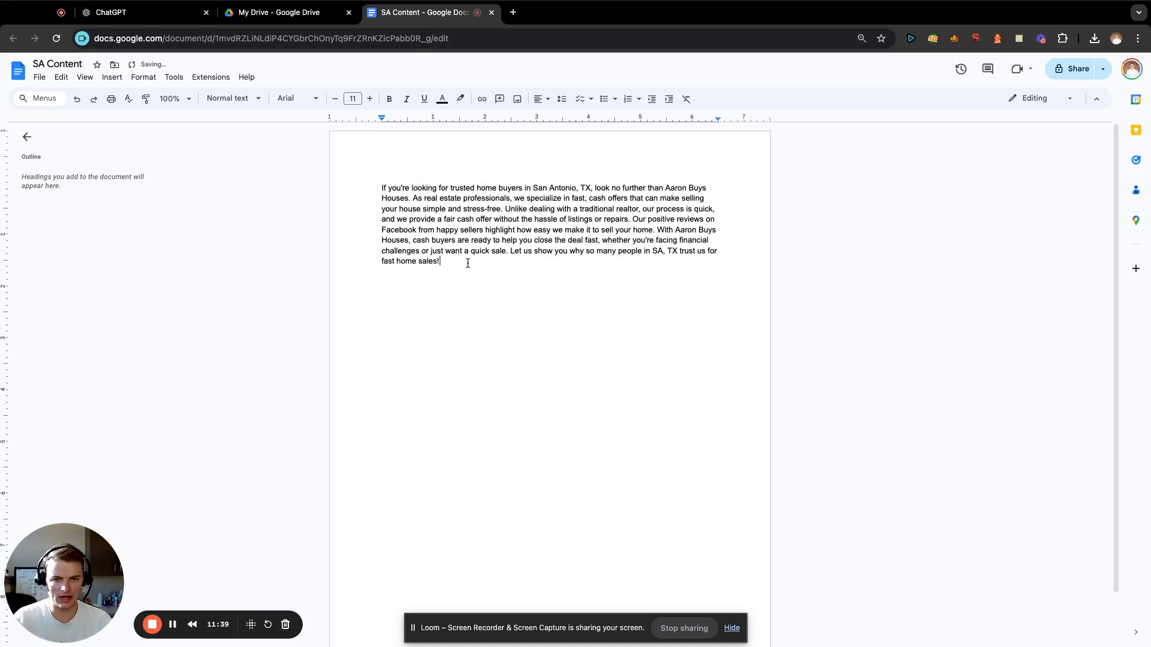
Switch back to ChatGPT and review the introduction prompt and its generated paragraph.
{"action": "left_click", "coordinate": [144, 22]}
{"action": "mouse_move", "coordinate": [512, 378]}
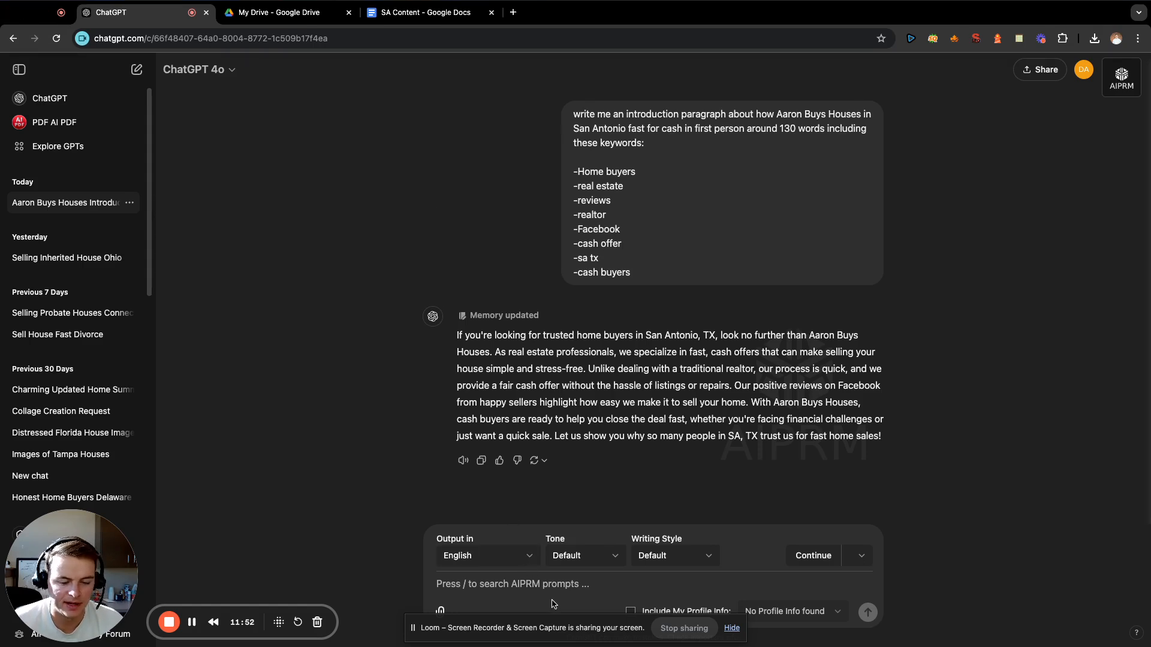
{"action": "mouse_move", "coordinate": [513, 325]}
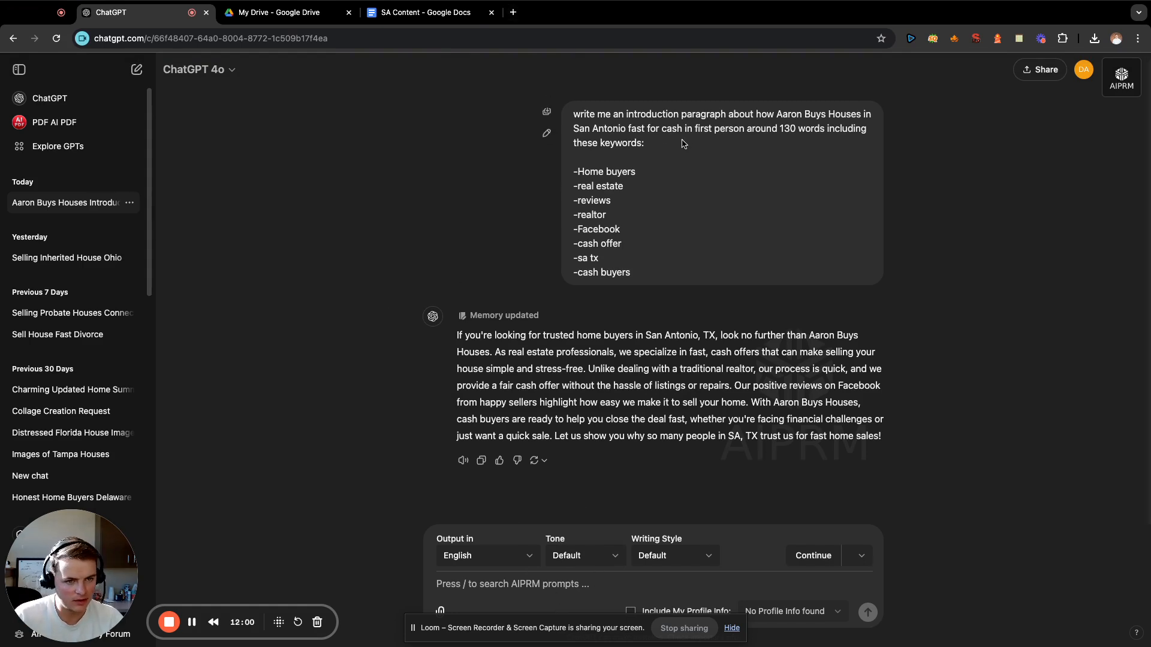
Reuse the introduction prompt's text without its keyword list in a new message, changing its opening to "write me a paragraph".
{"action": "left_click_drag", "start_coordinate": [664, 150], "coordinate": [574, 117]}
{"action": "key", "text": "super+c"}
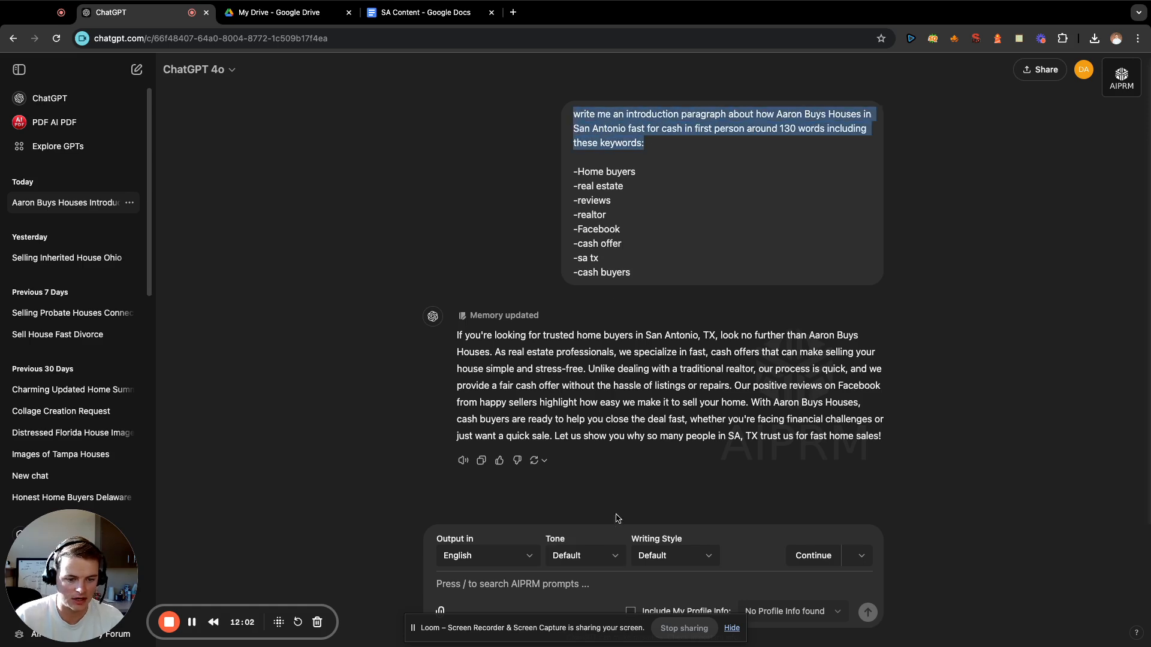
{"action": "left_click", "coordinate": [619, 581]}
{"action": "key", "text": "super+v"}
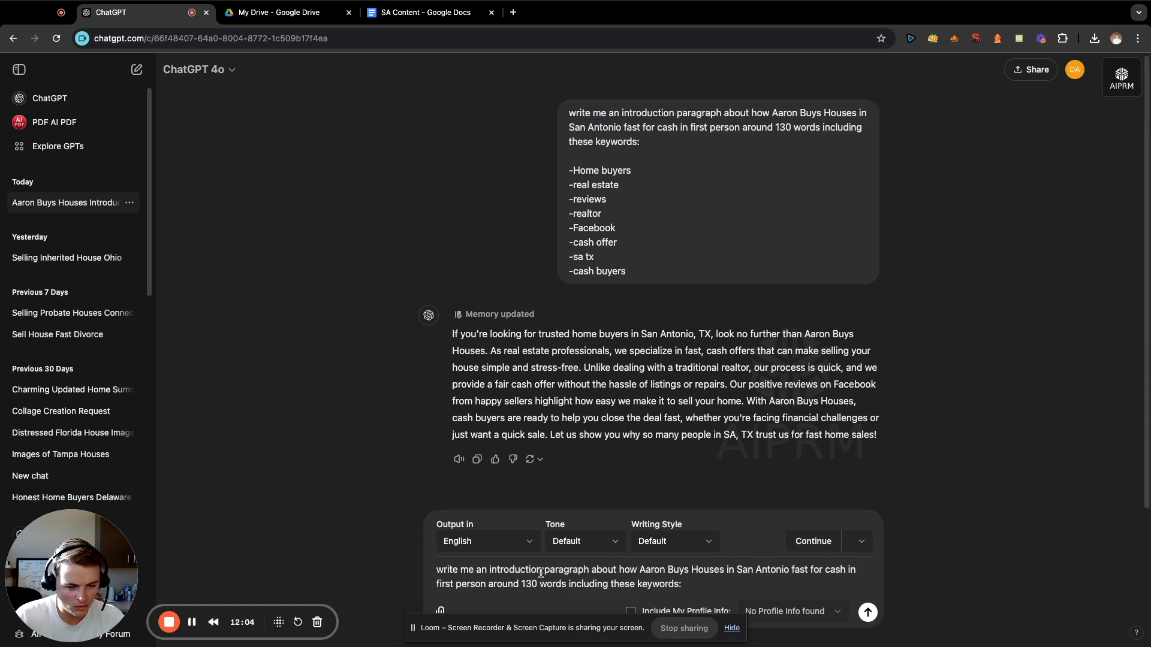
{"action": "left_click_drag", "start_coordinate": [544, 571], "coordinate": [483, 568]}
{"action": "key", "text": "BackSpace"}
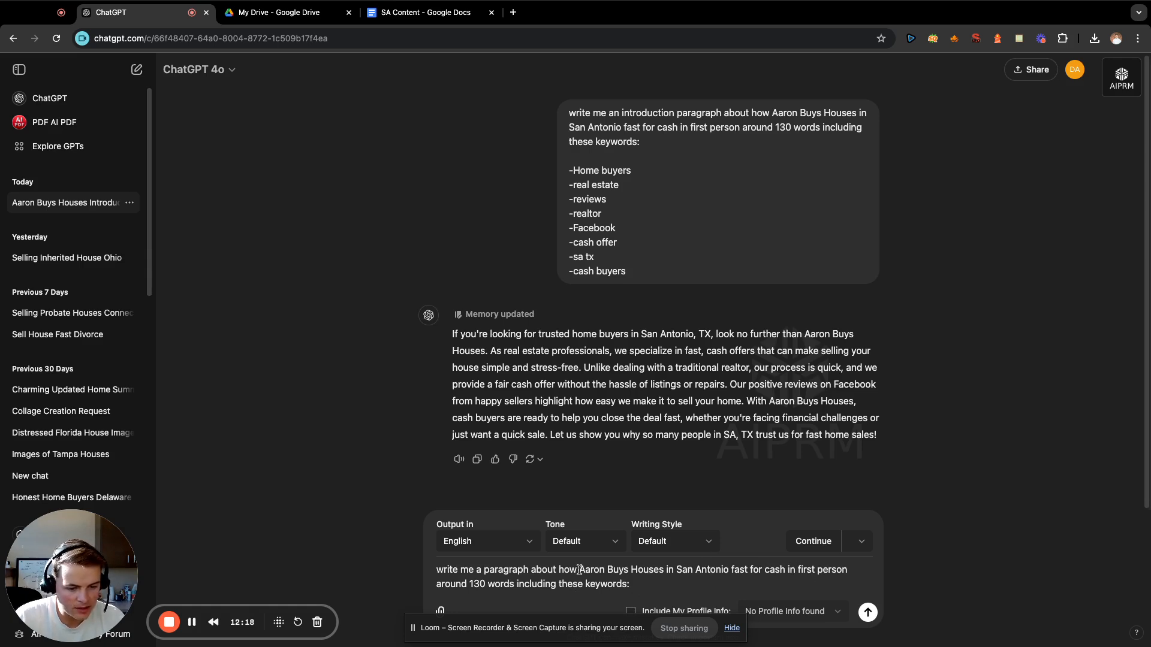
Reword the prompt's topic to "what types of properties Aaron Buys Houses in San Antonio buys for cash" and start a new line for keywords.
{"action": "left_click_drag", "start_coordinate": [575, 569], "coordinate": [559, 570]}
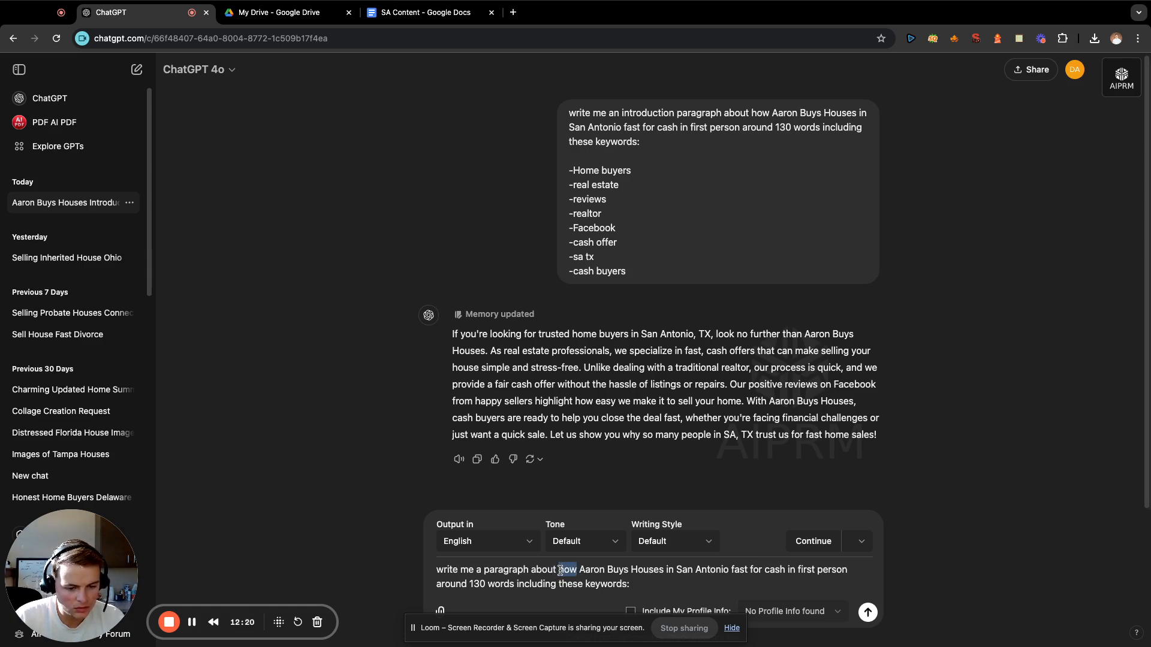
{"action": "type", "text": "what types of "}
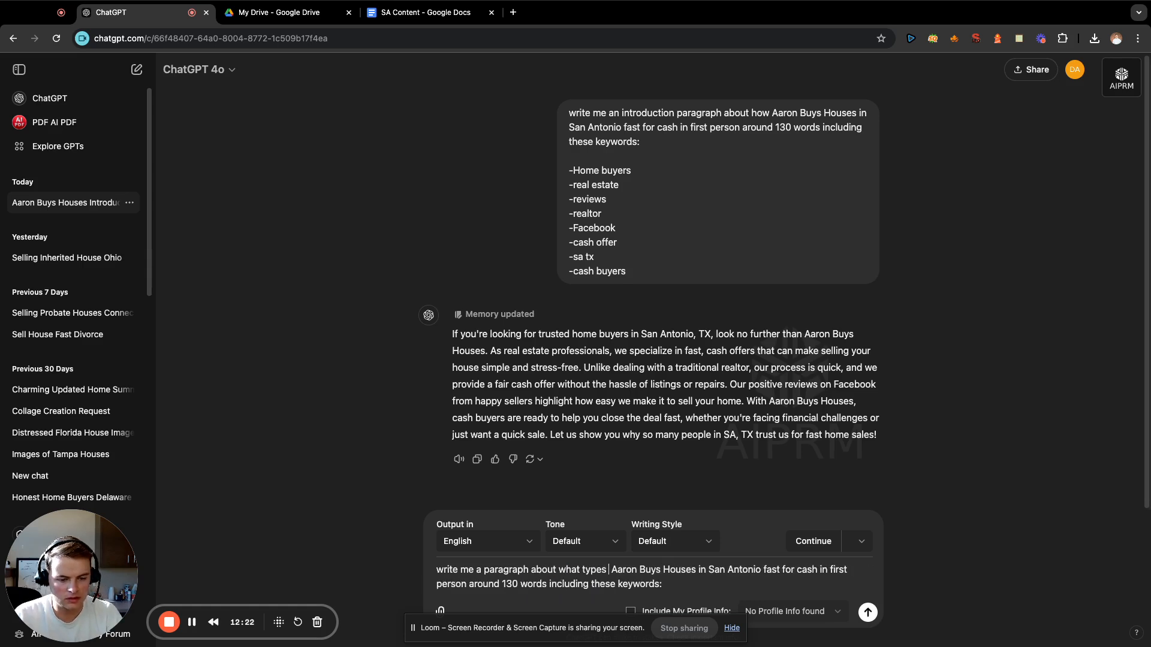
{"action": "type", "text": "properties"}
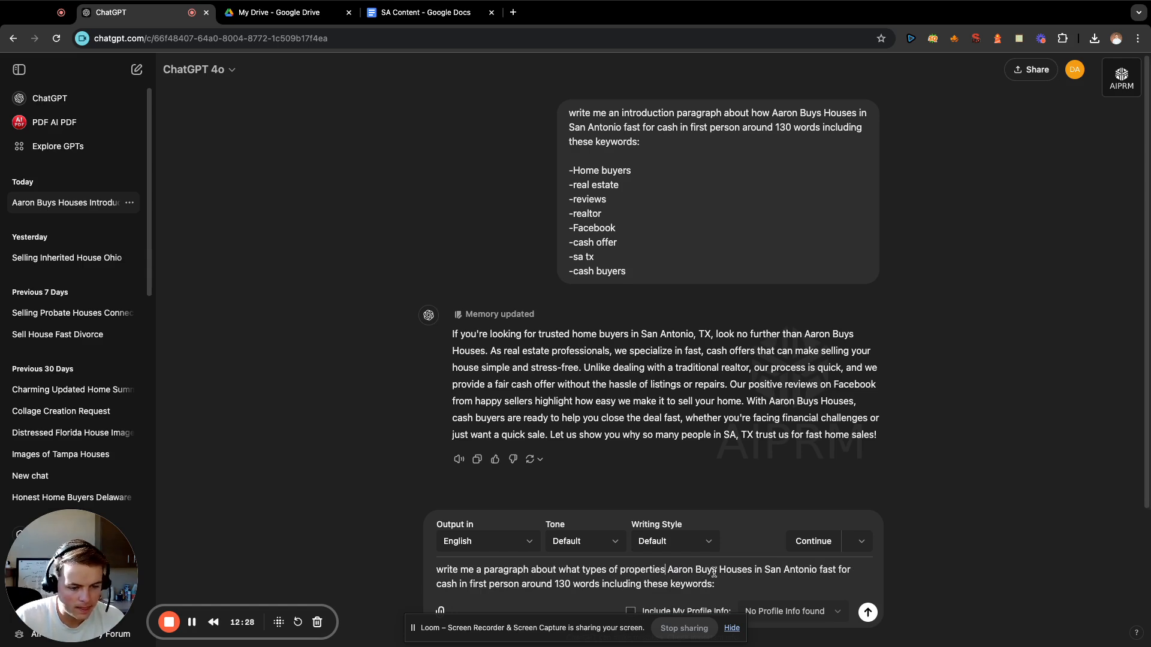
{"action": "double_click", "coordinate": [833, 569]}
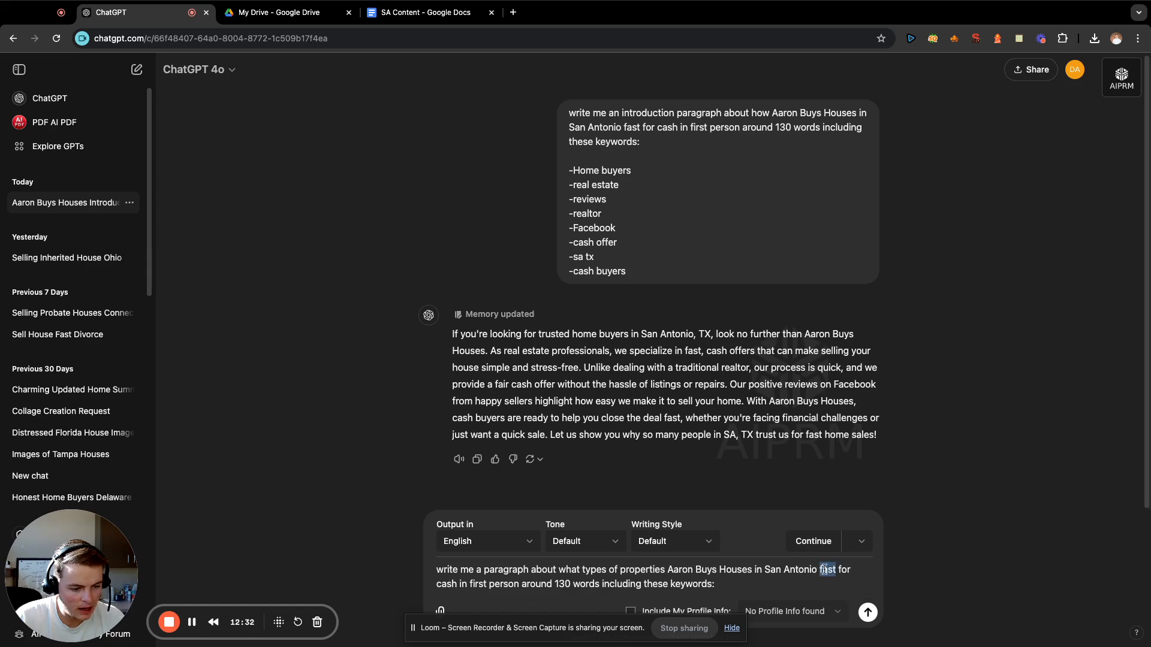
{"action": "type", "text": "buys"}
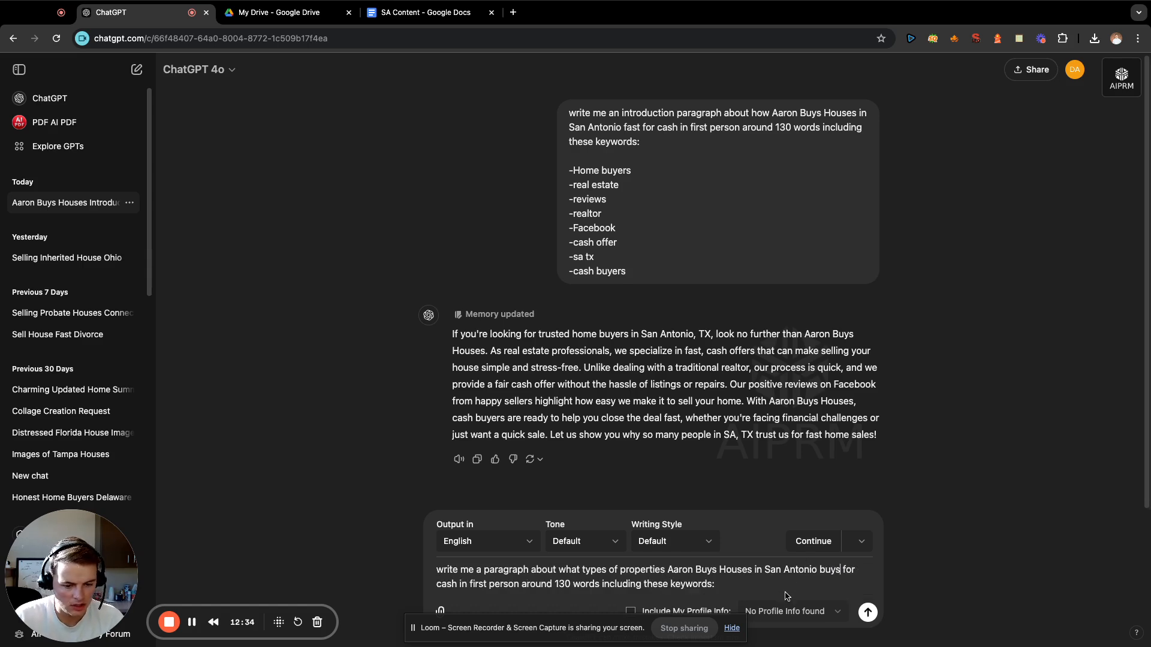
{"action": "key", "text": "shift+Return"}
{"action": "key", "text": "shift+Return"}
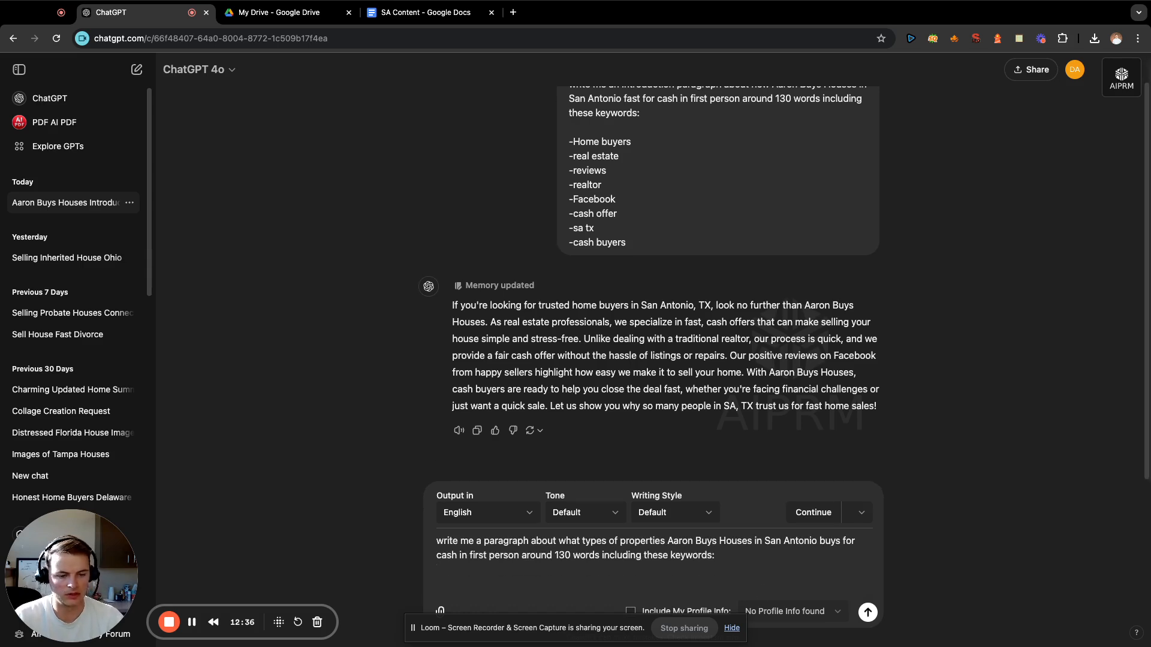
Copy the We Buy Houses San Antonio keywords from "Foreclosure" to "closing costs" out of the note into the prompt and submit it.
{"action": "left_click", "coordinate": [1018, 38]}
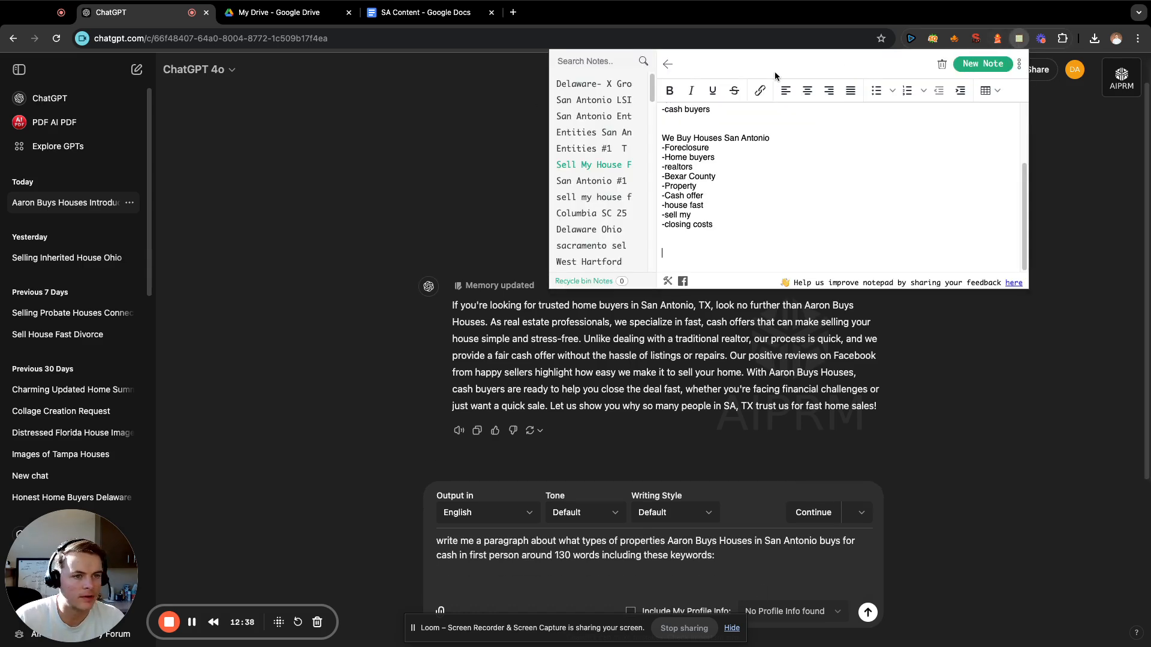
{"action": "left_click_drag", "start_coordinate": [725, 223], "coordinate": [662, 151]}
{"action": "key", "text": "super+c"}
{"action": "left_click", "coordinate": [782, 203]}
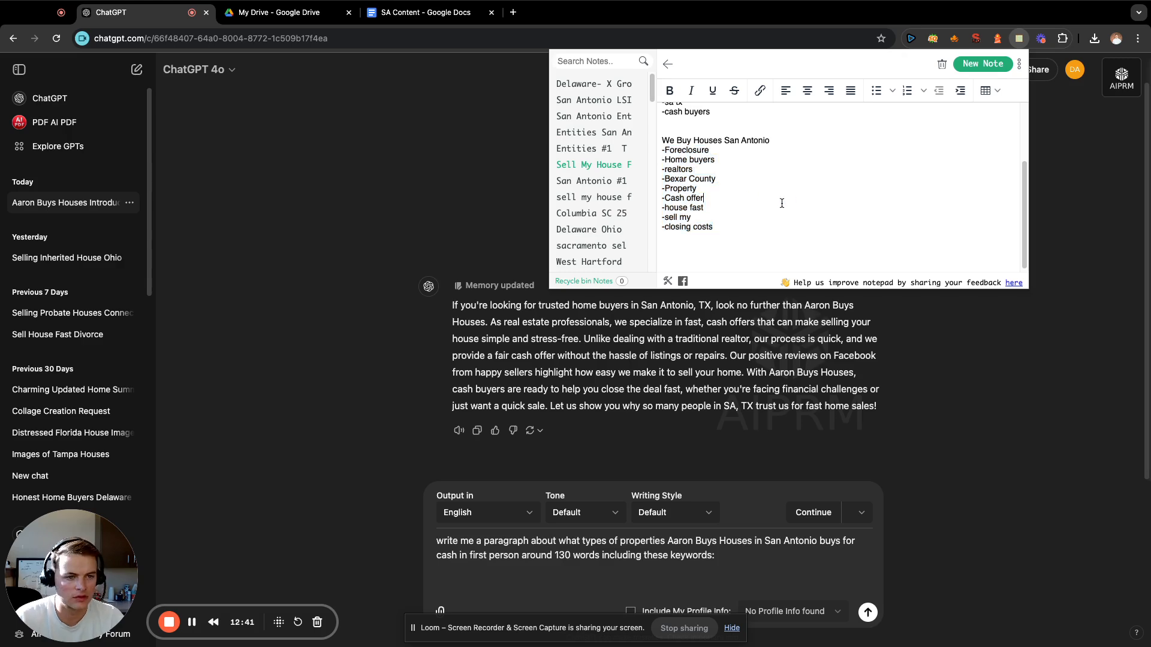
{"action": "left_click", "coordinate": [531, 576]}
{"action": "key", "text": "super+v"}
{"action": "key", "text": "Return"}
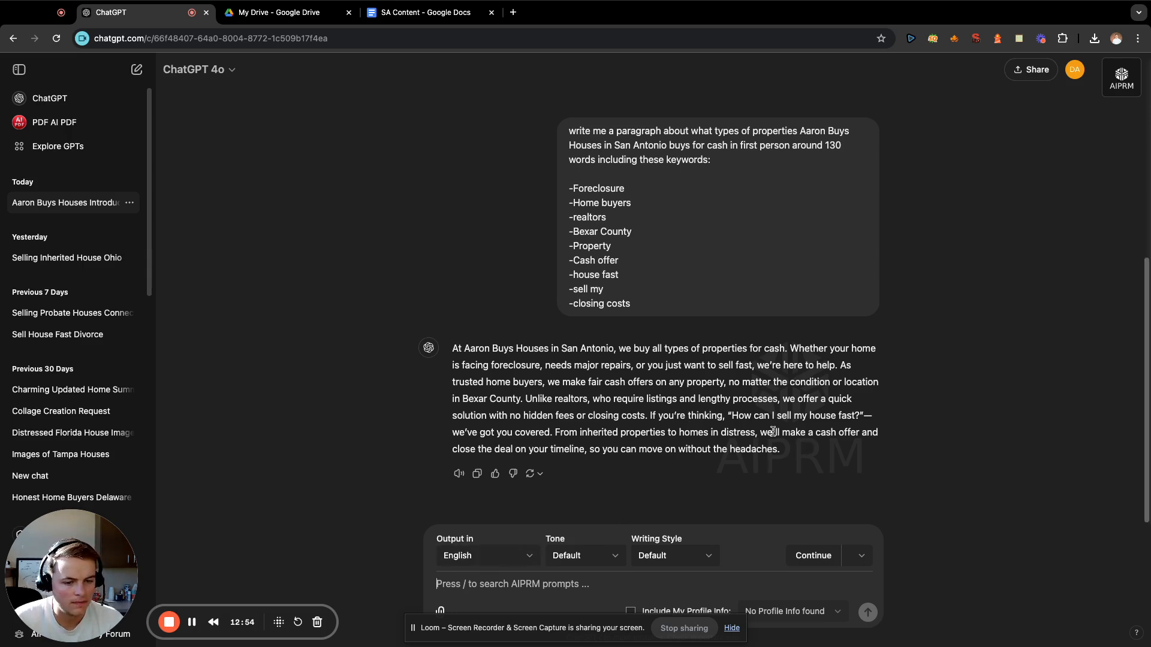
Copy the generated property-types paragraph into the SA Content document in Google Docs, below the introduction paragraph.
{"action": "left_click_drag", "start_coordinate": [791, 456], "coordinate": [455, 350]}
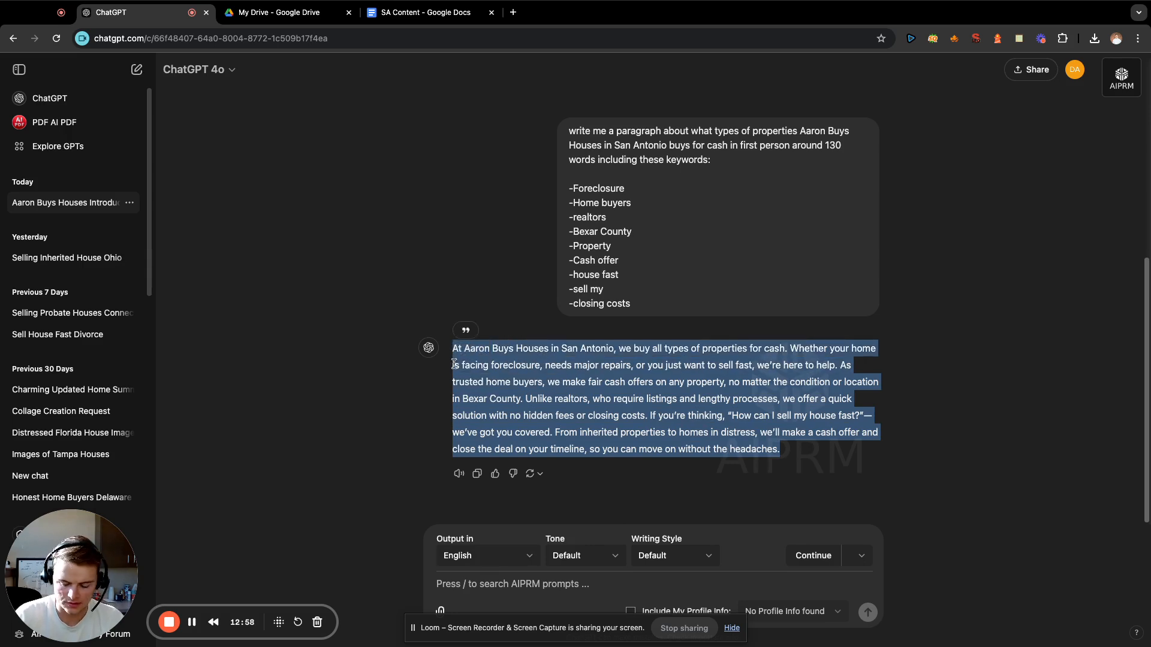
{"action": "left_click", "coordinate": [447, 319]}
{"action": "left_click", "coordinate": [406, 14]}
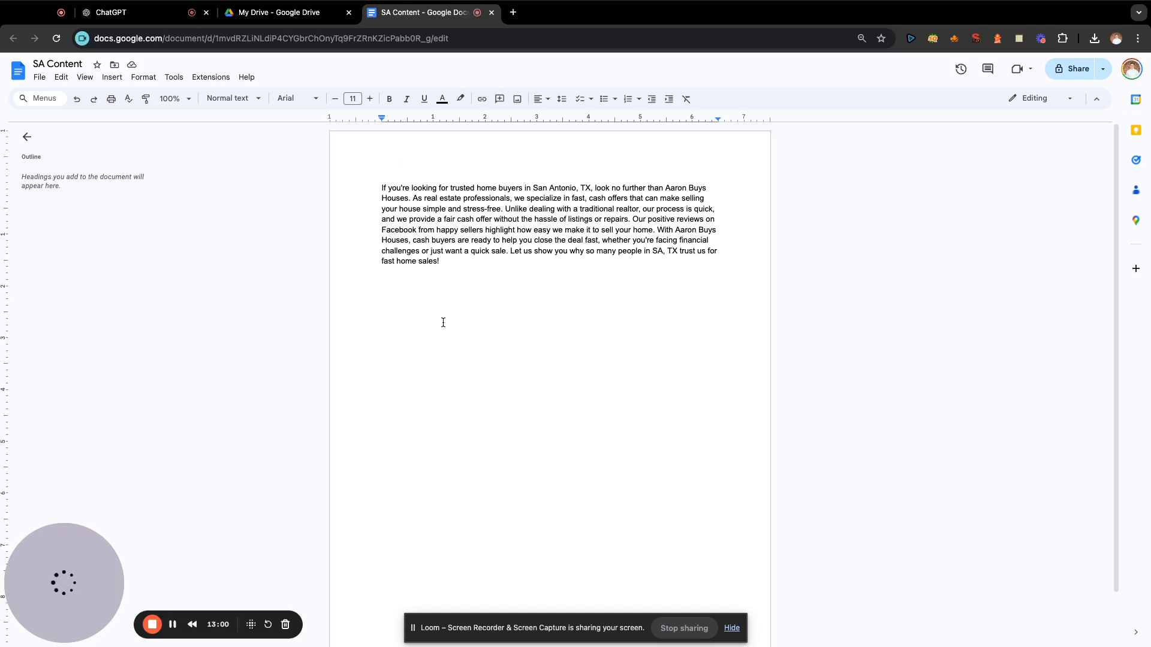
{"action": "key", "text": "Return"}
{"action": "type", "text": "At Aaron Buys Houses in San Antonio, we buy all types of properties for cash. Whether your home is facing foreclosure, needs major repairs, or you just want to sell fast, we’re here to help. As trusted home buyers, we make fair cash offers on any property, no matter the condition or location in Bexar County. Unlike realtors, who require listings and lengthy processes, we offer a quick solution with no hidden fees or closing costs. If you’re thinking, \"How can I sell my house fast?\"—we’ve got you covered. From inherited properties to homes in distress, we’ll make a cash offer and close the deal on your timeline, so you can move on without the headaches."}
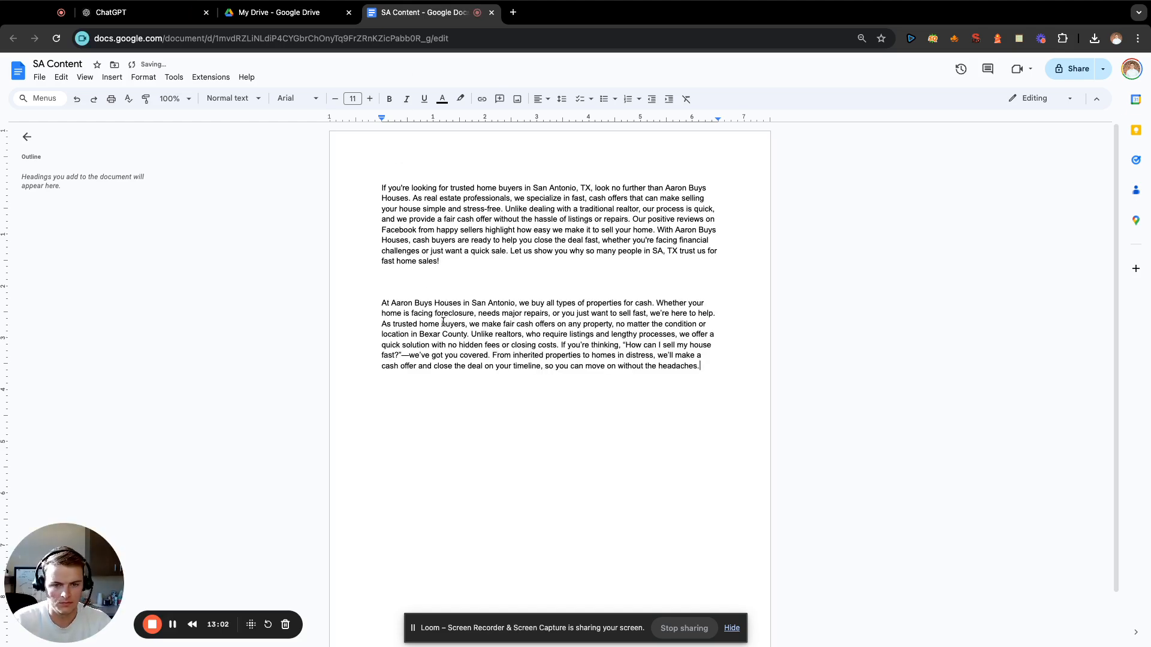
Switch back to ChatGPT and reuse the property-types prompt in a new message, keeping only "write me a paragraph about".
{"action": "left_click", "coordinate": [143, 12]}
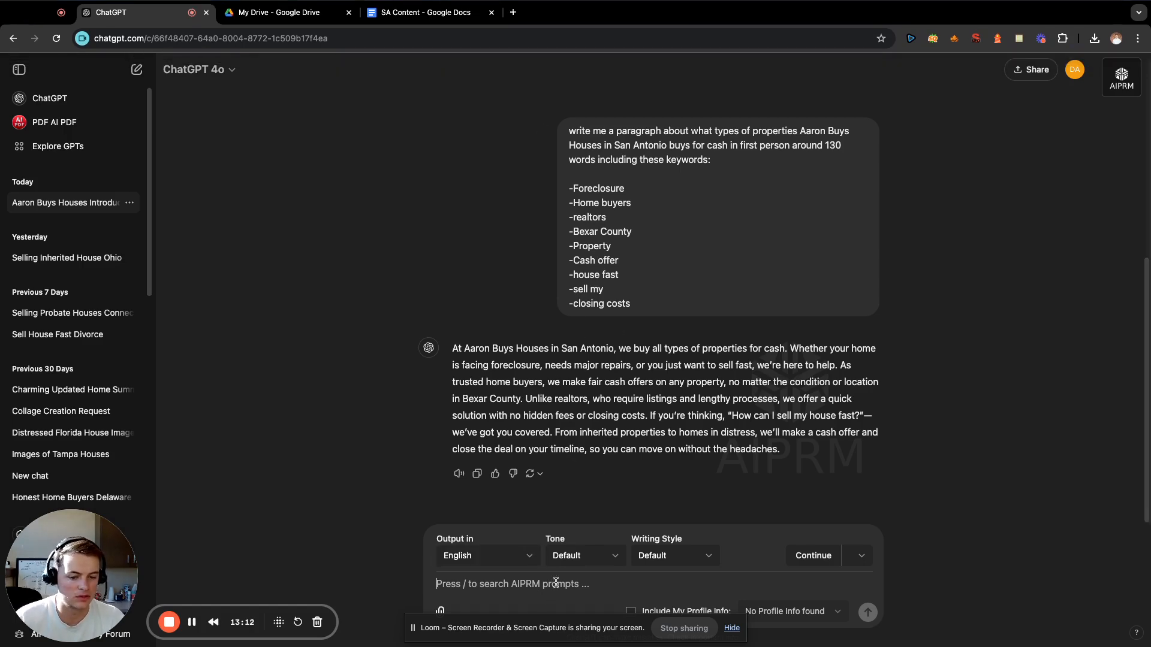
{"action": "left_click_drag", "start_coordinate": [711, 161], "coordinate": [566, 132]}
{"action": "key", "text": "super+c"}
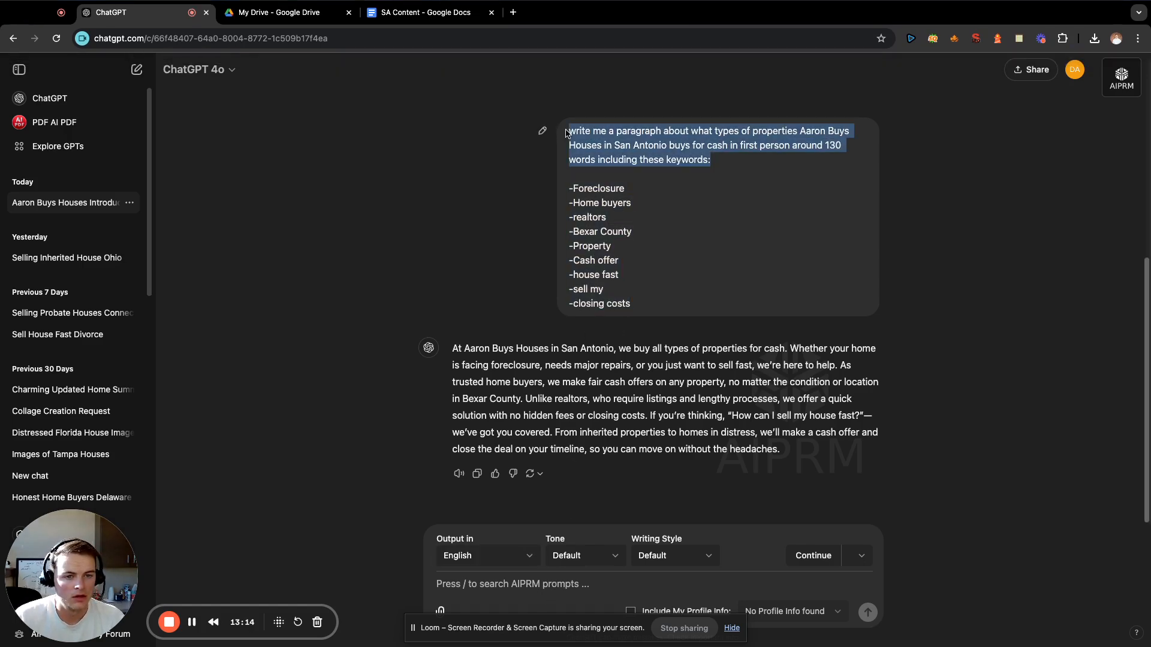
{"action": "left_click", "coordinate": [596, 584]}
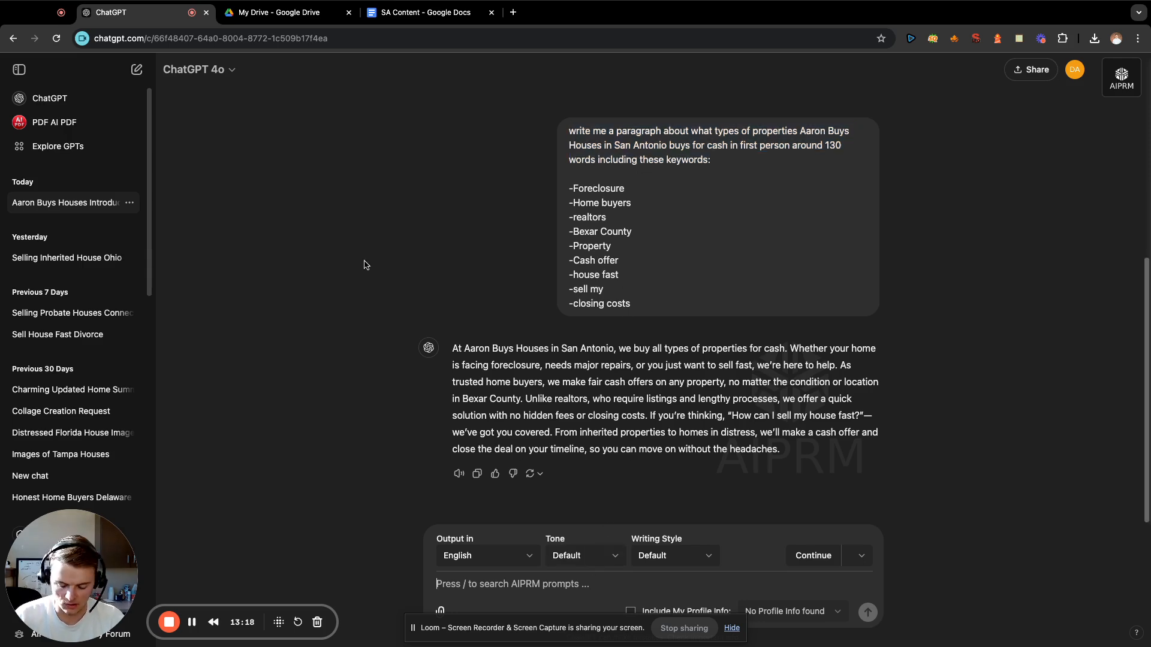
{"action": "key", "text": "super+v"}
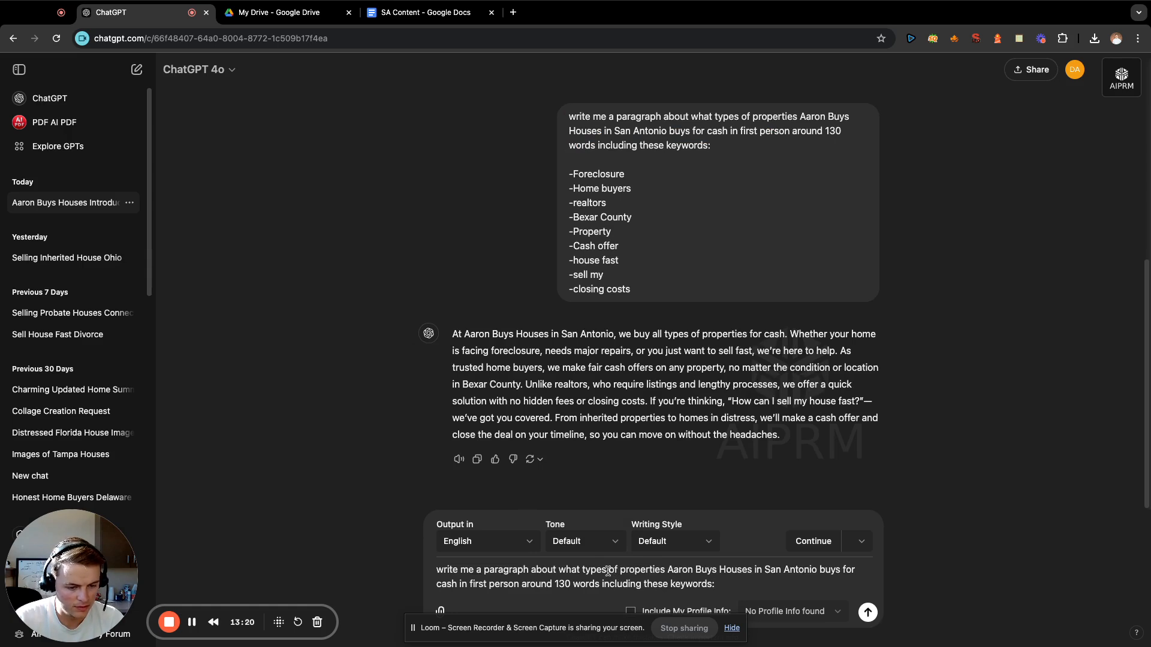
{"action": "left_click_drag", "start_coordinate": [606, 569], "coordinate": [567, 572]}
{"action": "left_click_drag", "start_coordinate": [715, 585], "coordinate": [558, 567]}
Continue the prompt with "the process of selling your home to Aaron Buys Houses in first person around 130 words".
{"action": "type", "text": "the proce"}
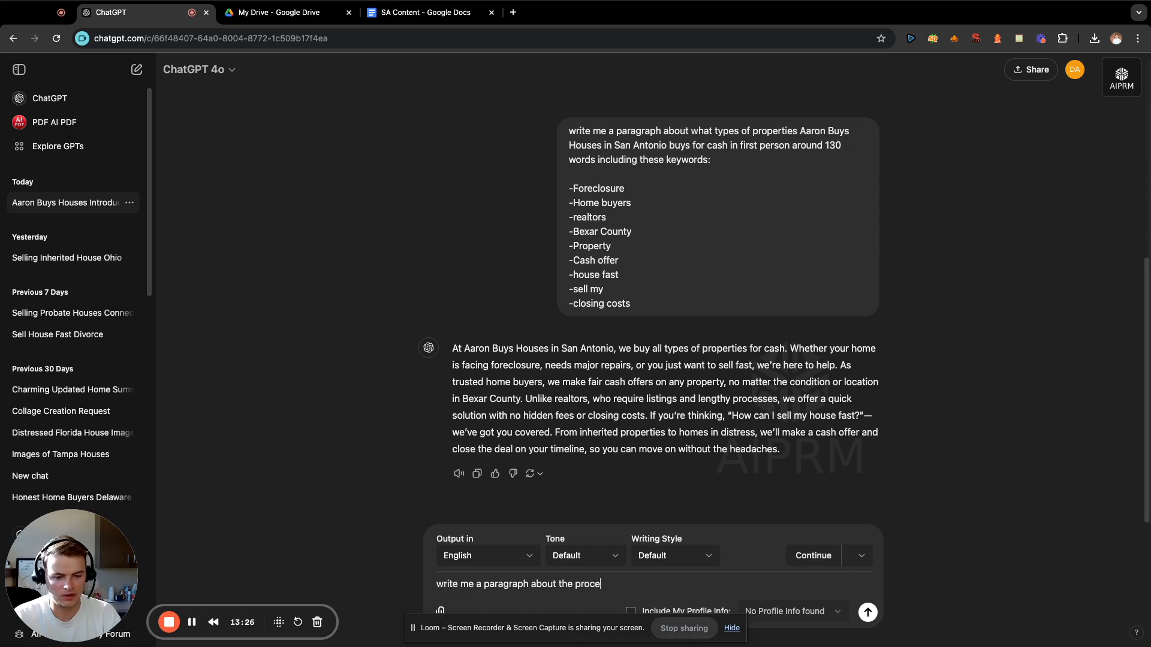
{"action": "type", "text": "ss of selling "}
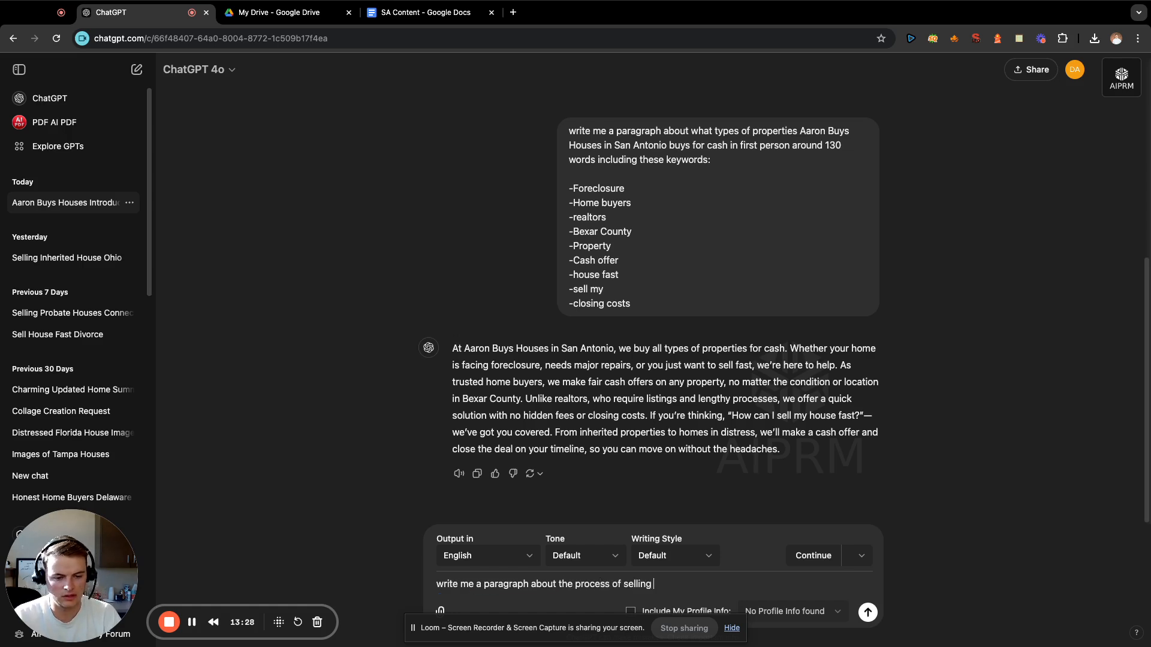
{"action": "type", "text": "your home to A"}
{"action": "type", "text": "ar"}
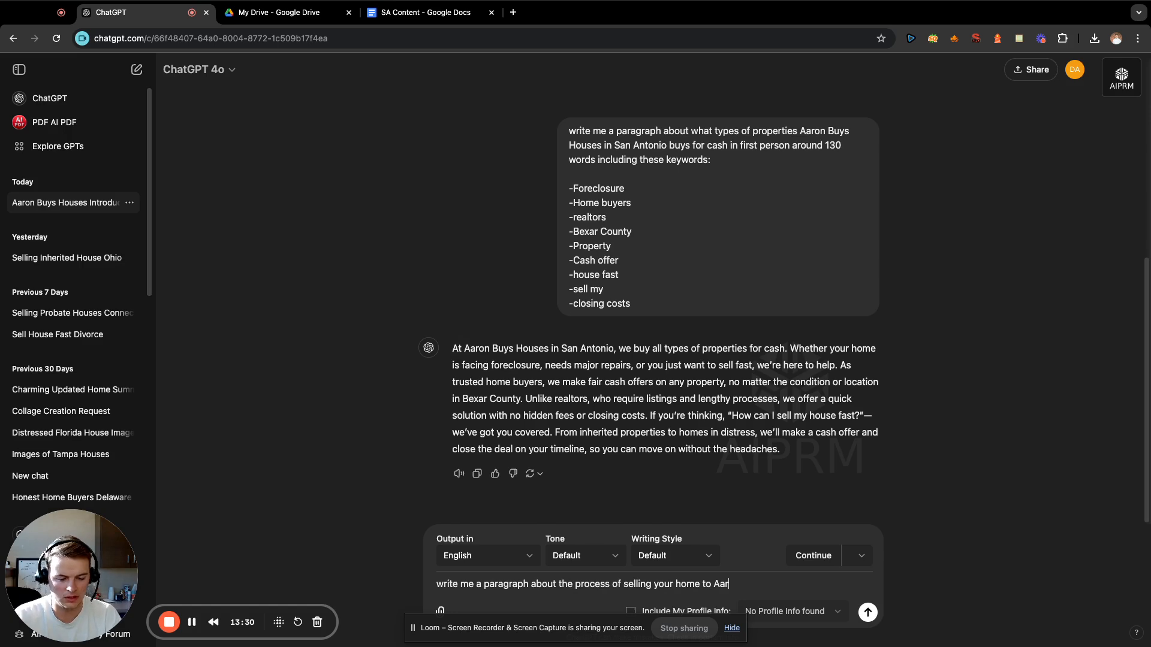
{"action": "type", "text": "on Buys Houses in"}
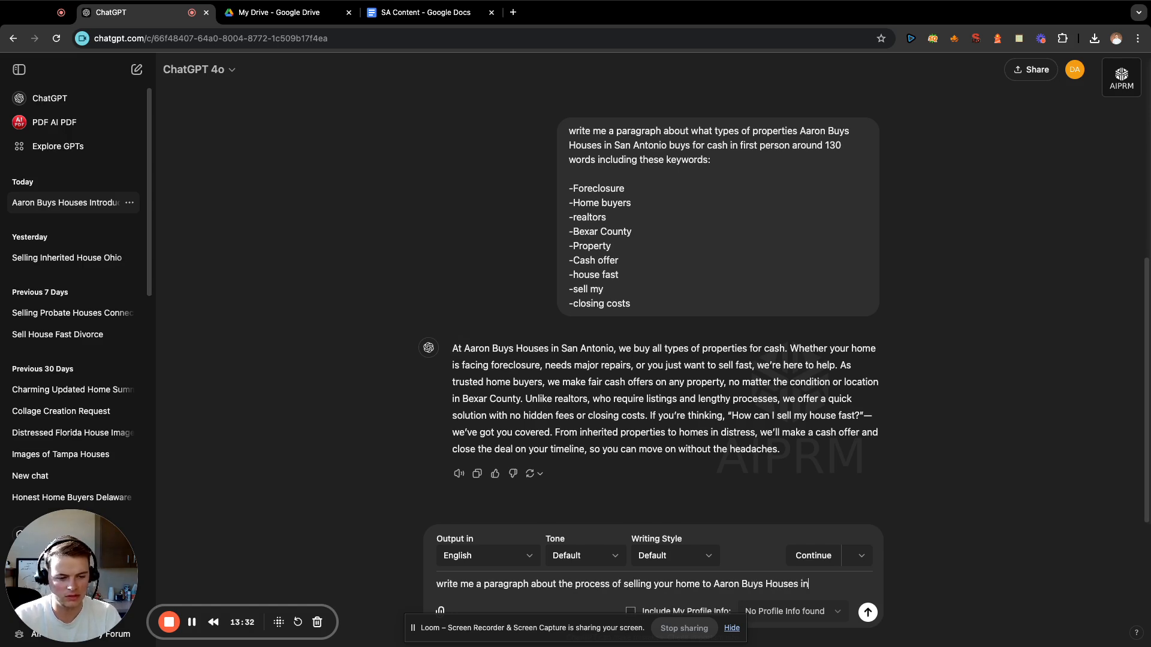
{"action": "type", "text": " first person "}
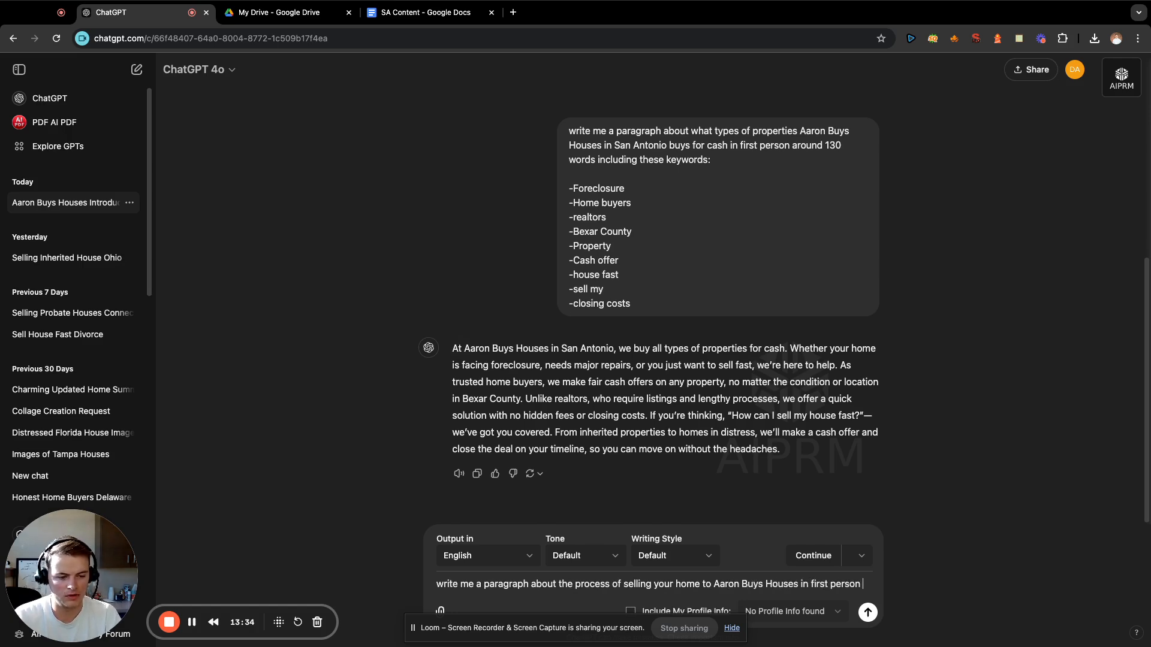
{"action": "type", "text": "around"}
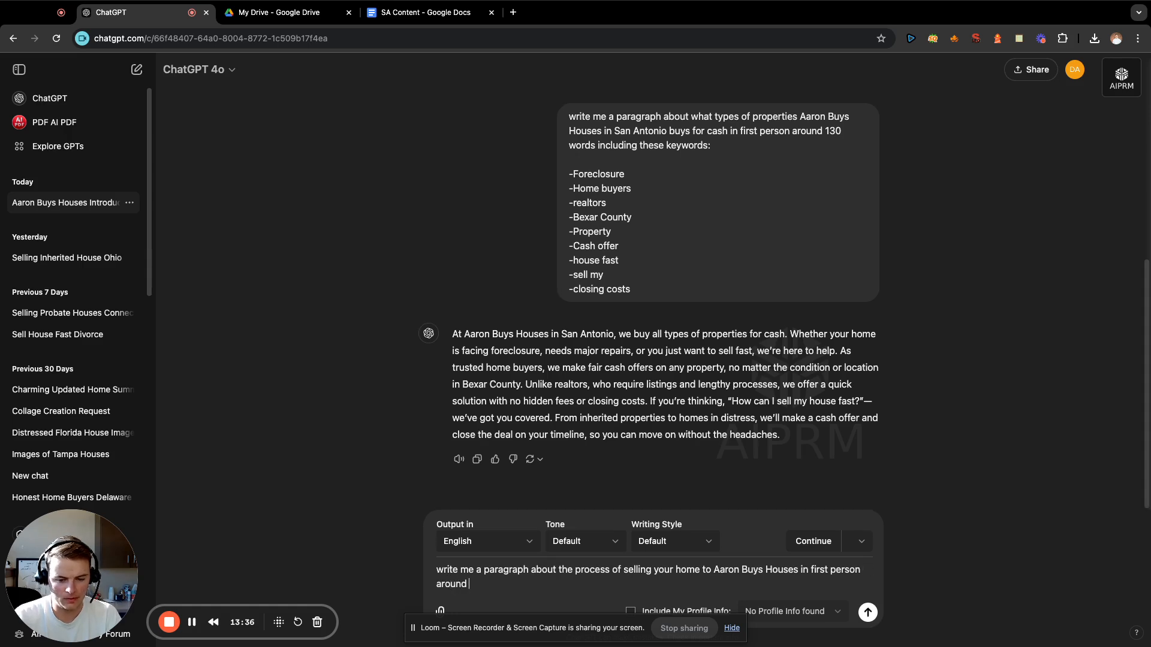
{"action": "type", "text": " 130 words"}
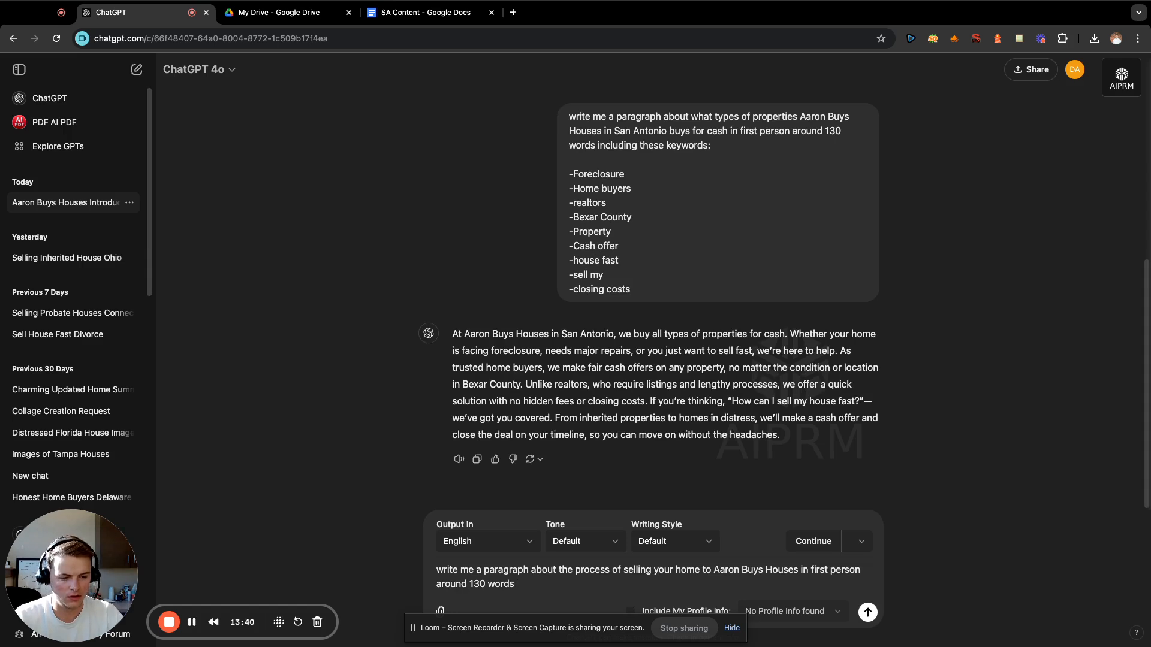
Insert "quickly" after "your home", end the prompt with "including these keywords:" and start a new line for the list.
{"action": "left_click", "coordinate": [700, 569]}
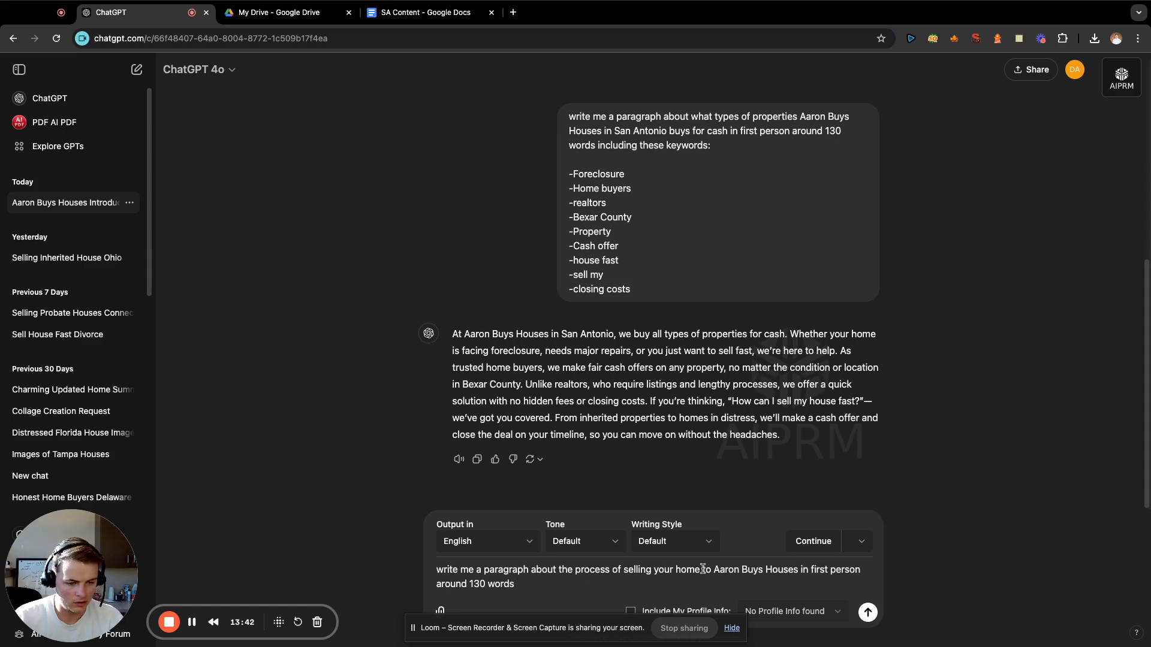
{"action": "type", "text": "quickly"}
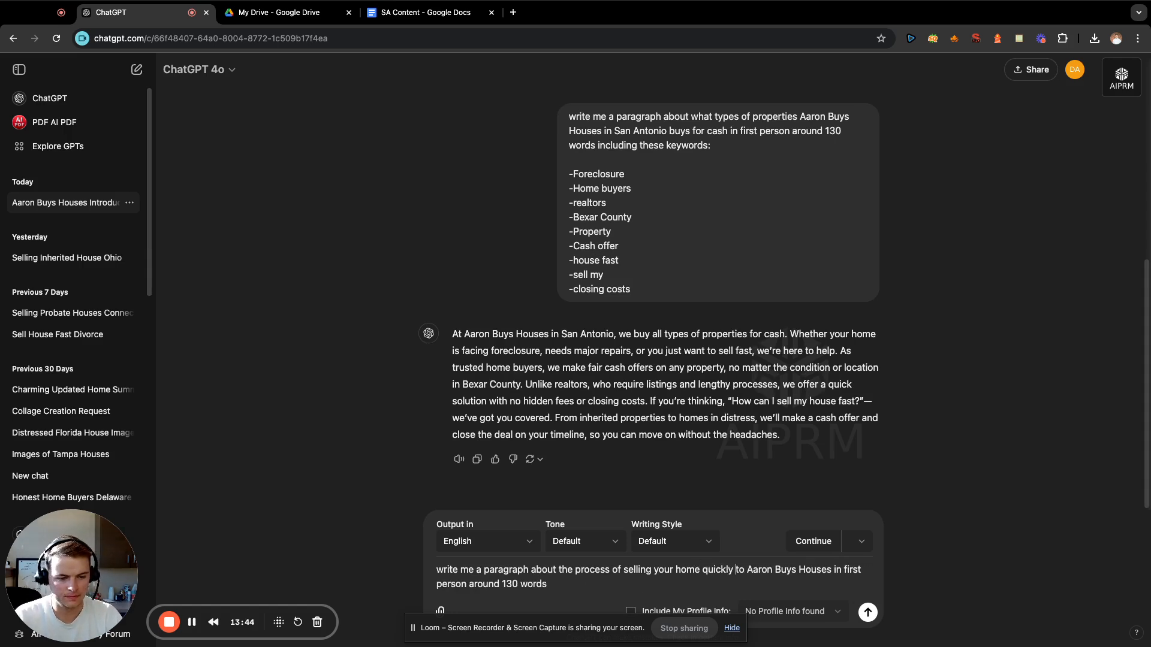
{"action": "left_click", "coordinate": [636, 587]}
{"action": "type", "text": "incl"}
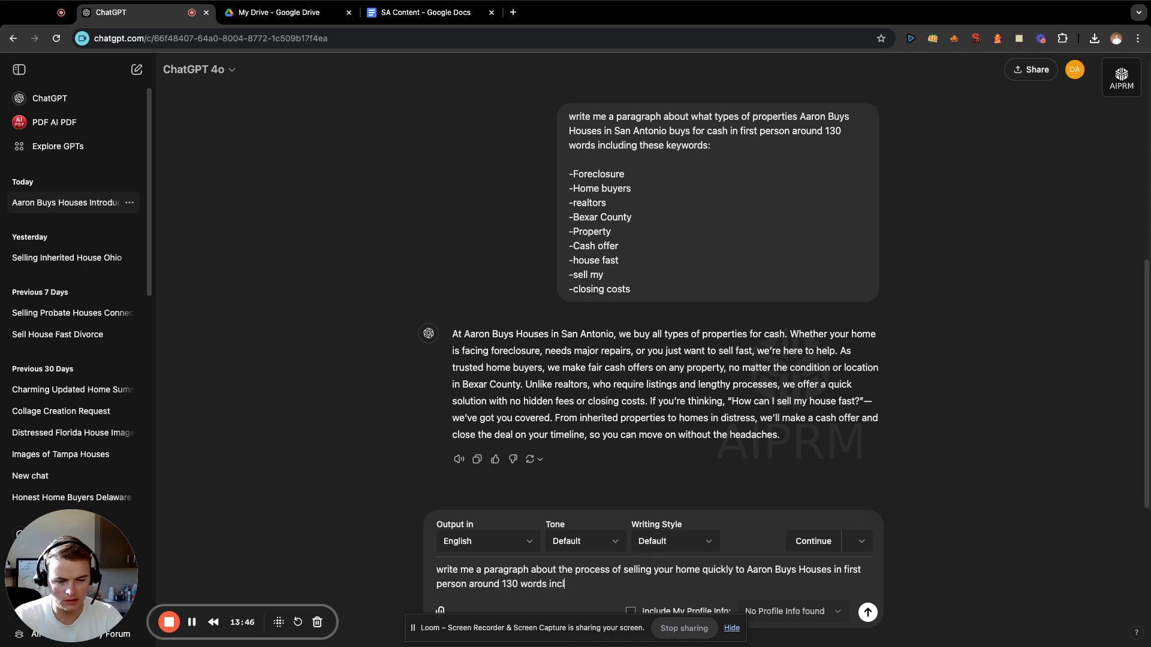
{"action": "type", "text": "uding these keywords"}
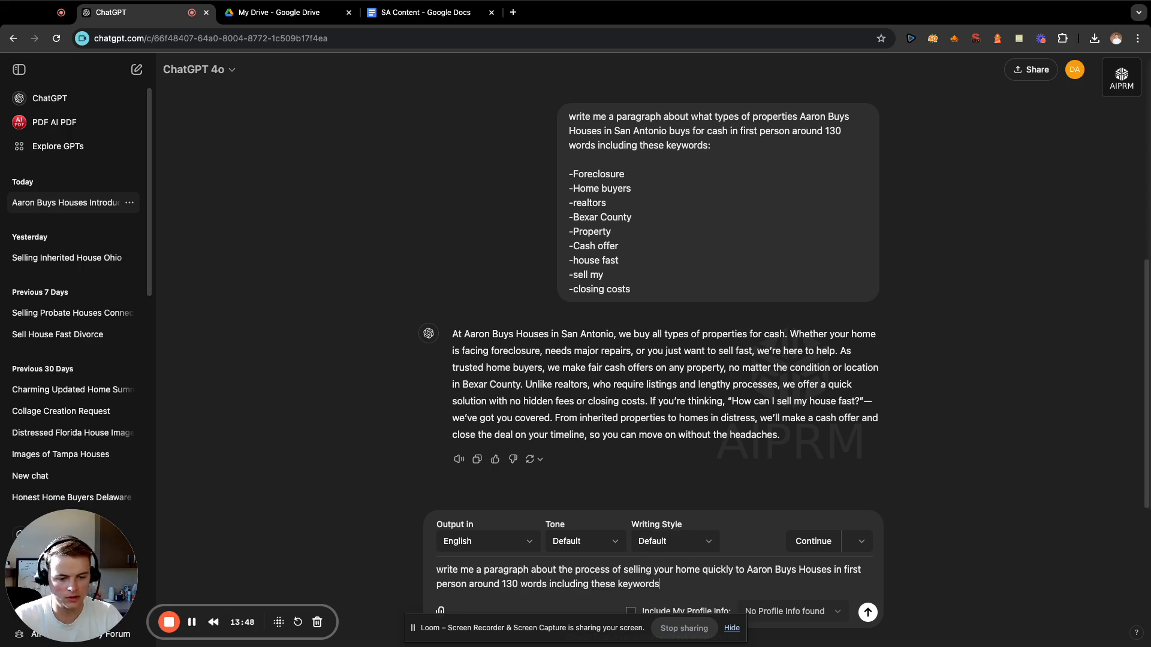
{"action": "type", "text": ":"}
{"action": "key", "text": "shift+Return"}
{"action": "key", "text": "shift+Return"}
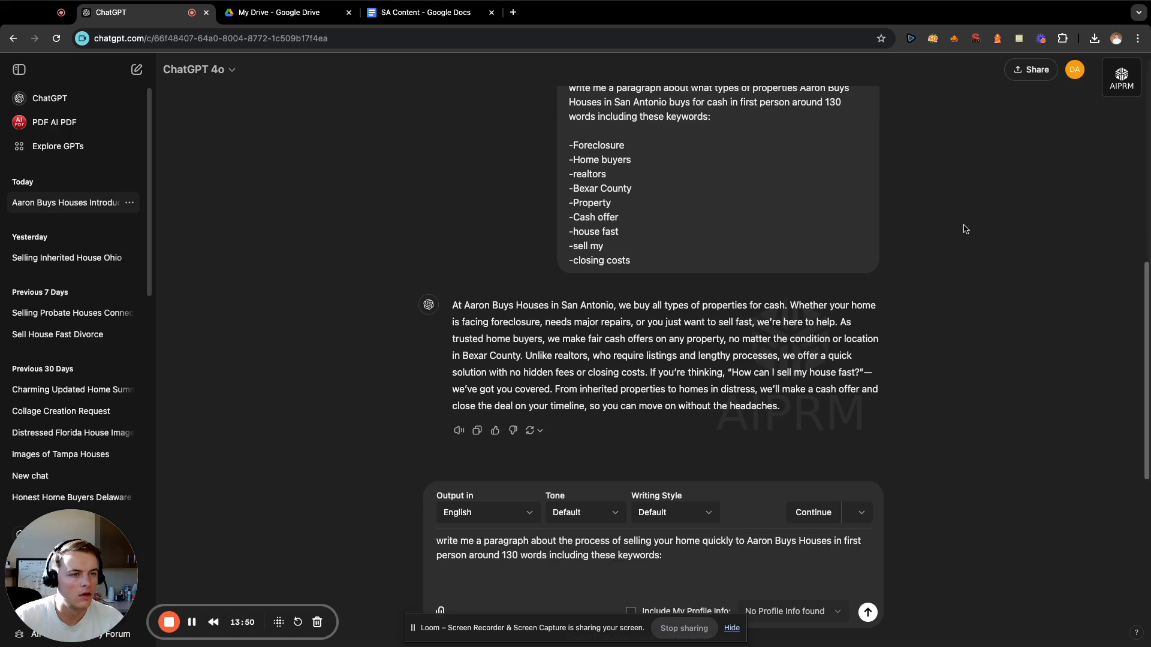
Select for copying the run of terms from "property" through the "cas" after "bankruptc" in the saved Entities #1 note.
{"action": "left_click", "coordinate": [1019, 39]}
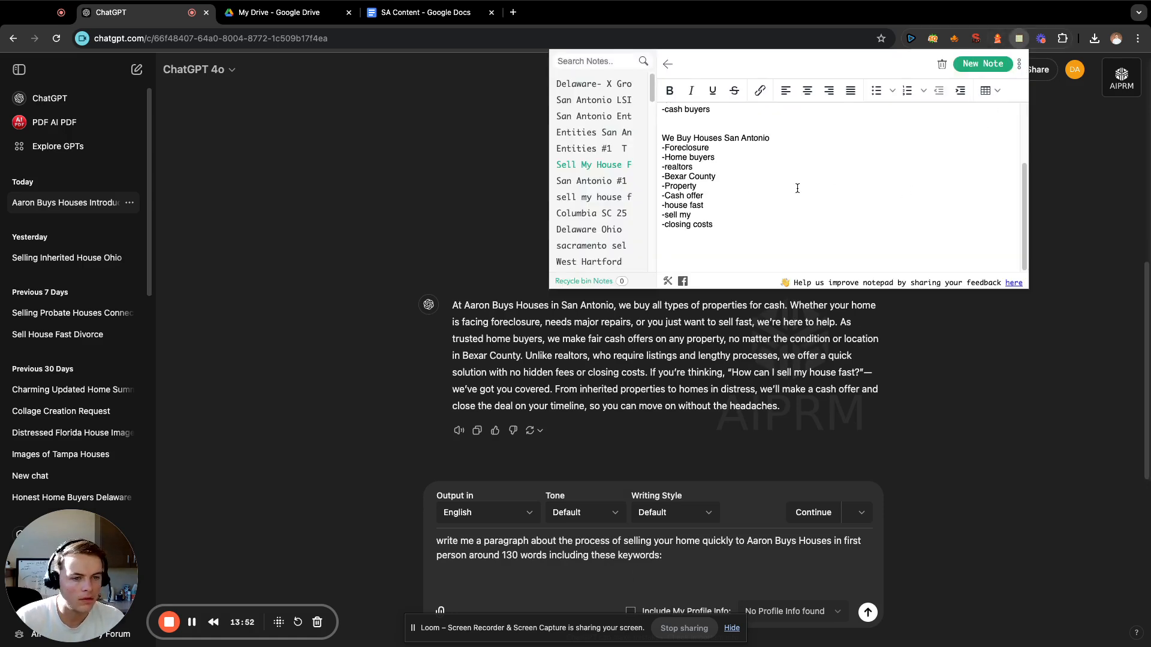
{"action": "left_click", "coordinate": [599, 150]}
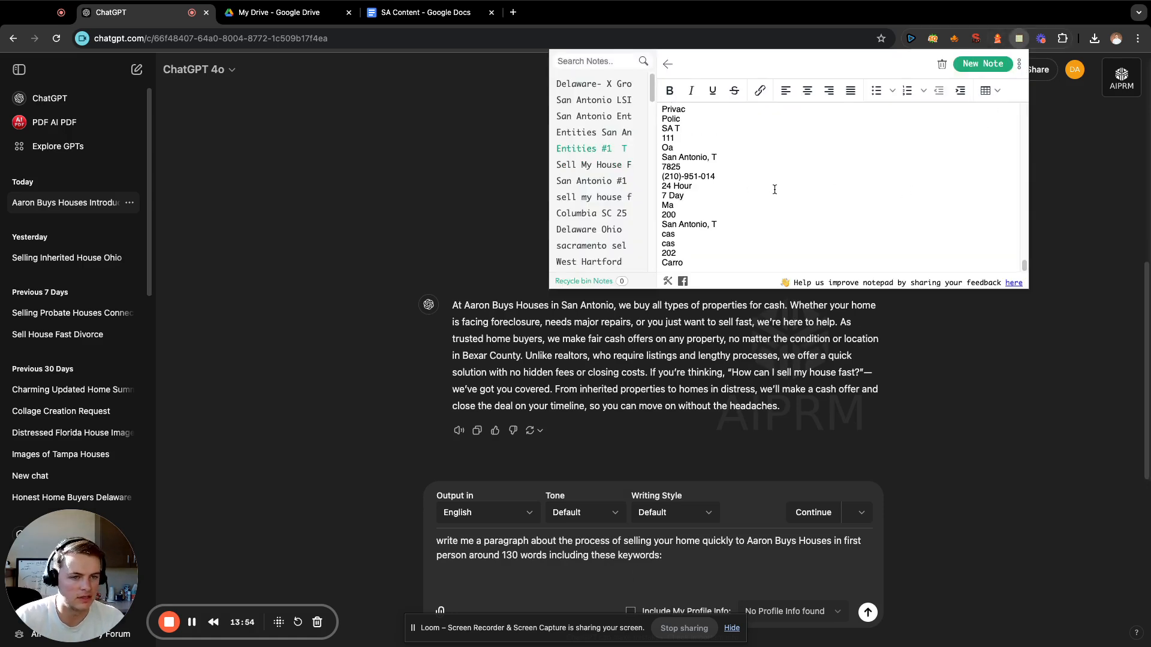
{"action": "scroll", "coordinate": [774, 190], "scroll_direction": "down", "scroll_amount": 10}
{"action": "scroll", "coordinate": [774, 189], "scroll_direction": "up", "scroll_amount": 10}
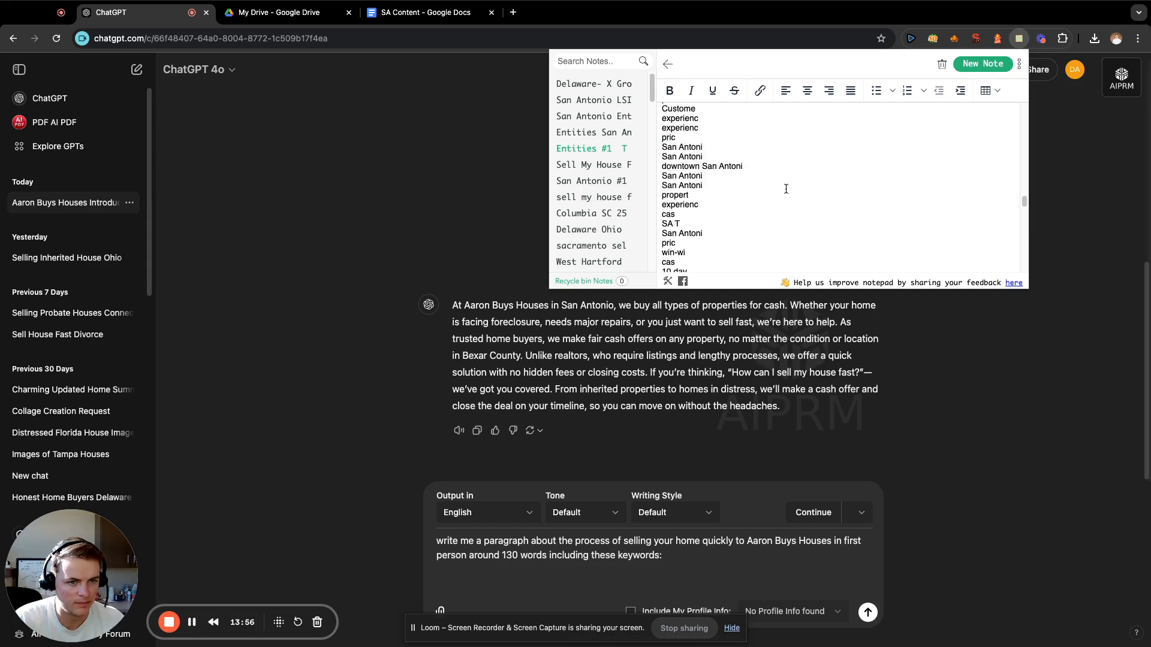
{"action": "scroll", "coordinate": [786, 188], "scroll_direction": "up", "scroll_amount": 5}
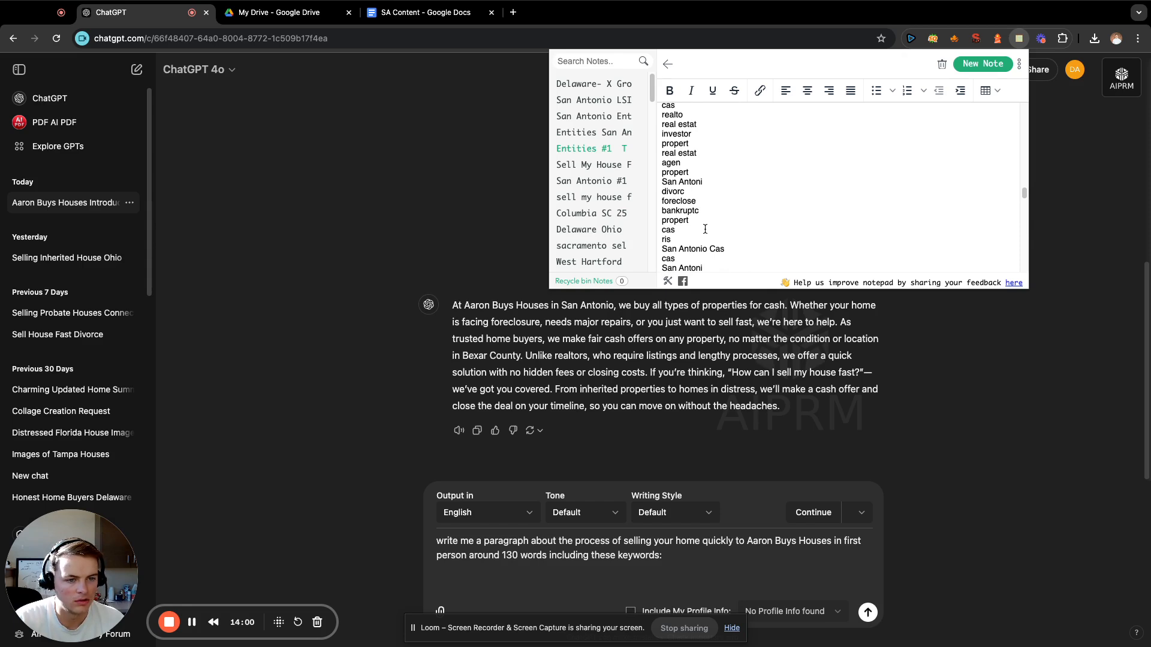
{"action": "left_click_drag", "start_coordinate": [702, 231], "coordinate": [665, 154]}
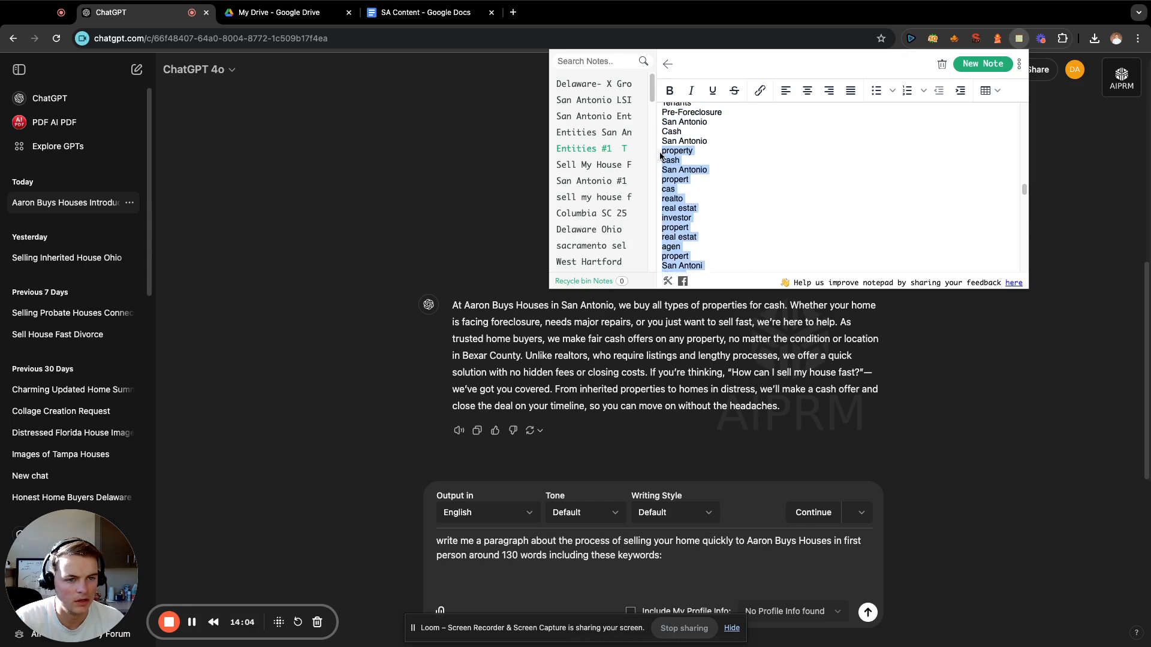
Paste the copied entity terms below the selling-process prompt and send it.
{"action": "left_click", "coordinate": [645, 585]}
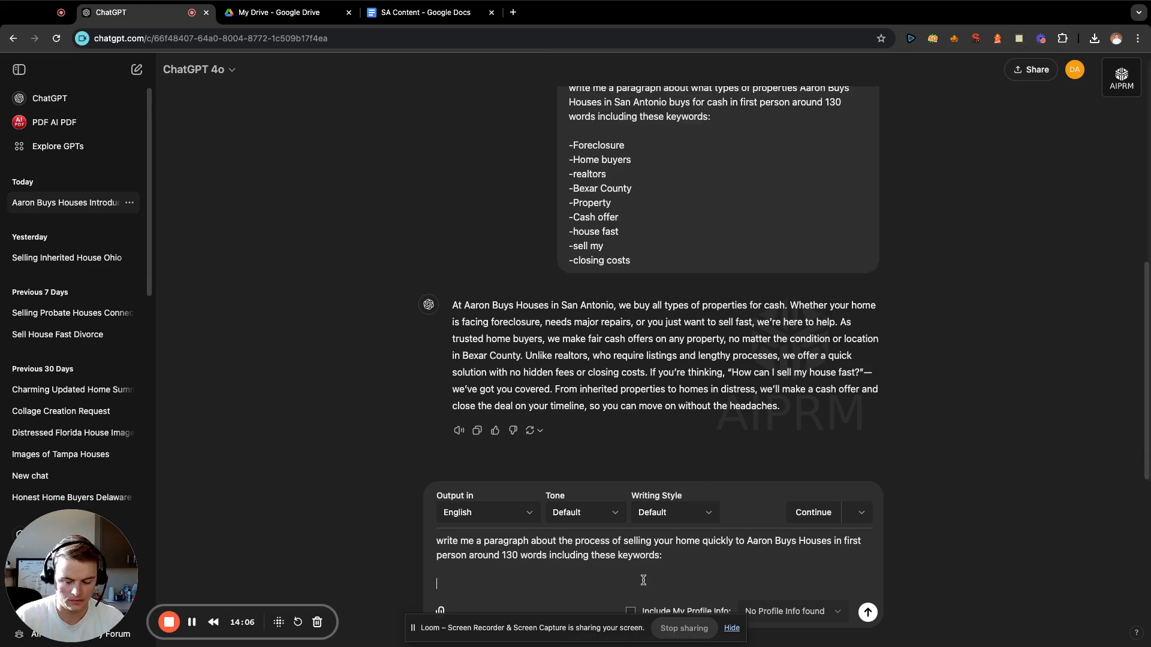
{"action": "type", "text": "property cash San Antonio propert cas realto real estat investor propert real estat agen propert San Antoni divorc foreclose bankruptc propert cas"}
{"action": "key", "text": "Return"}
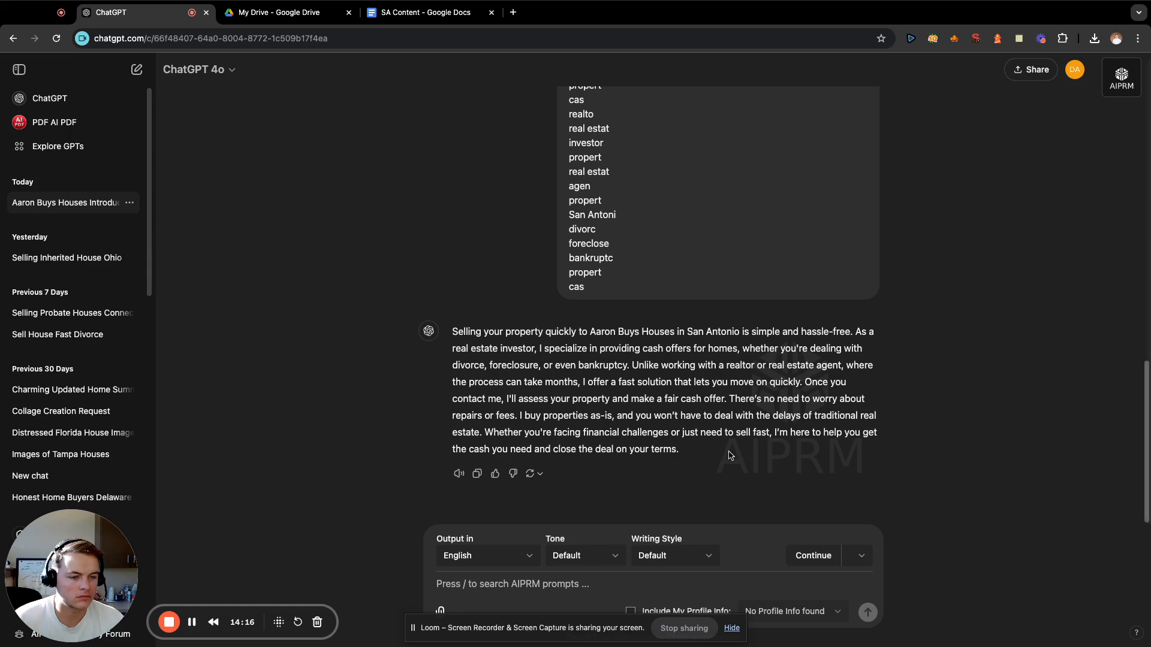
Copy the generated selling-process paragraph into the SA Content document in Google Docs, below the property-types paragraph.
{"action": "left_click_drag", "start_coordinate": [686, 449], "coordinate": [462, 342]}
{"action": "key", "text": "super+c"}
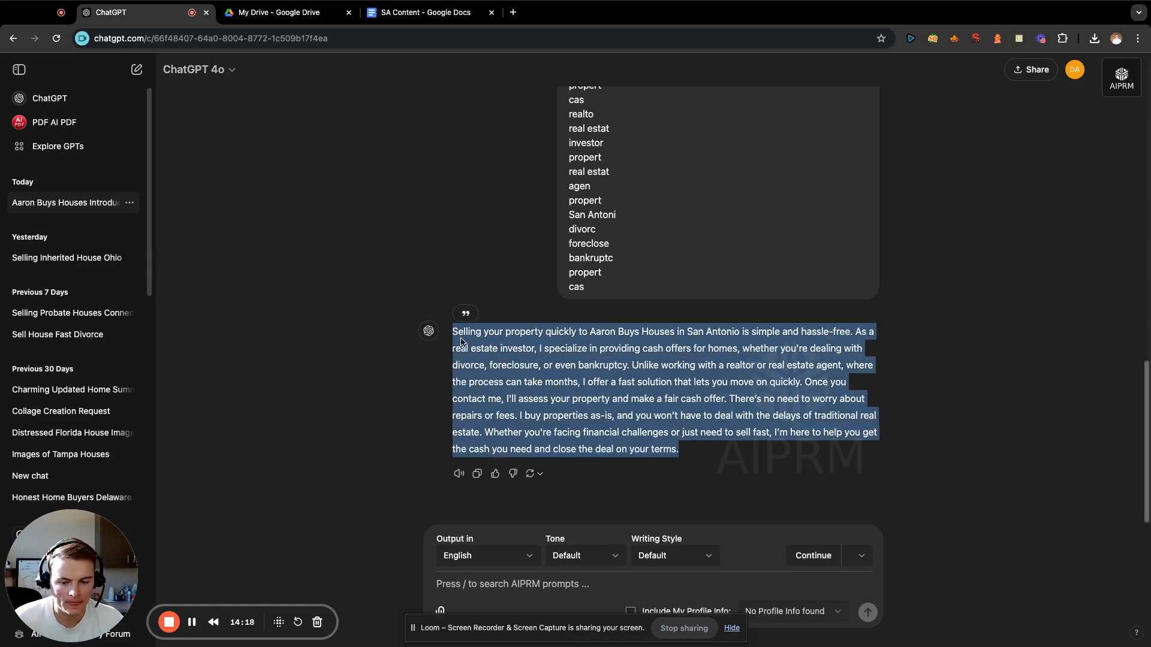
{"action": "left_click", "coordinate": [568, 397]}
{"action": "left_click", "coordinate": [426, 12]}
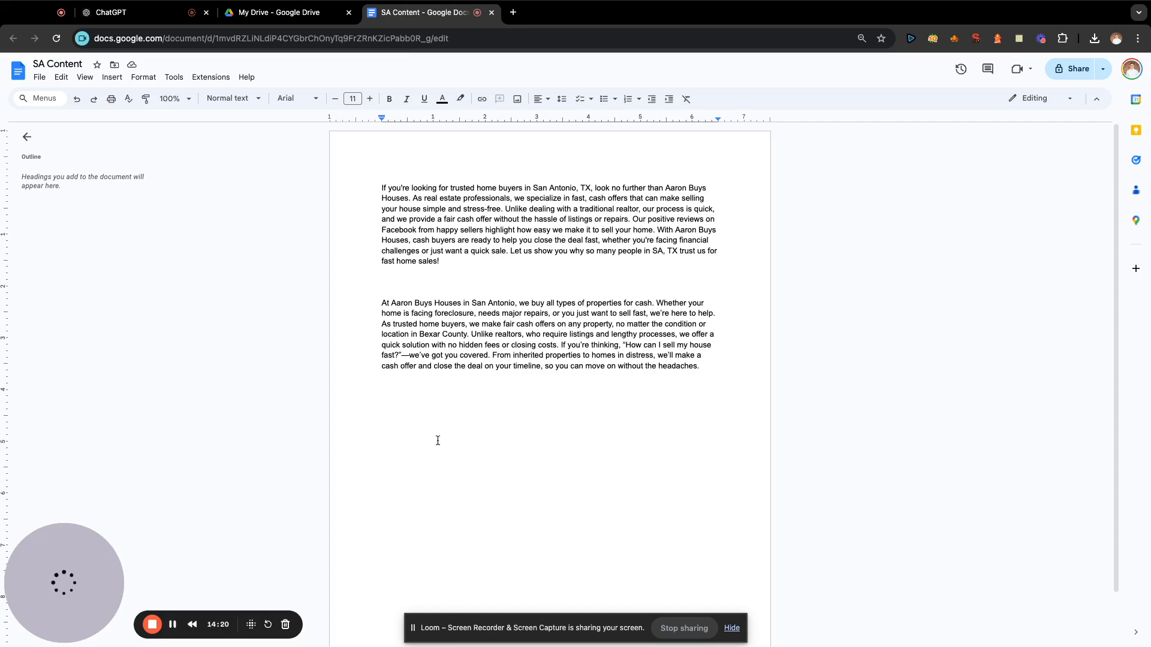
{"action": "key", "text": "super+v"}
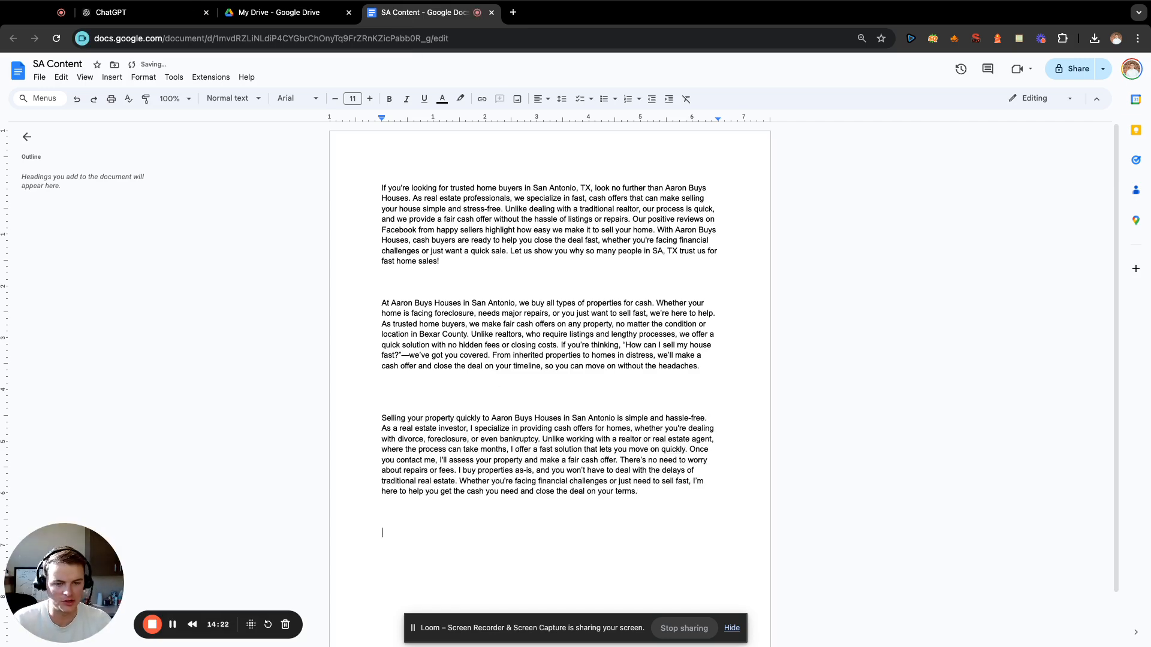
Switch back to ChatGPT and start a new prompt with "write me a paragraph in first person about".
{"action": "left_click", "coordinate": [135, 8]}
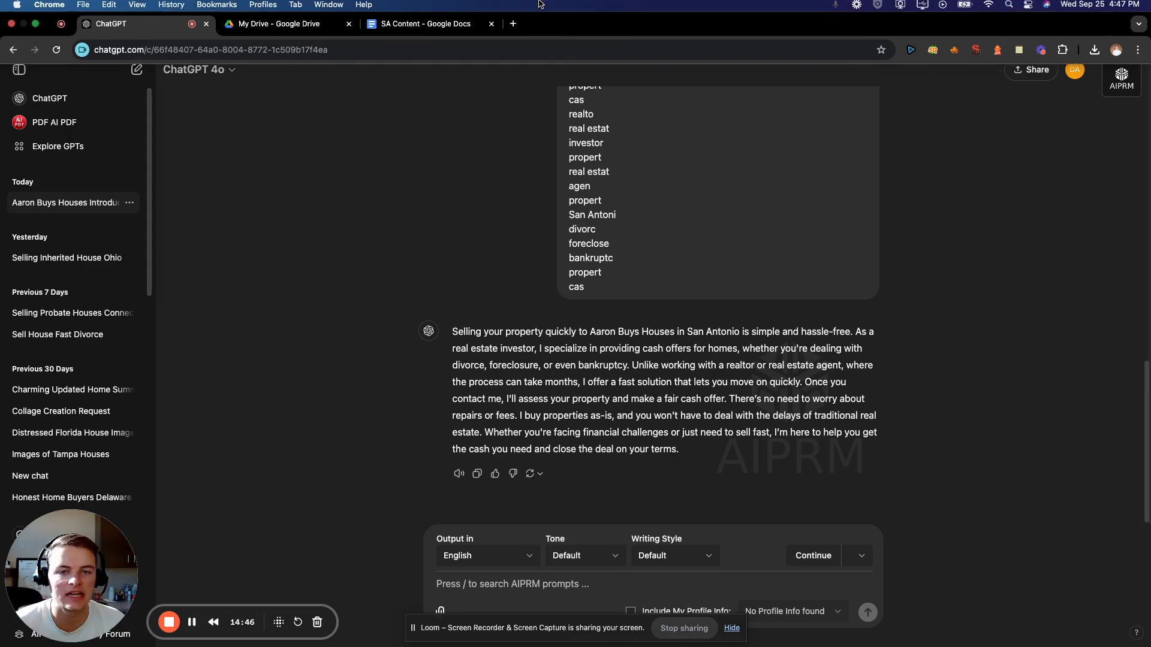
{"action": "left_click", "coordinate": [594, 586]}
{"action": "type", "text": "write me "}
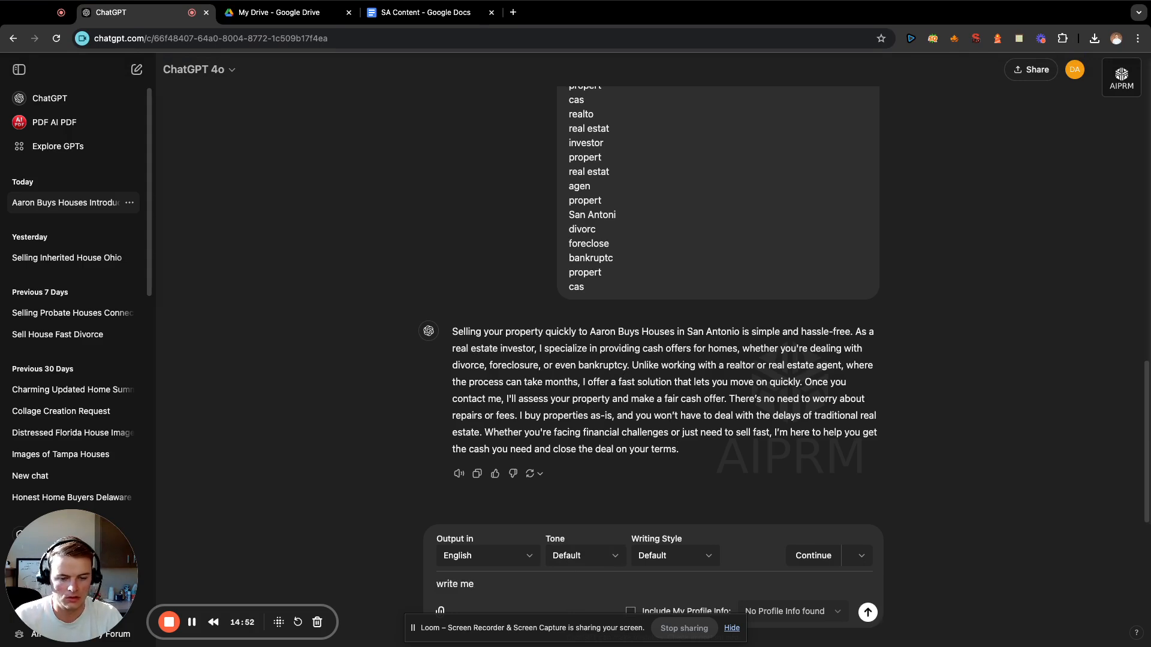
{"action": "type", "text": "a parag"}
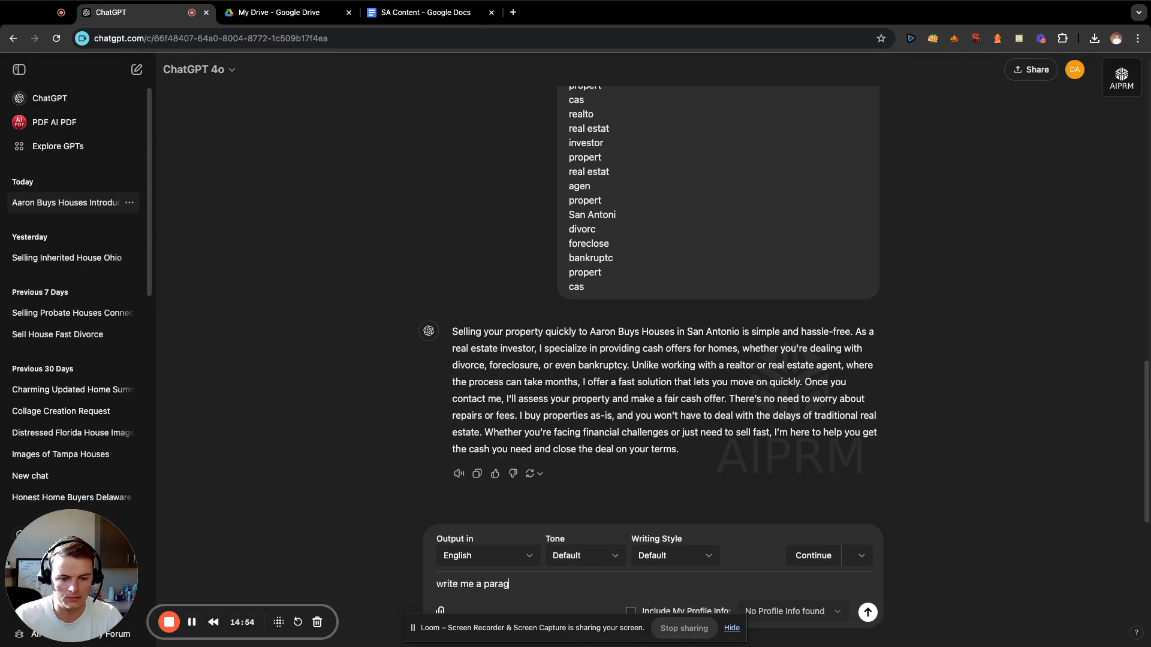
{"action": "type", "text": "raph in first person "}
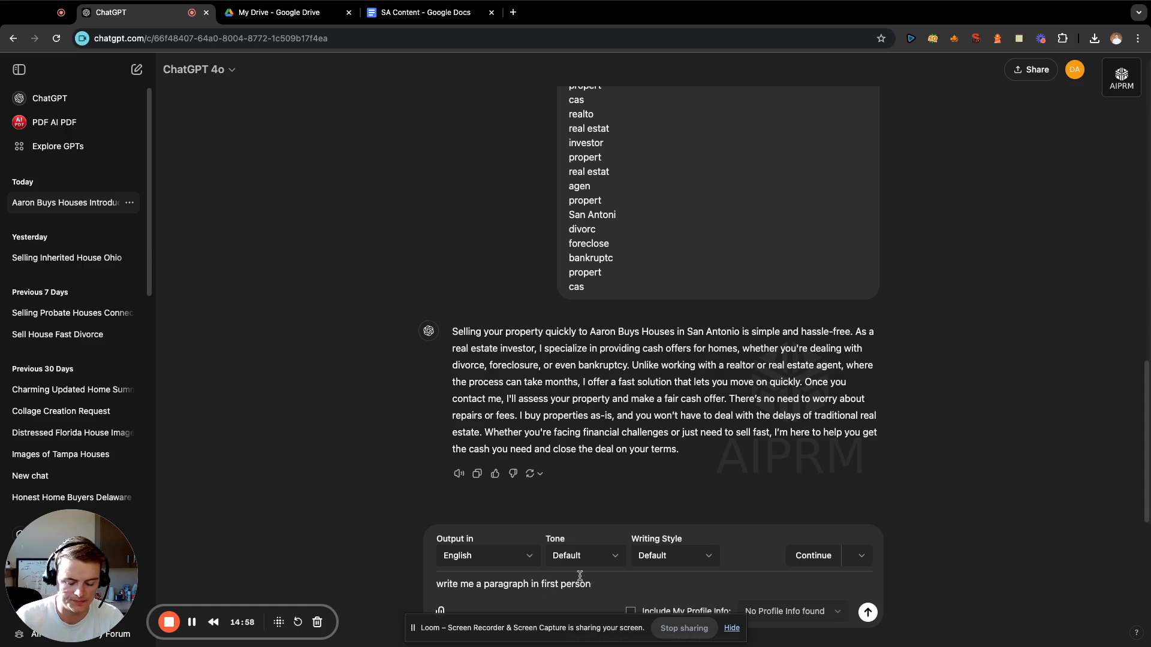
{"action": "type", "text": "about "}
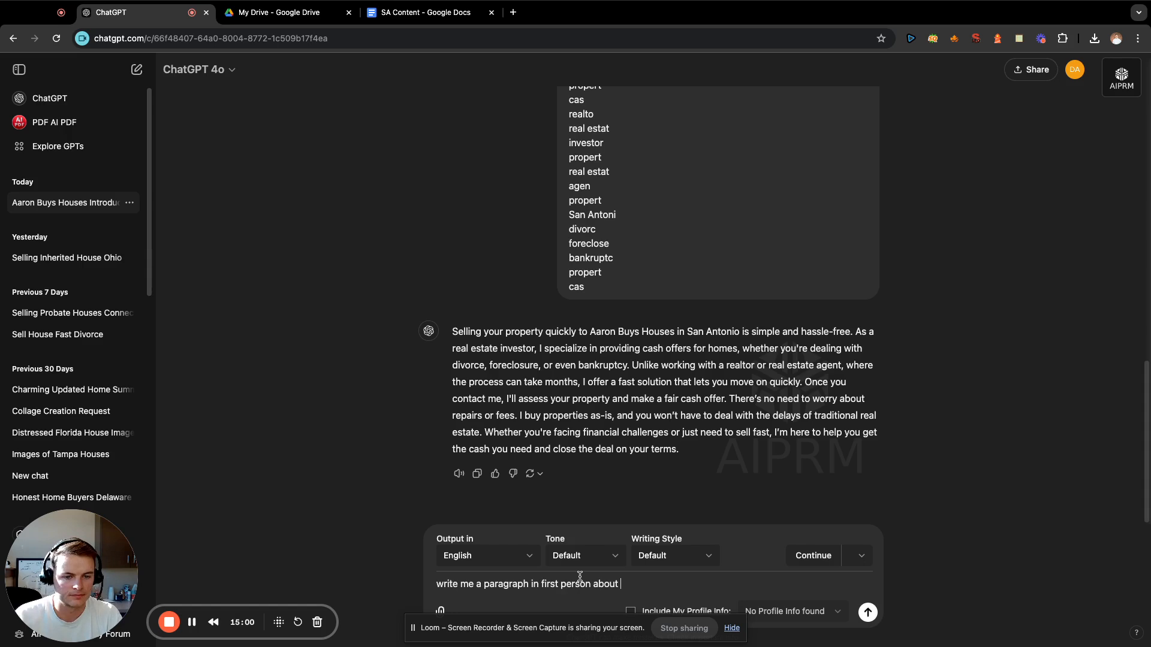
{"action": "type", "text": "who to "}
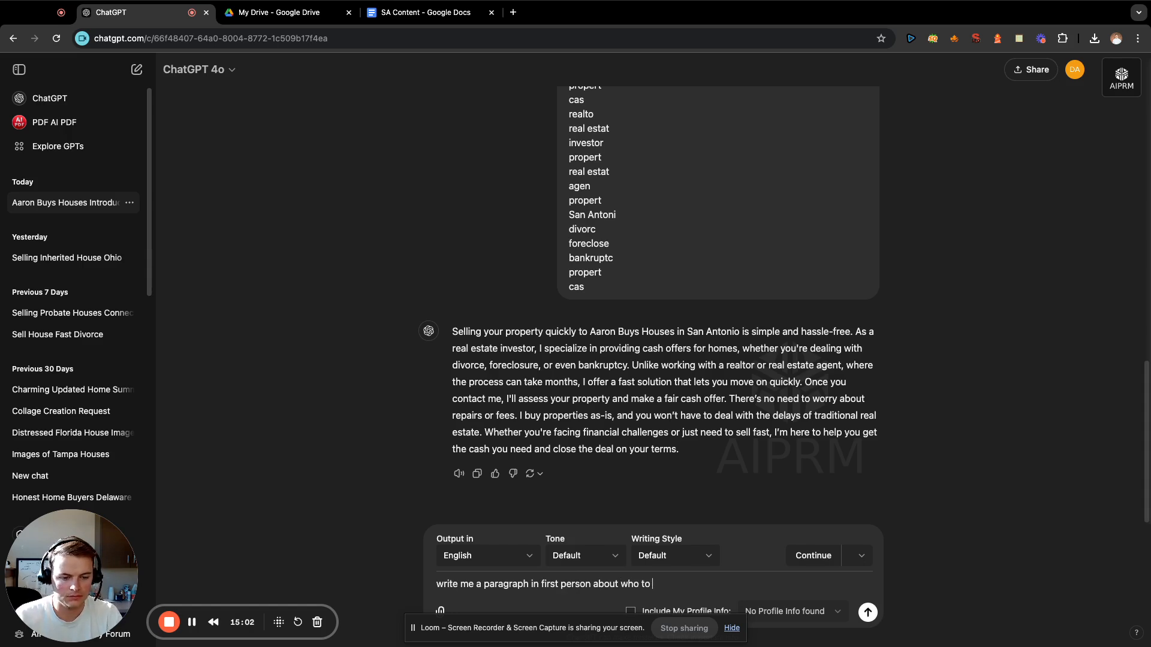
{"action": "type", "text": "look for when "}
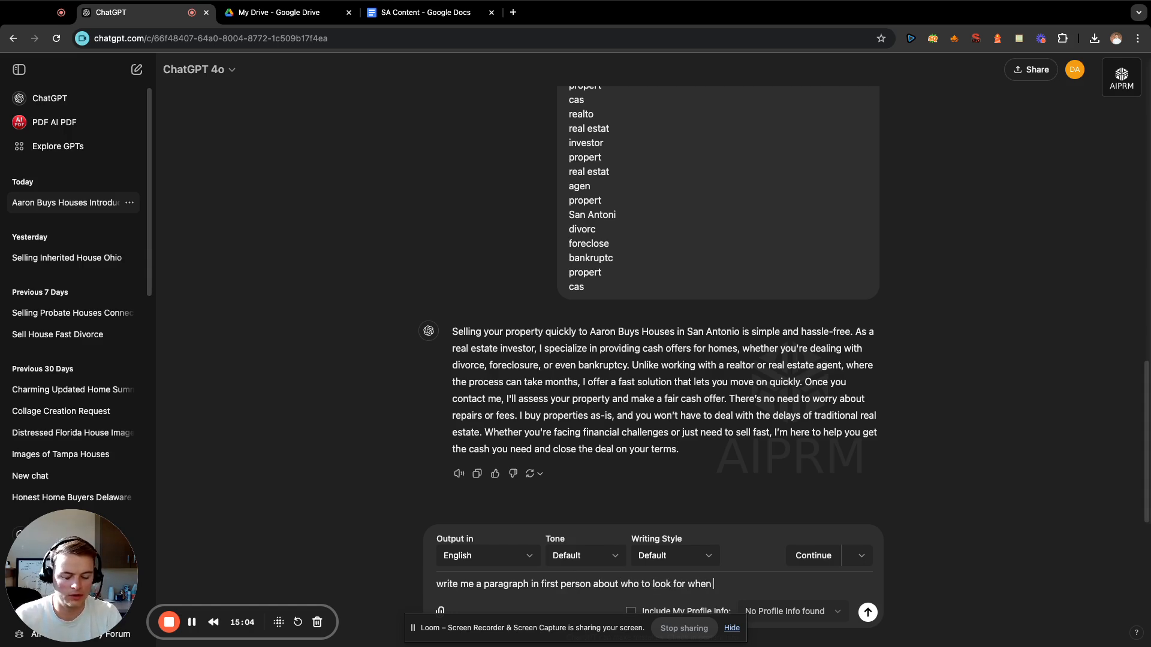
{"action": "type", "text": "wanting to sell you"}
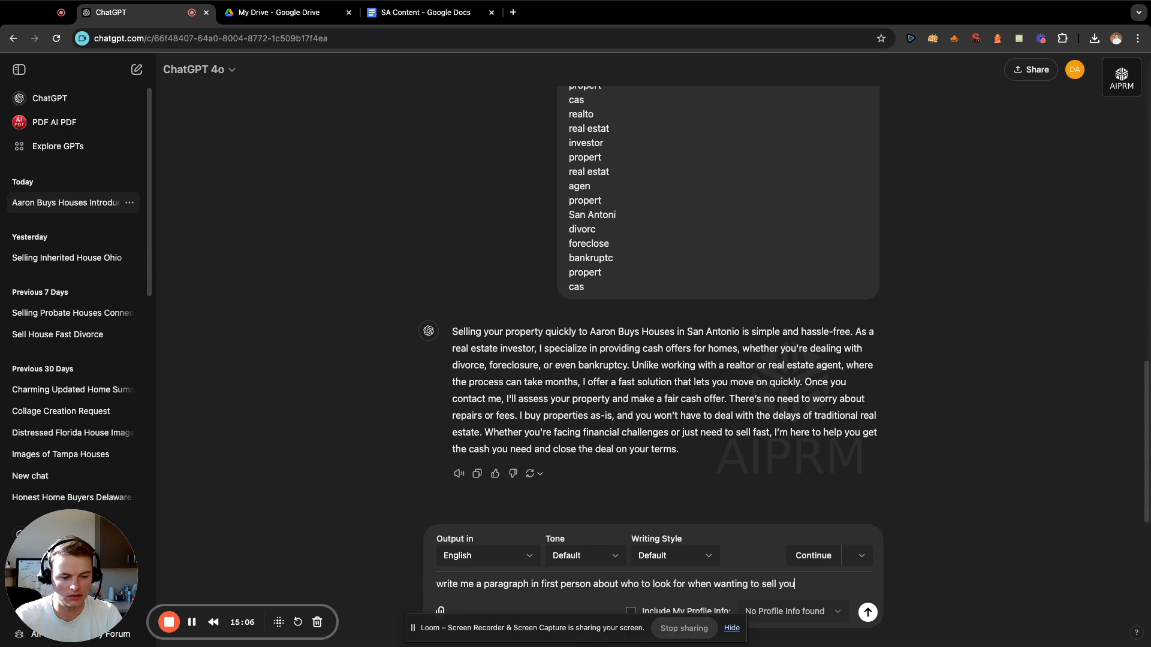
{"action": "type", "text": "r house fast i"}
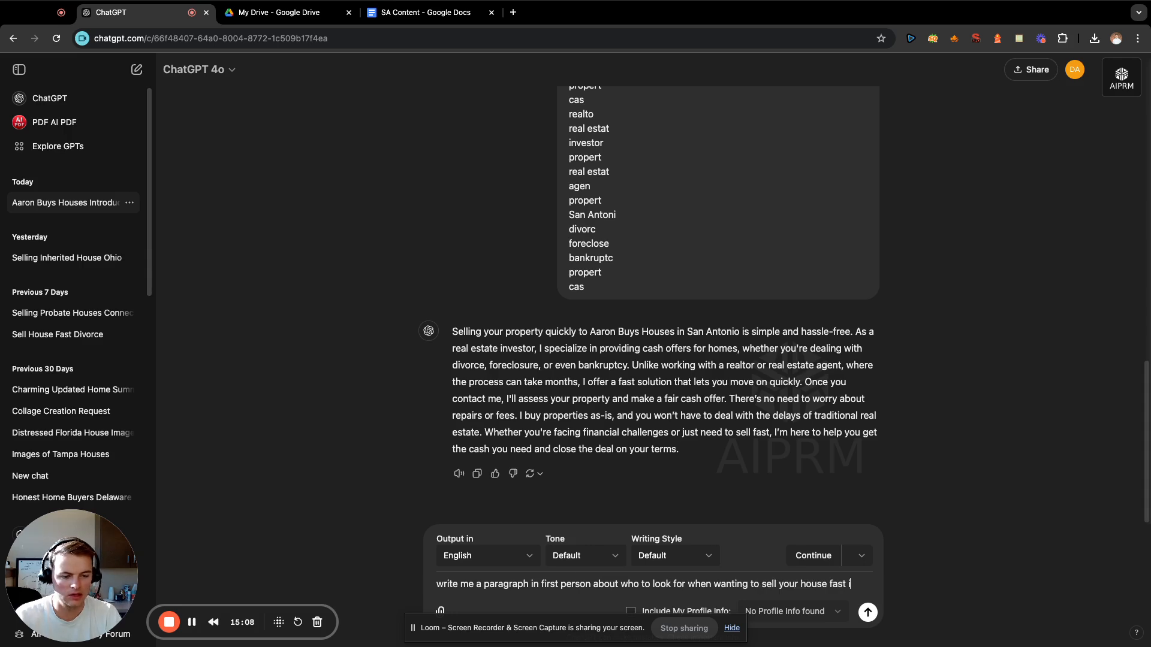
{"action": "type", "text": "n San Antonio "}
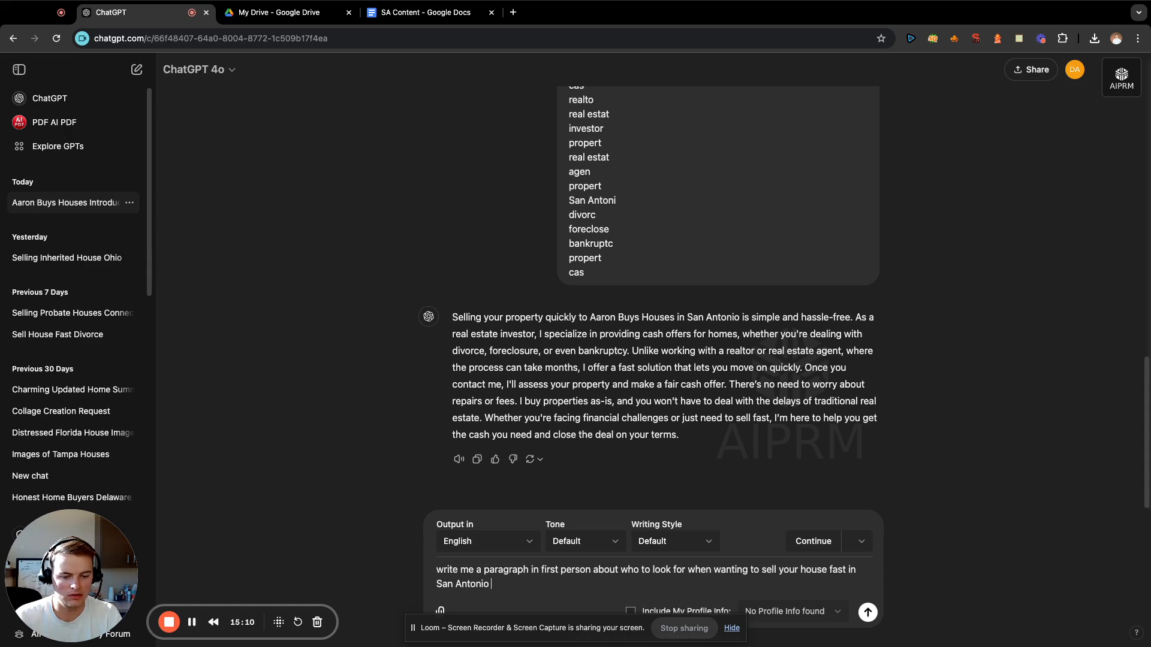
{"action": "type", "text": "including these keyw"}
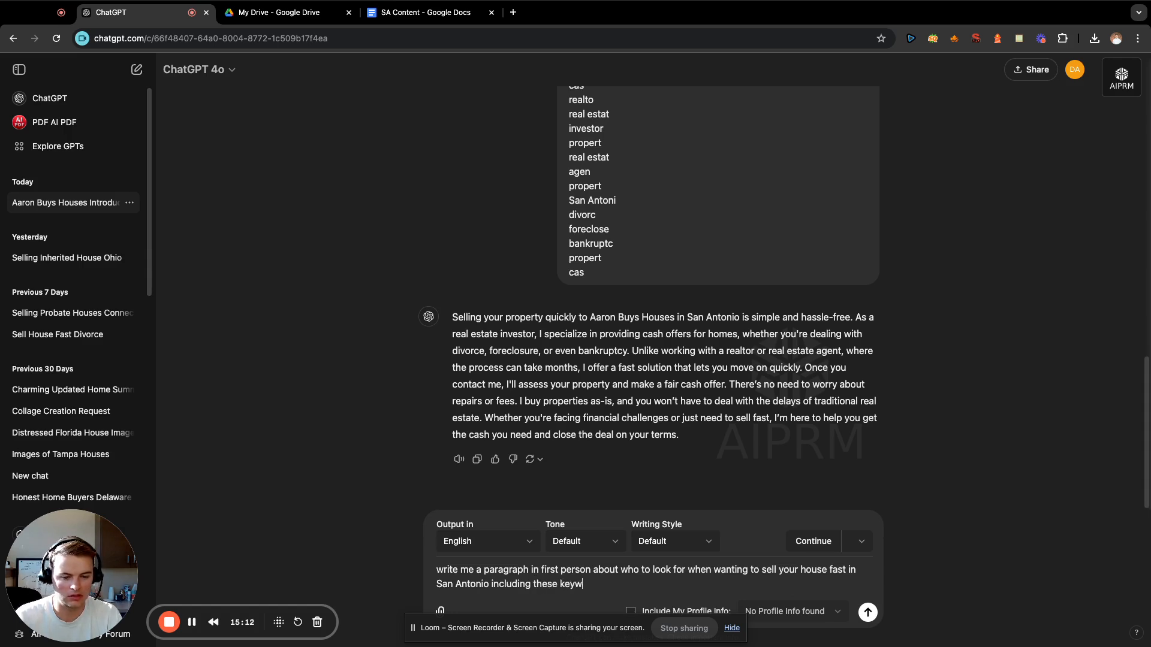
{"action": "type", "text": "ords:"}
End the prompt with "including these keywords:" and leave a blank line before the list.
{"action": "key", "text": "shift+Return"}
{"action": "key", "text": "shift+Return"}
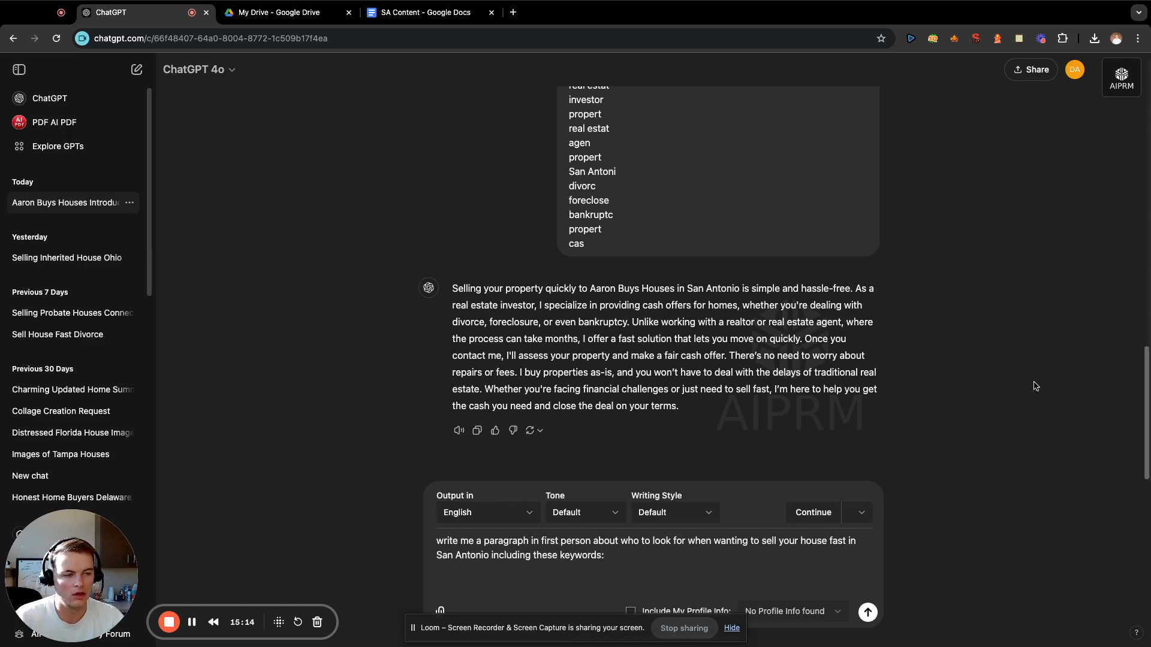
Find and copy the run of terms from "cash" through "fair deal" in the saved Entities #1 note.
{"action": "left_click", "coordinate": [1018, 38]}
{"action": "scroll", "coordinate": [772, 170], "scroll_direction": "down", "scroll_amount": 3}
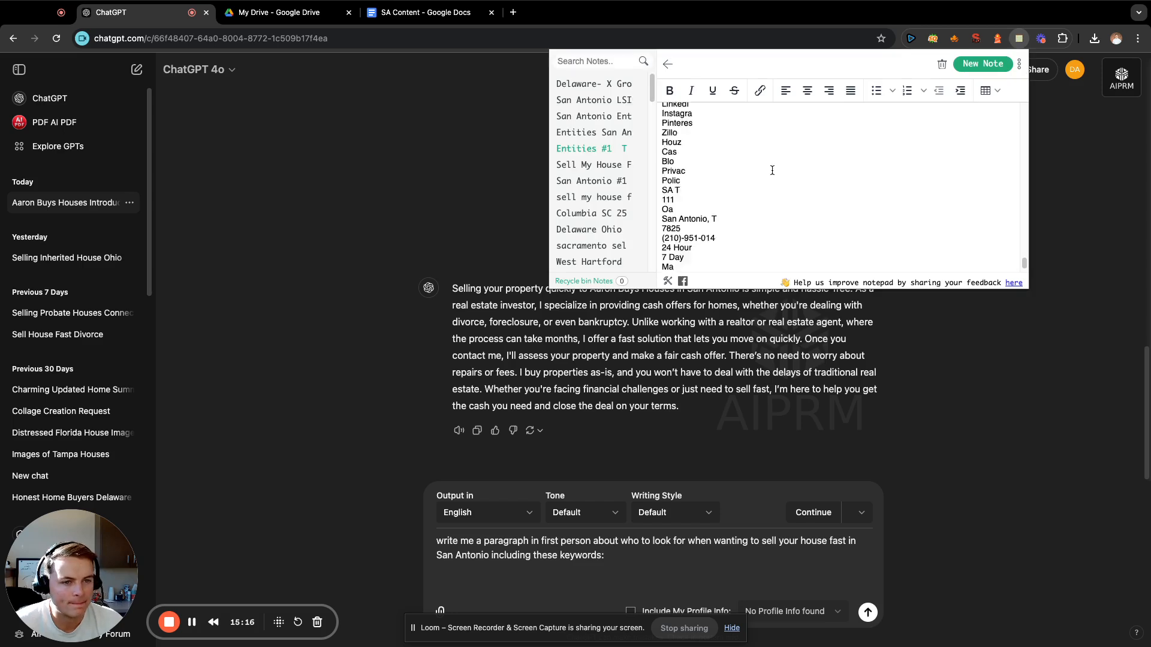
{"action": "scroll", "coordinate": [771, 170], "scroll_direction": "up", "scroll_amount": 5}
{"action": "scroll", "coordinate": [771, 171], "scroll_direction": "up", "scroll_amount": 5}
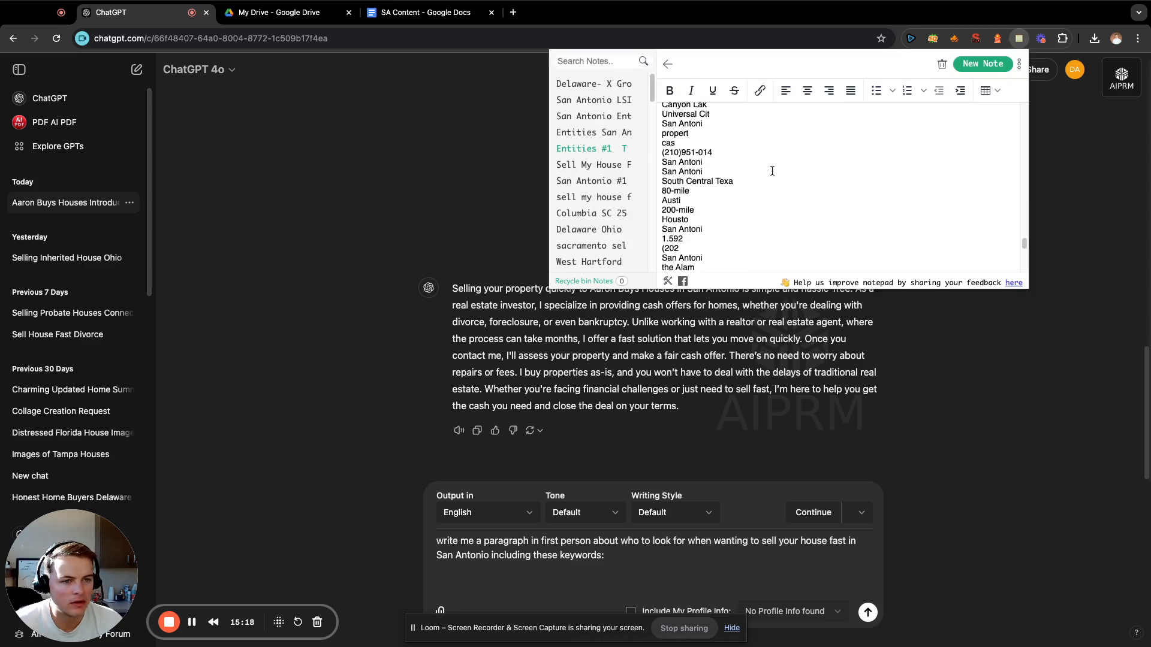
{"action": "scroll", "coordinate": [771, 171], "scroll_direction": "up", "scroll_amount": 5}
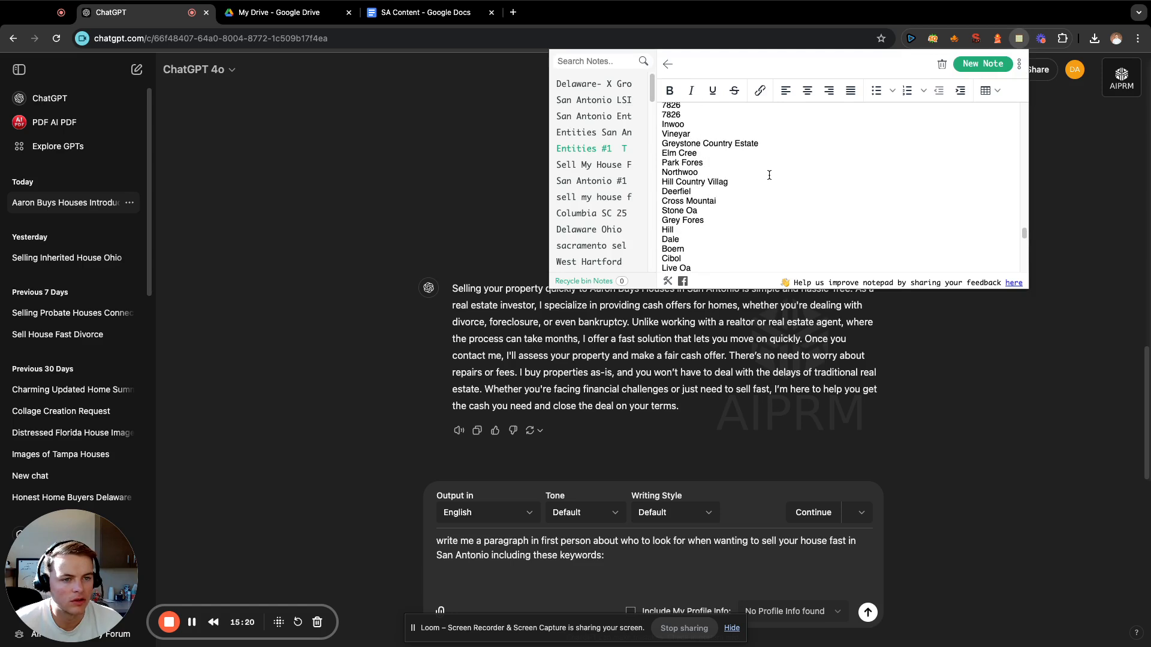
{"action": "scroll", "coordinate": [770, 175], "scroll_direction": "up", "scroll_amount": 5}
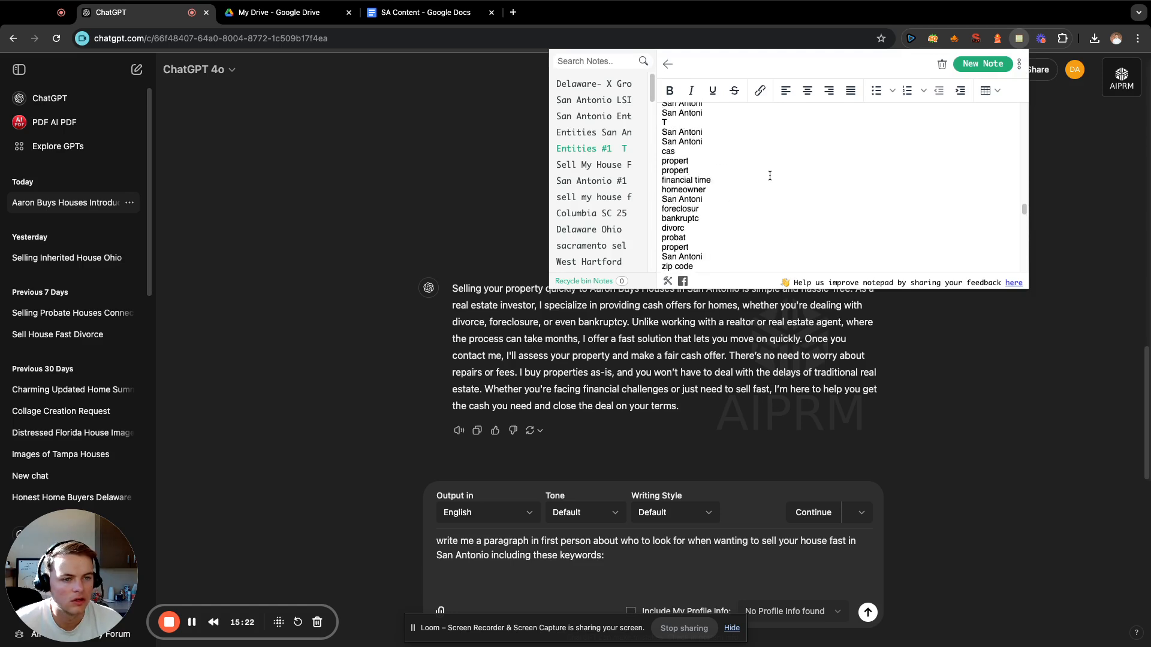
{"action": "scroll", "coordinate": [770, 176], "scroll_direction": "up", "scroll_amount": 5}
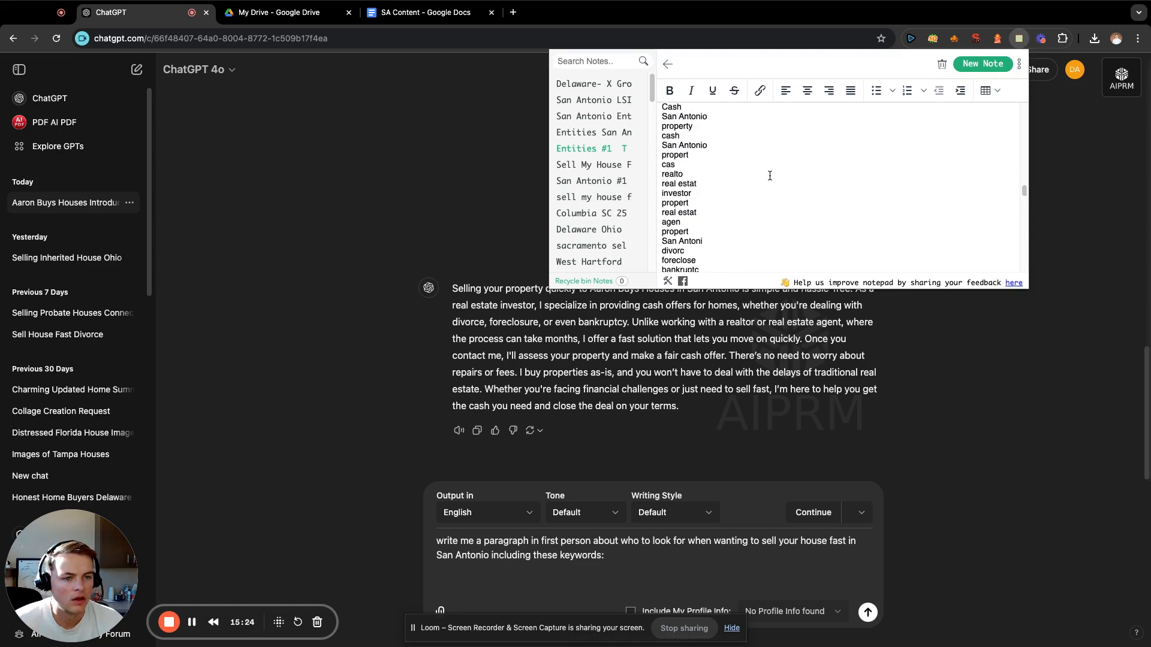
{"action": "scroll", "coordinate": [770, 176], "scroll_direction": "up", "scroll_amount": 3}
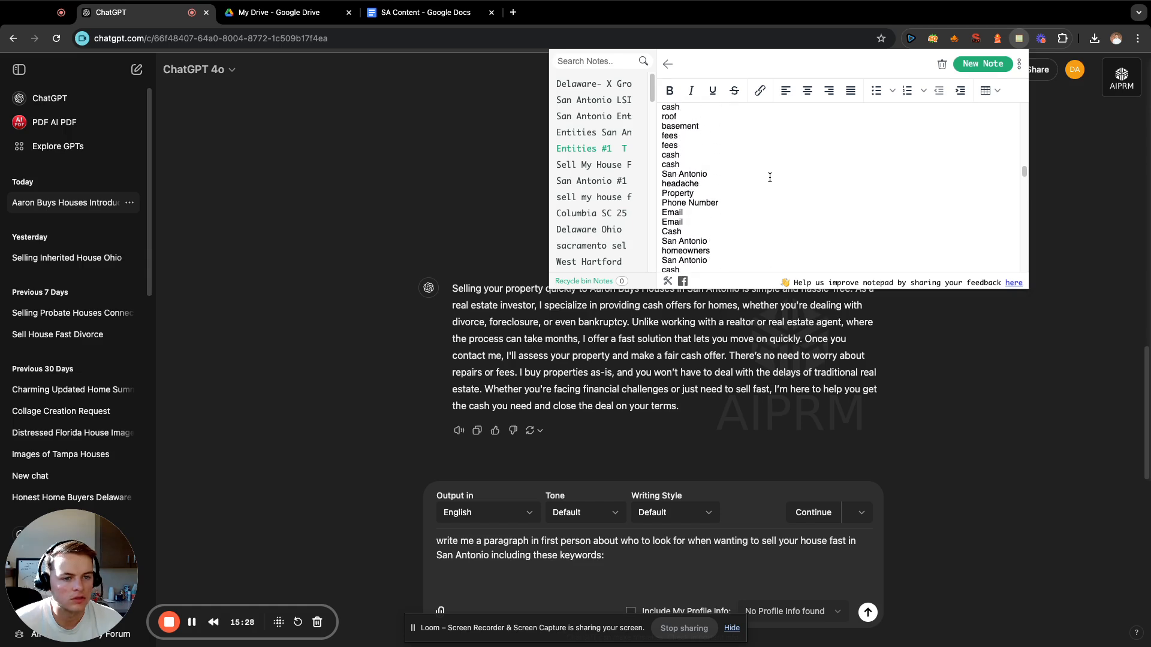
{"action": "scroll", "coordinate": [770, 178], "scroll_direction": "up", "scroll_amount": 1}
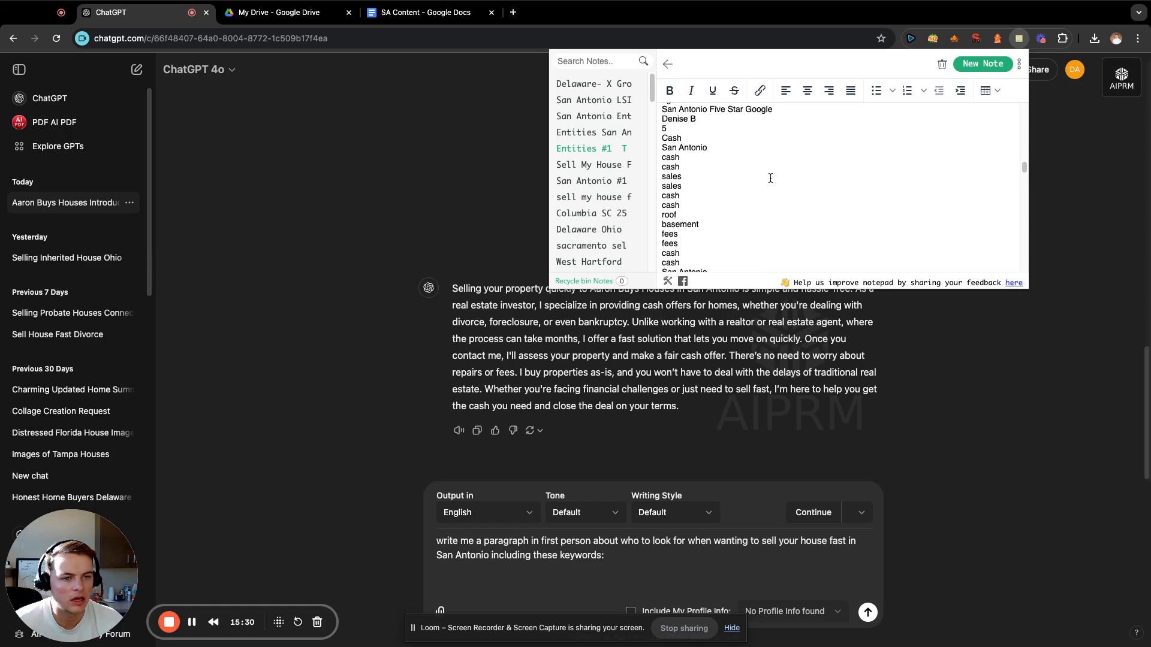
{"action": "scroll", "coordinate": [770, 178], "scroll_direction": "up", "scroll_amount": 5}
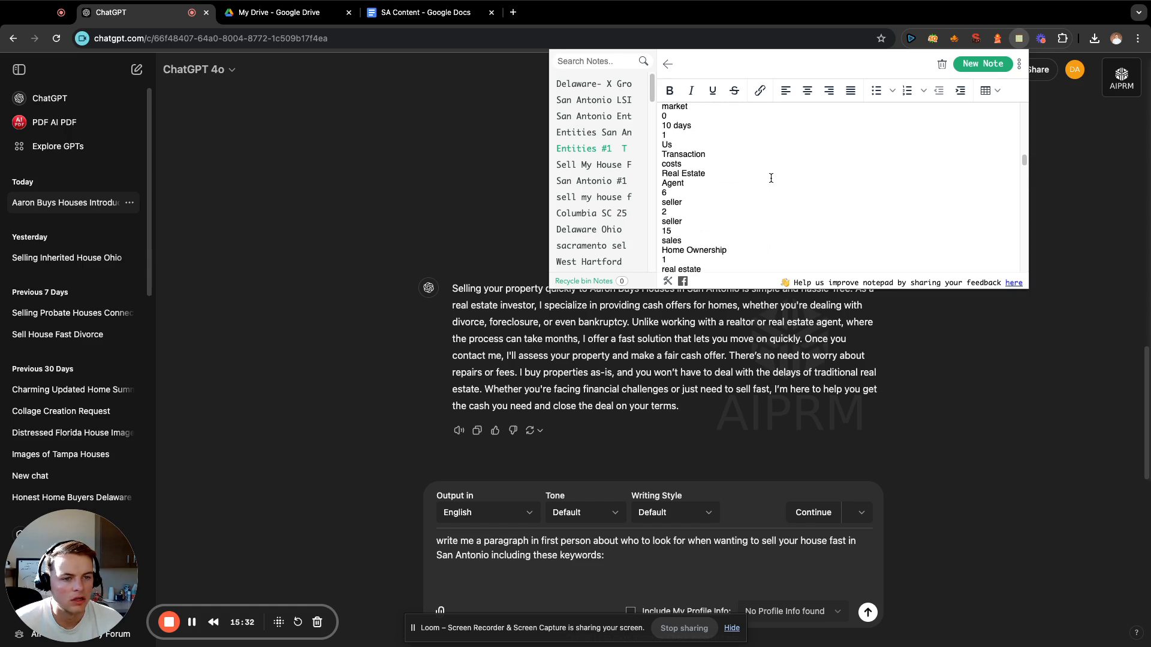
{"action": "scroll", "coordinate": [771, 178], "scroll_direction": "up", "scroll_amount": 3}
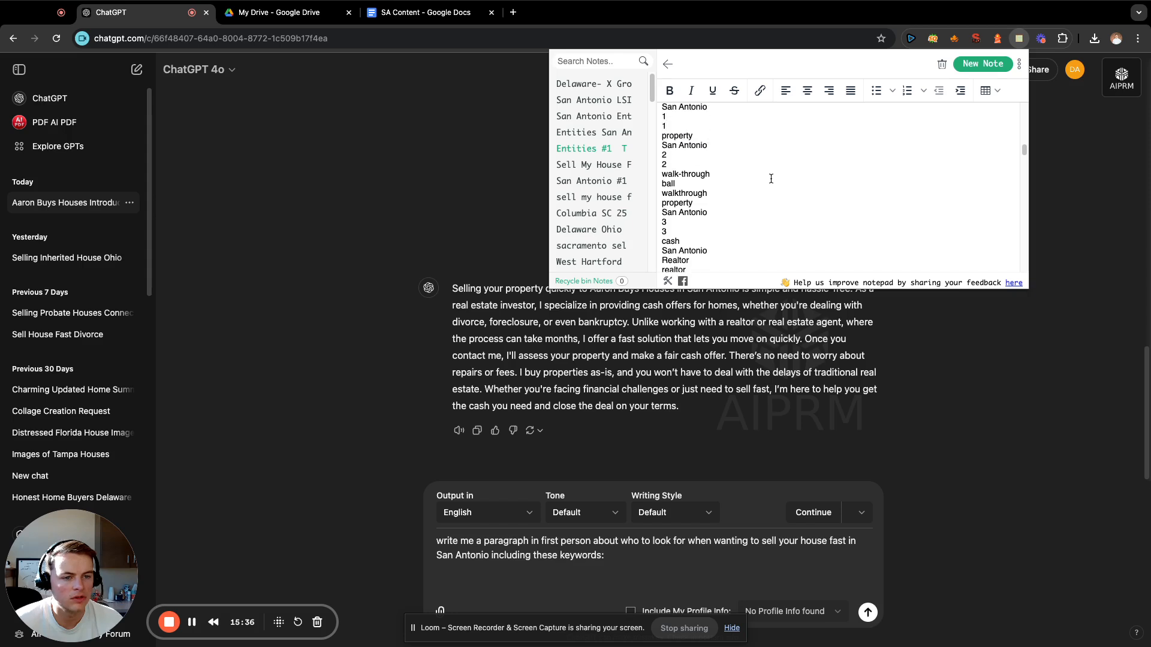
{"action": "scroll", "coordinate": [770, 179], "scroll_direction": "down", "scroll_amount": 4}
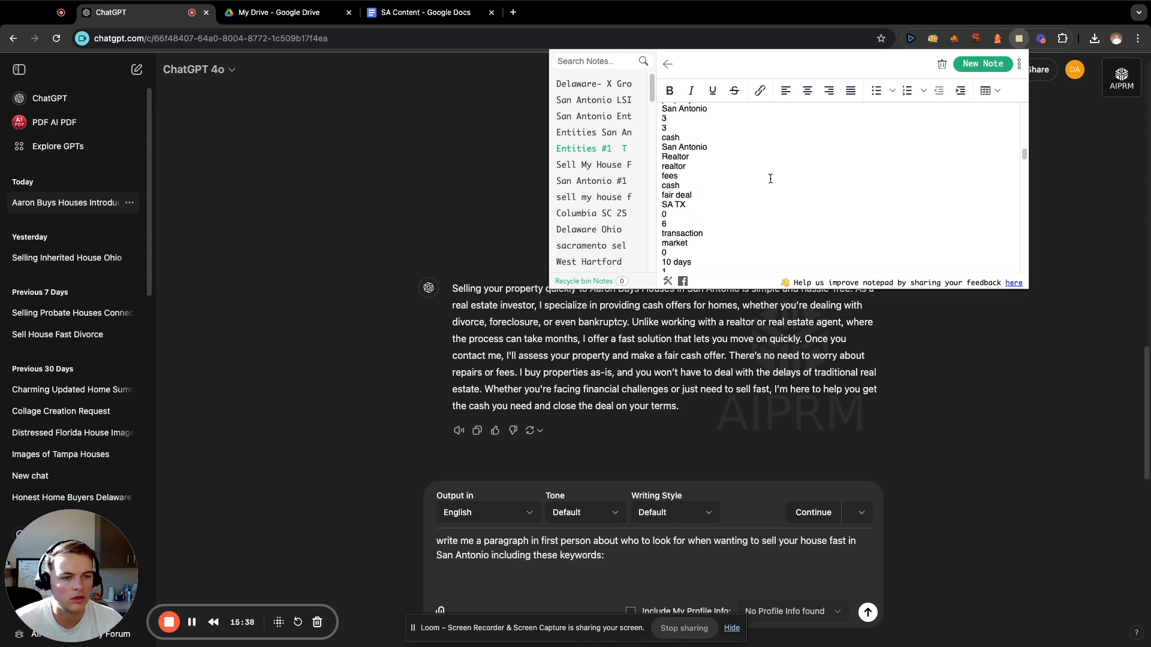
{"action": "left_click_drag", "start_coordinate": [717, 195], "coordinate": [652, 143]}
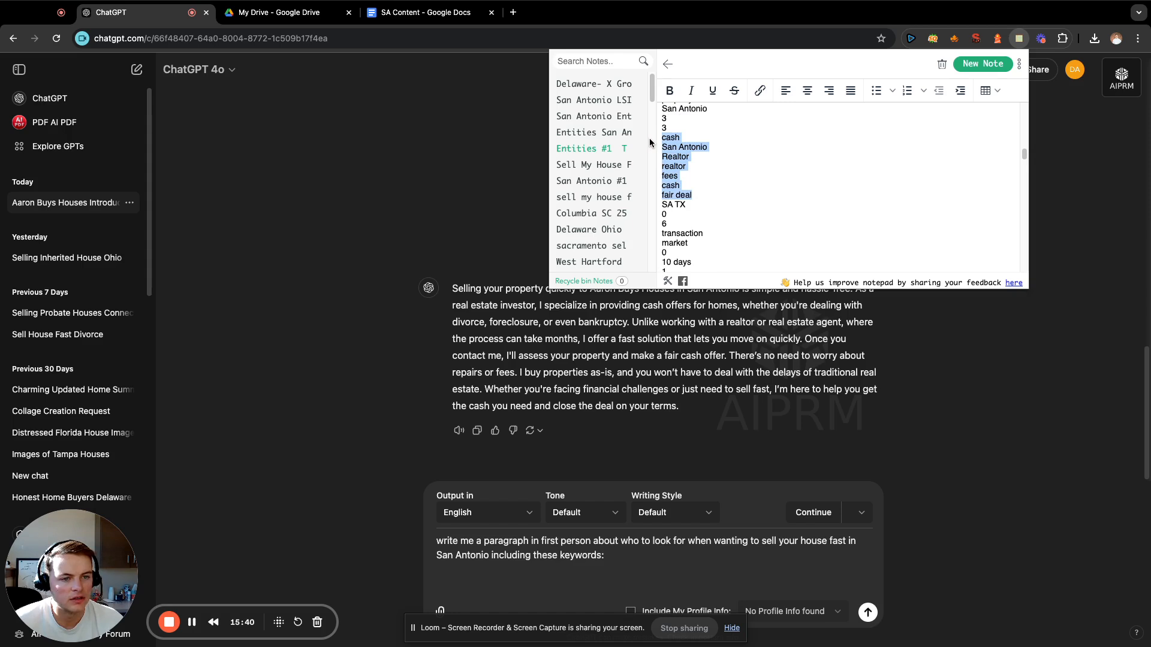
{"action": "key", "text": "ctrl+c"}
Paste the copied terms under the prompt about who to look for when selling fast and send it.
{"action": "left_click", "coordinate": [625, 597]}
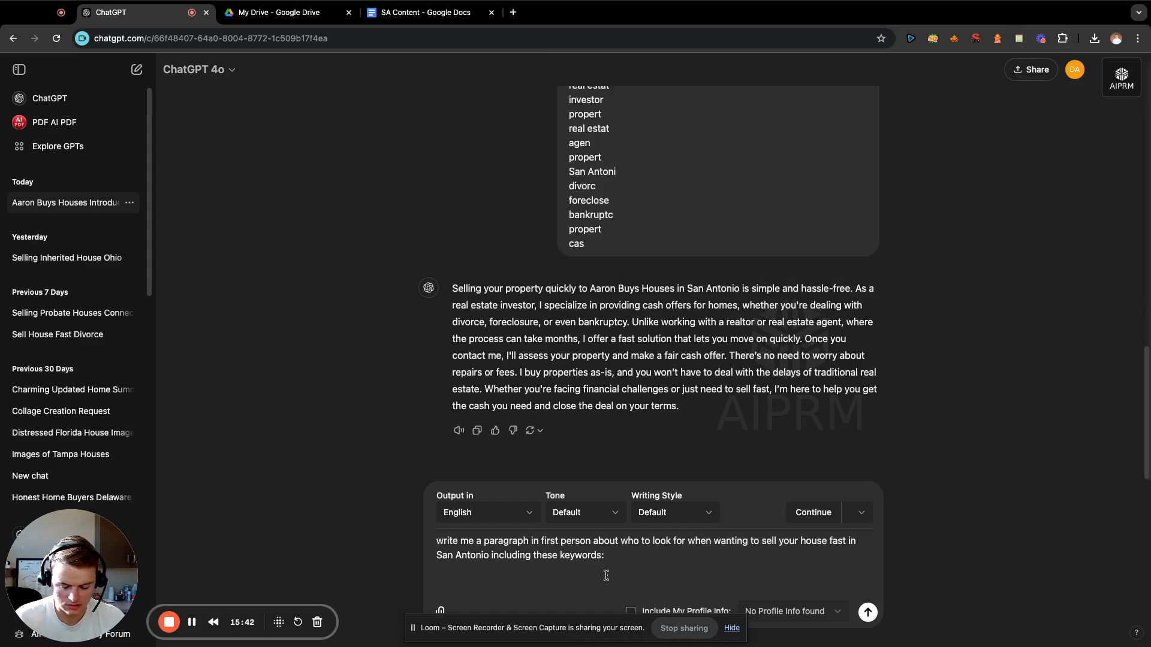
{"action": "key", "text": "ctrl+v"}
{"action": "key", "text": "Return"}
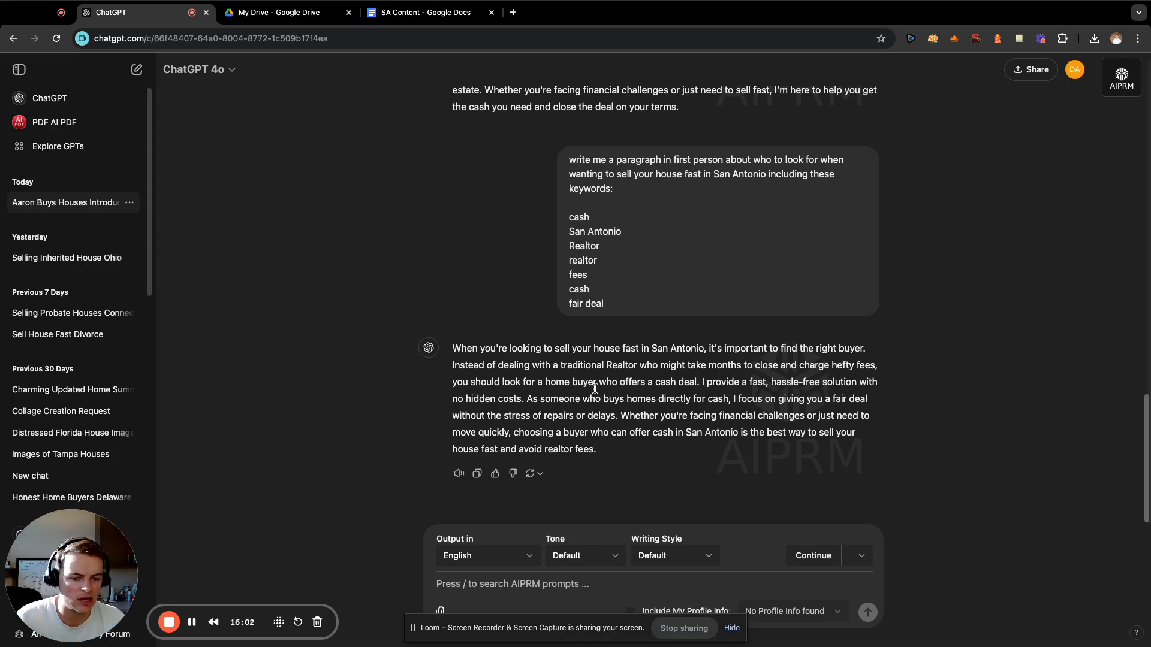
Copy the generated paragraph about who to look for when selling fast into the SA Content document and add blank lines below it.
{"action": "left_click_drag", "start_coordinate": [604, 451], "coordinate": [387, 346]}
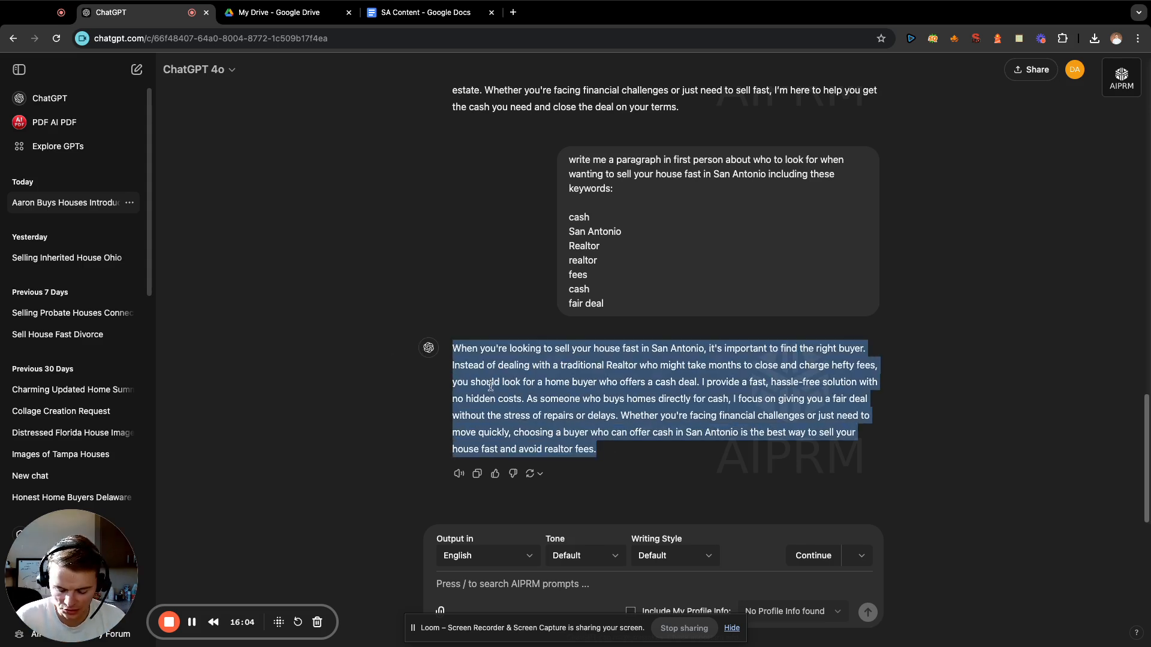
{"action": "left_click", "coordinate": [514, 360]}
{"action": "left_click", "coordinate": [418, 20]}
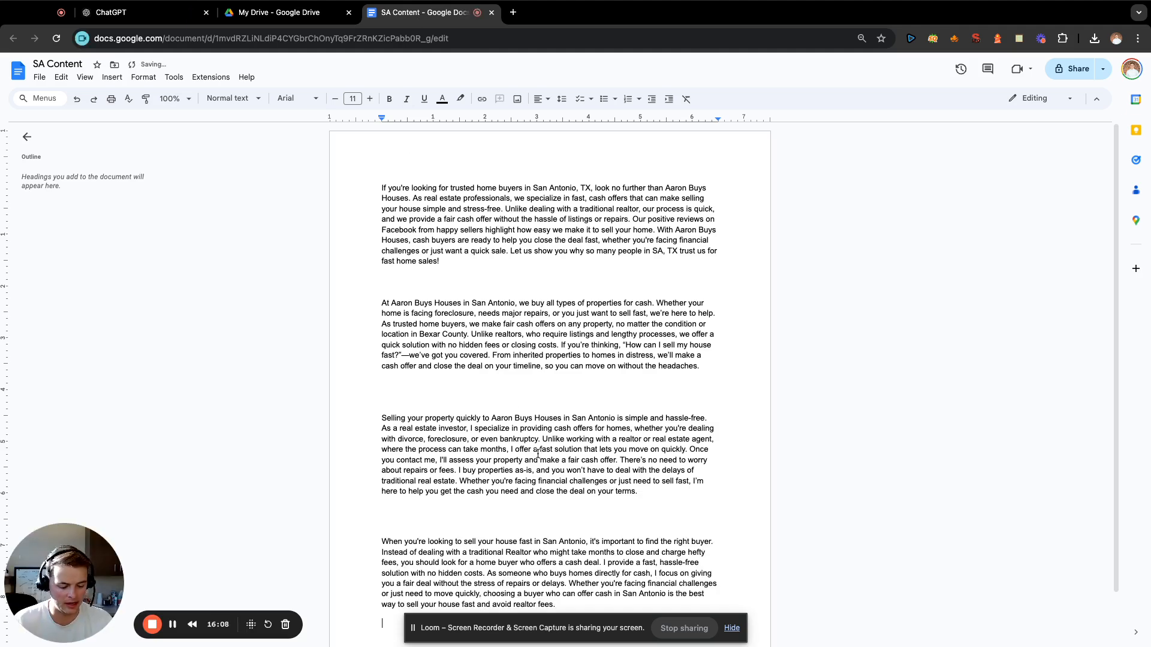
{"action": "scroll", "coordinate": [779, 406], "scroll_direction": "down", "scroll_amount": 2}
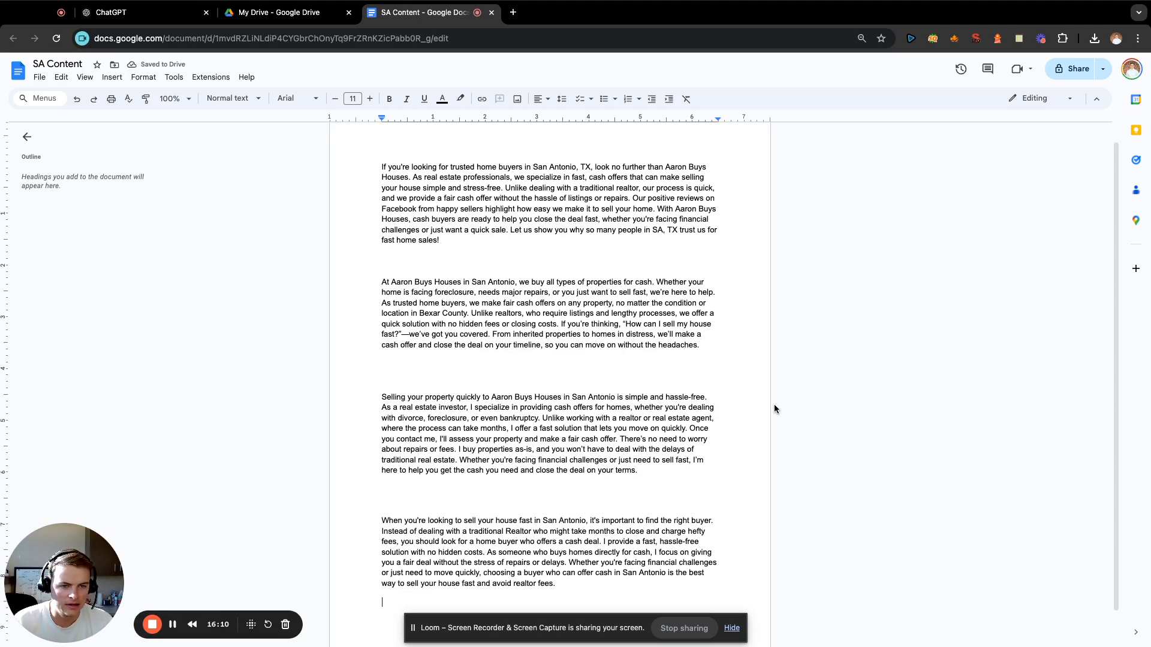
{"action": "key", "text": "Return"}
{"action": "key", "text": "Return"}
{"action": "key", "text": "Return"}
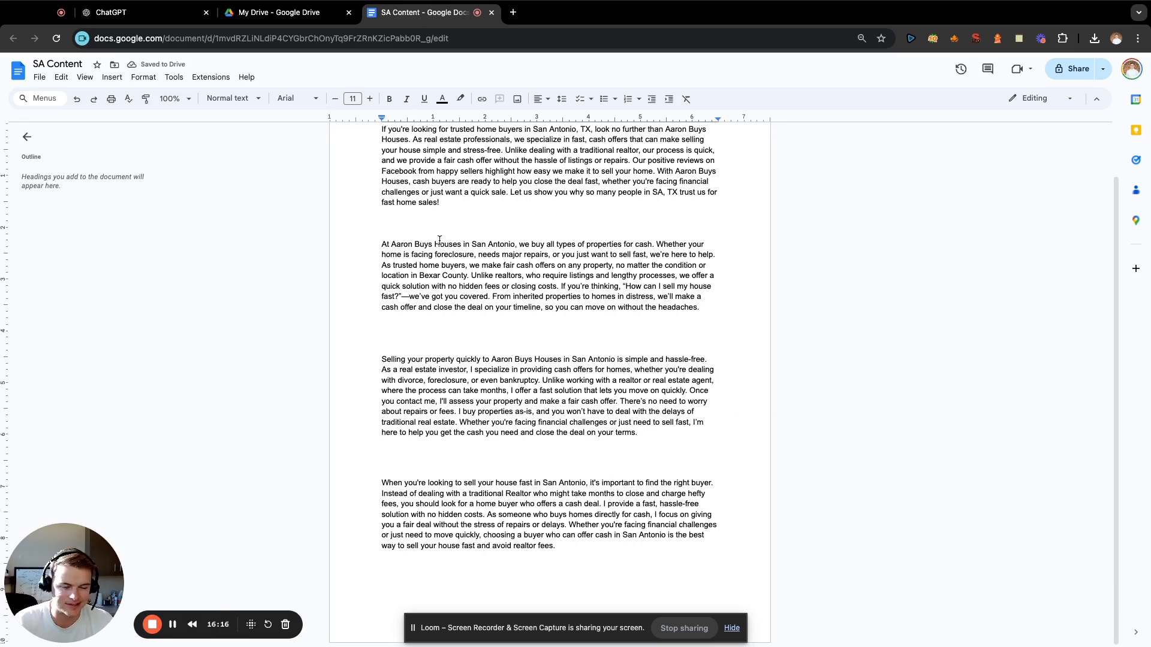
Return to ChatGPT and begin a new prompt with "write me a paragraph in first person about".
{"action": "left_click", "coordinate": [160, 24]}
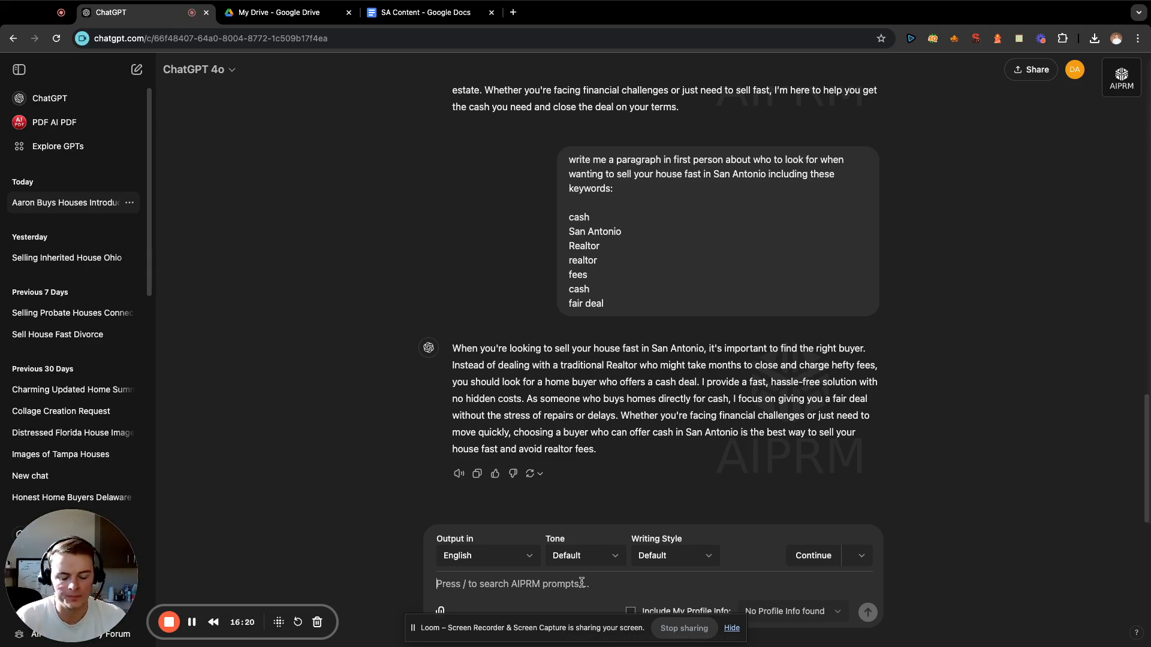
{"action": "type", "text": "wriet me"}
{"action": "key", "text": "BackSpace"}
{"action": "key", "text": "BackSpace"}
{"action": "key", "text": "BackSpace"}
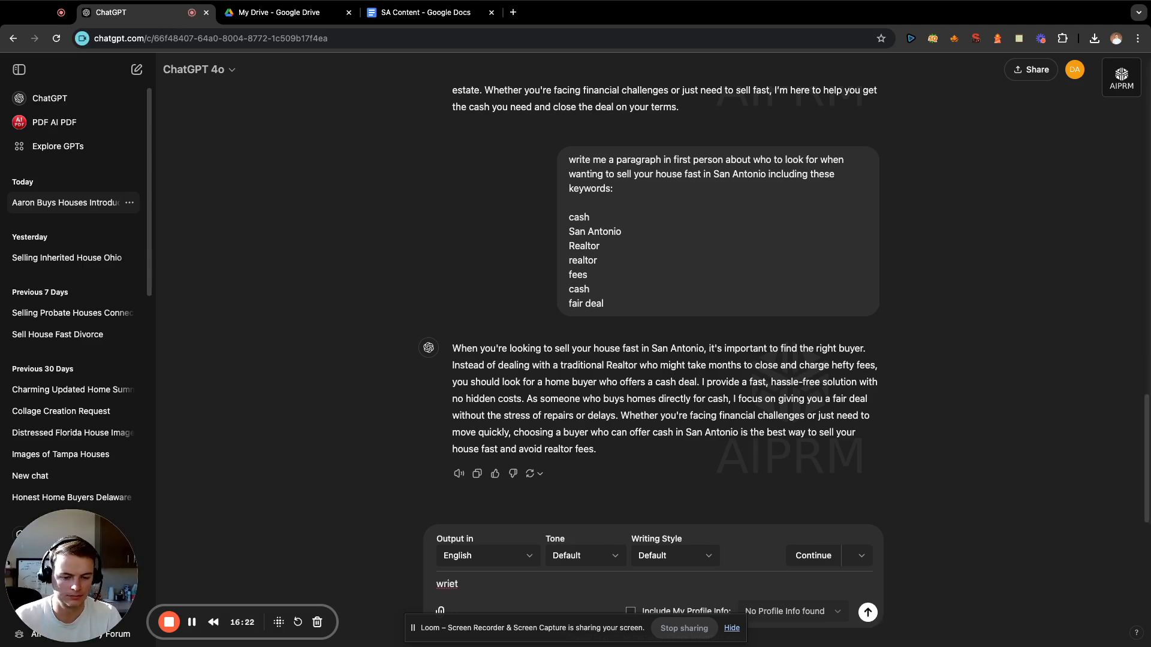
{"action": "type", "text": "e me a par"}
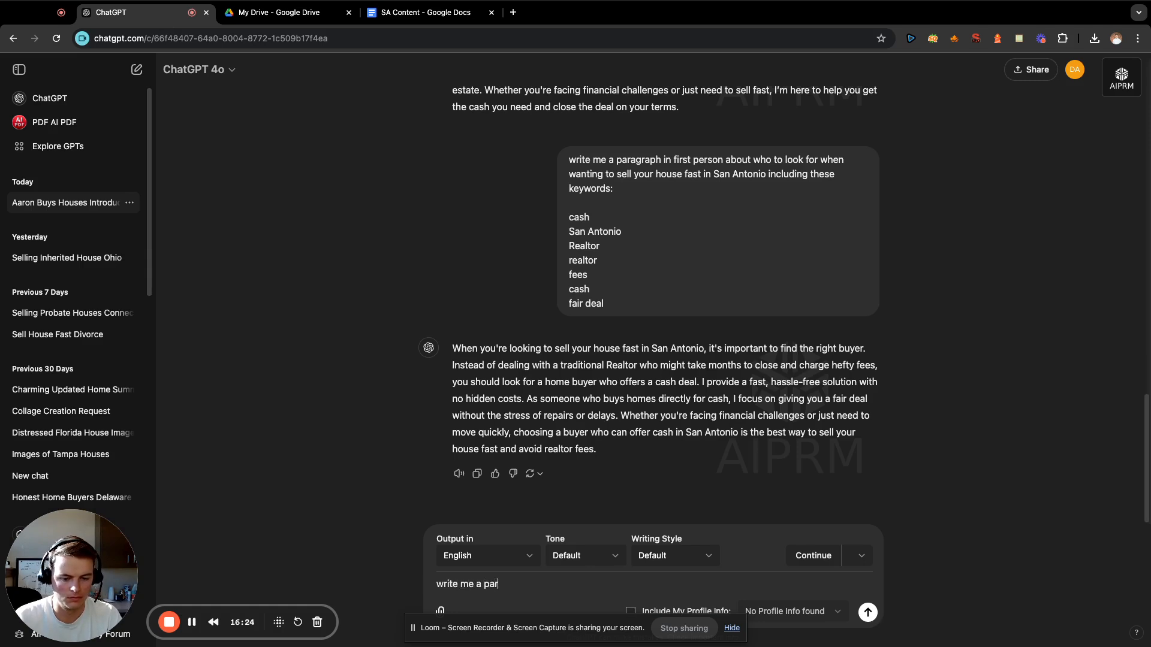
{"action": "type", "text": "agraph in first per"}
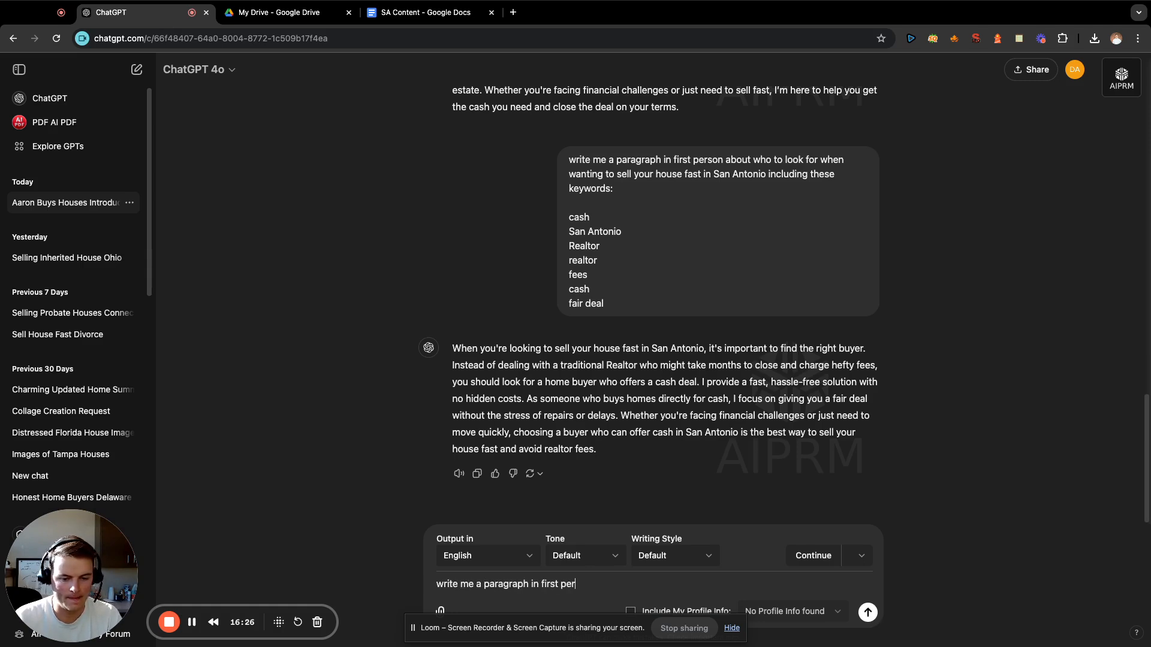
{"action": "type", "text": "son "}
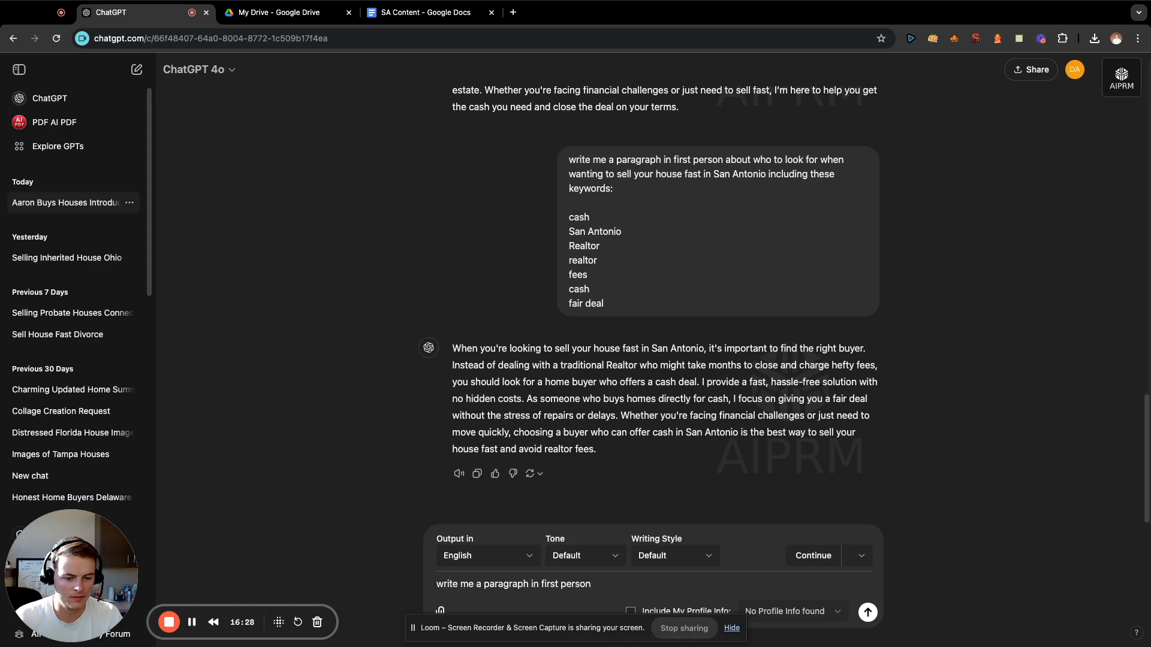
{"action": "type", "text": "about"}
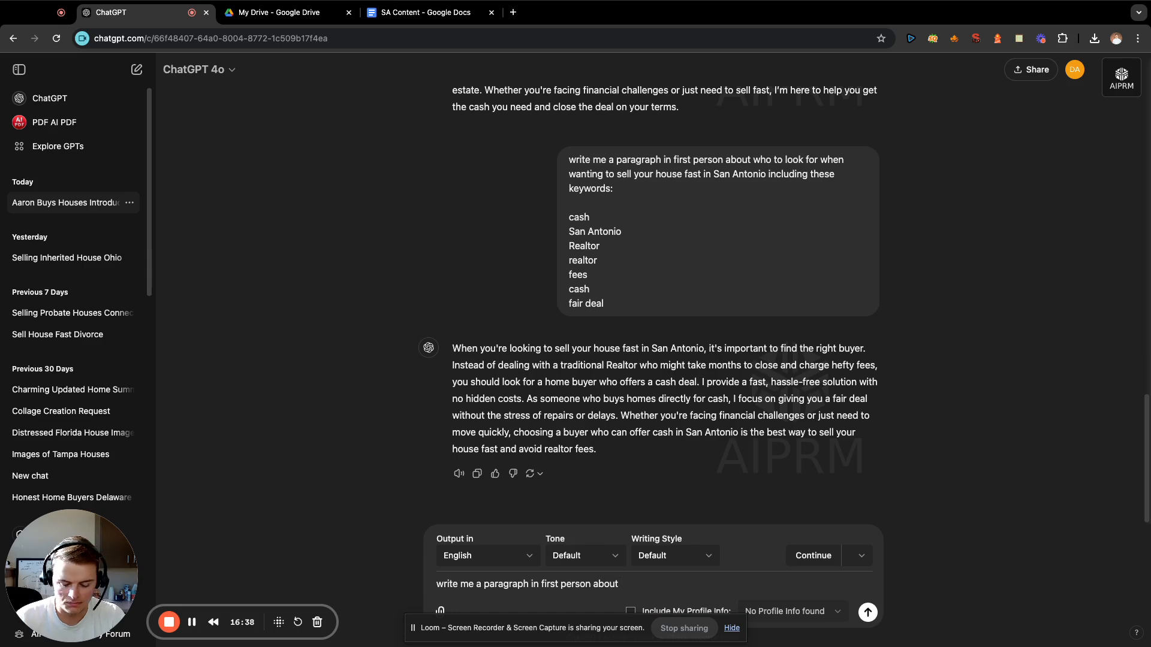
Continue the prompt with "the typical seller we deal with who want to sell their house fast".
{"action": "type", "text": "the"}
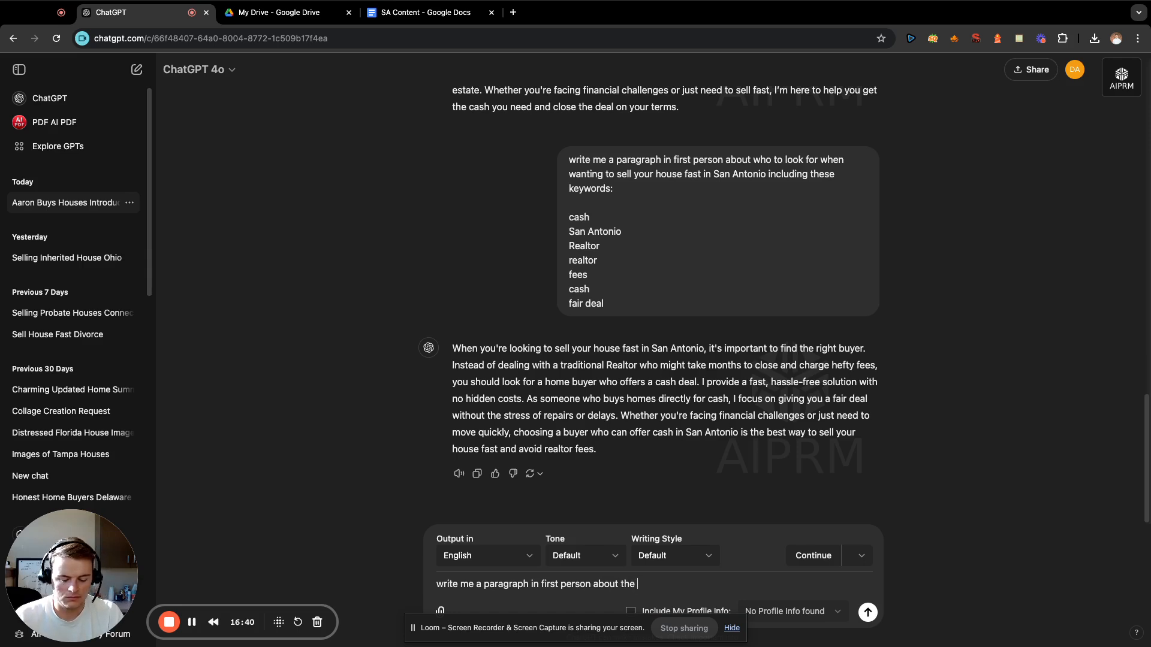
{"action": "type", "text": " typical seller"}
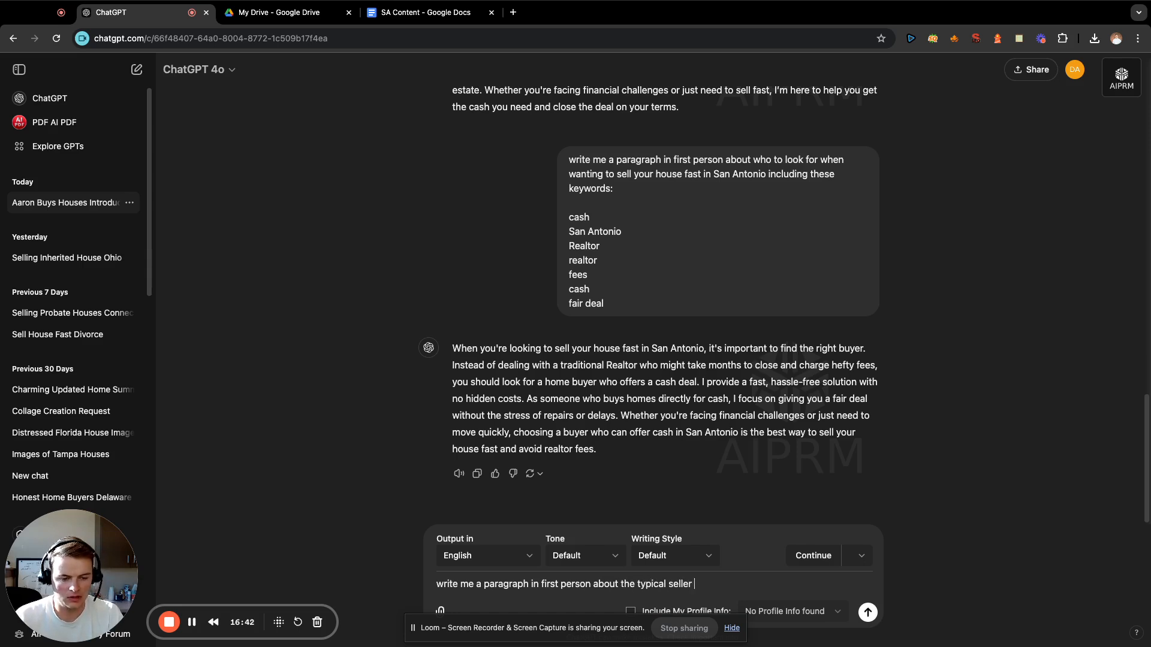
{"action": "type", "text": " we deal with "}
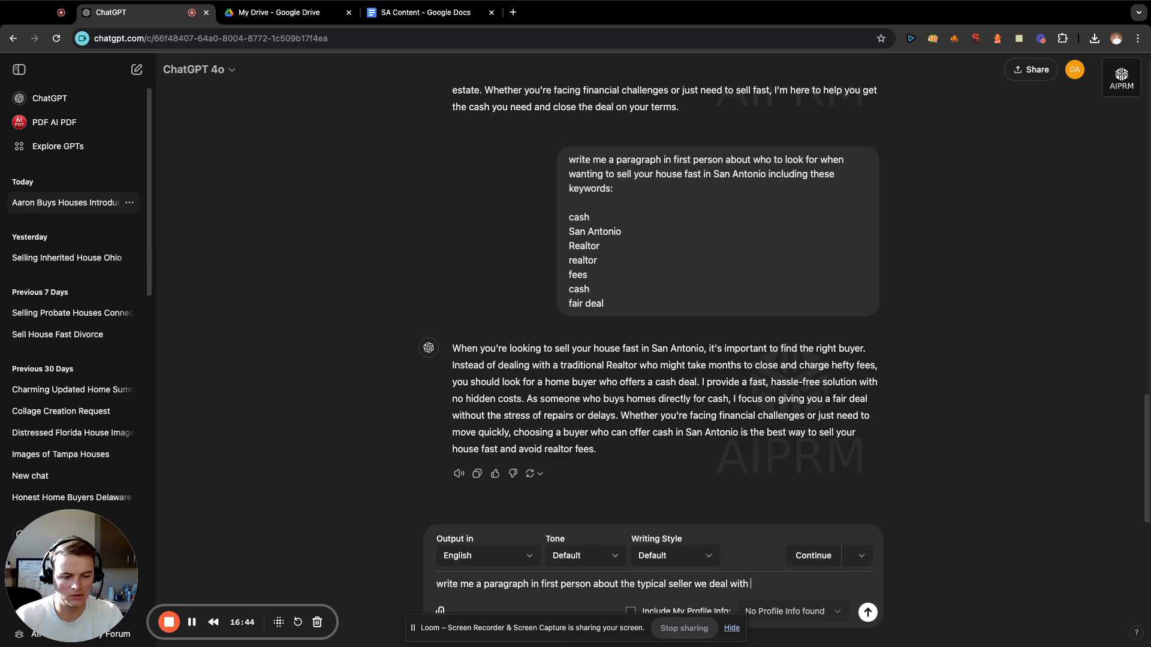
{"action": "type", "text": "who wa"}
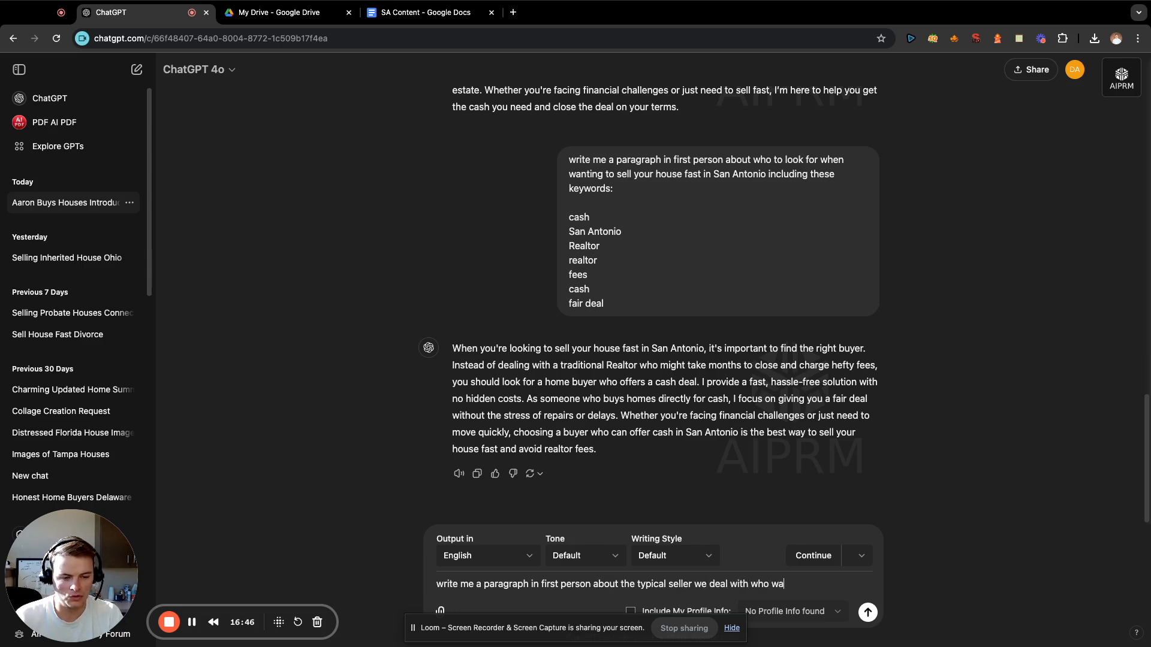
{"action": "type", "text": "nt to sell their h"}
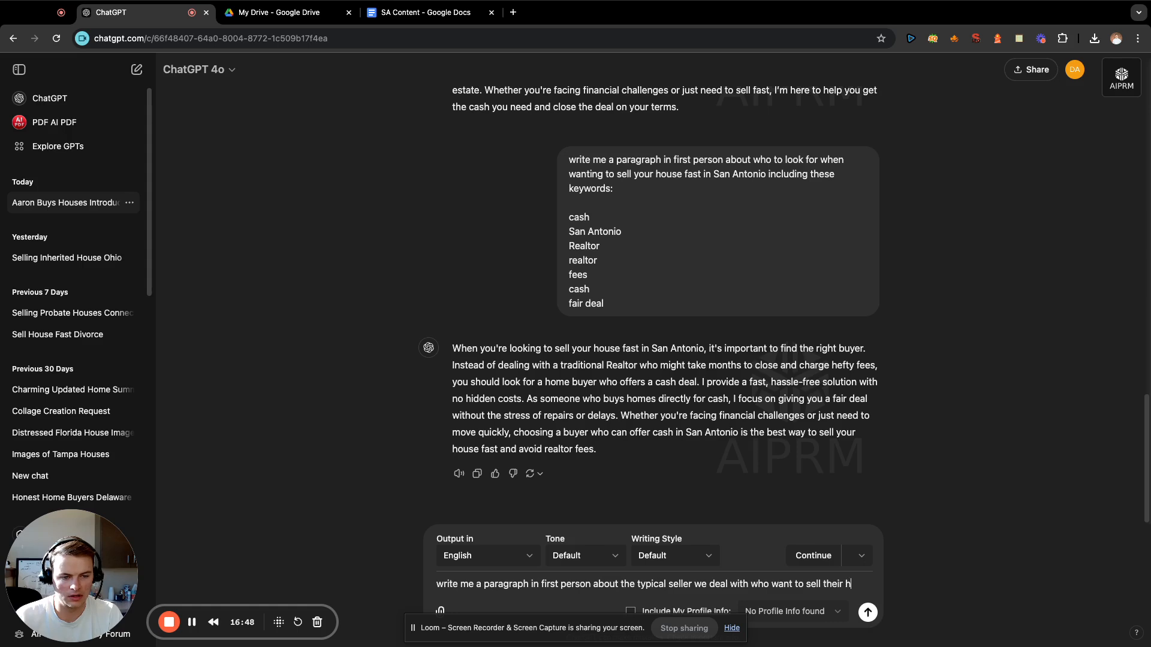
{"action": "type", "text": "ouse fast incl"}
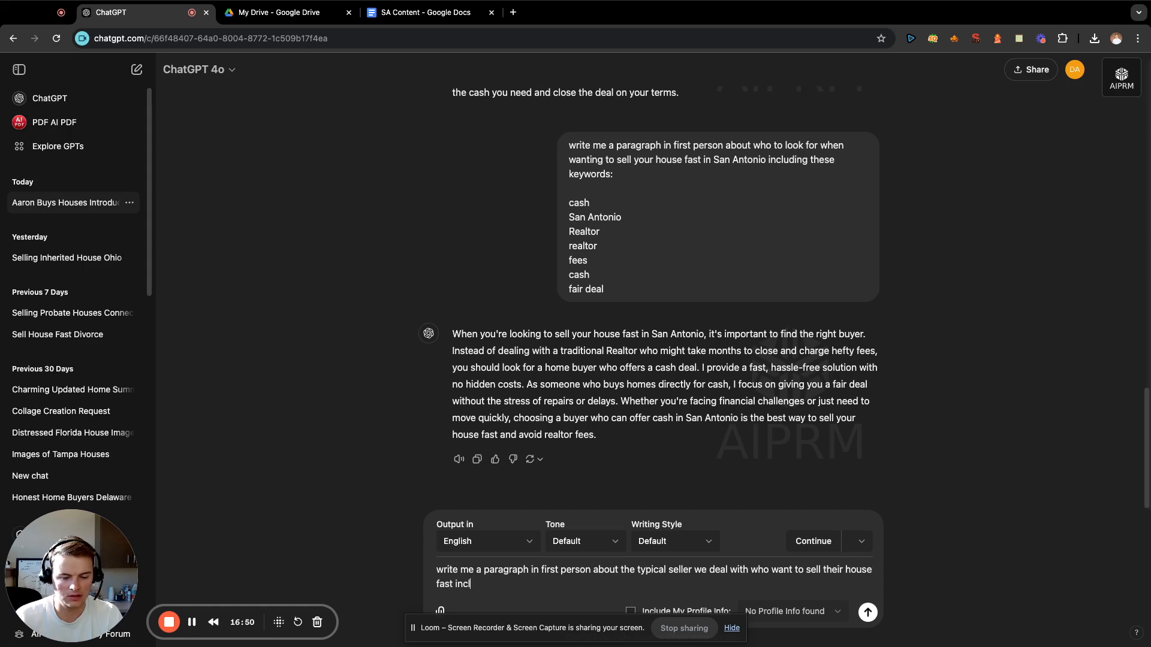
Finish the typical seller prompt with "including these keywords:" and leave a blank line for the keyword list.
{"action": "type", "text": "uding these keywor"}
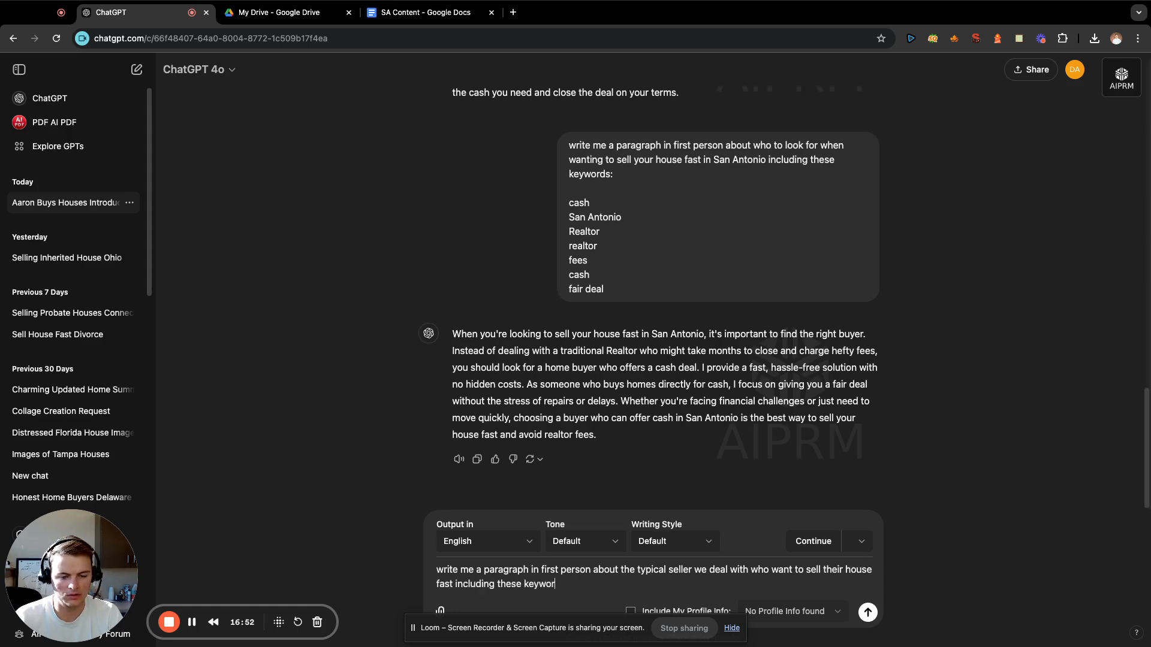
{"action": "type", "text": "ds:"}
{"action": "key", "text": "shift+Return"}
{"action": "key", "text": "shift+Return"}
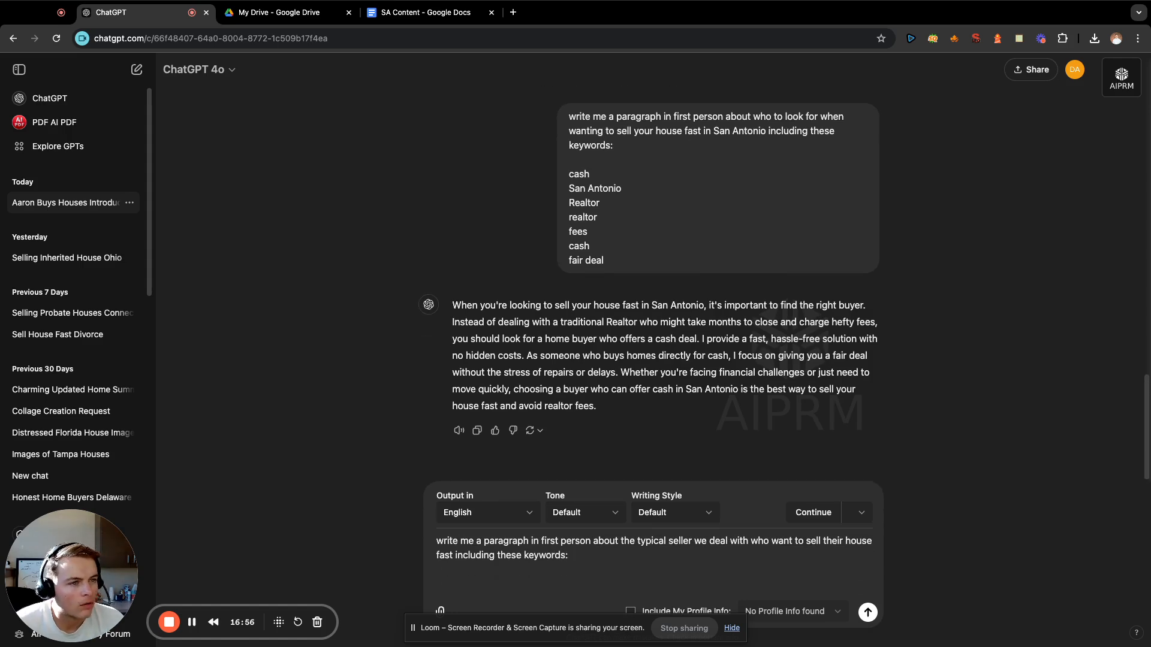
Find and copy the terms from "San AntontioMoving" through the "San Antonio" after "property" in the saved Entities #1 note.
{"action": "left_click", "coordinate": [1019, 40]}
{"action": "scroll", "coordinate": [792, 220], "scroll_direction": "down", "scroll_amount": 5}
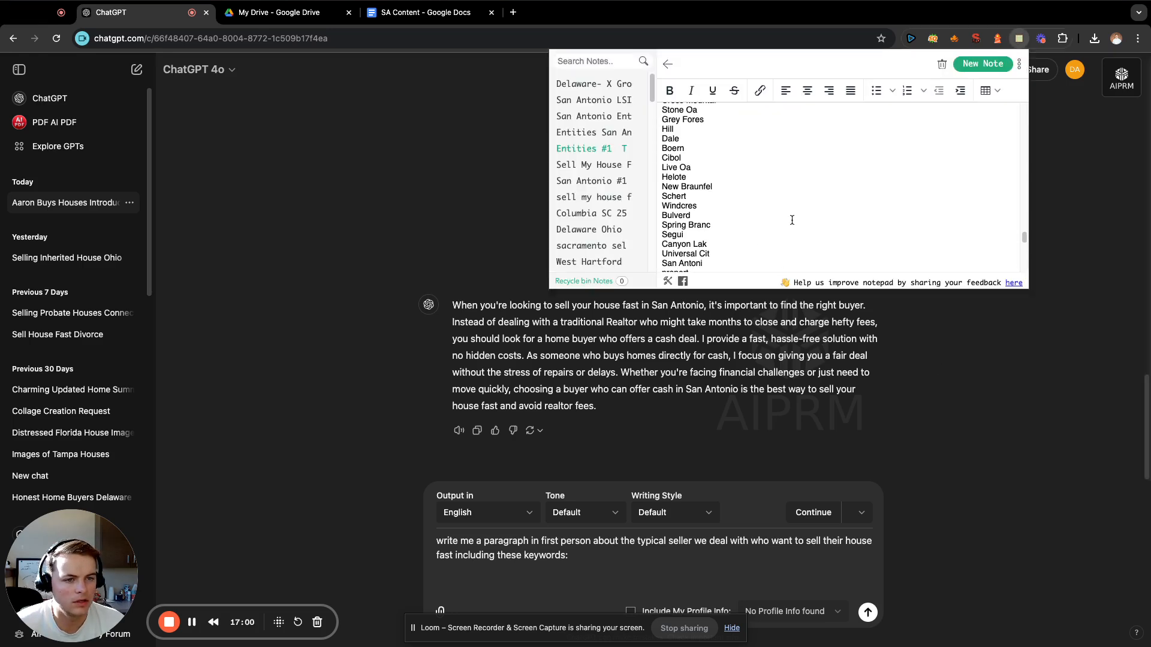
{"action": "scroll", "coordinate": [792, 220], "scroll_direction": "up", "scroll_amount": 10}
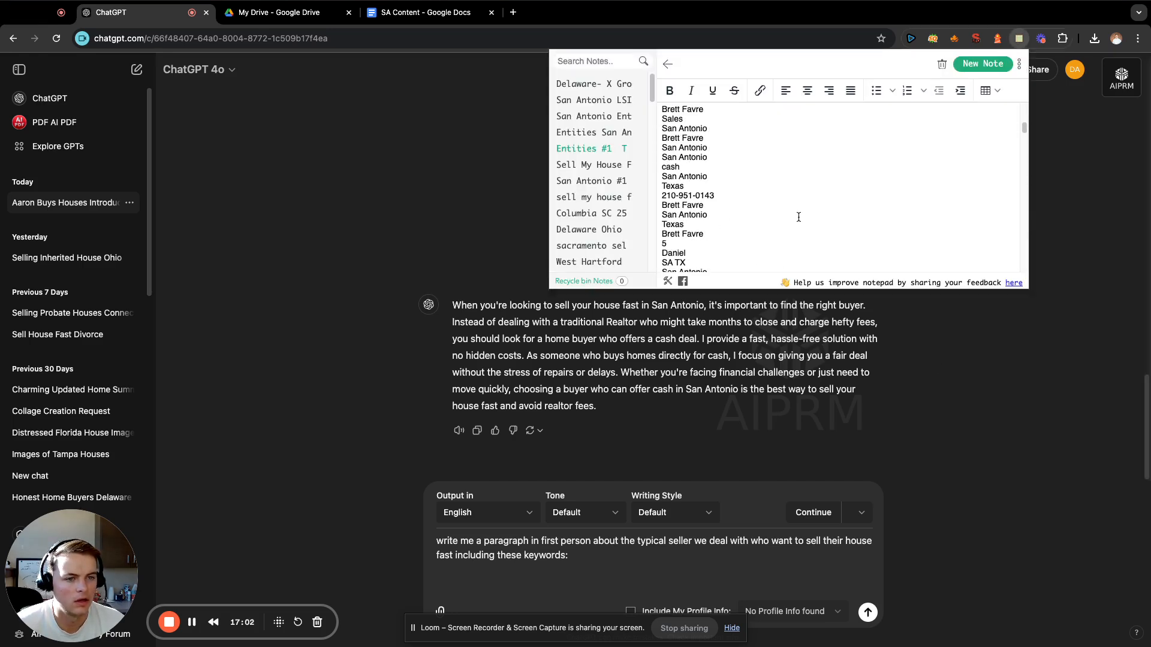
{"action": "scroll", "coordinate": [798, 217], "scroll_direction": "down", "scroll_amount": 5}
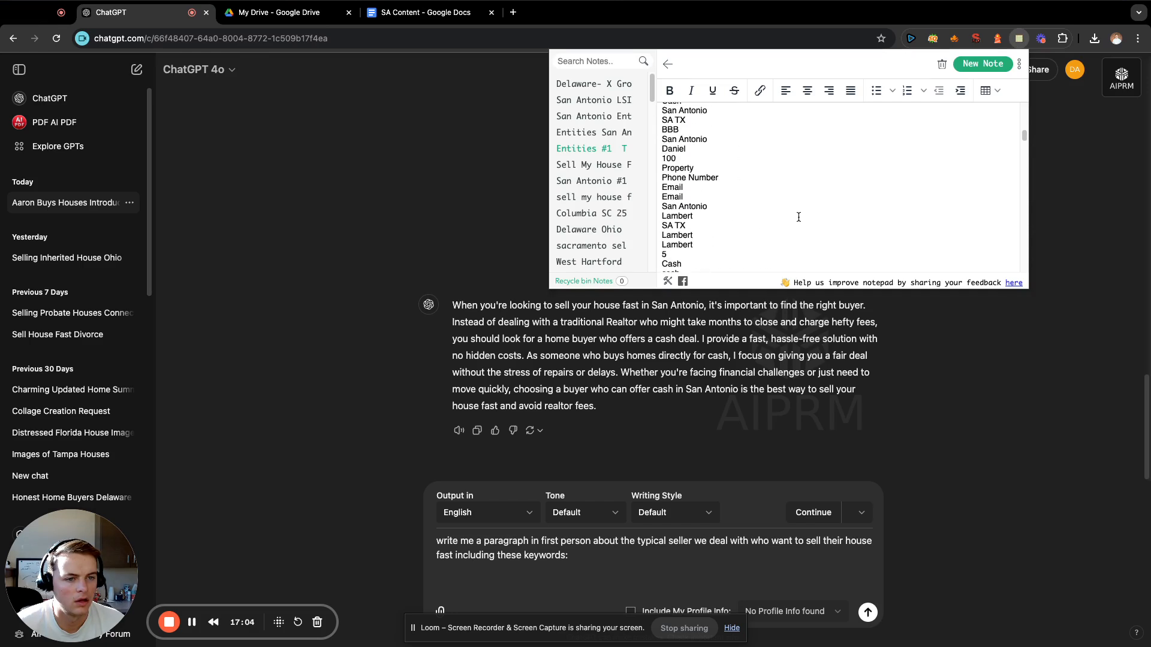
{"action": "scroll", "coordinate": [799, 217], "scroll_direction": "down", "scroll_amount": 5}
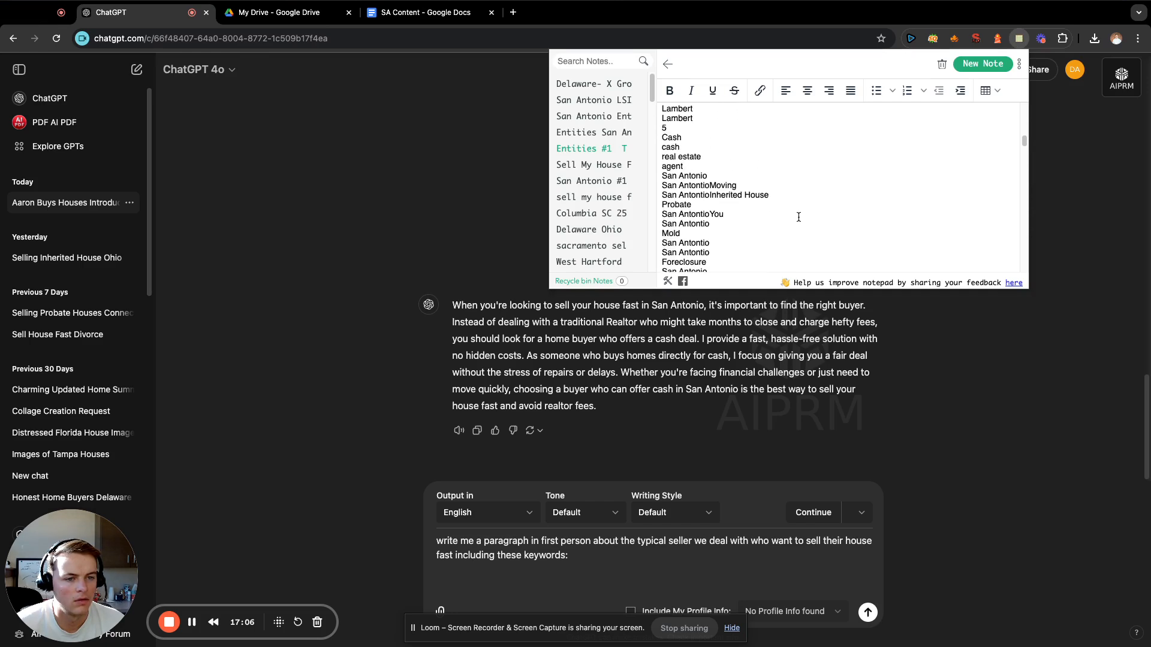
{"action": "scroll", "coordinate": [799, 217], "scroll_direction": "down", "scroll_amount": 5}
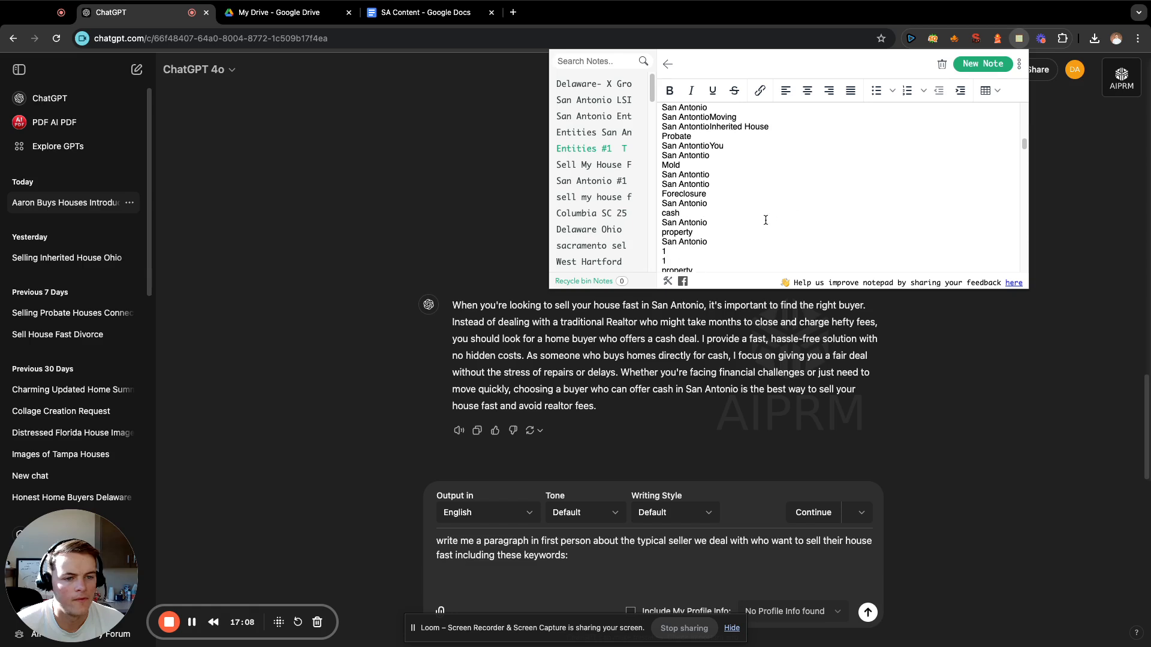
{"action": "left_click_drag", "start_coordinate": [735, 241], "coordinate": [659, 235]}
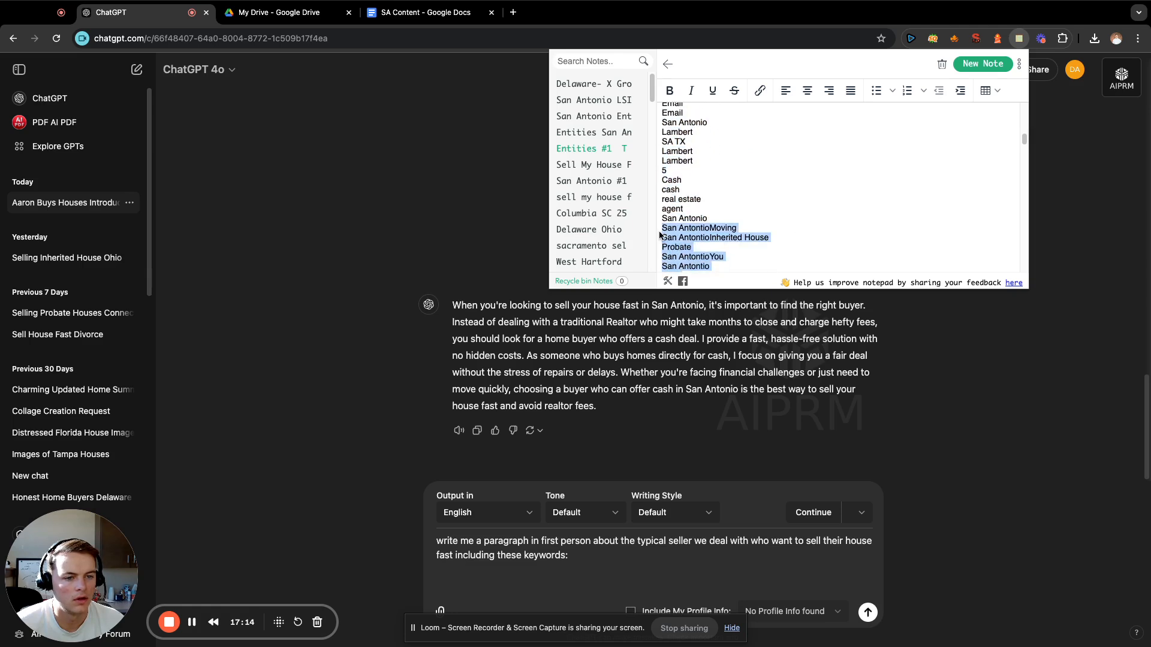
{"action": "key", "text": "super+c"}
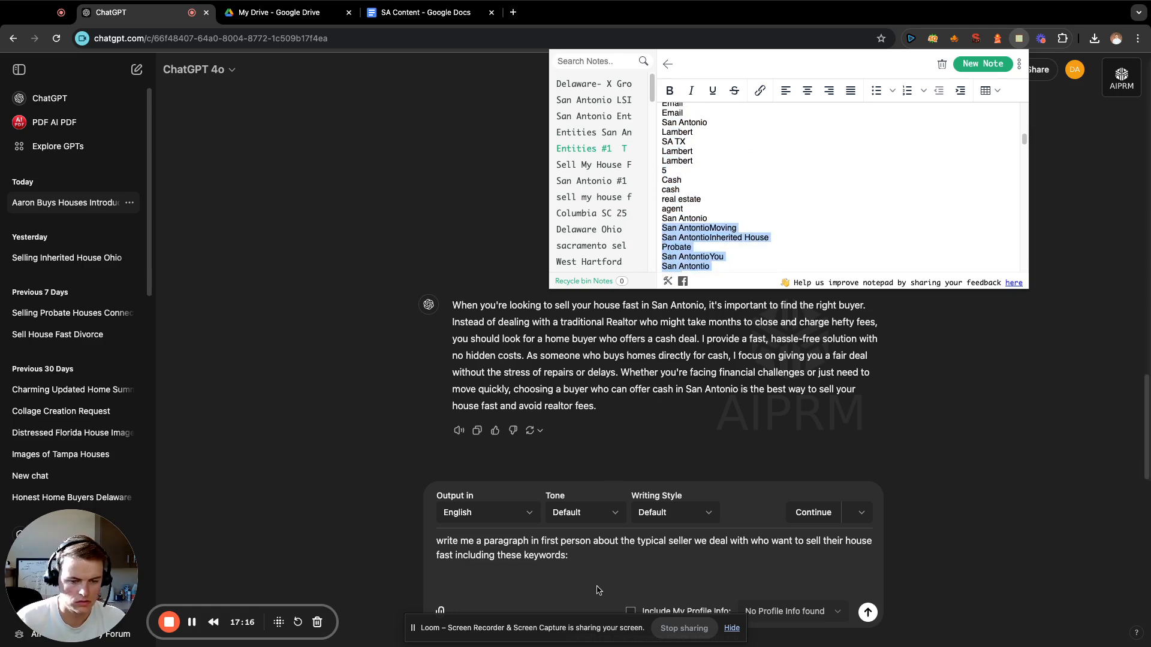
Paste the copied terms under the typical seller prompt and send it.
{"action": "left_click", "coordinate": [598, 590]}
{"action": "key", "text": "super+v"}
{"action": "key", "text": "Return"}
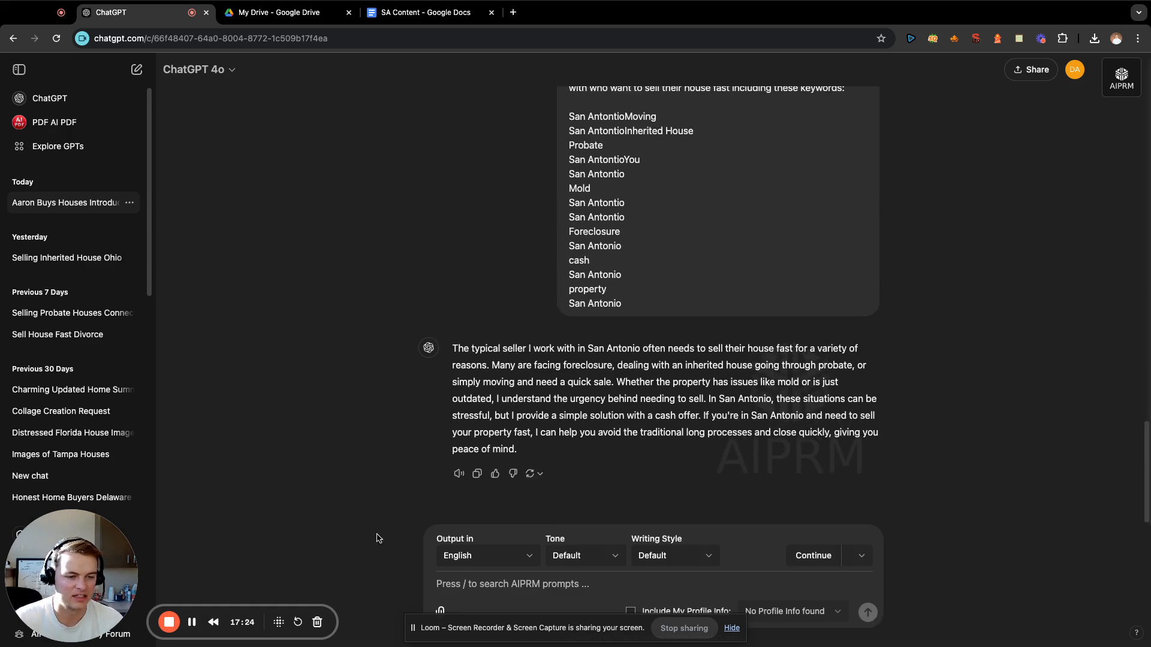
Copy the generated typical seller paragraph to the end of the SA Content document, leaving blank space below it.
{"action": "left_click_drag", "start_coordinate": [522, 452], "coordinate": [448, 358]}
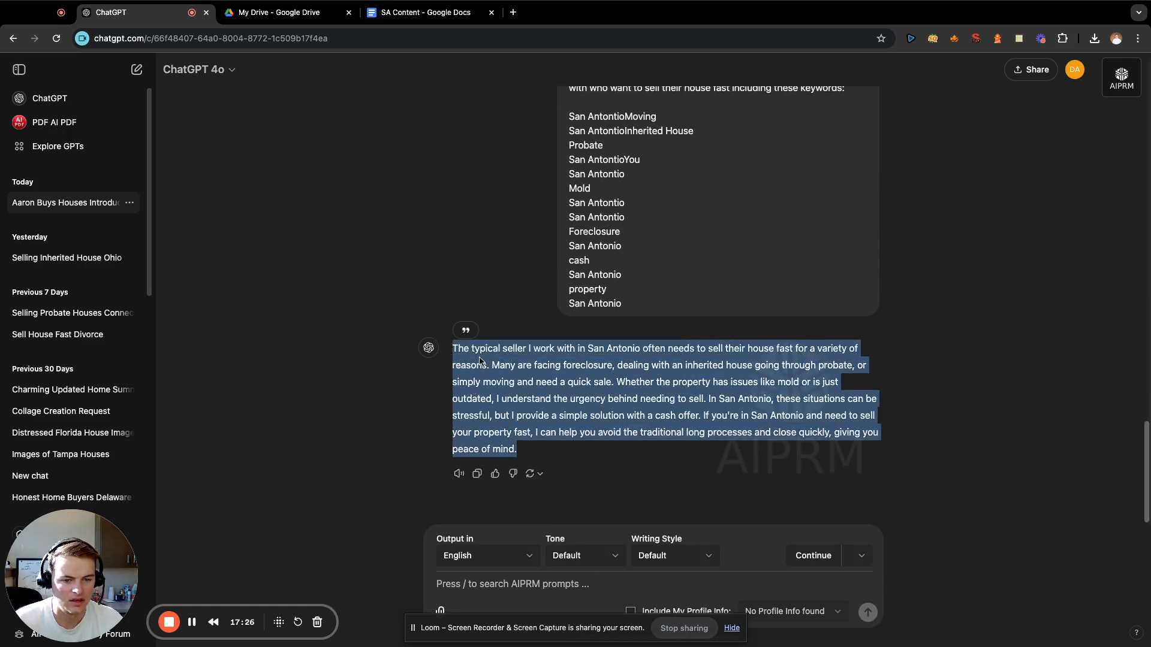
{"action": "left_click", "coordinate": [648, 411]}
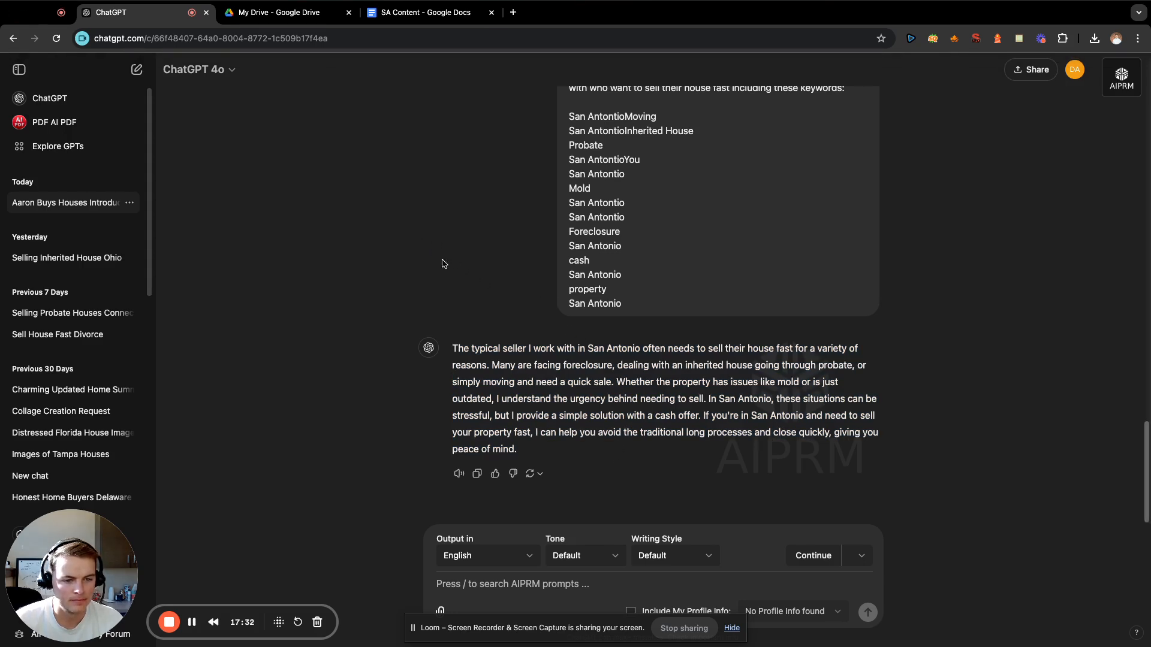
{"action": "left_click", "coordinate": [426, 12]}
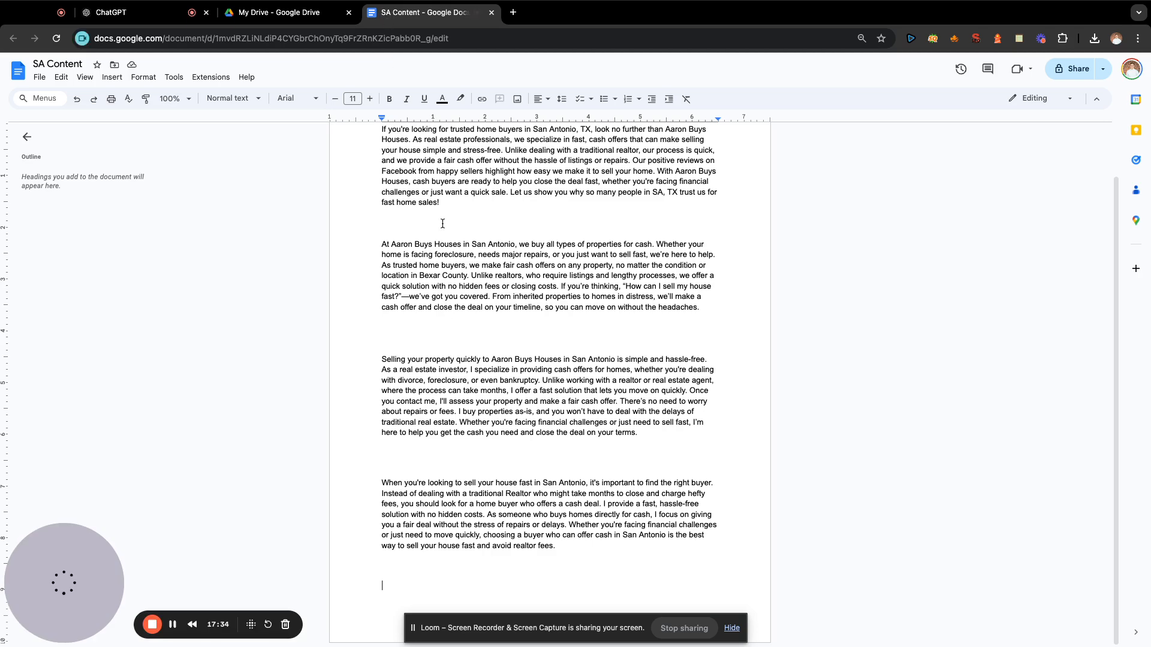
{"action": "scroll", "coordinate": [479, 299], "scroll_direction": "down", "scroll_amount": 3}
{"action": "scroll", "coordinate": [540, 371], "scroll_direction": "up", "scroll_amount": 4}
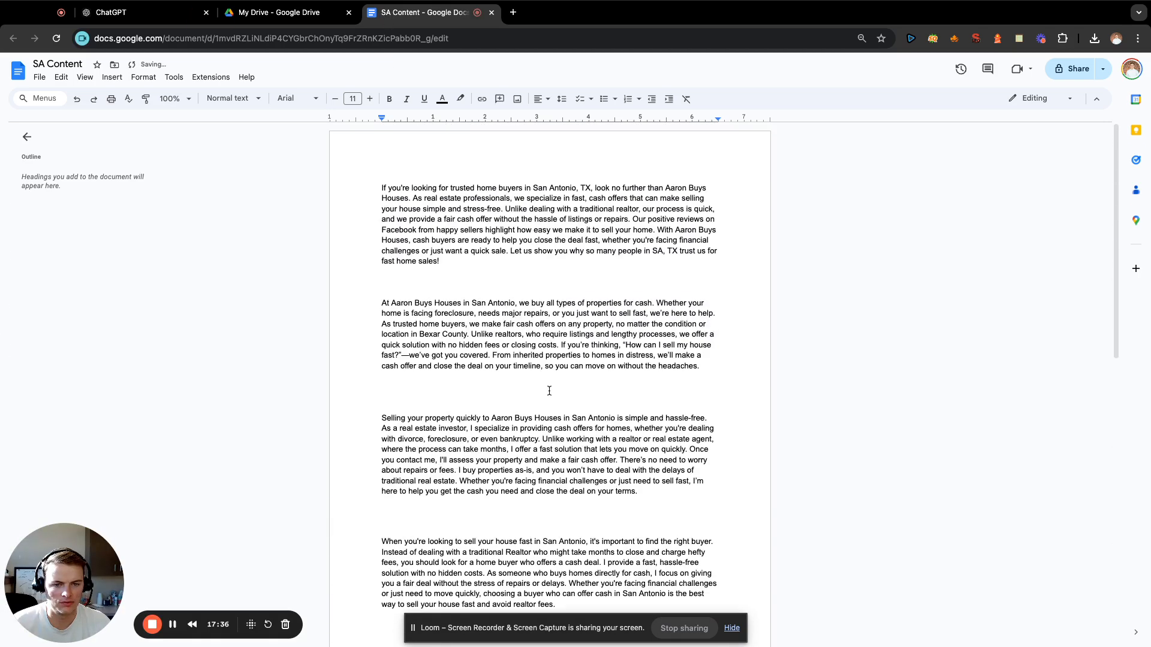
{"action": "scroll", "coordinate": [549, 391], "scroll_direction": "down", "scroll_amount": 10}
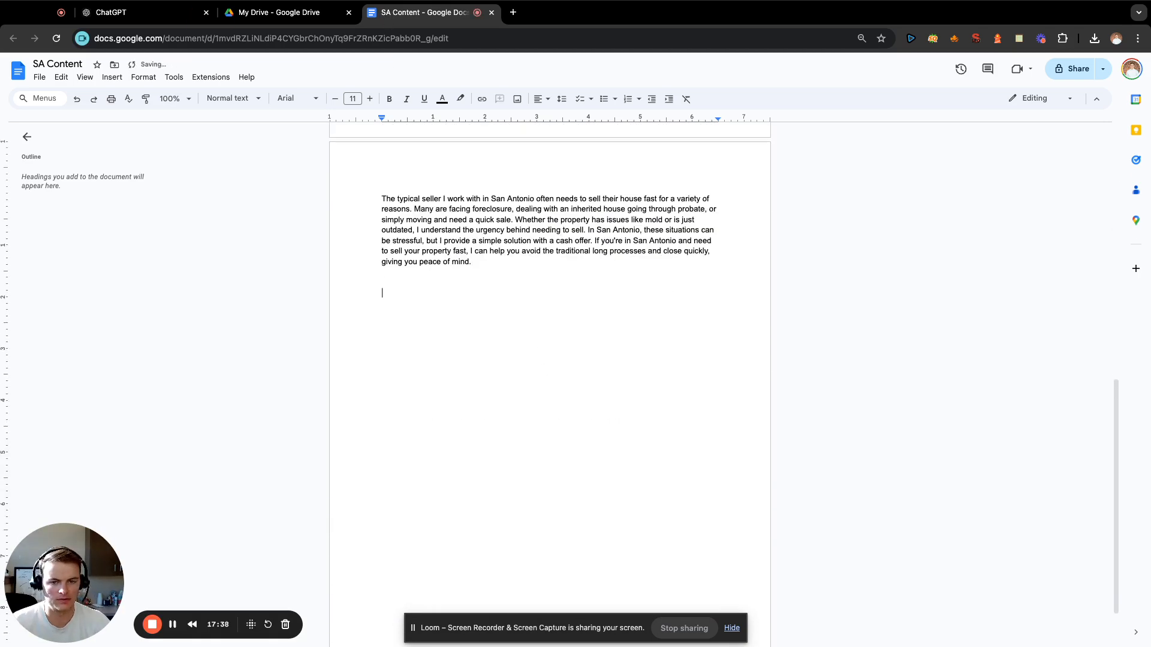
In ChatGPT, enter "write me a paragraph about how much it costs to sell your house fast to Aaron buys houses in first person:" above a blank line.
{"action": "left_click", "coordinate": [197, 18]}
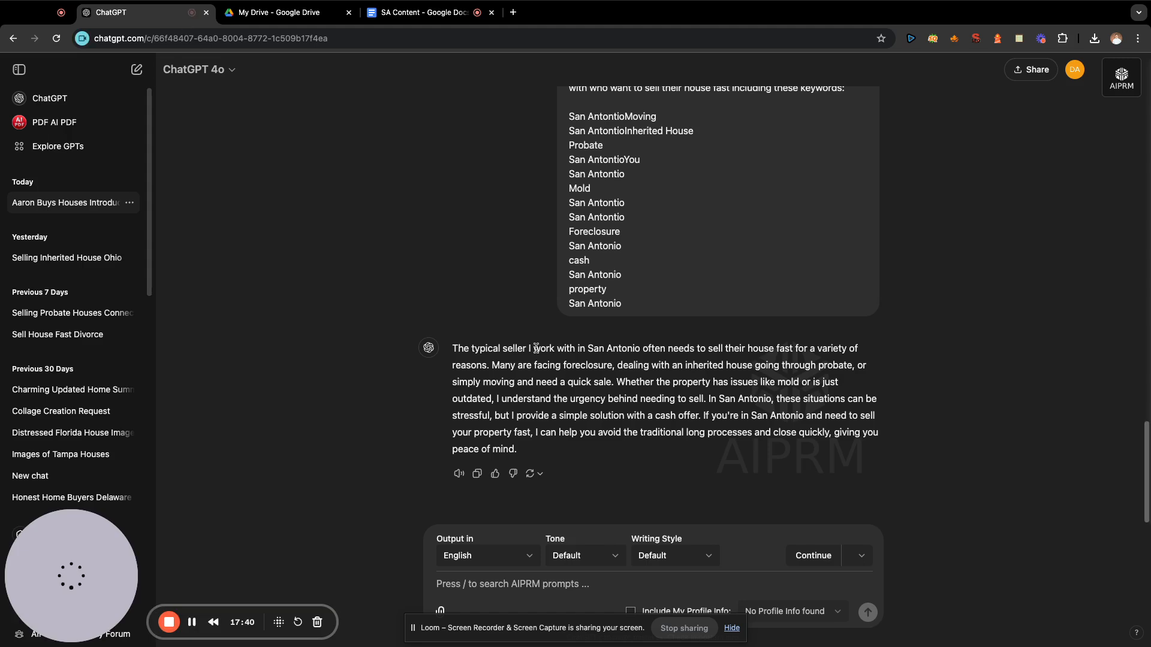
{"action": "type", "text": "write "}
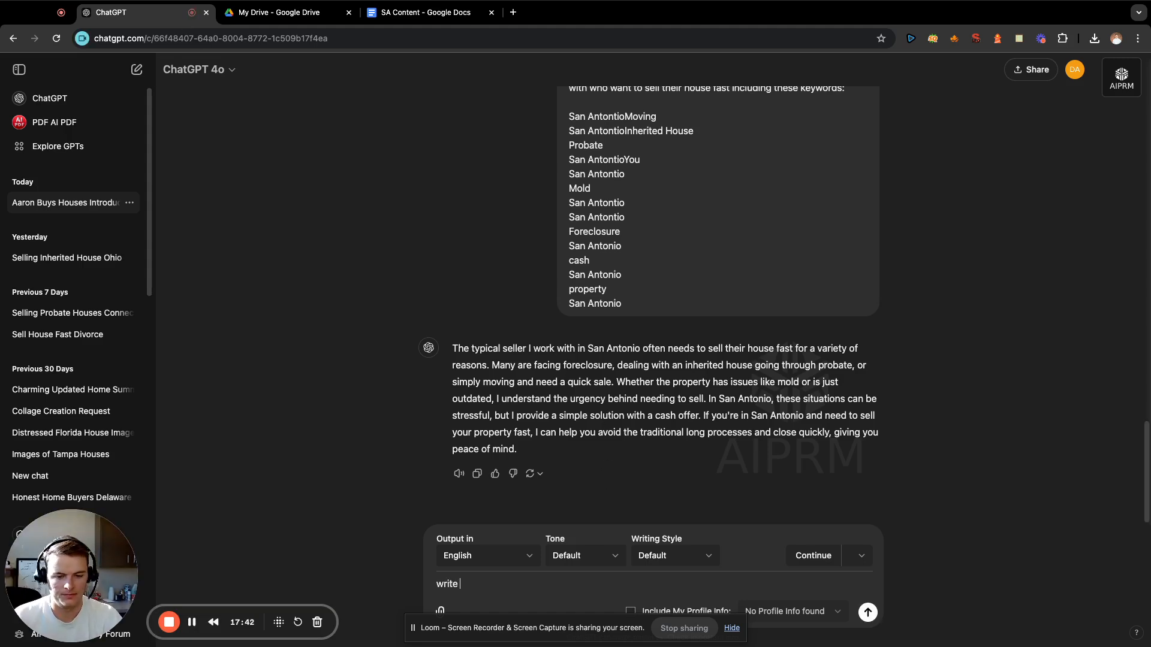
{"action": "type", "text": "me a paragraph about"}
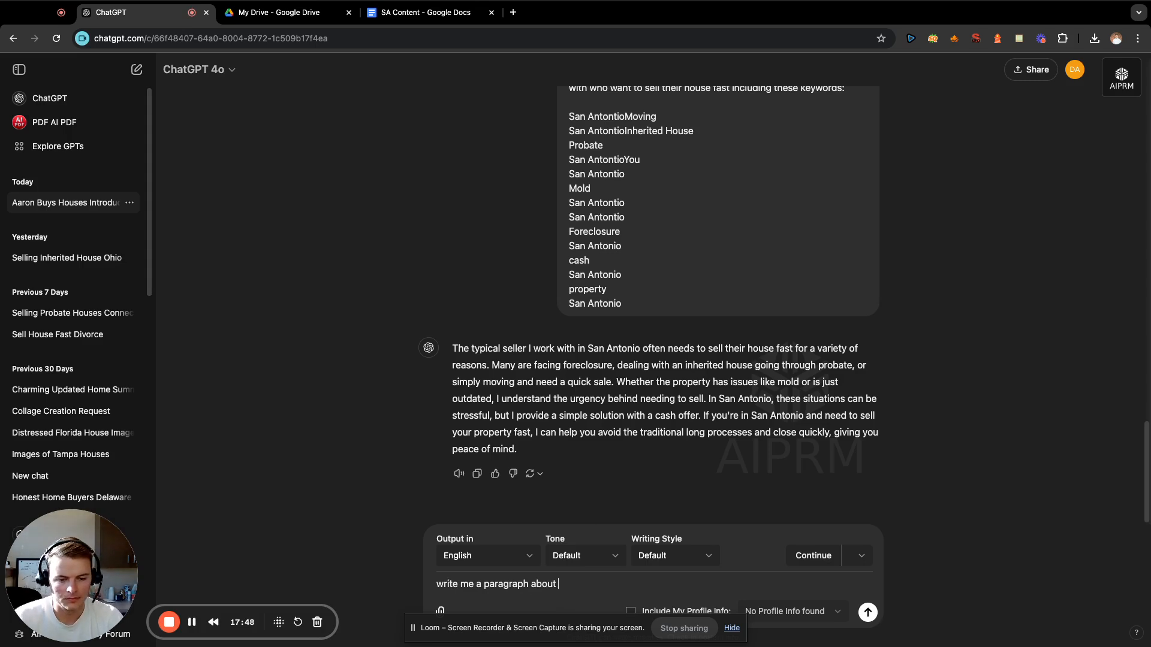
{"action": "type", "text": "how much "}
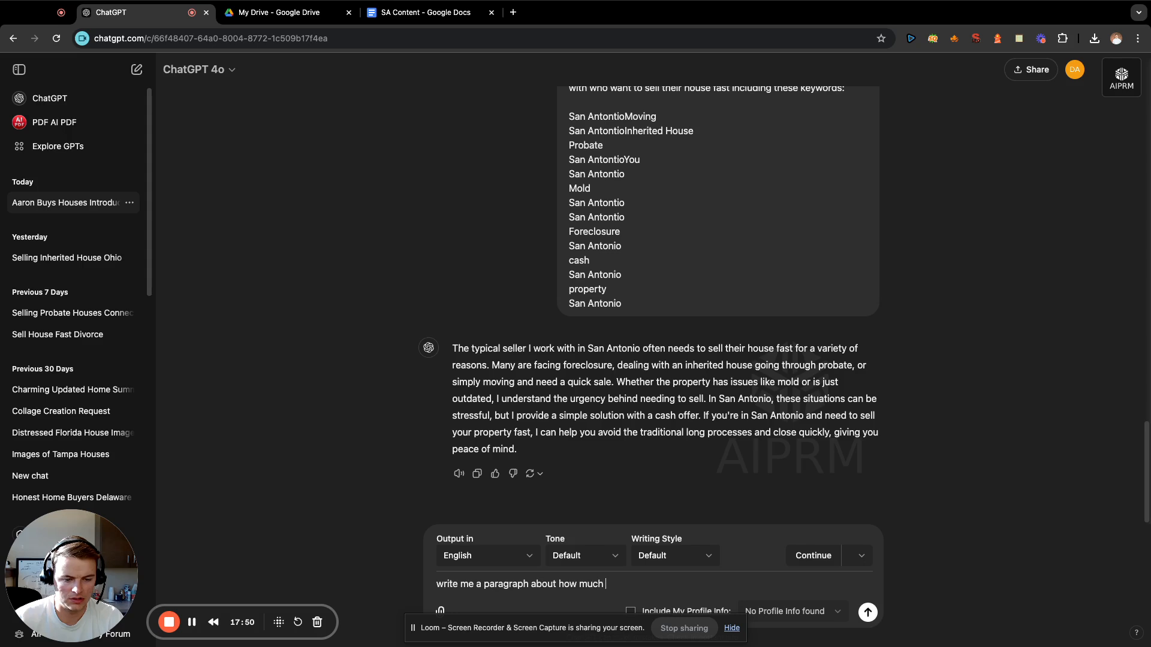
{"action": "type", "text": "it costs to sell "}
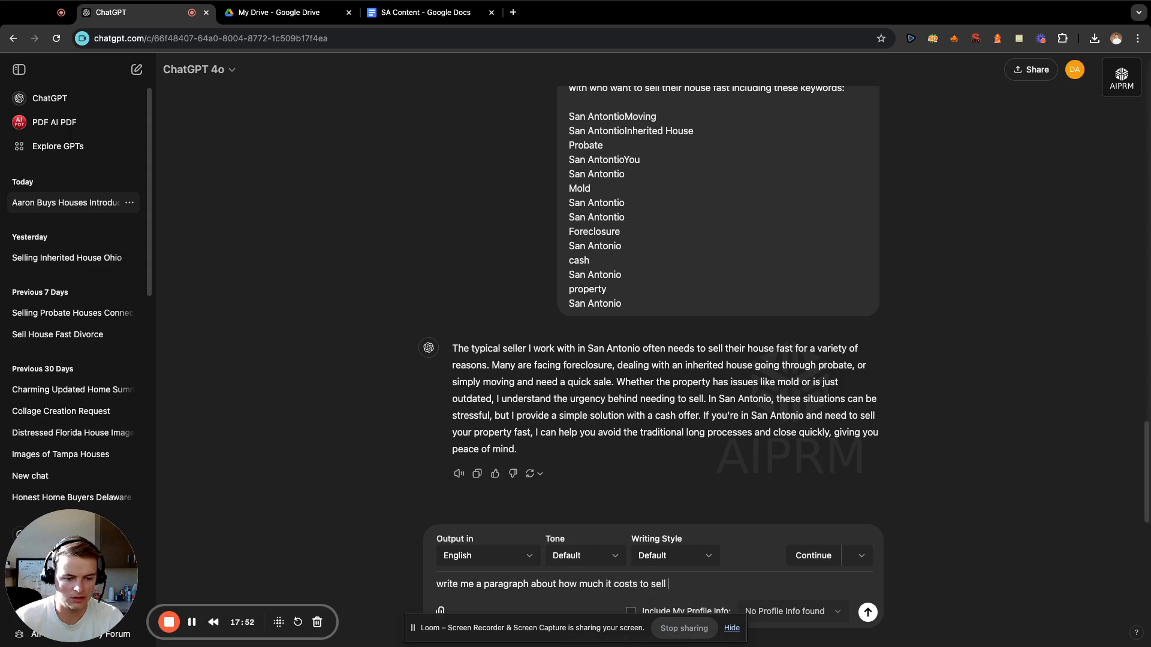
{"action": "type", "text": "your house fast to"}
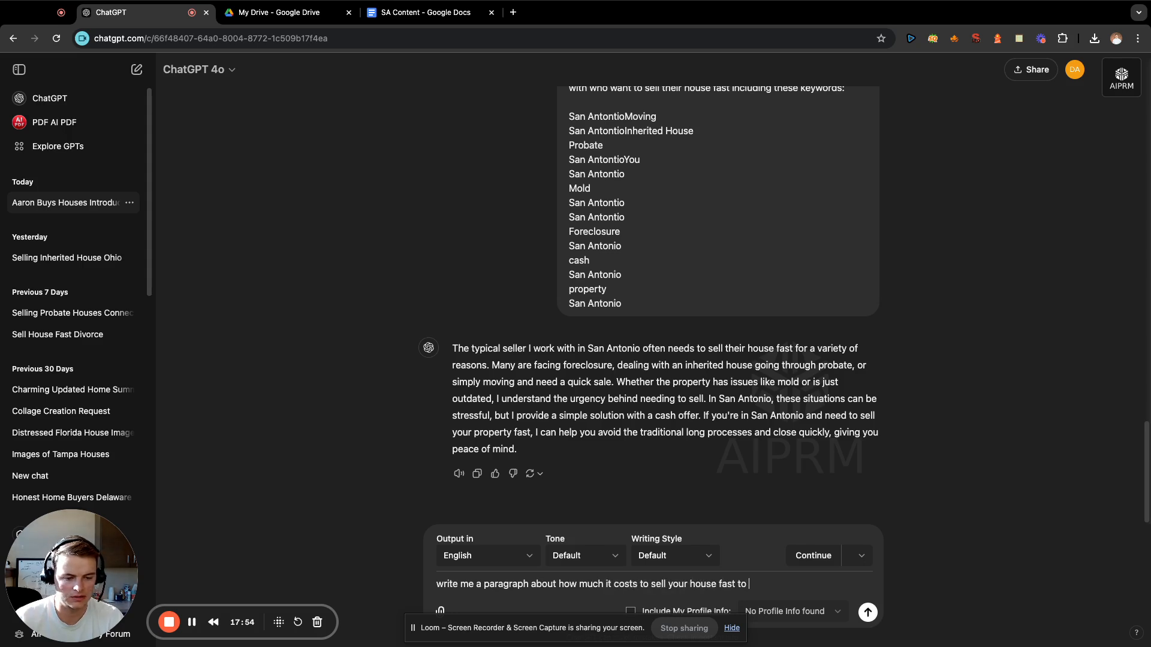
{"action": "type", "text": " Aaron "}
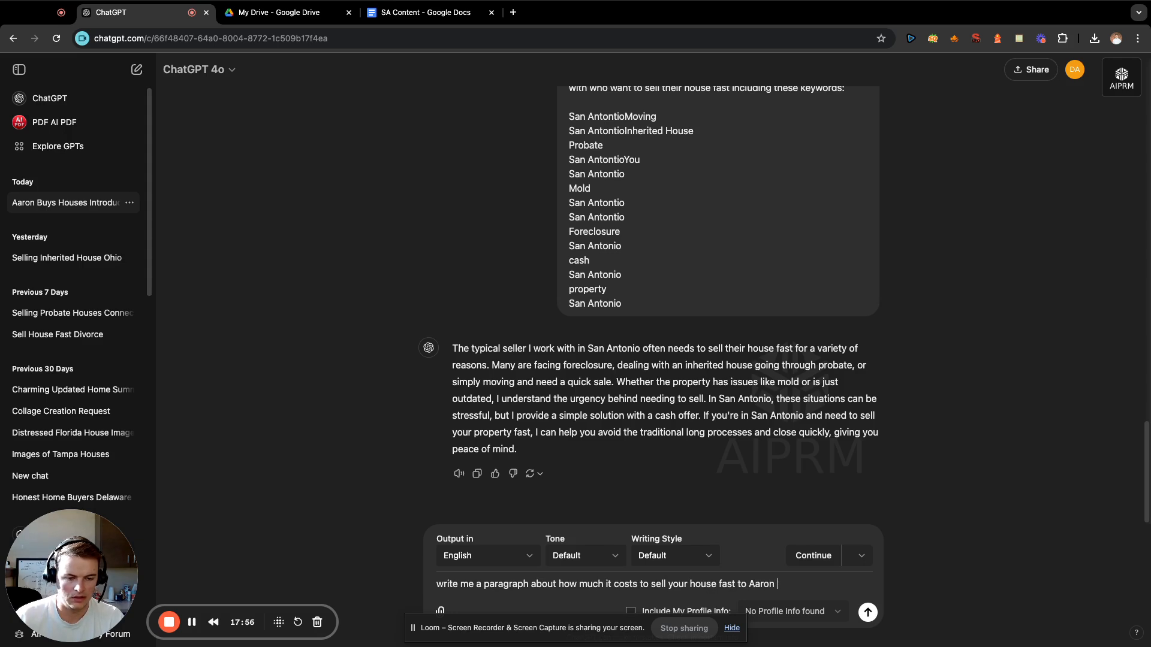
{"action": "type", "text": "buys houses in"}
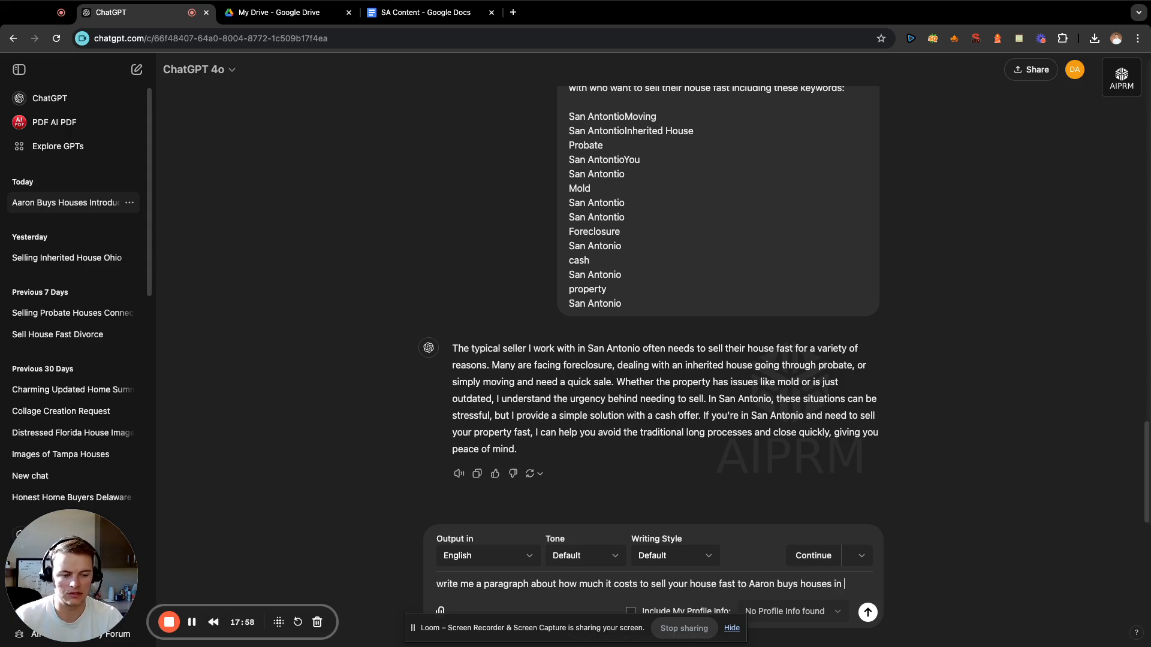
{"action": "type", "text": " first person"}
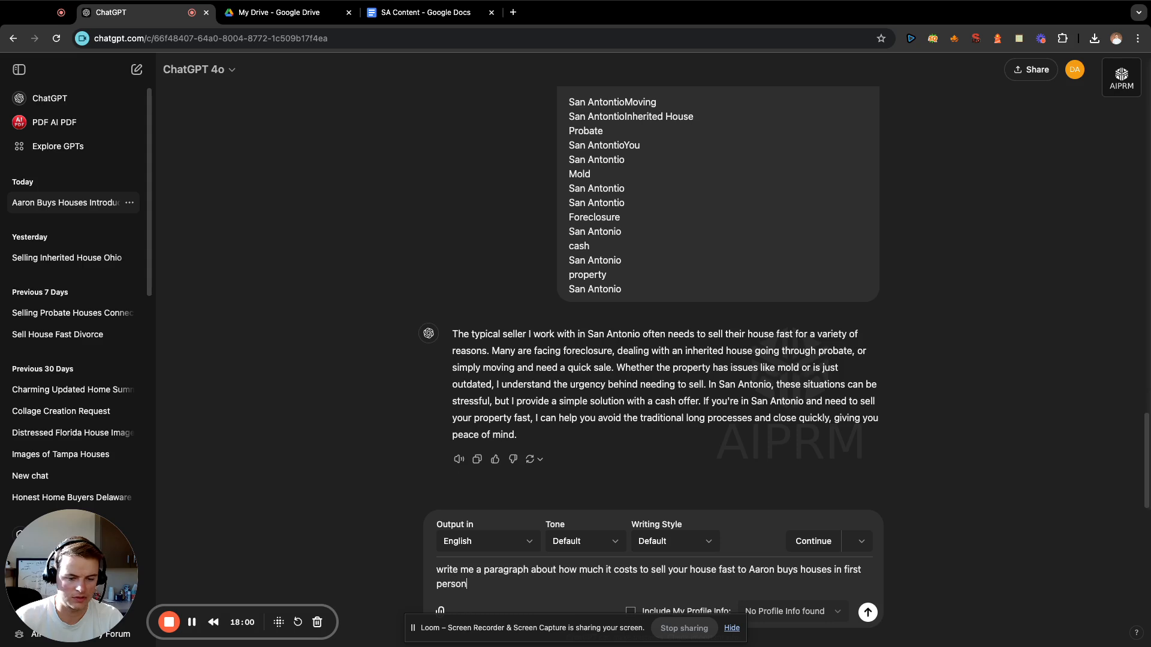
{"action": "type", "text": ":"}
{"action": "key", "text": "shift+Return"}
{"action": "key", "text": "shift+Return"}
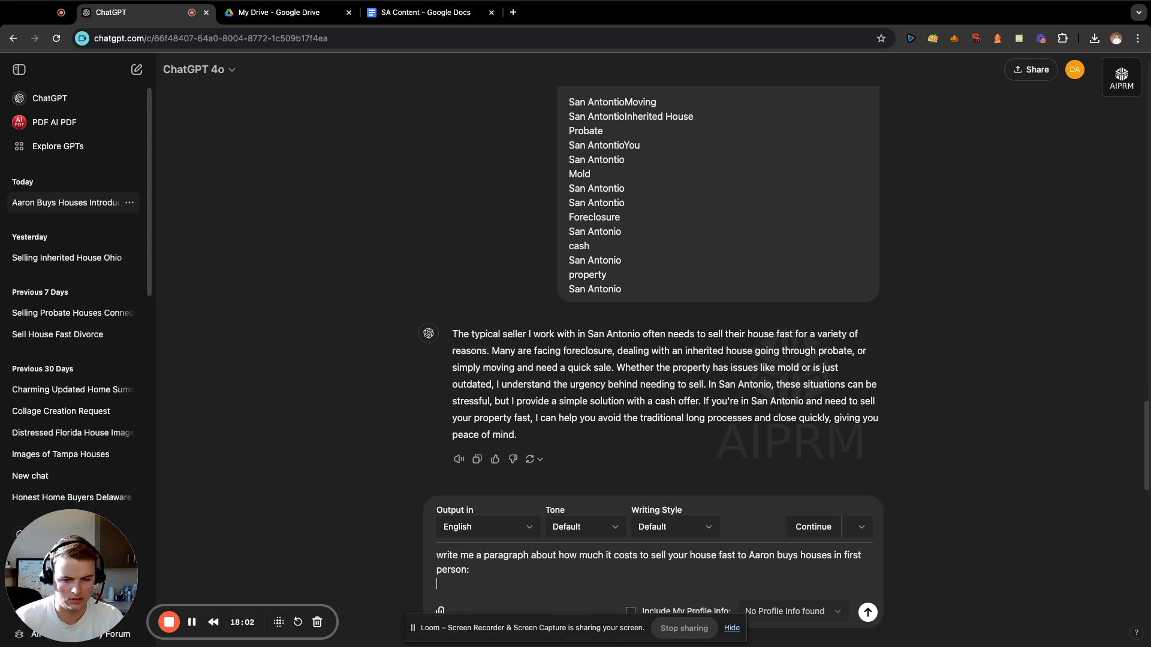
Look through the saved Entities #1 and Entities San Antonio notes and copy the terms from "investors" through "$3k" in the latter.
{"action": "left_click", "coordinate": [1019, 38]}
{"action": "scroll", "coordinate": [820, 154], "scroll_direction": "up", "scroll_amount": 15}
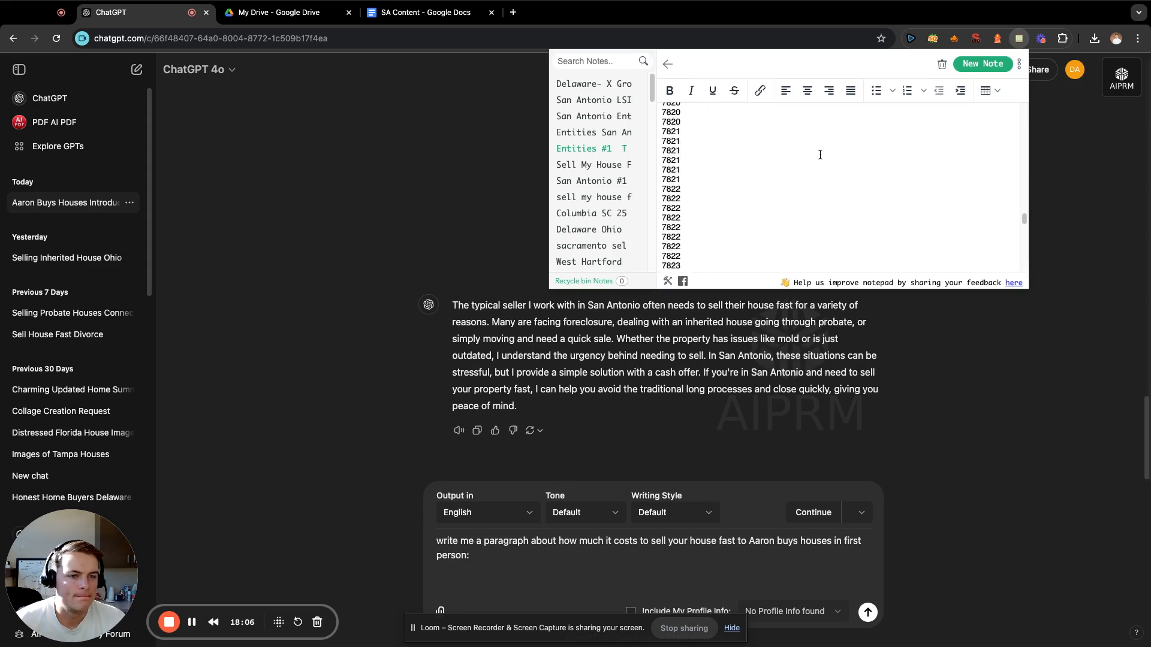
{"action": "scroll", "coordinate": [852, 200], "scroll_direction": "up", "scroll_amount": 10}
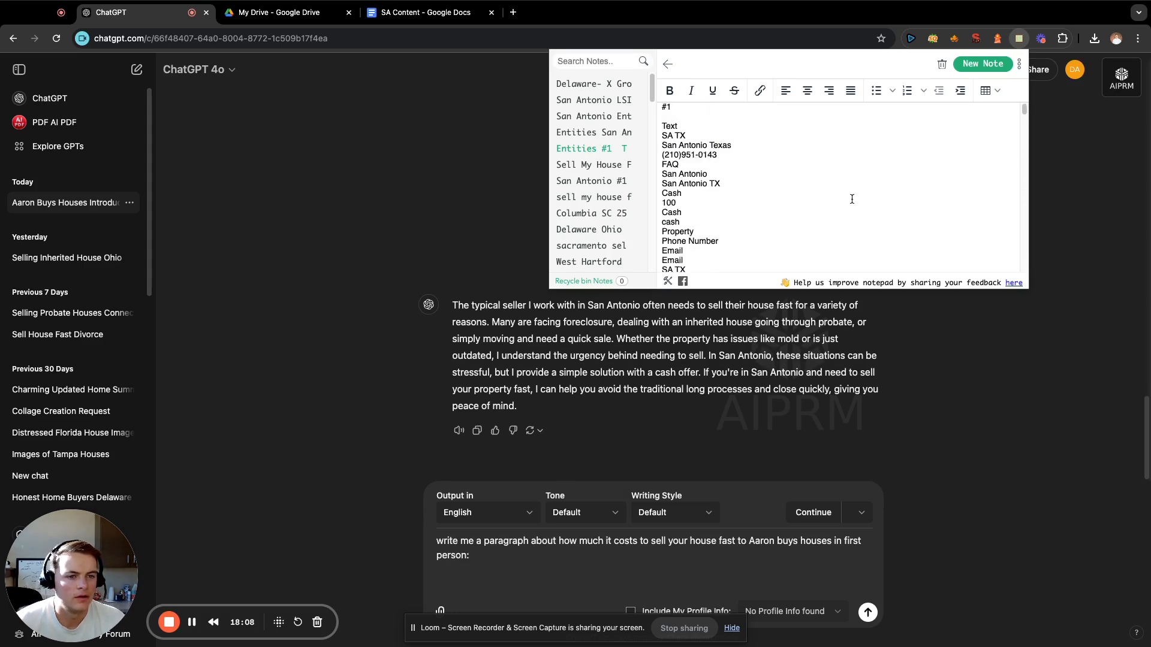
{"action": "scroll", "coordinate": [851, 199], "scroll_direction": "down", "scroll_amount": 5}
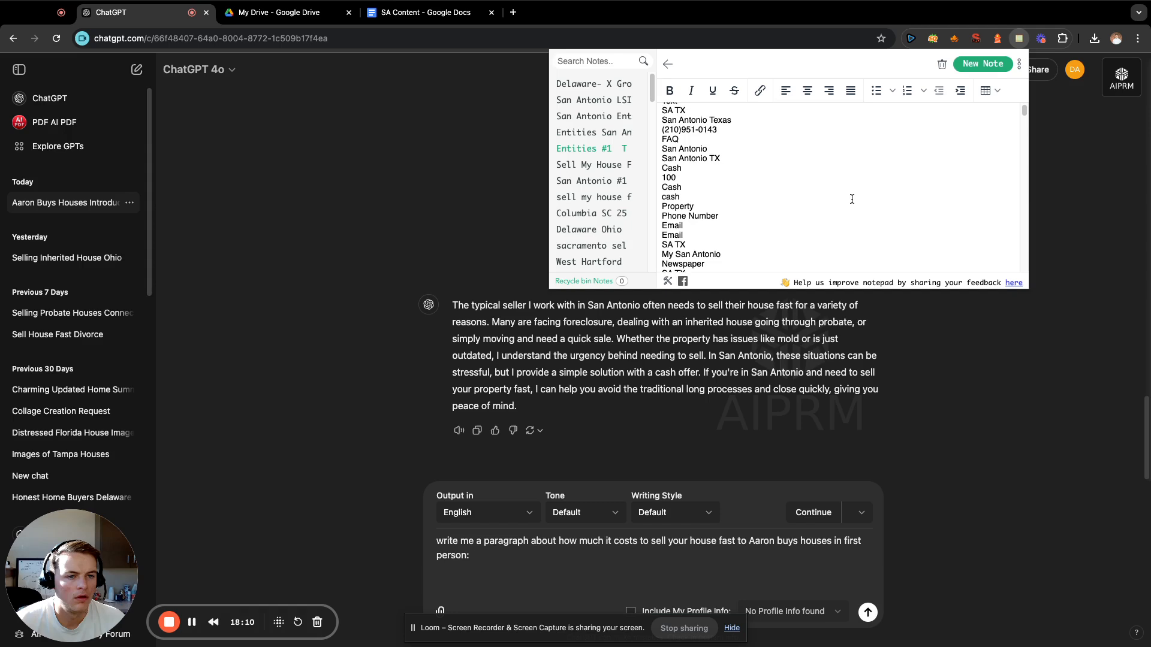
{"action": "scroll", "coordinate": [852, 199], "scroll_direction": "down", "scroll_amount": 10}
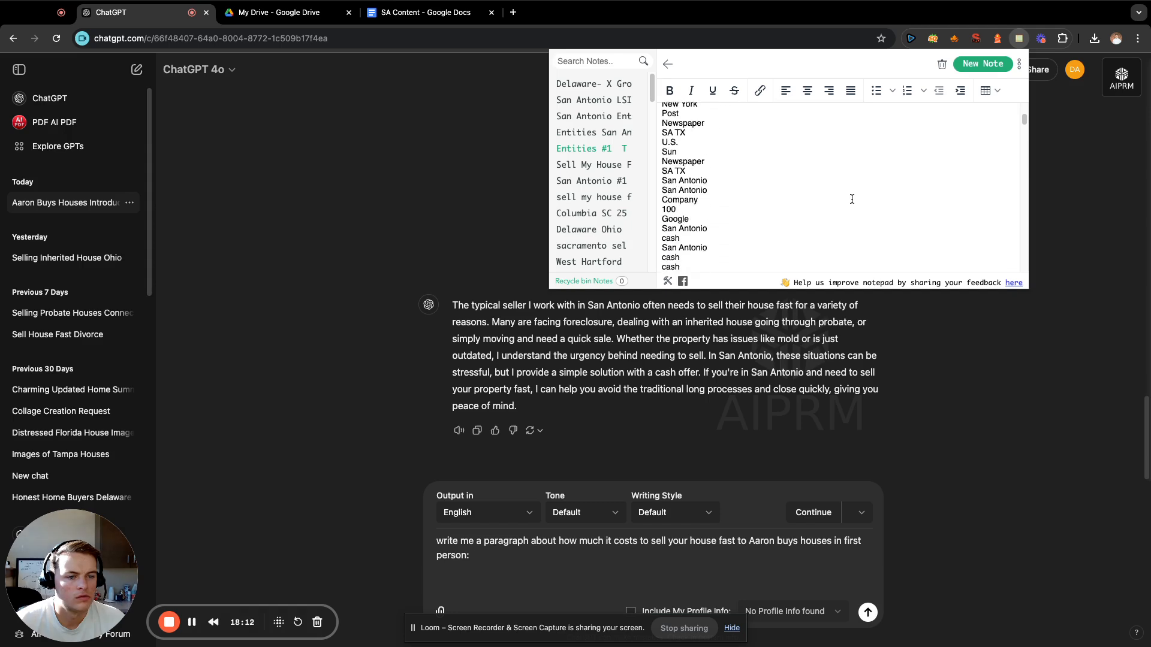
{"action": "scroll", "coordinate": [852, 199], "scroll_direction": "down", "scroll_amount": 5}
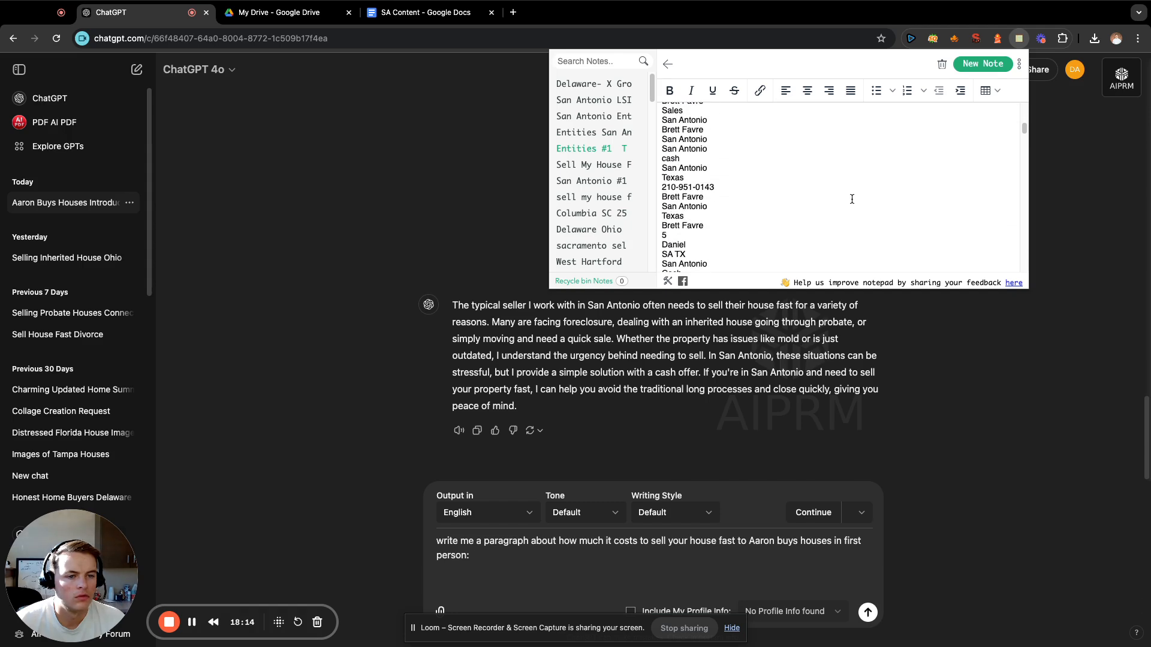
{"action": "left_click", "coordinate": [597, 133]}
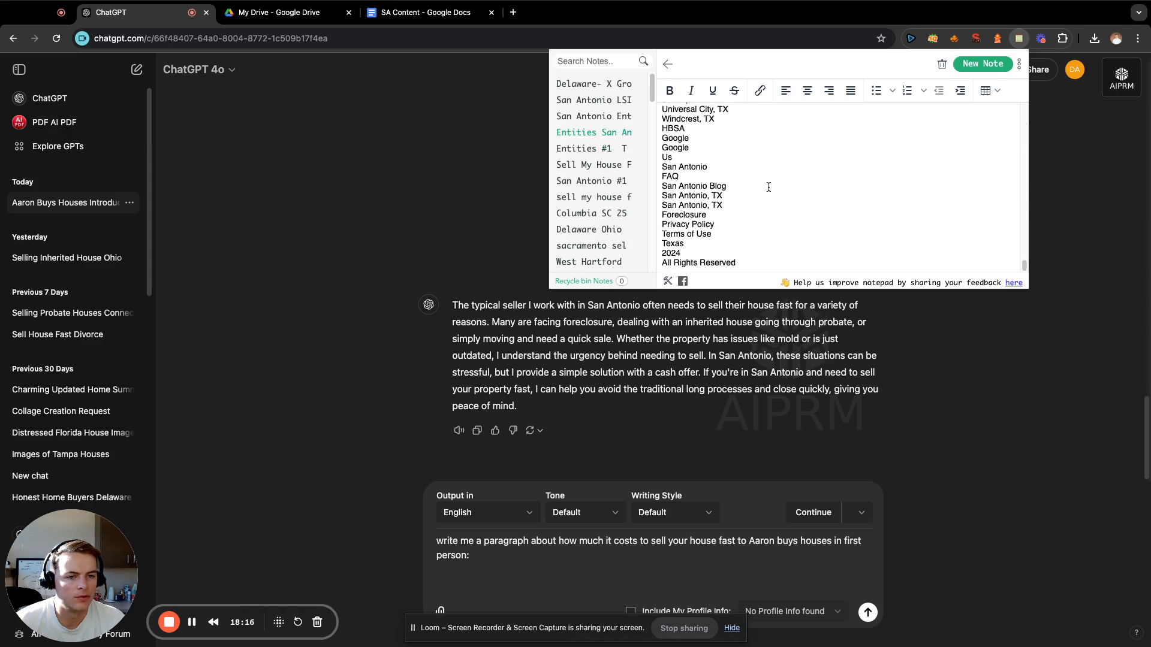
{"action": "scroll", "coordinate": [780, 199], "scroll_direction": "up", "scroll_amount": 1}
{"action": "scroll", "coordinate": [781, 199], "scroll_direction": "up", "scroll_amount": 15}
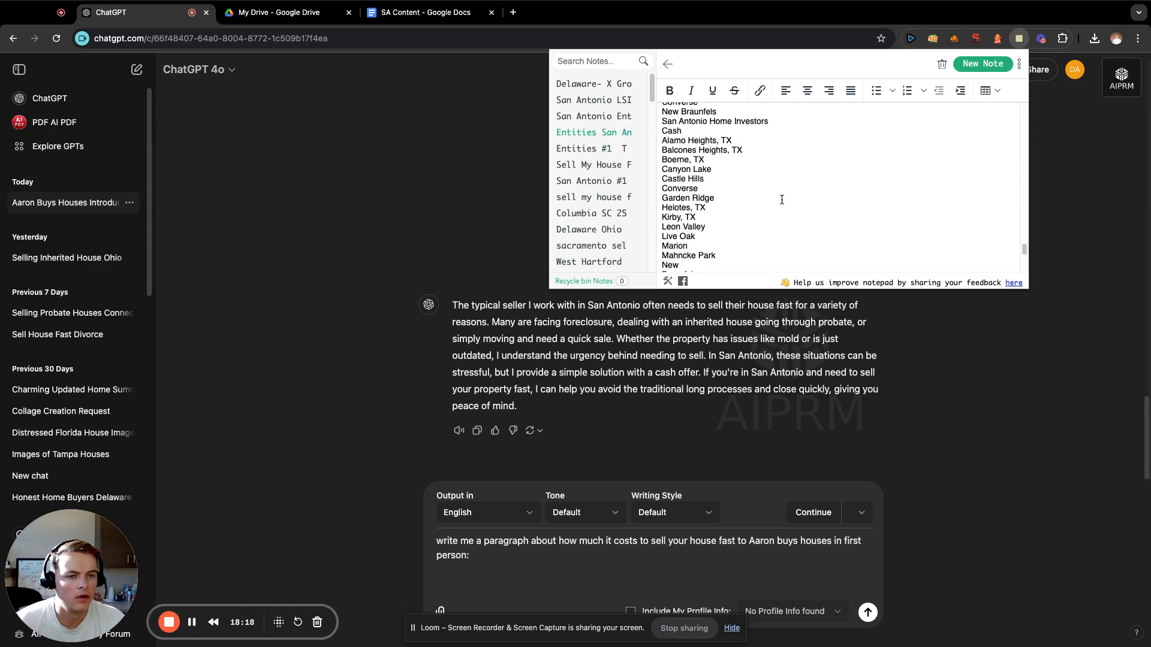
{"action": "scroll", "coordinate": [782, 200], "scroll_direction": "up", "scroll_amount": 5}
{"action": "scroll", "coordinate": [782, 200], "scroll_direction": "down", "scroll_amount": 5}
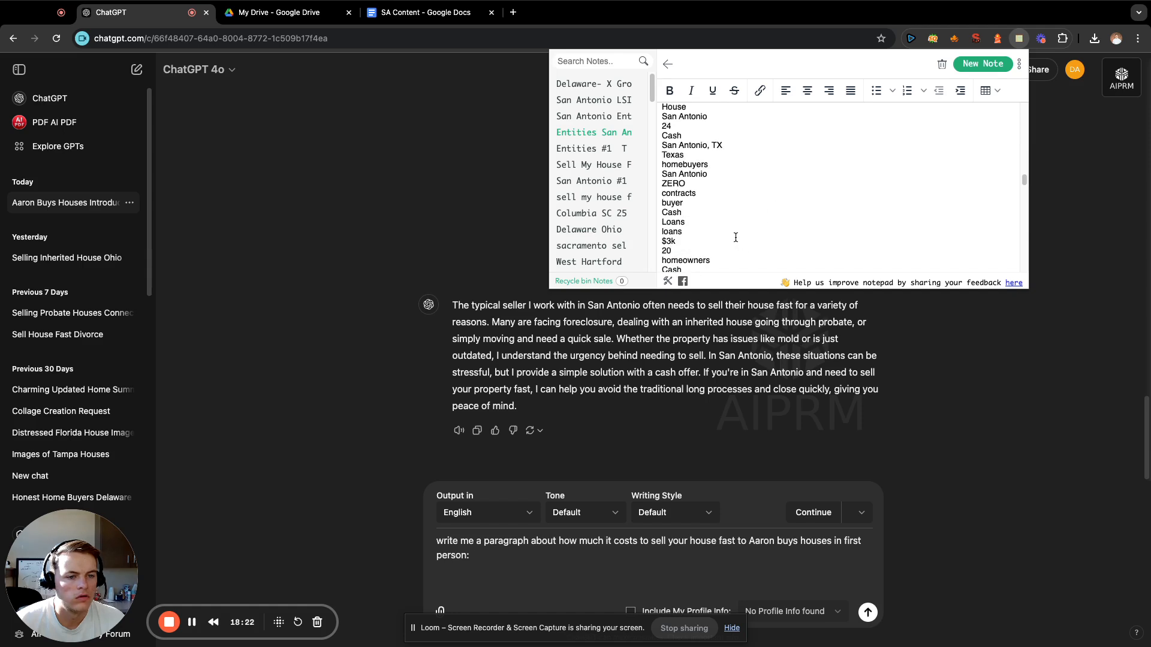
{"action": "left_click_drag", "start_coordinate": [736, 237], "coordinate": [661, 181]}
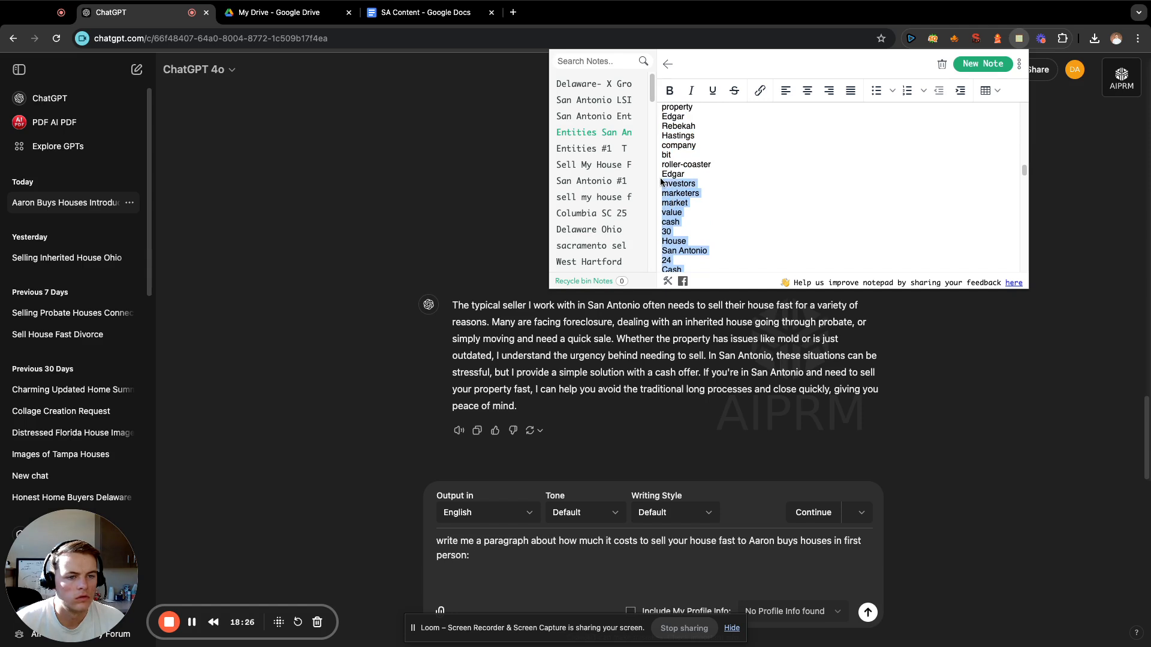
Paste the copied terms under the selling cost prompt and send it.
{"action": "left_click", "coordinate": [565, 567]}
{"action": "key", "text": "super+v"}
{"action": "key", "text": "Return"}
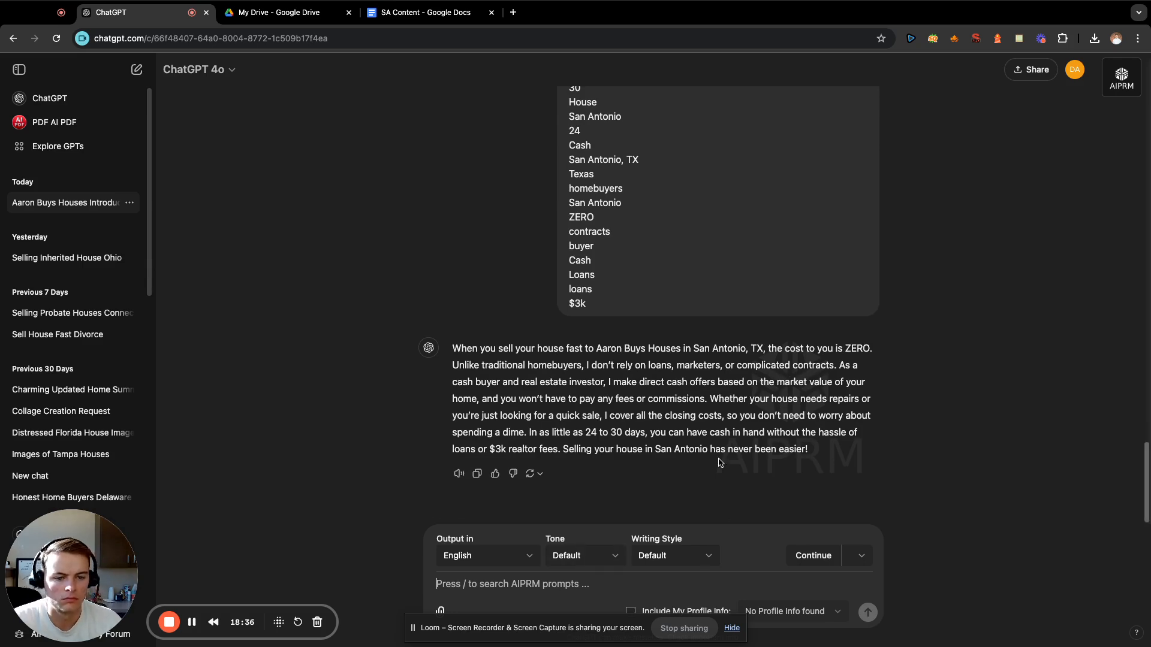
Copy the generated selling cost paragraph to the end of the SA Content document, leaving a blank line below it.
{"action": "left_click_drag", "start_coordinate": [815, 453], "coordinate": [455, 346]}
{"action": "key", "text": "super+c"}
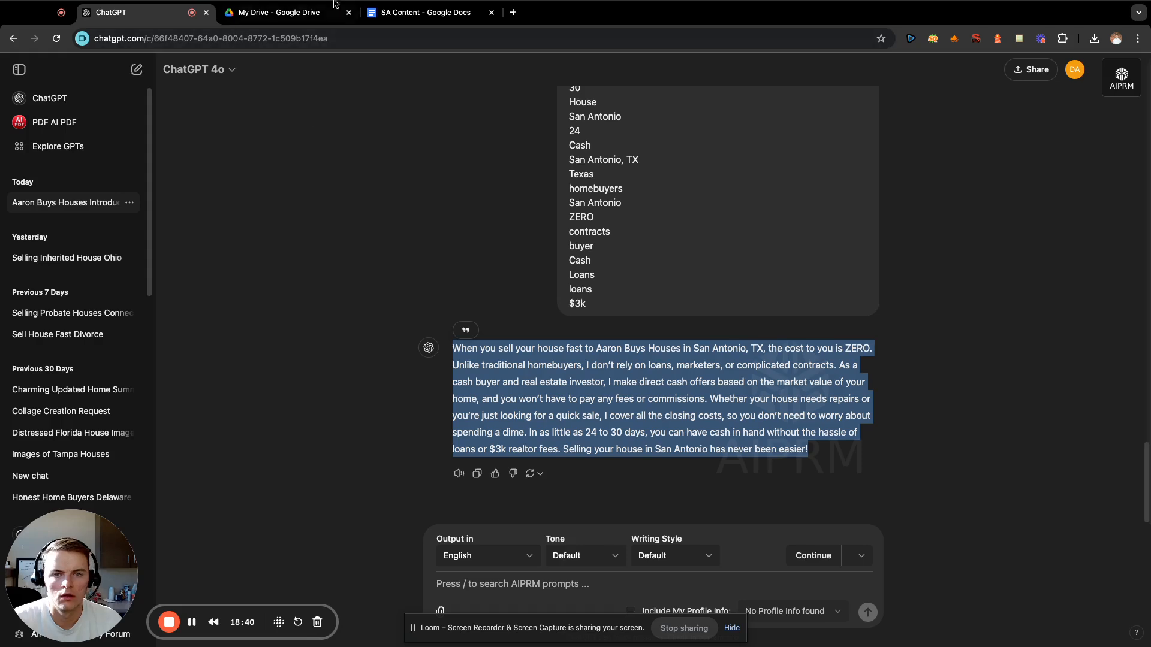
{"action": "left_click", "coordinate": [426, 12]}
{"action": "key", "text": "super+v"}
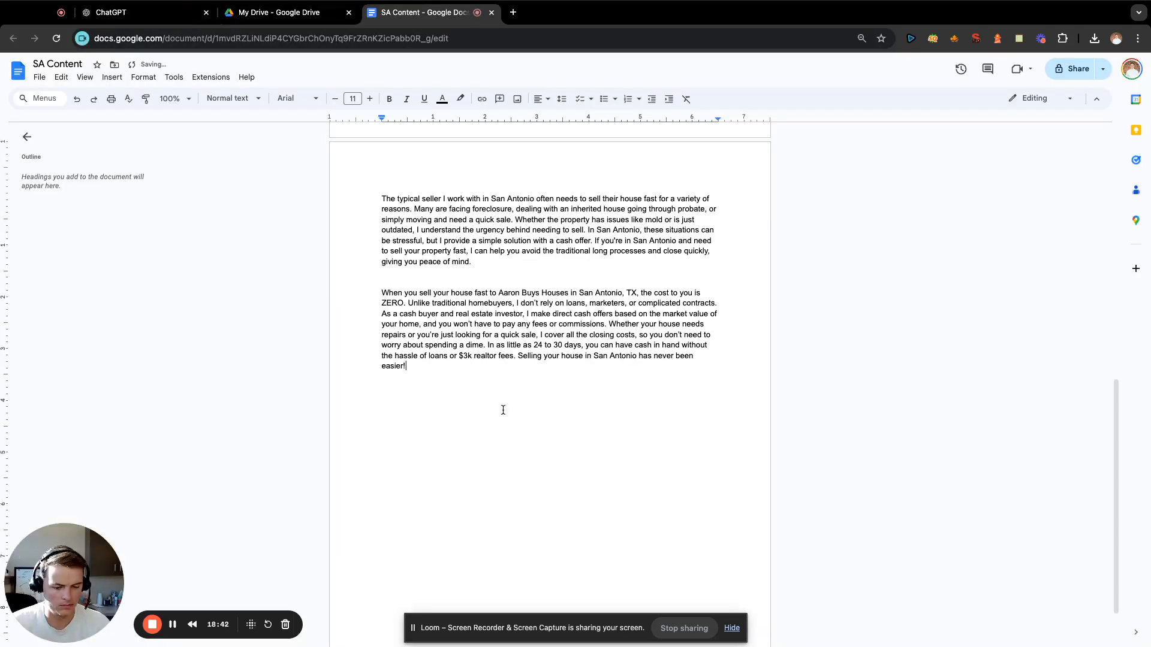
{"action": "key", "text": "Return"}
{"action": "key", "text": "Return"}
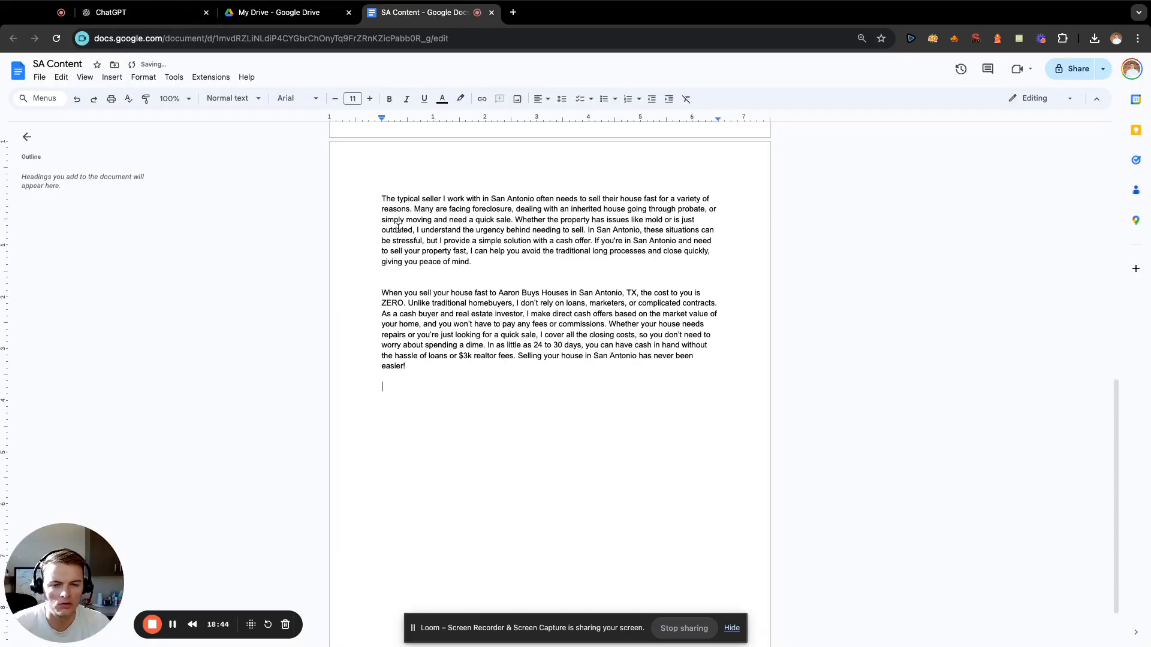
In ChatGPT, enter "write me a paragraph on what the typical concerns are from sellers when selling their home to us:" above a blank line.
{"action": "left_click", "coordinate": [138, 12]}
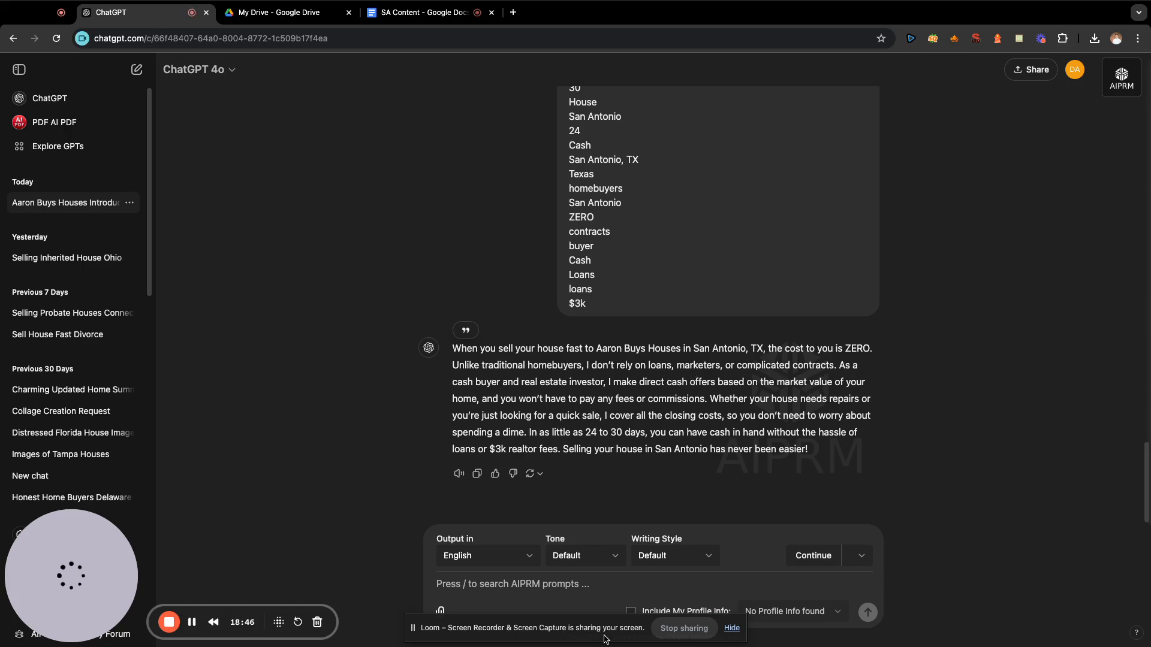
{"action": "left_click", "coordinate": [579, 580]}
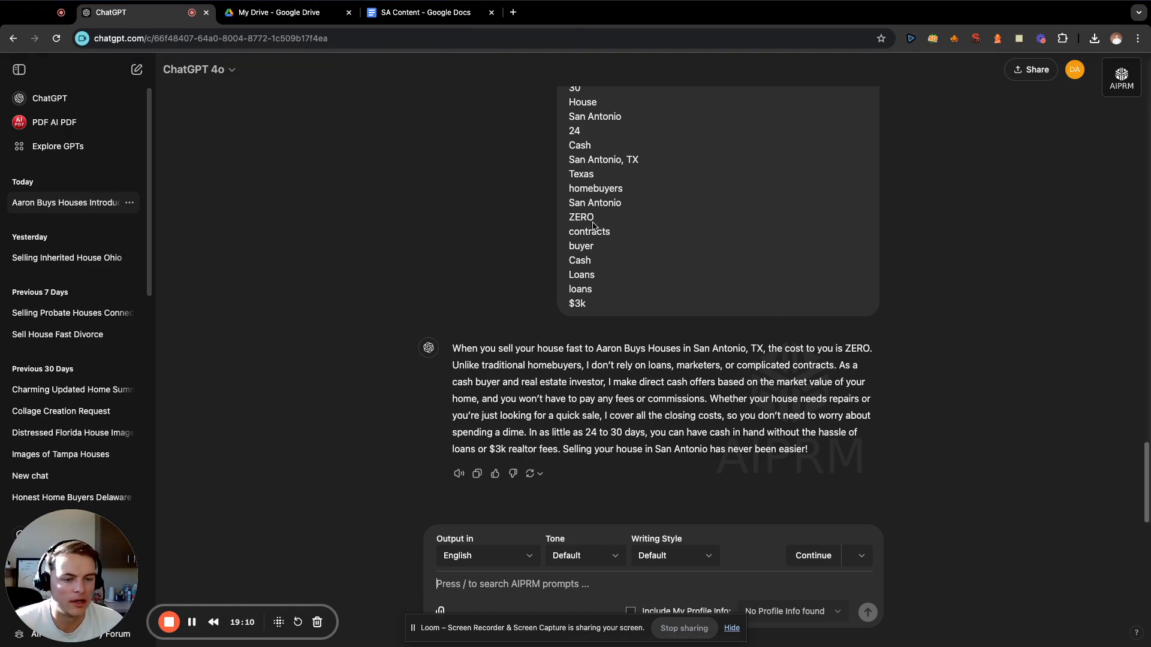
{"action": "left_click", "coordinate": [1019, 39]}
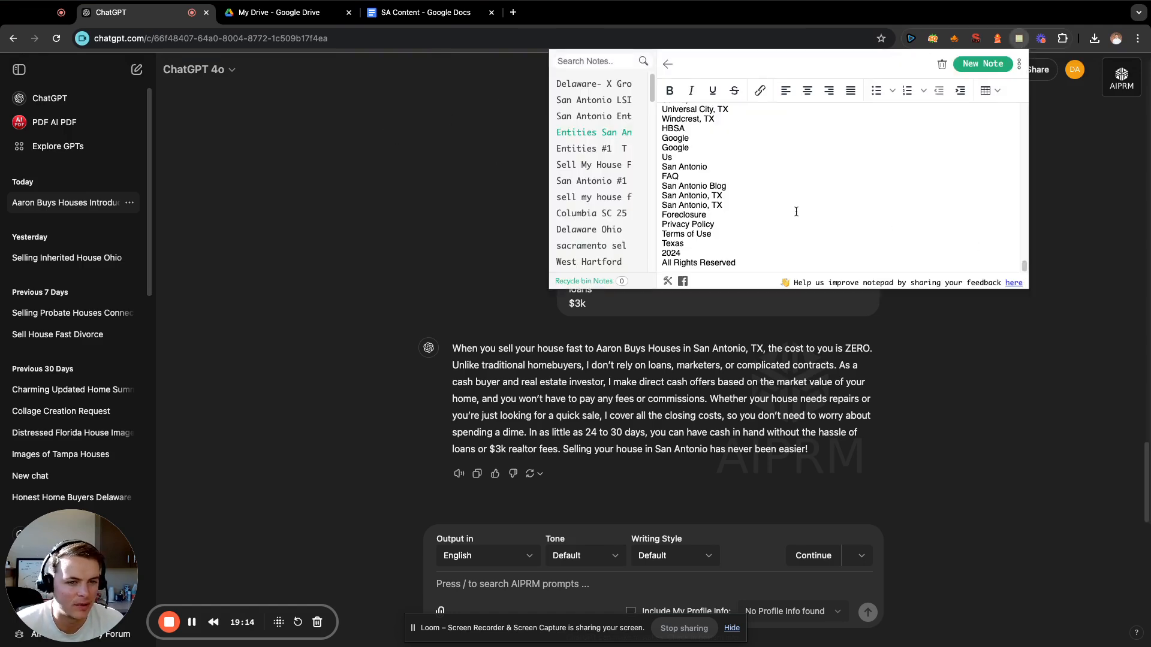
{"action": "left_click", "coordinate": [598, 582]}
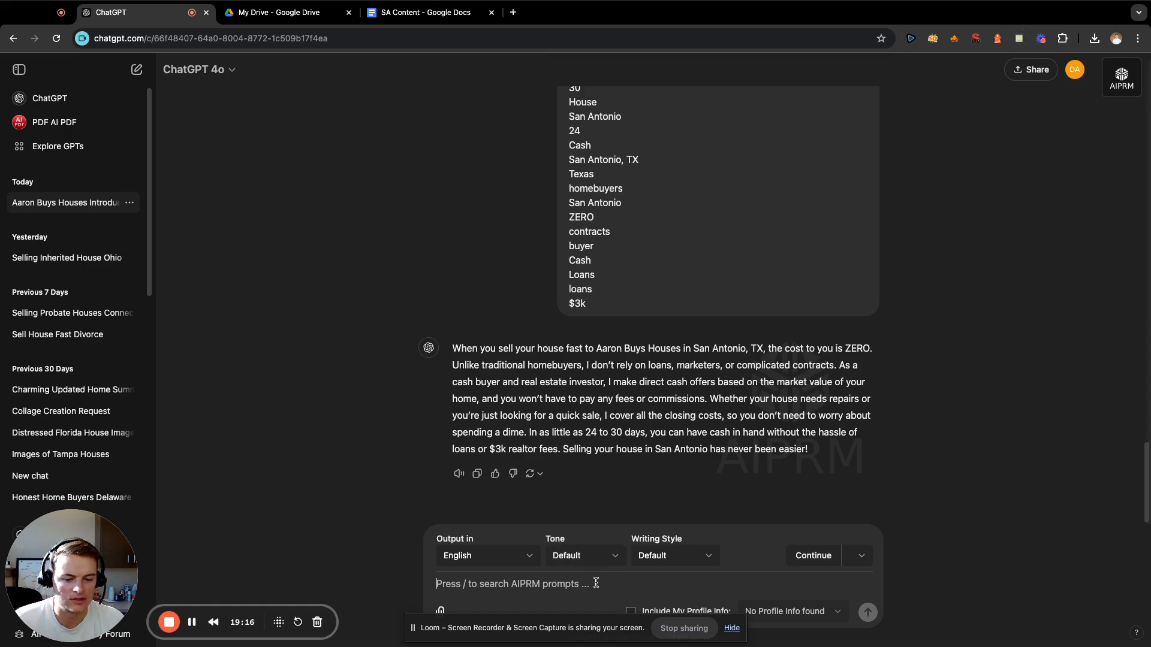
{"action": "type", "text": "writeme a"}
{"action": "key", "text": "BackSpace"}
{"action": "key", "text": "BackSpace"}
{"action": "key", "text": "BackSpace"}
{"action": "key", "text": "BackSpace"}
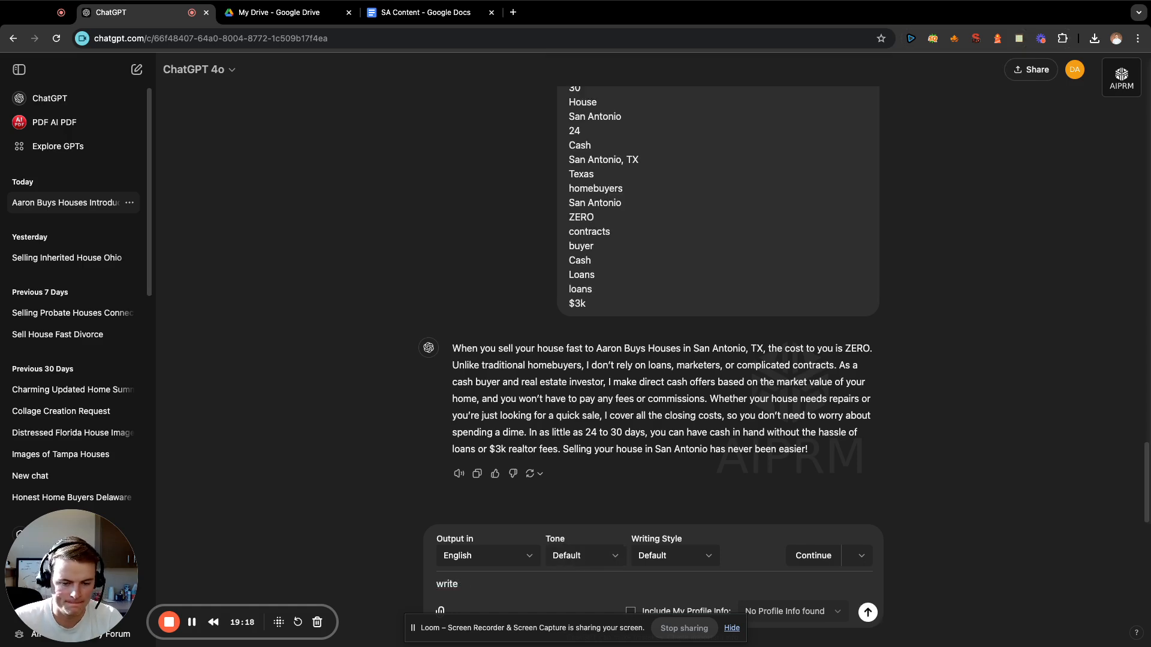
{"action": "type", "text": "me "}
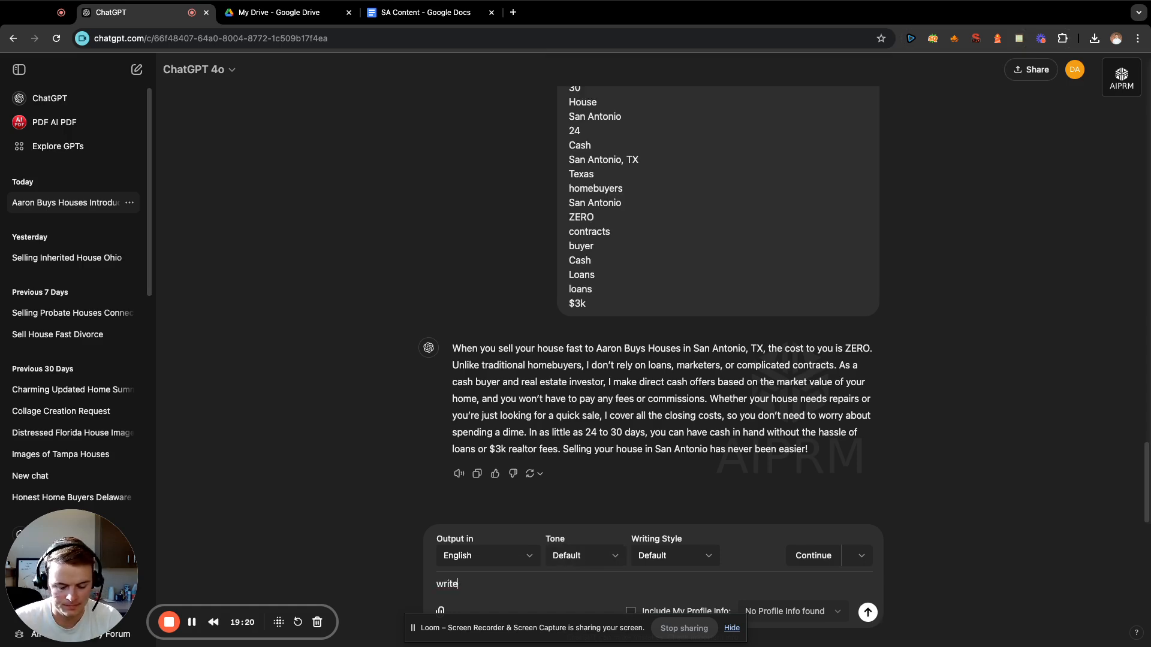
{"action": "type", "text": " me a paragrapha "}
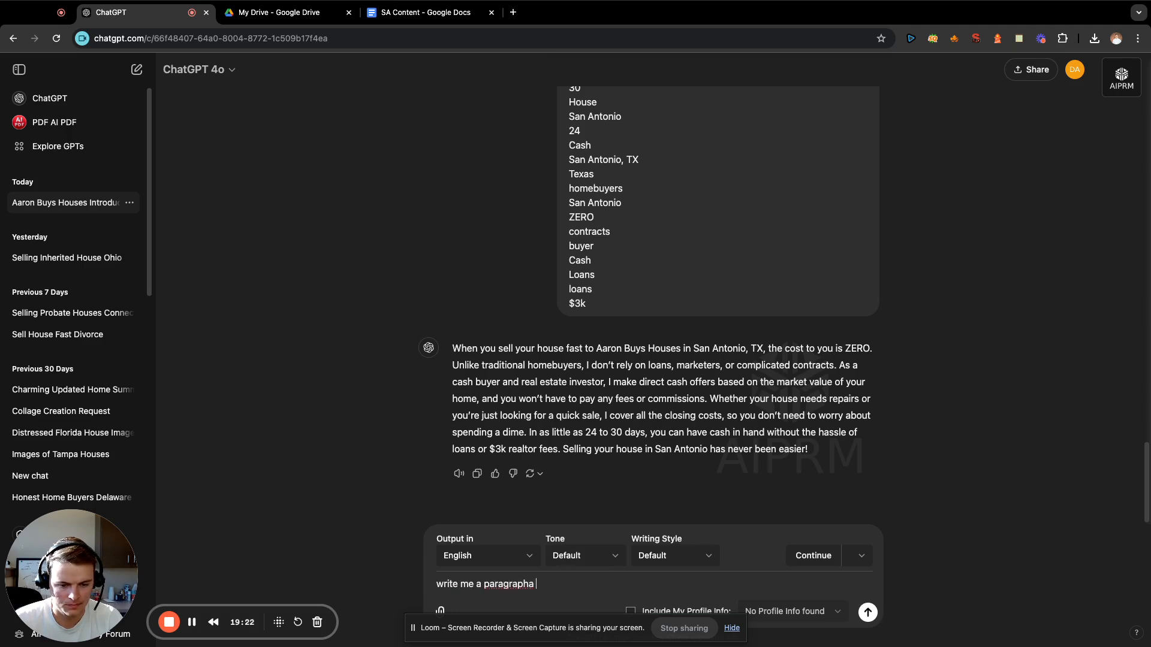
{"action": "key", "text": "BackSpace"}
{"action": "key", "text": "BackSpace"}
{"action": "type", "text": " on"}
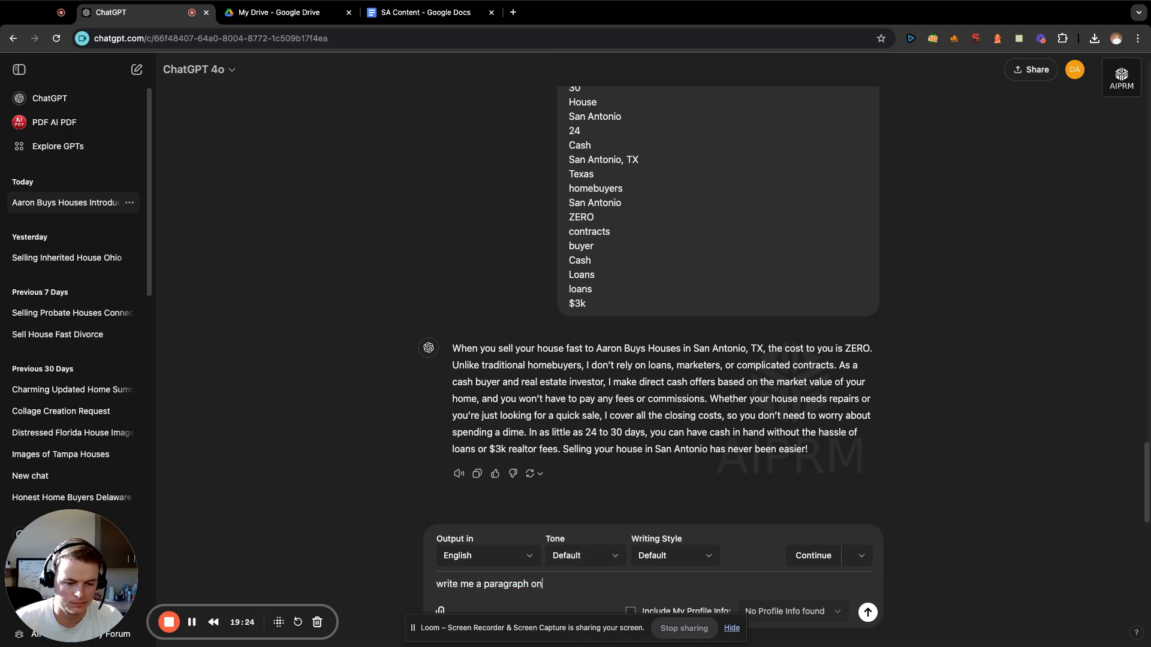
{"action": "type", "text": " what the ty"}
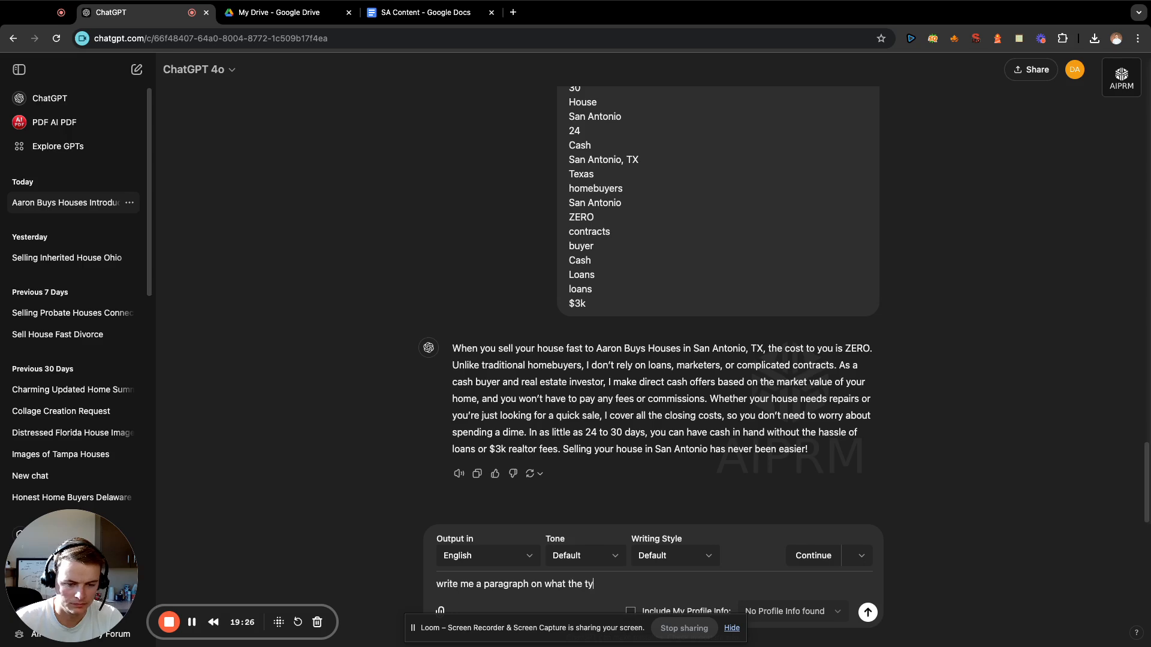
{"action": "type", "text": "pical concerns are"}
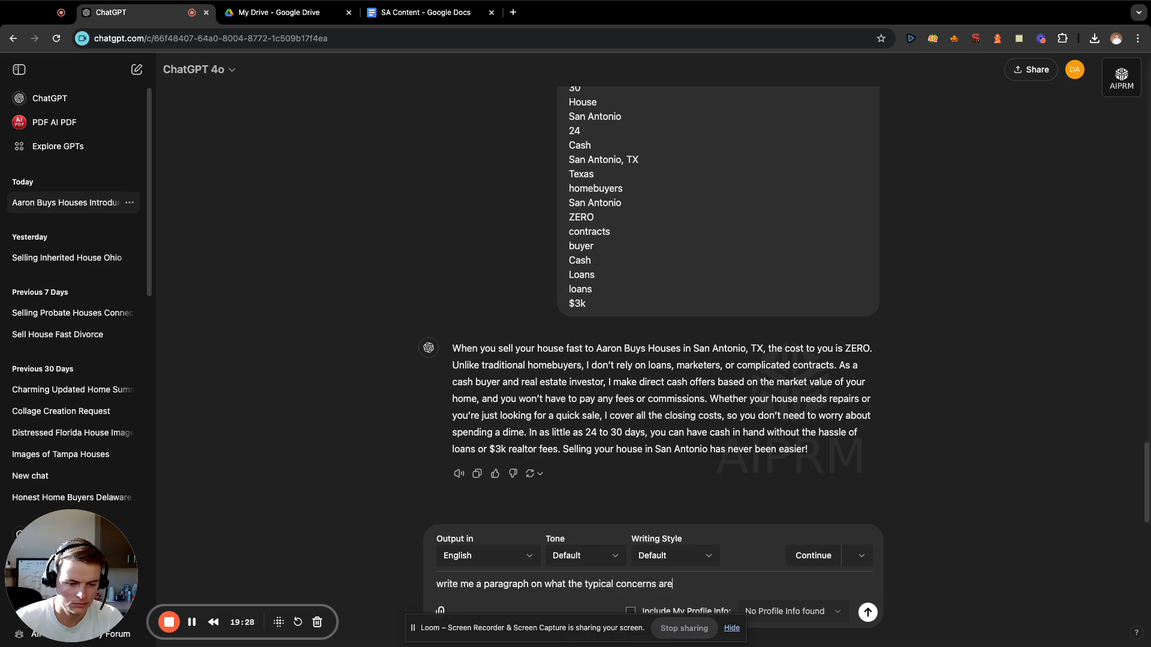
{"action": "type", "text": " from sellers "}
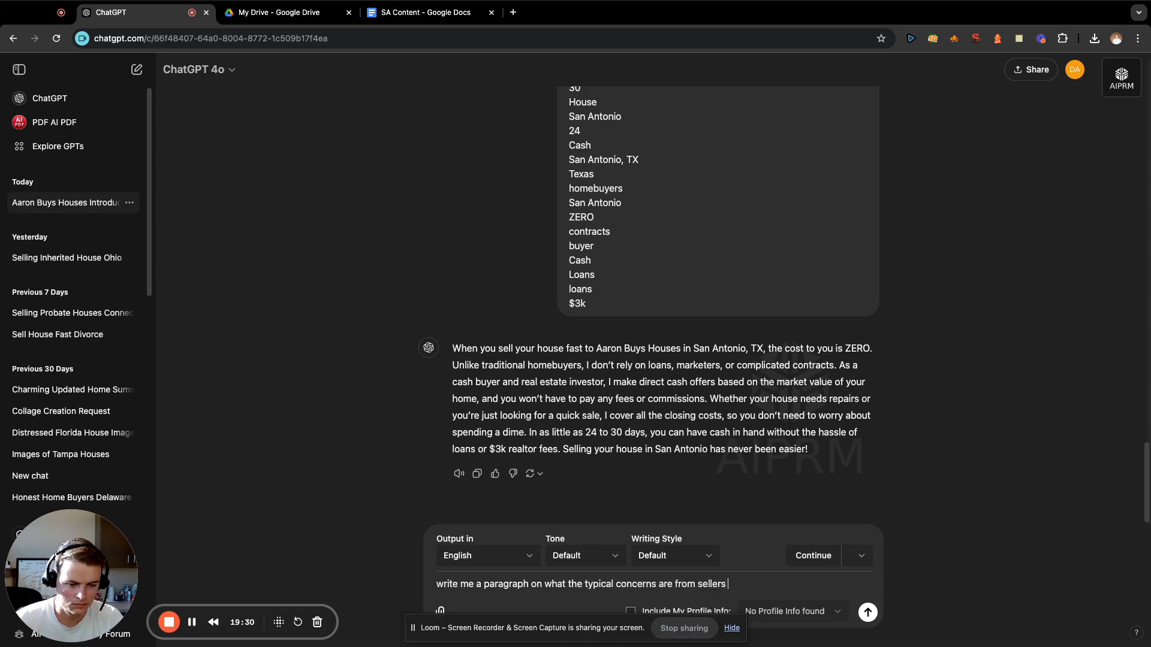
{"action": "type", "text": "when selling t"}
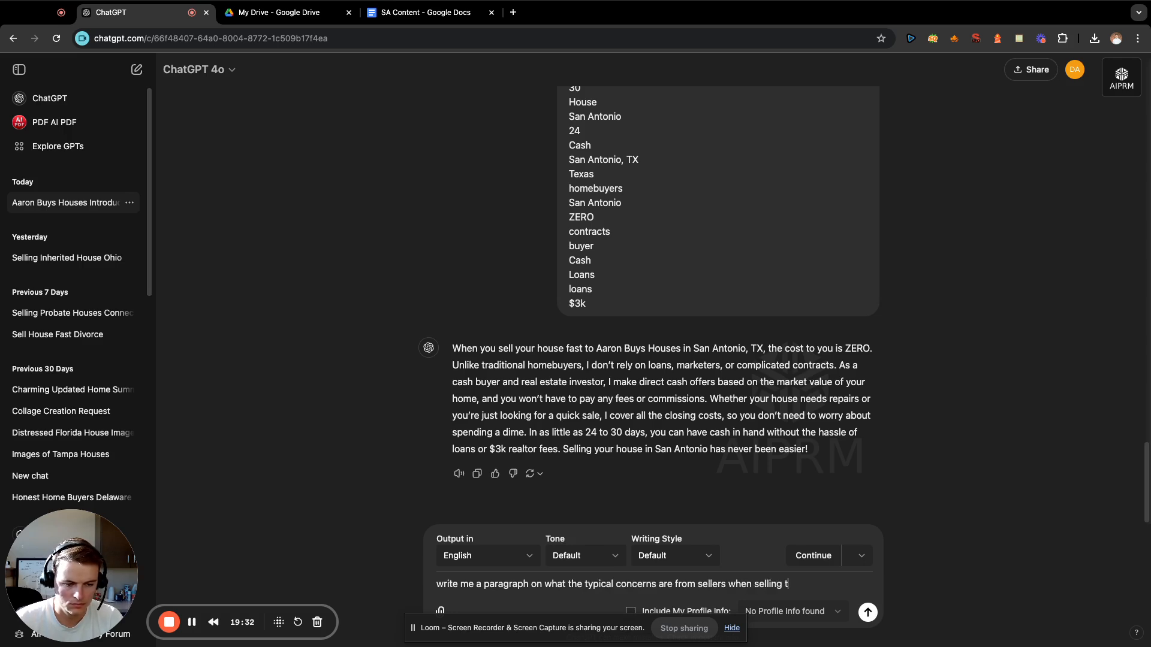
{"action": "type", "text": "heir home to us"}
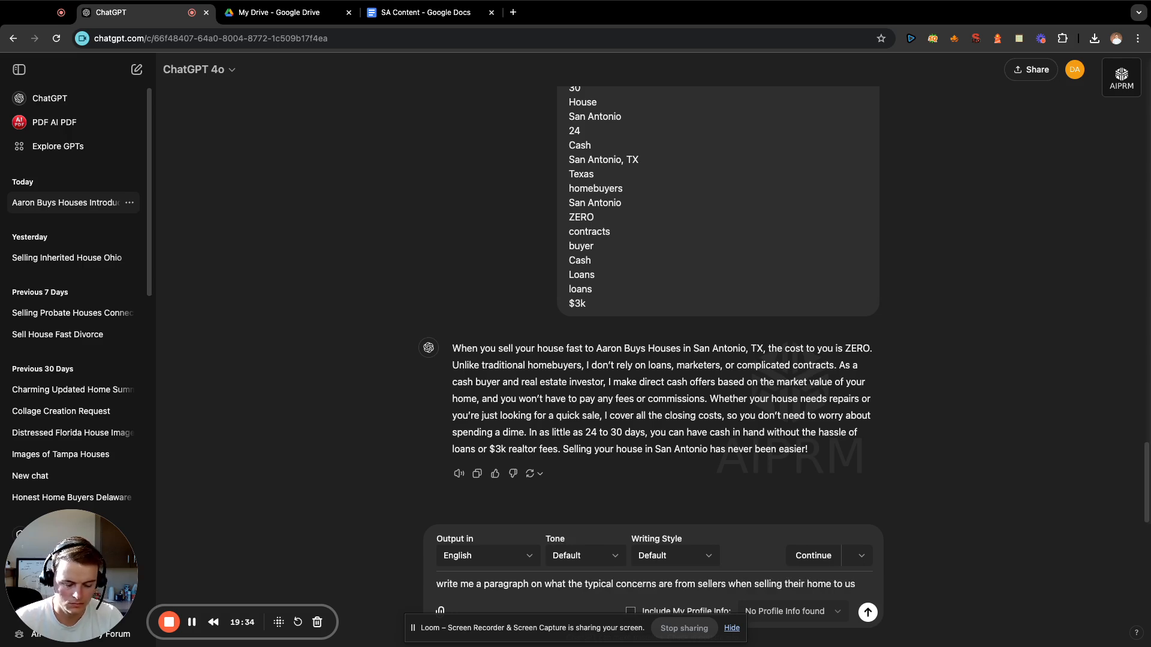
{"action": "type", "text": ":"}
{"action": "key", "text": "shift+Return"}
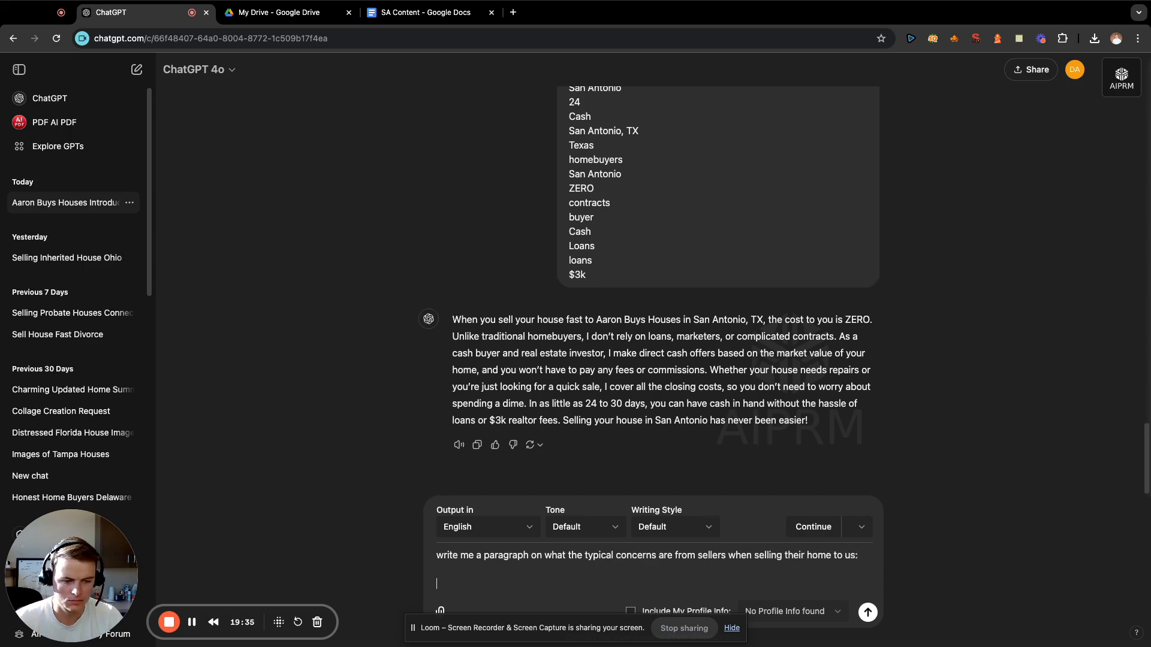
Look through the saved Entities San Antonio note and copy the terms from "investors" above "property" through "cash" below "market value".
{"action": "left_click", "coordinate": [1021, 40]}
{"action": "scroll", "coordinate": [791, 204], "scroll_direction": "up", "scroll_amount": 4}
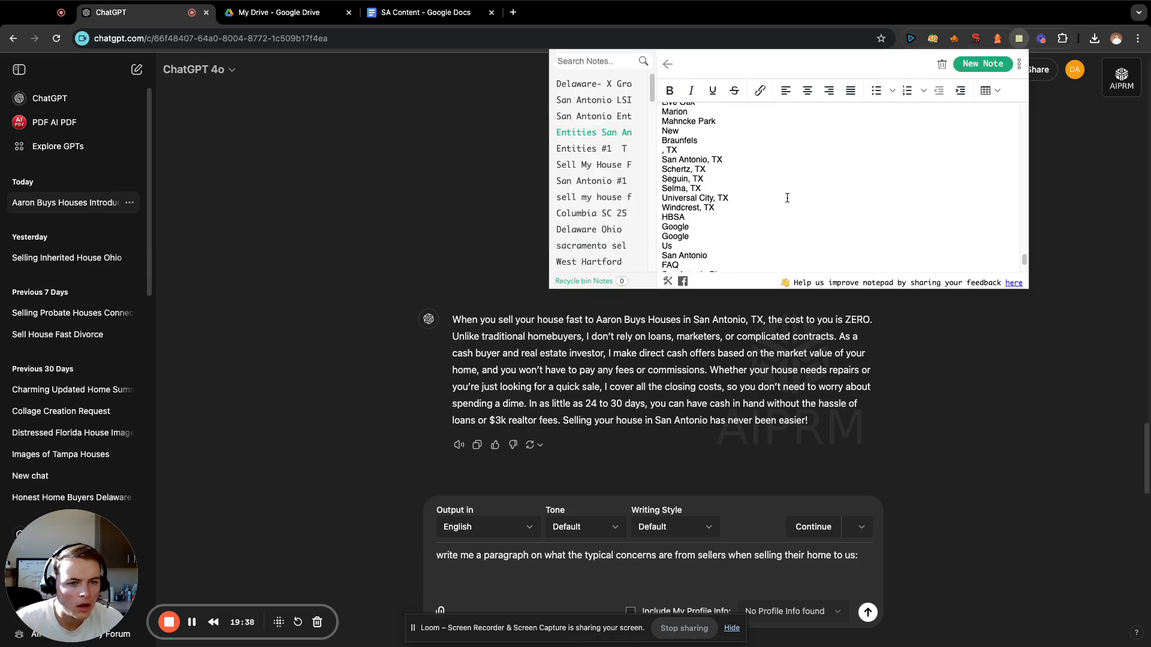
{"action": "scroll", "coordinate": [787, 198], "scroll_direction": "up", "scroll_amount": 10}
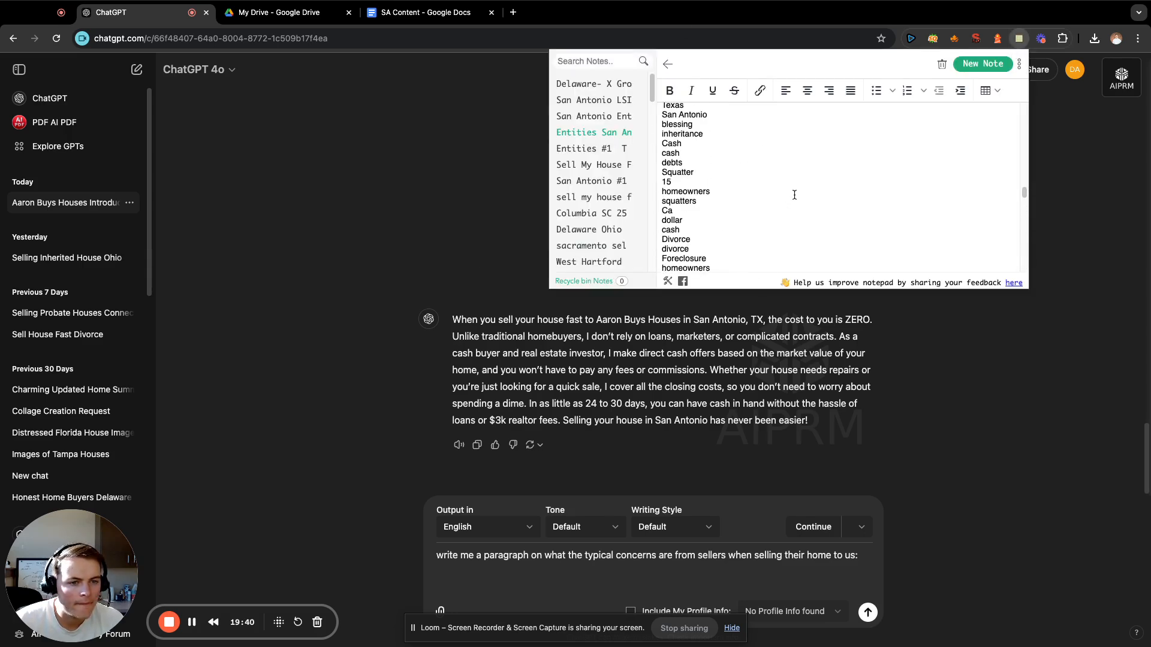
{"action": "scroll", "coordinate": [794, 195], "scroll_direction": "up", "scroll_amount": 3}
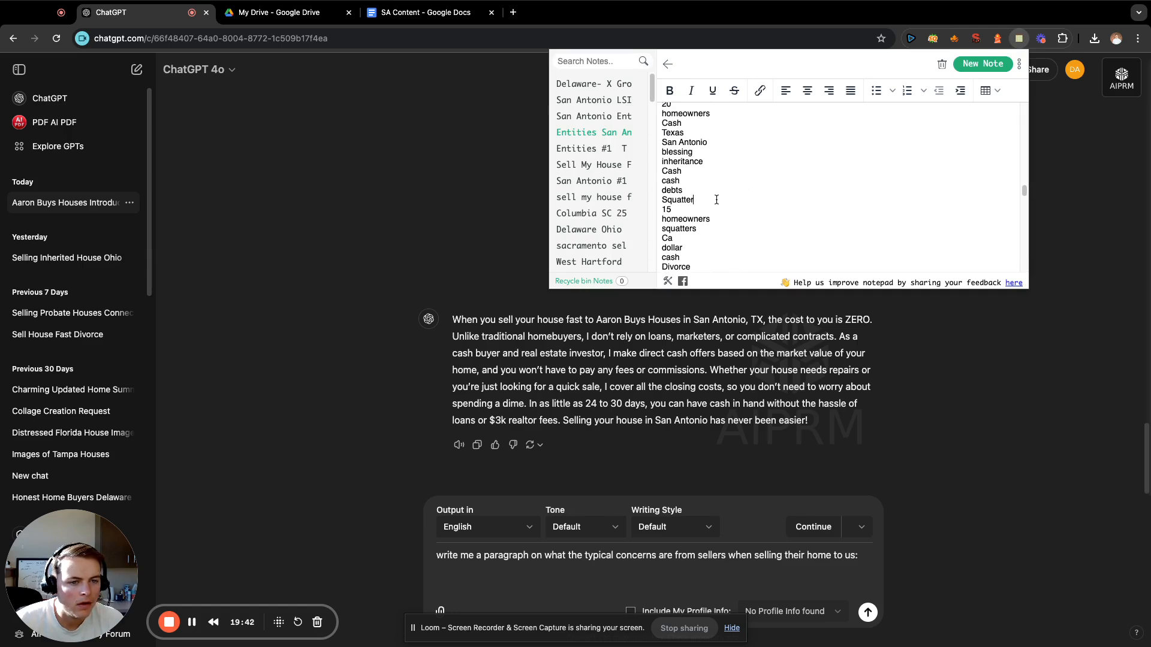
{"action": "left_click_drag", "start_coordinate": [716, 199], "coordinate": [662, 175]}
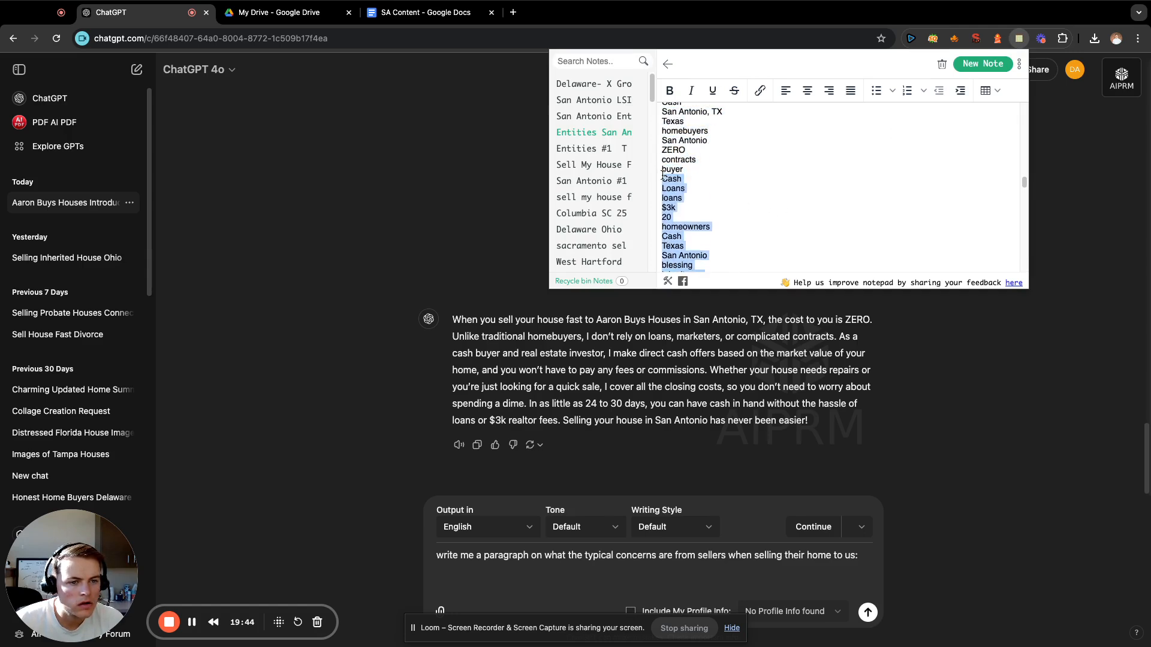
{"action": "scroll", "coordinate": [786, 174], "scroll_direction": "up", "scroll_amount": 5}
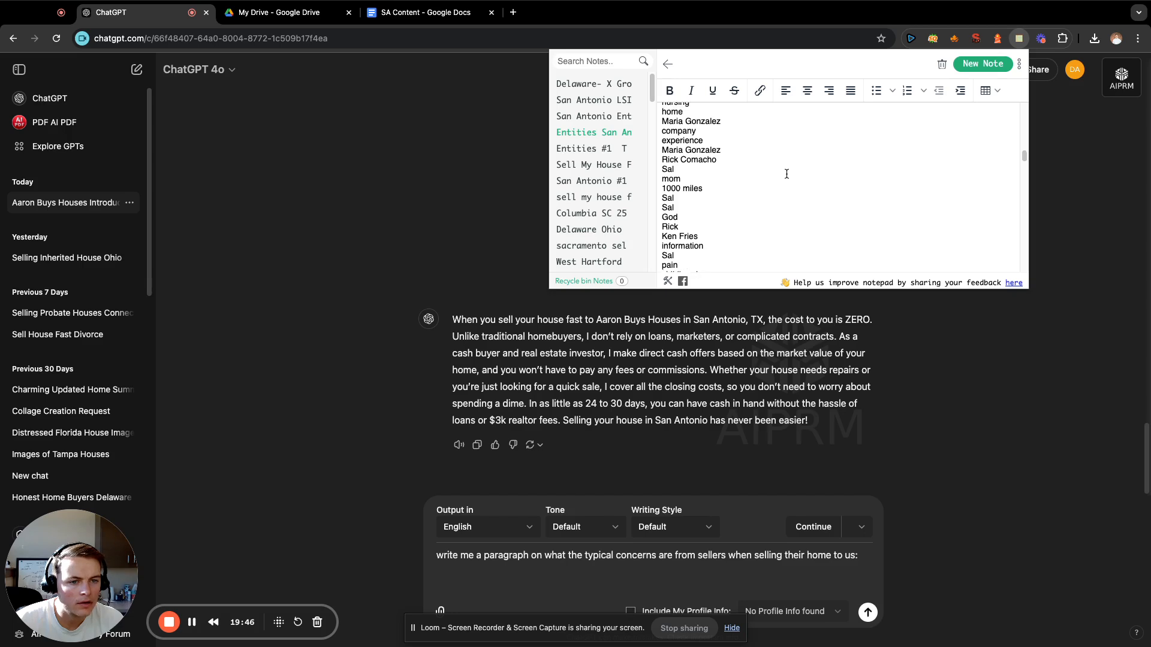
{"action": "scroll", "coordinate": [786, 174], "scroll_direction": "up", "scroll_amount": 5}
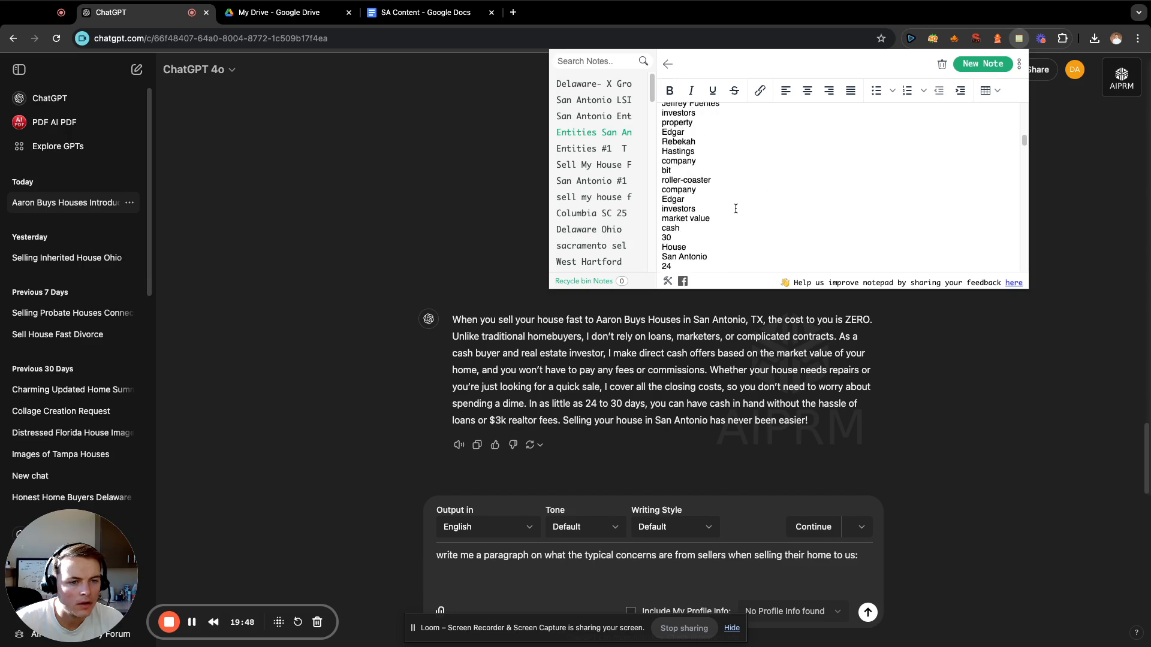
{"action": "scroll", "coordinate": [735, 208], "scroll_direction": "up", "scroll_amount": 3}
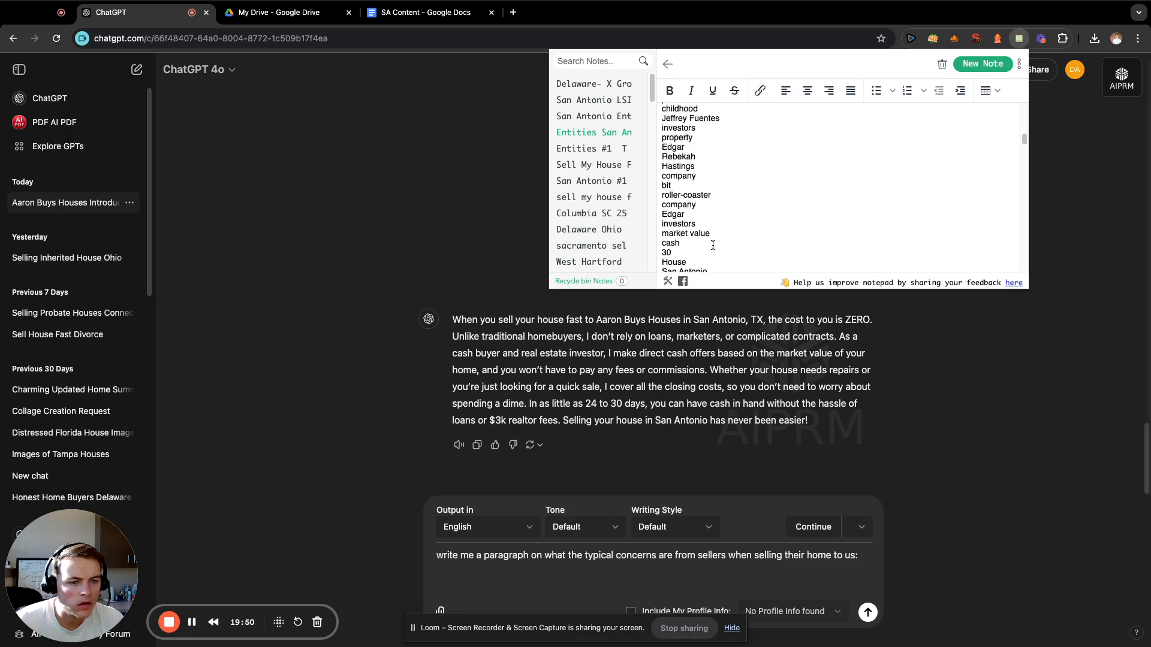
{"action": "left_click_drag", "start_coordinate": [712, 245], "coordinate": [662, 242]}
{"action": "scroll", "coordinate": [784, 203], "scroll_direction": "down", "scroll_amount": 3}
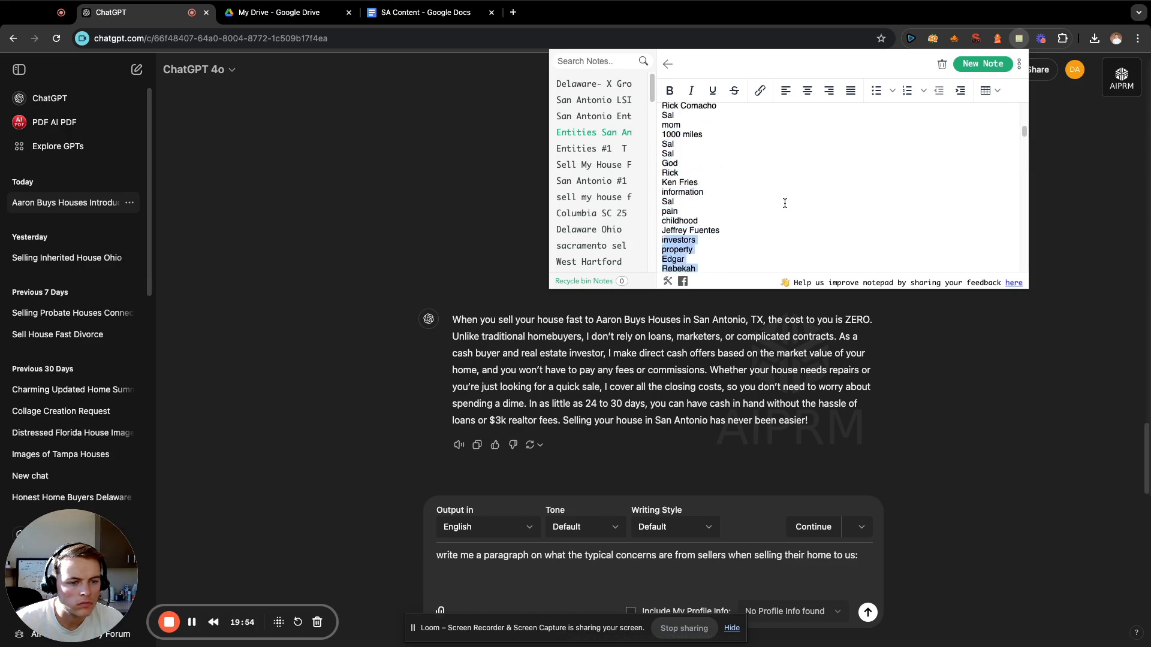
{"action": "scroll", "coordinate": [784, 203], "scroll_direction": "down", "scroll_amount": 10}
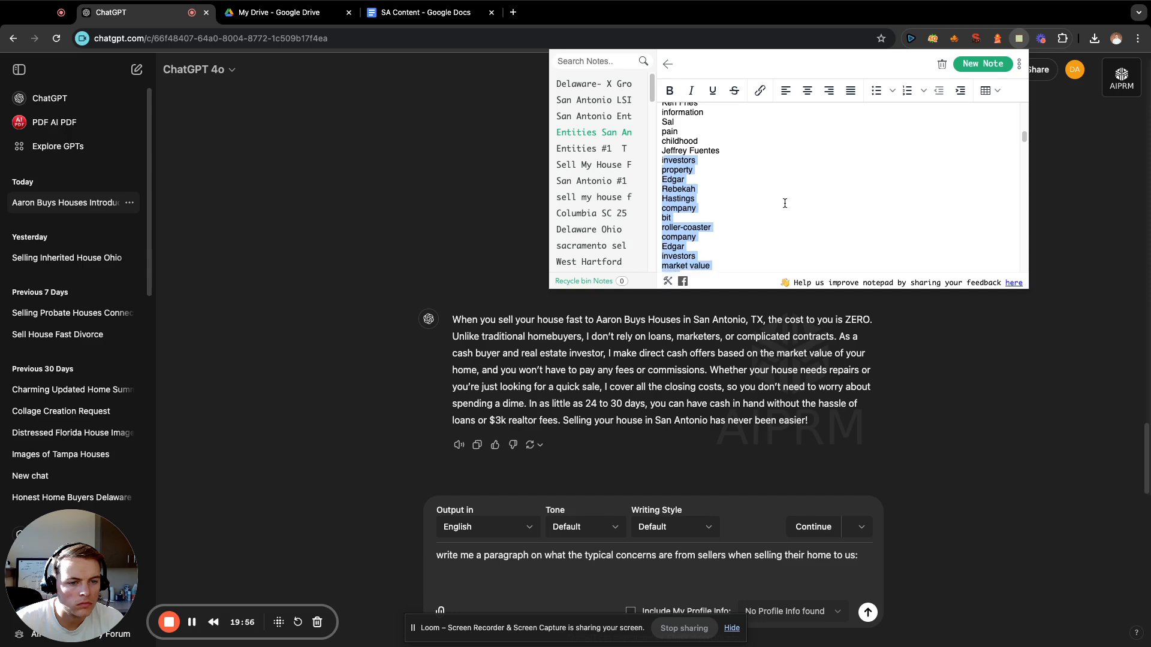
{"action": "scroll", "coordinate": [785, 203], "scroll_direction": "up", "scroll_amount": 1}
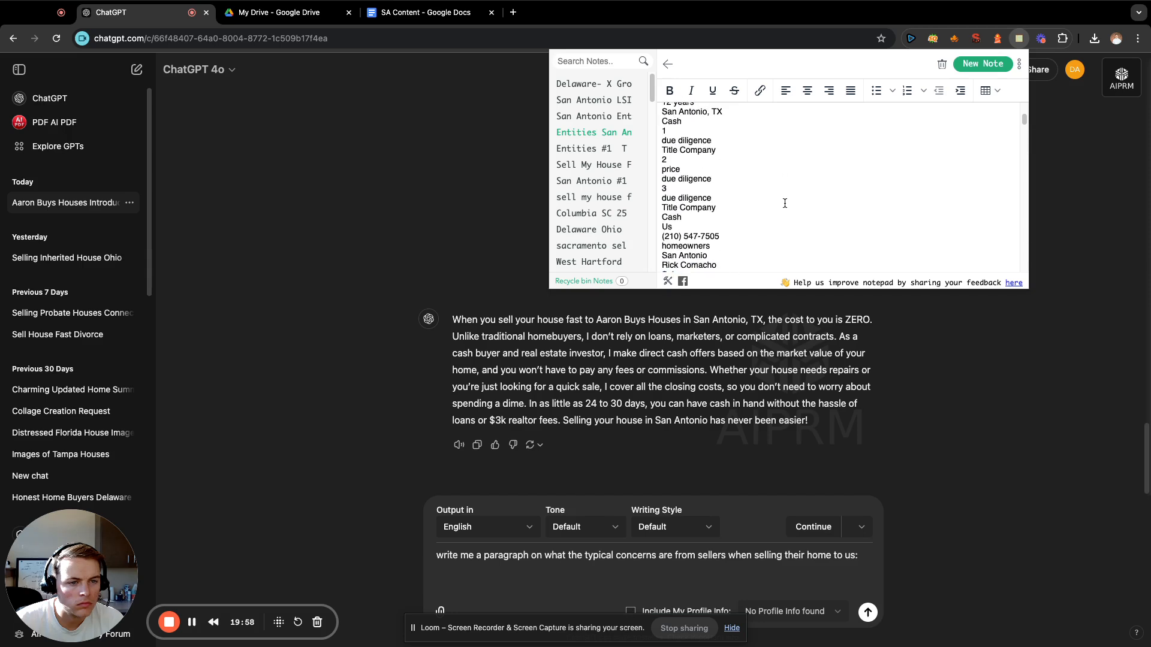
{"action": "scroll", "coordinate": [784, 204], "scroll_direction": "up", "scroll_amount": 7}
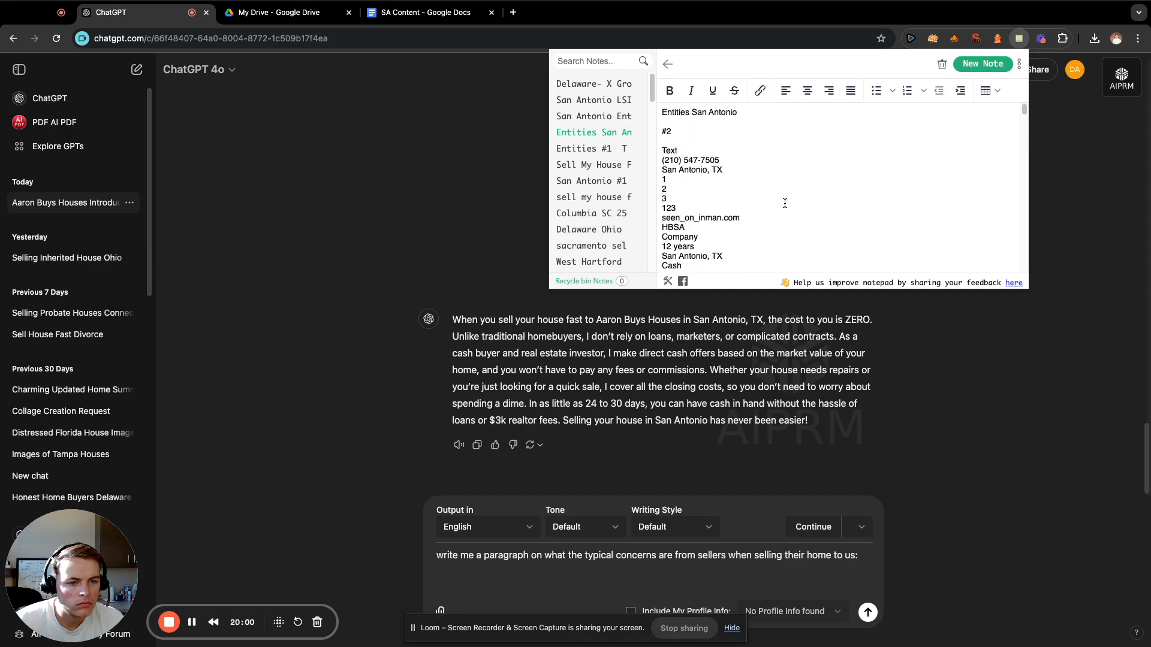
{"action": "scroll", "coordinate": [784, 203], "scroll_direction": "down", "scroll_amount": 7}
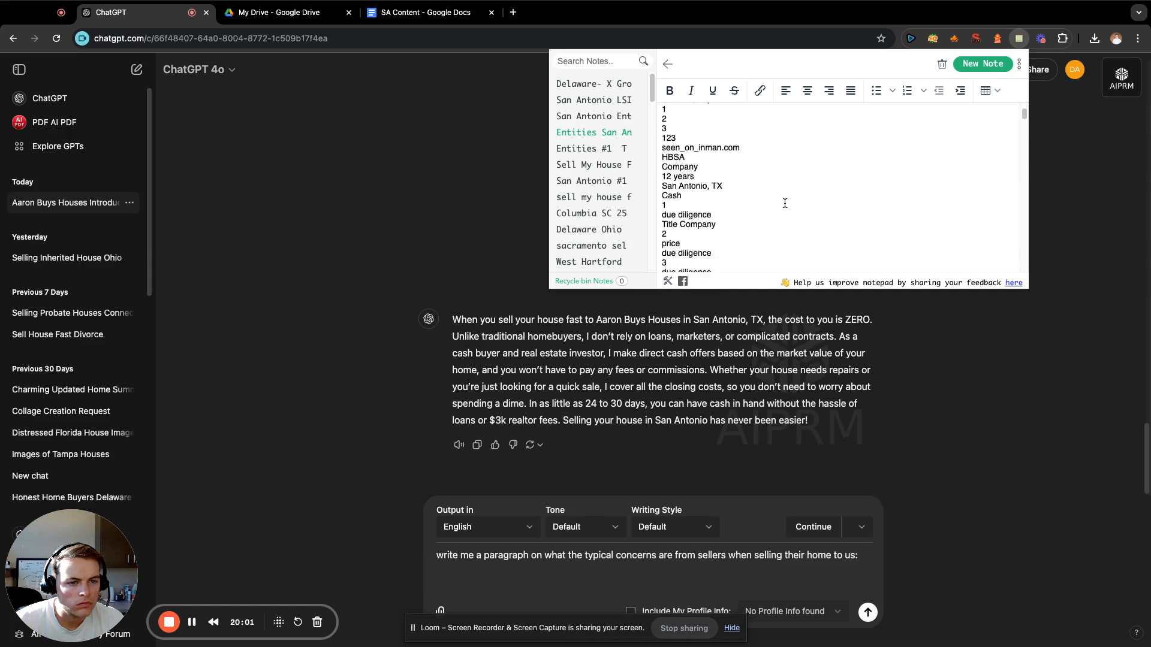
Paste the copied terms under the seller concerns prompt, delete the three personal name lines between "property" and "company", and send it.
{"action": "left_click", "coordinate": [620, 568]}
{"action": "key", "text": "ctrl+v"}
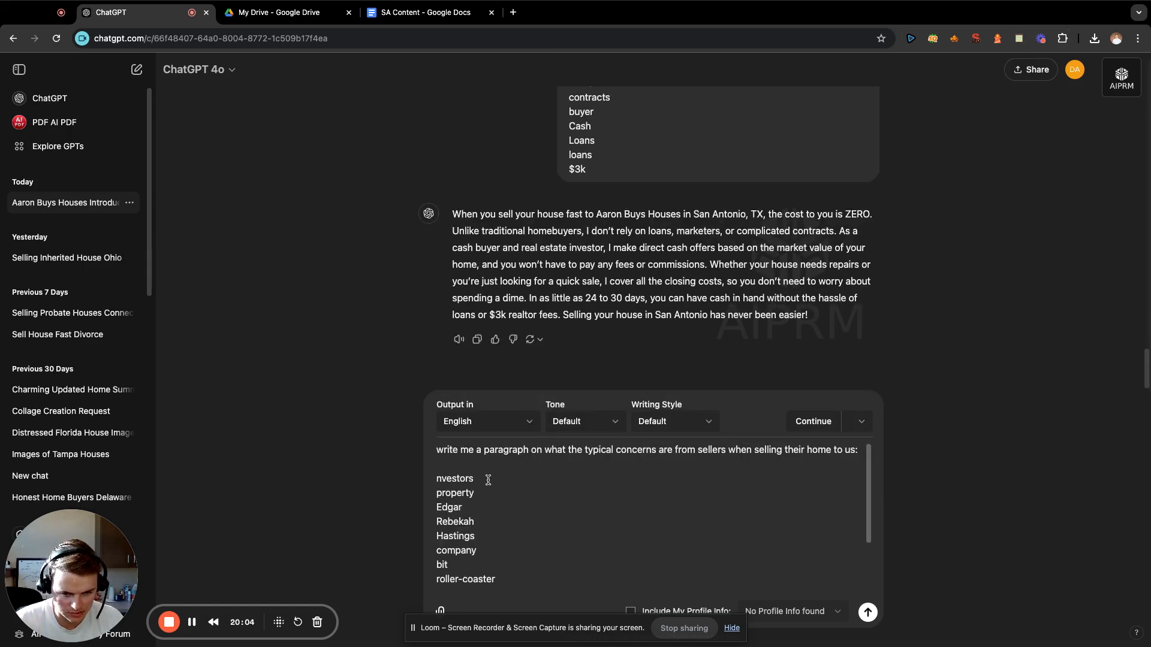
{"action": "left_click_drag", "start_coordinate": [473, 508], "coordinate": [435, 521]}
{"action": "key", "text": "BackSpace"}
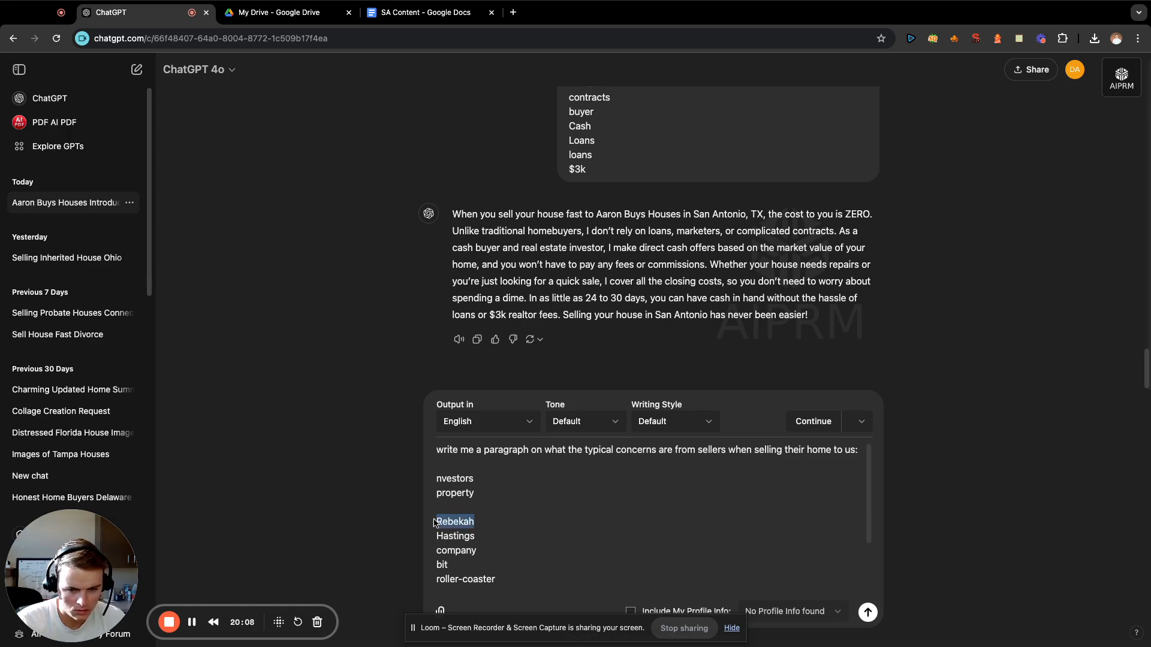
{"action": "key", "text": "BackSpace"}
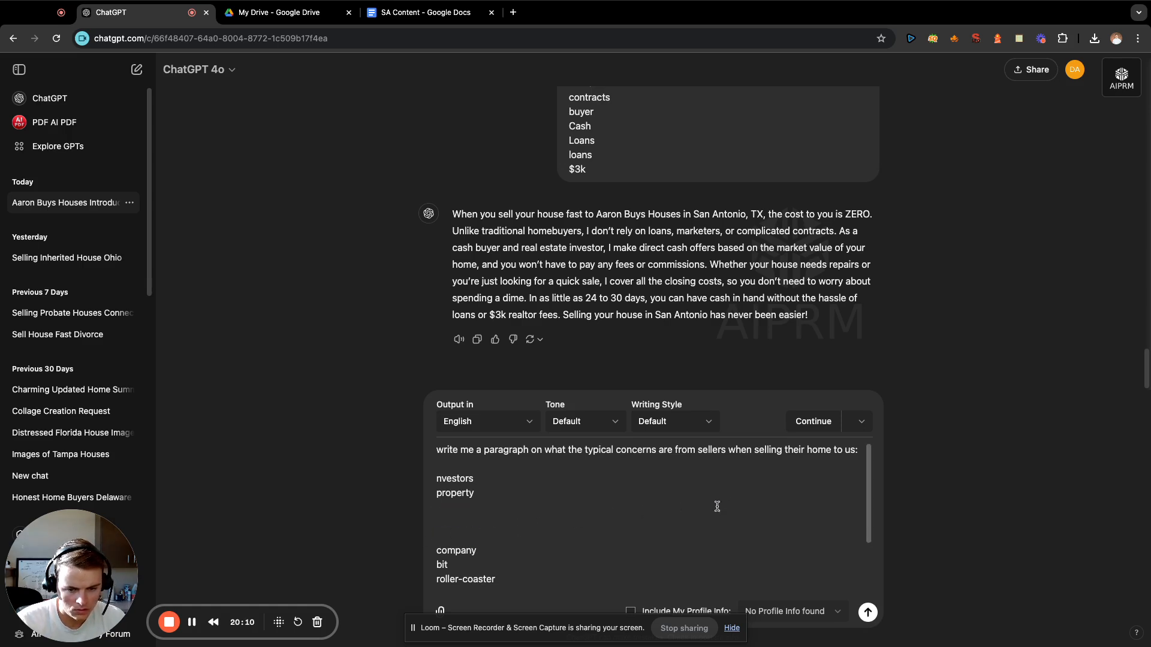
{"action": "key", "text": "Return"}
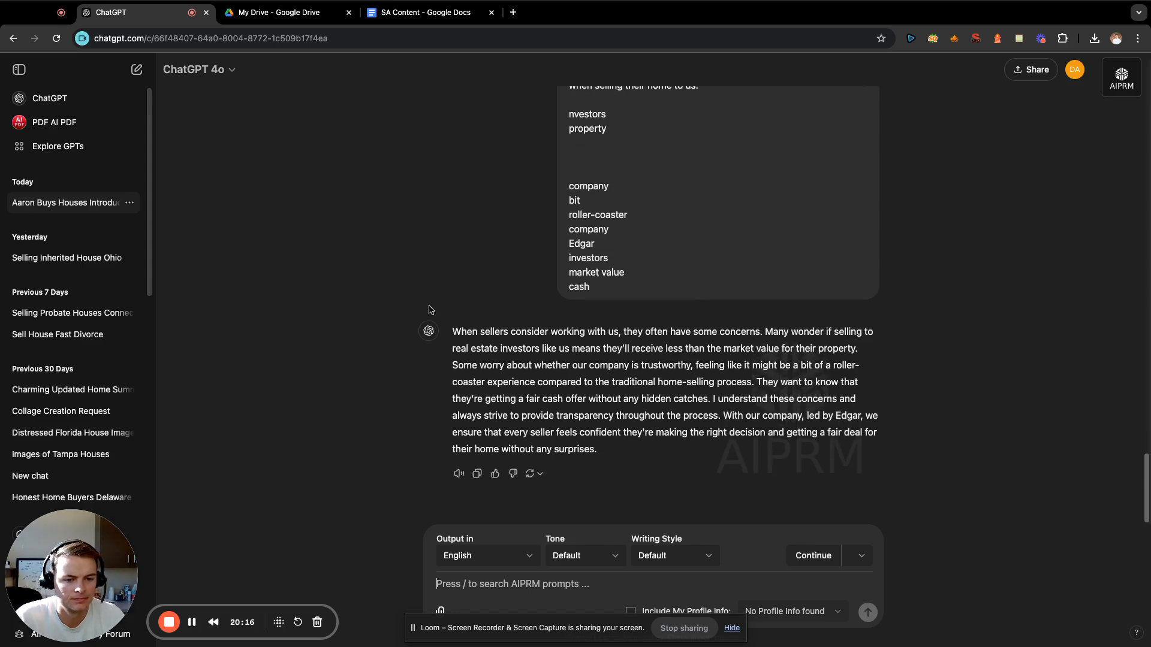
Copy the generated seller concerns paragraph to the end of the SA Content document, leaving a blank line below it.
{"action": "left_click_drag", "start_coordinate": [615, 463], "coordinate": [454, 335]}
{"action": "key", "text": "super+c"}
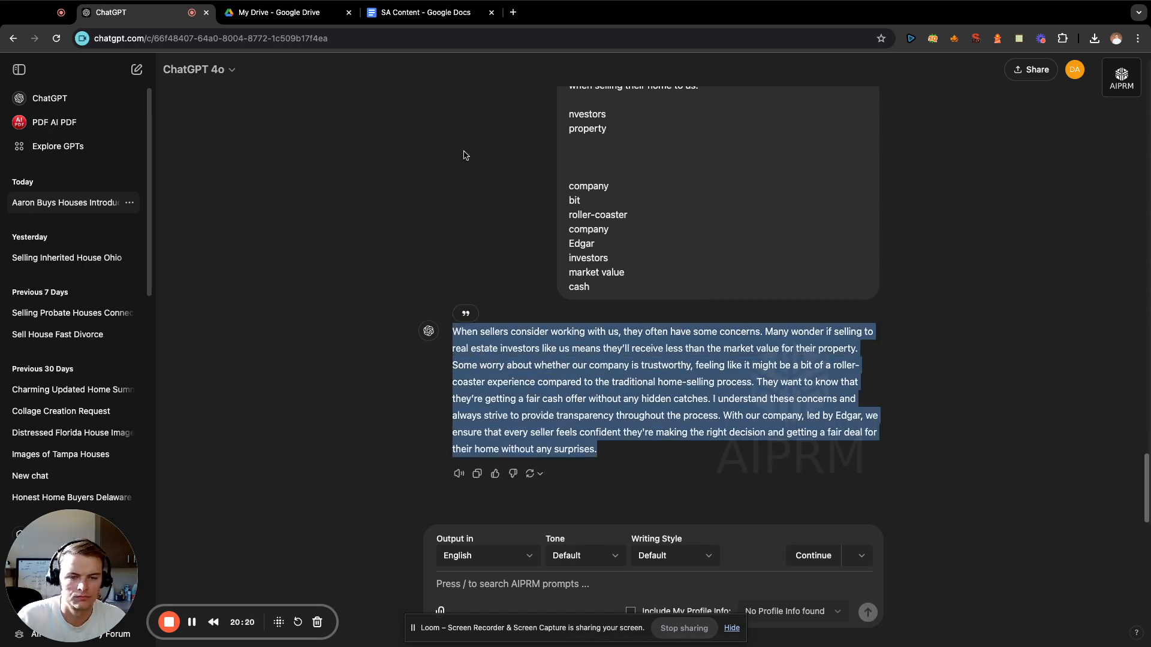
{"action": "left_click", "coordinate": [422, 12]}
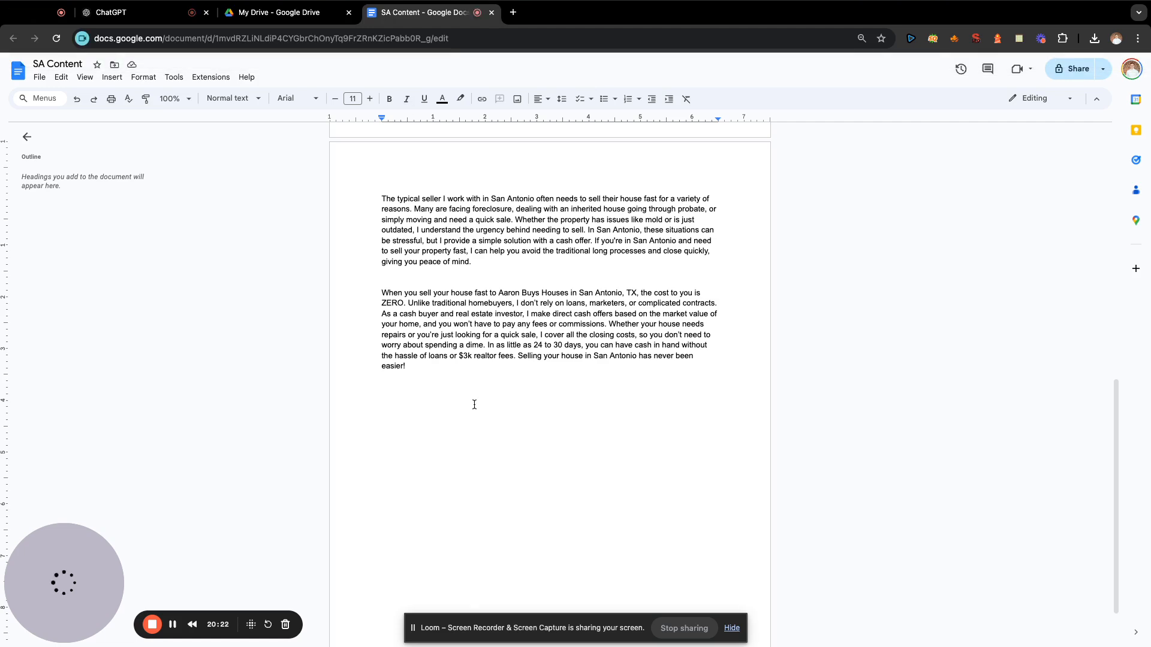
{"action": "key", "text": "super+v"}
{"action": "key", "text": "Return"}
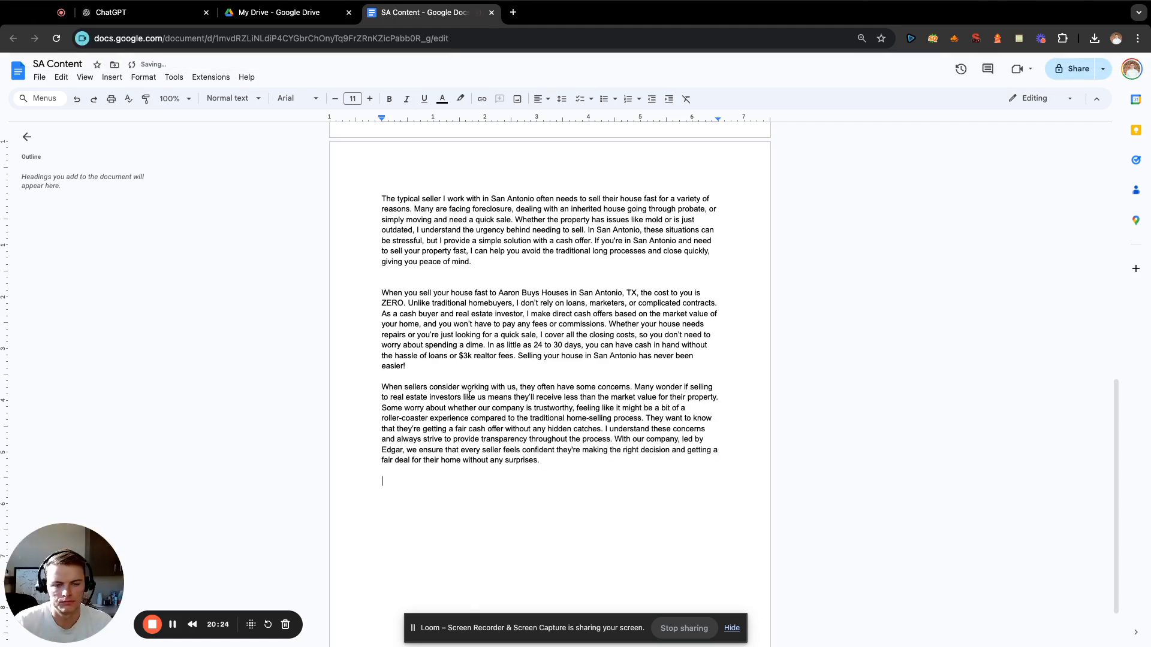
Switch back to ChatGPT and begin a new prompt in the same conversation.
{"action": "left_click", "coordinate": [144, 12]}
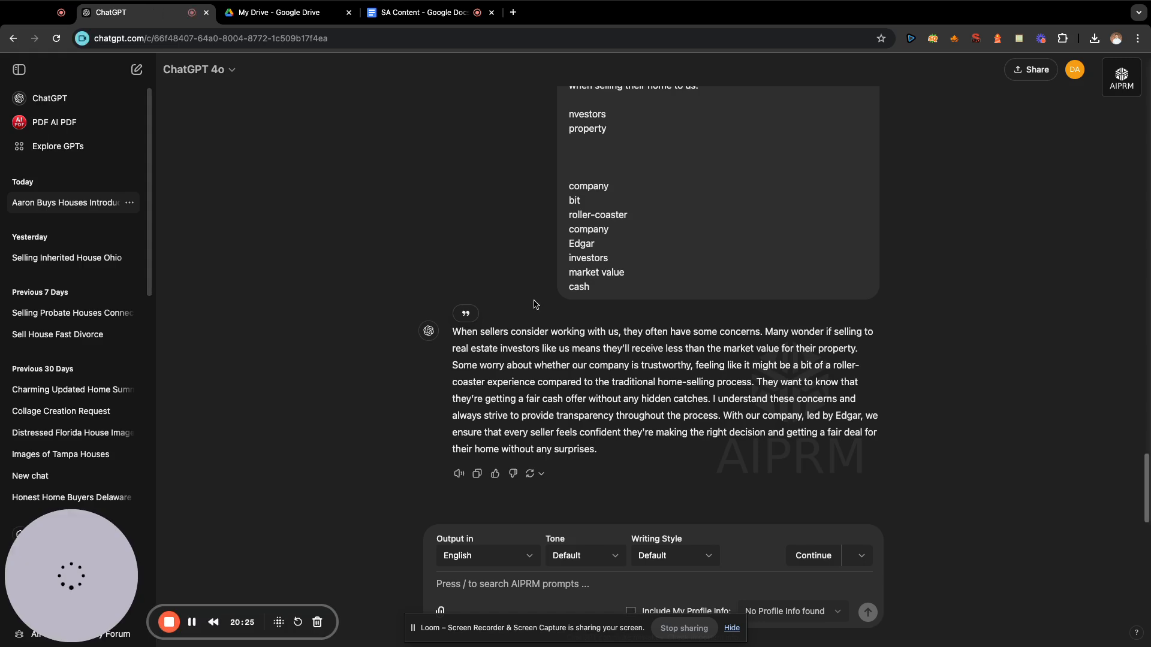
{"action": "left_click", "coordinate": [513, 584]}
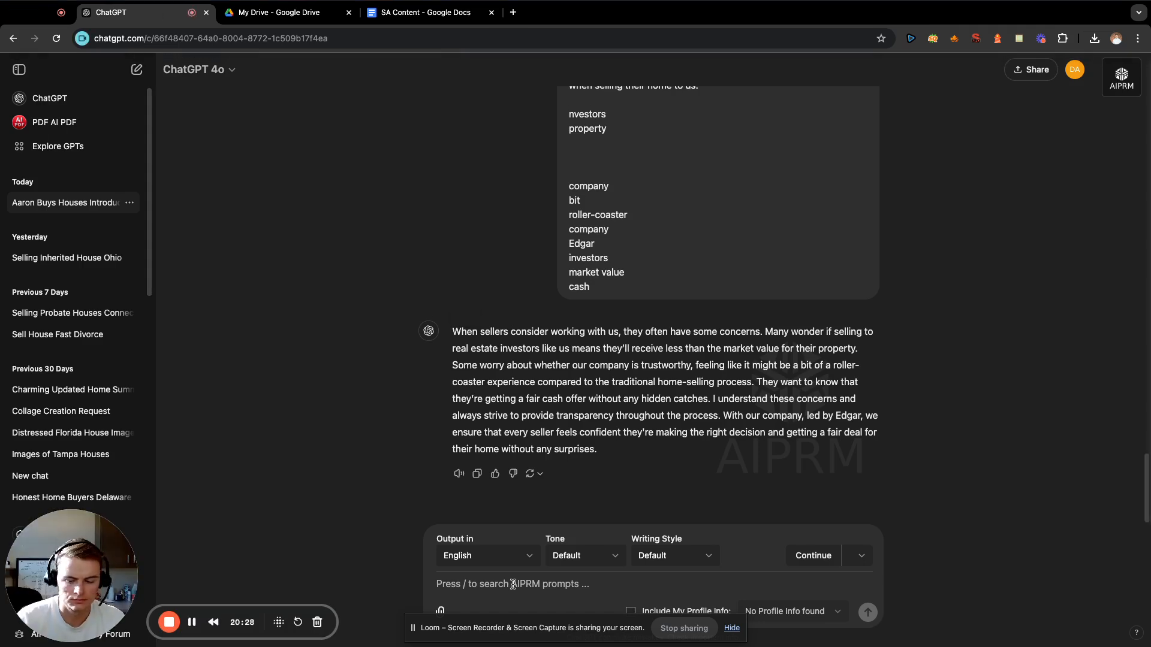
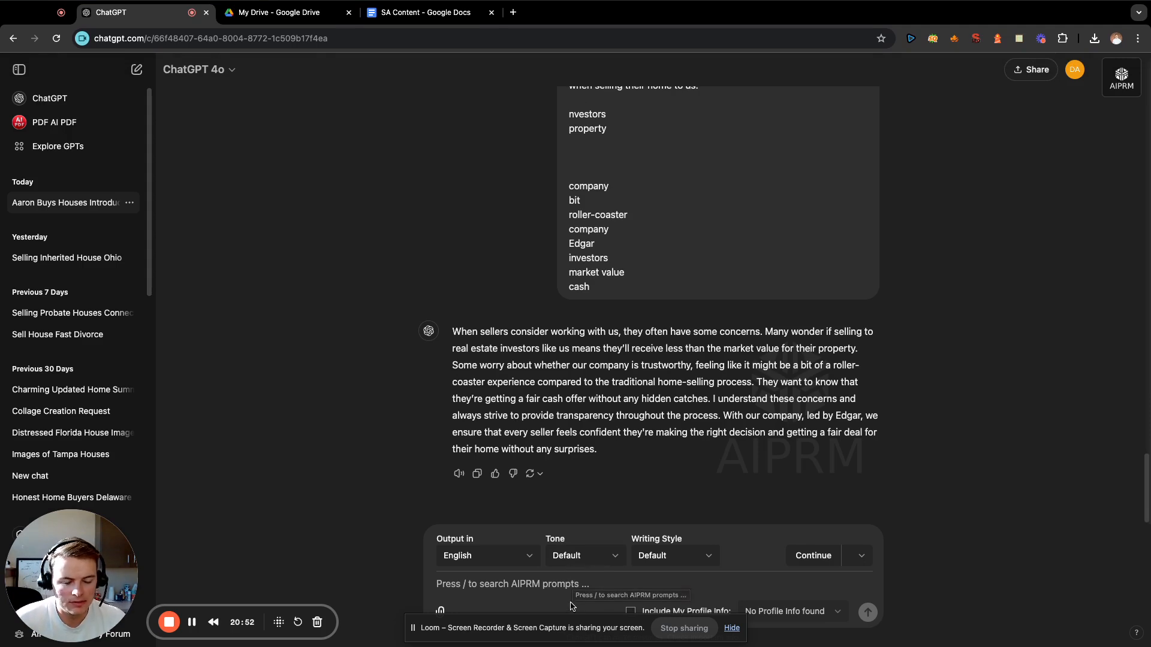
Enter the prompt "write me a paragraph about how many other homeowners we've helped in the same situations when selling their home:" with a blank line below.
{"action": "type", "text": "wr"}
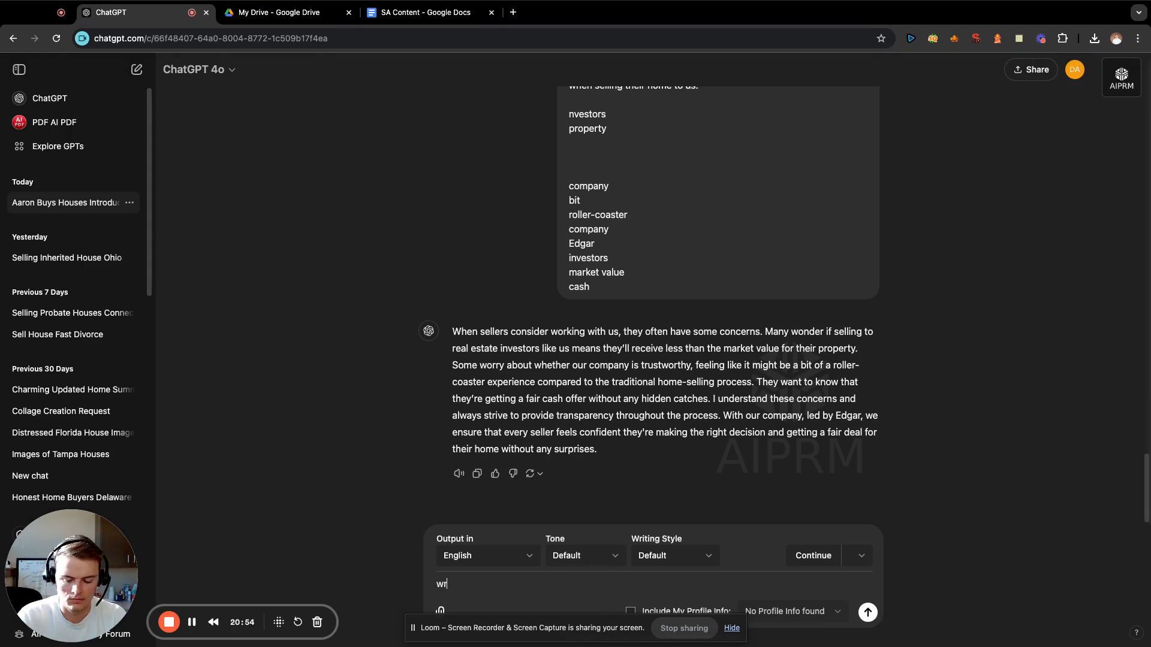
{"action": "type", "text": "ite me a paragraph about "}
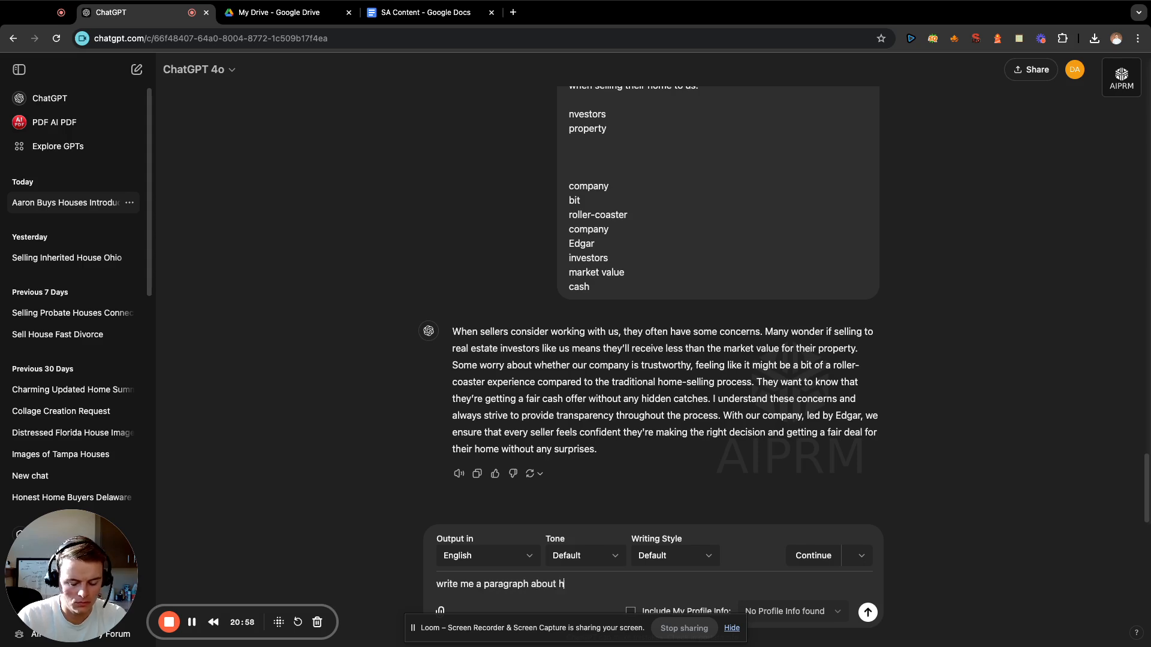
{"action": "type", "text": "how man"}
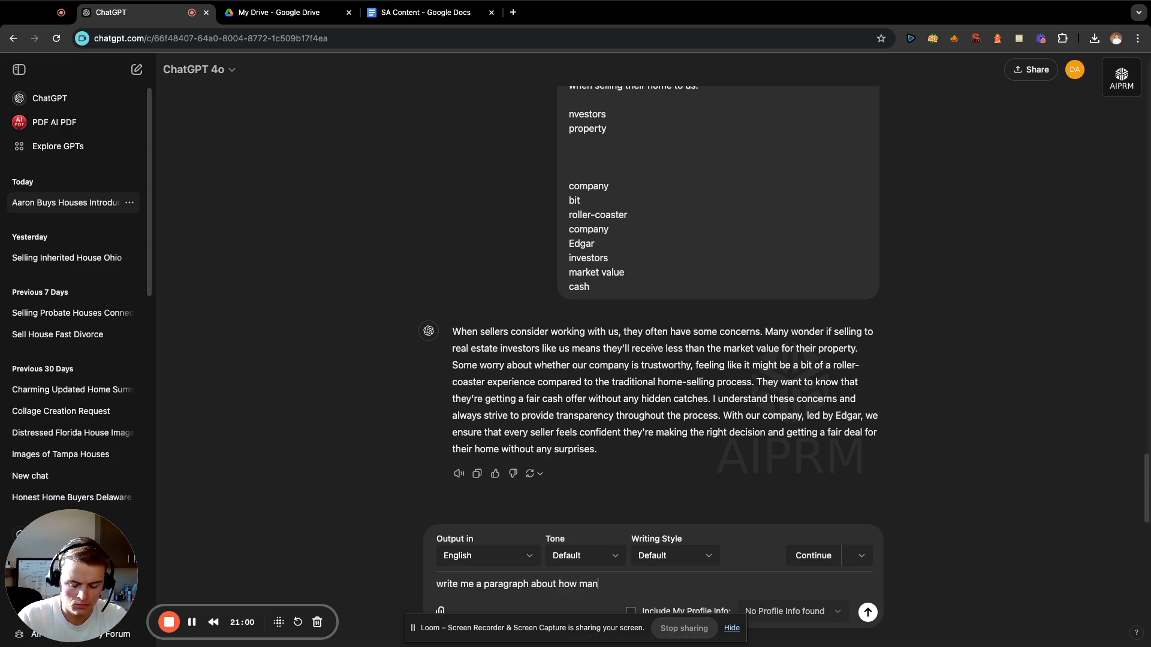
{"action": "type", "text": "y other homewo"}
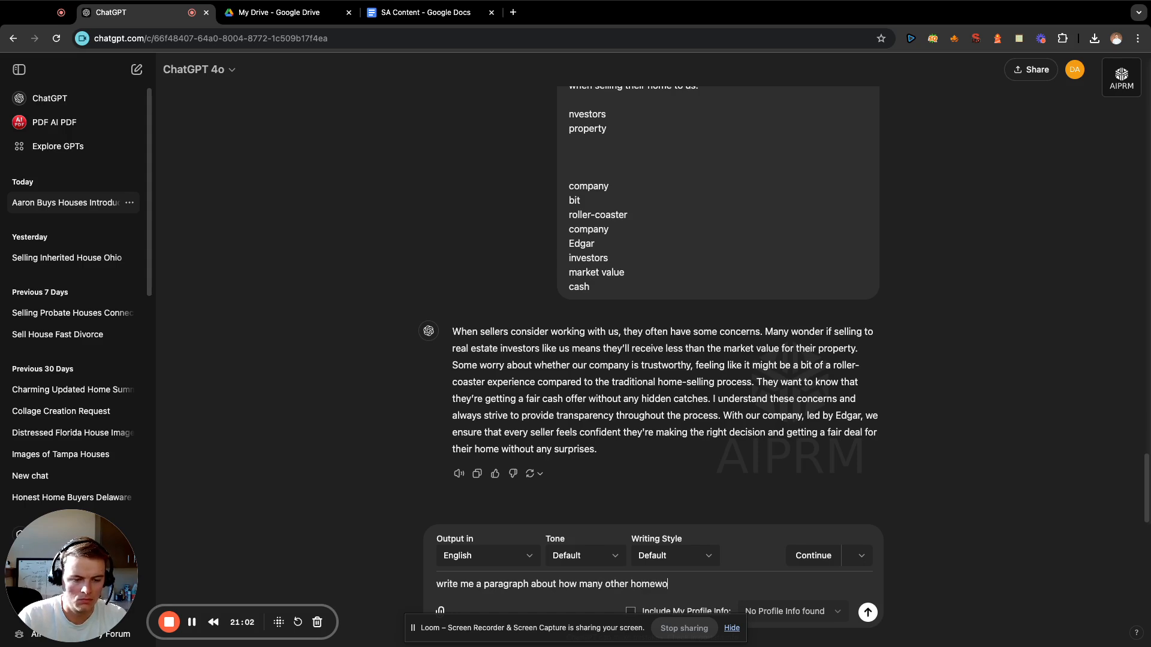
{"action": "key", "text": "BackSpace"}
{"action": "key", "text": "BackSpace"}
{"action": "type", "text": "owners we"}
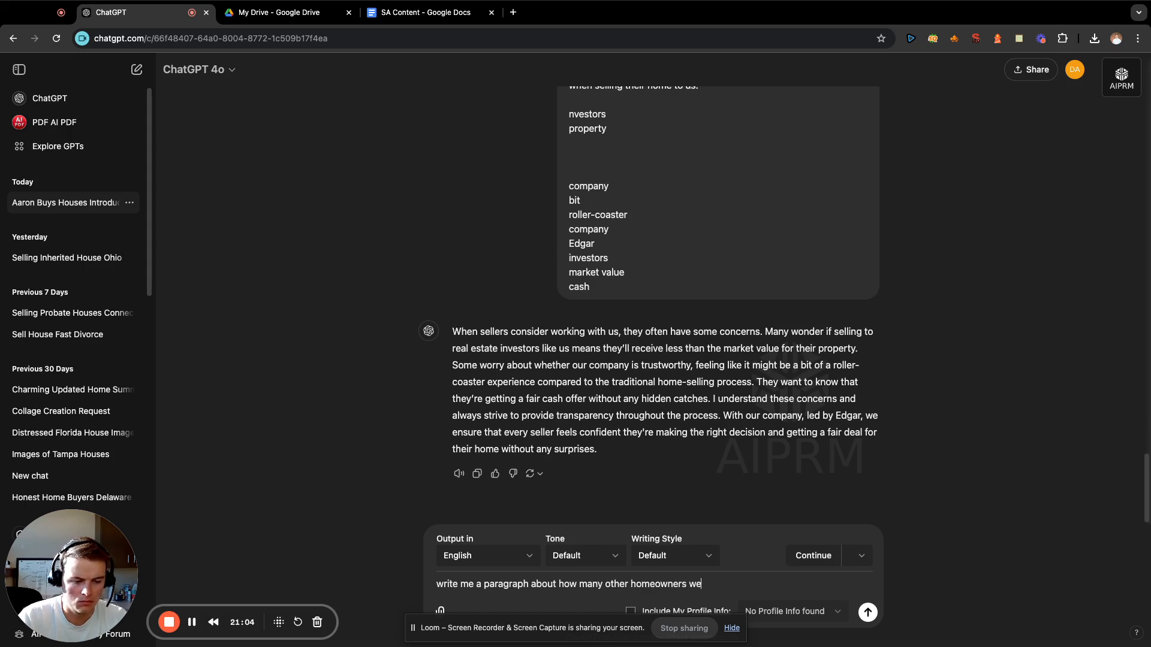
{"action": "type", "text": "'ve helped "}
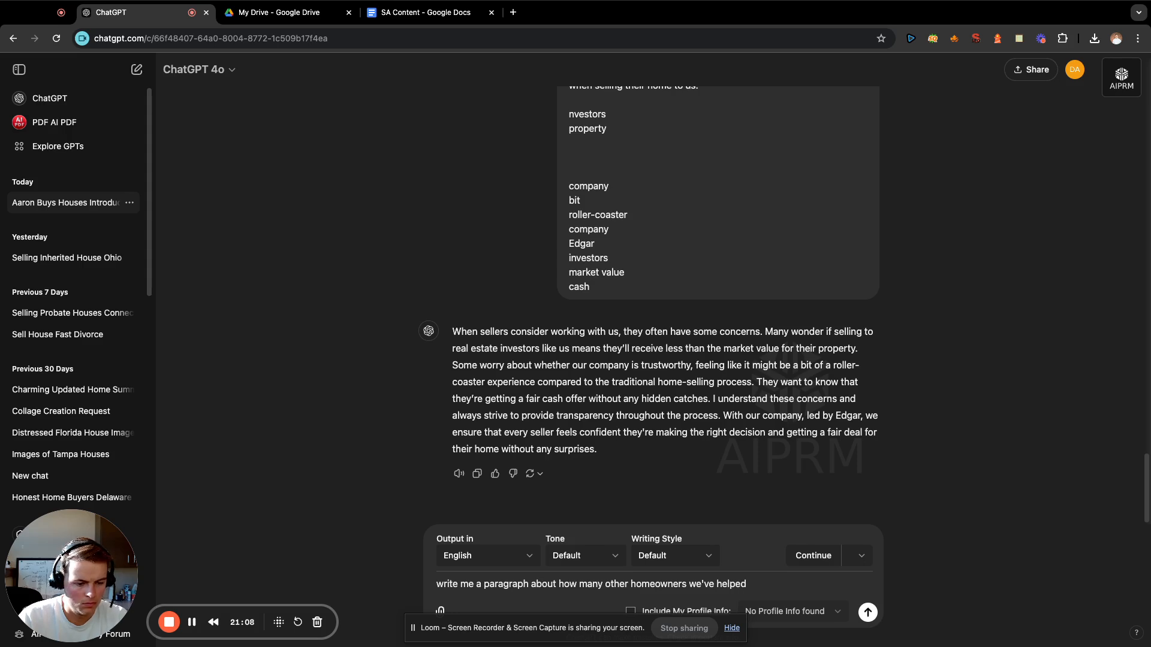
{"action": "type", "text": "in the same situations"}
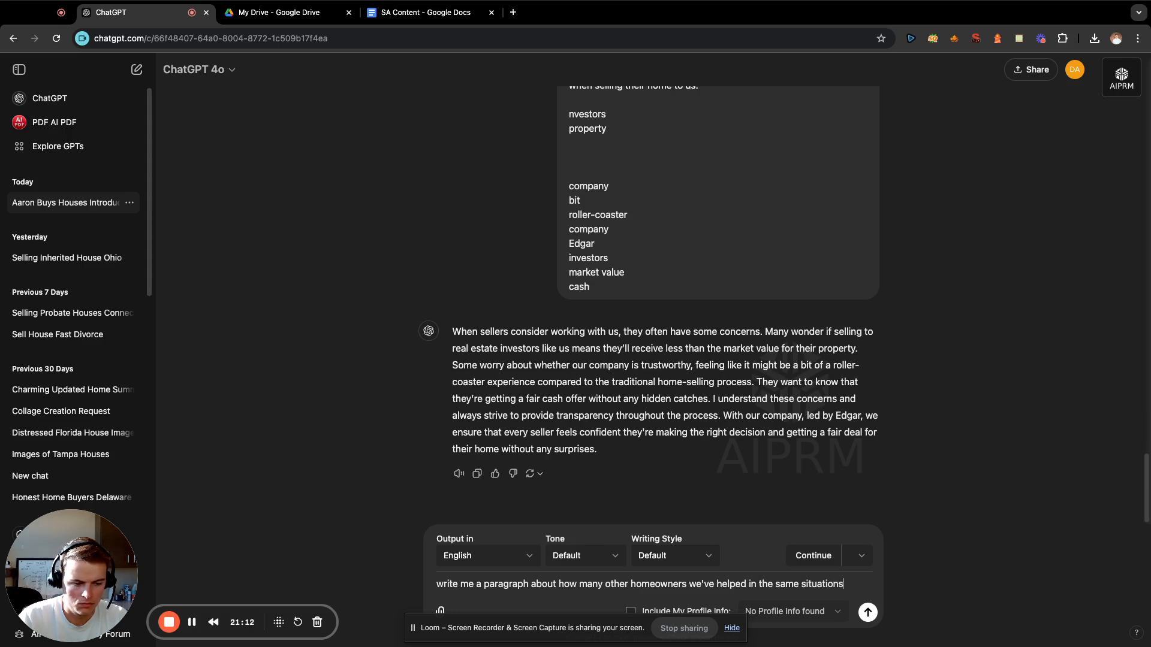
{"action": "type", "text": " whe"}
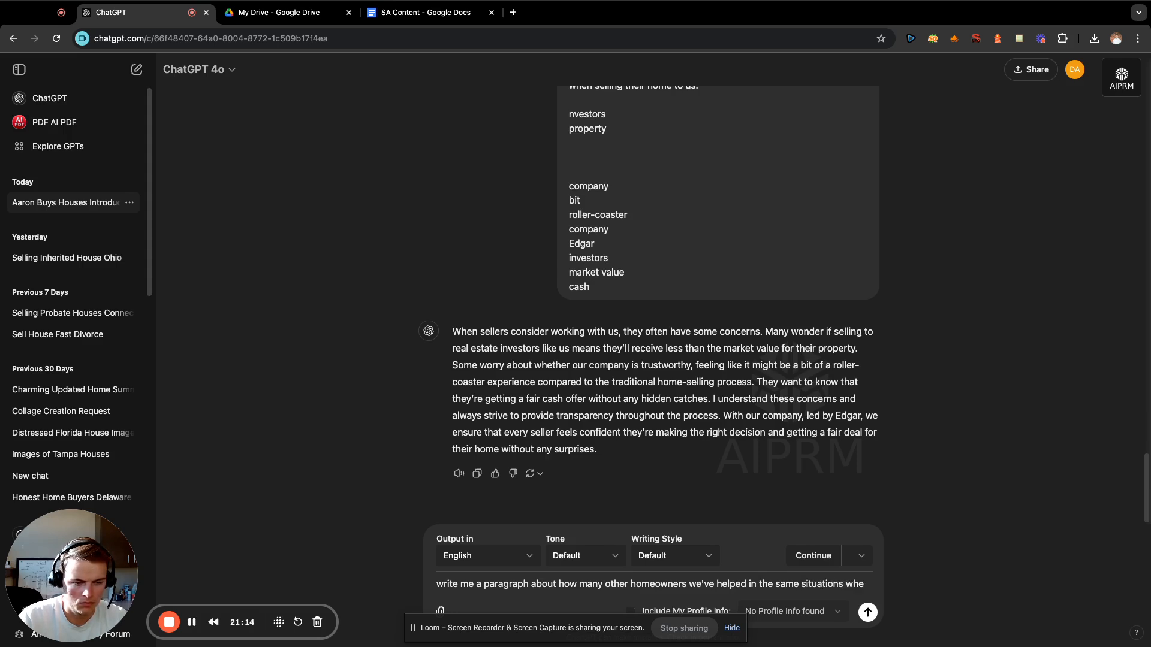
{"action": "type", "text": "n selling thei"}
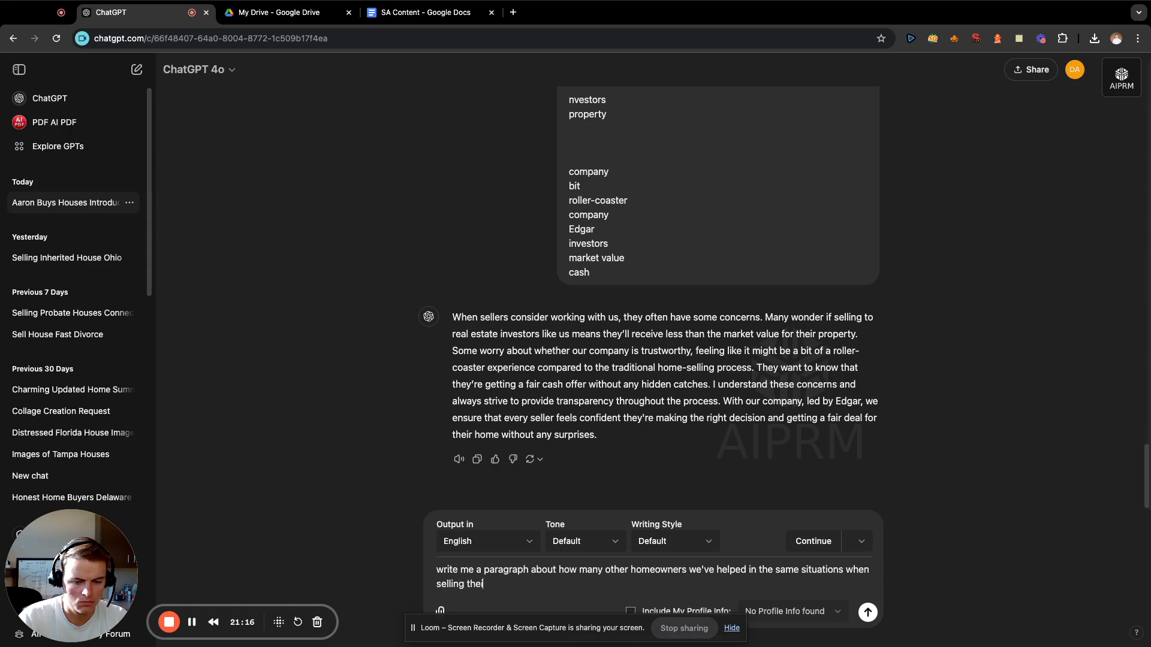
{"action": "type", "text": "r home:"}
{"action": "key", "text": "shift+Return"}
{"action": "key", "text": "shift+Return"}
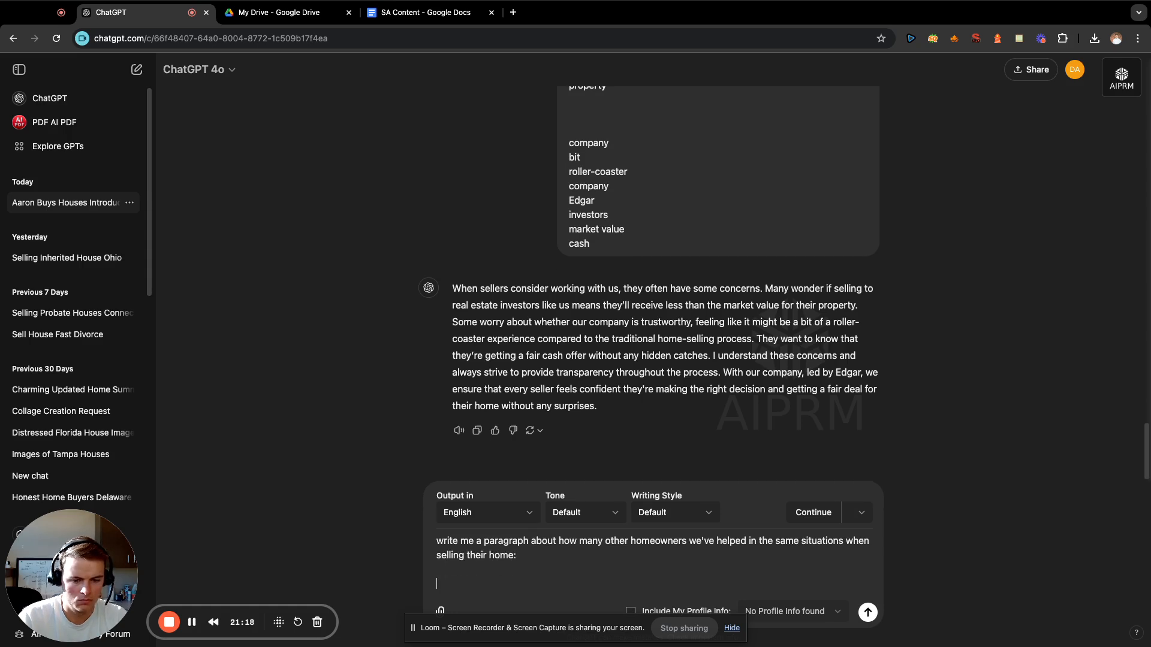
Open the saved San Antonio Ent note and copy the terms from "foreclosur" through "spicewoo" near its end.
{"action": "left_click", "coordinate": [1018, 38]}
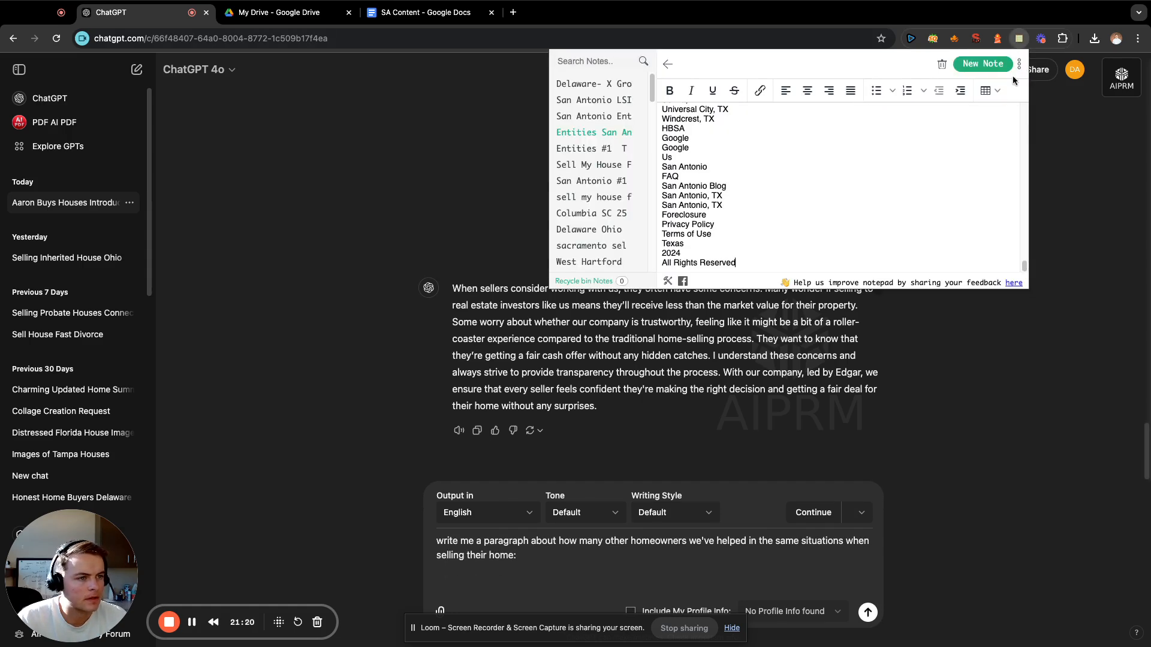
{"action": "scroll", "coordinate": [787, 193], "scroll_direction": "up", "scroll_amount": 5}
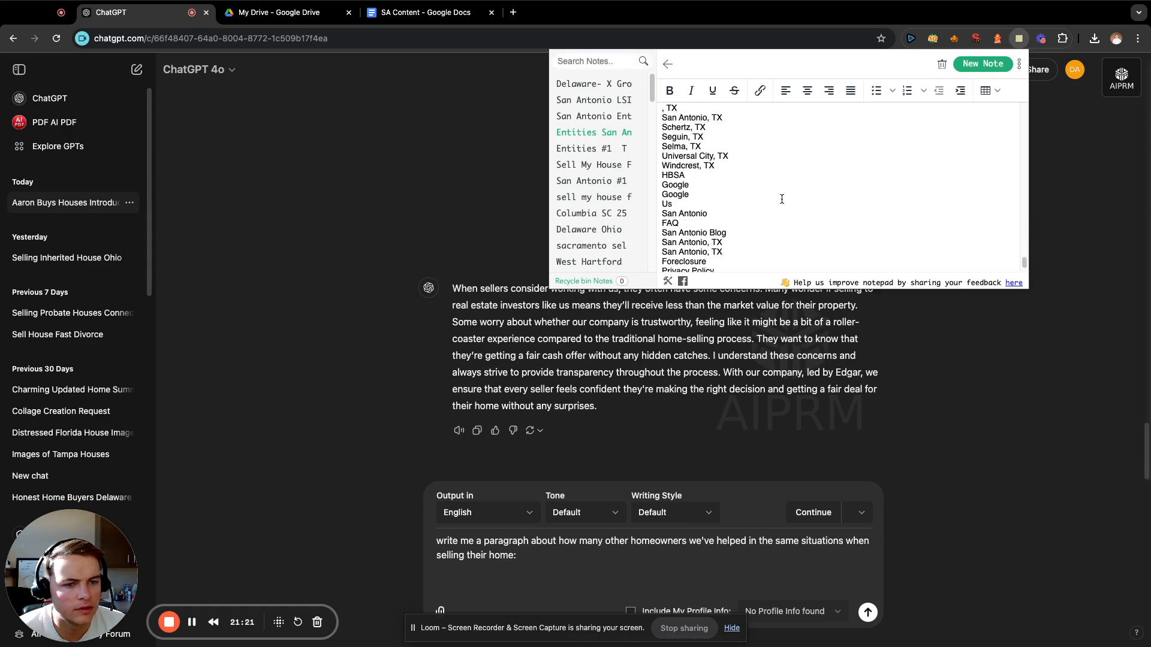
{"action": "left_click", "coordinate": [622, 119]}
{"action": "scroll", "coordinate": [777, 200], "scroll_direction": "up", "scroll_amount": 3}
{"action": "scroll", "coordinate": [779, 200], "scroll_direction": "down", "scroll_amount": 3}
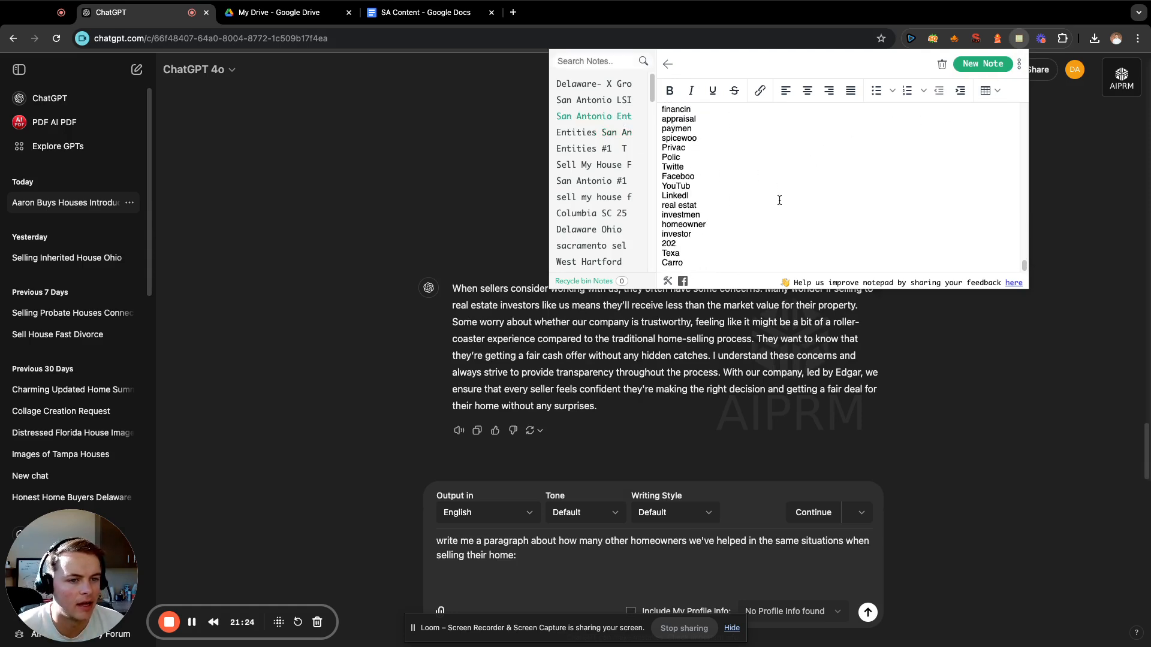
{"action": "scroll", "coordinate": [716, 222], "scroll_direction": "up", "scroll_amount": 3}
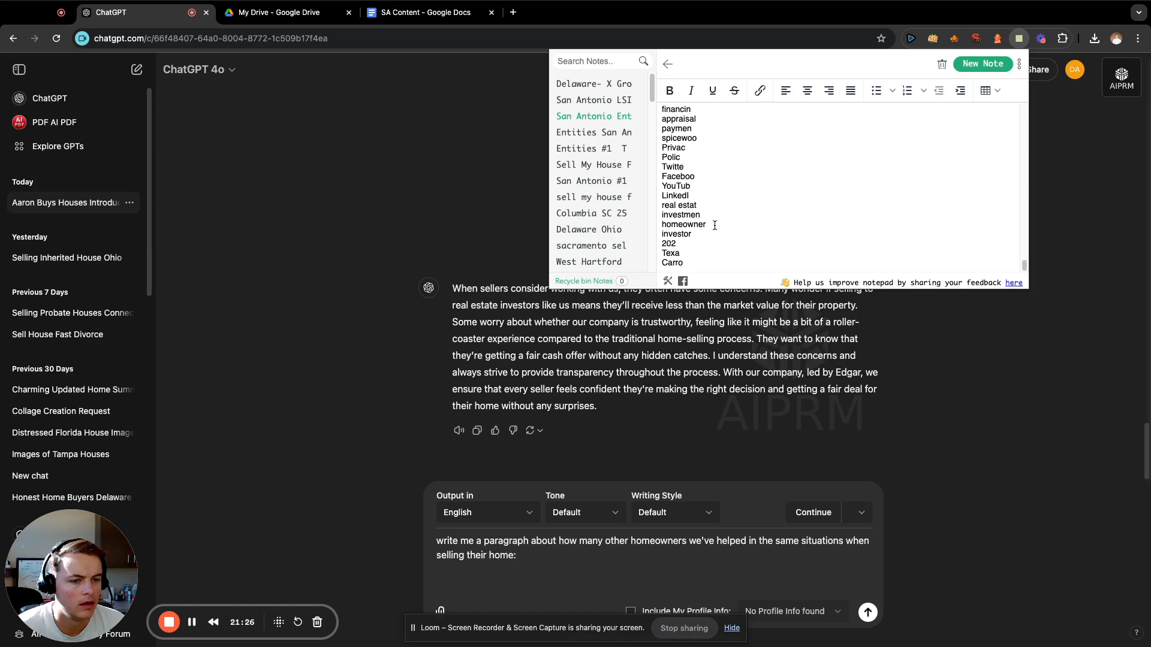
{"action": "scroll", "coordinate": [733, 218], "scroll_direction": "up", "scroll_amount": 2}
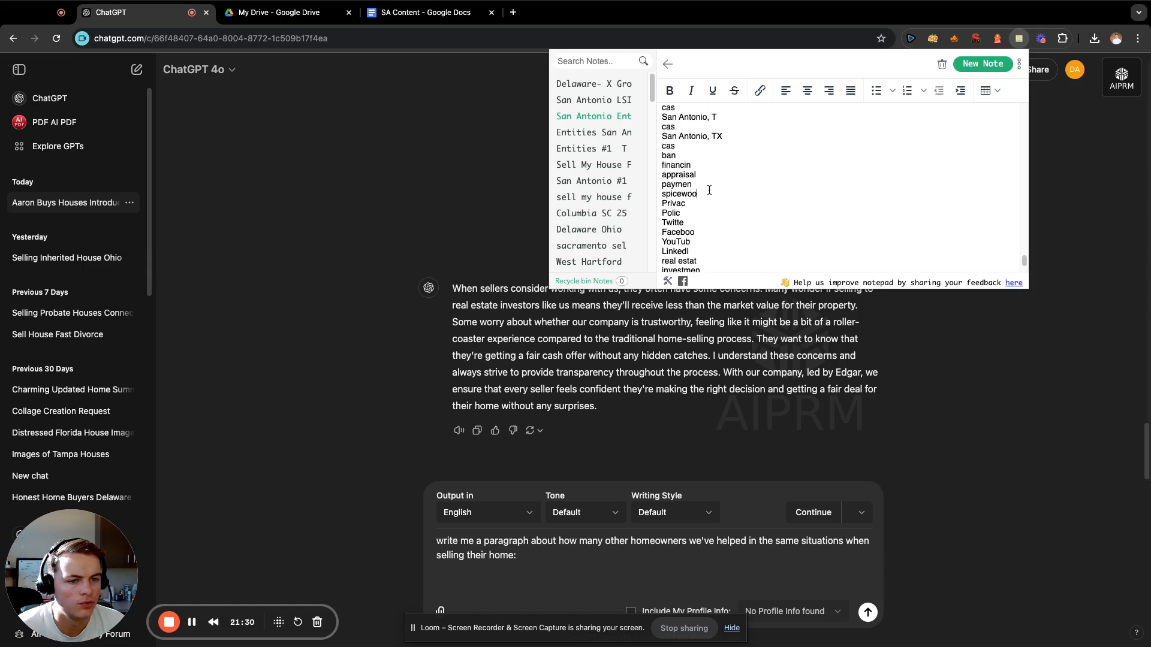
{"action": "left_click_drag", "start_coordinate": [709, 190], "coordinate": [663, 202]}
{"action": "key", "text": "super+c"}
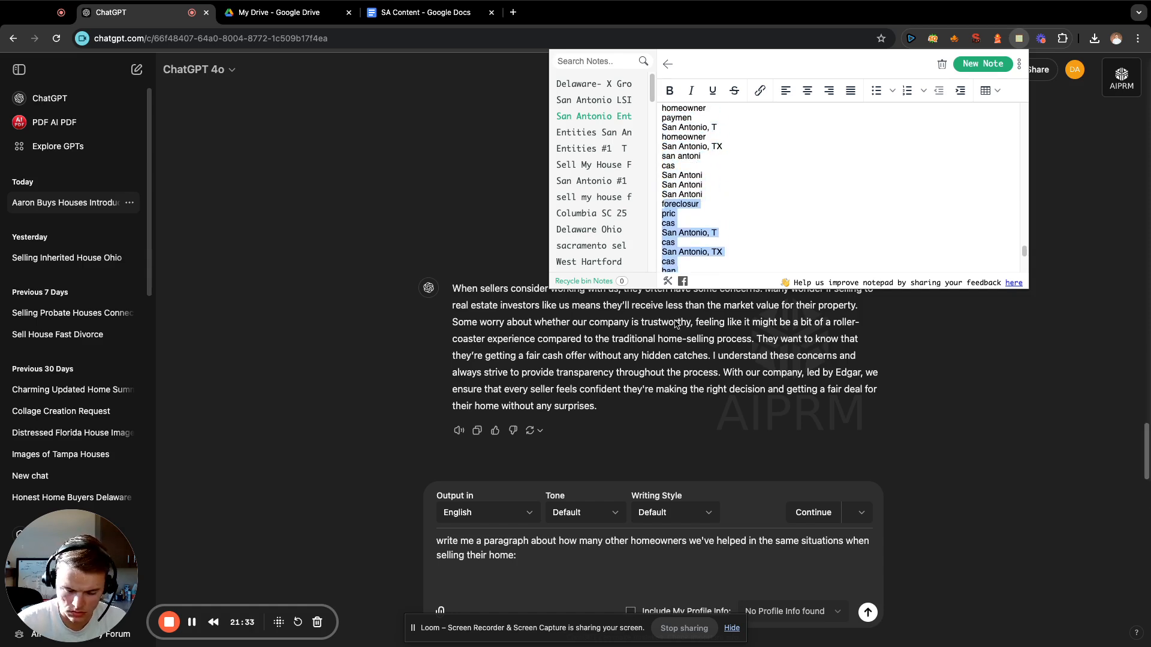
Paste the copied terms below the prompt about homeowners helped and send it.
{"action": "left_click", "coordinate": [571, 575]}
{"action": "key", "text": "super+v"}
{"action": "key", "text": "Return"}
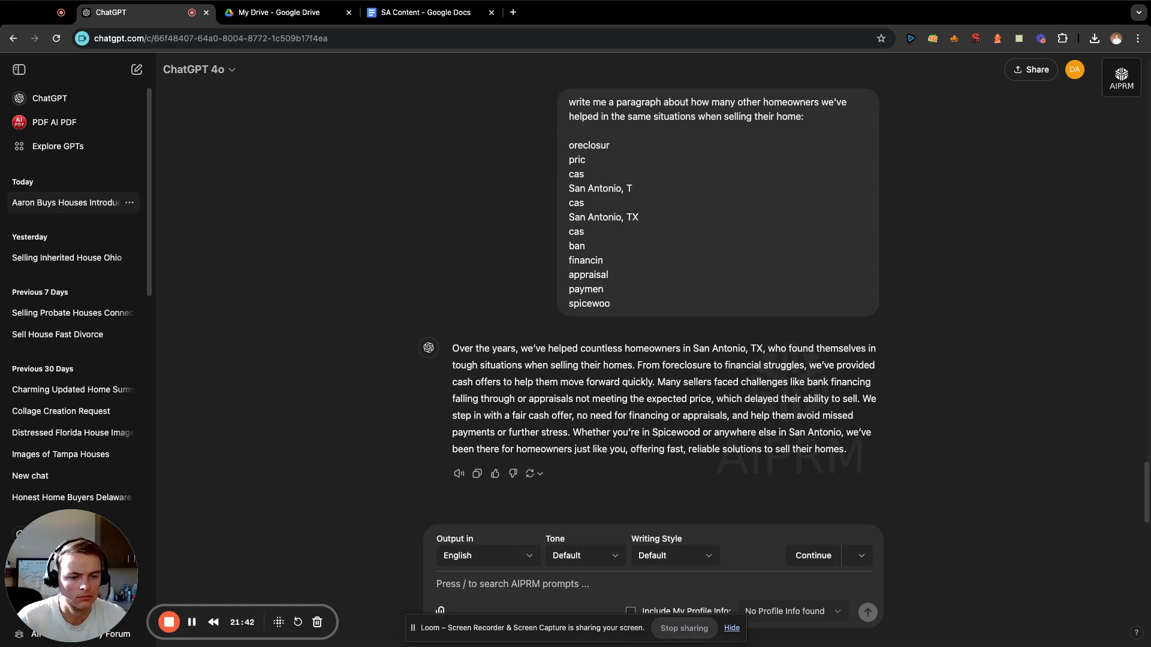
Copy the generated "Over the years" paragraph to the end of the SA Content document and add blank lines below it.
{"action": "left_click_drag", "start_coordinate": [860, 456], "coordinate": [451, 353]}
{"action": "left_click", "coordinate": [606, 415]}
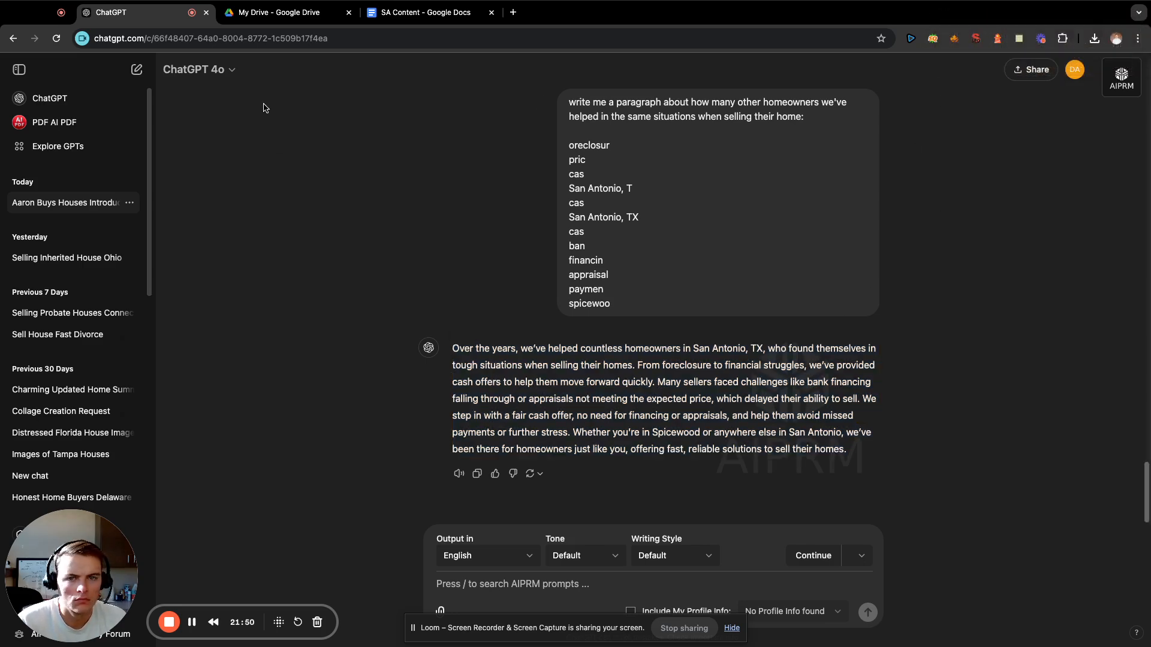
{"action": "left_click", "coordinate": [423, 12]}
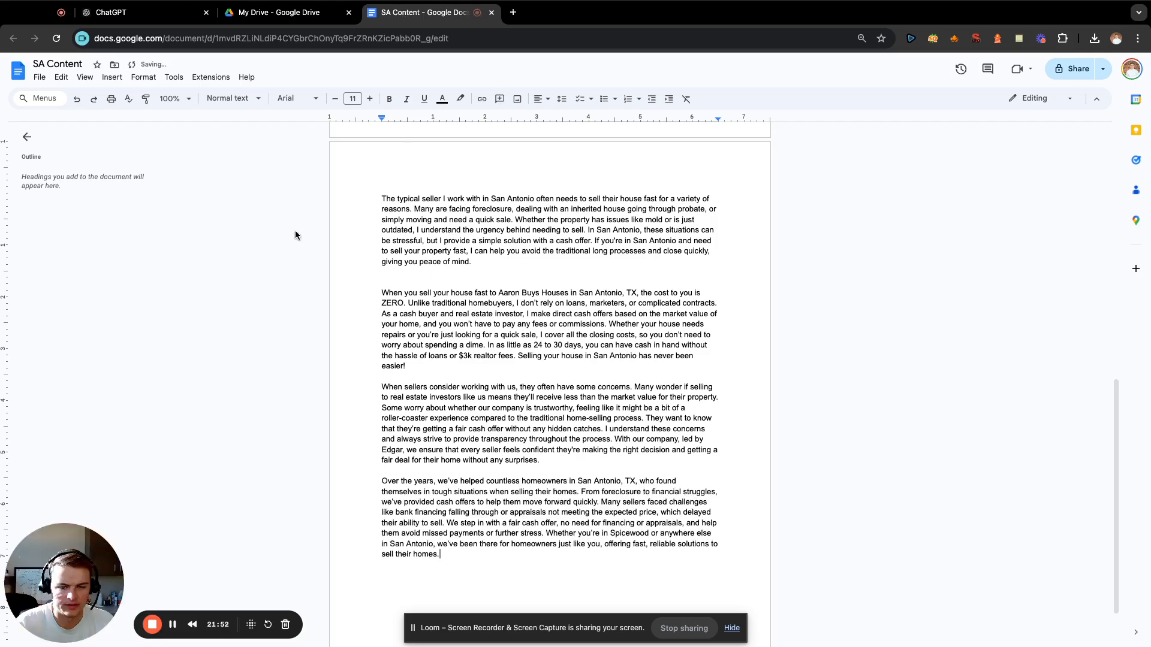
{"action": "key", "text": "Return"}
{"action": "key", "text": "Return"}
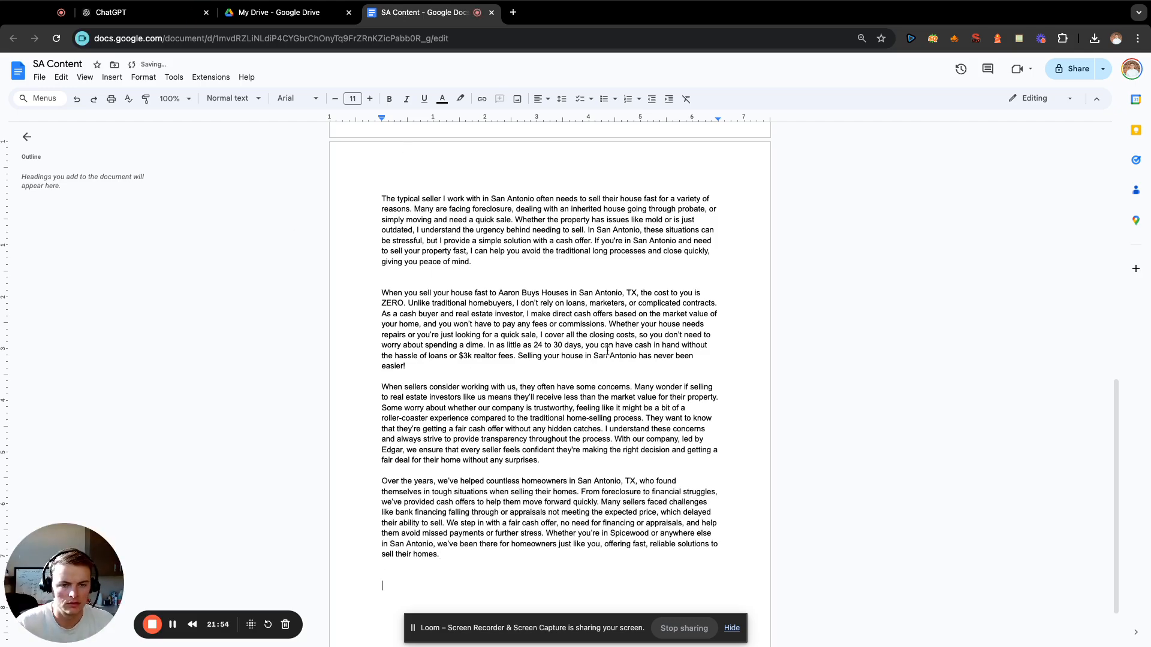
{"action": "scroll", "coordinate": [597, 366], "scroll_direction": "up", "scroll_amount": 10}
{"action": "scroll", "coordinate": [597, 366], "scroll_direction": "down", "scroll_amount": 10}
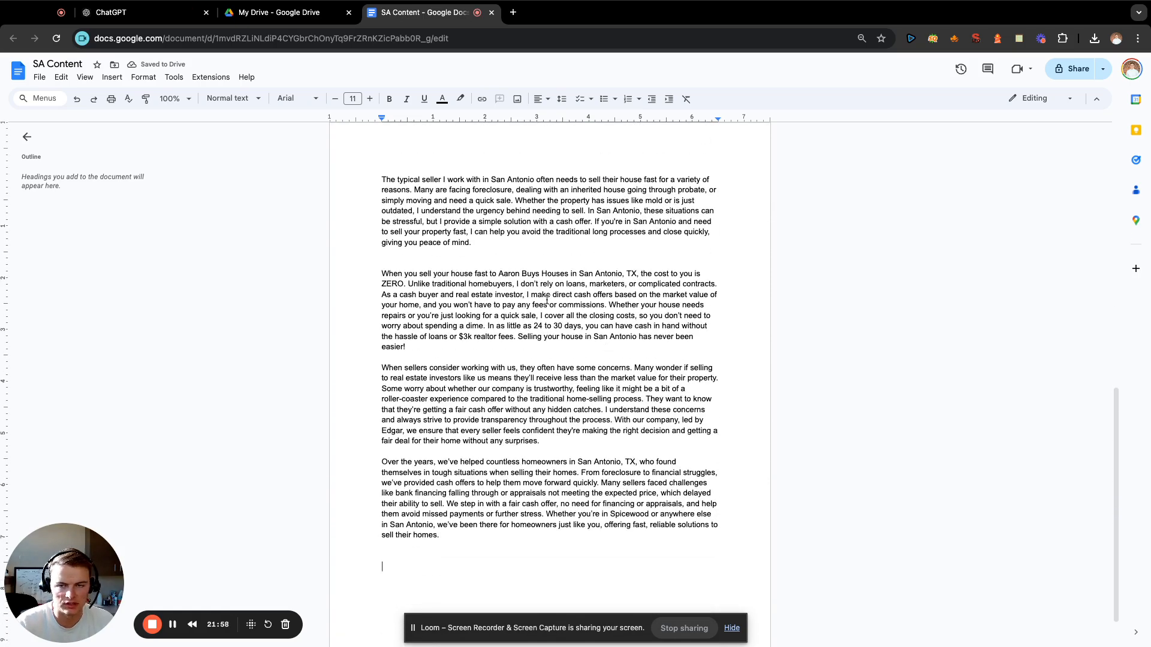
Switch to ChatGPT and enter "write me a paragraph about the different reasons people would rather sell with a realtor:" with a blank line below.
{"action": "left_click", "coordinate": [120, 12]}
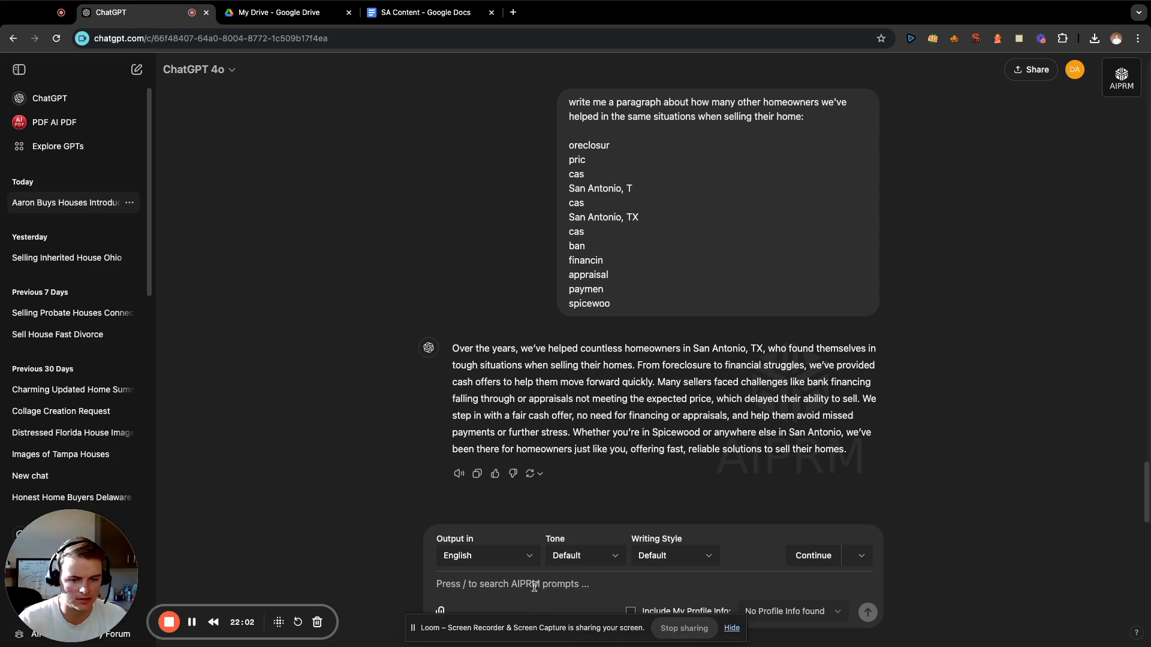
{"action": "type", "text": "write me a p"}
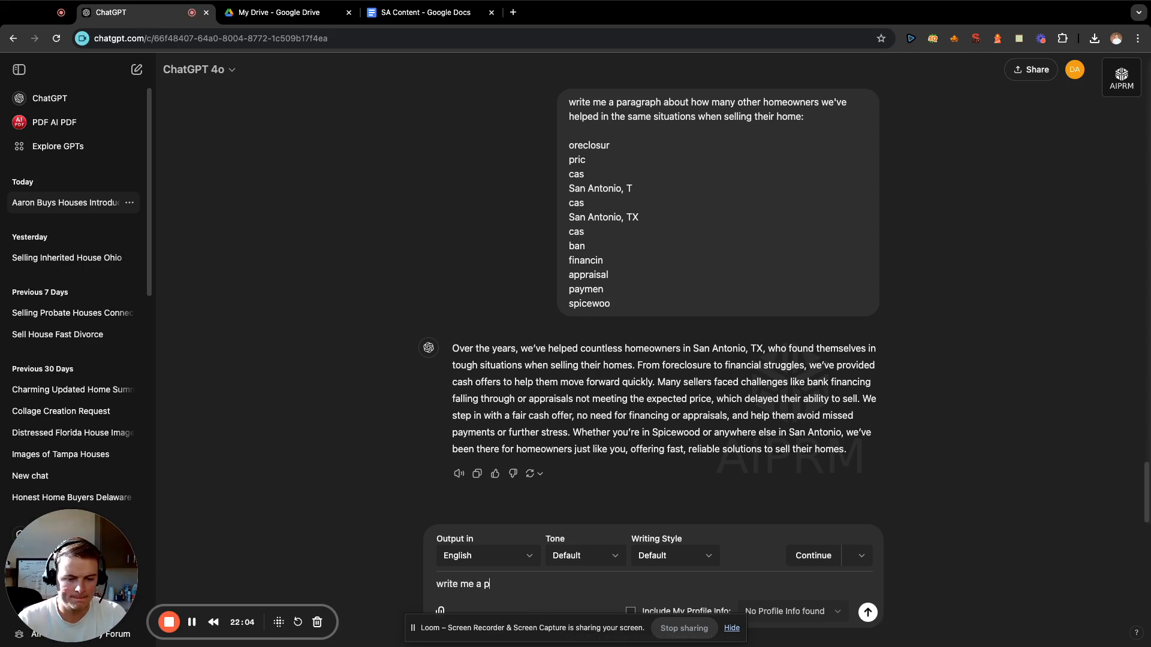
{"action": "type", "text": "aragraph "}
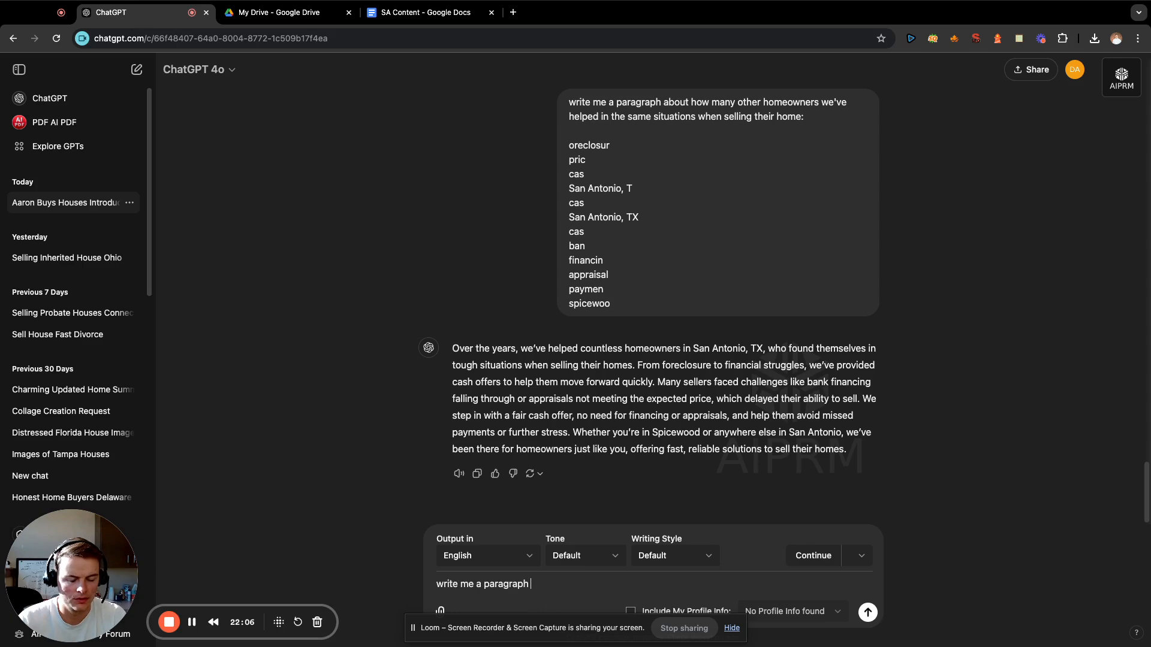
{"action": "type", "text": "about"}
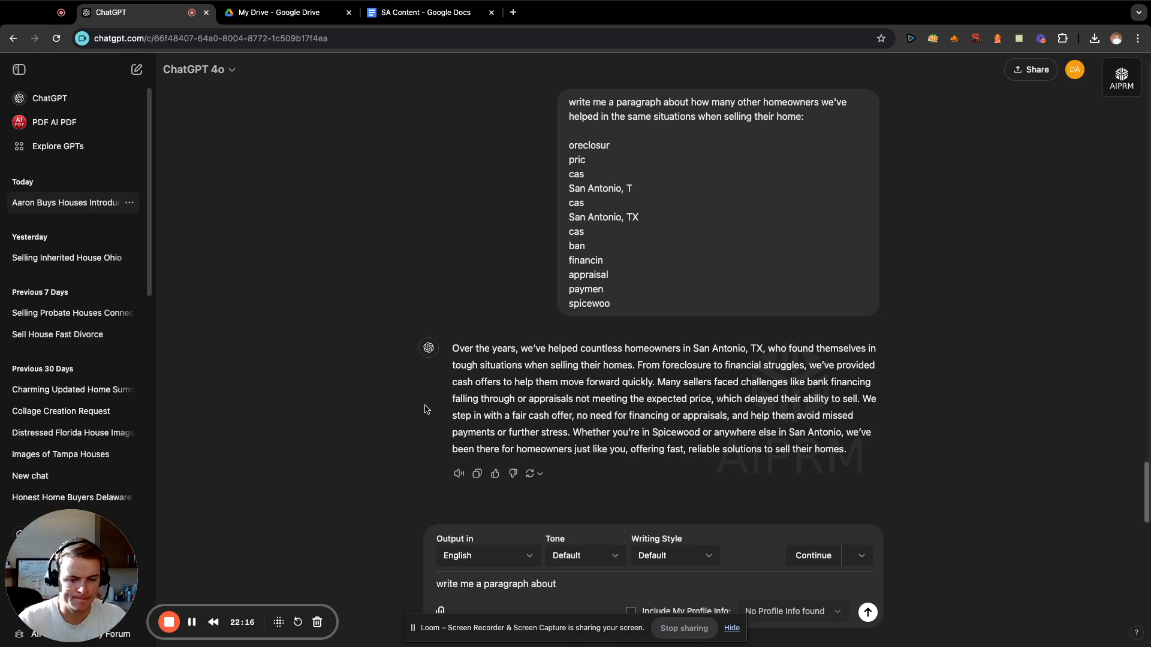
{"action": "type", "text": "he diff"}
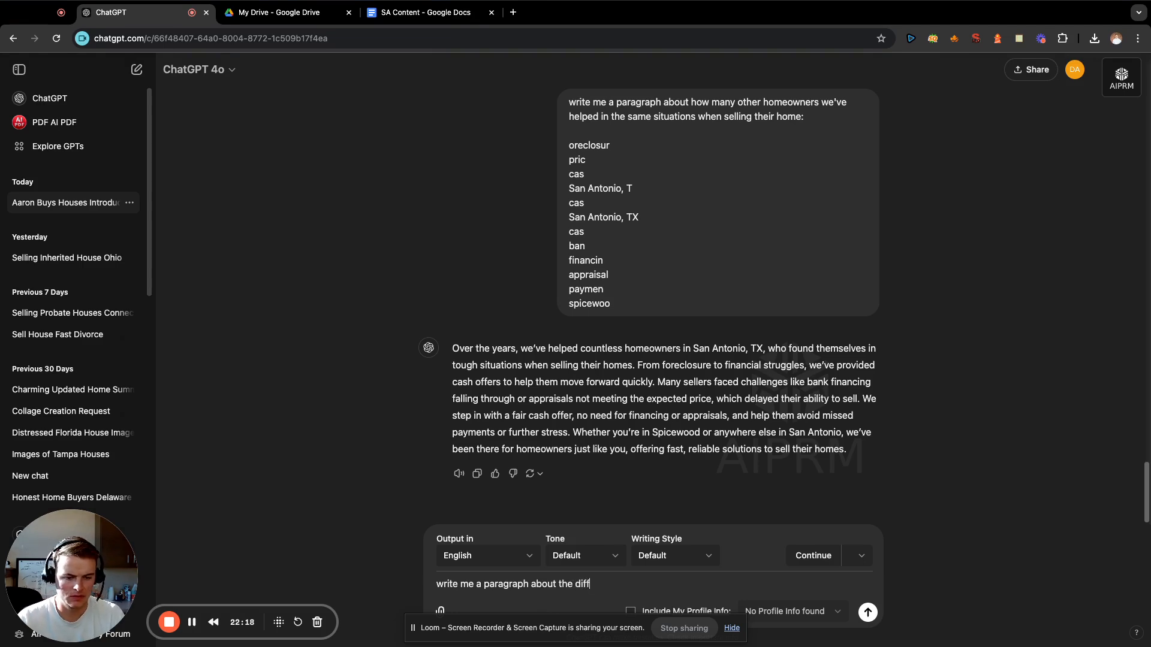
{"action": "type", "text": "erent reaons "}
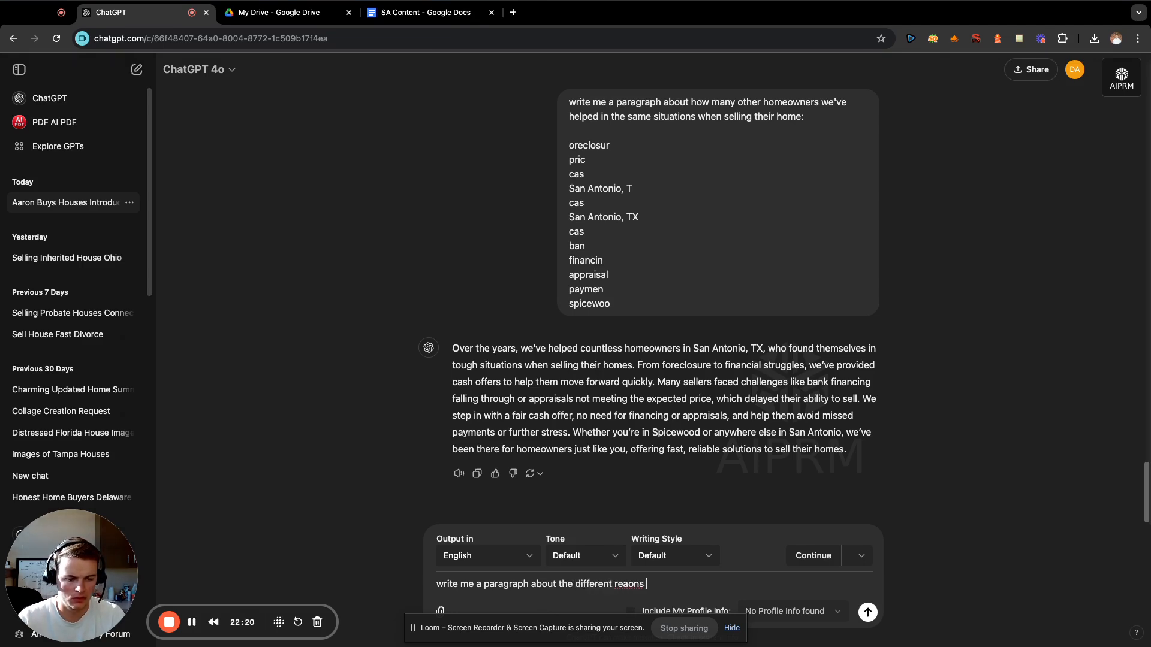
{"action": "key", "text": "BackSpace"}
{"action": "key", "text": "BackSpace"}
{"action": "key", "text": "BackSpace"}
{"action": "key", "text": "BackSpace"}
{"action": "type", "text": "sons people"}
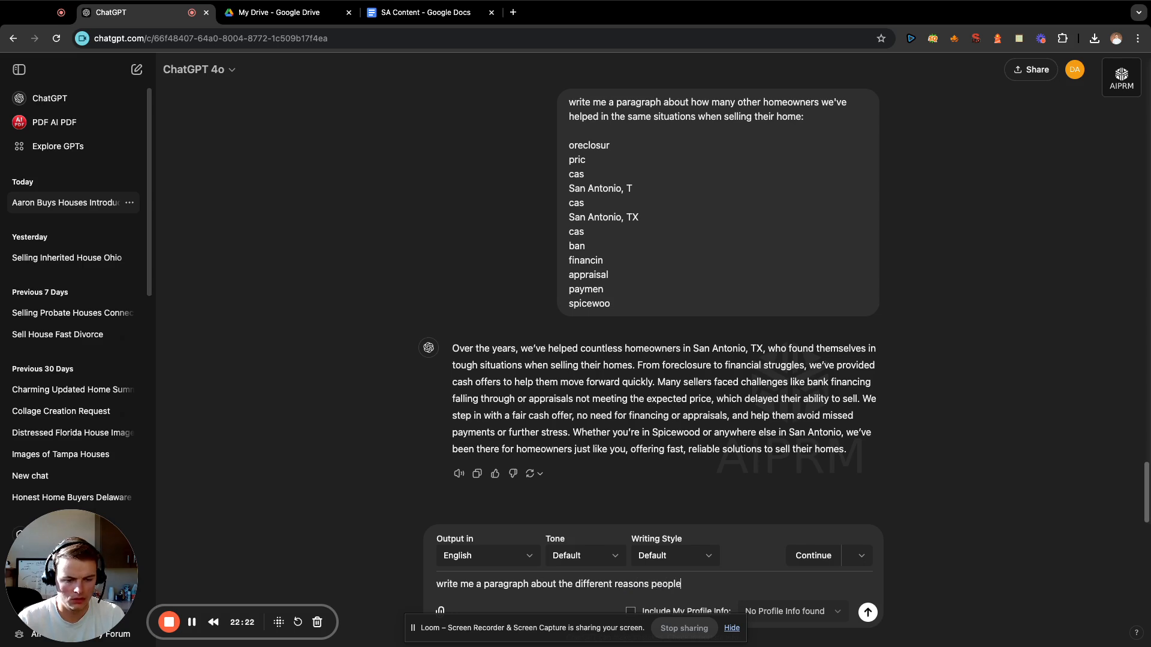
{"action": "type", "text": " would rather r"}
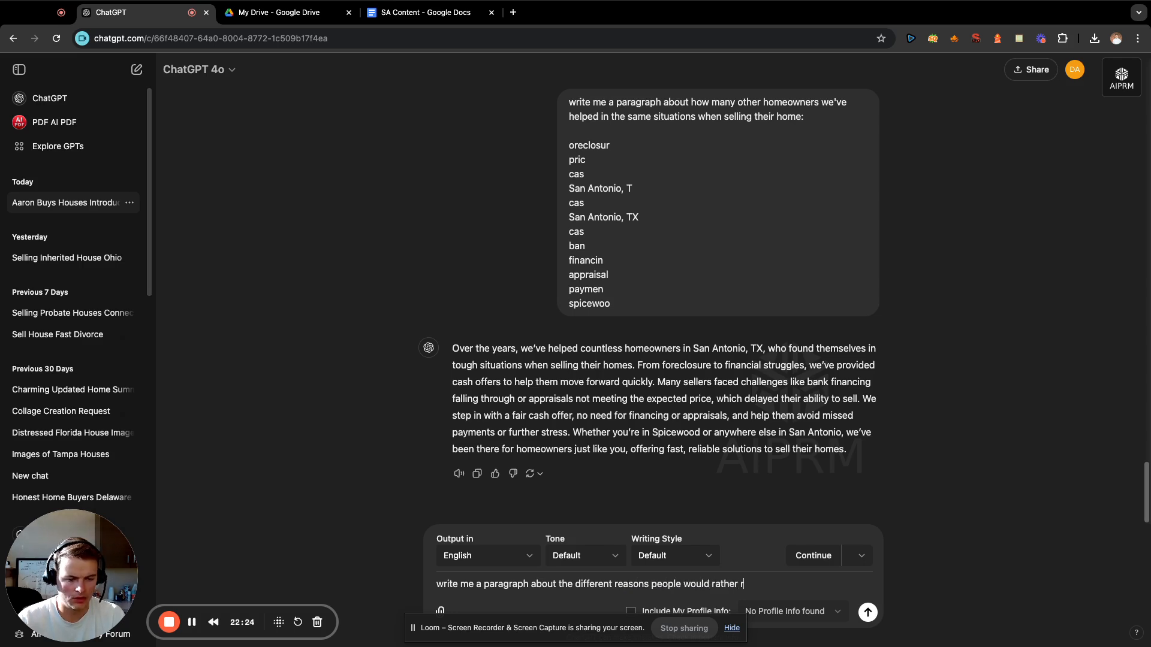
{"action": "key", "text": "BackSpace"}
{"action": "type", "text": "sell with a "}
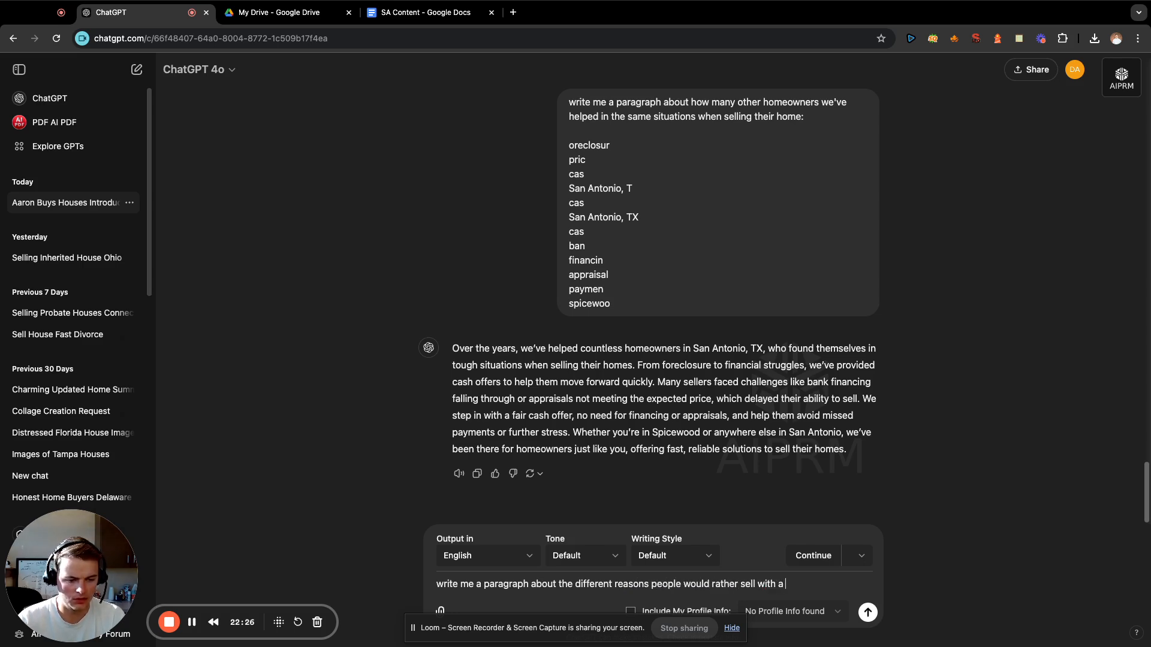
{"action": "type", "text": "realtor:"}
{"action": "key", "text": "shift+Return"}
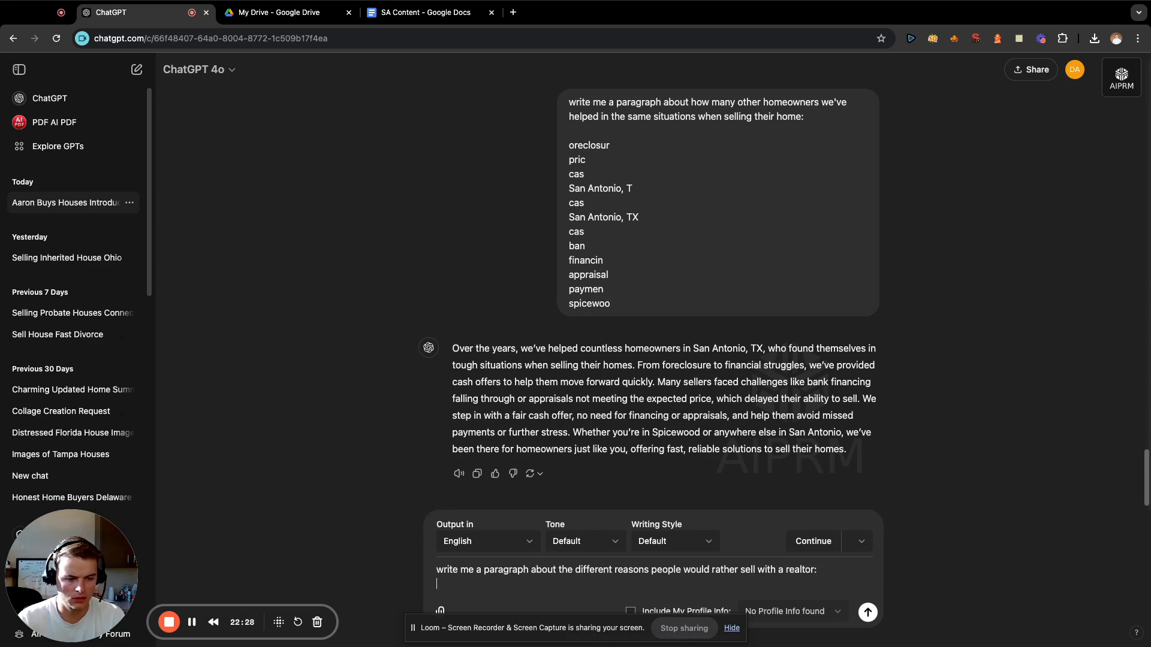
Open the saved San Antonio Ent note and copy the terms from "property" just below "24" through "Austin".
{"action": "left_click", "coordinate": [1018, 38]}
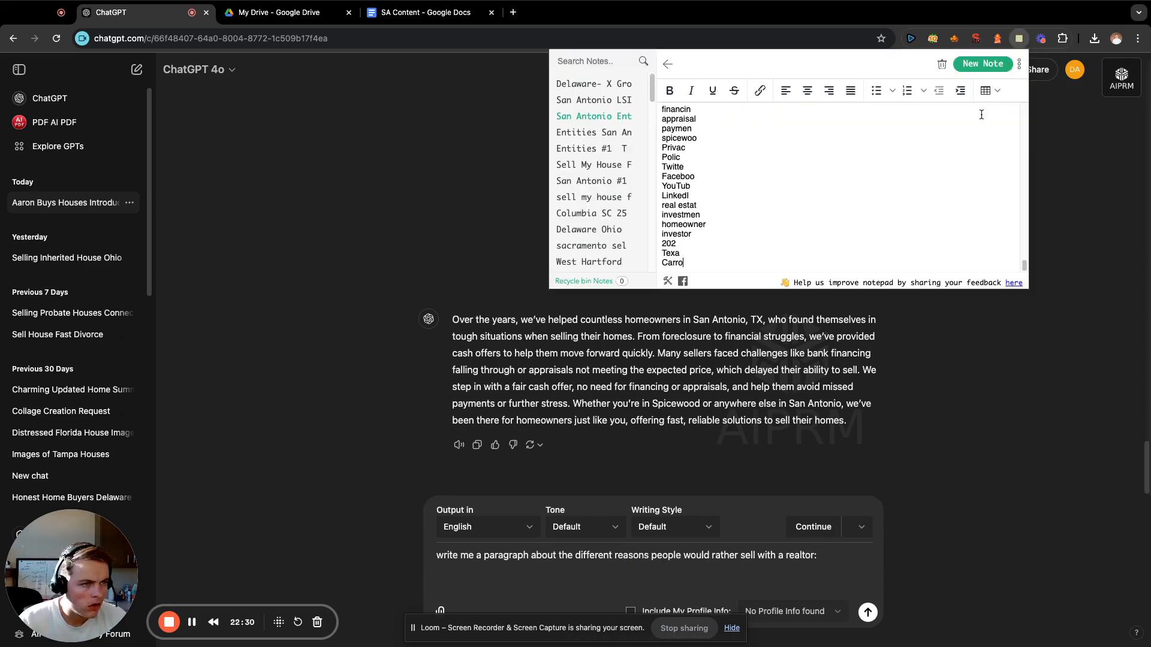
{"action": "scroll", "coordinate": [741, 221], "scroll_direction": "down", "scroll_amount": 5}
{"action": "scroll", "coordinate": [741, 221], "scroll_direction": "down", "scroll_amount": 10}
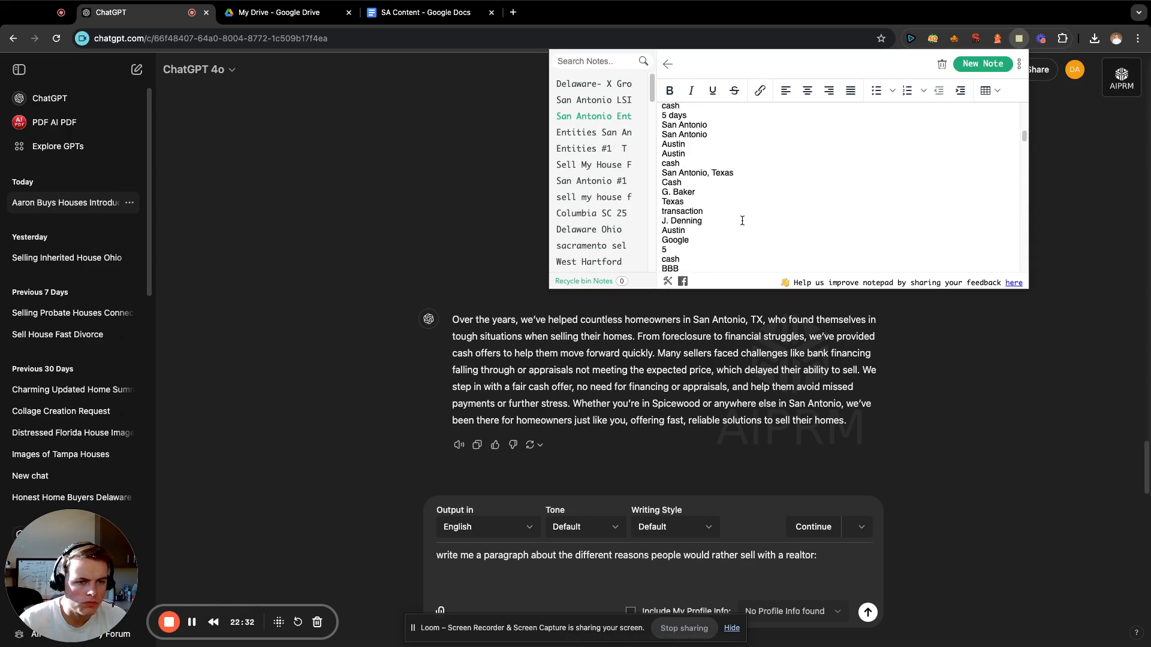
{"action": "scroll", "coordinate": [742, 222], "scroll_direction": "down", "scroll_amount": 5}
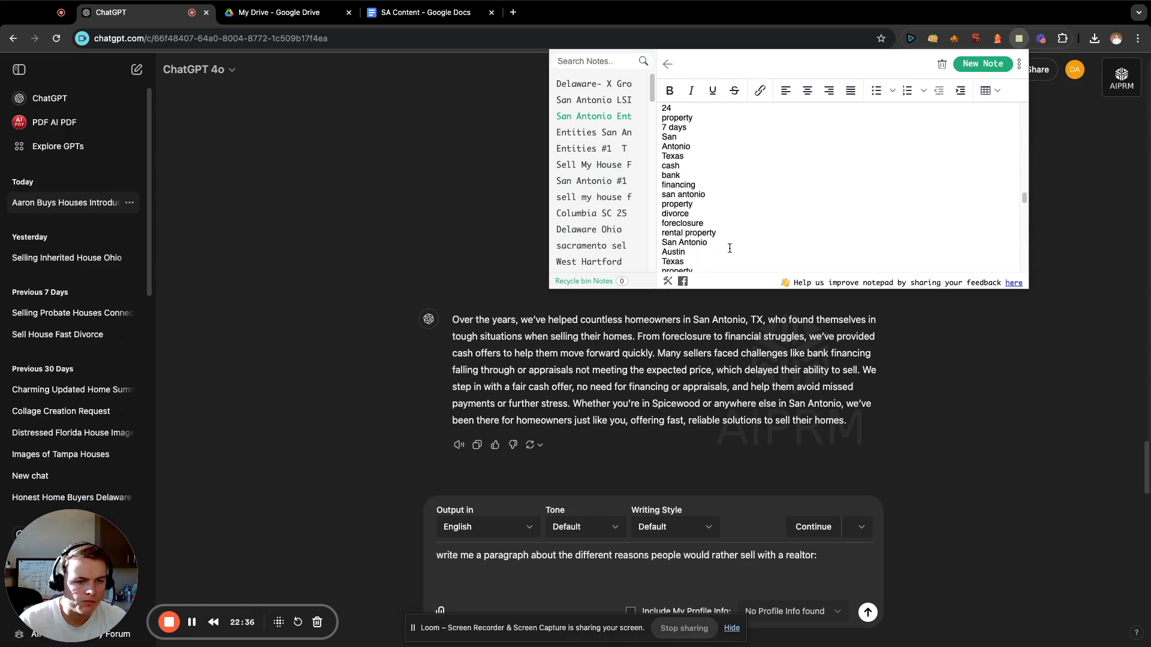
{"action": "left_click_drag", "start_coordinate": [730, 249], "coordinate": [660, 124]}
{"action": "key", "text": "super+c"}
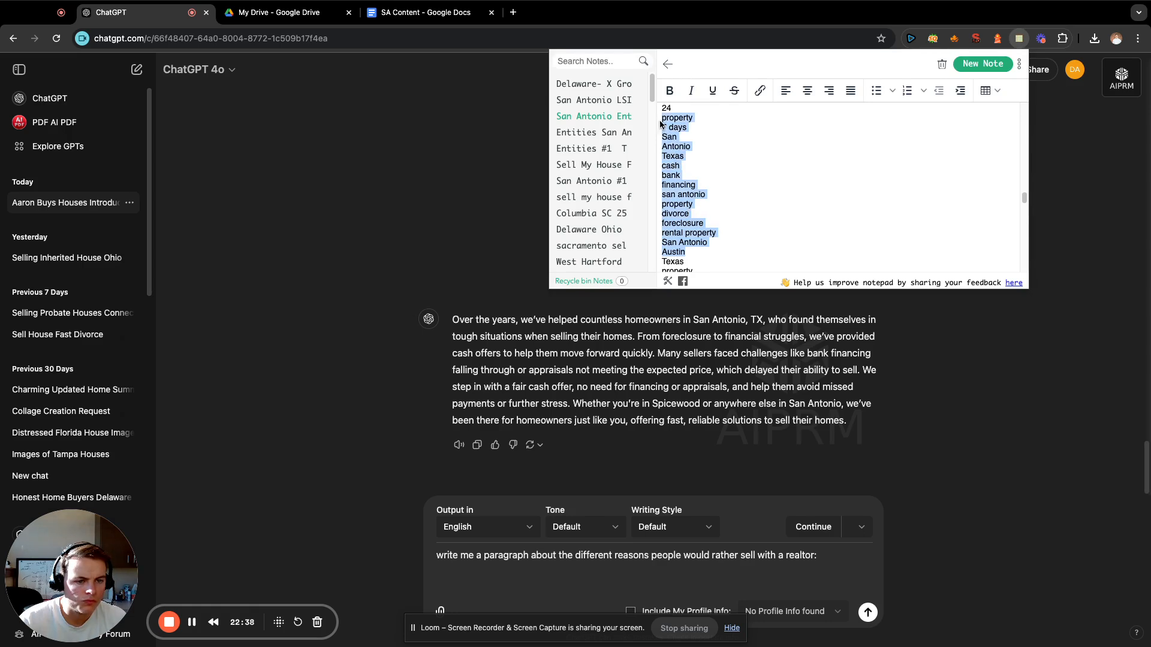
Paste the copied terms below the prompt about selling with a realtor and send it.
{"action": "left_click", "coordinate": [640, 576]}
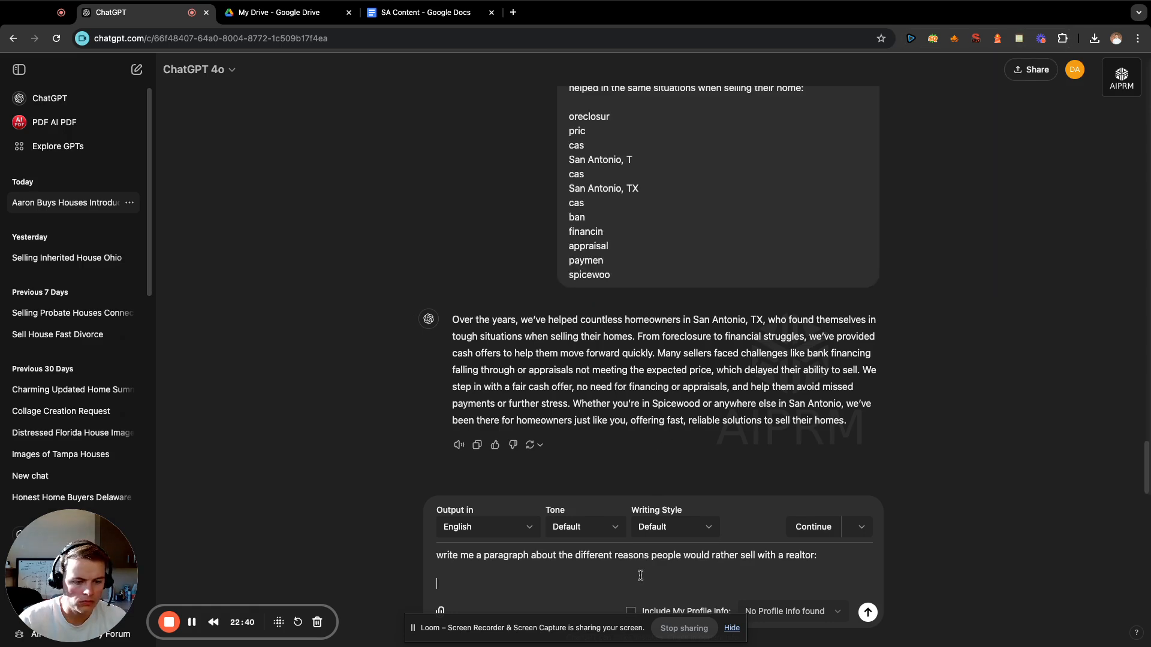
{"action": "key", "text": "super+v"}
{"action": "key", "text": "Return"}
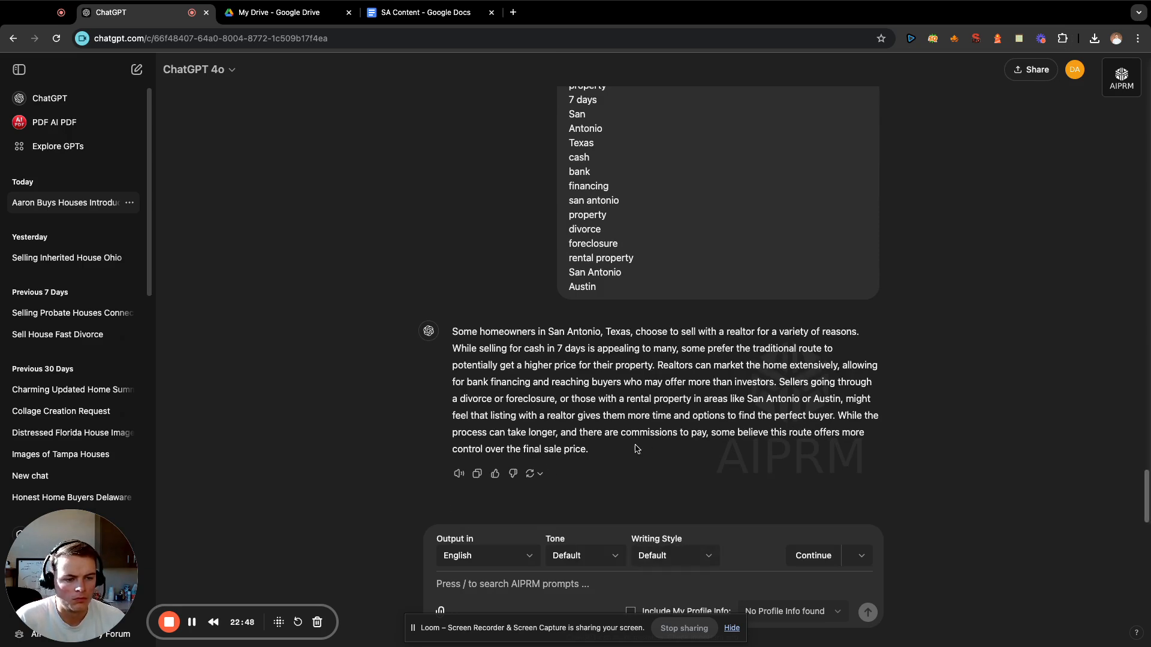
Copy the generated "Some homeowners in San Antonio" paragraph to the end of the SA Content document and add blank lines below it.
{"action": "left_click_drag", "start_coordinate": [620, 456], "coordinate": [450, 330]}
{"action": "key", "text": "super+c"}
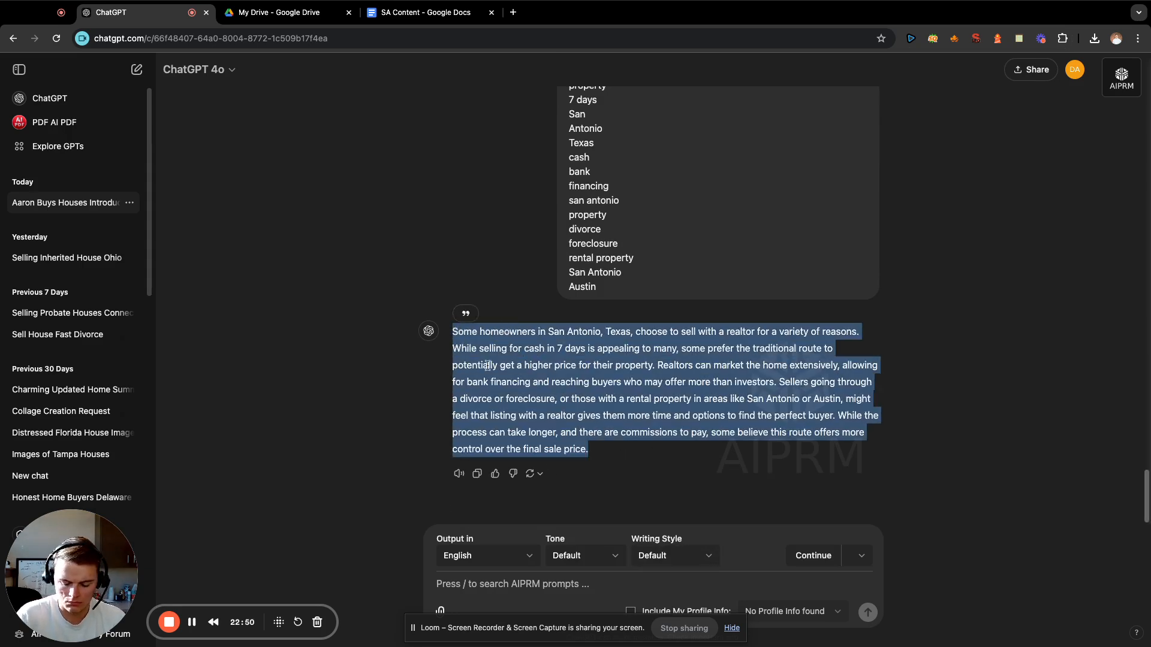
{"action": "left_click", "coordinate": [426, 12]}
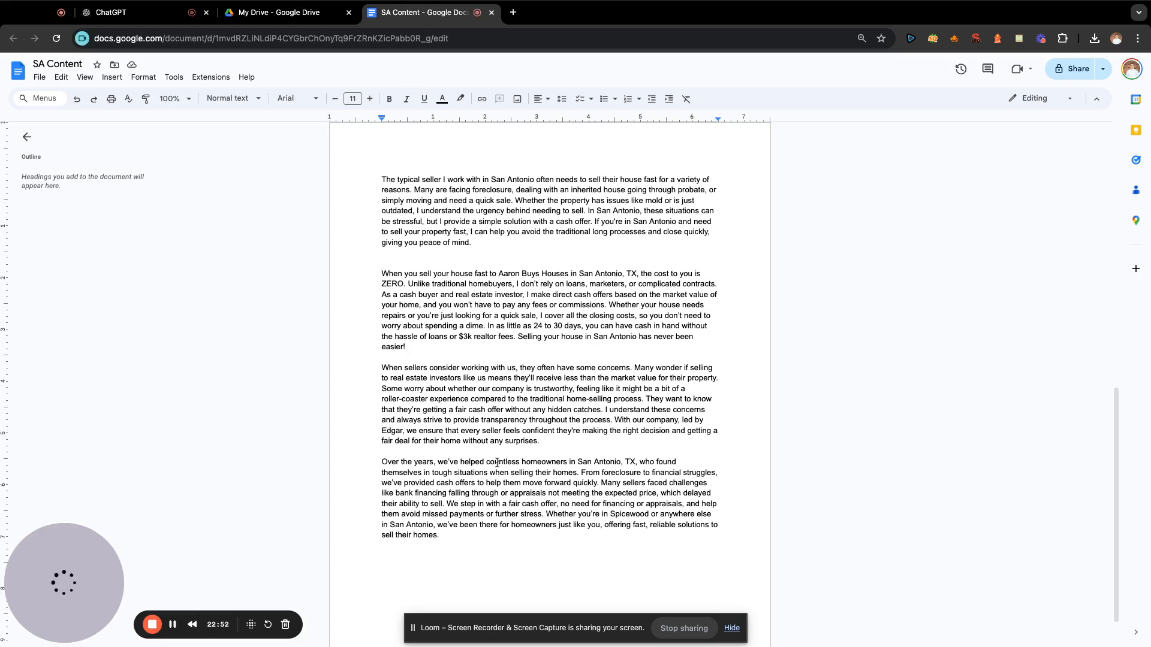
{"action": "key", "text": "super+v"}
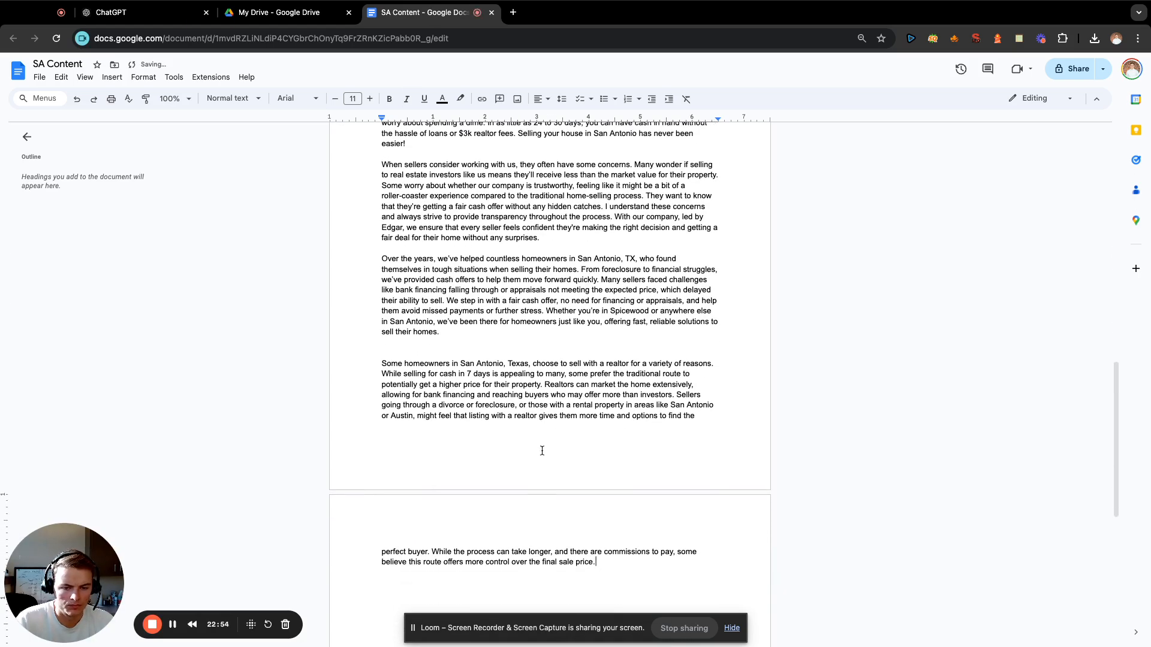
{"action": "scroll", "coordinate": [542, 451], "scroll_direction": "down", "scroll_amount": 3}
{"action": "key", "text": "Return"}
{"action": "key", "text": "Return"}
{"action": "key", "text": "Return"}
{"action": "key", "text": "Return"}
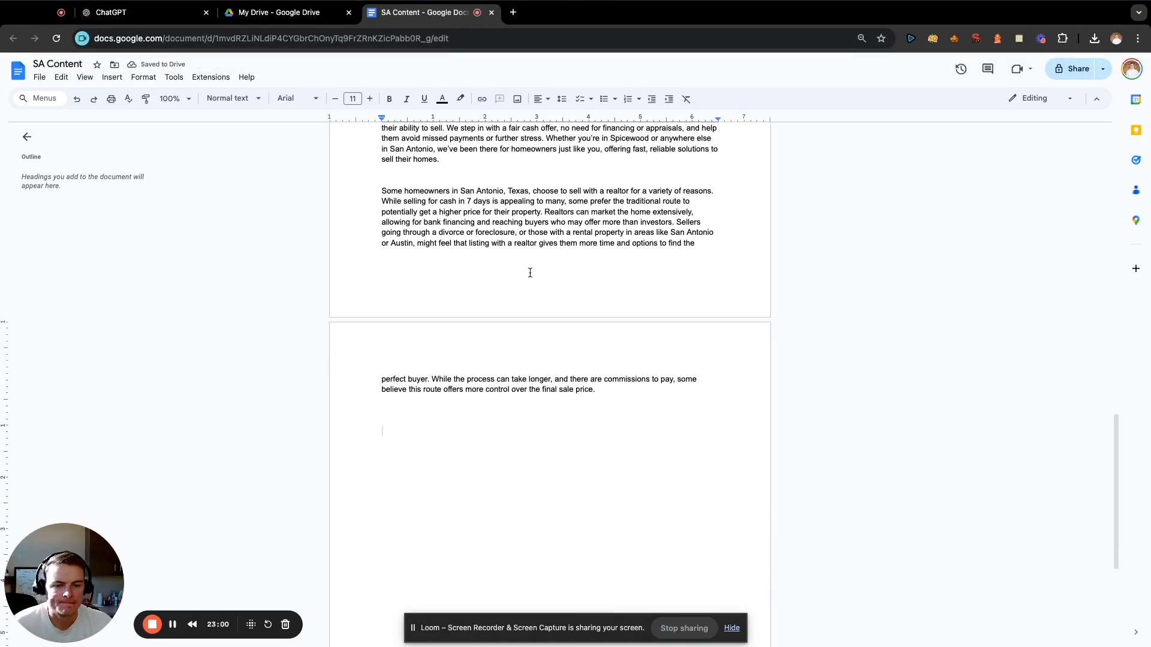
Switch to ChatGPT and enter "write me a paragraph about how we buy houses in San Antonio no matter what the condition is:" with a blank line below.
{"action": "left_click", "coordinate": [150, 20]}
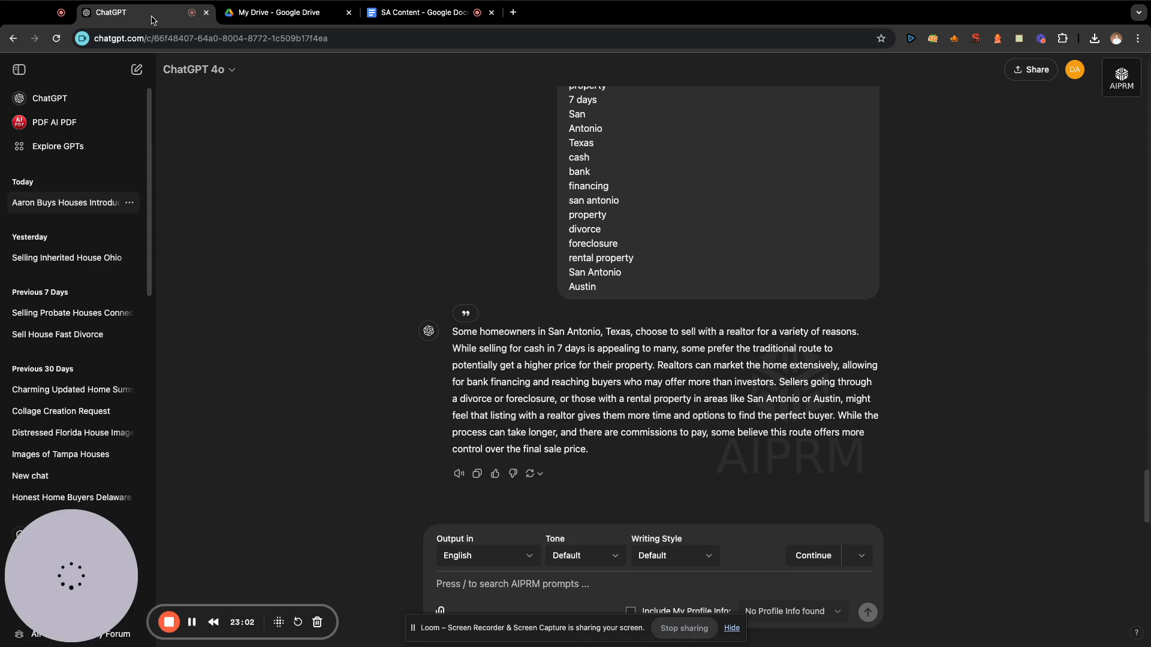
{"action": "left_click", "coordinate": [552, 589]}
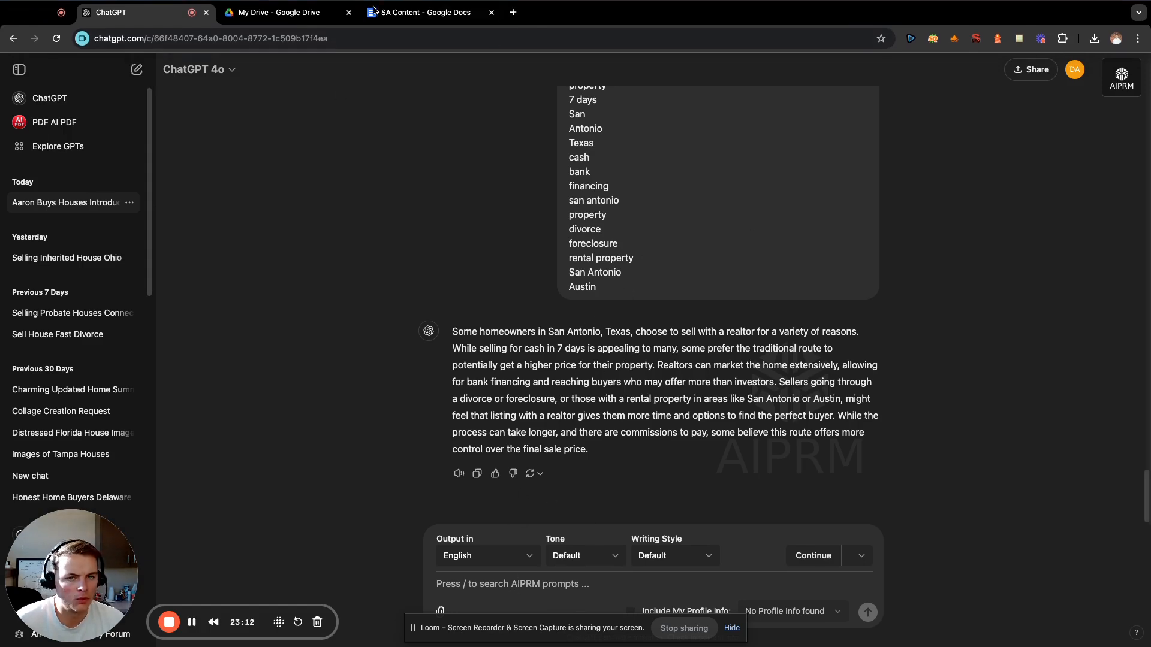
{"action": "left_click", "coordinate": [420, 12]}
{"action": "left_click", "coordinate": [178, 16]}
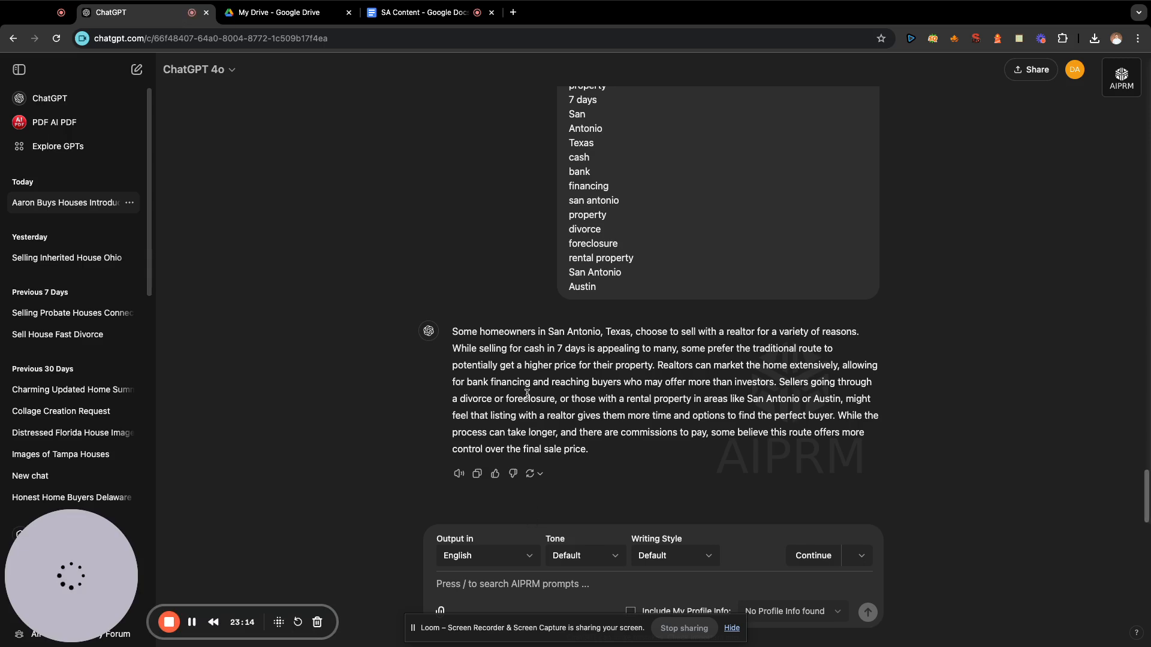
{"action": "left_click", "coordinate": [572, 584]}
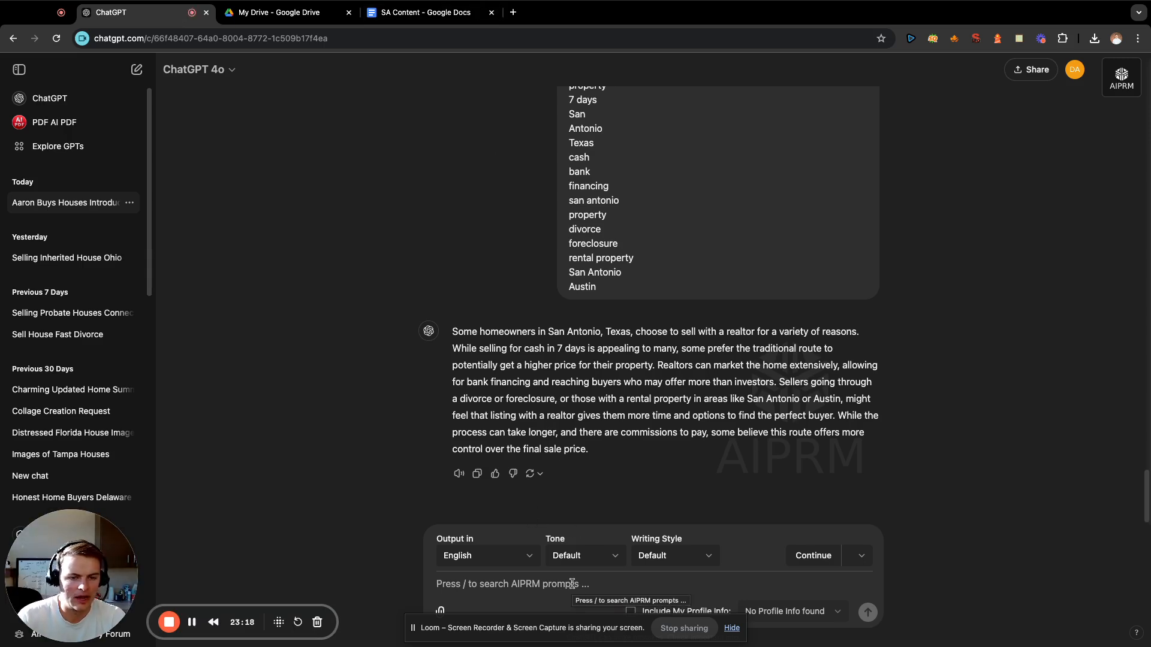
{"action": "type", "text": "write p"}
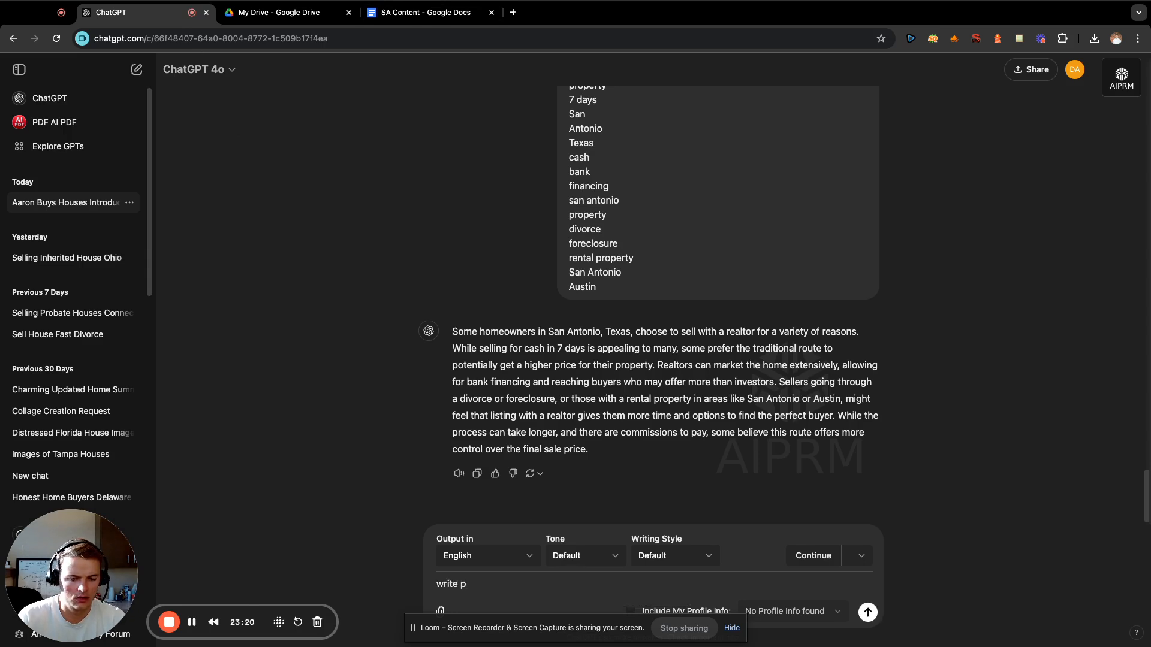
{"action": "key", "text": "BackSpace"}
{"action": "type", "text": "me. "}
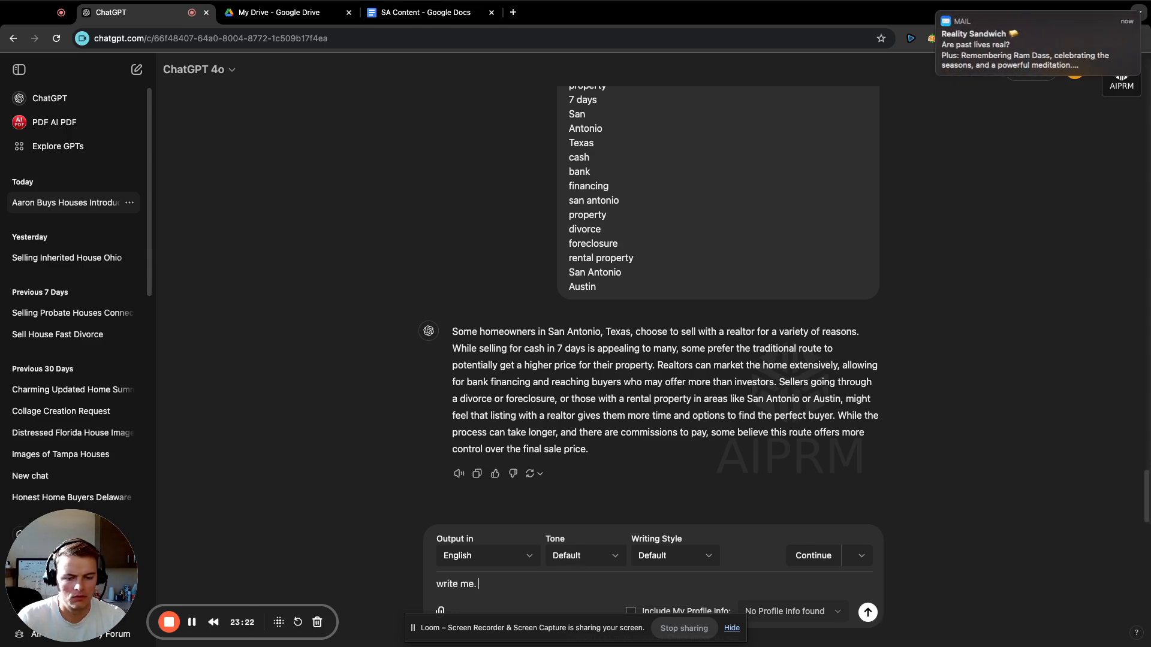
{"action": "key", "text": "BackSpace"}
{"action": "key", "text": "BackSpace"}
{"action": "type", "text": " a paragraph"}
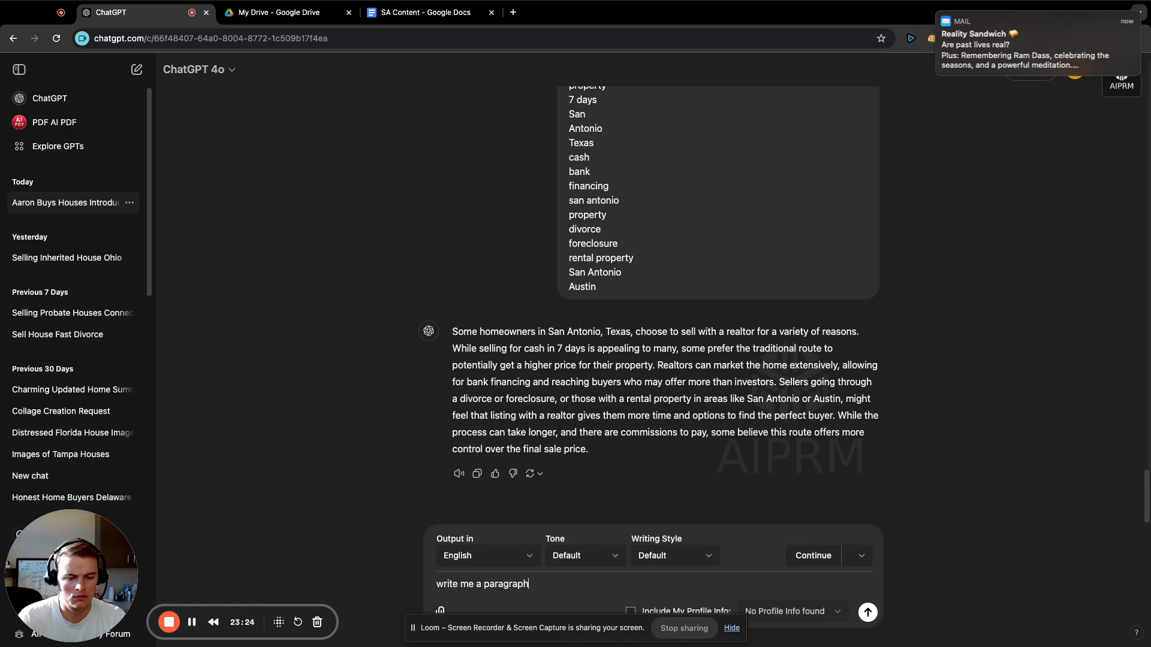
{"action": "type", "text": " about how we"}
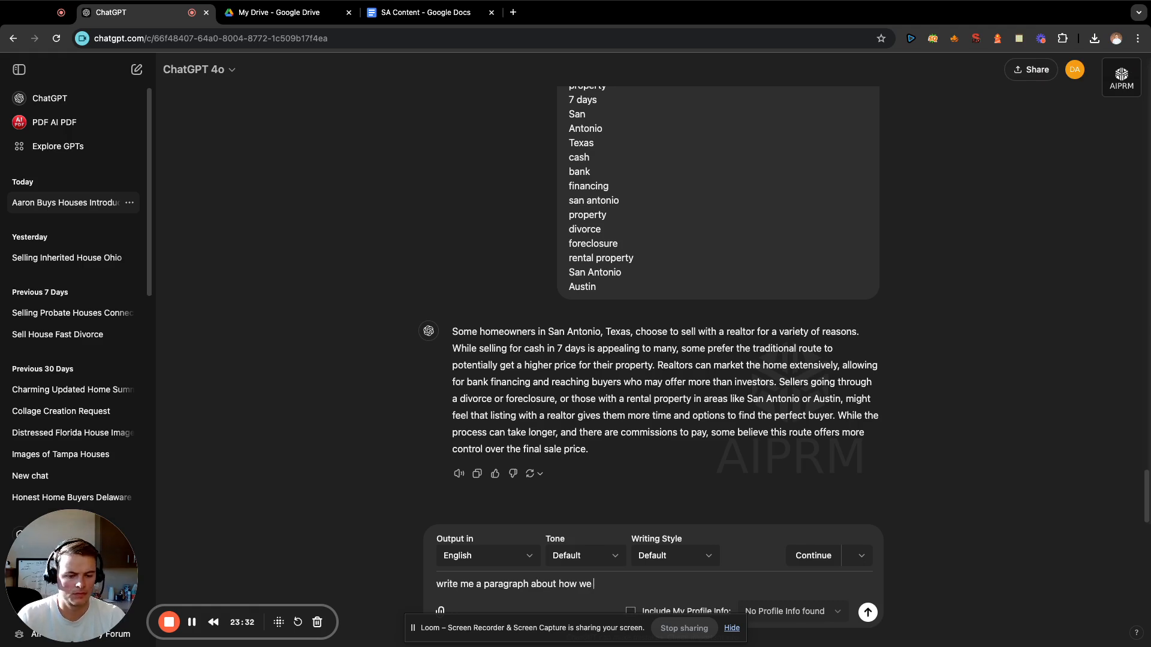
{"action": "type", "text": "buy "}
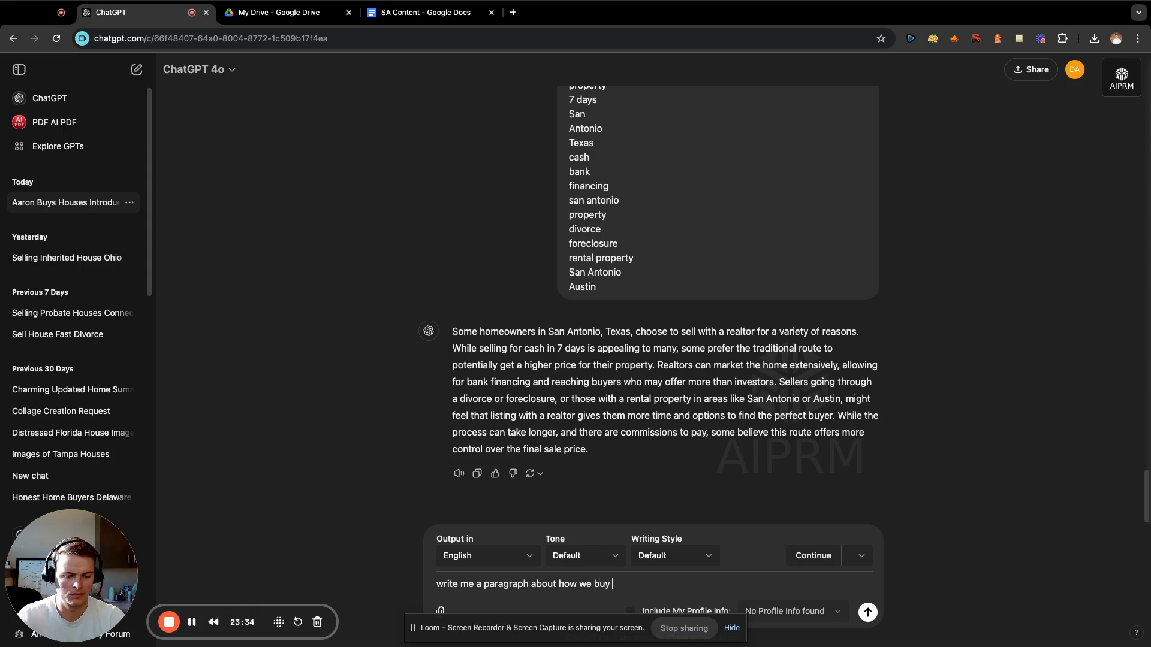
{"action": "type", "text": "houses in San "}
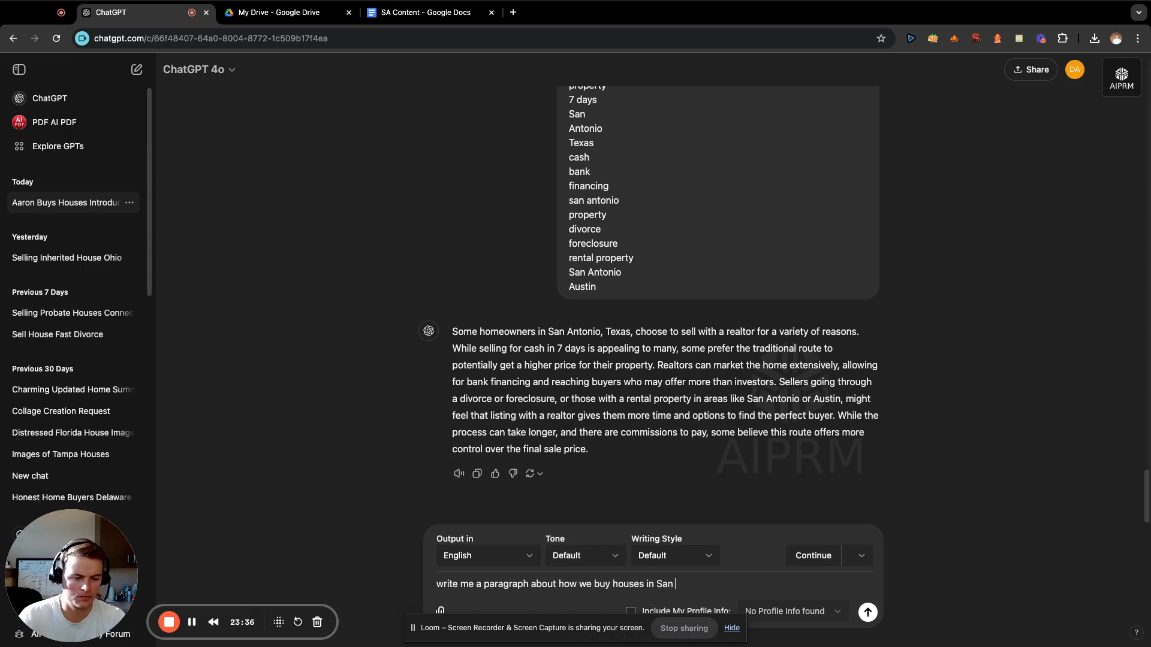
{"action": "type", "text": "Antonio no m"}
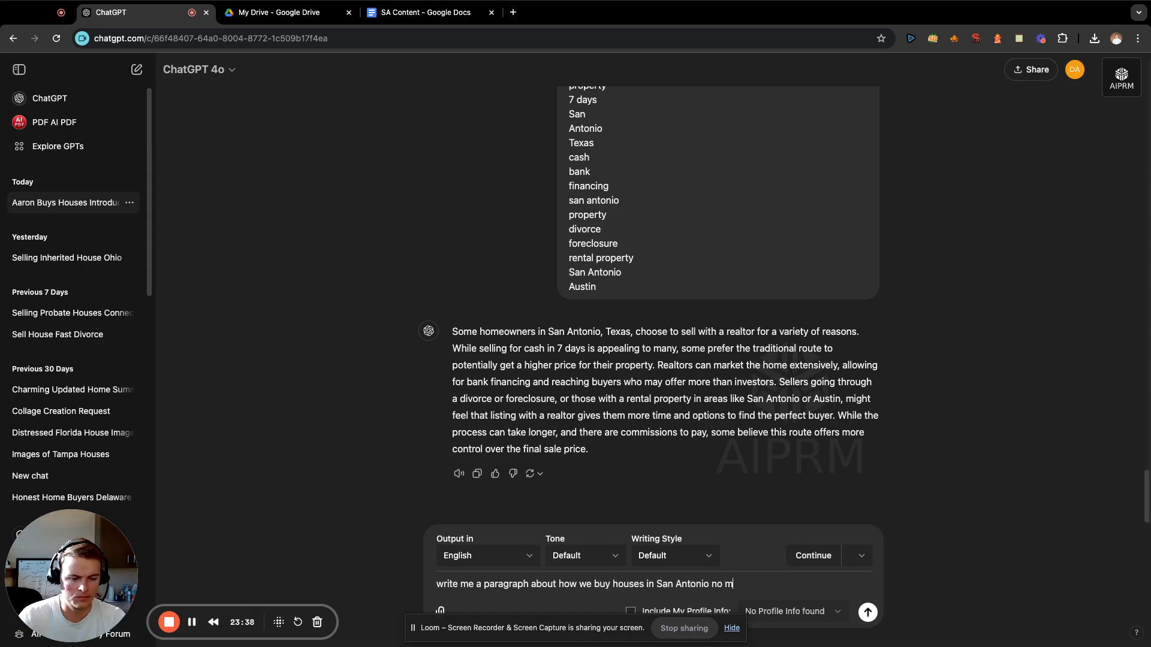
{"action": "type", "text": "atter what the cond"}
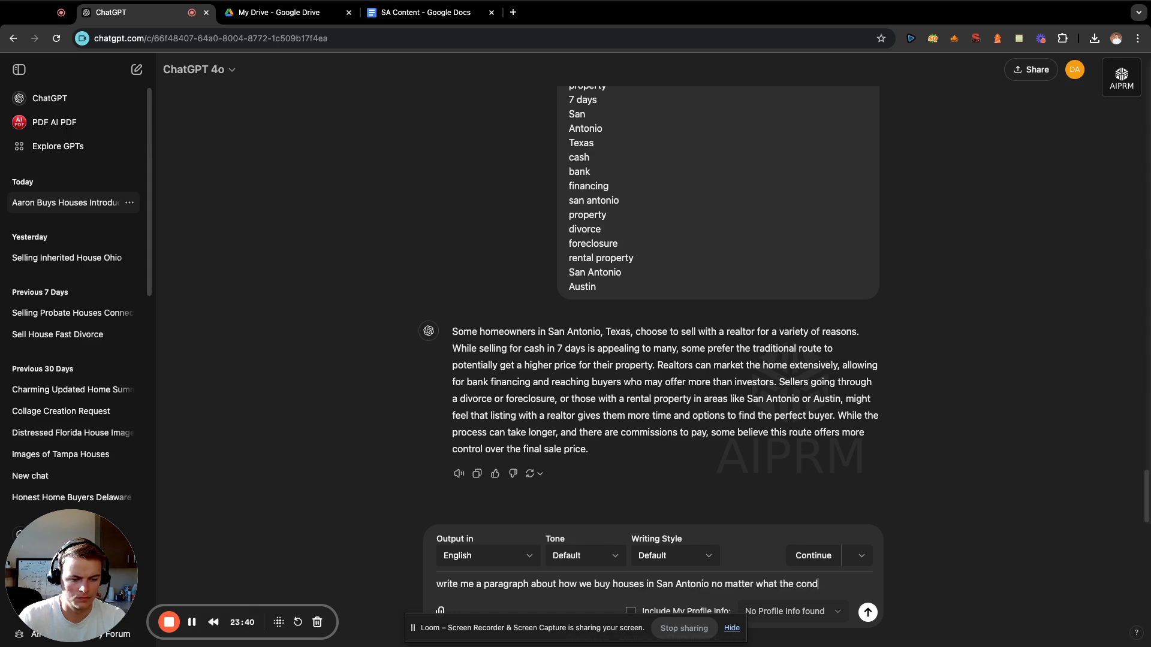
{"action": "type", "text": "ition is:"}
{"action": "key", "text": "shift+Return"}
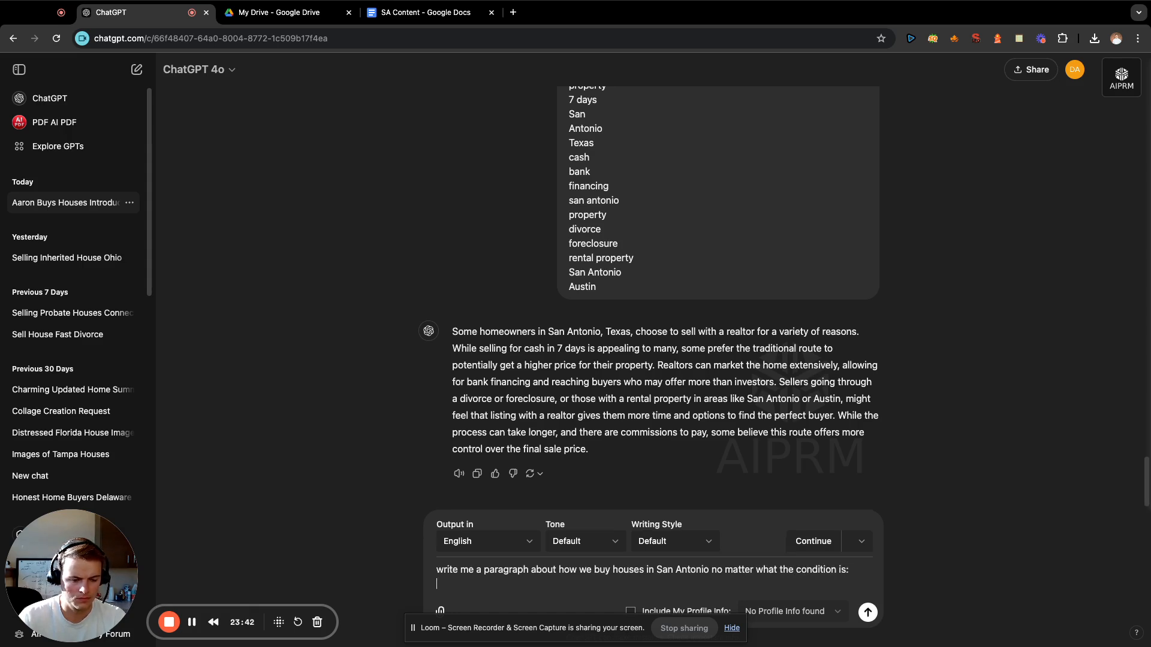
Open the saved San Antonio Ent note and copy the terms from "foreclosure" below "San Antonio Texas" through "Us".
{"action": "left_click", "coordinate": [1019, 39]}
{"action": "scroll", "coordinate": [803, 227], "scroll_direction": "up", "scroll_amount": 10}
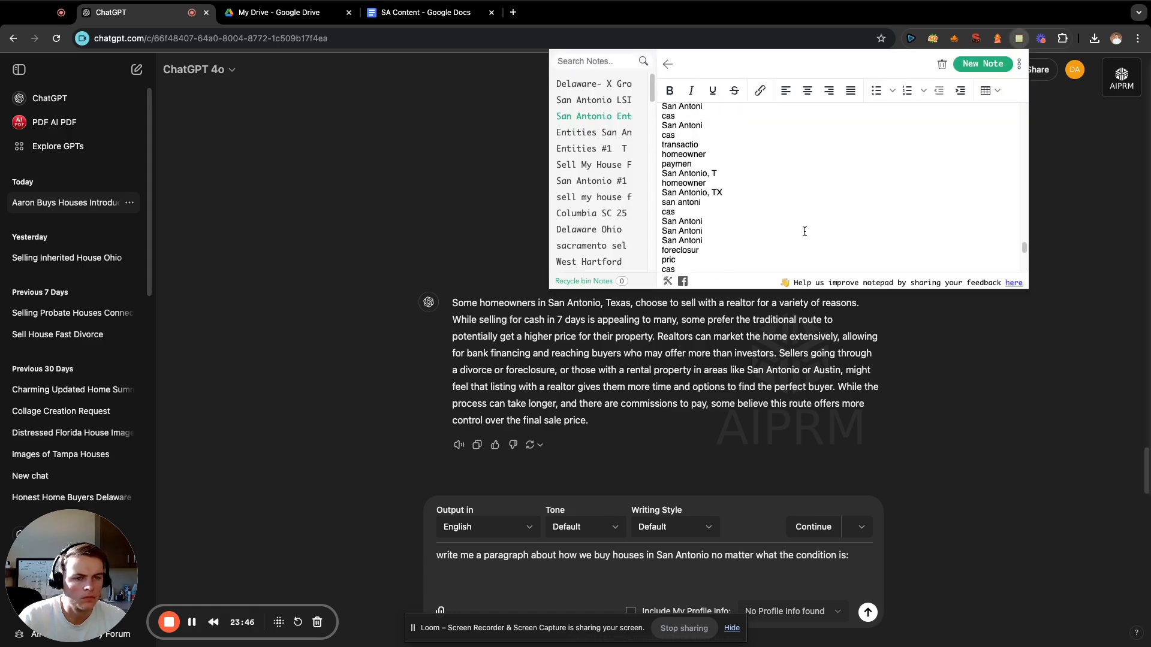
{"action": "scroll", "coordinate": [799, 194], "scroll_direction": "up", "scroll_amount": 5}
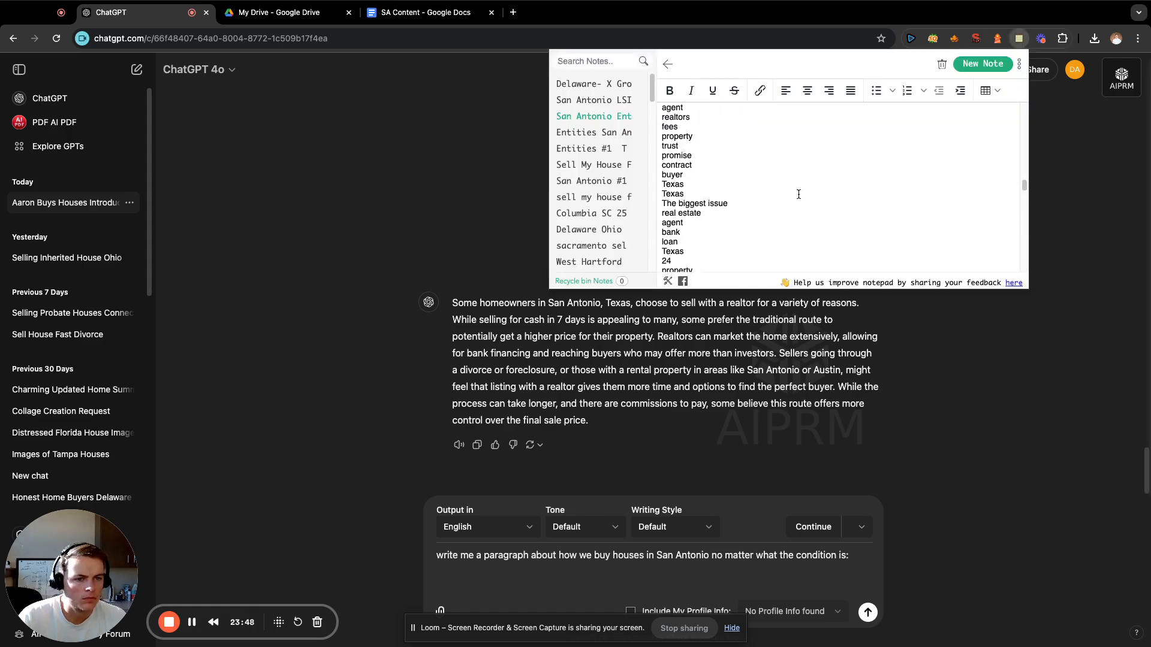
{"action": "scroll", "coordinate": [798, 194], "scroll_direction": "up", "scroll_amount": 10}
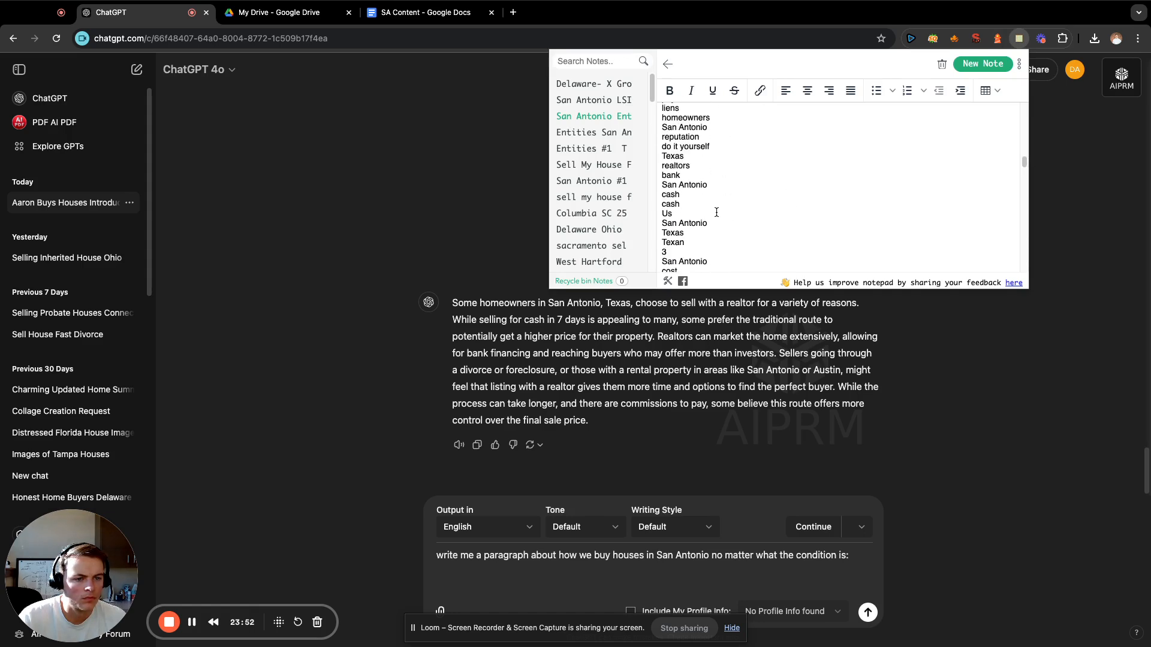
{"action": "left_click_drag", "start_coordinate": [716, 212], "coordinate": [659, 191]}
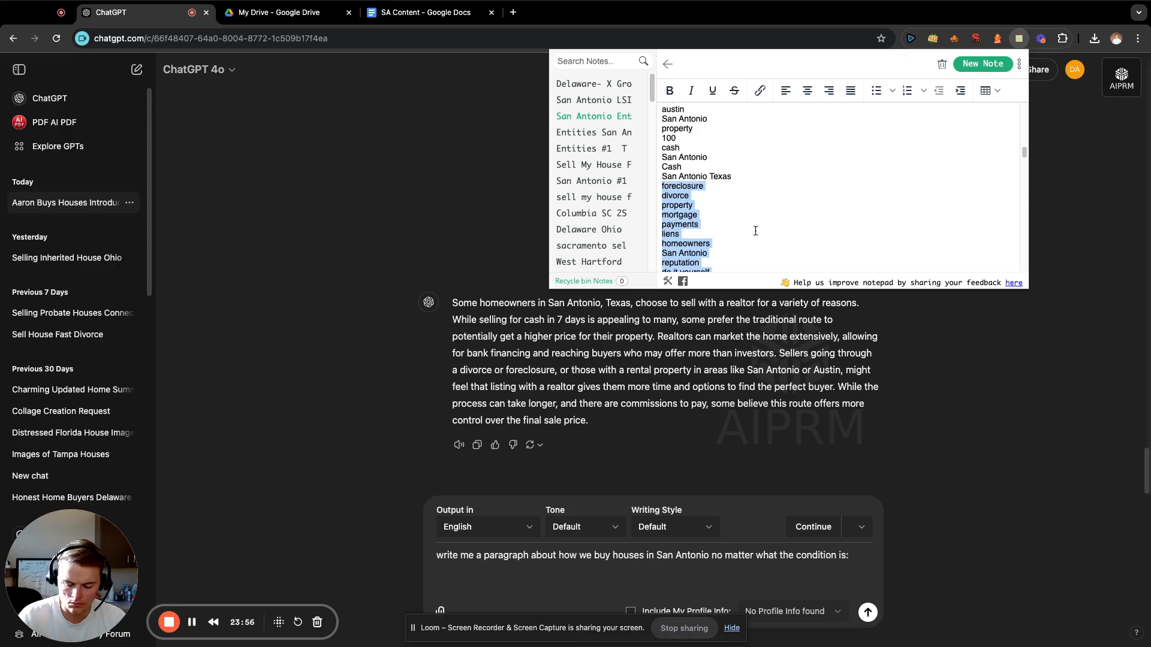
{"action": "key", "text": "cmd+c"}
Paste the copied terms below the prompt about buying houses in any condition and send it.
{"action": "left_click", "coordinate": [672, 567]}
{"action": "key", "text": "cmd+v"}
{"action": "key", "text": "Return"}
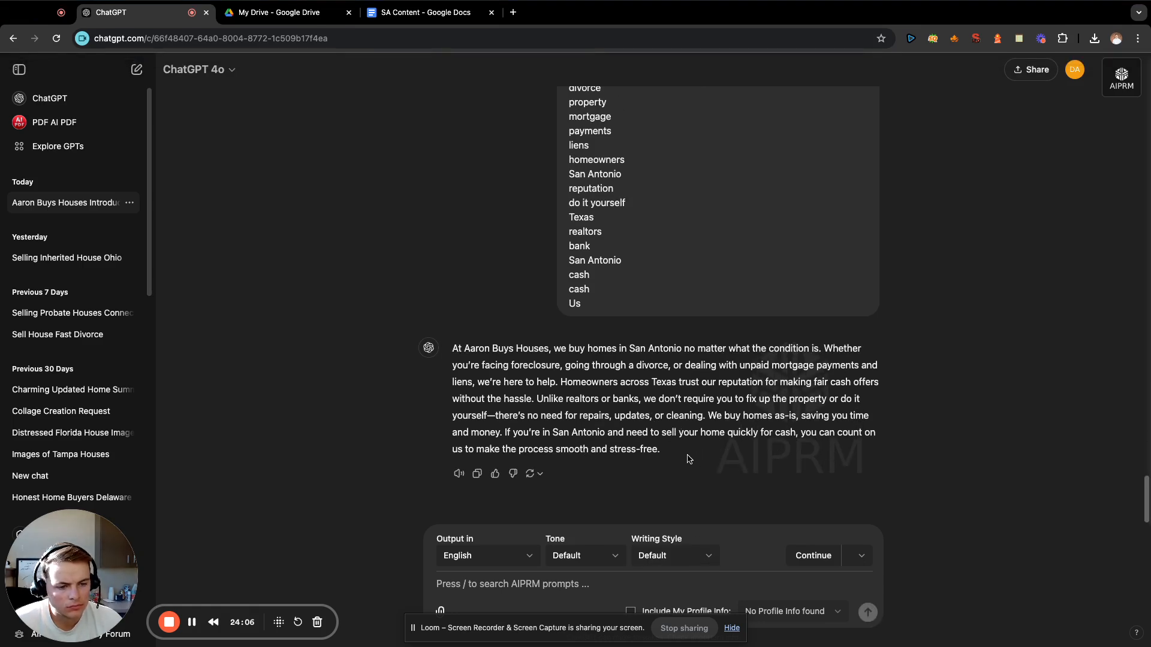
Copy the generated "At Aaron Buys Houses" paragraph to the end of the SA Content document and add blank lines below it.
{"action": "left_click_drag", "start_coordinate": [689, 459], "coordinate": [451, 352]}
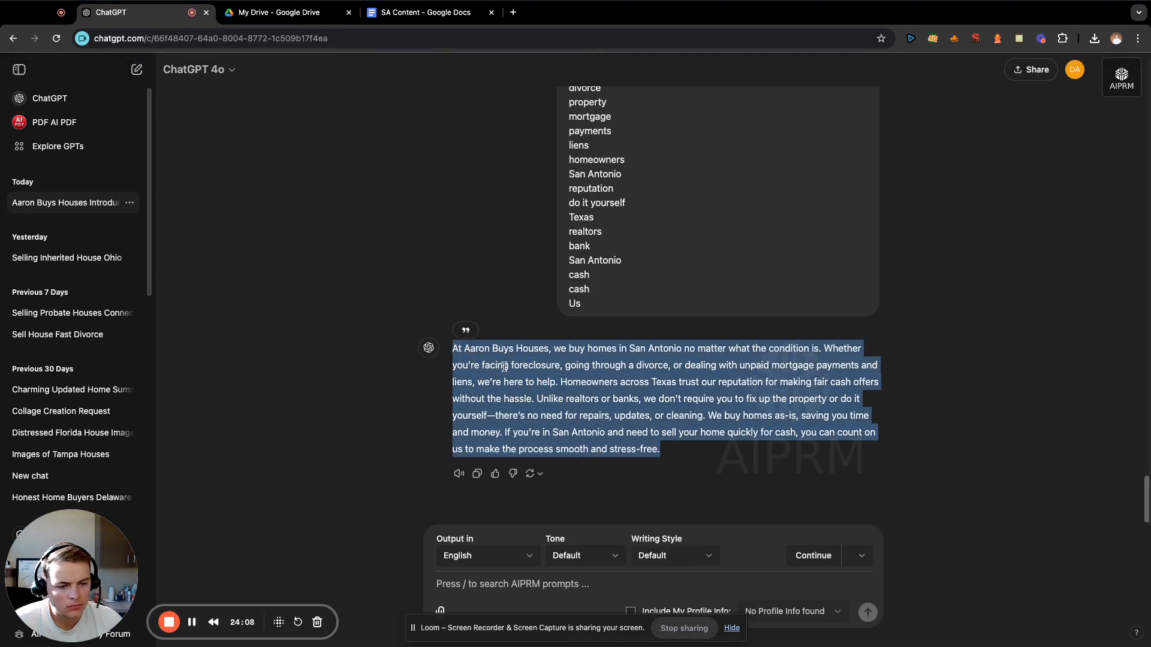
{"action": "left_click", "coordinate": [953, 374]}
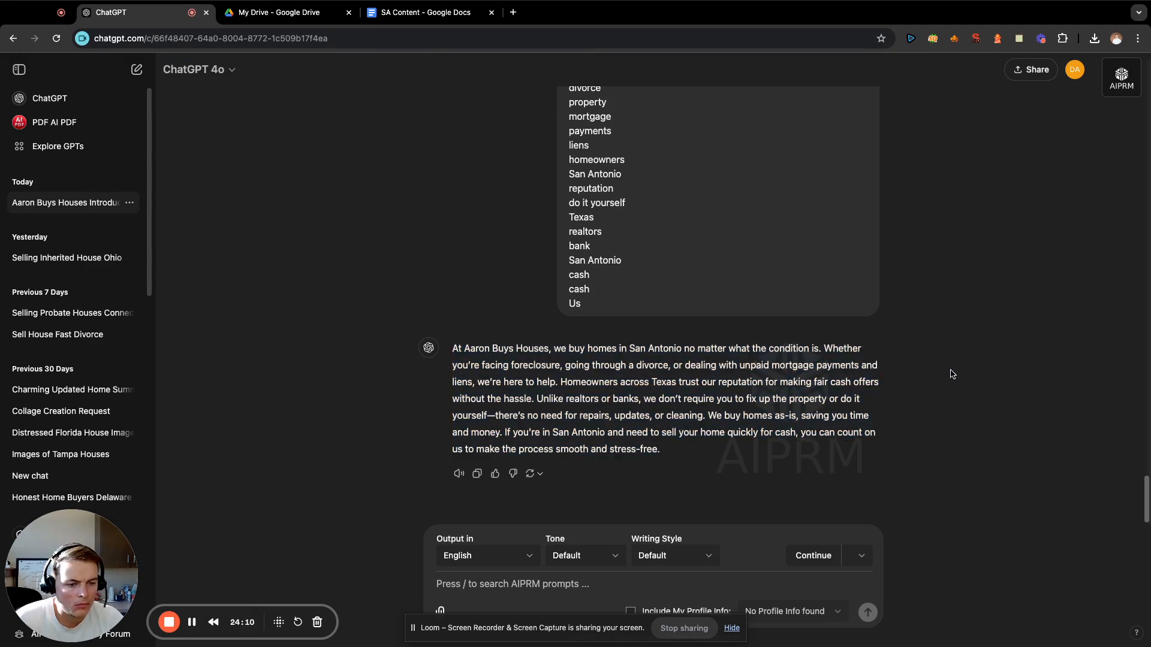
{"action": "left_click", "coordinate": [425, 12]}
{"action": "key", "text": "super+v"}
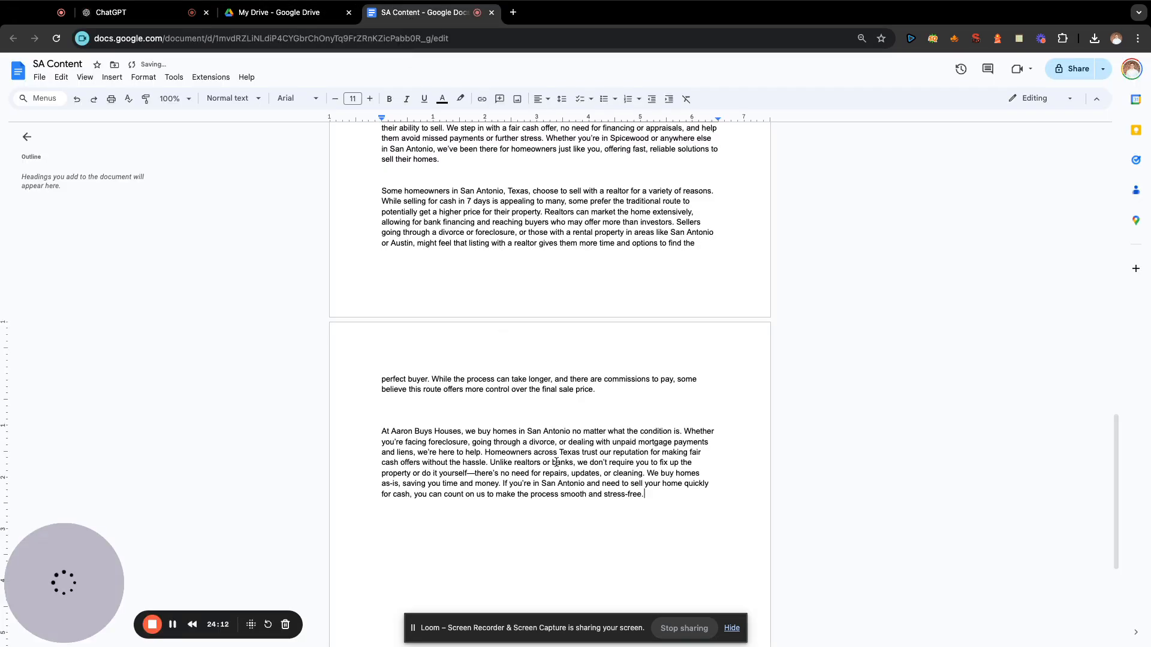
{"action": "key", "text": "Return"}
{"action": "key", "text": "Return"}
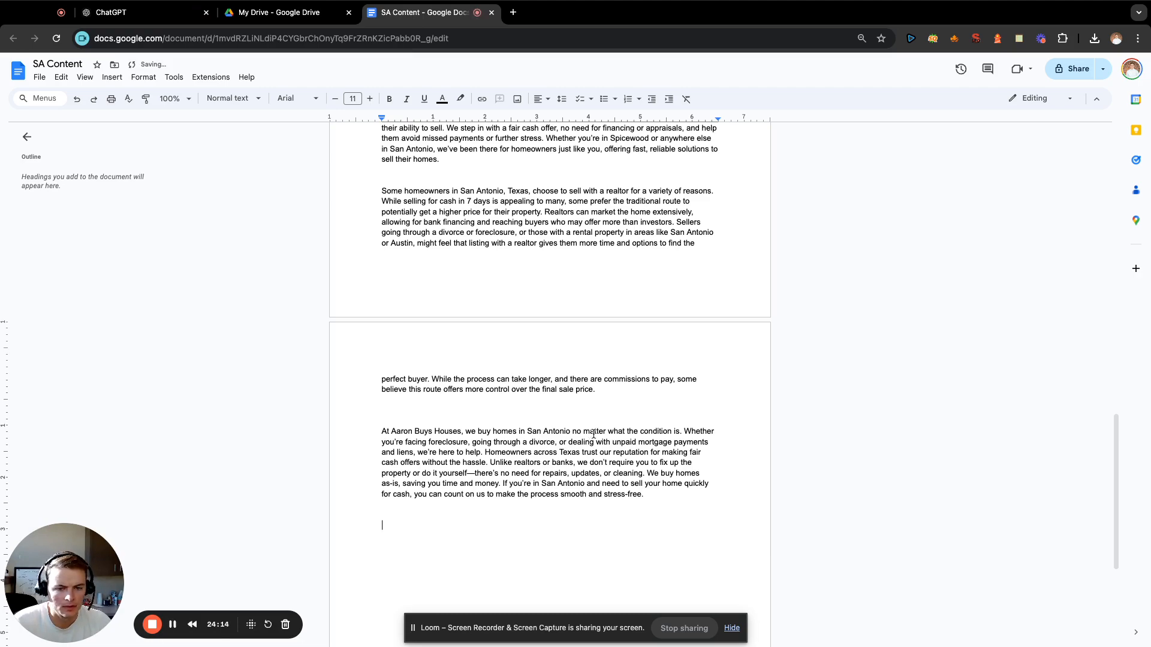
{"action": "scroll", "coordinate": [590, 435], "scroll_direction": "up", "scroll_amount": 5}
{"action": "scroll", "coordinate": [589, 290], "scroll_direction": "up", "scroll_amount": 4}
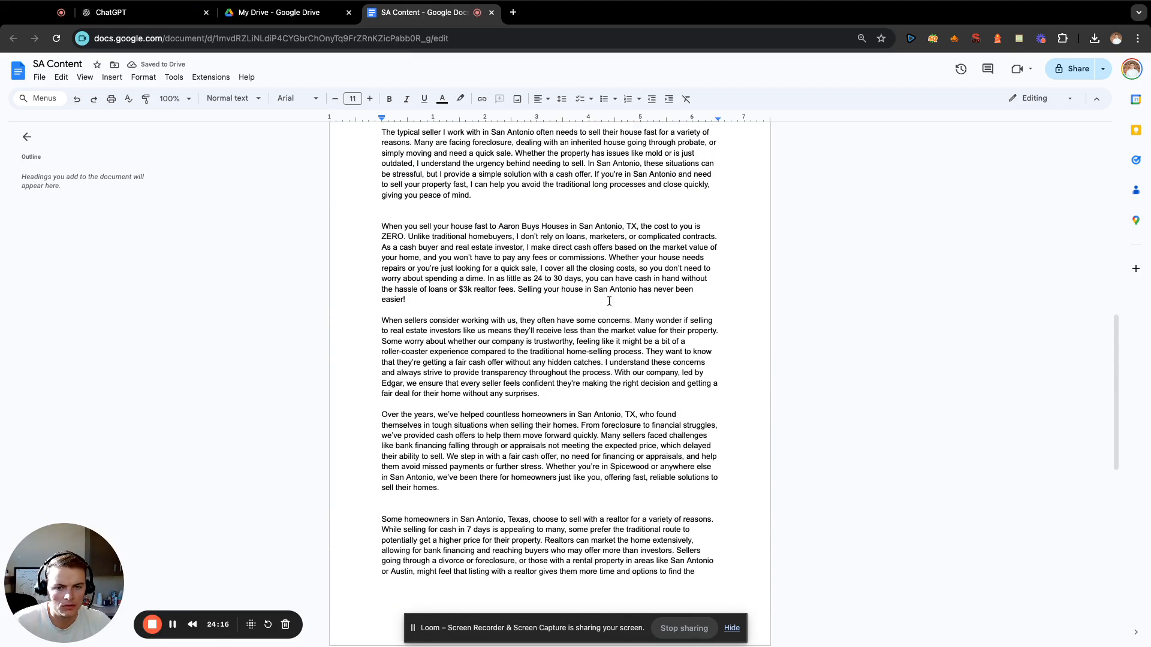
{"action": "scroll", "coordinate": [609, 301], "scroll_direction": "up", "scroll_amount": 7}
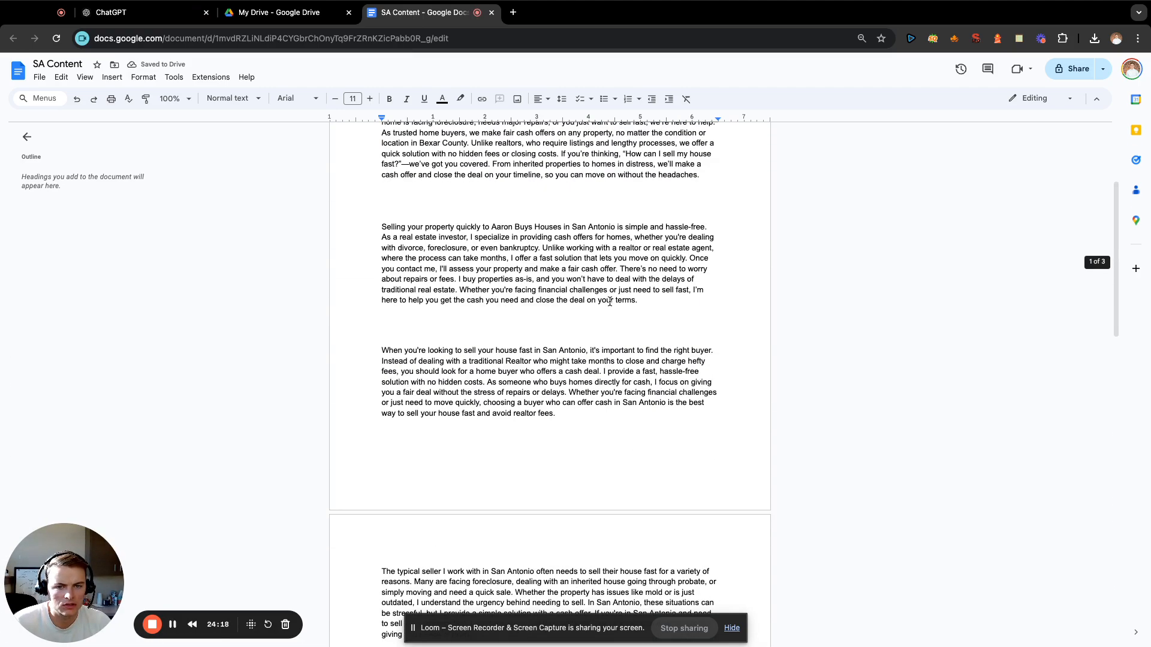
{"action": "scroll", "coordinate": [654, 316], "scroll_direction": "down", "scroll_amount": 20}
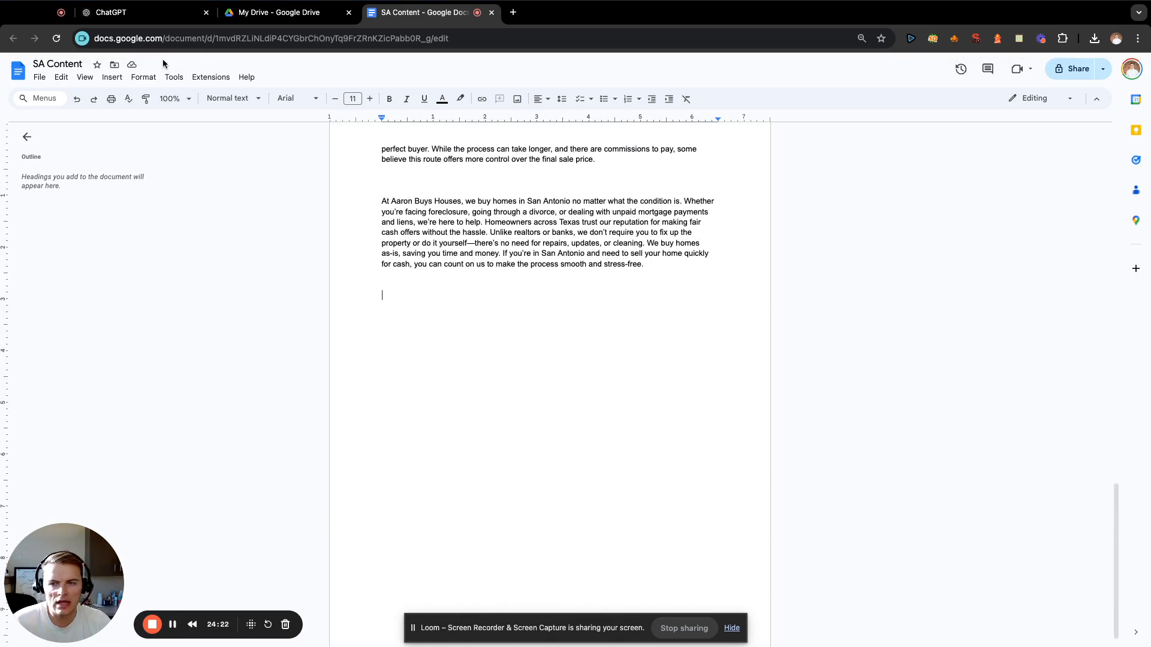
Switch to ChatGPT and enter "write me a paragraph about how we became a home buying company in San Antonio:" with a blank line below.
{"action": "left_click", "coordinate": [152, 15]}
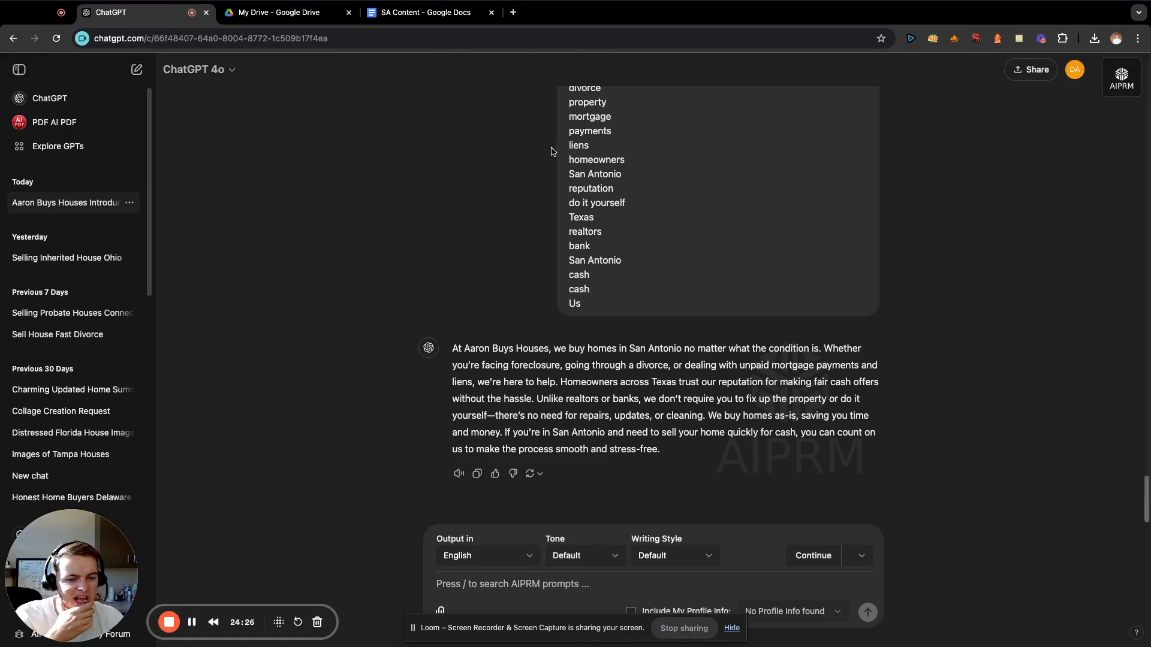
{"action": "mouse_move", "coordinate": [519, 3]}
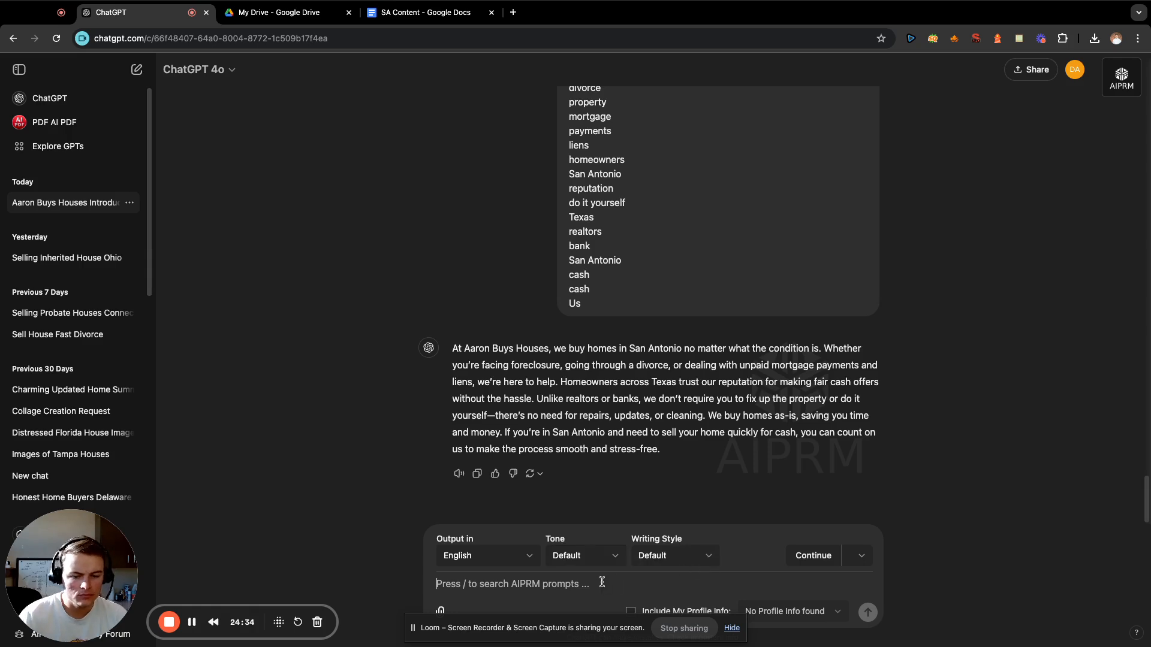
{"action": "type", "text": "write me "}
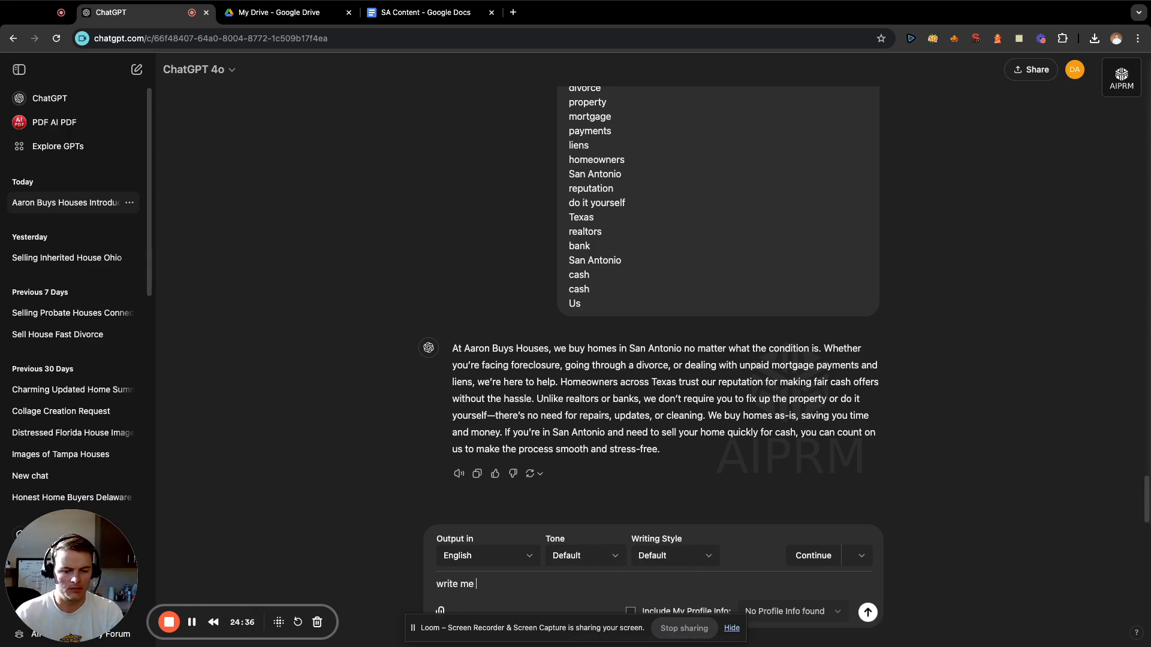
{"action": "type", "text": "a paragraph"}
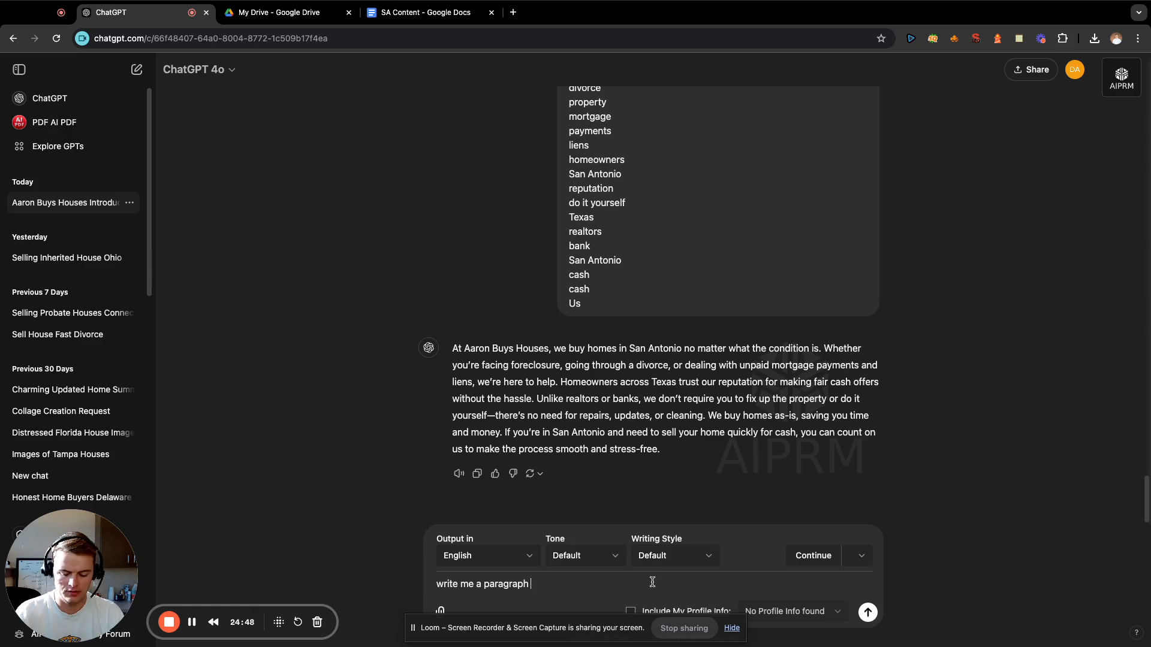
{"action": "type", "text": "about how we"}
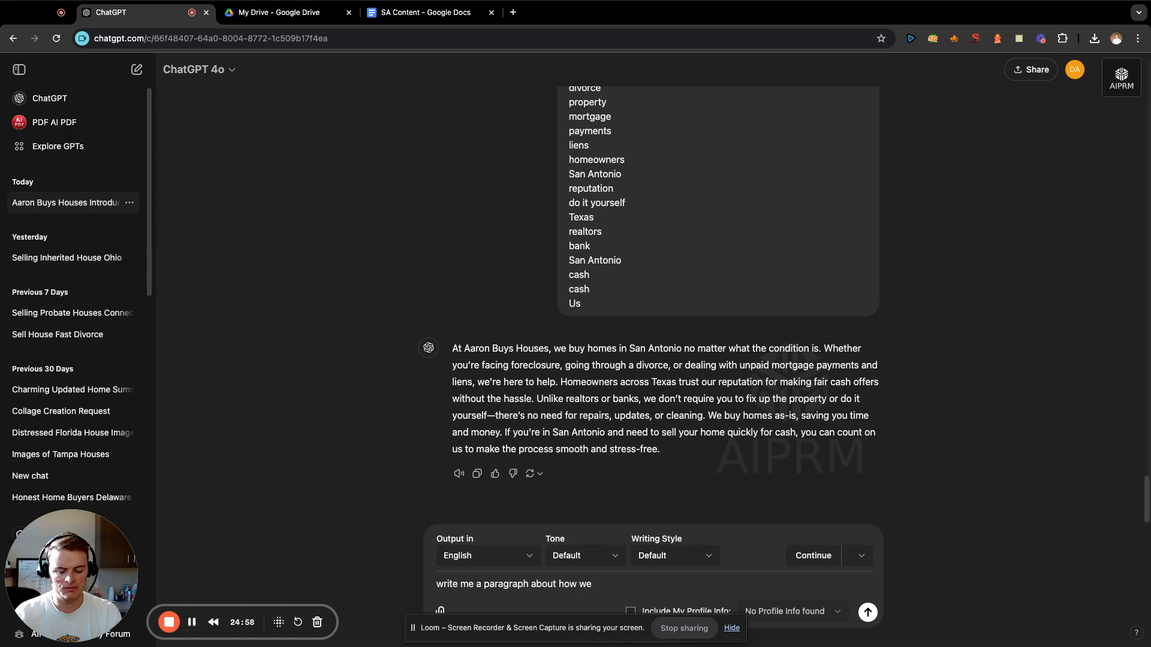
{"action": "type", "text": "became a home "}
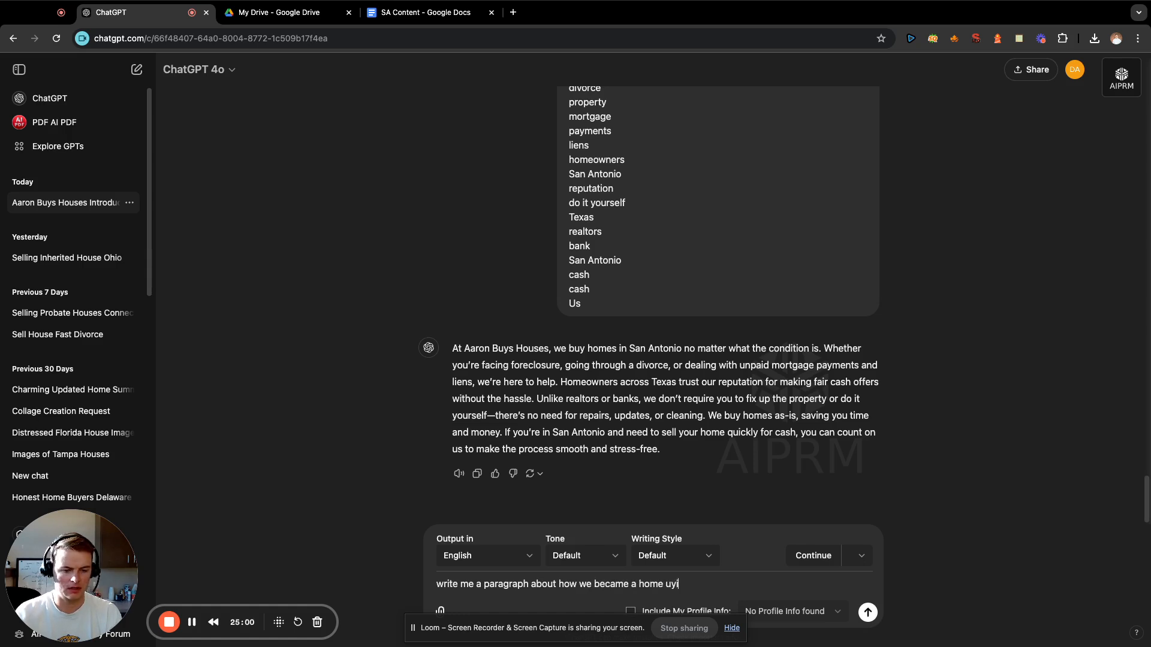
{"action": "type", "text": "buying company in S"}
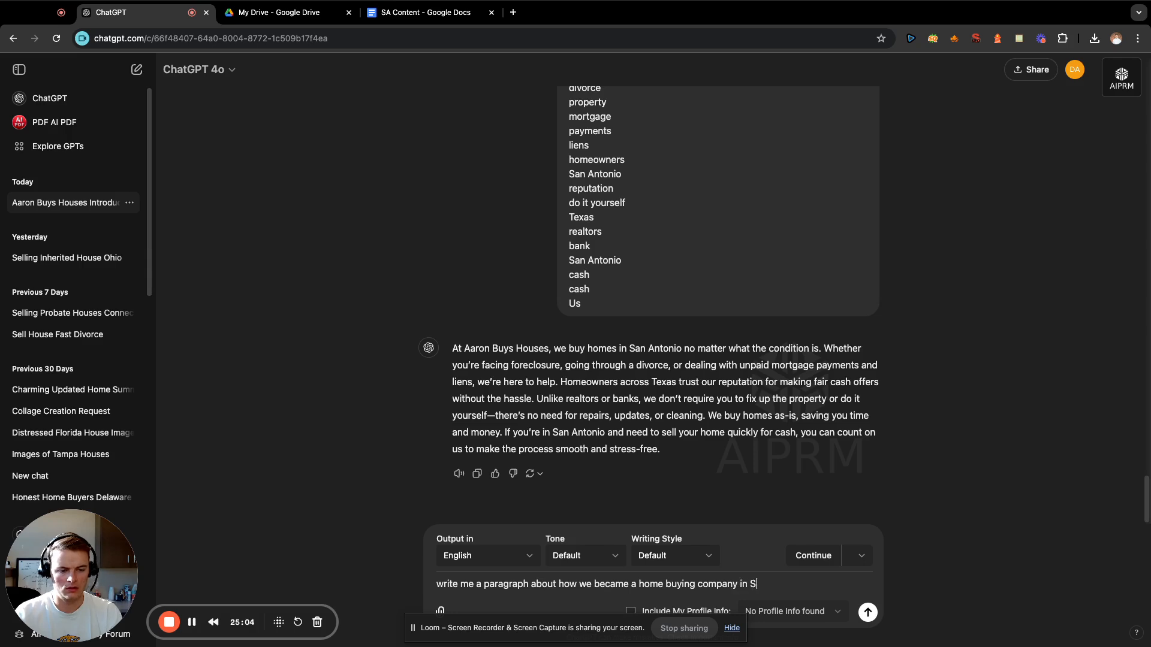
{"action": "type", "text": "an Antonio"}
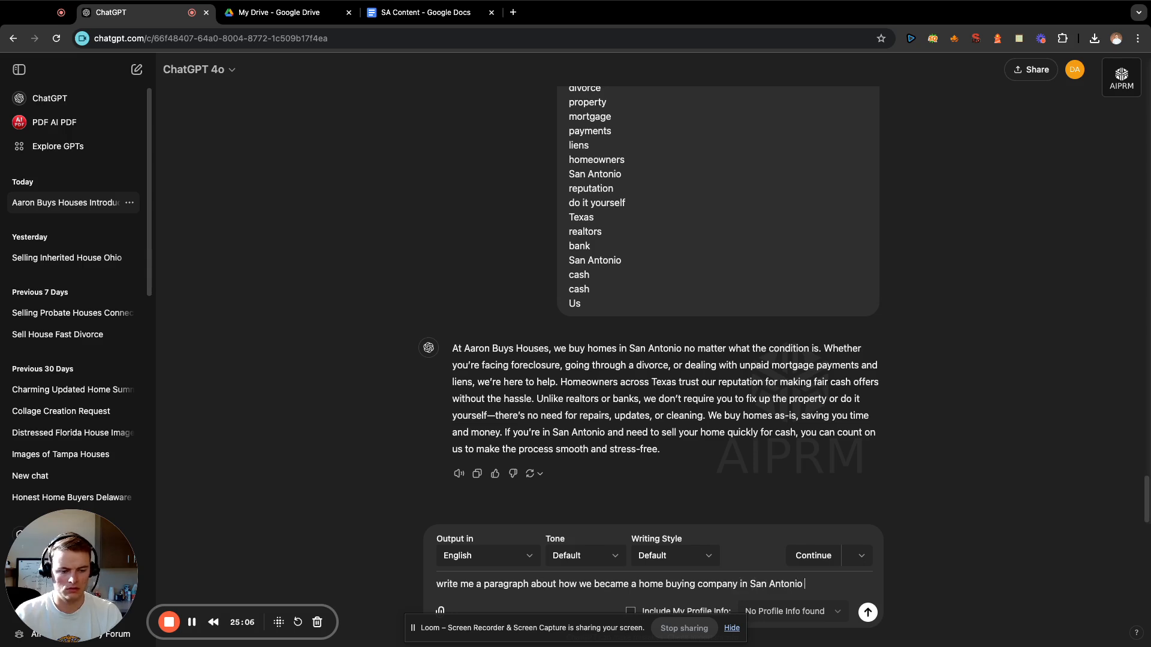
{"action": "type", "text": ":"}
{"action": "key", "text": "shift+Return"}
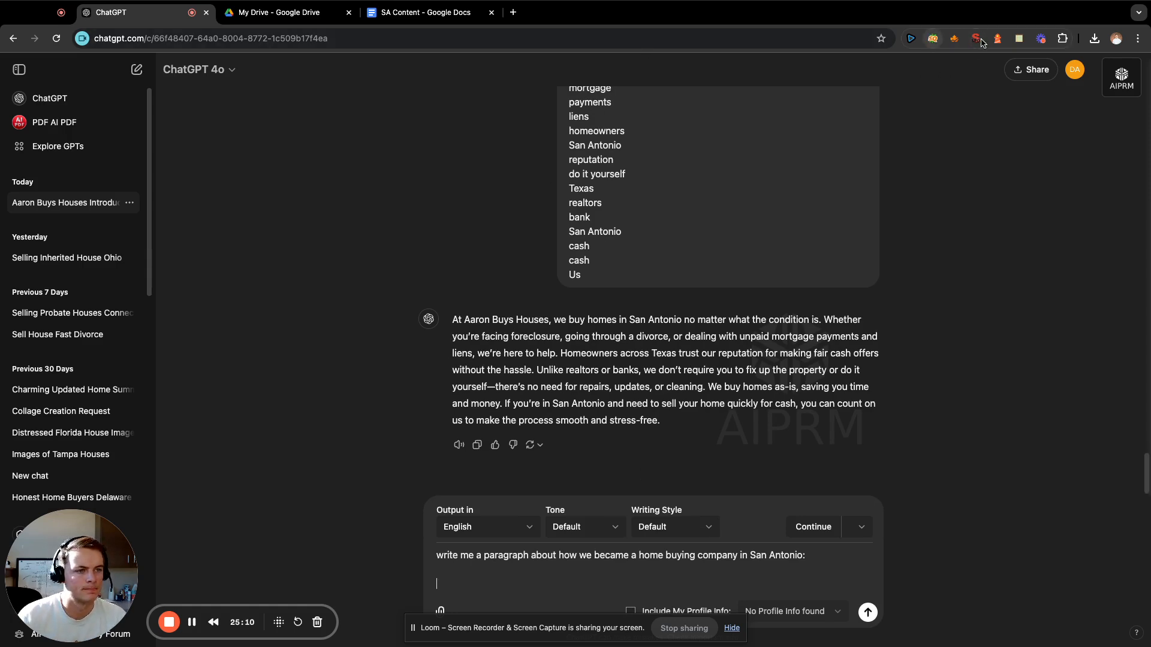
Open the saved San Antonio Ent note and copy the terms from "san" above "Antonio" and "realtor" through "Google".
{"action": "left_click", "coordinate": [1019, 40]}
{"action": "scroll", "coordinate": [757, 172], "scroll_direction": "up", "scroll_amount": 15}
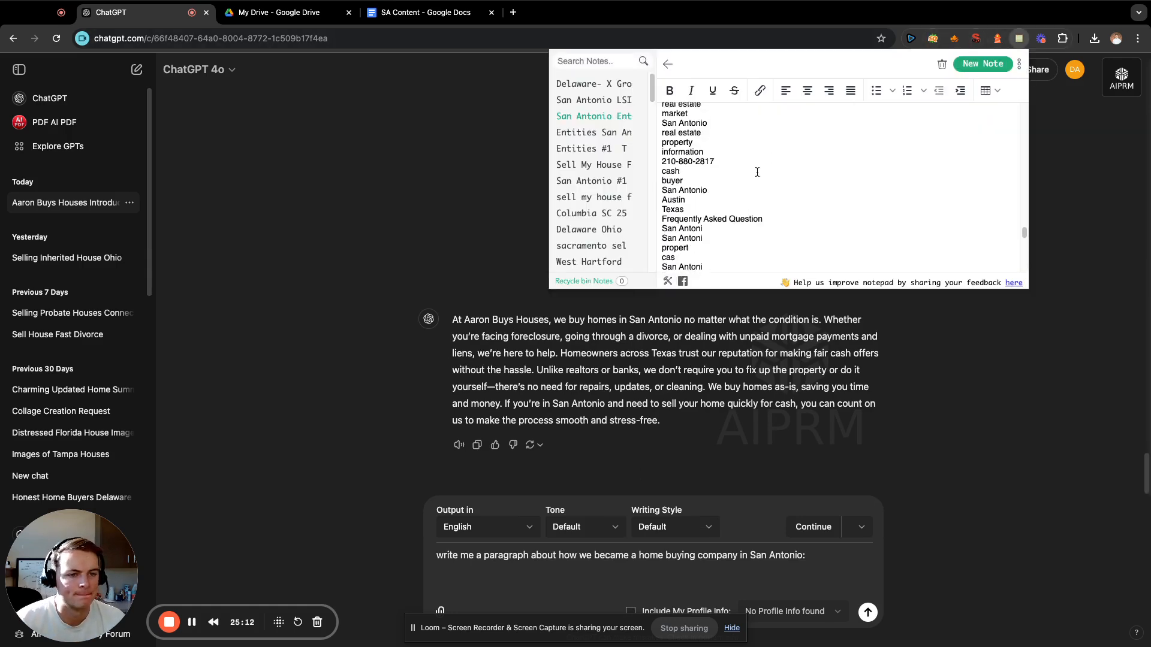
{"action": "scroll", "coordinate": [757, 172], "scroll_direction": "up", "scroll_amount": 10}
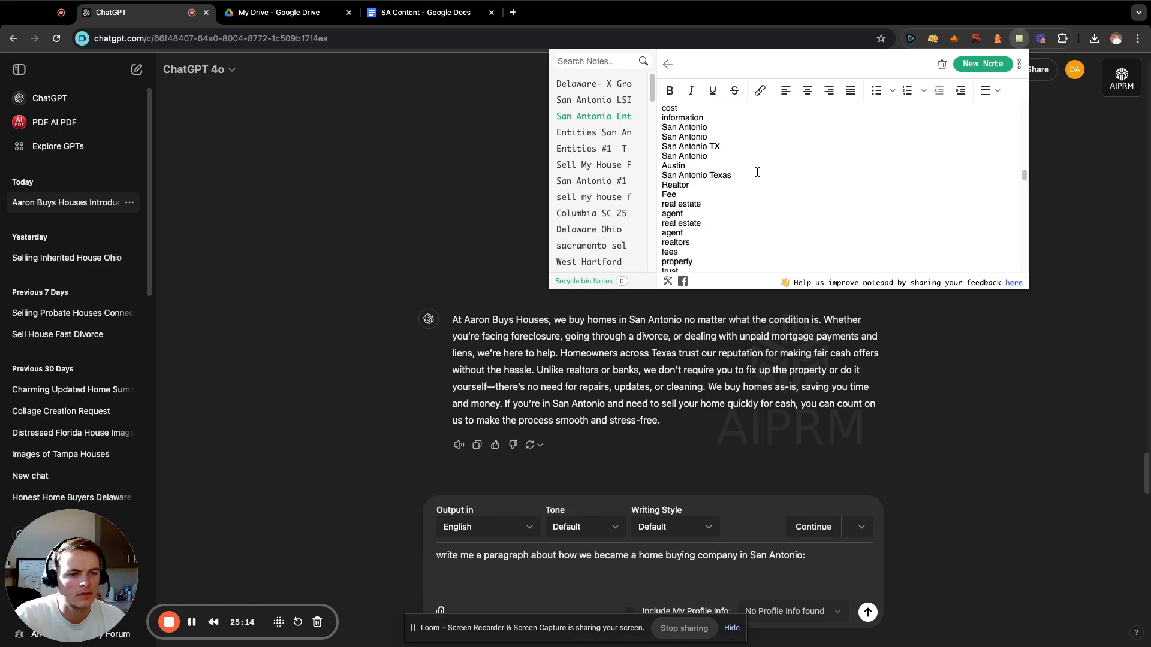
{"action": "scroll", "coordinate": [757, 172], "scroll_direction": "up", "scroll_amount": 15}
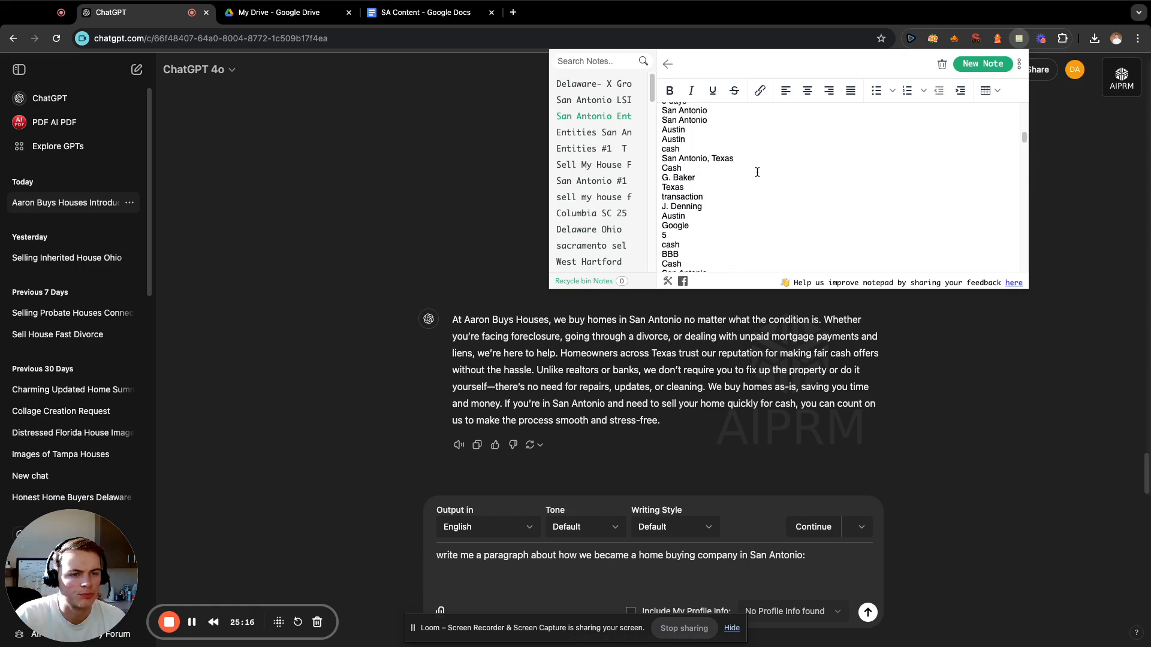
{"action": "scroll", "coordinate": [757, 172], "scroll_direction": "down", "scroll_amount": 5}
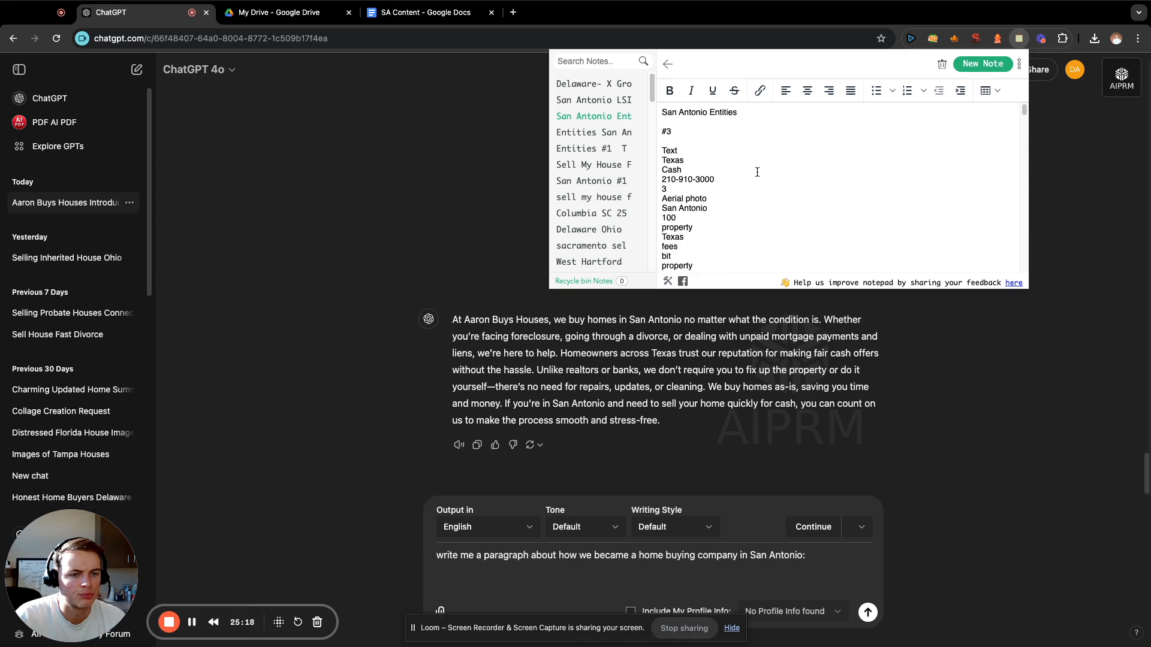
{"action": "scroll", "coordinate": [757, 172], "scroll_direction": "down", "scroll_amount": 1}
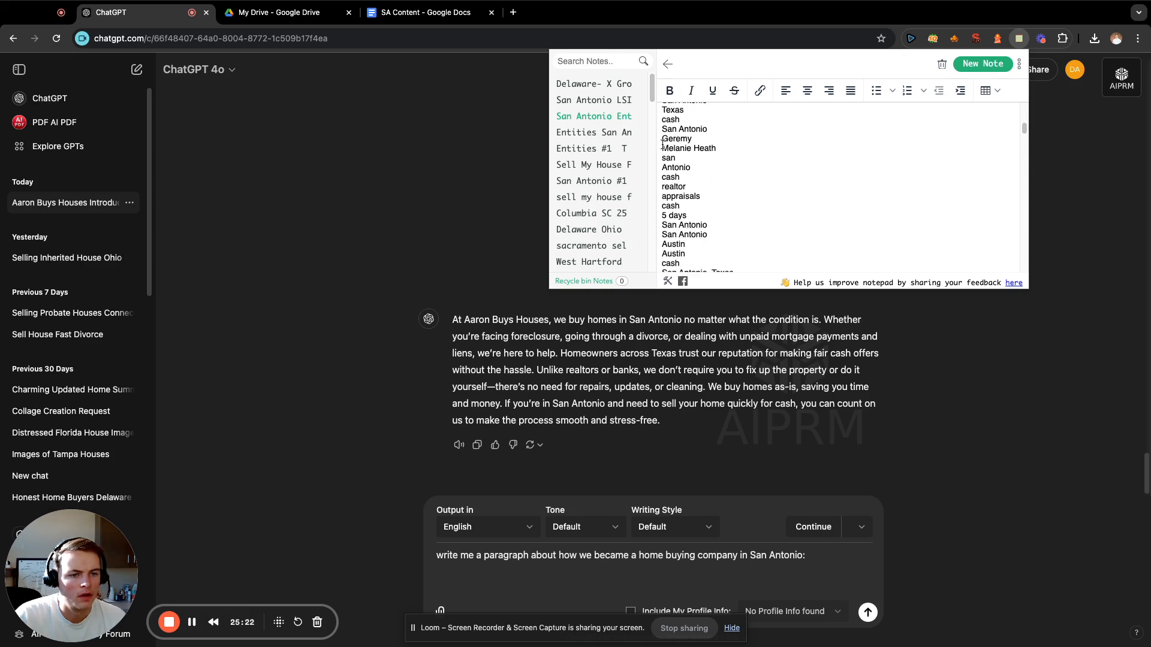
{"action": "left_click_drag", "start_coordinate": [663, 149], "coordinate": [754, 241]}
{"action": "key", "text": "super+c"}
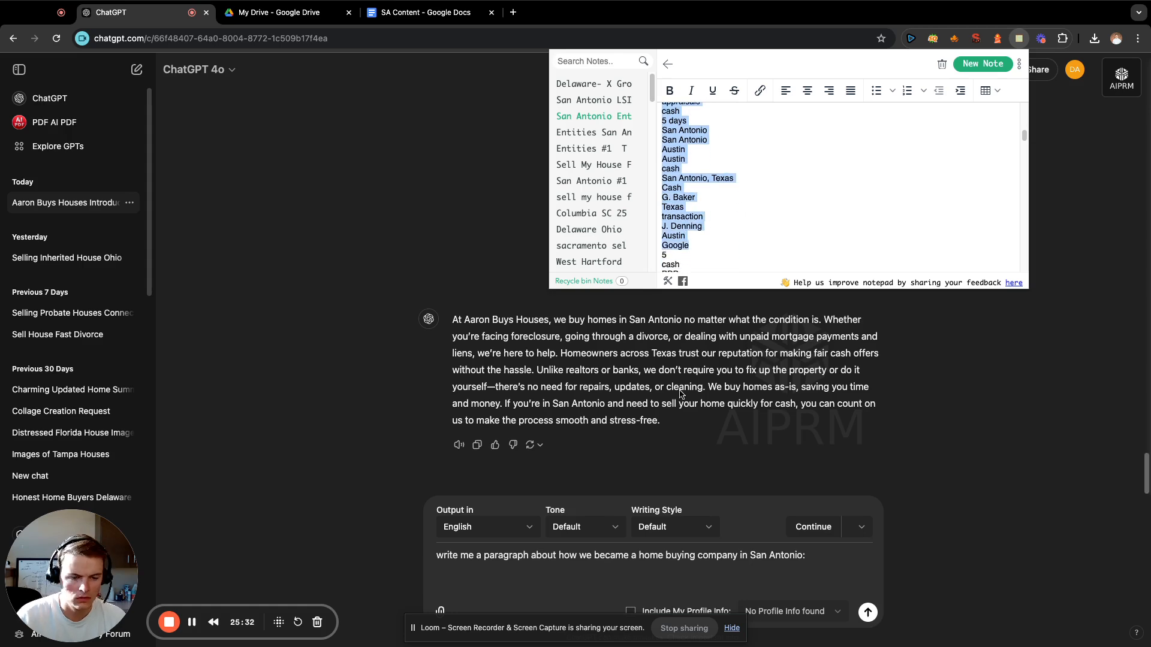
Paste the copied terms below the prompt about becoming a home buying company and review the pasted list.
{"action": "left_click", "coordinate": [583, 579]}
{"action": "key", "text": "super+v"}
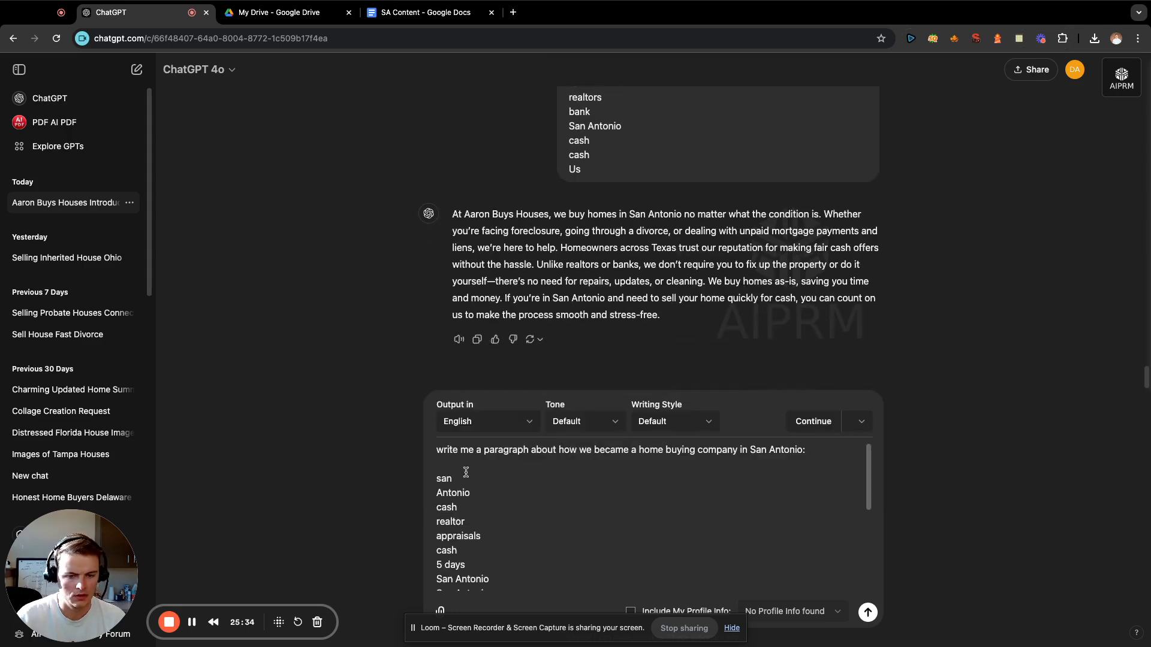
{"action": "scroll", "coordinate": [513, 523], "scroll_direction": "down", "scroll_amount": 2}
{"action": "scroll", "coordinate": [517, 524], "scroll_direction": "down", "scroll_amount": 4}
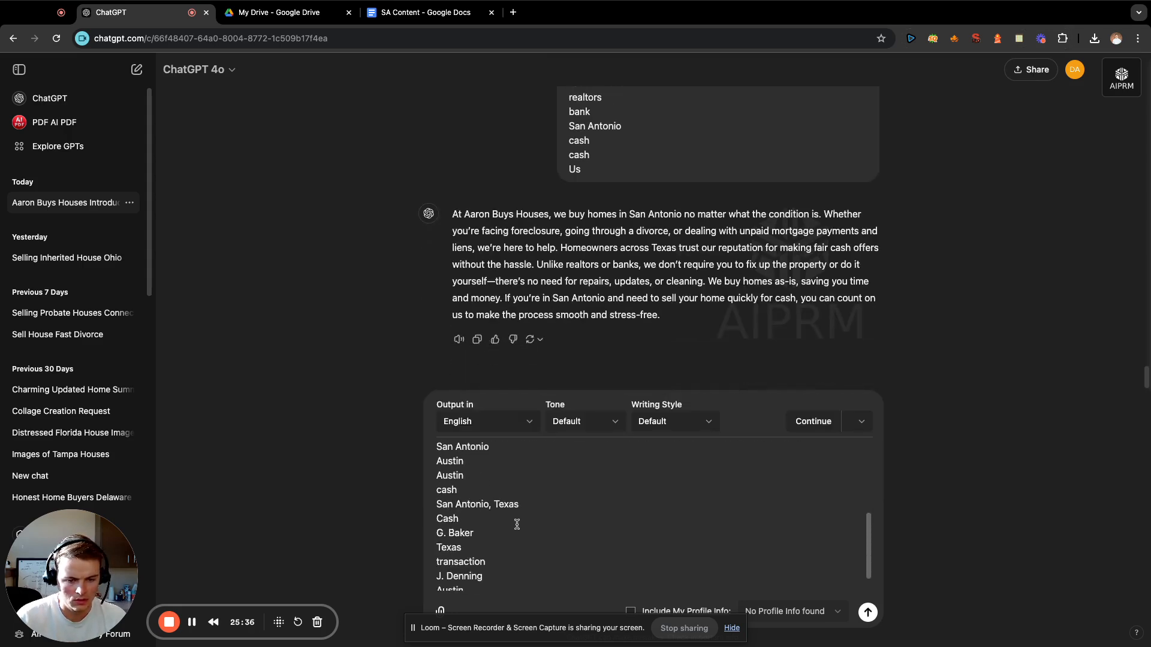
Delete the two people's names near the end of the pasted term list and send the prompt.
{"action": "left_click_drag", "start_coordinate": [472, 508], "coordinate": [403, 511]}
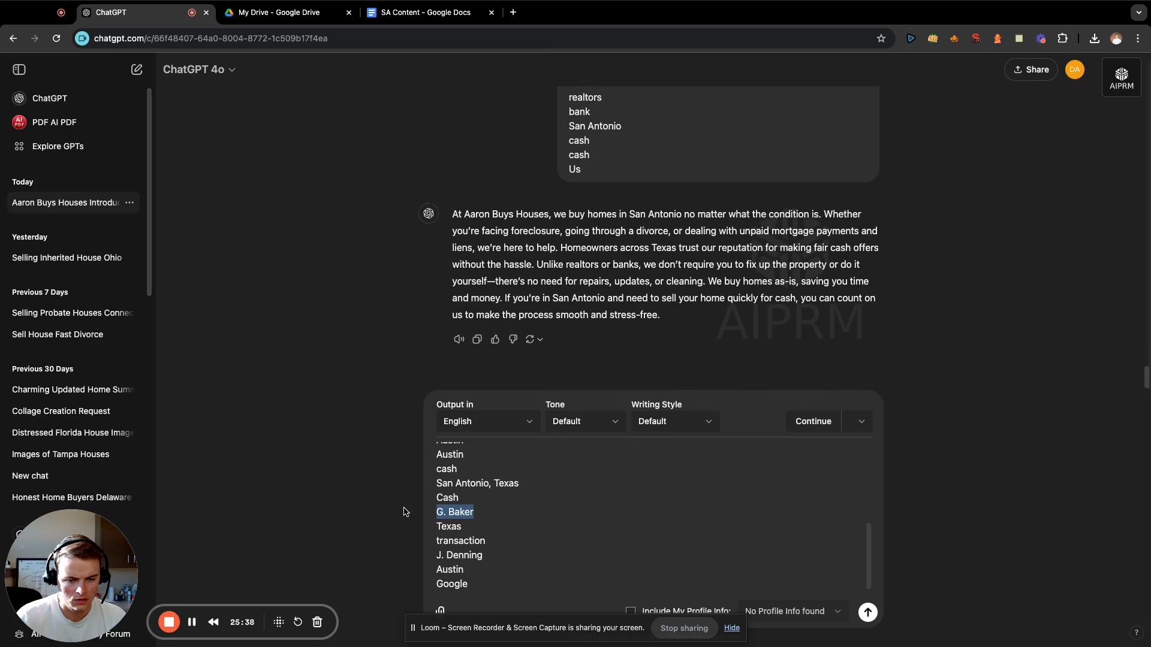
{"action": "key", "text": "BackSpace"}
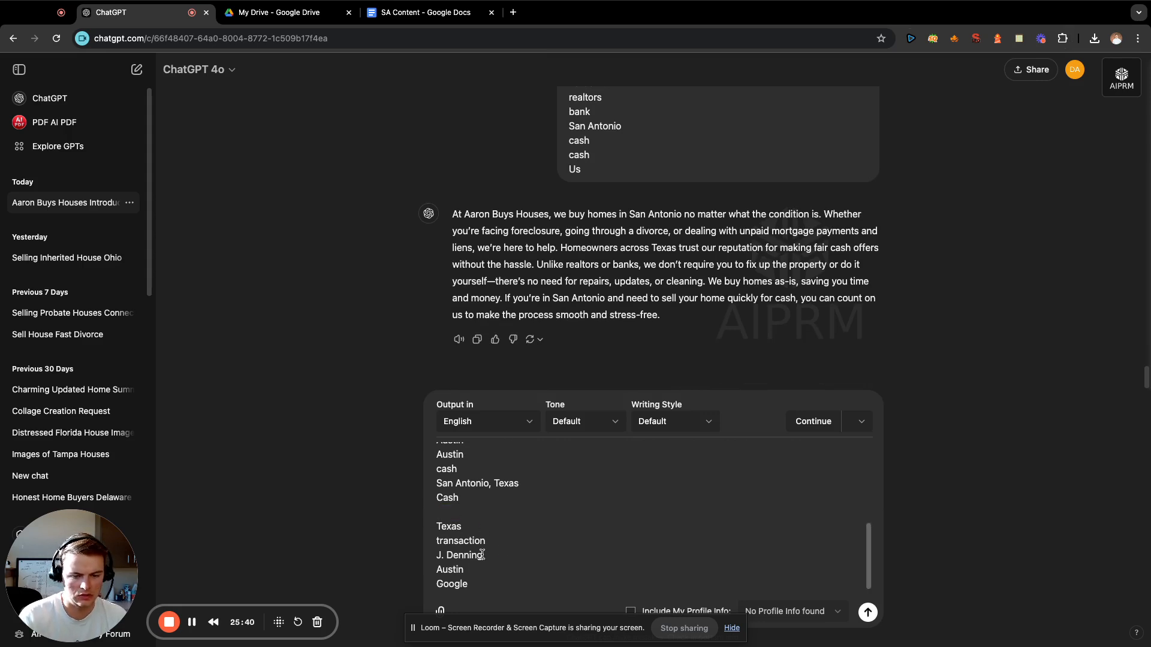
{"action": "left_click_drag", "start_coordinate": [483, 555], "coordinate": [423, 558]}
{"action": "key", "text": "BackSpace"}
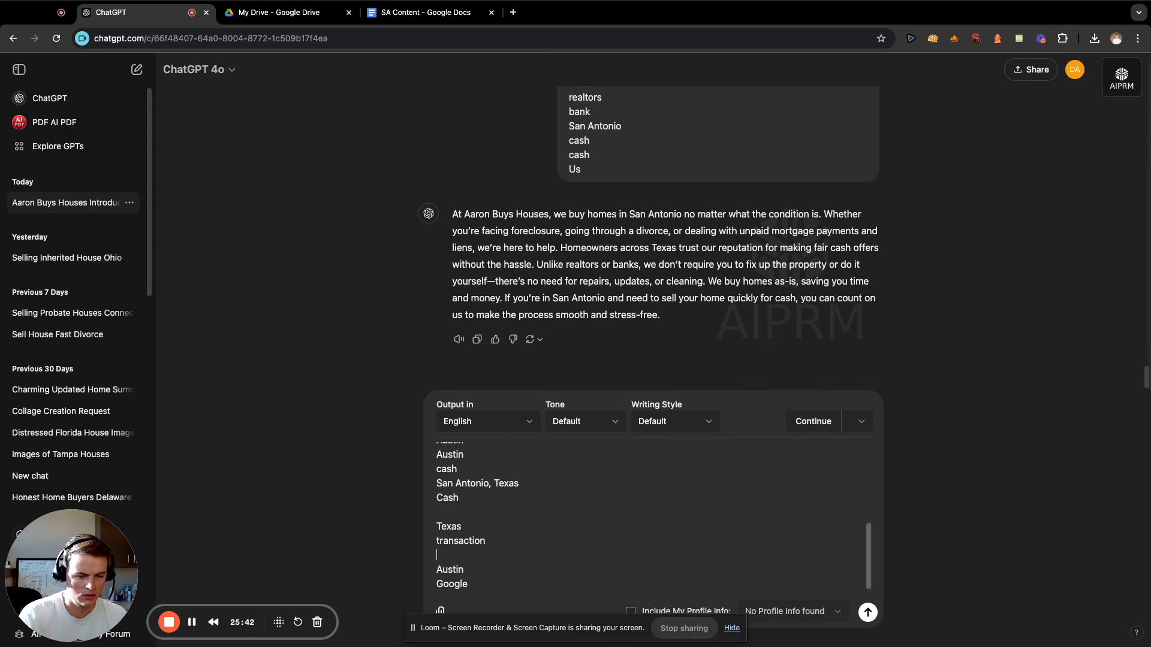
{"action": "key", "text": "Return"}
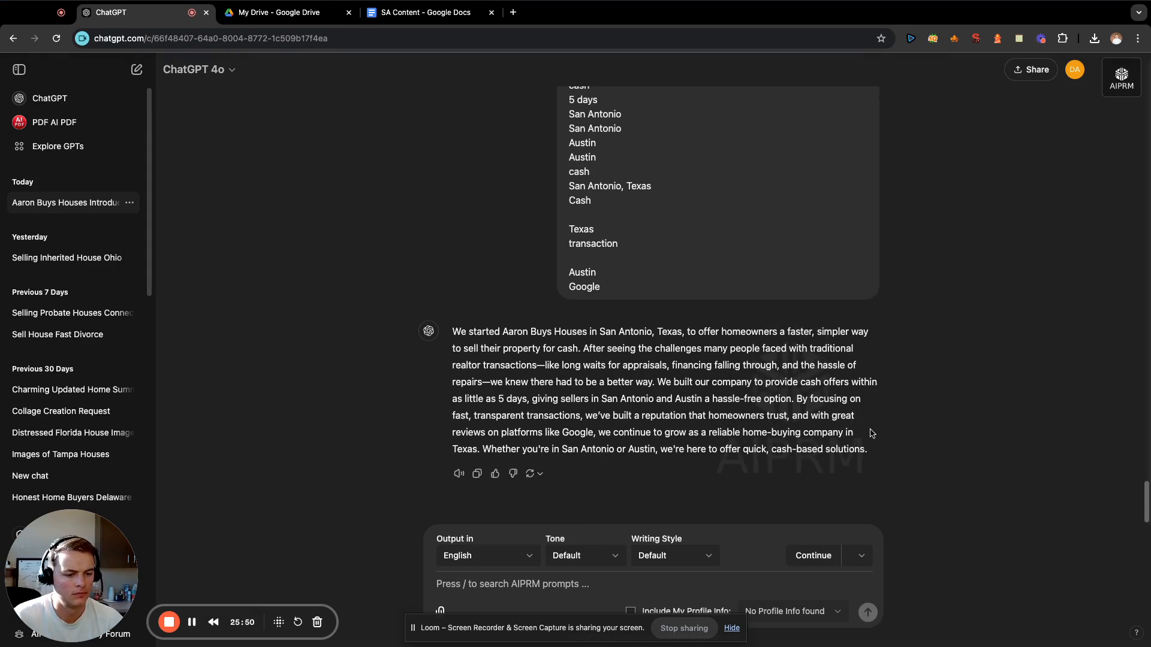
Copy the generated "We started Aaron Buys Houses" paragraph to the end of the SA Content document and add blank space below it.
{"action": "left_click_drag", "start_coordinate": [869, 449], "coordinate": [451, 332]}
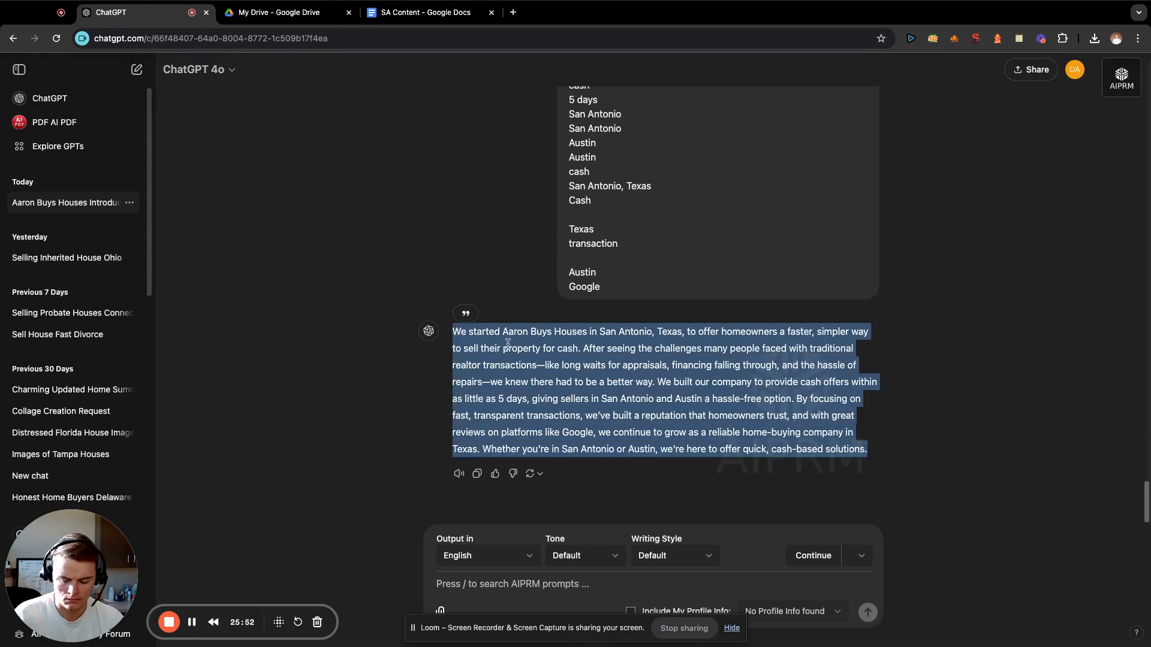
{"action": "left_click", "coordinate": [549, 367]}
{"action": "left_click", "coordinate": [420, 12]}
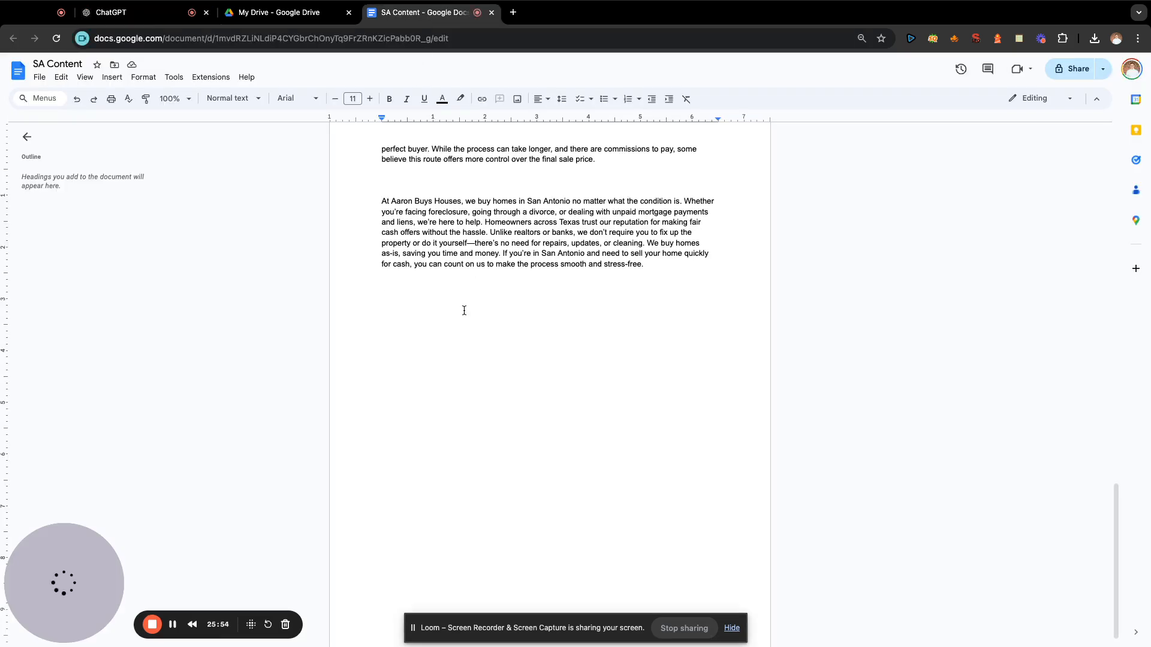
{"action": "key", "text": "super+v"}
{"action": "key", "text": "Return"}
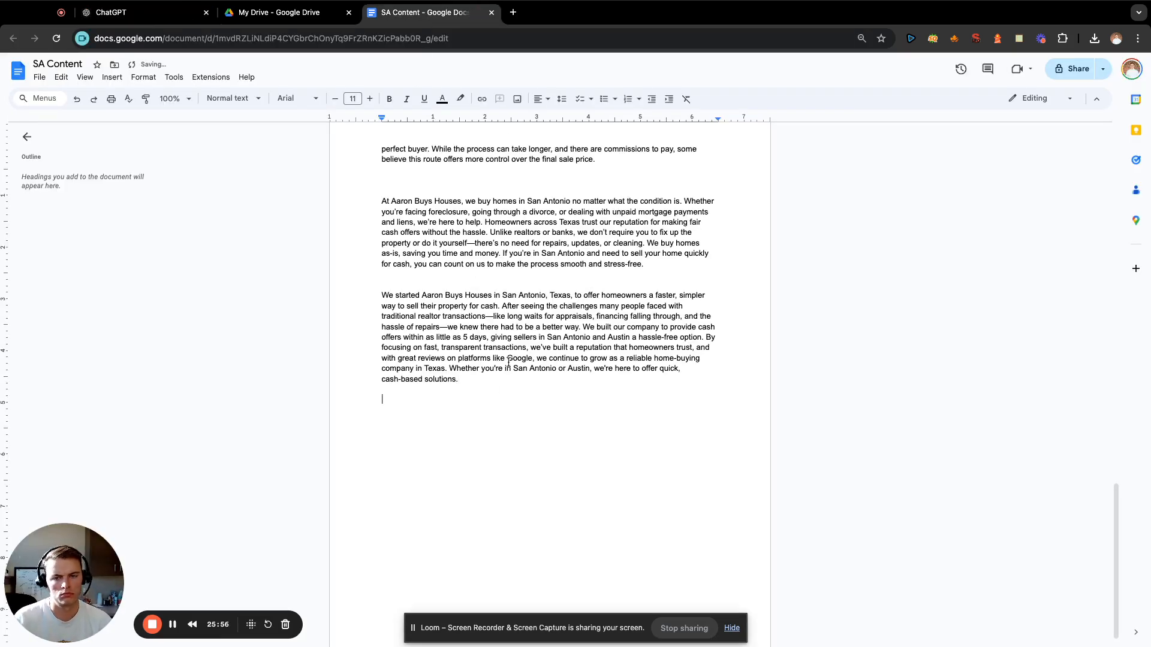
Switch to ChatGPT and enter the unsent prompt "write me a paragraph about how many people we helped in many different situations:" with blank space below.
{"action": "left_click", "coordinate": [137, 12]}
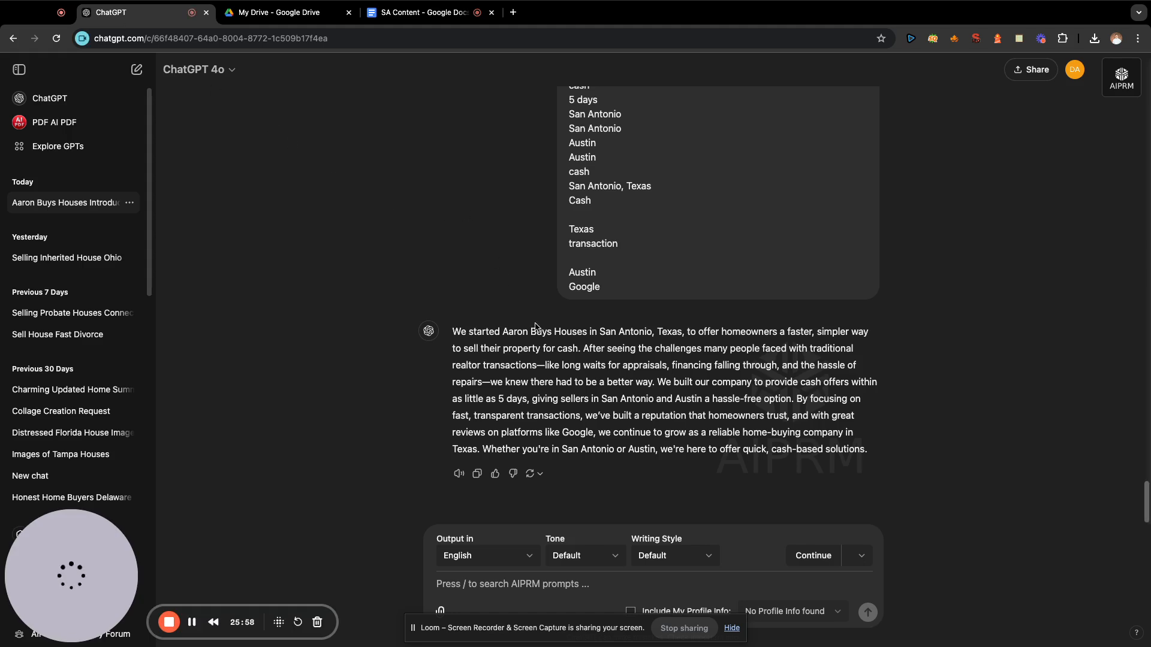
{"action": "left_click", "coordinate": [585, 584]}
{"action": "type", "text": "wri"}
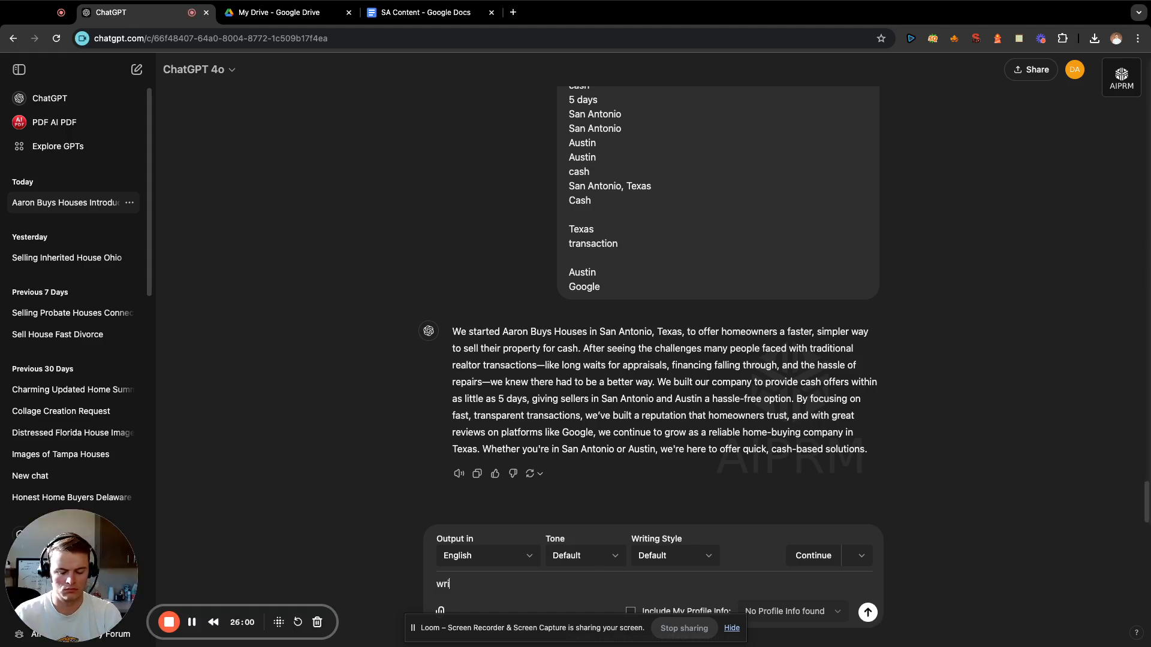
{"action": "type", "text": "te me a paragraph a"}
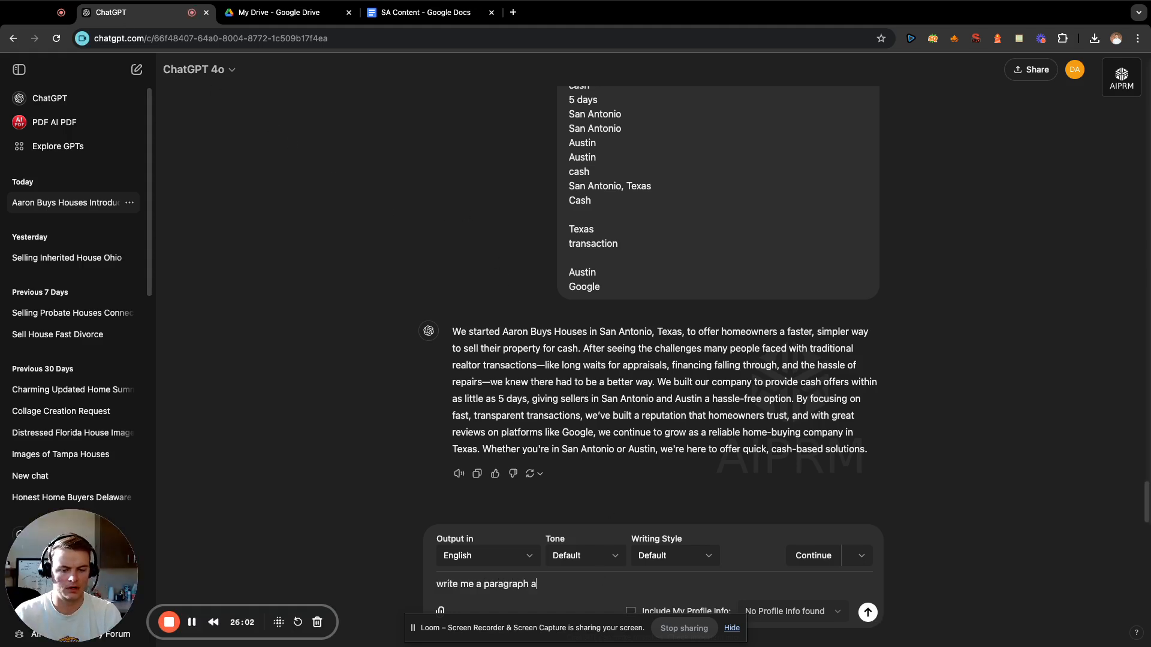
{"action": "type", "text": "bout howm "}
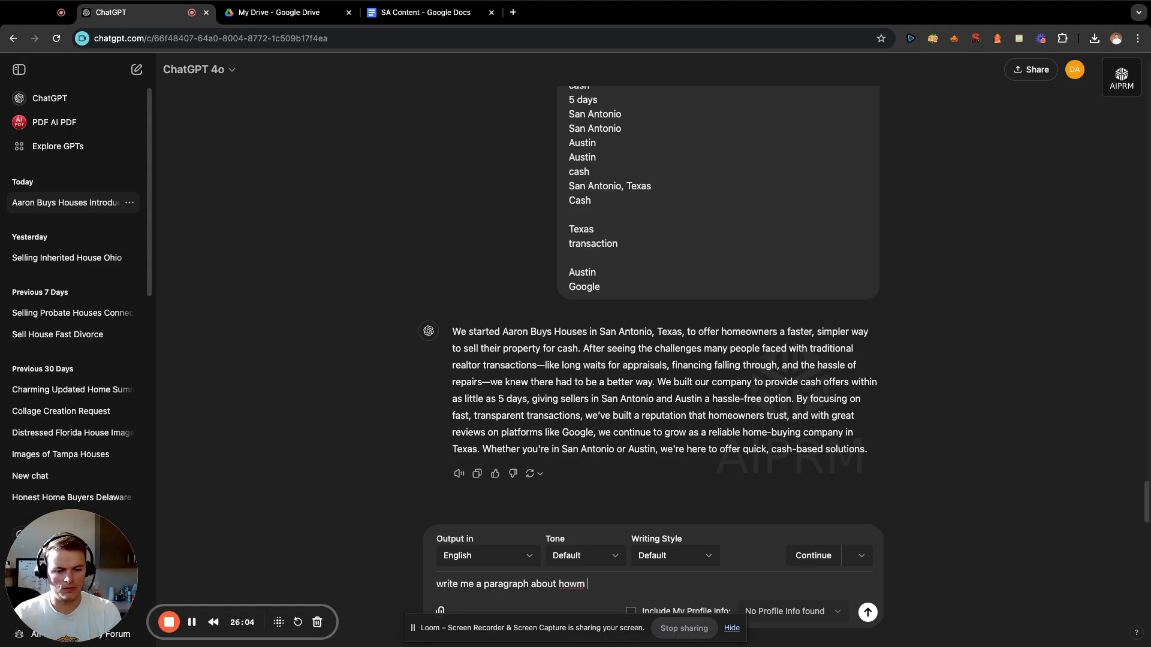
{"action": "key", "text": "BackSpace"}
{"action": "key", "text": "BackSpace"}
{"action": "type", "text": " many people we"}
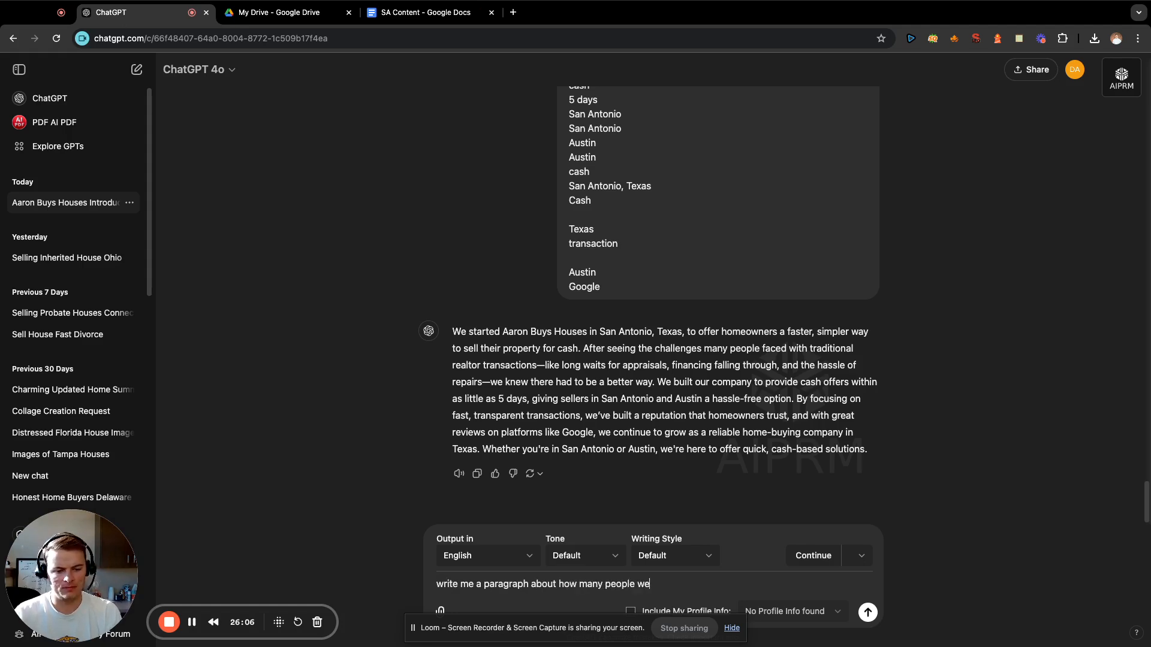
{"action": "type", "text": " helped"}
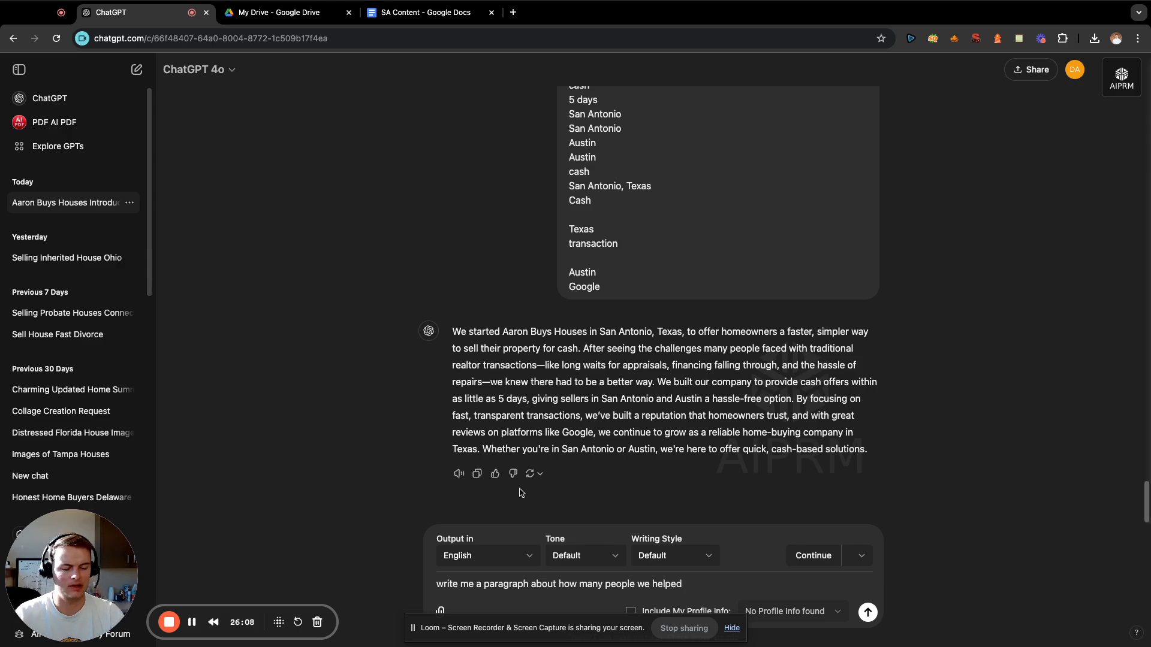
{"action": "scroll", "coordinate": [587, 295], "scroll_direction": "up", "scroll_amount": 1}
{"action": "scroll", "coordinate": [588, 295], "scroll_direction": "up", "scroll_amount": 10}
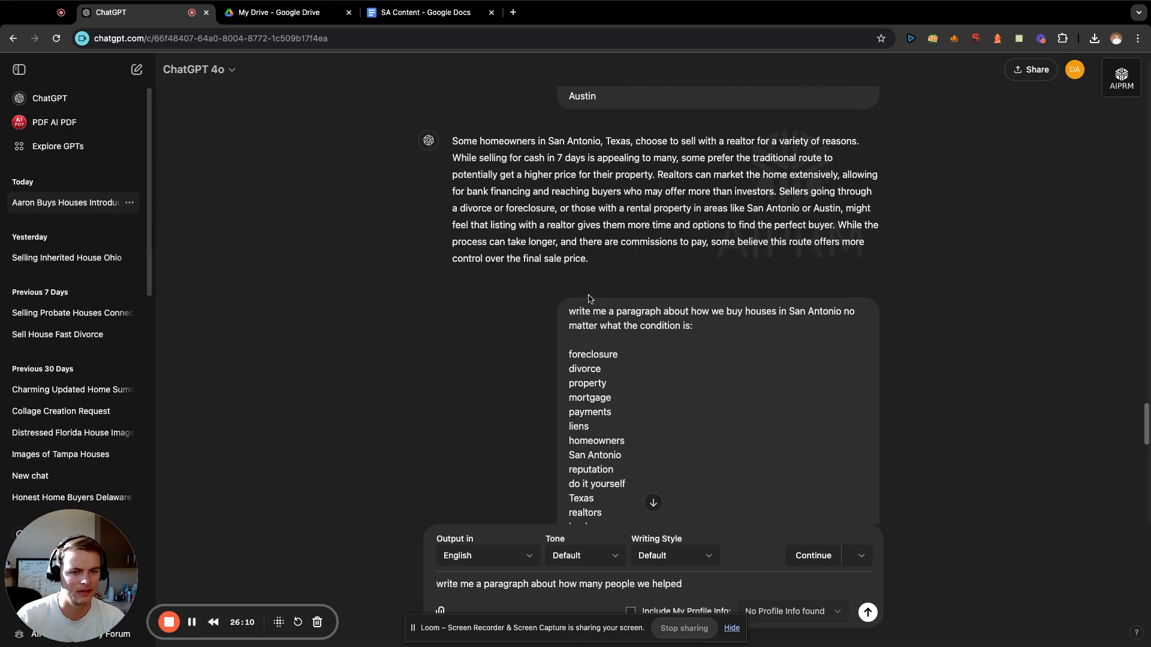
{"action": "scroll", "coordinate": [652, 330], "scroll_direction": "up", "scroll_amount": 6}
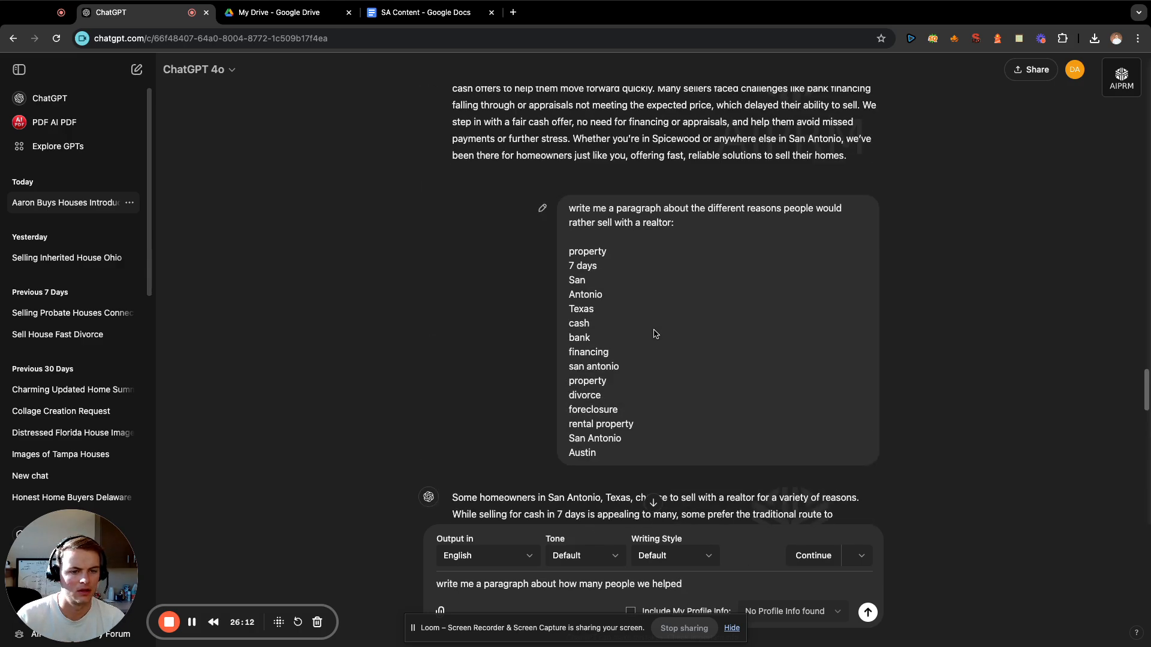
{"action": "scroll", "coordinate": [656, 333], "scroll_direction": "down", "scroll_amount": 15}
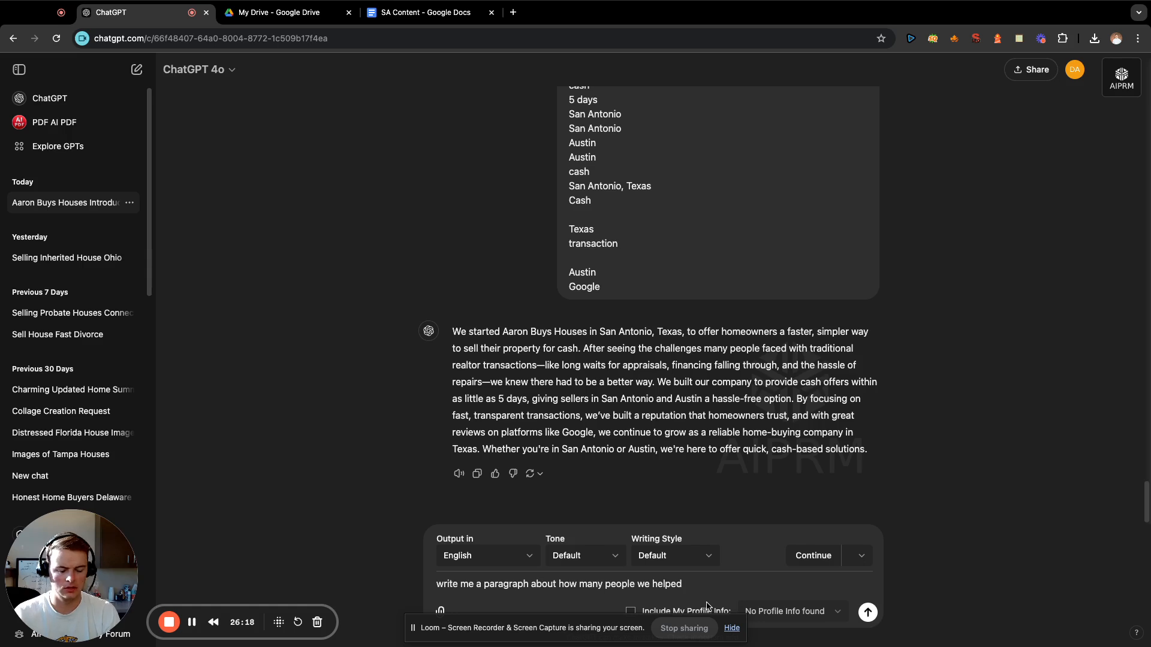
{"action": "type", "text": "in "}
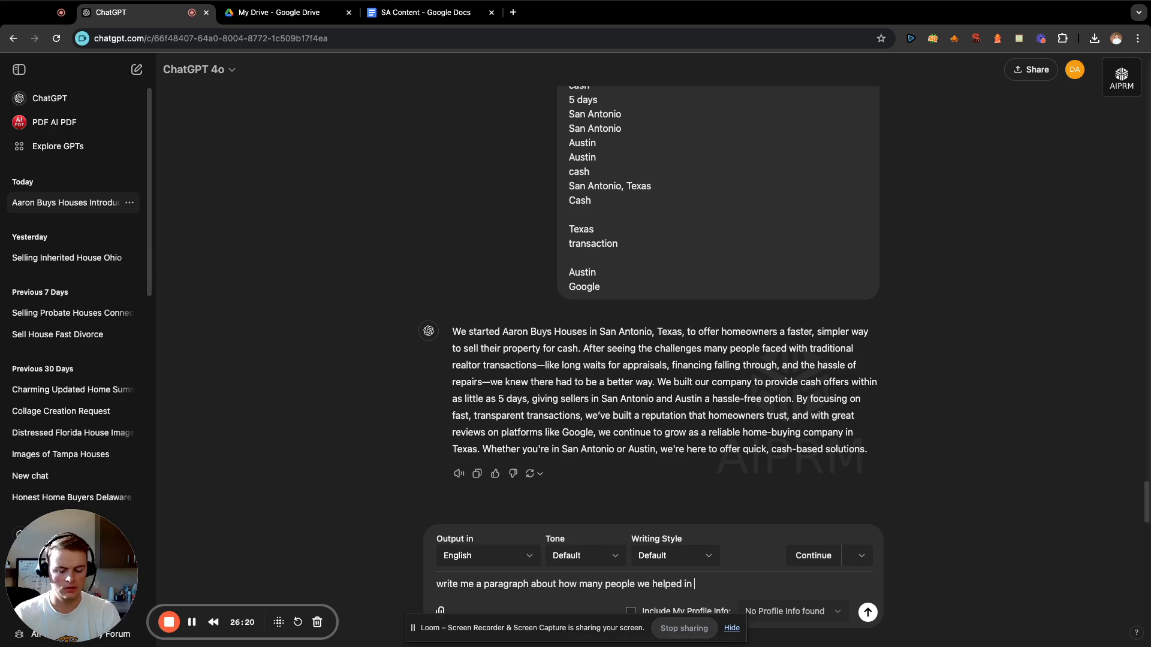
{"action": "type", "text": "mayny diffe"}
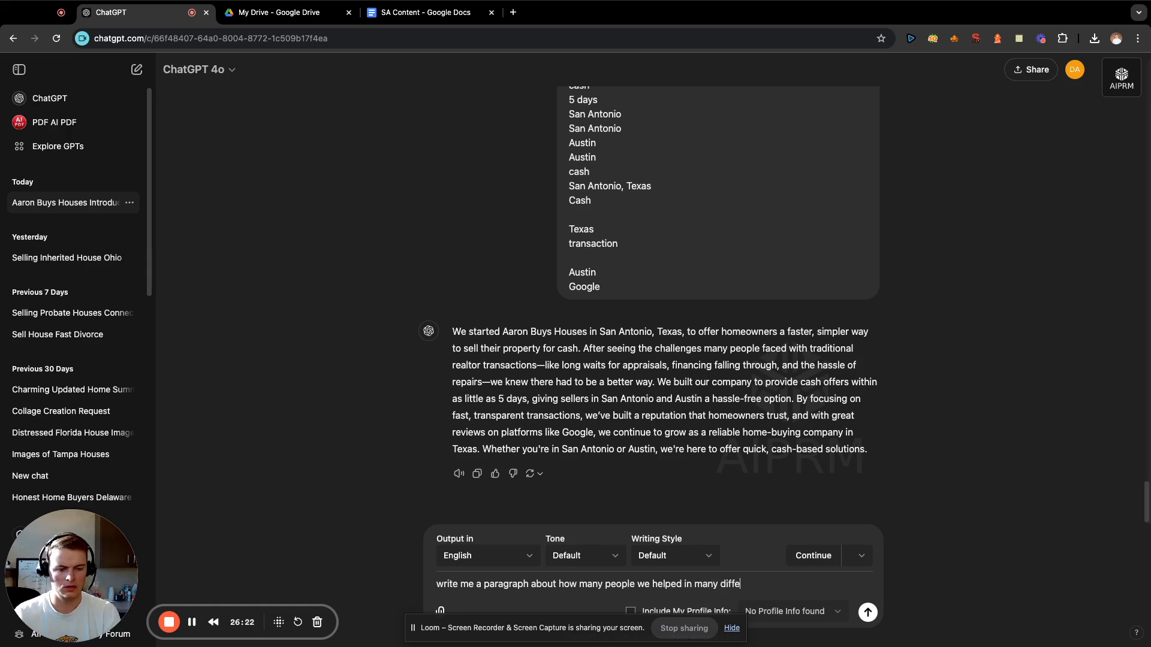
{"action": "type", "text": "rent situation"}
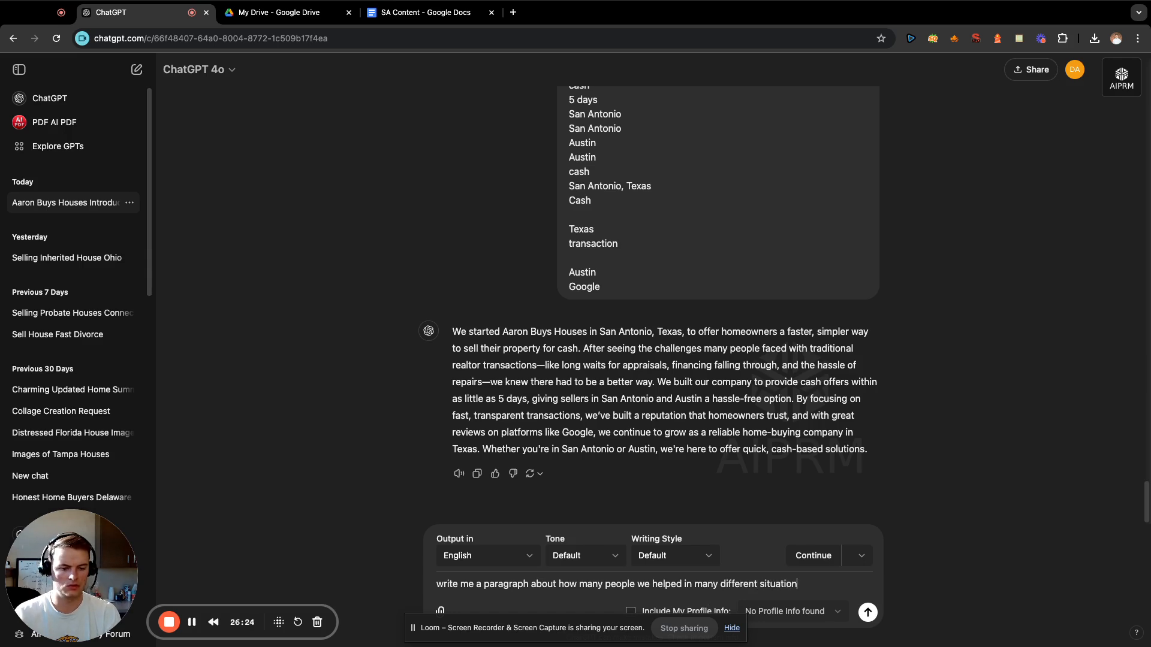
{"action": "type", "text": "s:"}
{"action": "key", "text": "shift+Return"}
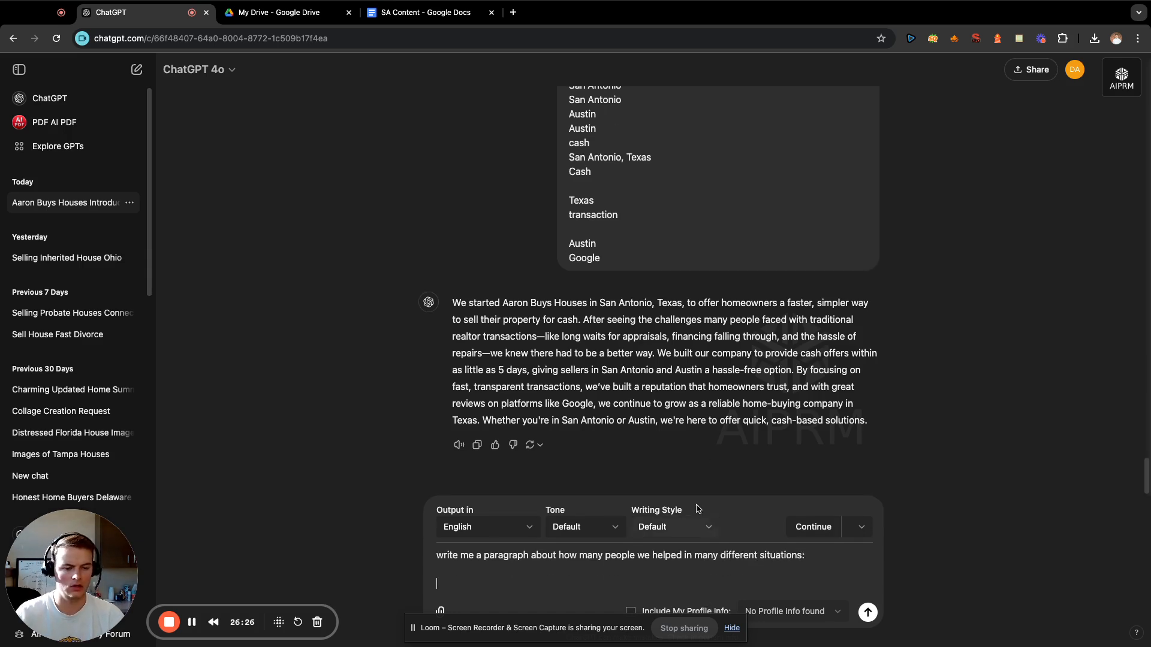
Copy the terms from "property" above "7 days" through "cash" above "San Antonio" and "Houston" in the San Antonio Ent note.
{"action": "left_click", "coordinate": [1018, 38]}
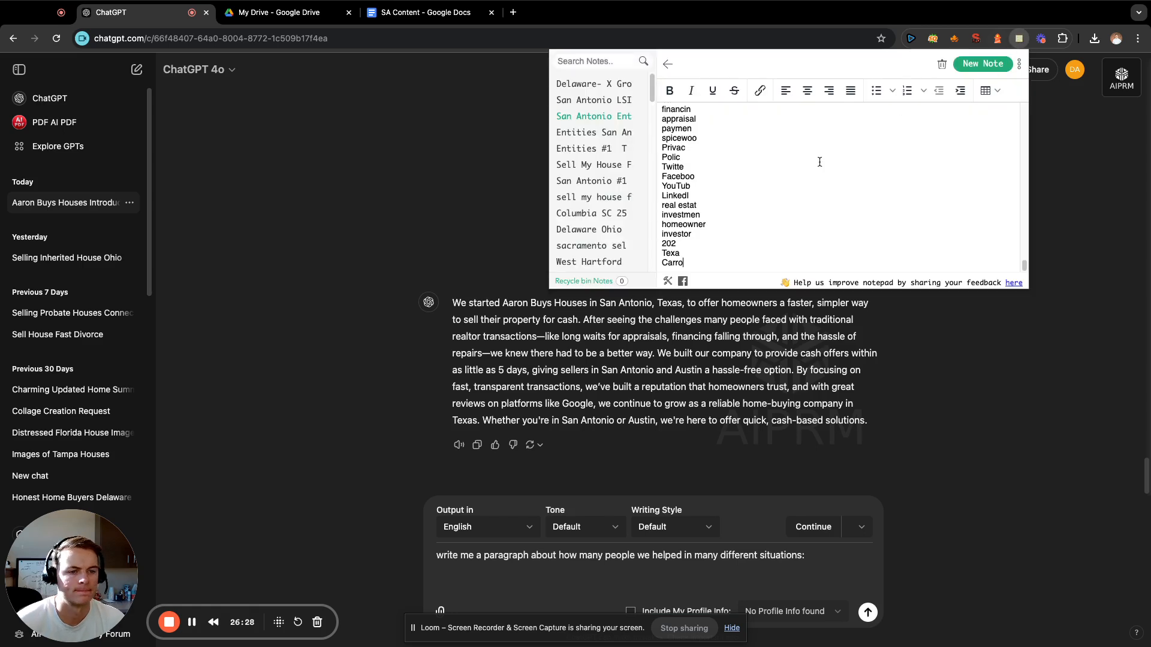
{"action": "scroll", "coordinate": [798, 174], "scroll_direction": "down", "scroll_amount": 5}
{"action": "scroll", "coordinate": [798, 173], "scroll_direction": "up", "scroll_amount": 10}
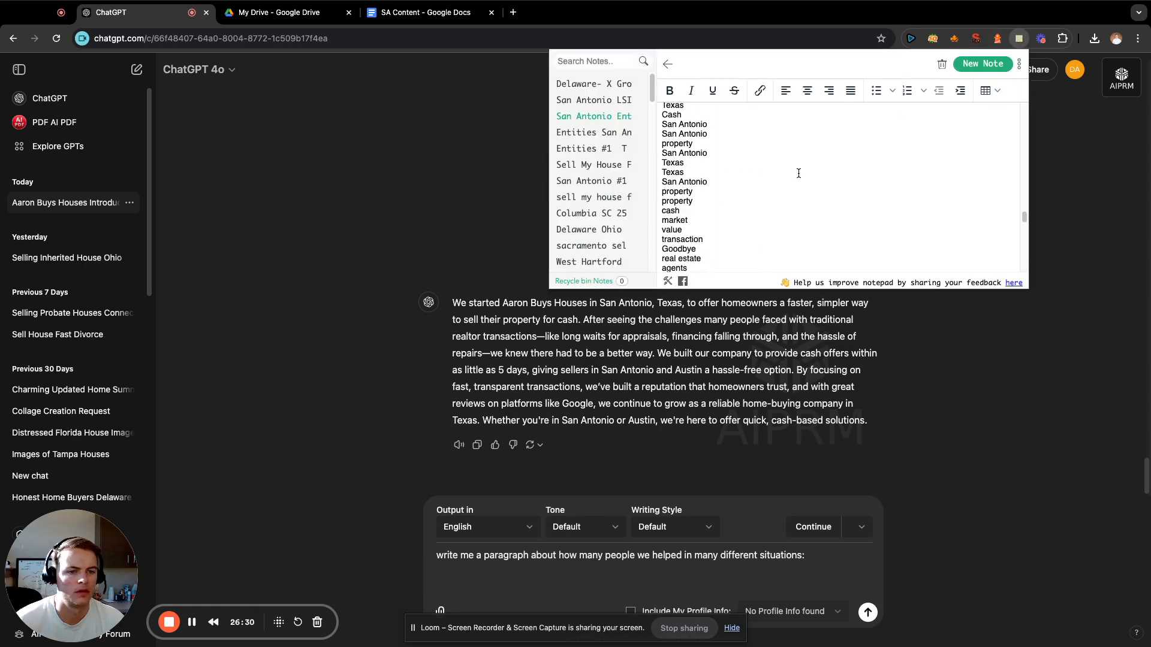
{"action": "scroll", "coordinate": [798, 173], "scroll_direction": "down", "scroll_amount": 4}
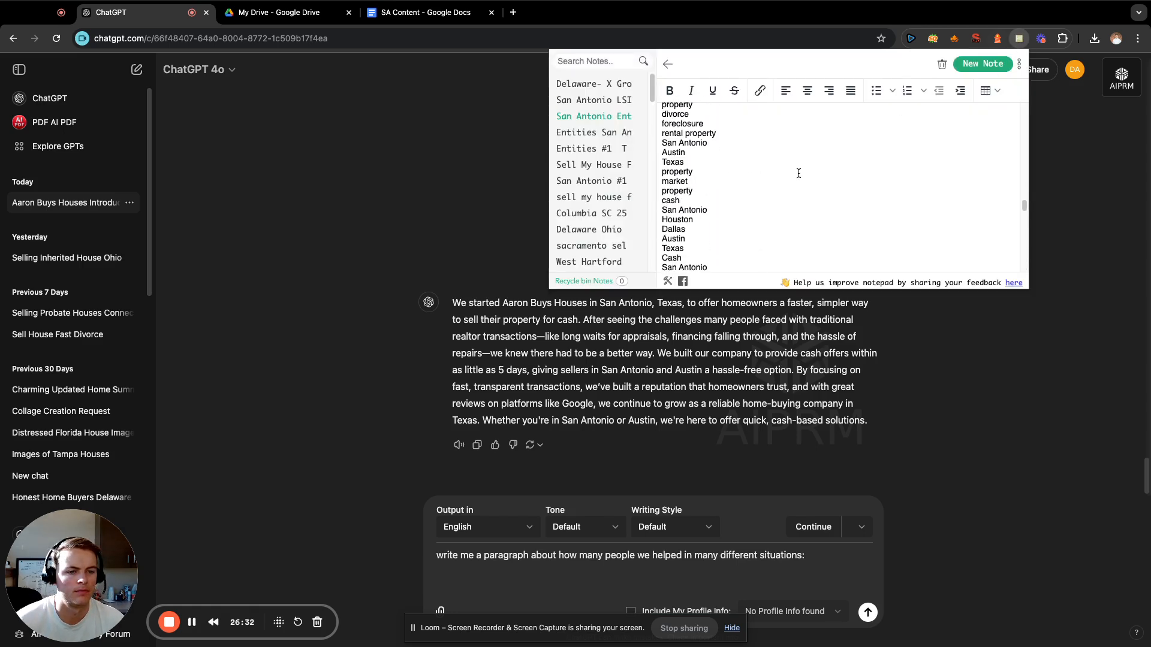
{"action": "left_click_drag", "start_coordinate": [709, 203], "coordinate": [663, 136]}
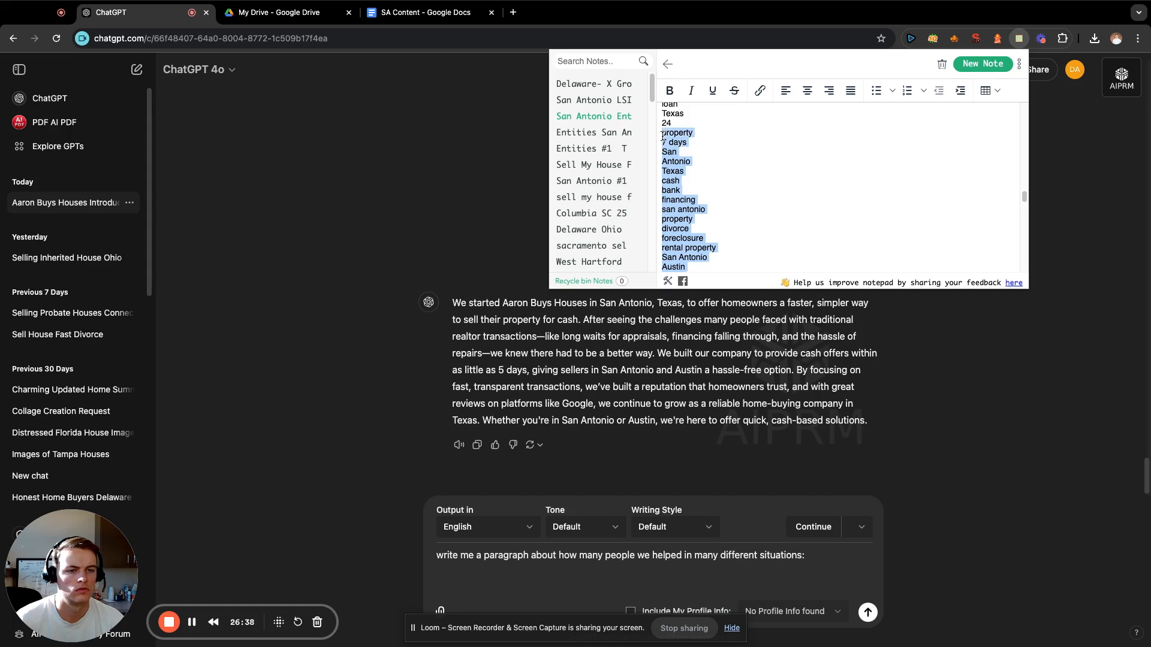
{"action": "key", "text": "ctrl+c"}
Paste the copied terms below the prompt about helping people in many different situations and send it.
{"action": "left_click", "coordinate": [674, 577]}
{"action": "key", "text": "ctrl+v"}
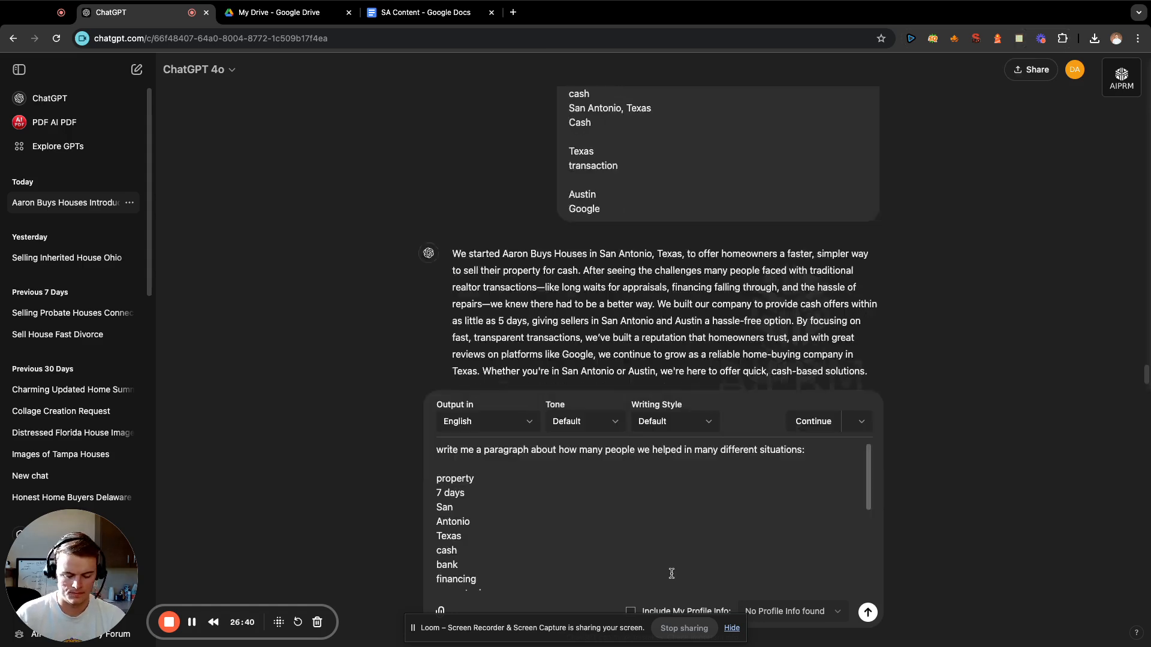
{"action": "key", "text": "Return"}
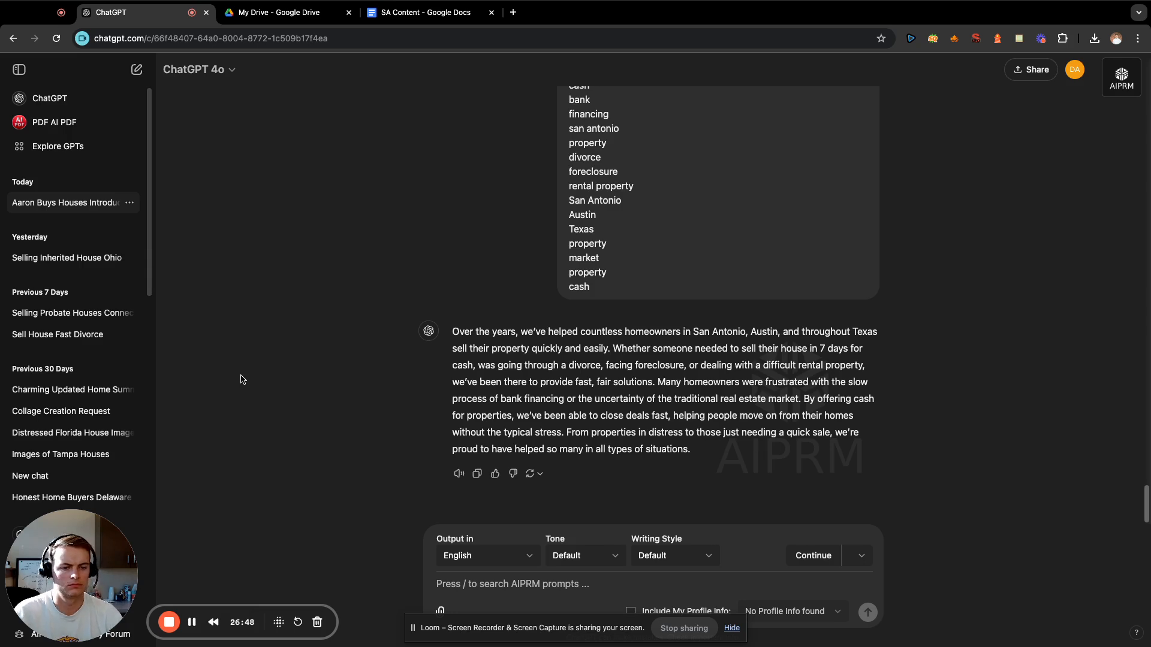
Copy the generated "Over the years, we've helped countless homeowners" paragraph to the end of the SA Content document and add a line below it.
{"action": "left_click_drag", "start_coordinate": [477, 348], "coordinate": [451, 334]}
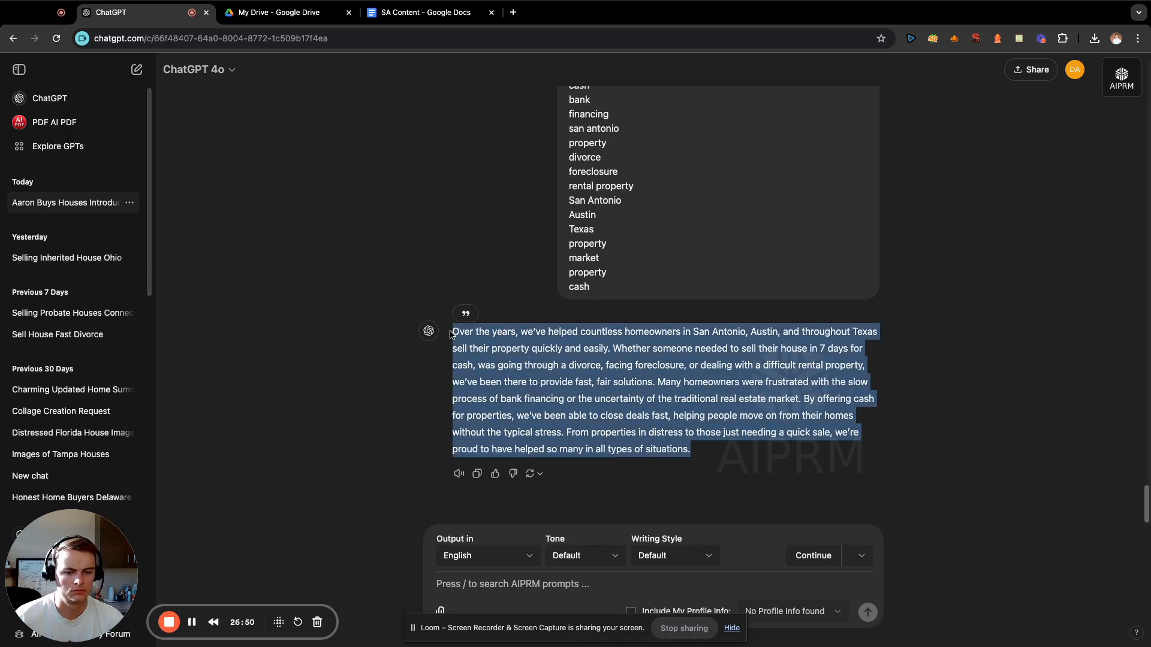
{"action": "left_click", "coordinate": [629, 415]}
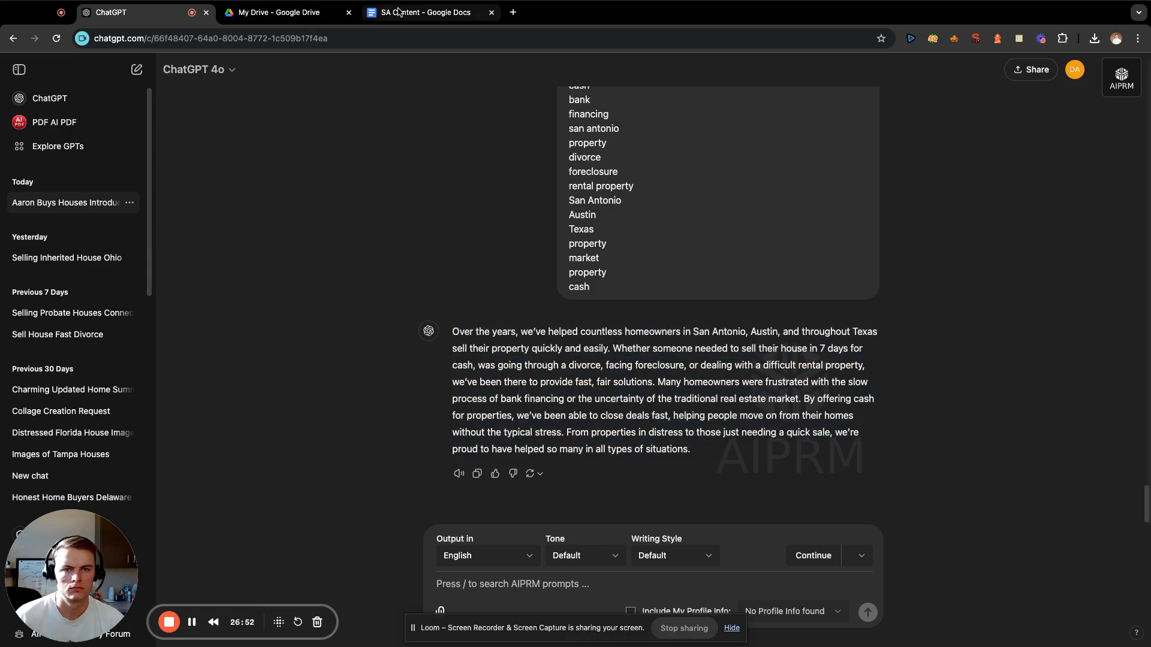
{"action": "left_click", "coordinate": [419, 13]}
{"action": "key", "text": "super+v"}
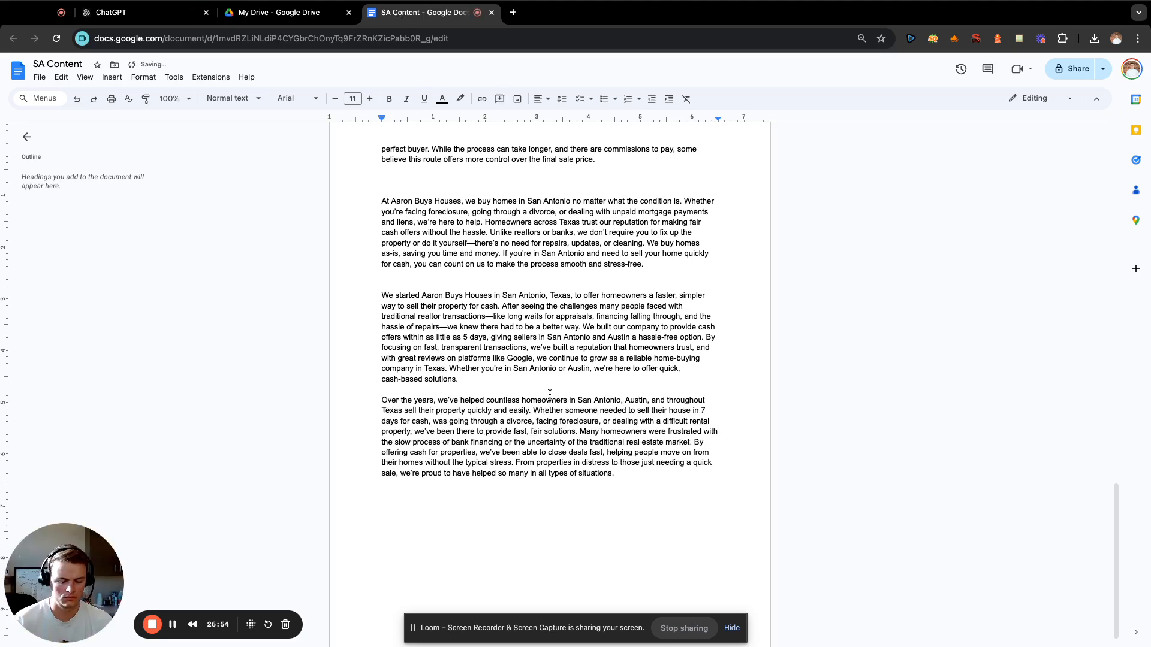
{"action": "key", "text": "Return"}
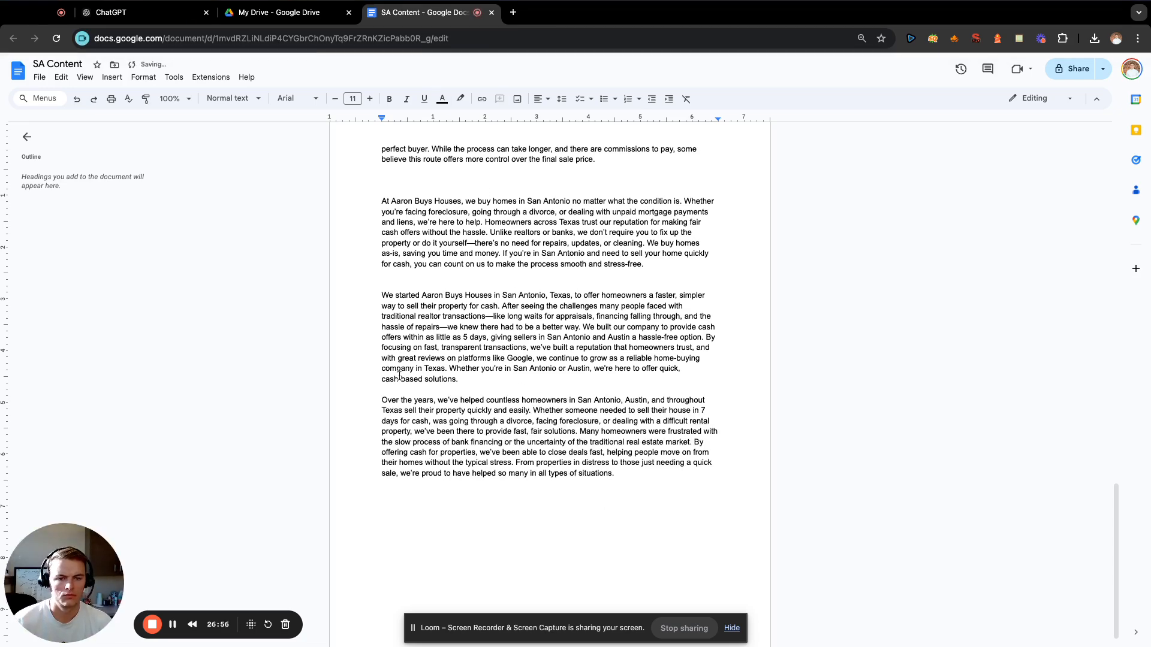
Review the paragraphs collected in the SA Content document to see which topics are already covered.
{"action": "scroll", "coordinate": [397, 373], "scroll_direction": "up", "scroll_amount": 4}
{"action": "scroll", "coordinate": [396, 372], "scroll_direction": "up", "scroll_amount": 1}
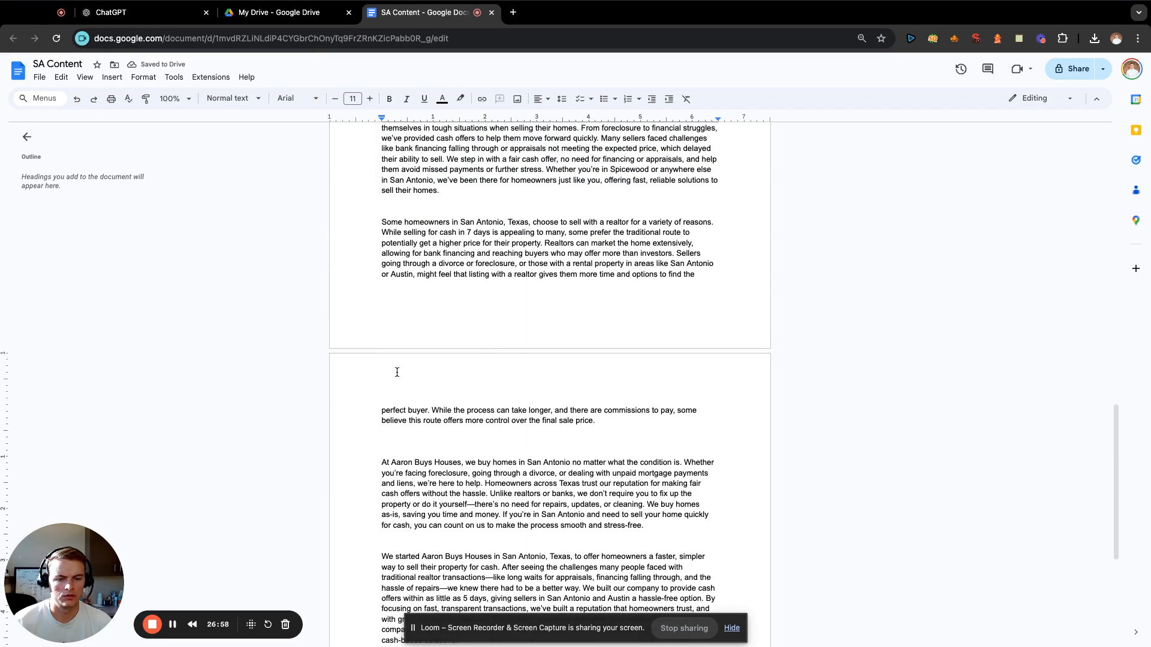
{"action": "scroll", "coordinate": [396, 372], "scroll_direction": "down", "scroll_amount": 4}
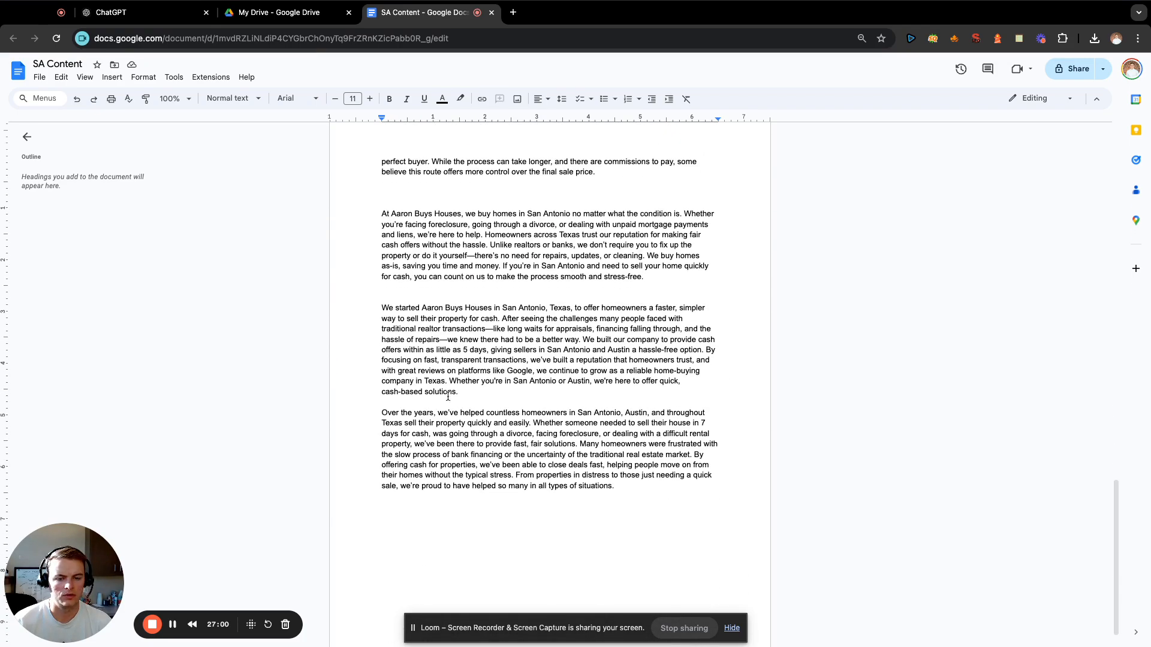
{"action": "scroll", "coordinate": [420, 359], "scroll_direction": "up", "scroll_amount": 10}
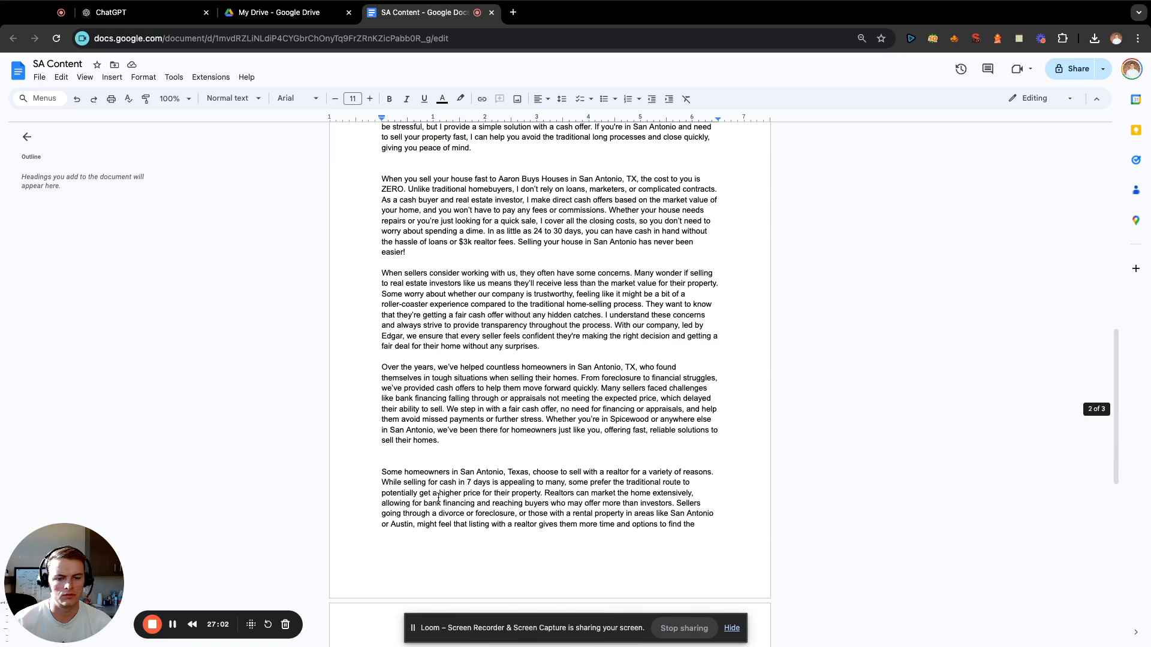
{"action": "scroll", "coordinate": [417, 398], "scroll_direction": "up", "scroll_amount": 4}
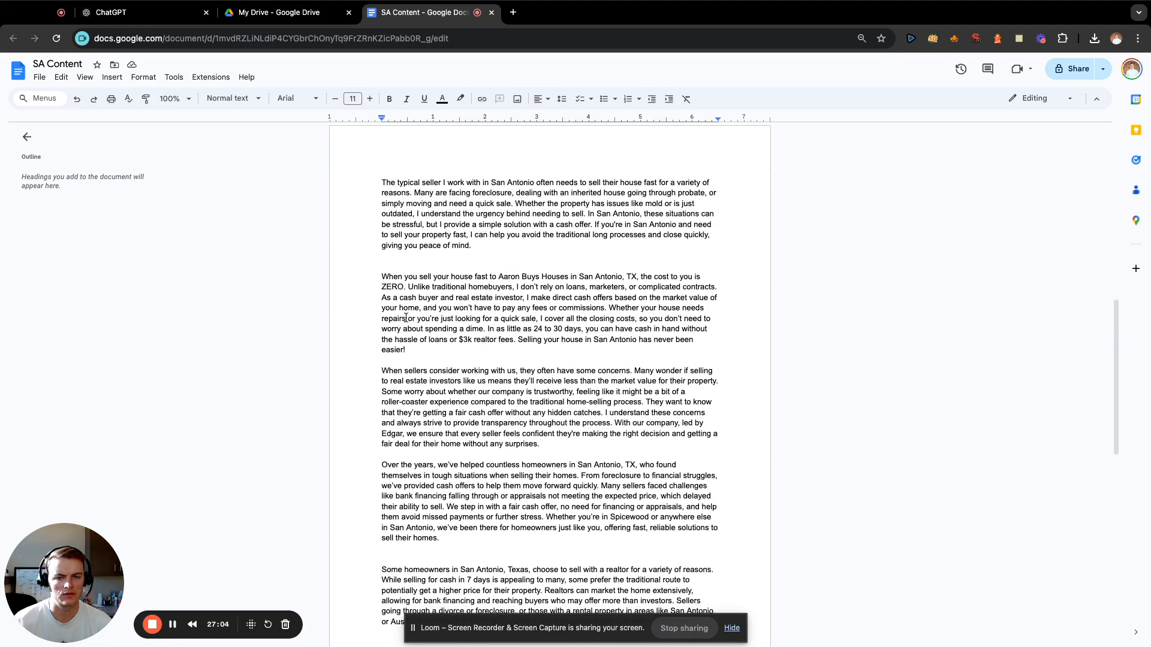
{"action": "scroll", "coordinate": [407, 318], "scroll_direction": "up", "scroll_amount": 8}
{"action": "scroll", "coordinate": [537, 406], "scroll_direction": "down", "scroll_amount": 10}
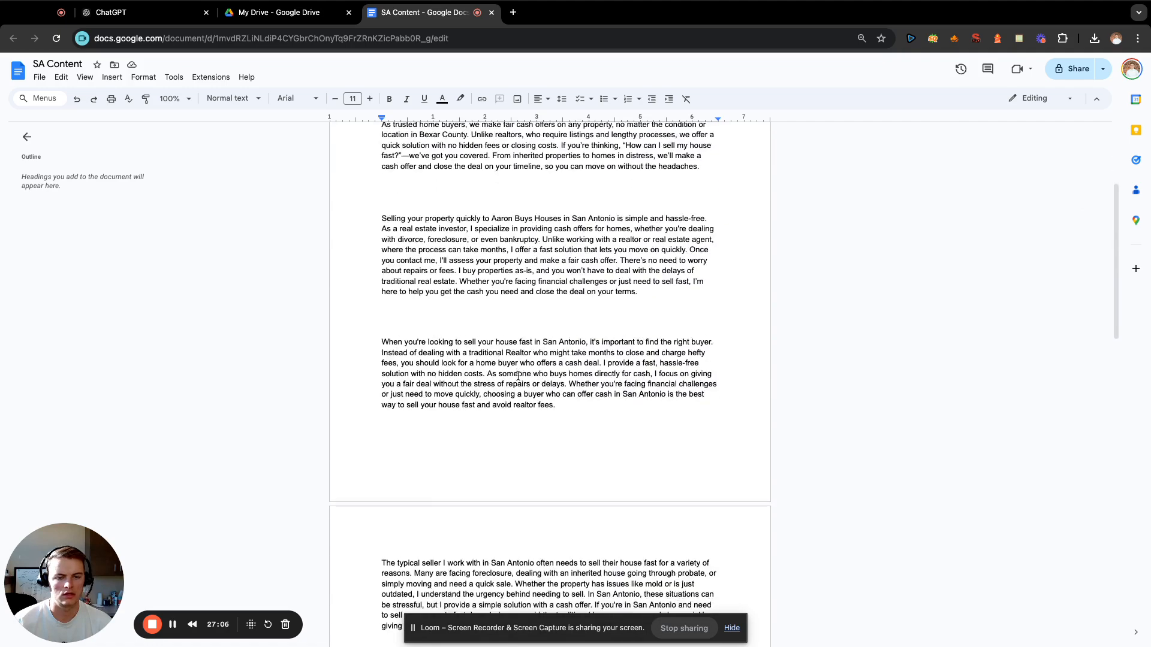
{"action": "scroll", "coordinate": [538, 406], "scroll_direction": "down", "scroll_amount": 10}
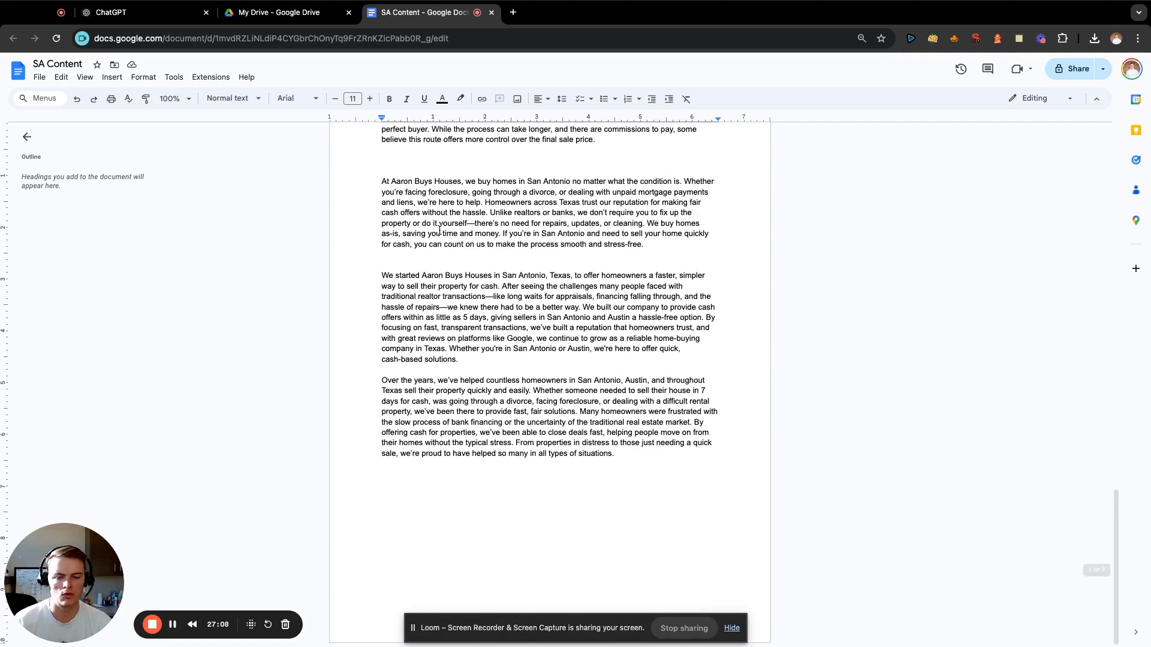
Switch to ChatGPT and draft the prompt "write me a paragraph about a situation you helped someone in foreclosure:" with a new line below it, unsent.
{"action": "left_click", "coordinate": [166, 13]}
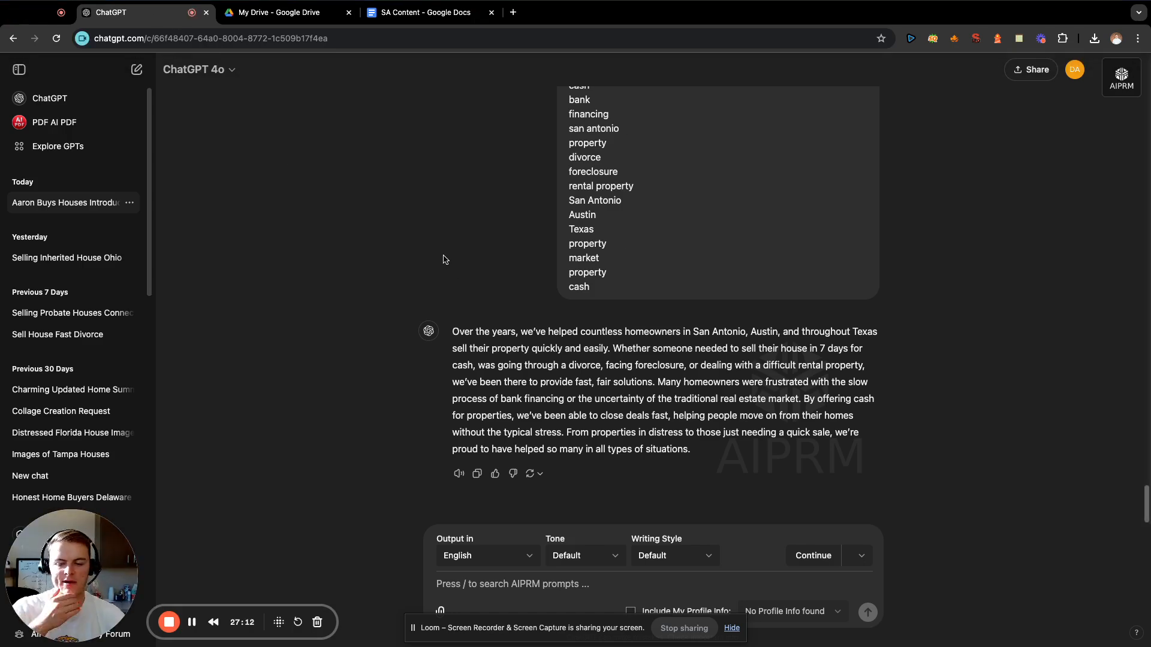
{"action": "left_click", "coordinate": [580, 587]}
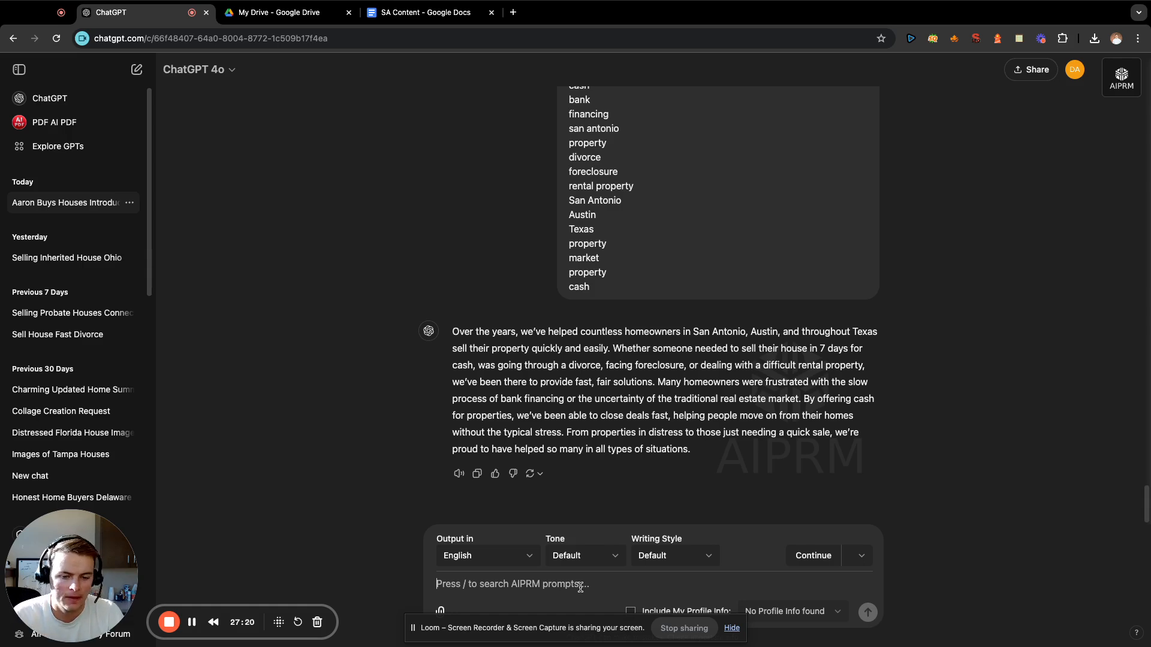
{"action": "type", "text": "write me a par"}
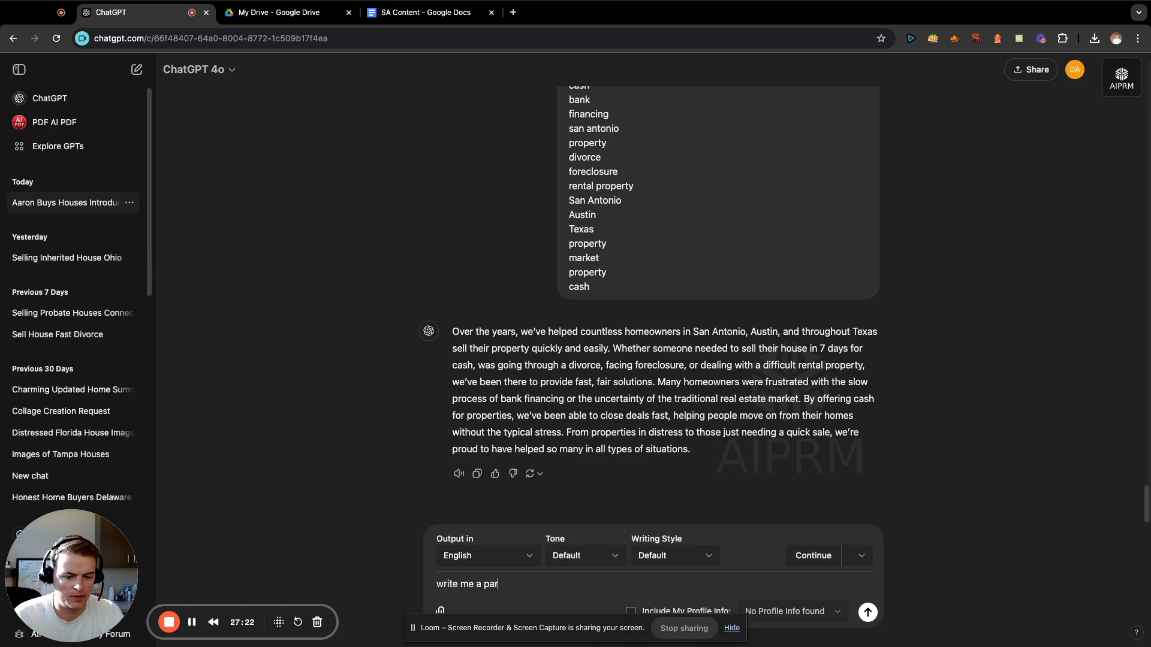
{"action": "type", "text": "agraph about a si"}
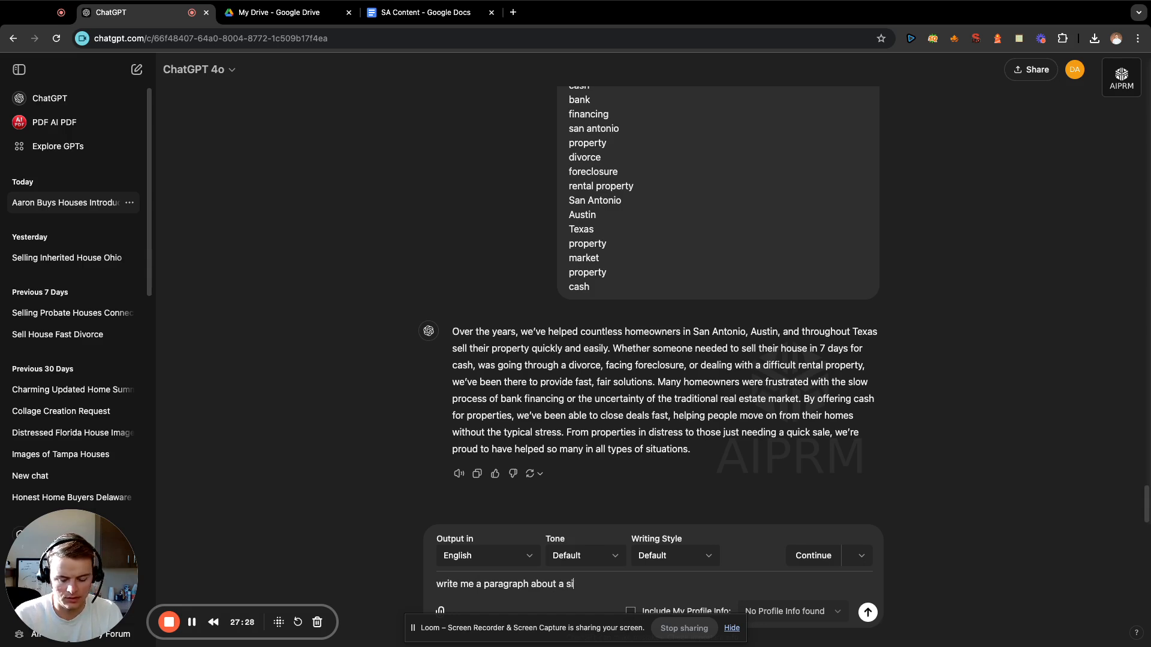
{"action": "type", "text": "tuation y"}
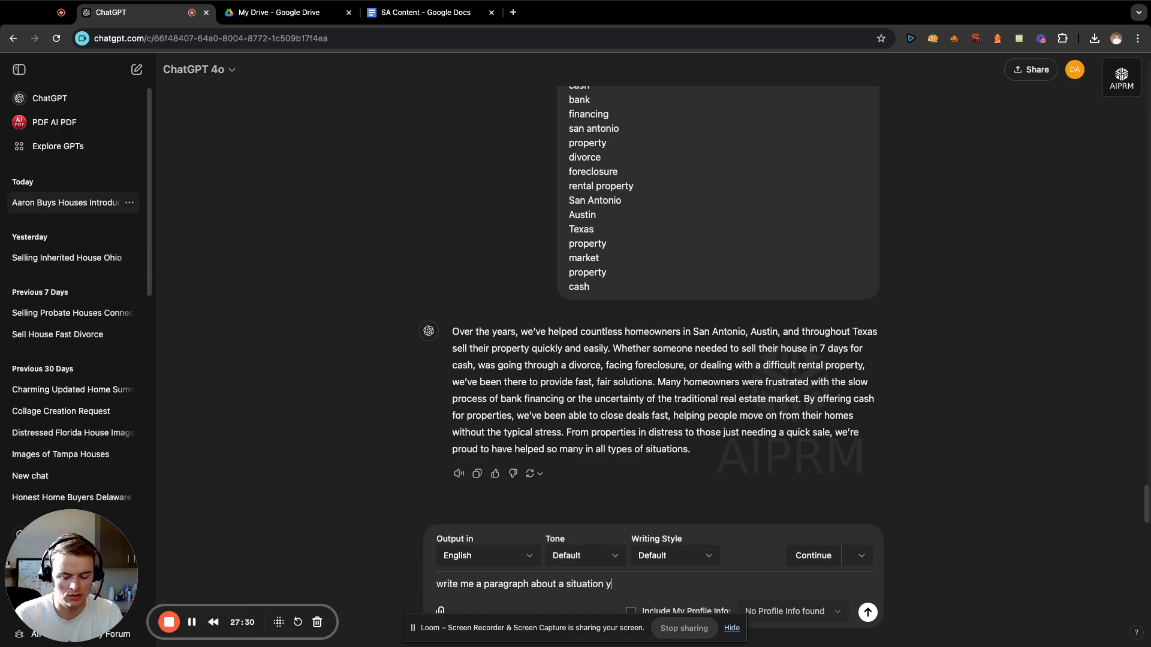
{"action": "type", "text": "ou helped someo"}
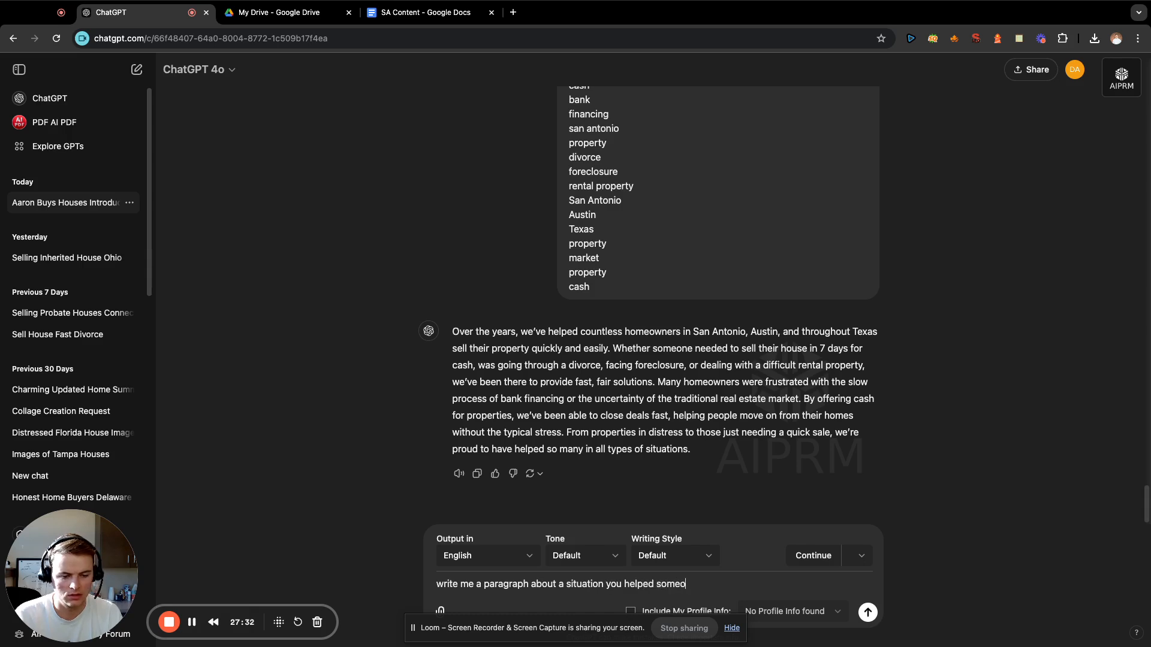
{"action": "type", "text": "ne"}
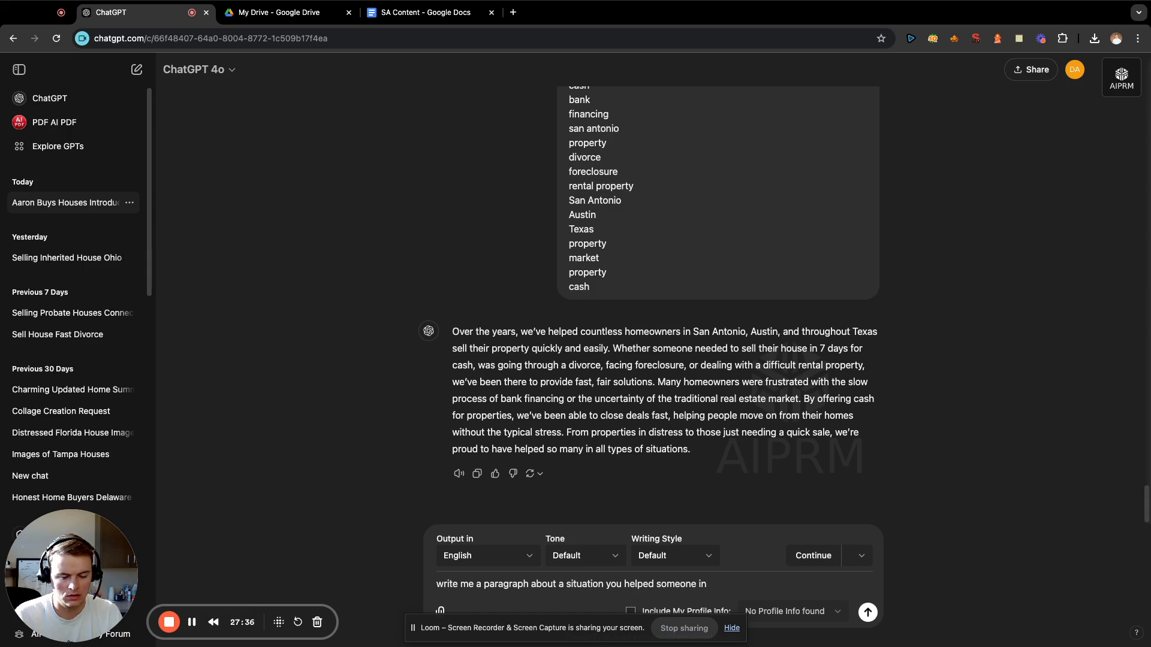
{"action": "type", "text": "in foreclosure"}
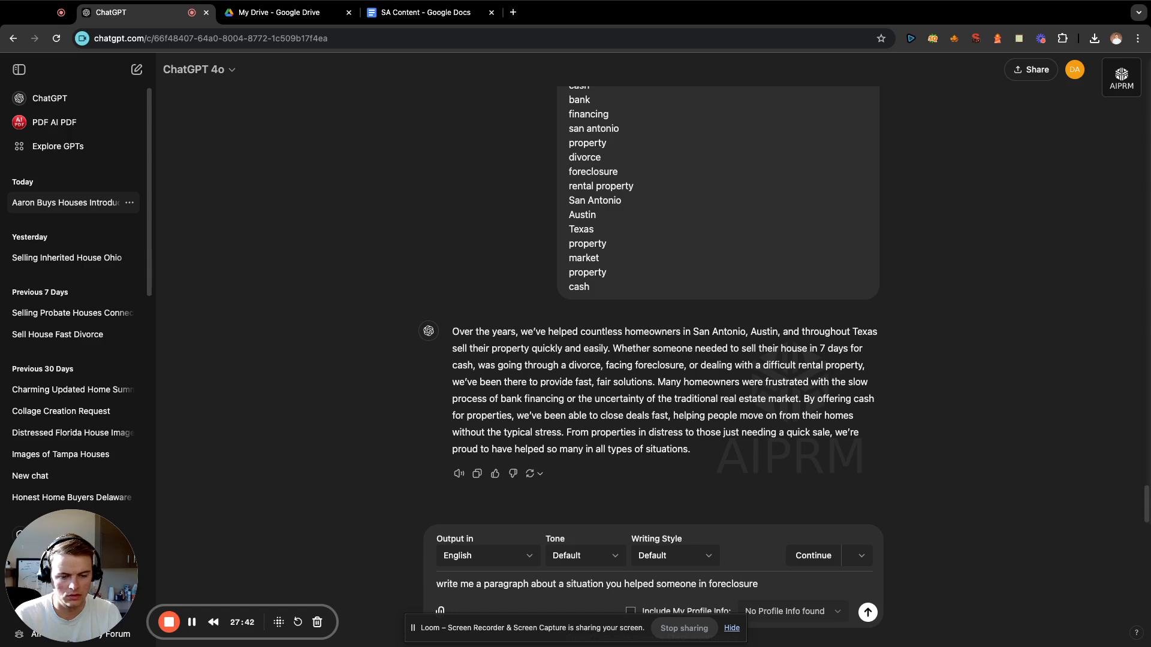
{"action": "type", "text": ":"}
{"action": "key", "text": "shift+Return"}
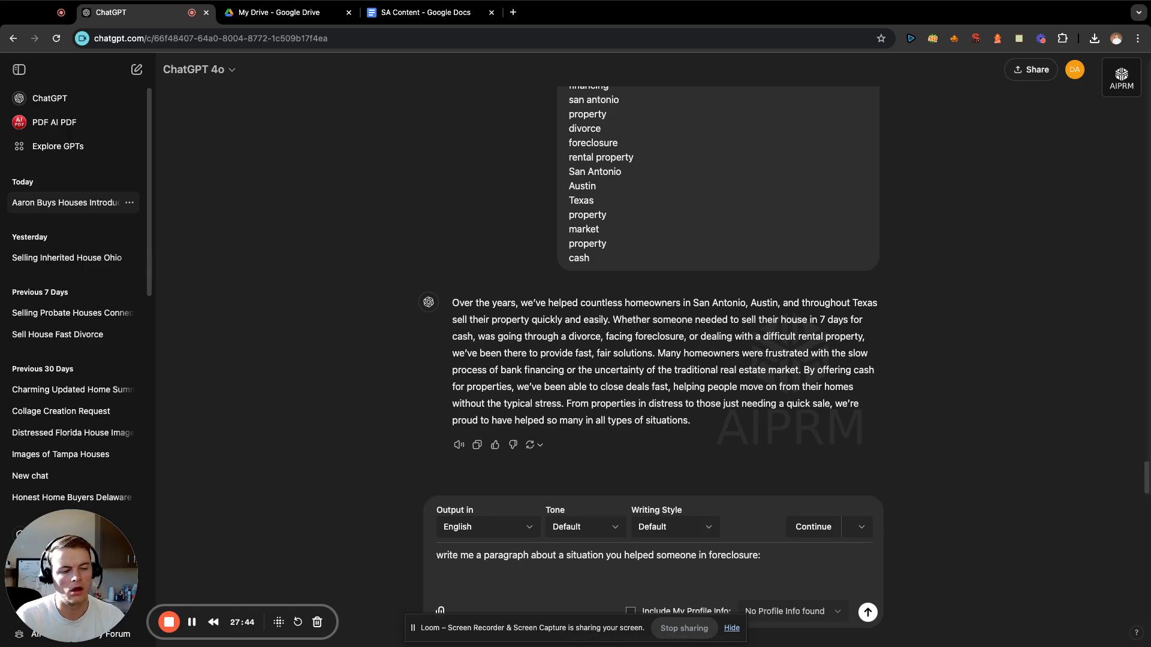
Copy the whole keyword list from "-sell" to "-buy quickly" in the San Antonio LSI note.
{"action": "left_click", "coordinate": [1018, 39]}
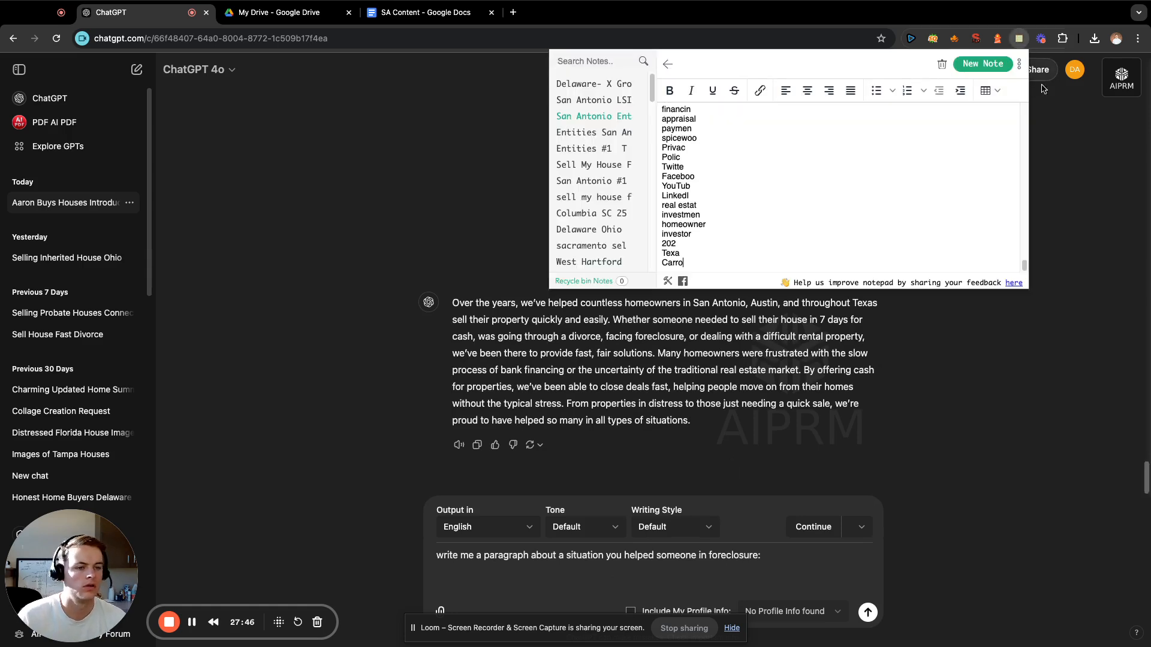
{"action": "scroll", "coordinate": [791, 181], "scroll_direction": "up", "scroll_amount": 5}
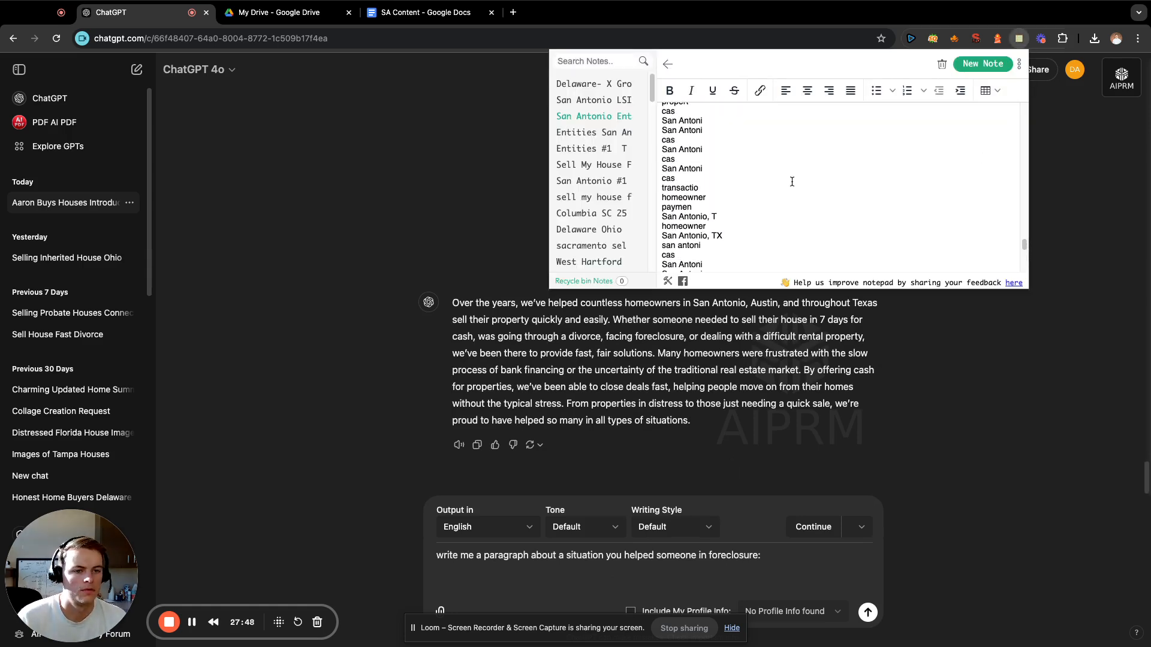
{"action": "scroll", "coordinate": [792, 181], "scroll_direction": "up", "scroll_amount": 10}
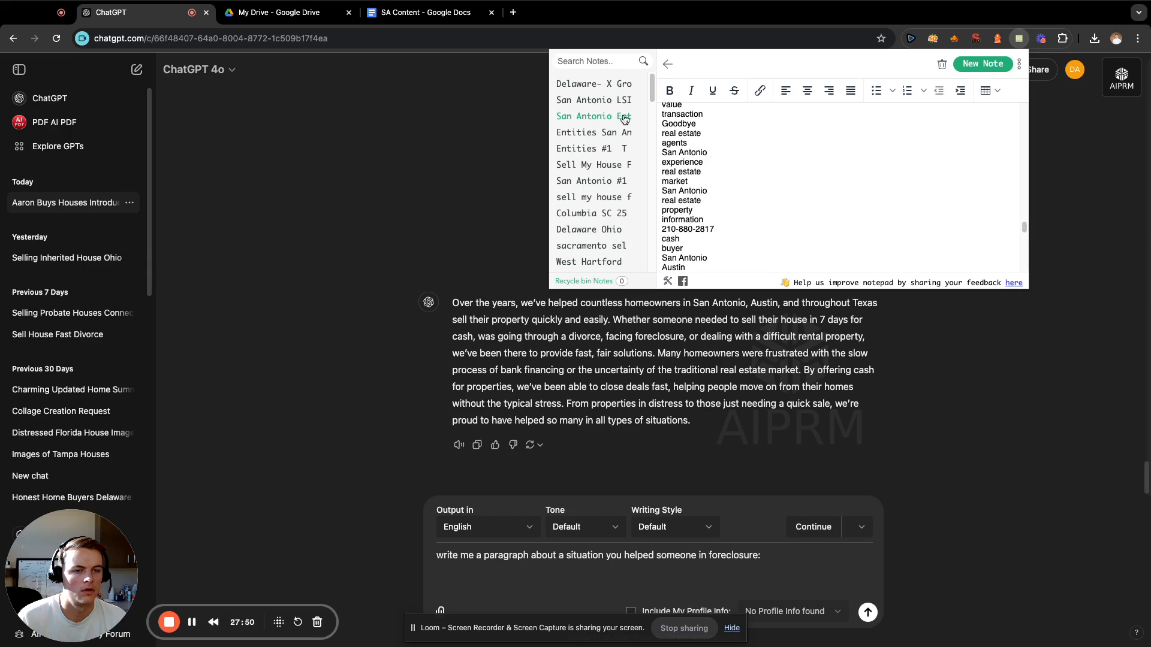
{"action": "left_click", "coordinate": [602, 101]}
{"action": "left_click_drag", "start_coordinate": [718, 223], "coordinate": [659, 139]}
{"action": "key", "text": "super+c"}
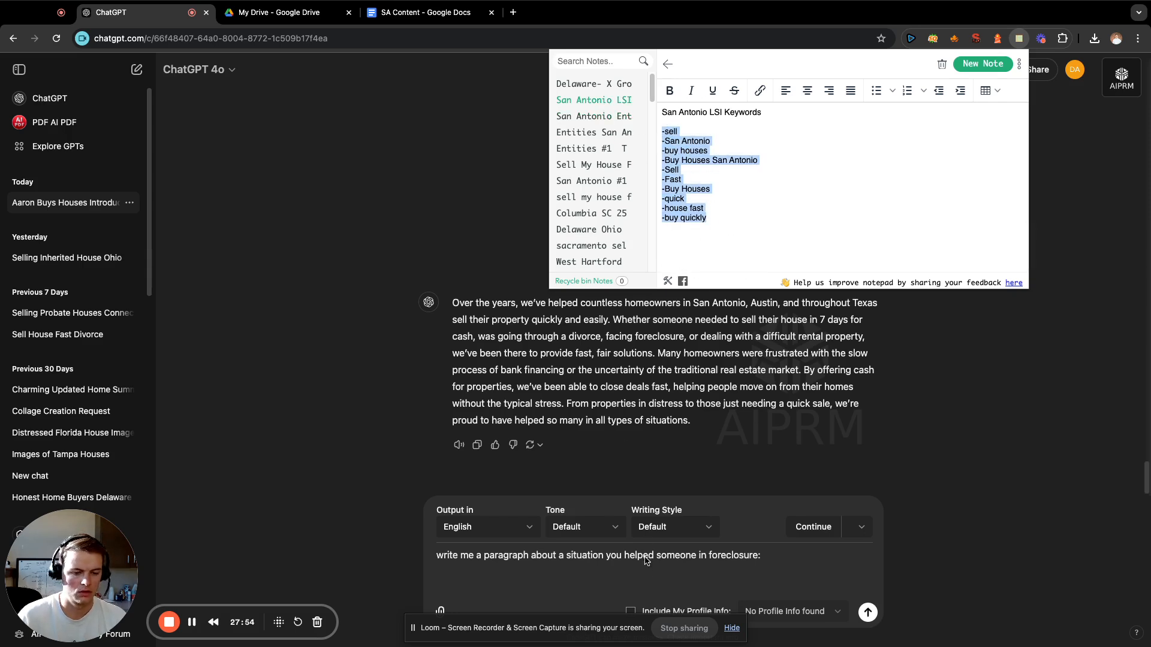
Paste the copied keywords below the foreclosure prompt and send it.
{"action": "left_click", "coordinate": [647, 572]}
{"action": "key", "text": "super+v"}
{"action": "key", "text": "Return"}
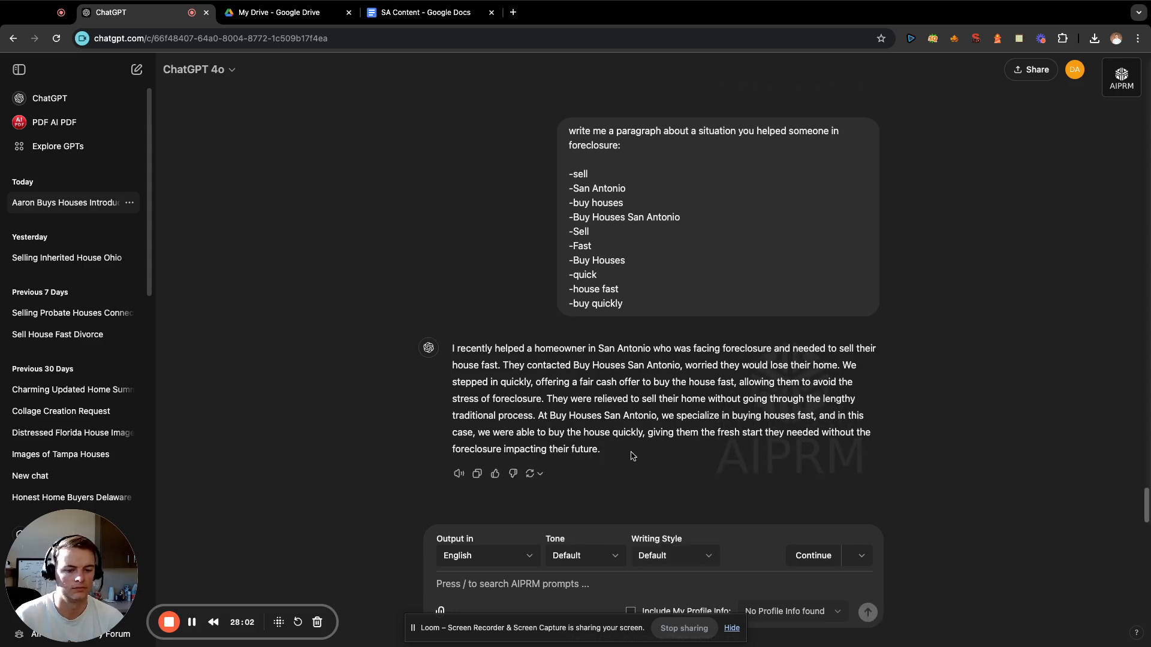
Copy the generated "I recently helped a homeowner" paragraph to the end of the SA Content document in Google Docs.
{"action": "left_click_drag", "start_coordinate": [626, 453], "coordinate": [455, 346]}
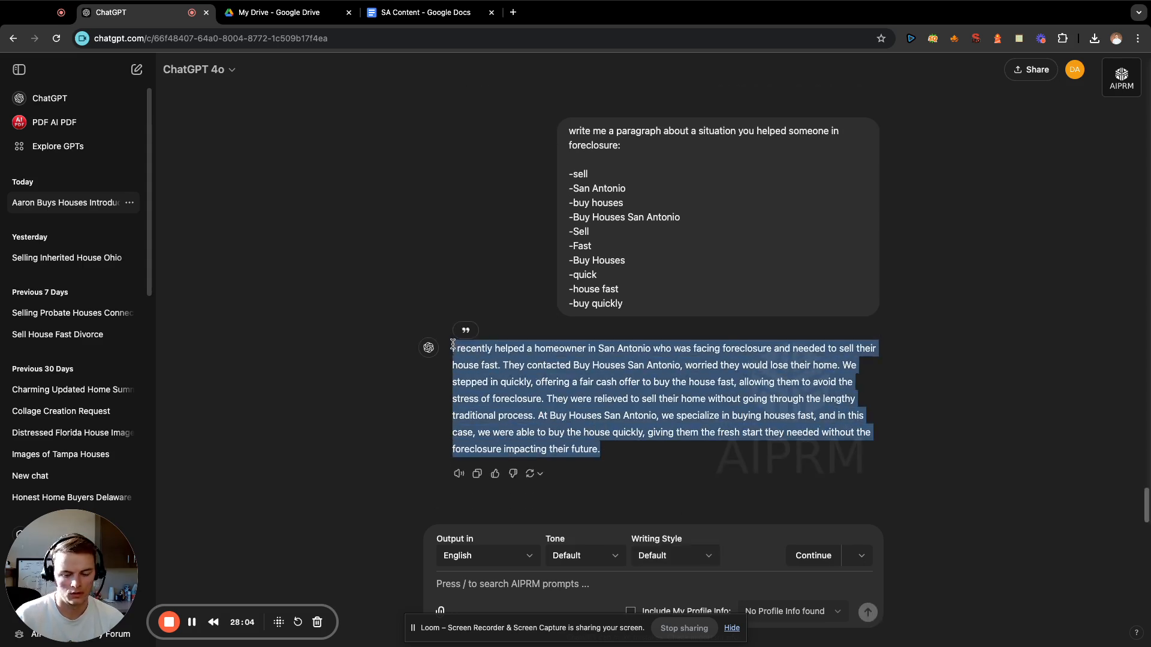
{"action": "left_click", "coordinate": [519, 362]}
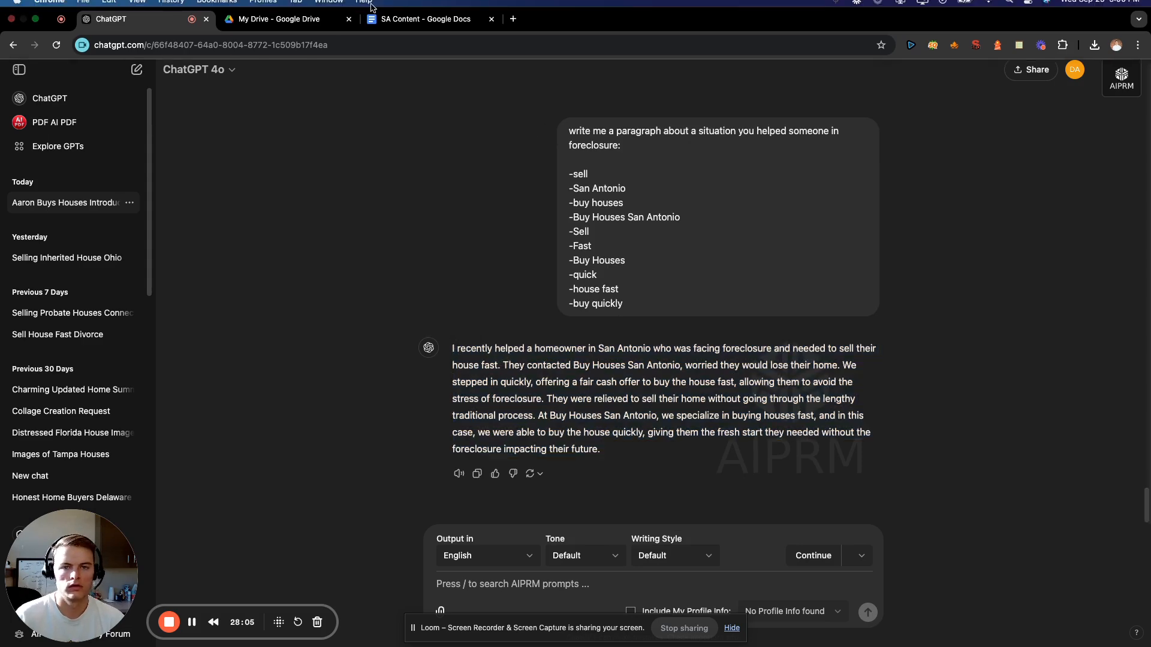
{"action": "left_click", "coordinate": [419, 22]}
{"action": "key", "text": "super+v"}
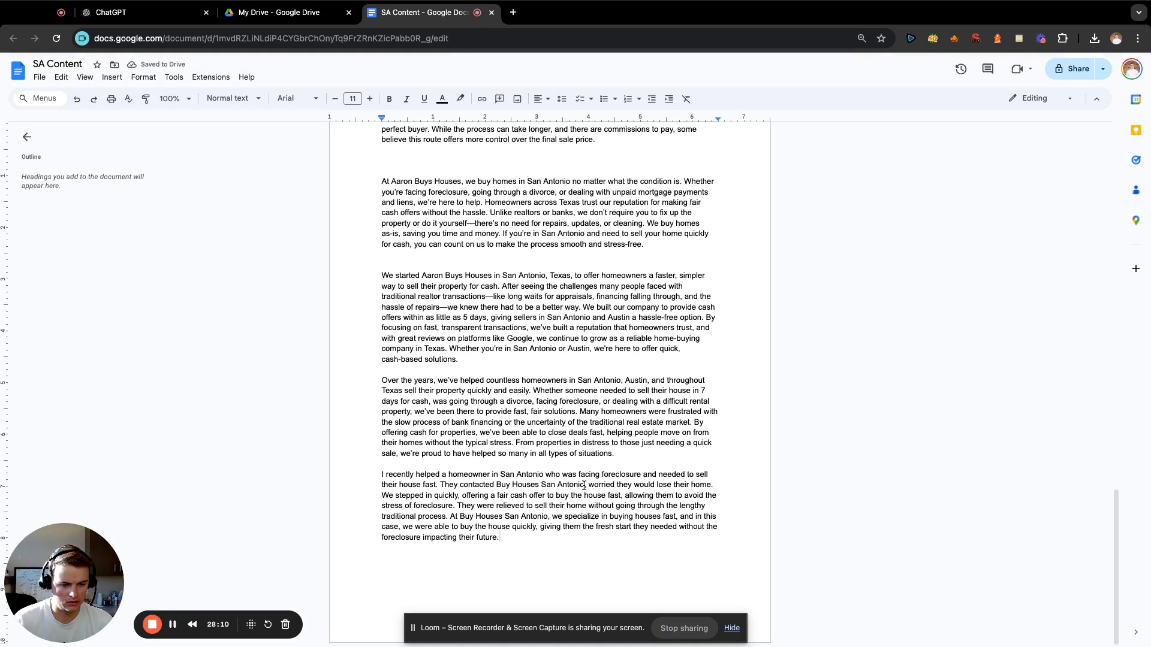
Replace both mentions of "Buy Houses San Antonio" in the foreclosure paragraph with "Aaron Buys Houses".
{"action": "left_click_drag", "start_coordinate": [584, 486], "coordinate": [496, 485]}
{"action": "type", "text": "A"}
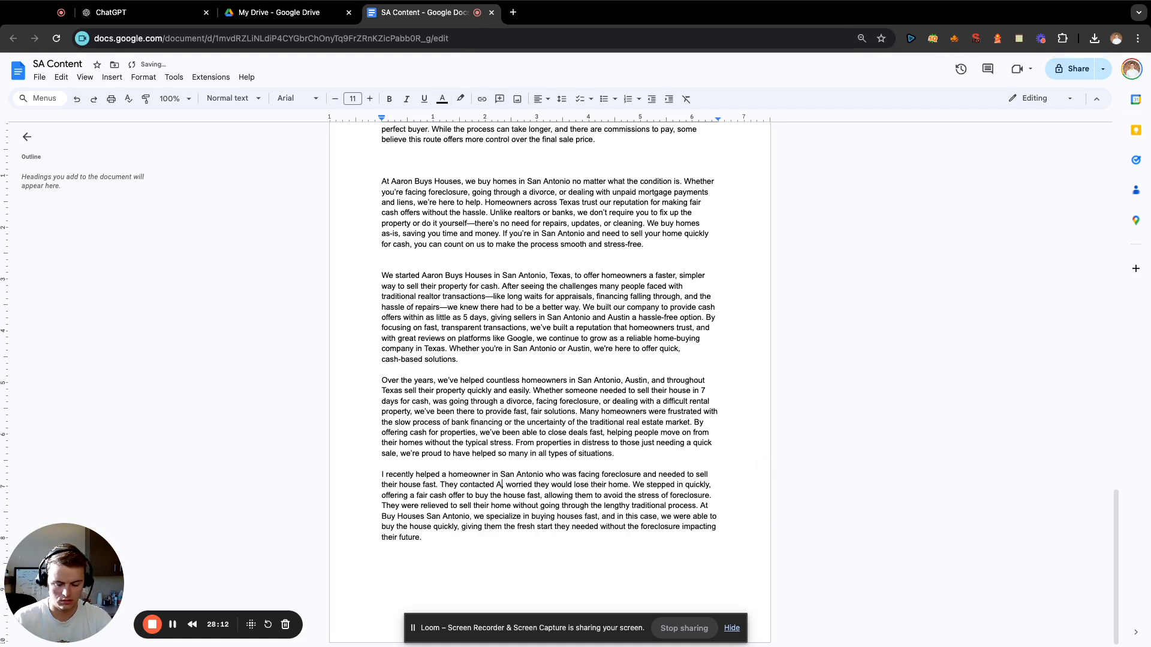
{"action": "type", "text": "aron Buys H"}
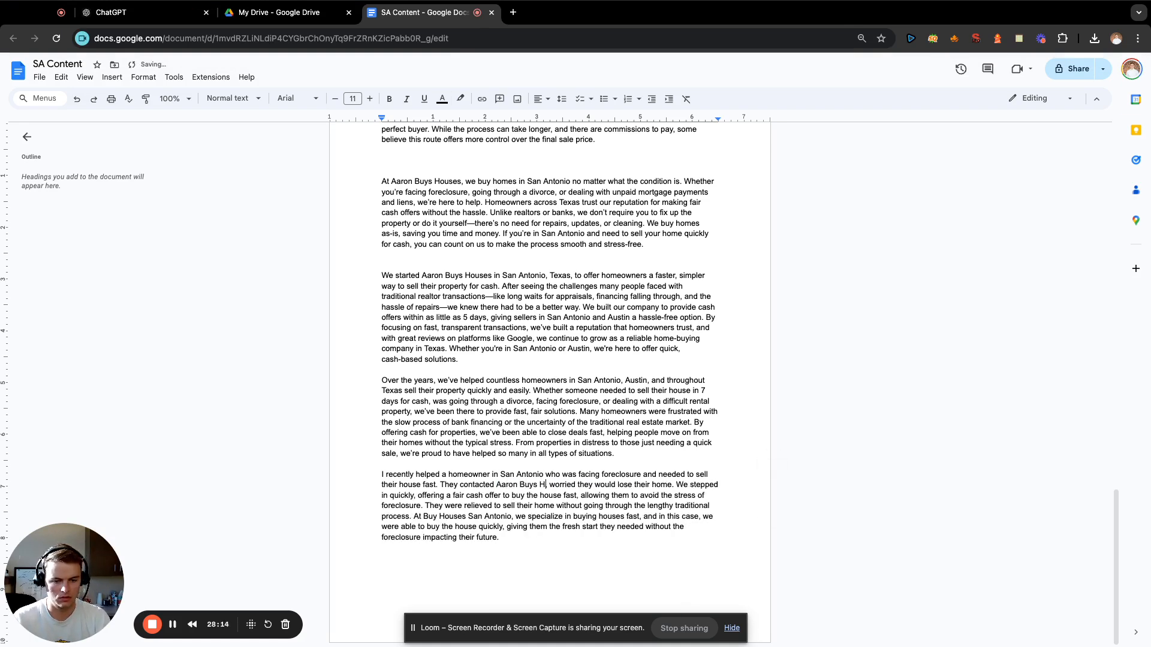
{"action": "type", "text": "ouses"}
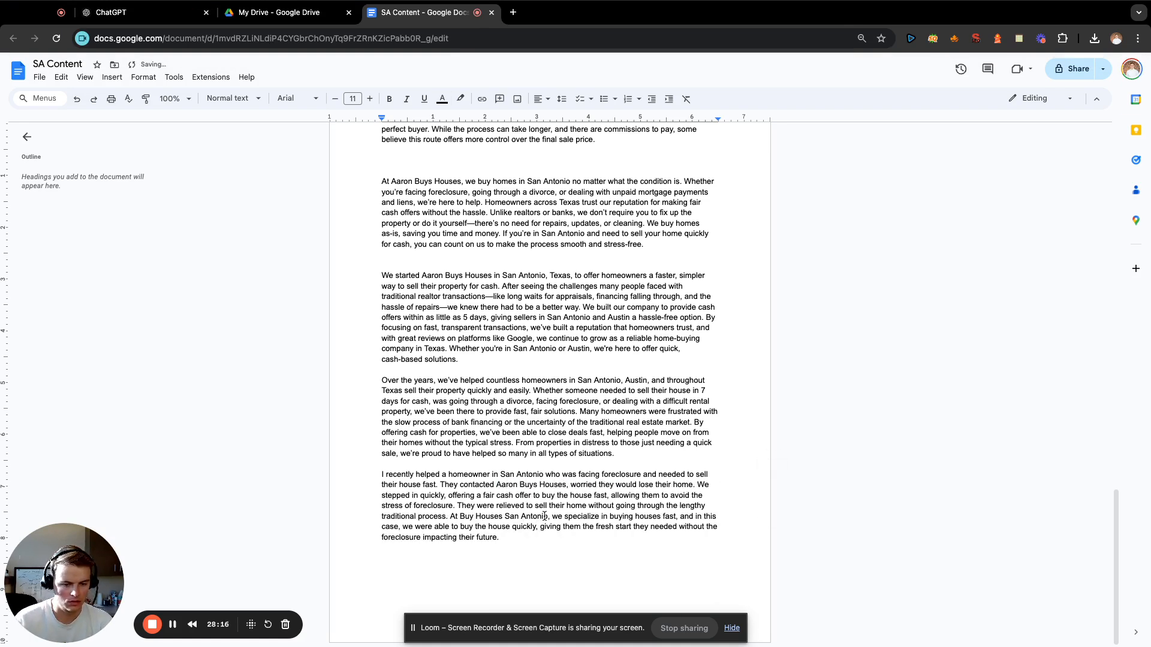
{"action": "left_click_drag", "start_coordinate": [551, 516], "coordinate": [460, 516]}
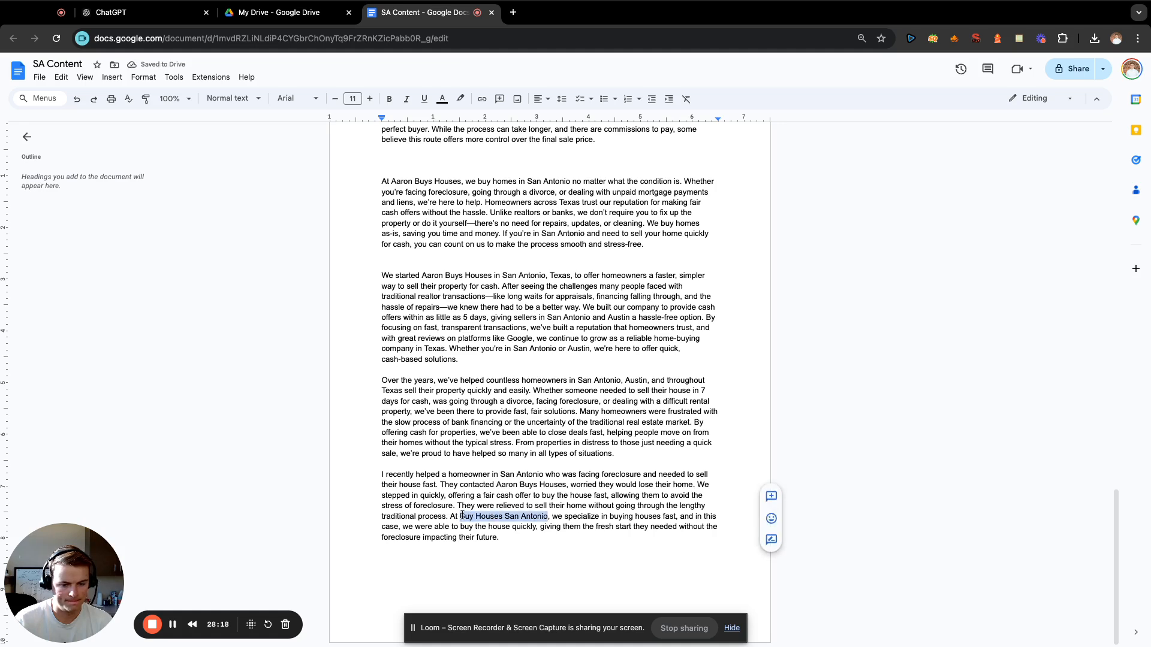
{"action": "type", "text": "Aaron Buys Houses"}
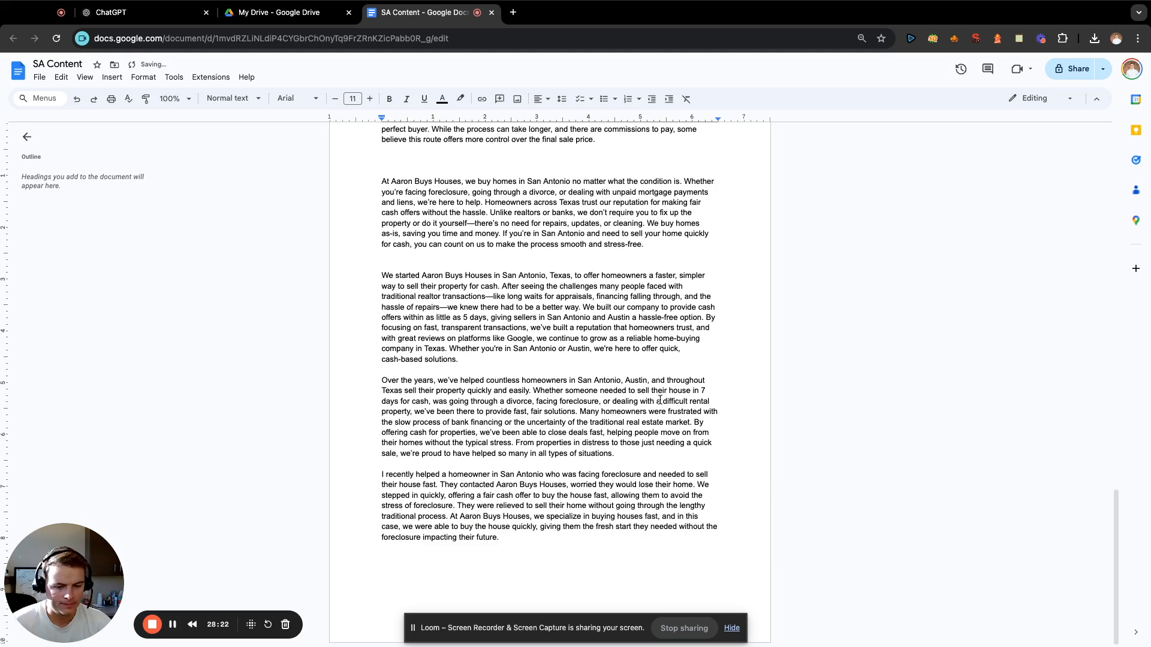
{"action": "type", "text": ","}
Add blank lines below the foreclosure paragraph at the end of the document.
{"action": "left_click", "coordinate": [533, 547]}
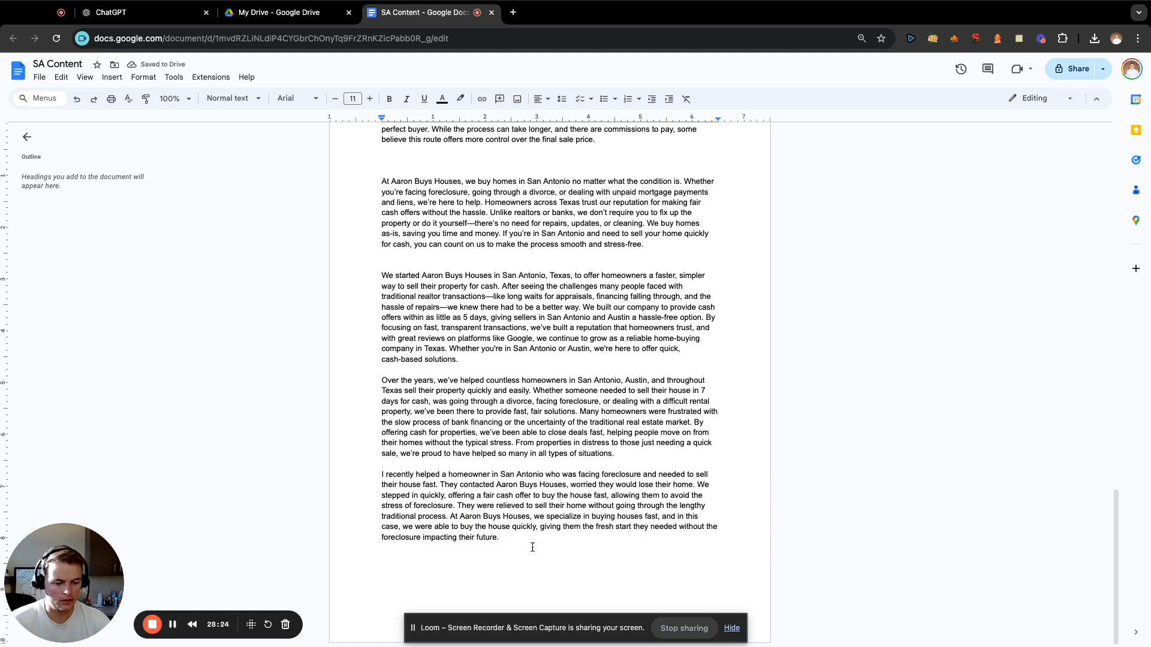
{"action": "key", "text": "Return"}
{"action": "key", "text": "Return"}
{"action": "key", "text": "Return"}
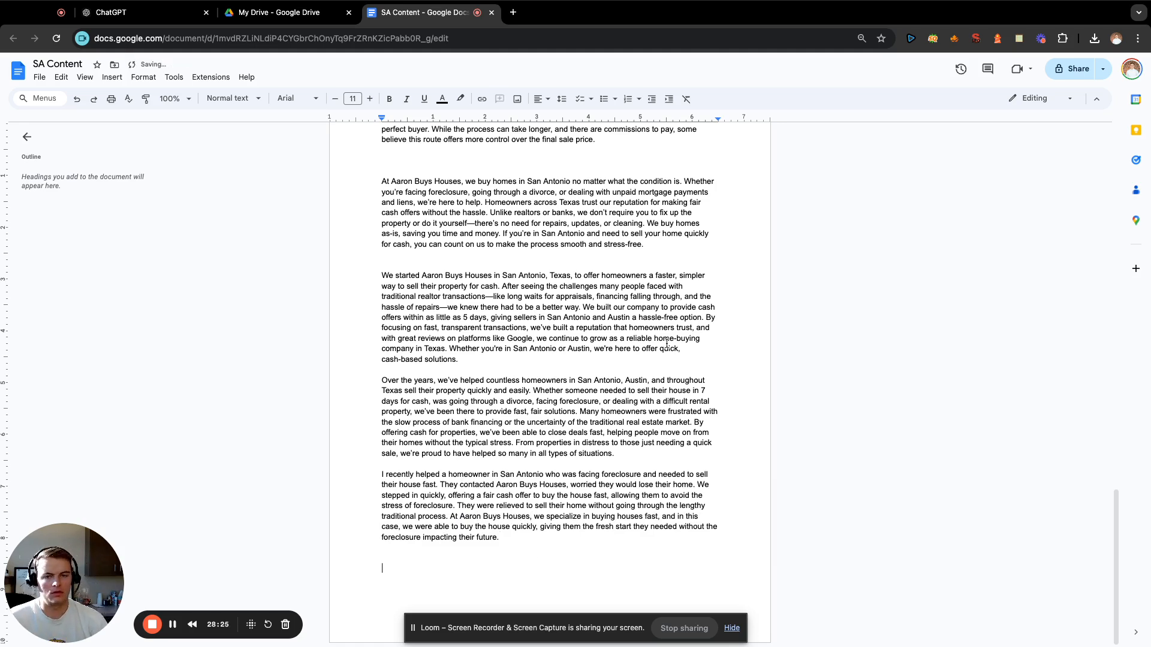
Switch to ChatGPT and draft the prompt "write me a paragraph about what happens if you let a problem property unsold:" with a new line below it, unsent.
{"action": "left_click", "coordinate": [150, 15]}
{"action": "left_click", "coordinate": [546, 589]}
{"action": "type", "text": "wri"}
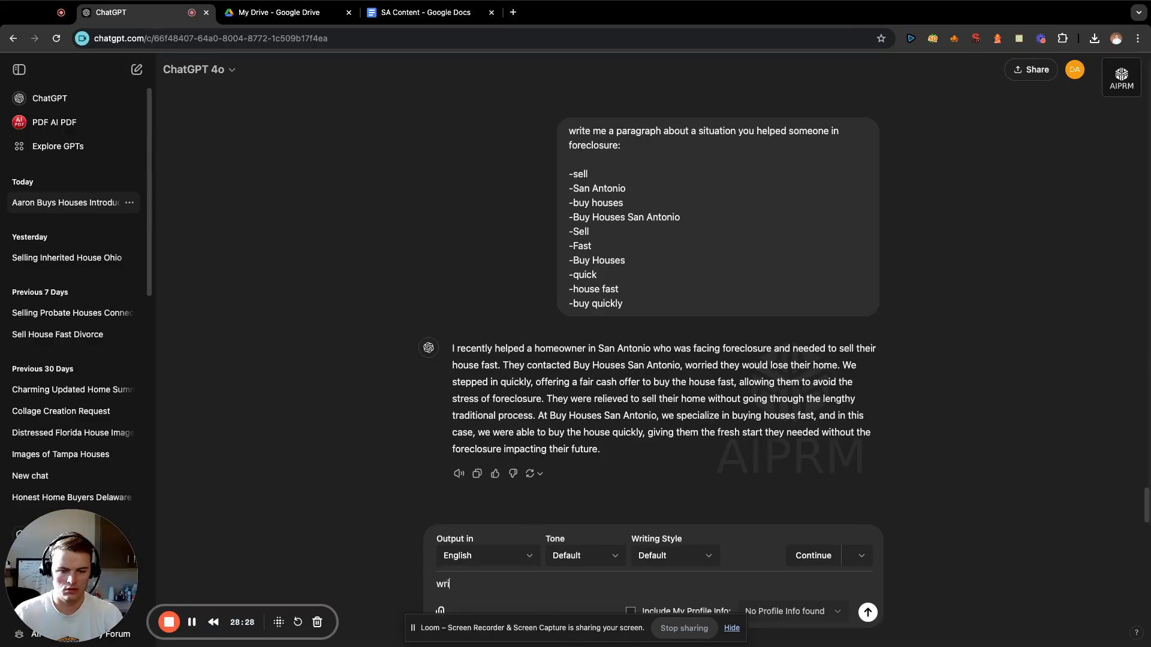
{"action": "type", "text": "te me a par"}
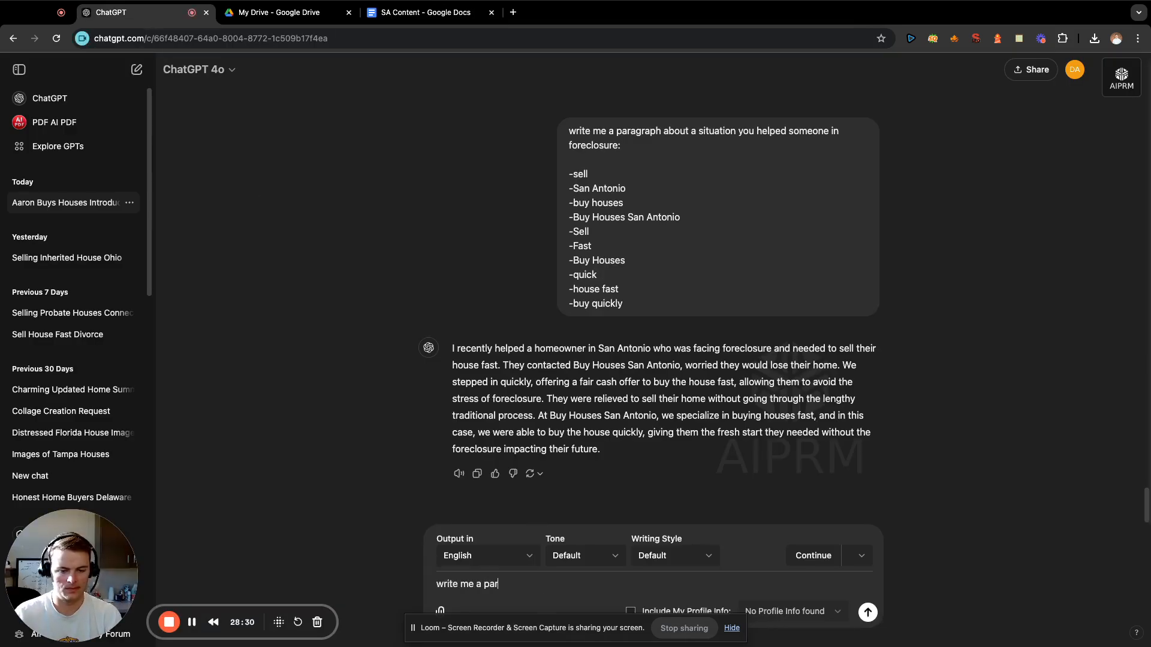
{"action": "type", "text": "agraph about wh"}
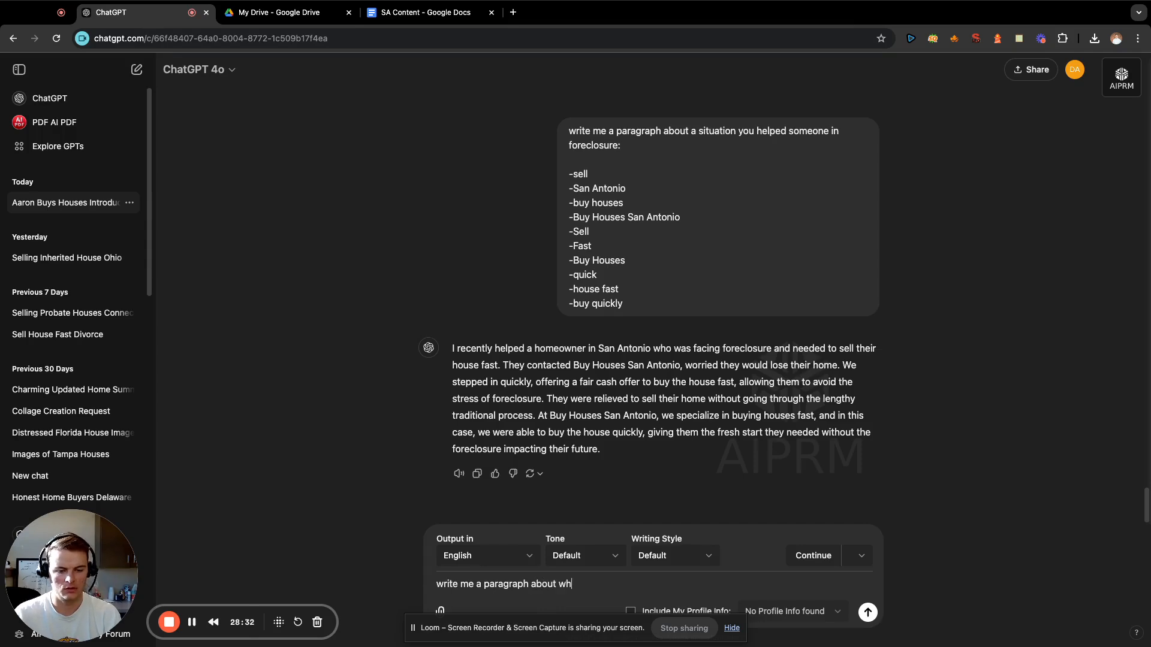
{"action": "type", "text": "at happens if y"}
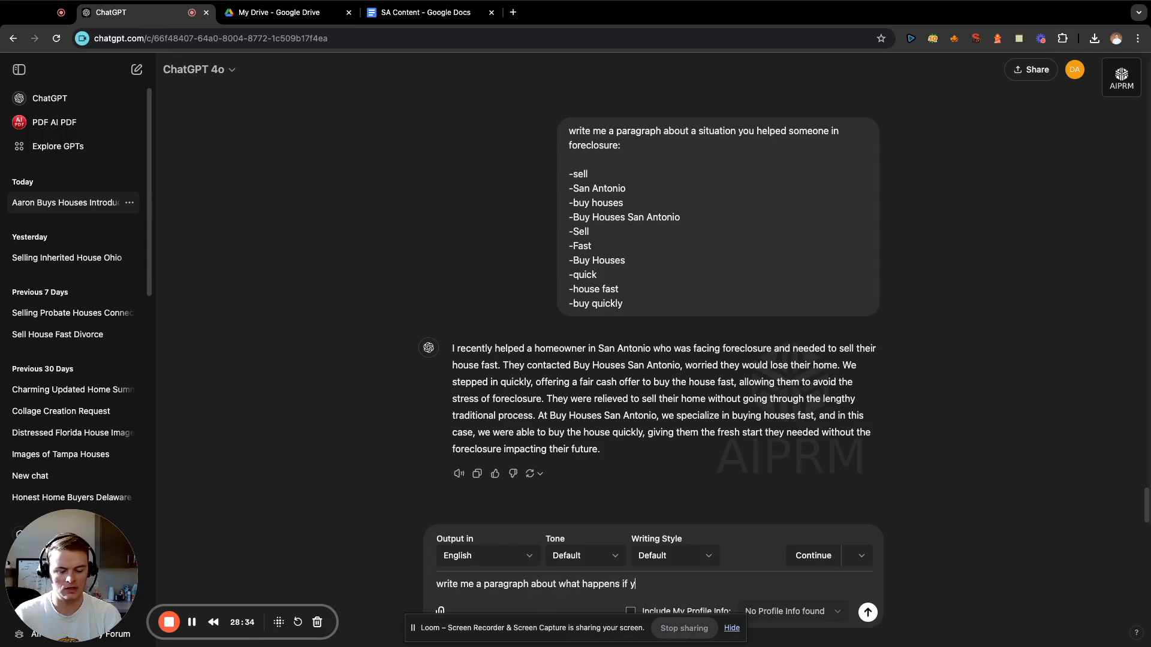
{"action": "type", "text": "ou let a proper"}
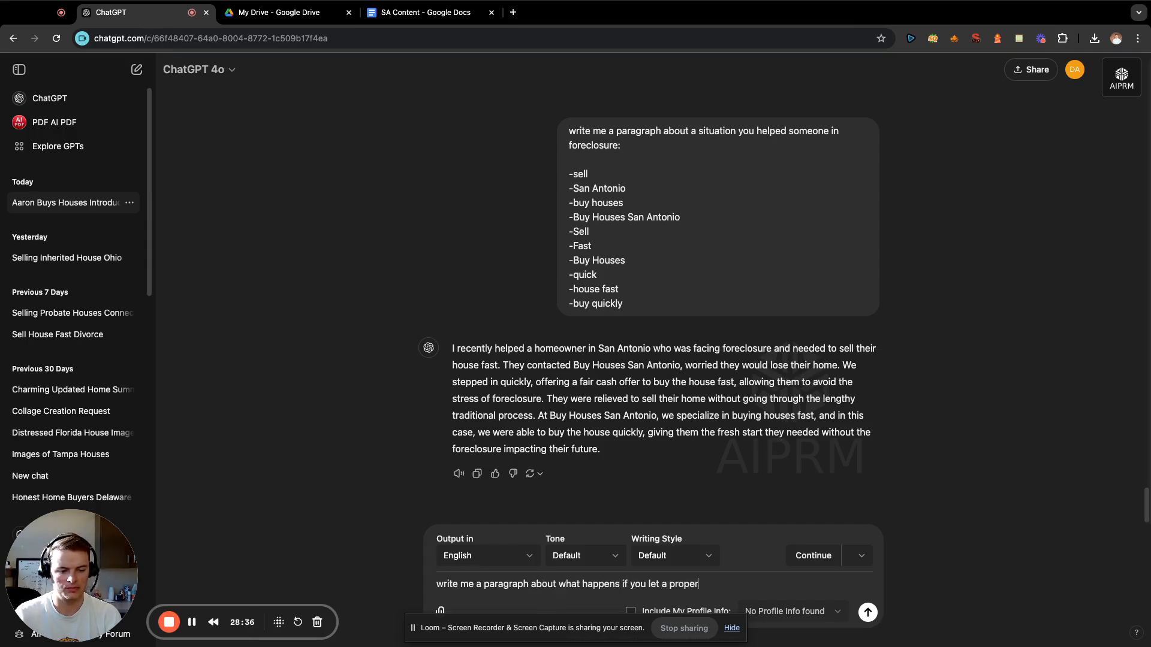
{"action": "type", "text": "ty"}
{"action": "key", "text": "BackSpace"}
{"action": "key", "text": "BackSpace"}
{"action": "key", "text": "BackSpace"}
{"action": "key", "text": "BackSpace"}
{"action": "key", "text": "BackSpace"}
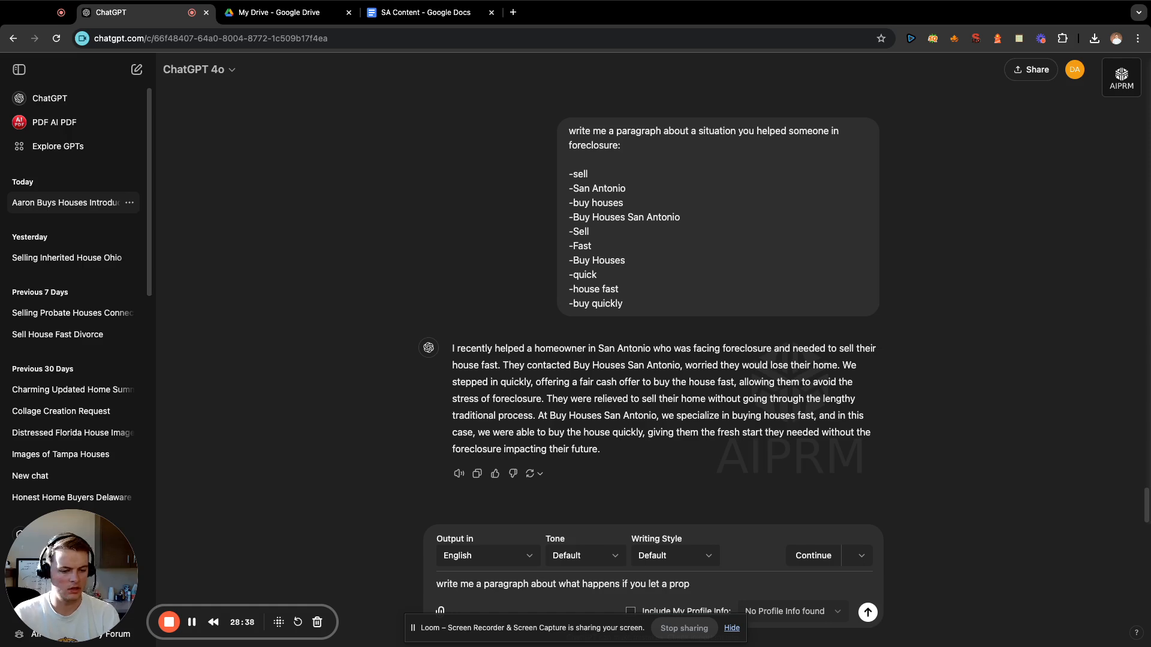
{"action": "type", "text": "blem pro"}
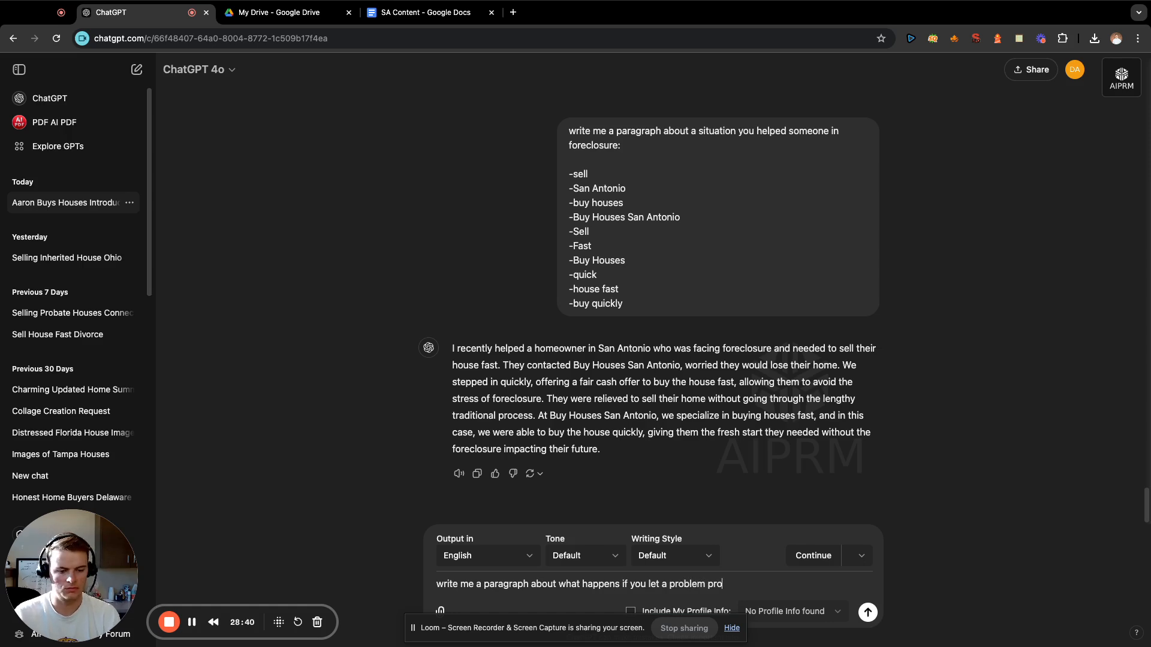
{"action": "type", "text": "perty"}
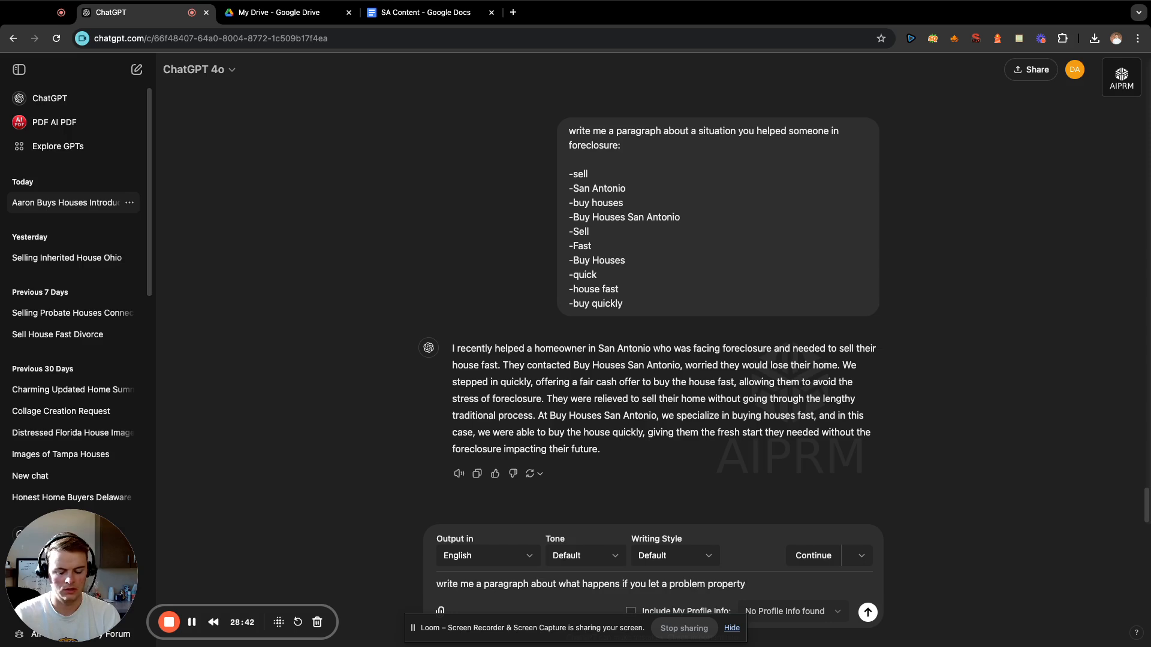
{"action": "type", "text": " unsold"}
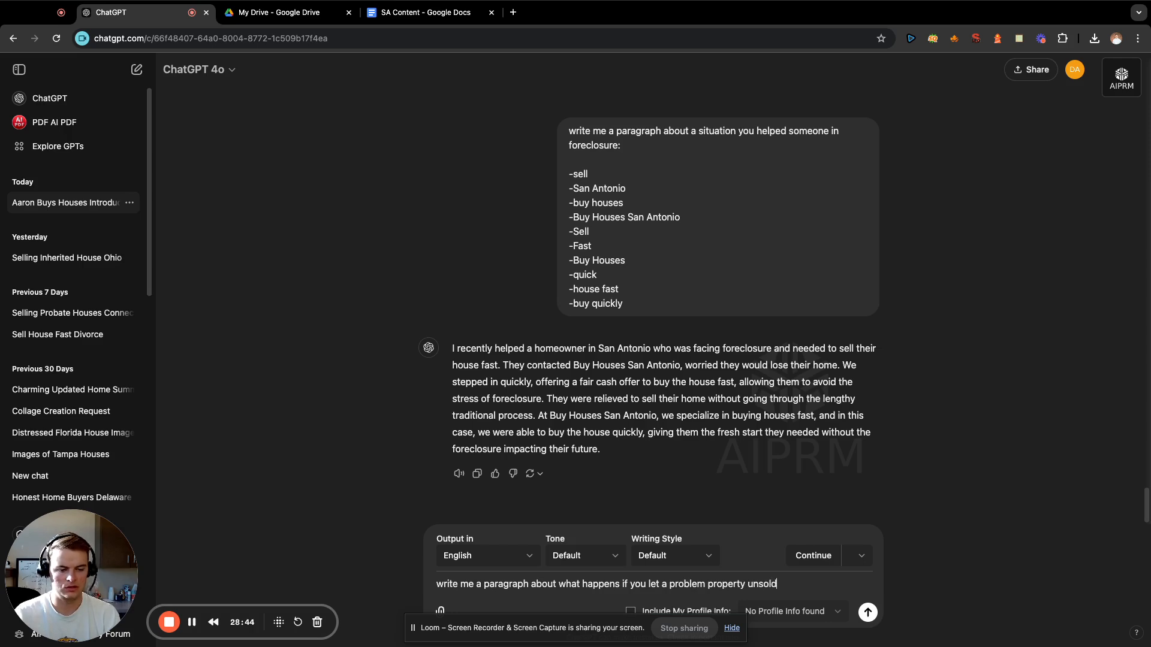
{"action": "type", "text": ":"}
{"action": "key", "text": "shift+Return"}
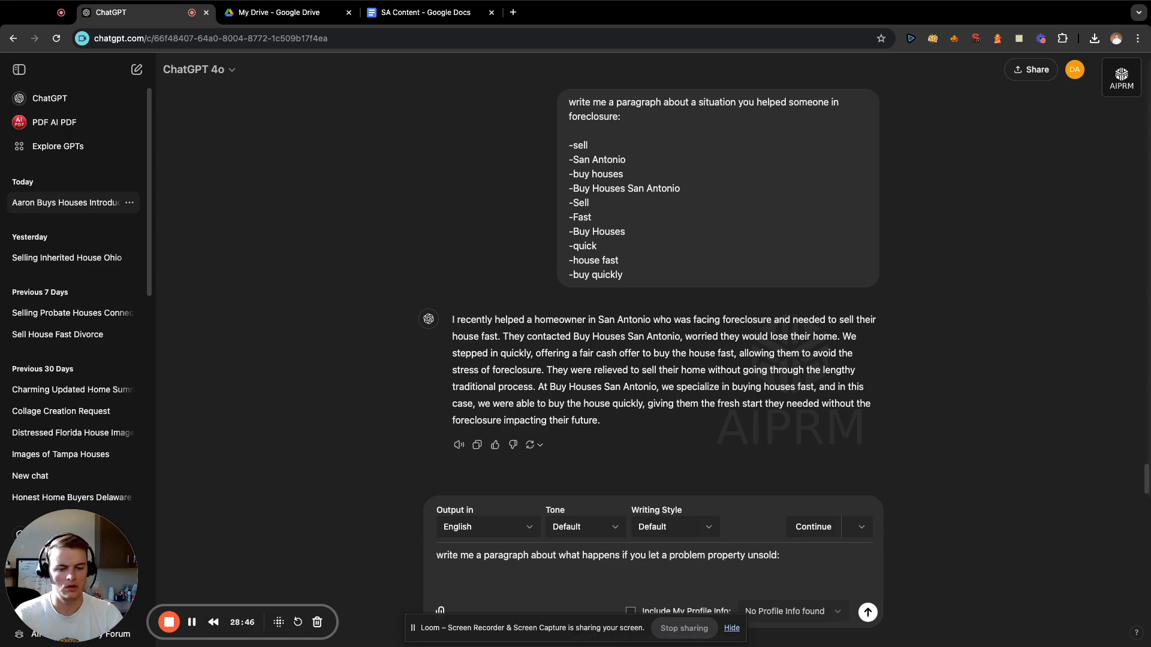
Open the "San Antonio Ent" note in the notepad extension and copy the entities from "san Antonio" through "payments".
{"action": "left_click", "coordinate": [1018, 39]}
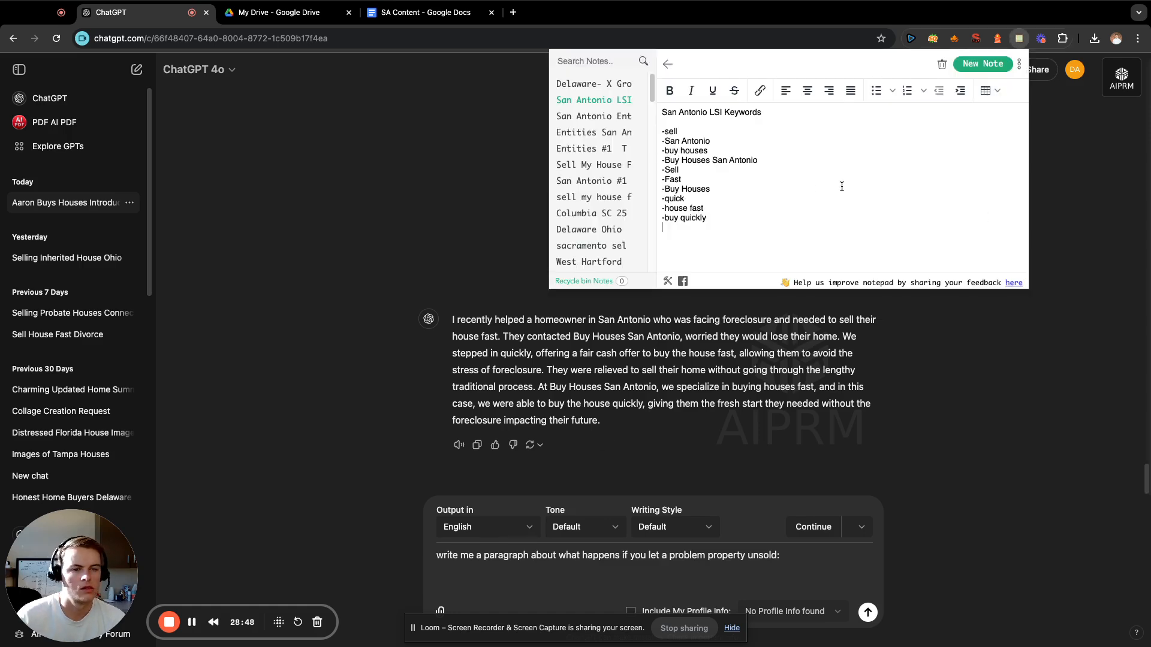
{"action": "left_click", "coordinate": [592, 89]}
{"action": "left_click", "coordinate": [592, 101]}
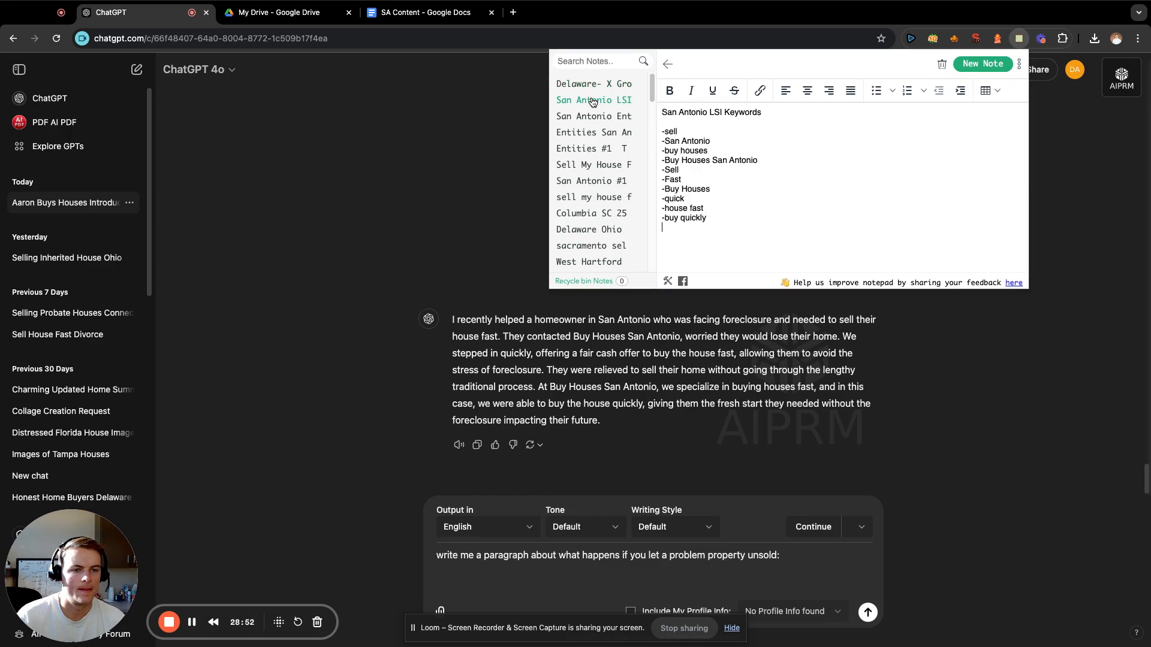
{"action": "left_click", "coordinate": [606, 117]}
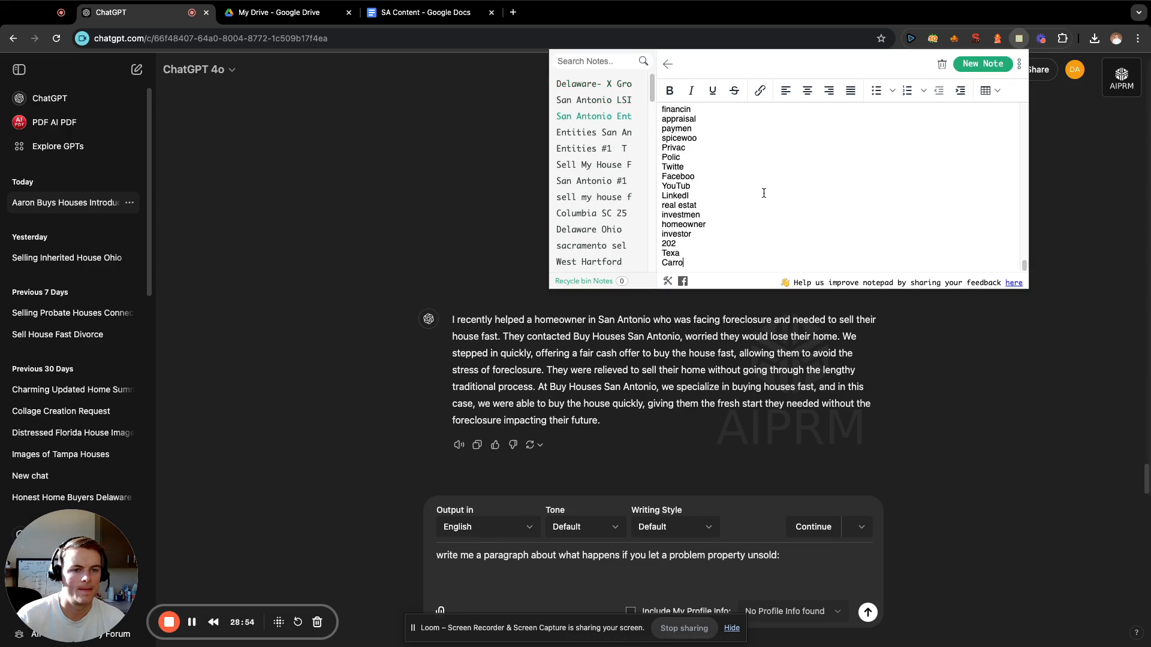
{"action": "scroll", "coordinate": [743, 204], "scroll_direction": "down", "scroll_amount": 10}
{"action": "scroll", "coordinate": [753, 203], "scroll_direction": "up", "scroll_amount": 10}
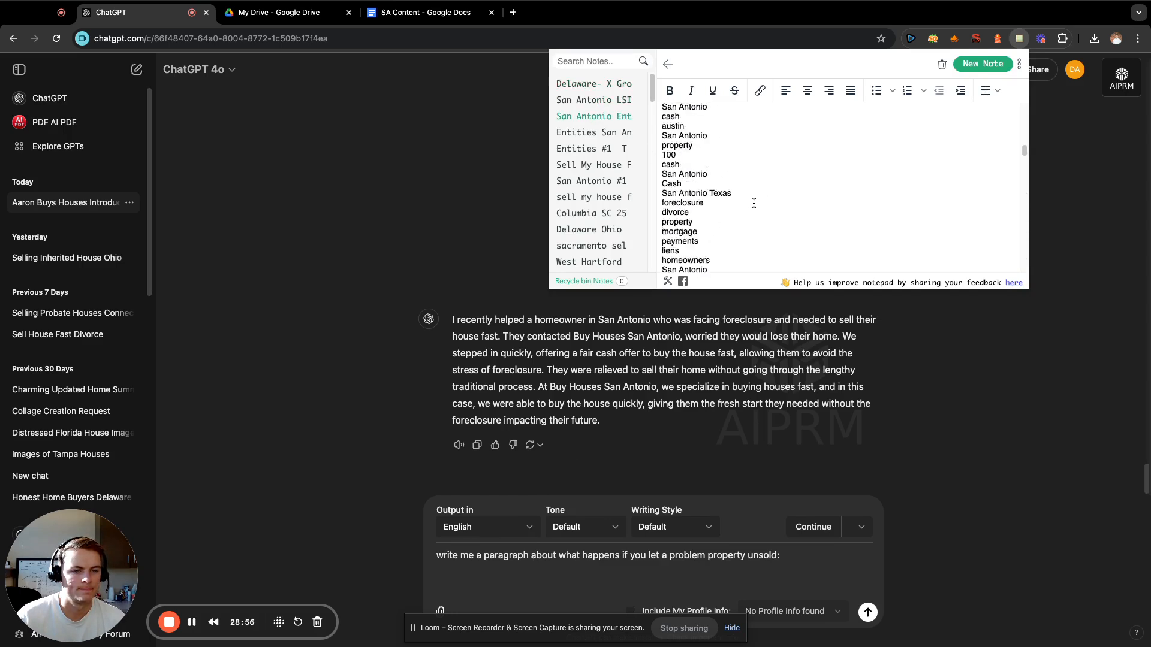
{"action": "scroll", "coordinate": [753, 203], "scroll_direction": "down", "scroll_amount": 4}
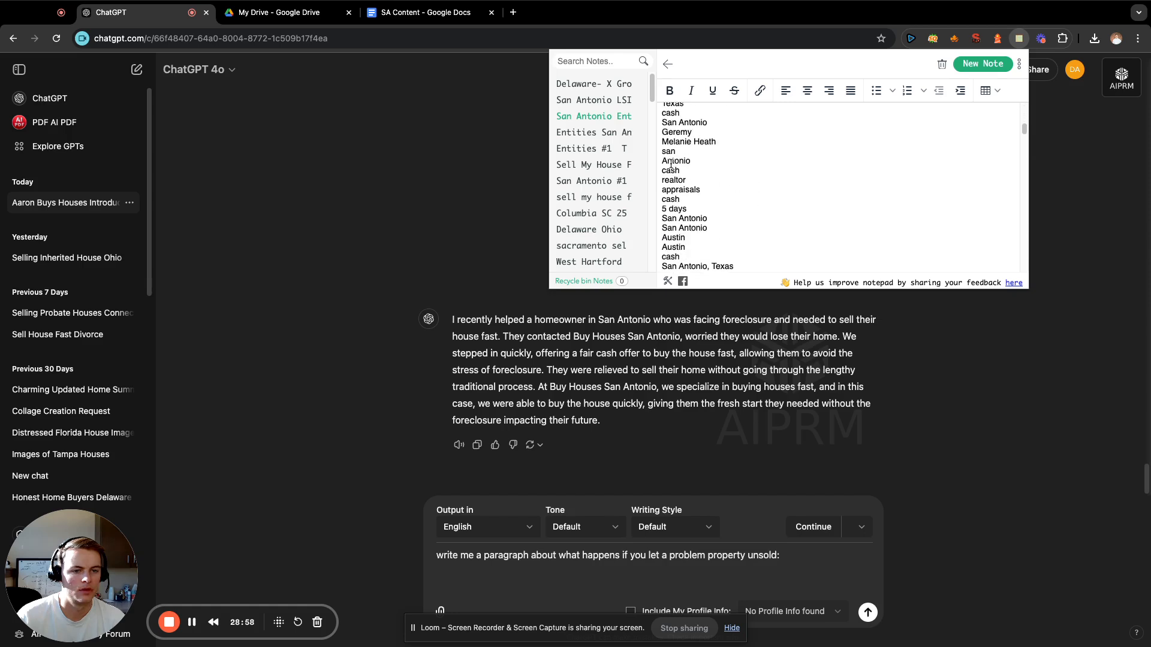
{"action": "left_click_drag", "start_coordinate": [663, 155], "coordinate": [730, 188]}
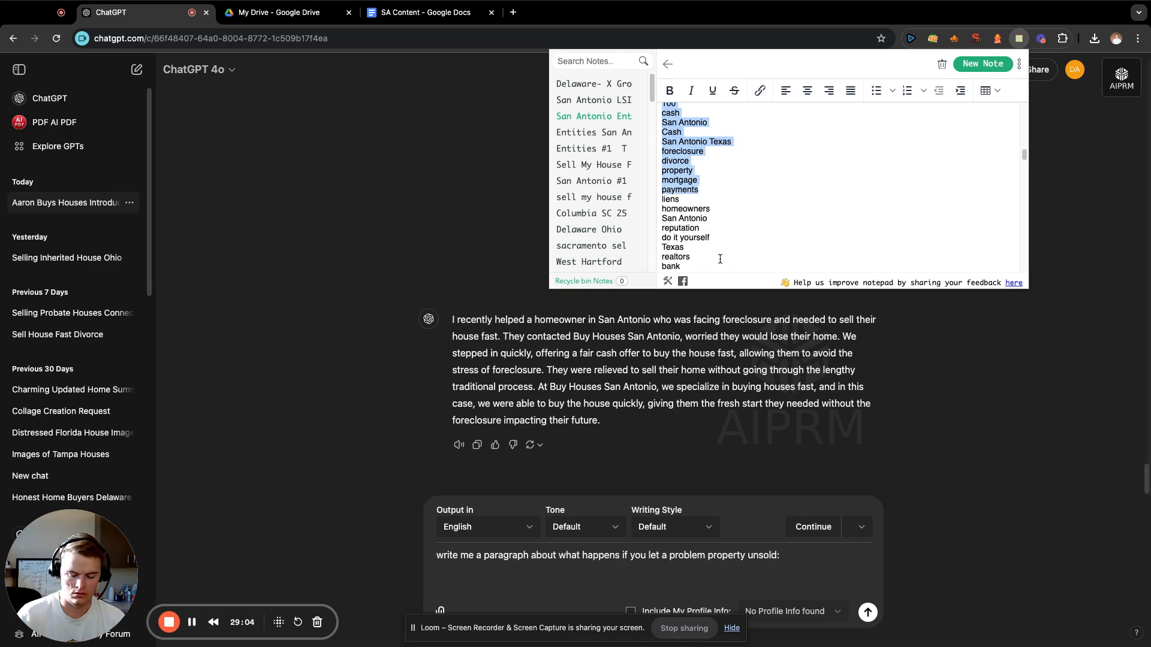
Paste the copied entities below the drafted problem-property prompt and send it to ChatGPT.
{"action": "left_click", "coordinate": [649, 584]}
{"action": "key", "text": "super+v"}
{"action": "key", "text": "Return"}
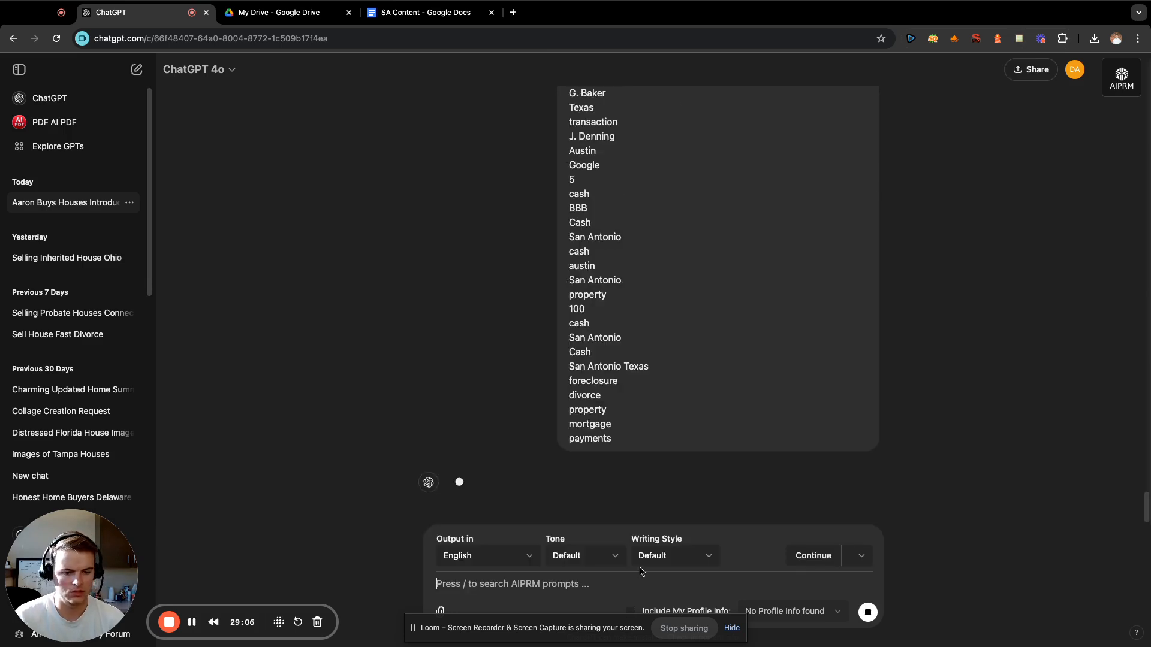
Copy the generated "If you let a problem property sit unsold" paragraph to the end of the SA Content document in Google Docs.
{"action": "scroll", "coordinate": [456, 238], "scroll_direction": "up", "scroll_amount": 3}
{"action": "scroll", "coordinate": [640, 226], "scroll_direction": "up", "scroll_amount": 5}
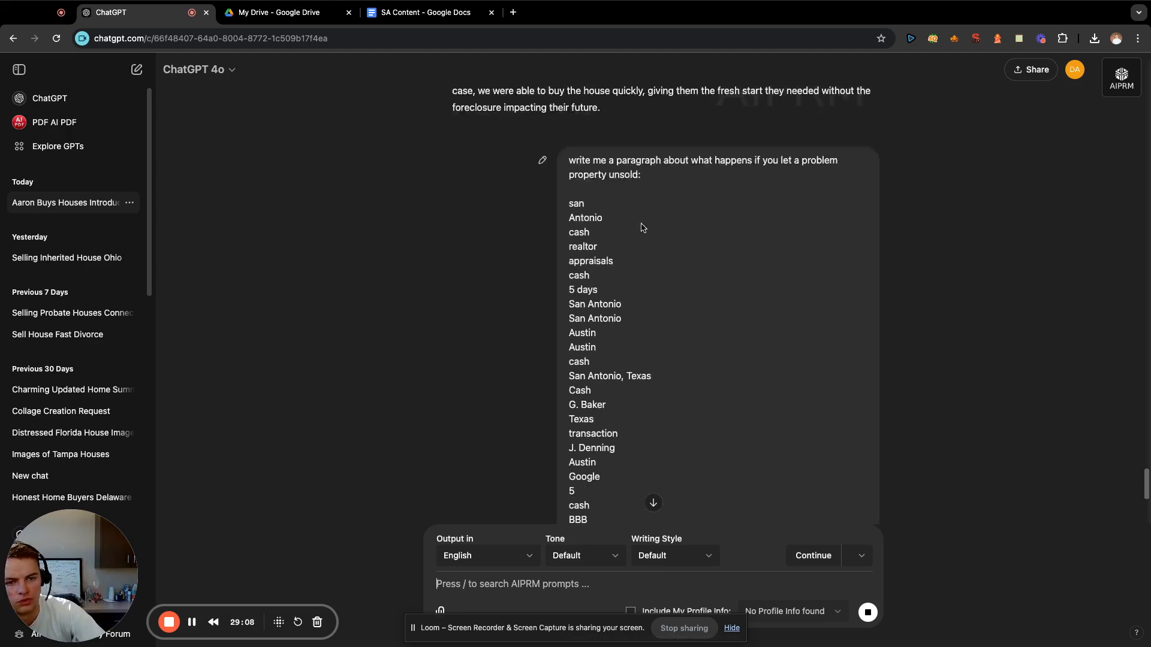
{"action": "scroll", "coordinate": [660, 264], "scroll_direction": "down", "scroll_amount": 5}
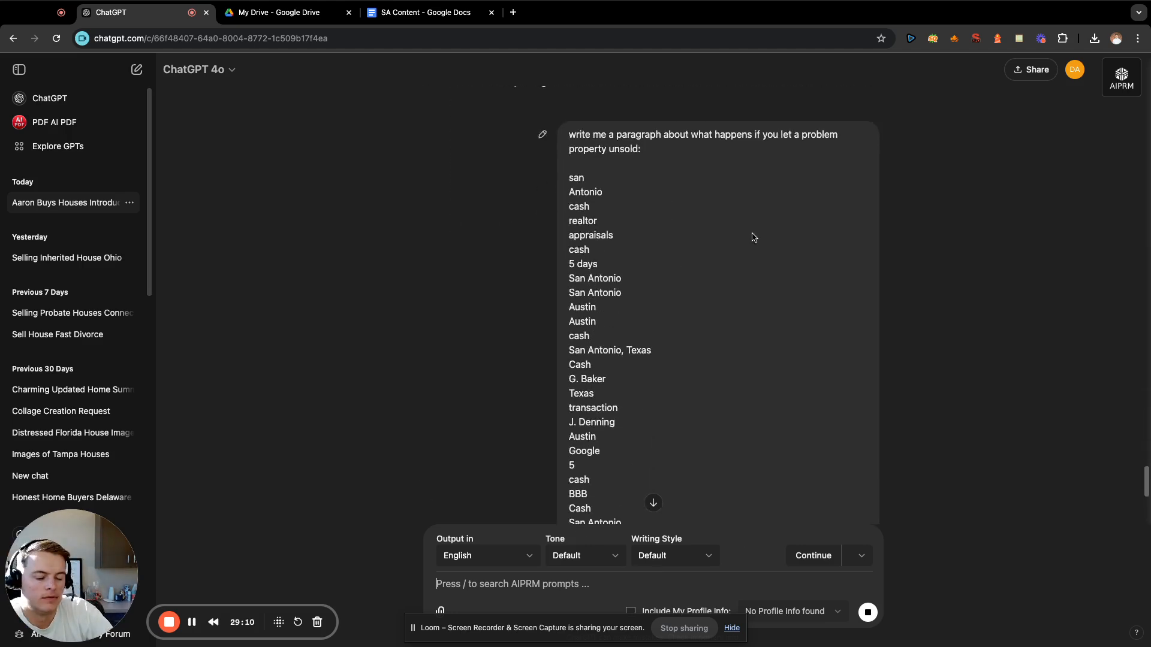
{"action": "scroll", "coordinate": [753, 237], "scroll_direction": "down", "scroll_amount": 10}
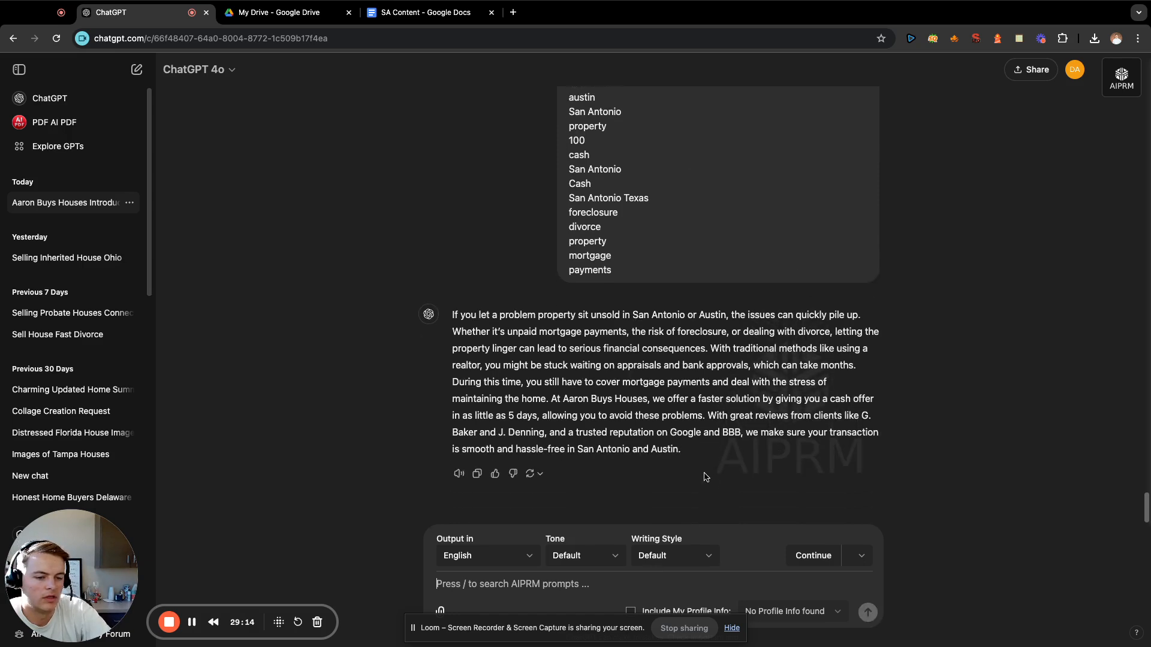
{"action": "left_click_drag", "start_coordinate": [706, 462], "coordinate": [451, 323]}
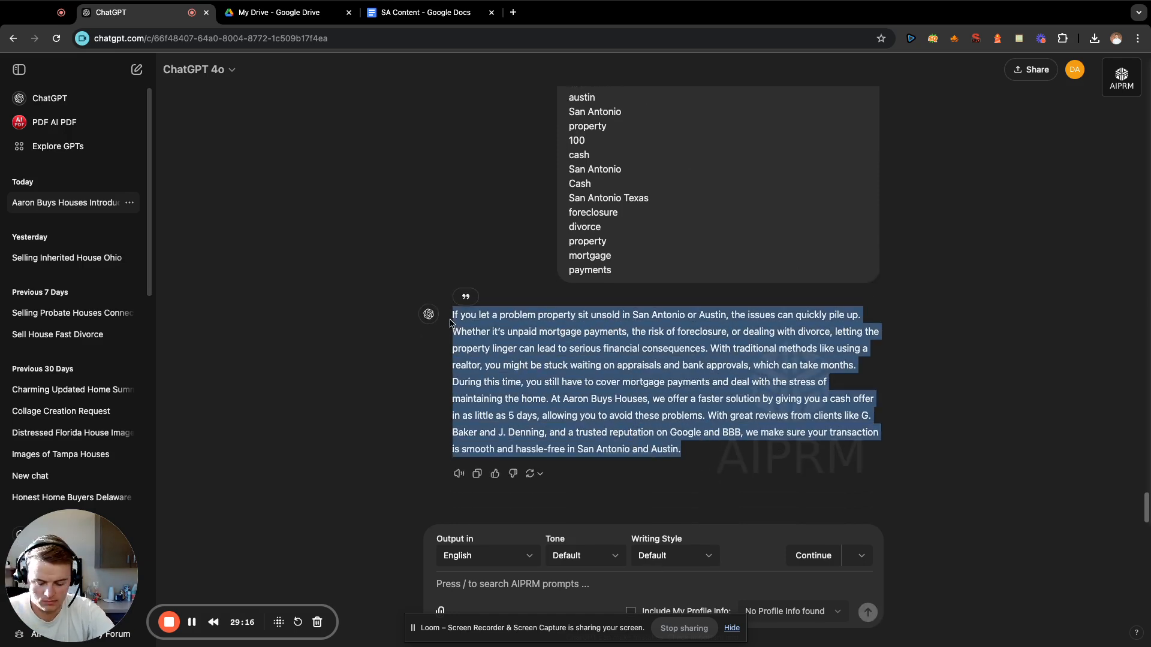
{"action": "key", "text": "super+c"}
{"action": "left_click", "coordinate": [451, 323]}
{"action": "left_click", "coordinate": [394, 18]}
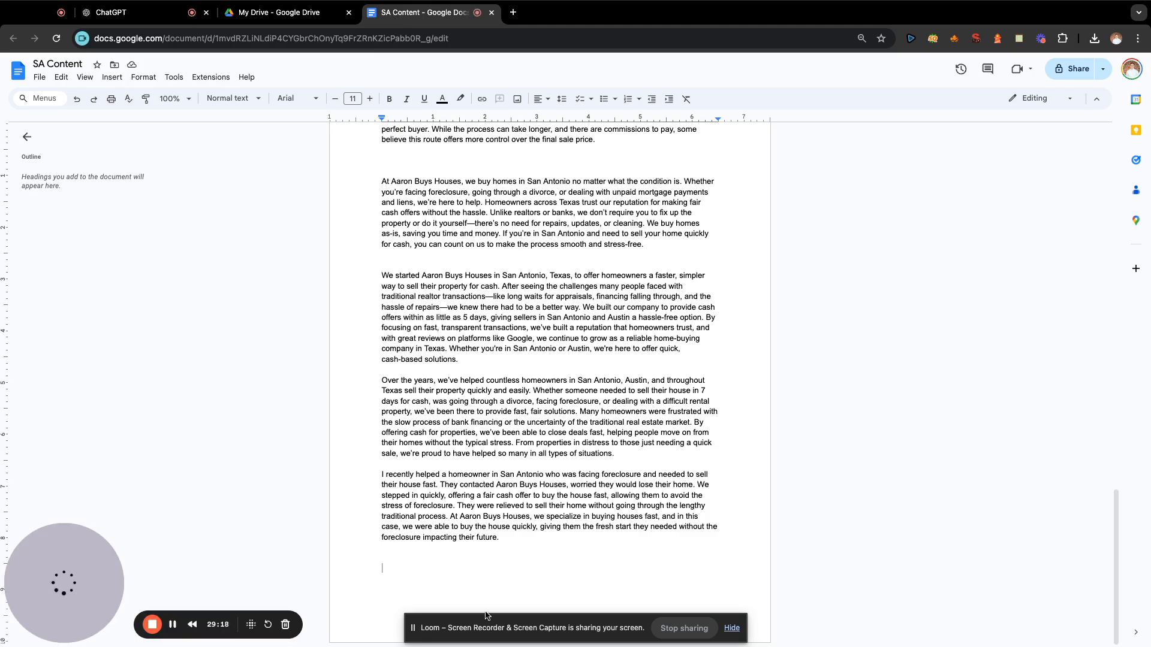
{"action": "key", "text": "super+v"}
Delete the phrase naming two individual clients after "great reviews from clients" in the problem-property paragraph.
{"action": "scroll", "coordinate": [539, 437], "scroll_direction": "up", "scroll_amount": 5}
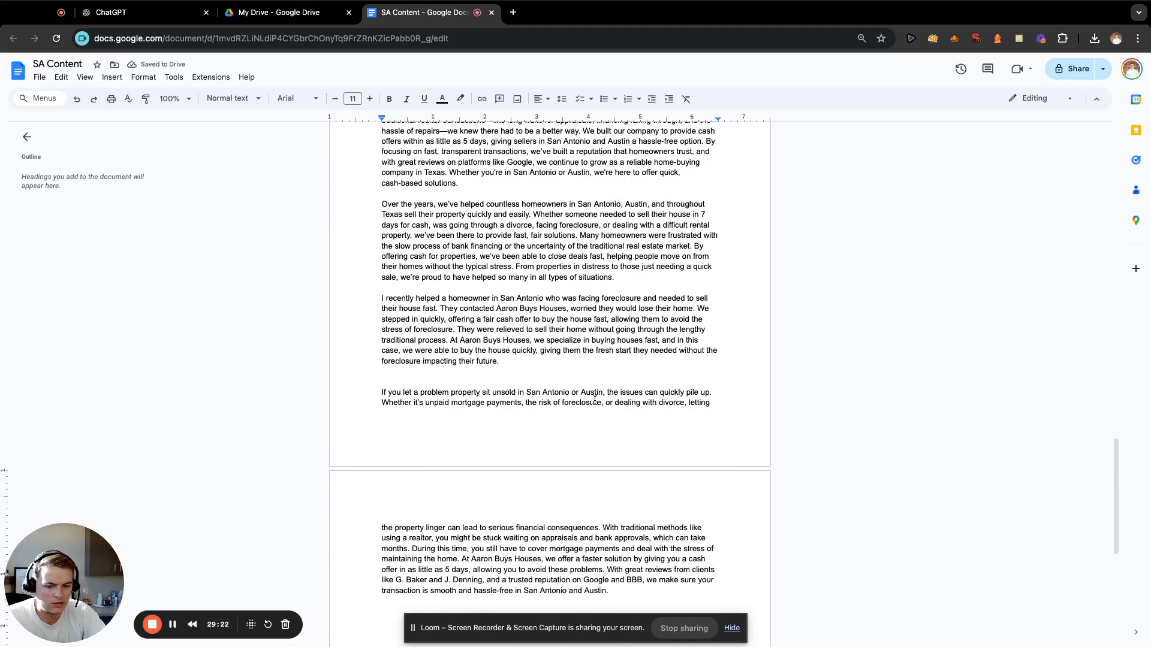
{"action": "scroll", "coordinate": [647, 384], "scroll_direction": "down", "scroll_amount": 2}
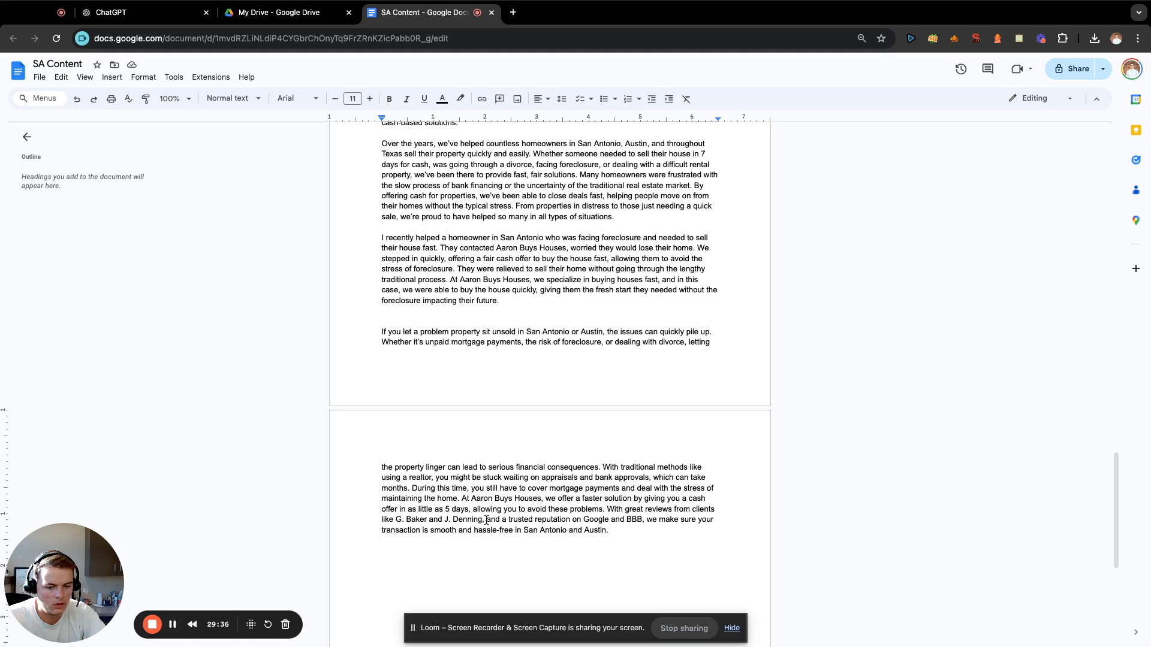
{"action": "left_click_drag", "start_coordinate": [486, 520], "coordinate": [368, 522]}
{"action": "key", "text": "BackSpace"}
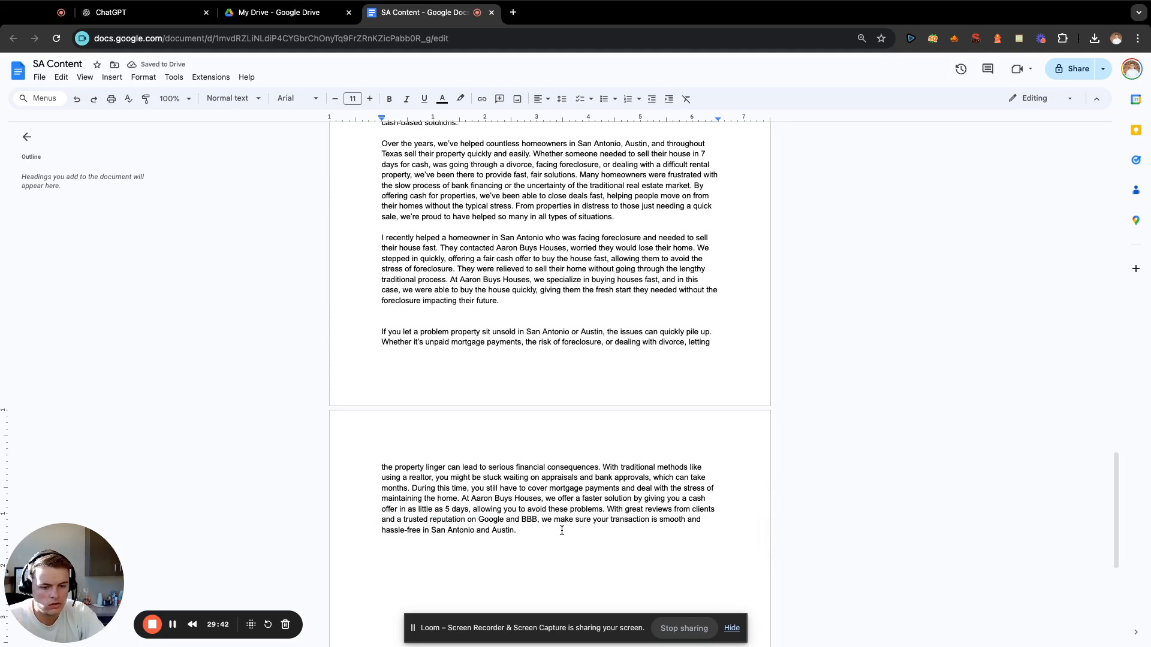
Add blank lines below the problem-property paragraph at the end of the document.
{"action": "left_click_drag", "start_coordinate": [556, 534], "coordinate": [628, 530]}
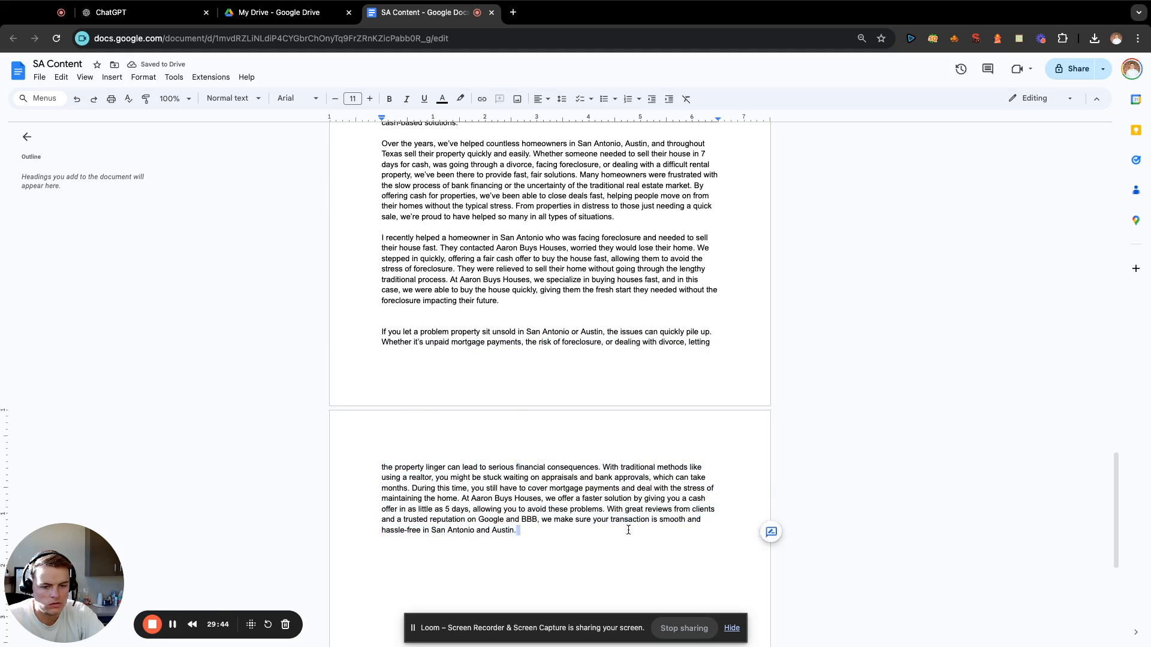
{"action": "key", "text": "Return"}
{"action": "key", "text": "Return"}
{"action": "key", "text": "Return"}
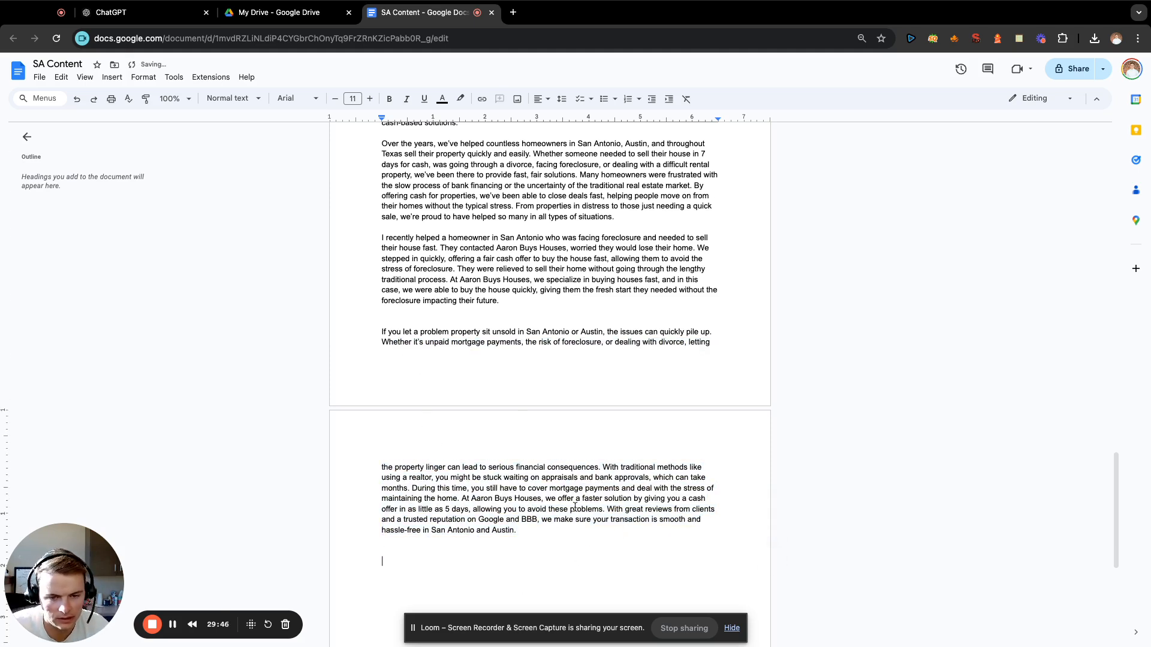
{"action": "scroll", "coordinate": [575, 506], "scroll_direction": "up", "scroll_amount": 1}
{"action": "scroll", "coordinate": [516, 405], "scroll_direction": "down", "scroll_amount": 3}
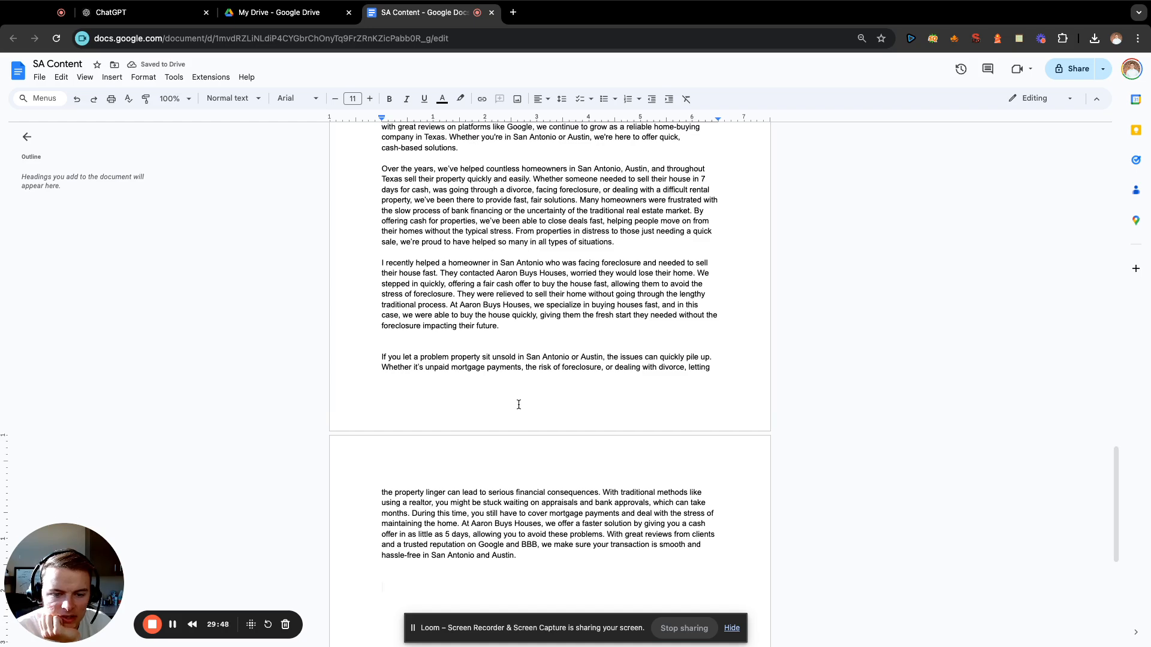
Switch to ChatGPT and draft the prompt "write me a paragraph about why you should choose us to buy your property and make your life easier:".
{"action": "left_click", "coordinate": [168, 16]}
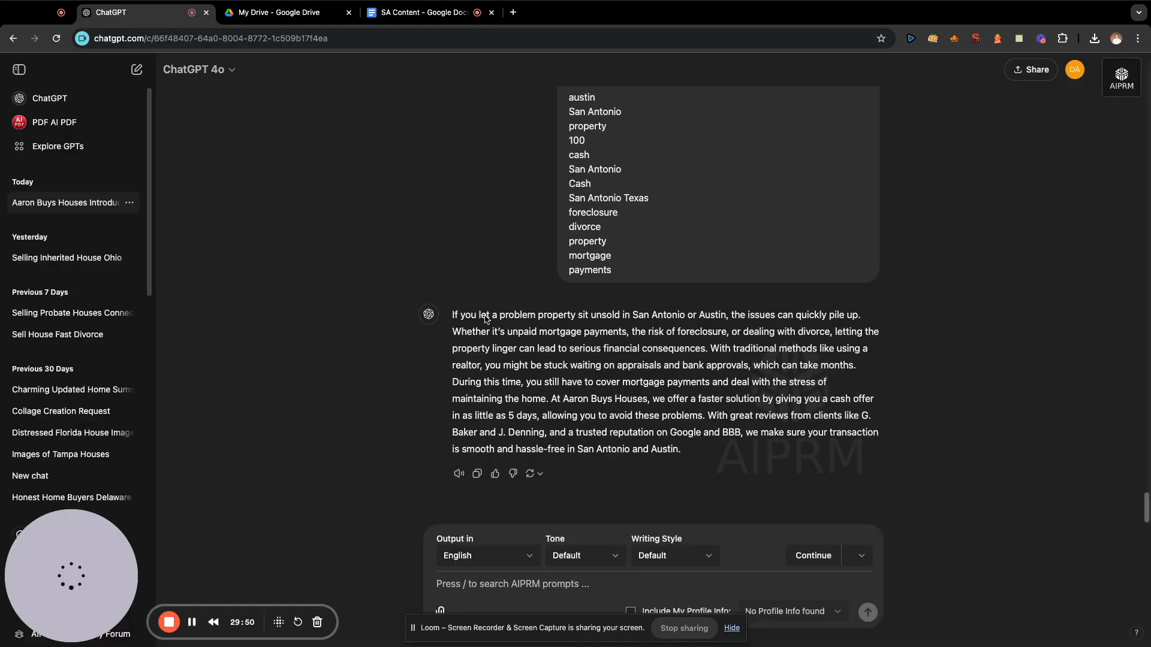
{"action": "left_click", "coordinate": [538, 587]}
{"action": "type", "text": "wriet me"}
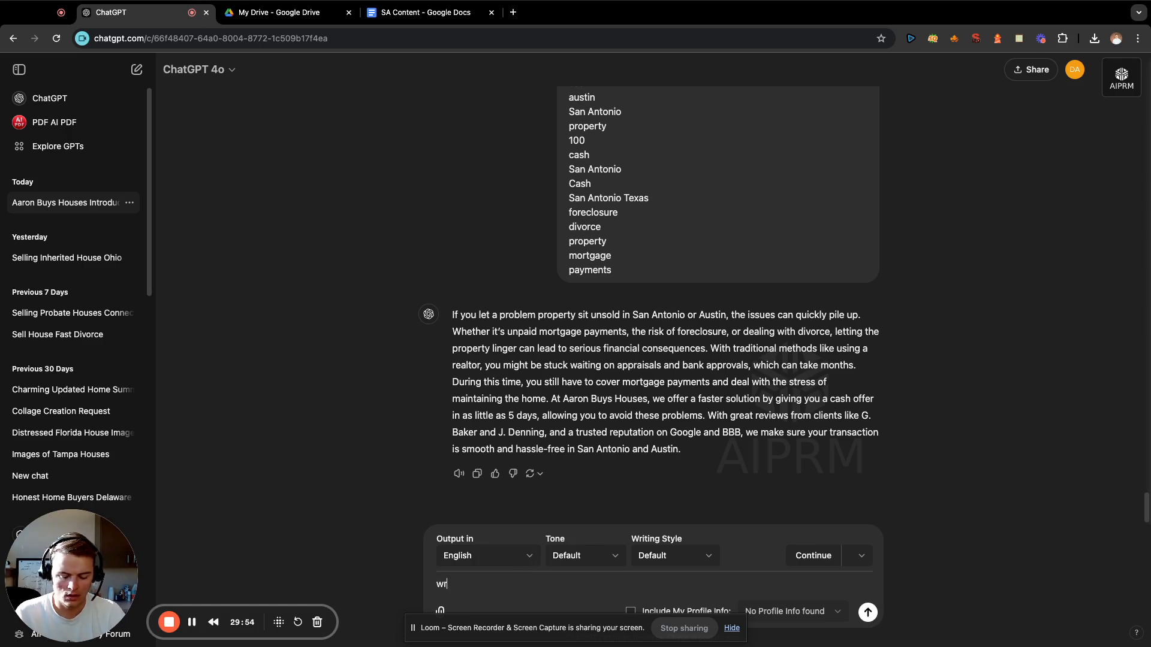
{"action": "key", "text": "BackSpace"}
{"action": "key", "text": "BackSpace"}
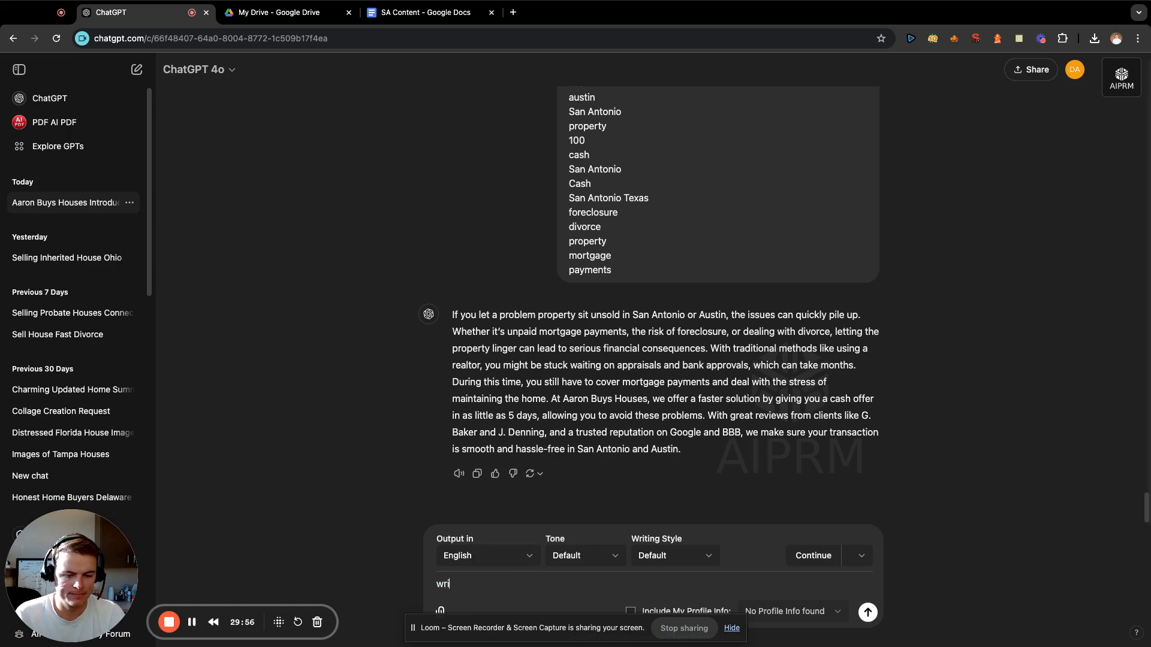
{"action": "type", "text": "te me a paragraph about"}
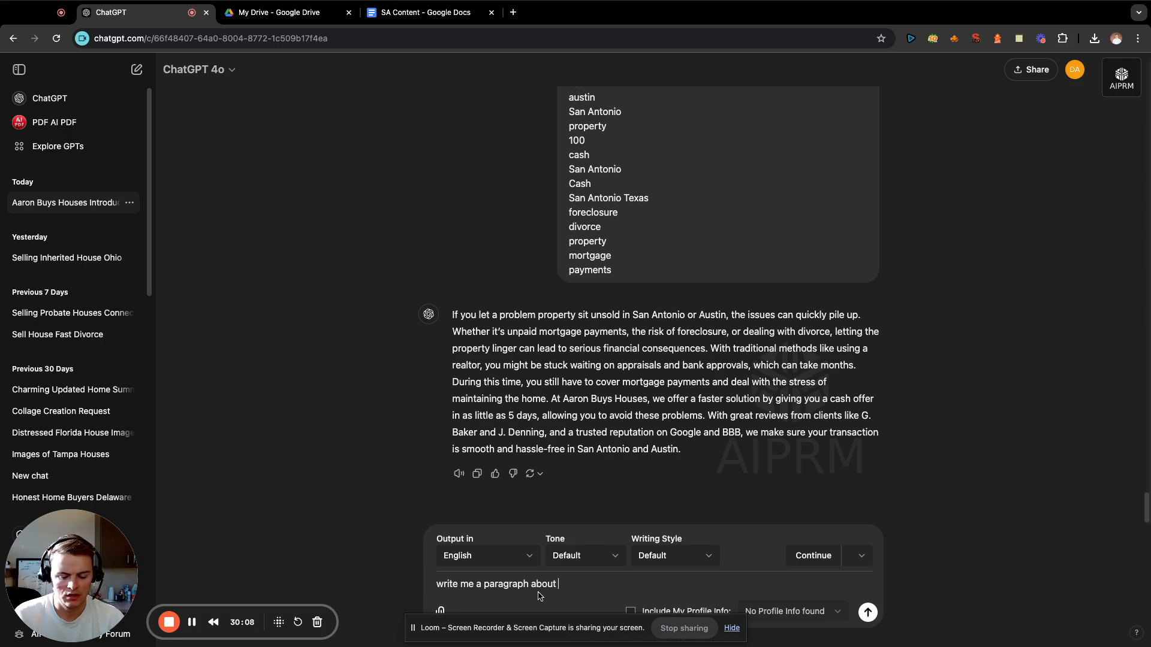
{"action": "type", "text": "why you shou"}
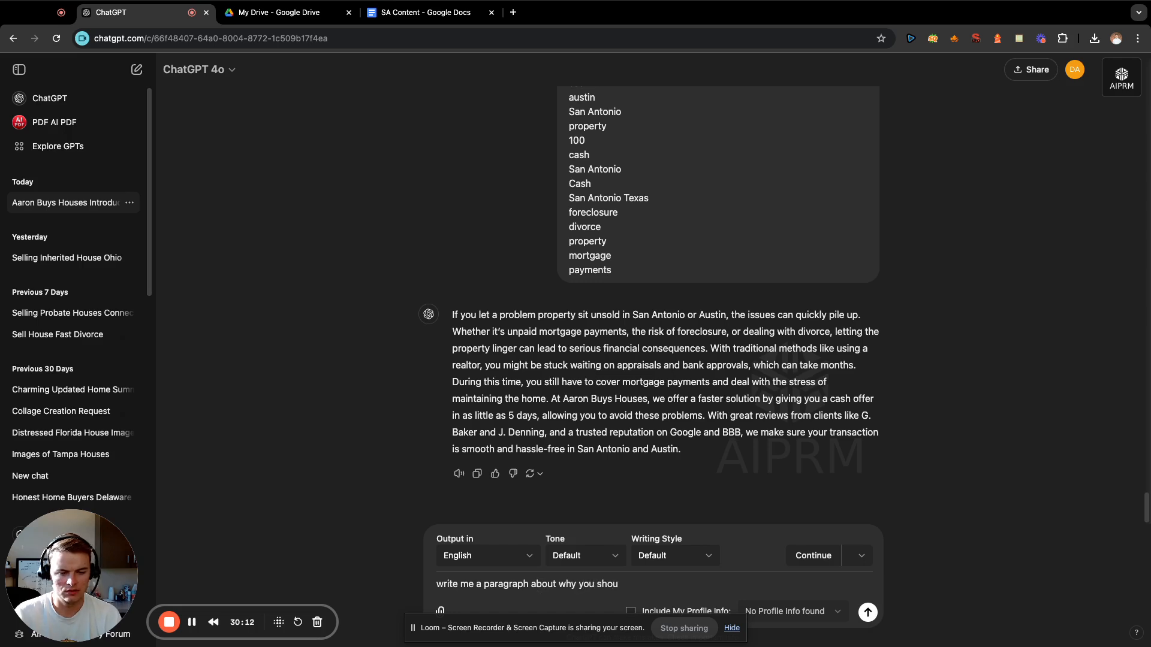
{"action": "type", "text": "ld choose"}
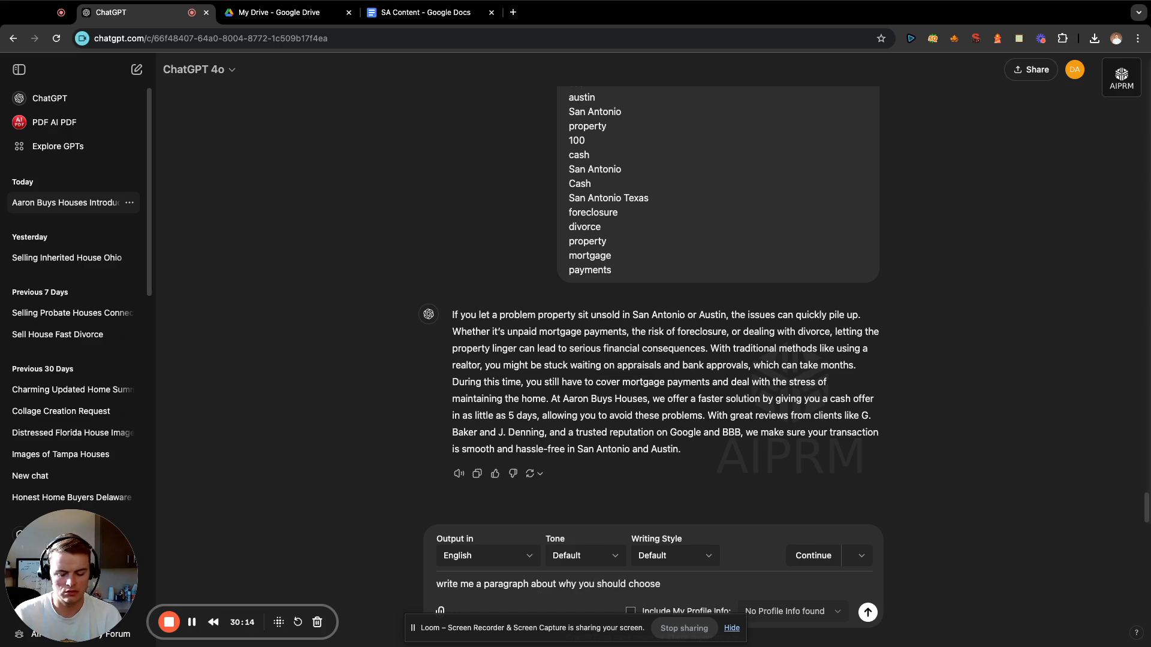
{"action": "type", "text": " Aaron Buys"}
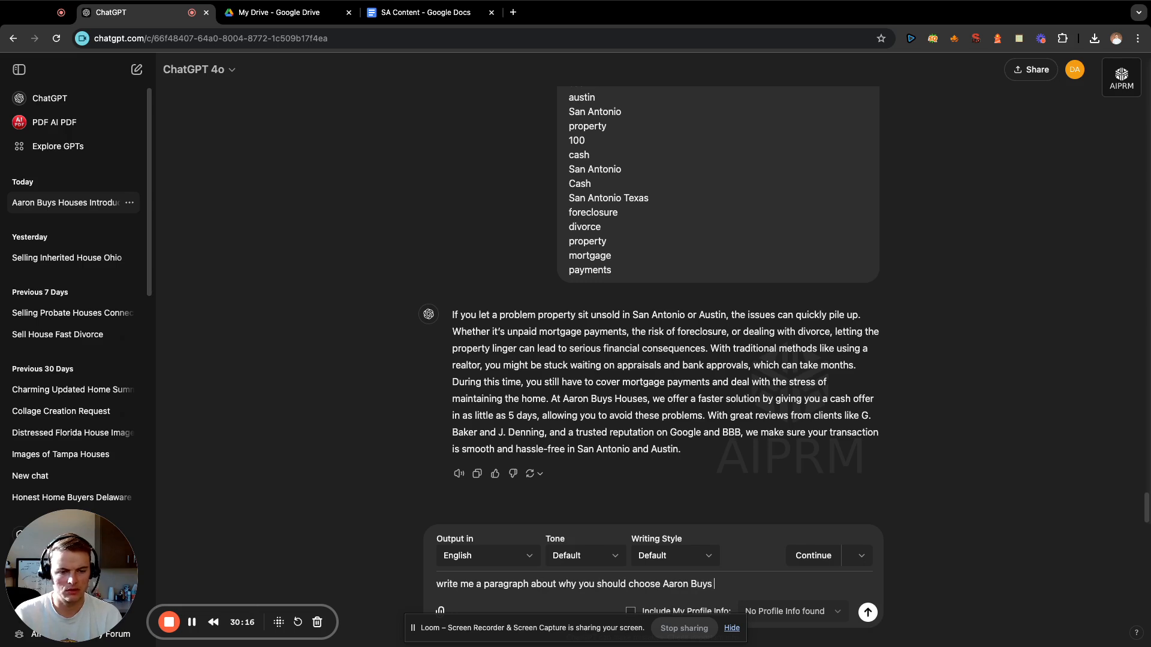
{"action": "key", "text": "BackSpace"}
{"action": "key", "text": "BackSpace"}
{"action": "key", "text": "BackSpace"}
{"action": "key", "text": "BackSpace"}
{"action": "key", "text": "BackSpace"}
{"action": "key", "text": "BackSpace"}
{"action": "key", "text": "BackSpace"}
{"action": "key", "text": "BackSpace"}
{"action": "key", "text": "BackSpace"}
{"action": "key", "text": "BackSpace"}
{"action": "key", "text": "BackSpace"}
{"action": "type", "text": "us"}
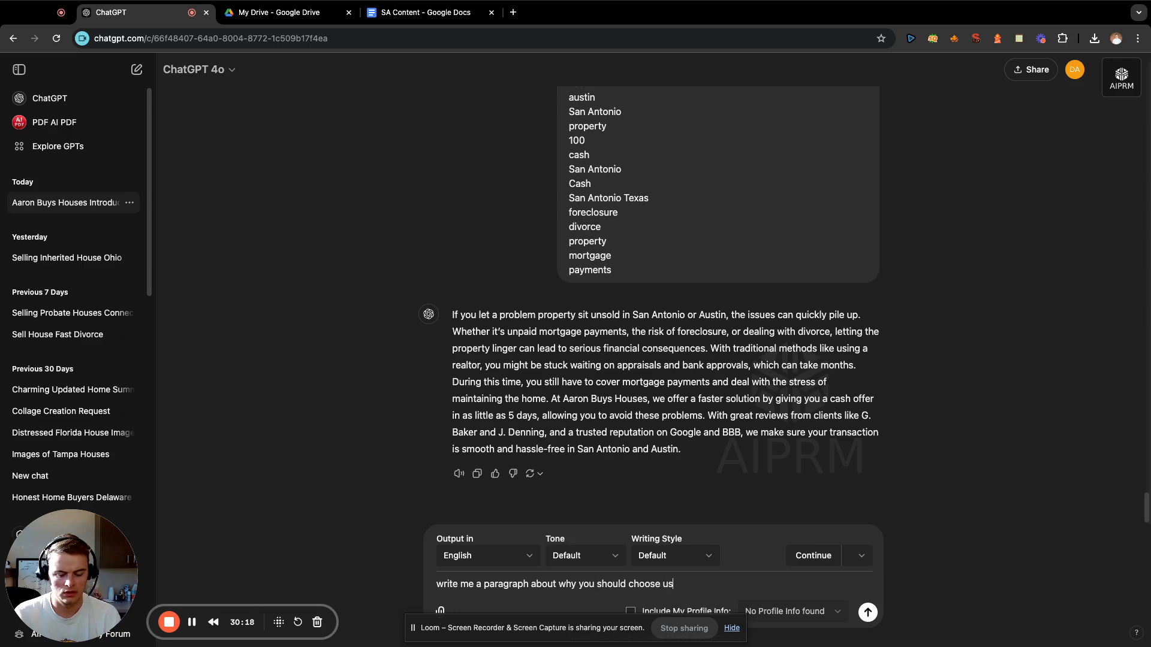
{"action": "type", "text": " to buy your"}
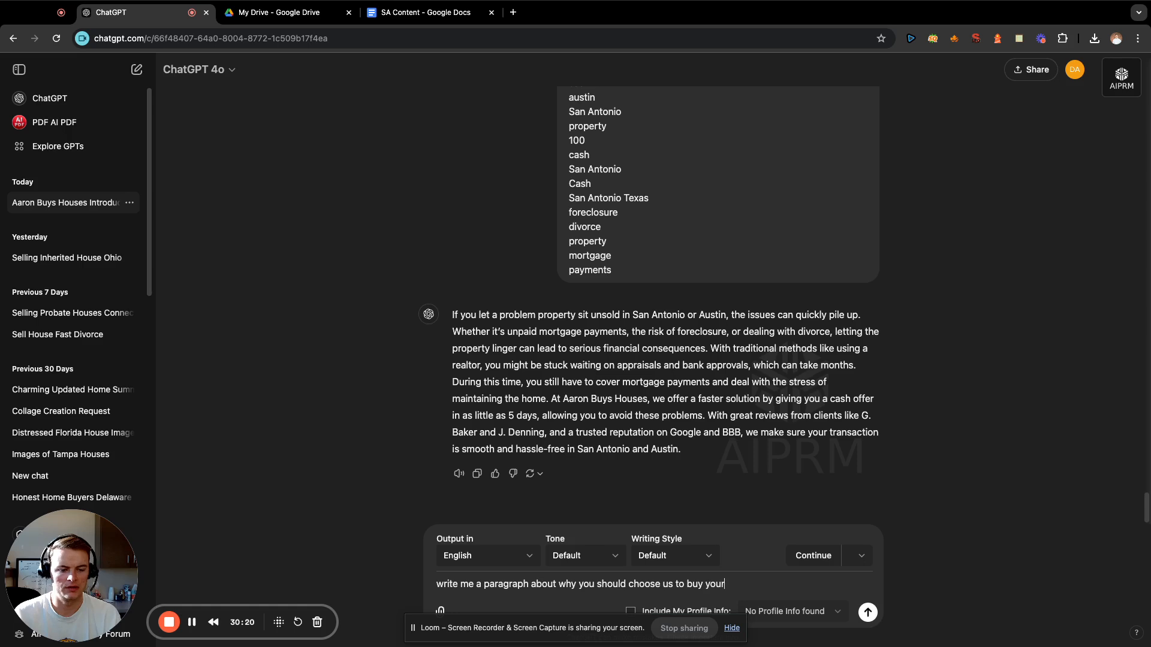
{"action": "type", "text": " property and ma"}
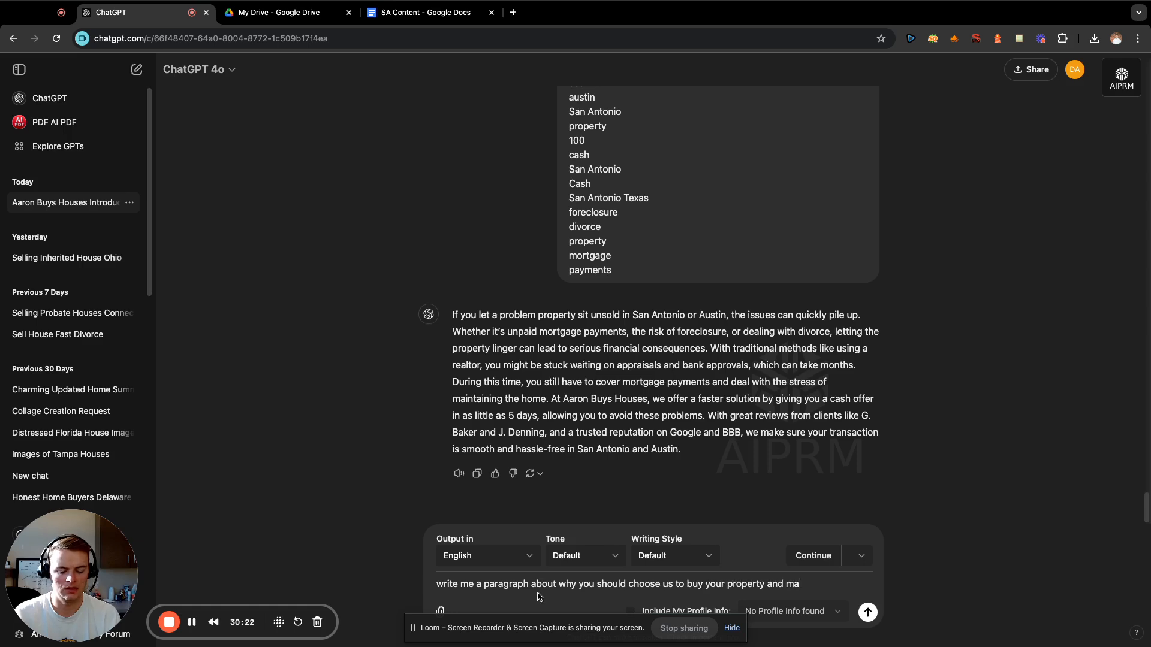
{"action": "type", "text": "ke your life easier:"}
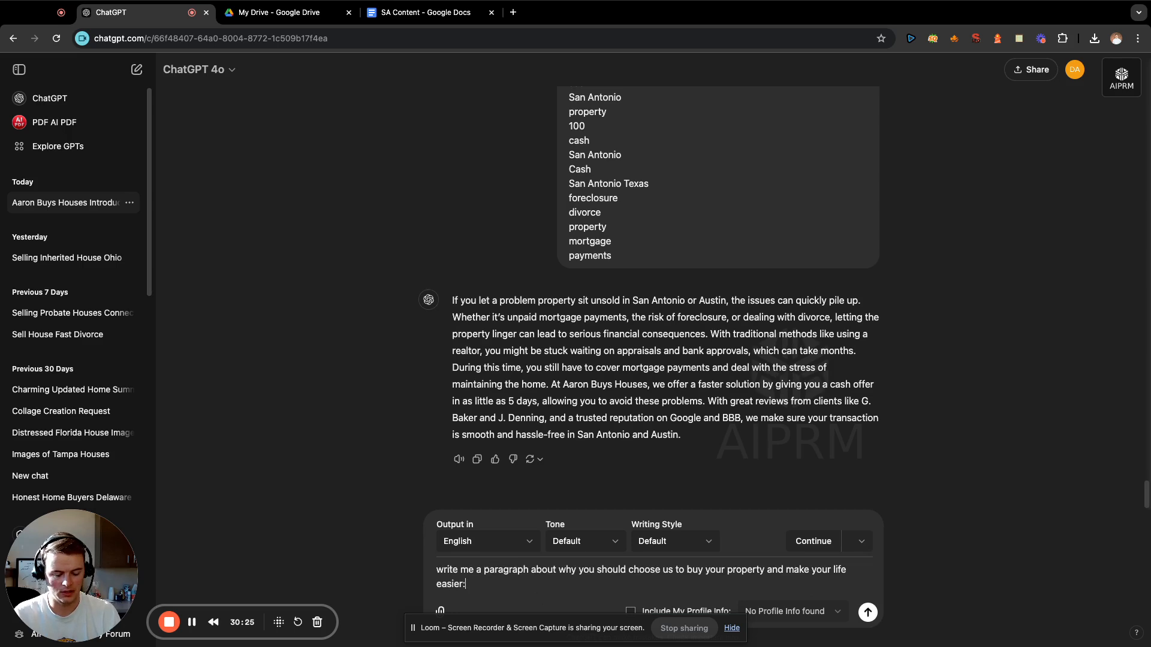
{"action": "key", "text": "shift+Return"}
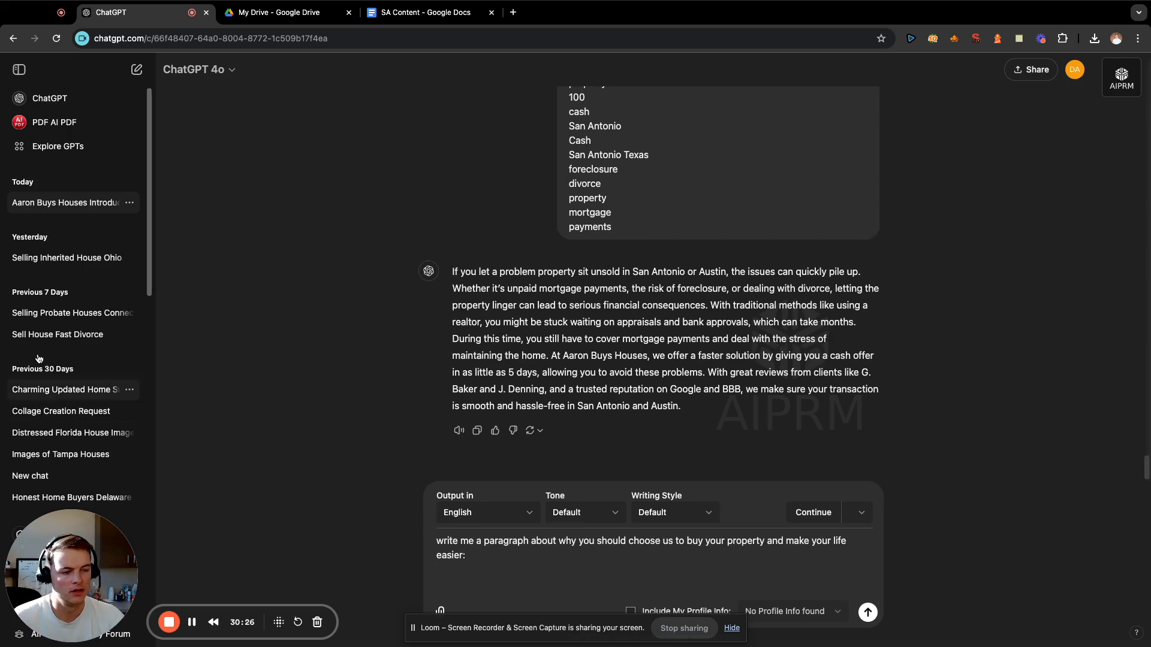
Copy the block of entities ending with "Advance" from the "Entities San An" note into the drafted prompt and send it.
{"action": "left_click", "coordinate": [1018, 38]}
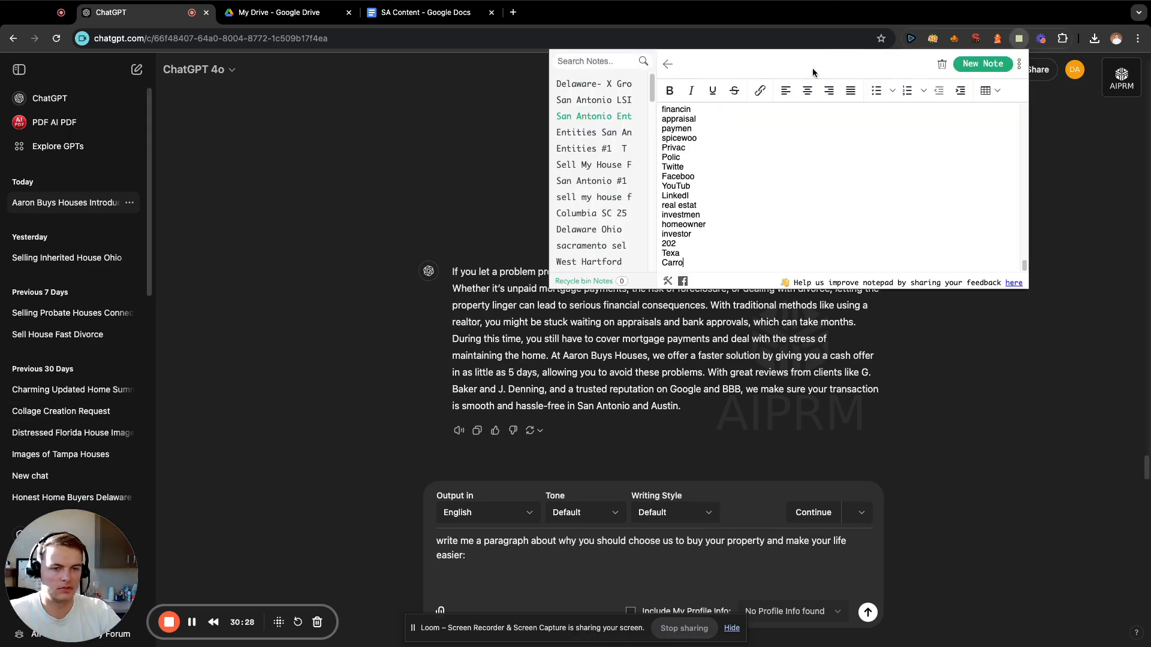
{"action": "scroll", "coordinate": [798, 171], "scroll_direction": "up", "scroll_amount": 10}
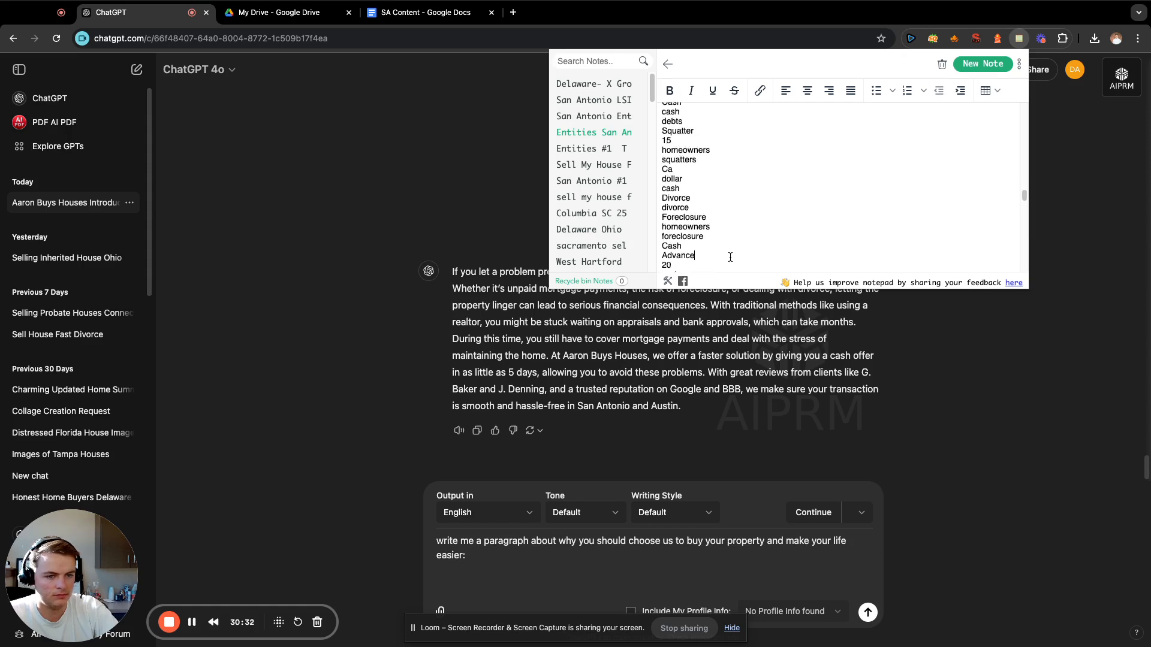
{"action": "left_click_drag", "start_coordinate": [730, 257], "coordinate": [658, 119]}
{"action": "key", "text": "super+c"}
{"action": "left_click", "coordinate": [652, 570]}
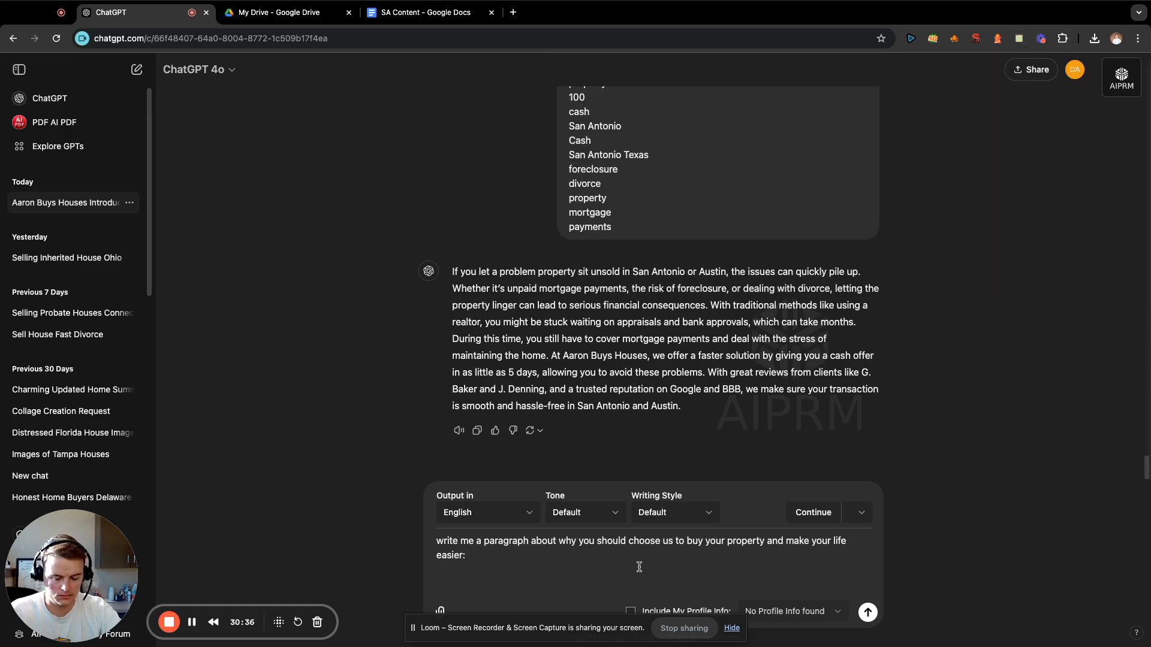
{"action": "key", "text": "super+v"}
{"action": "key", "text": "Return"}
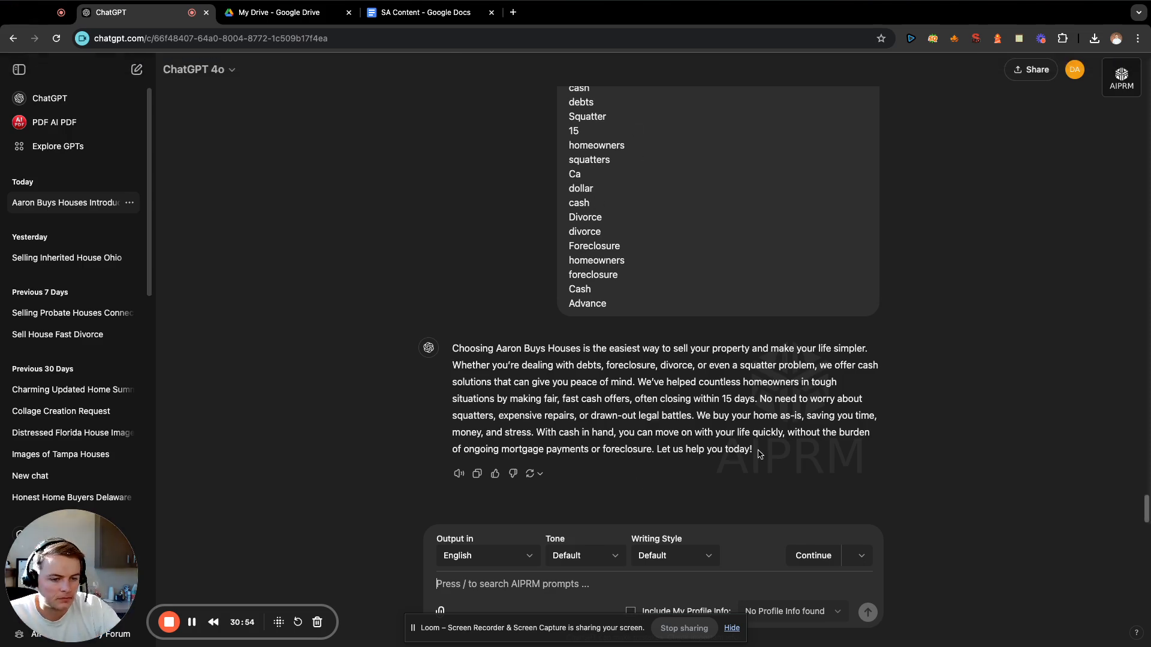
Copy the generated paragraph beginning "Choosing Aaron Buys Houses" to the end of the SA Content document and add blank lines below it.
{"action": "left_click_drag", "start_coordinate": [759, 453], "coordinate": [451, 347]}
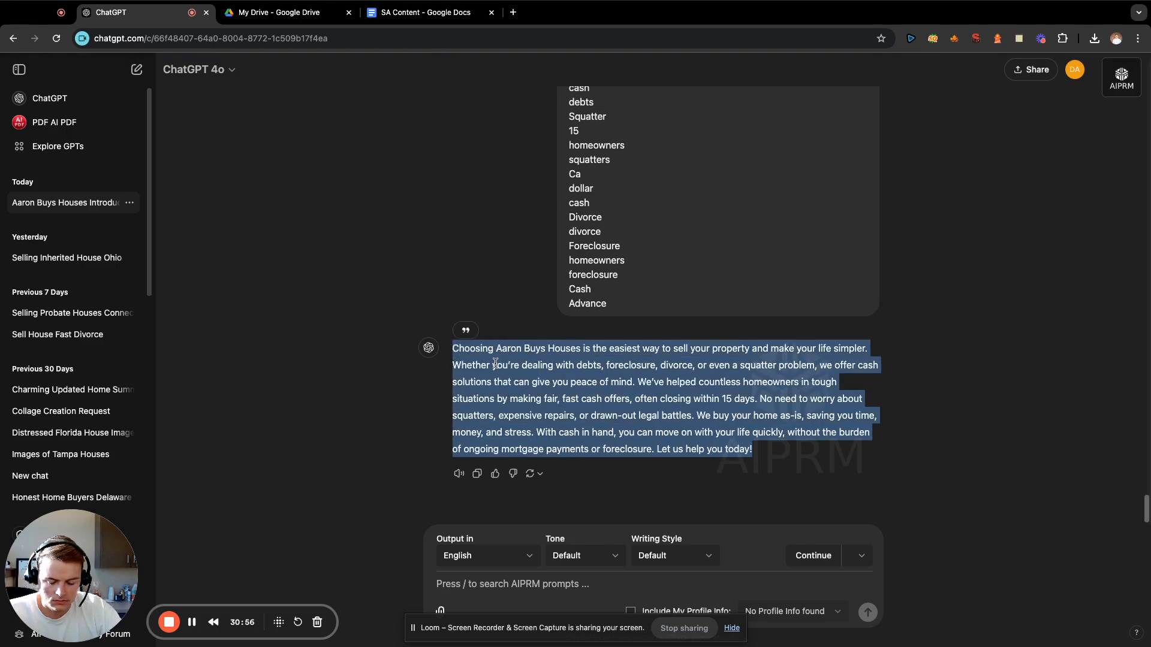
{"action": "left_click", "coordinate": [593, 394]}
{"action": "left_click", "coordinate": [388, 29]}
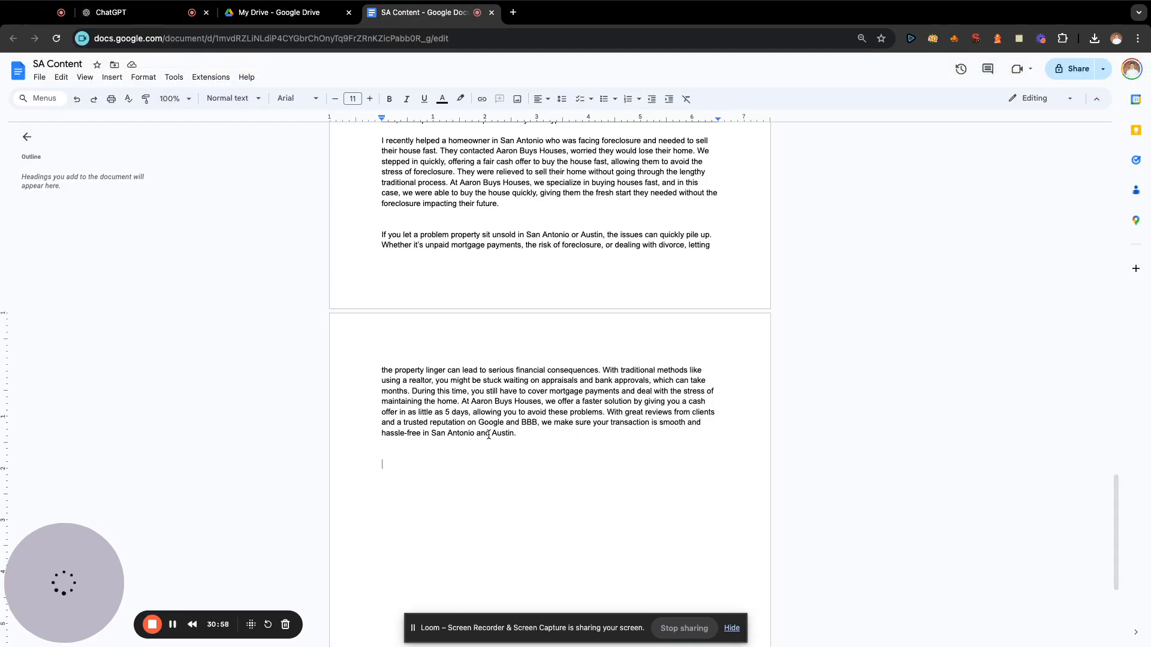
{"action": "key", "text": "super+v"}
{"action": "key", "text": "Return"}
{"action": "key", "text": "Return"}
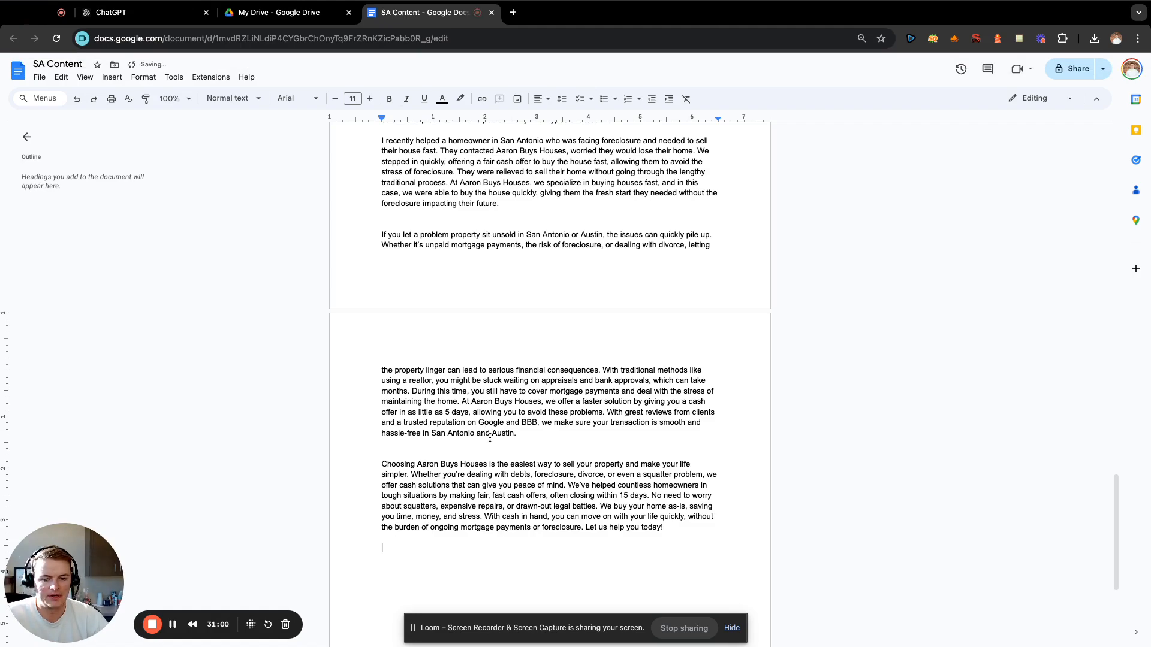
Review the paragraphs already collected in the SA Content document to see which topics are covered.
{"action": "scroll", "coordinate": [538, 434], "scroll_direction": "up", "scroll_amount": 3}
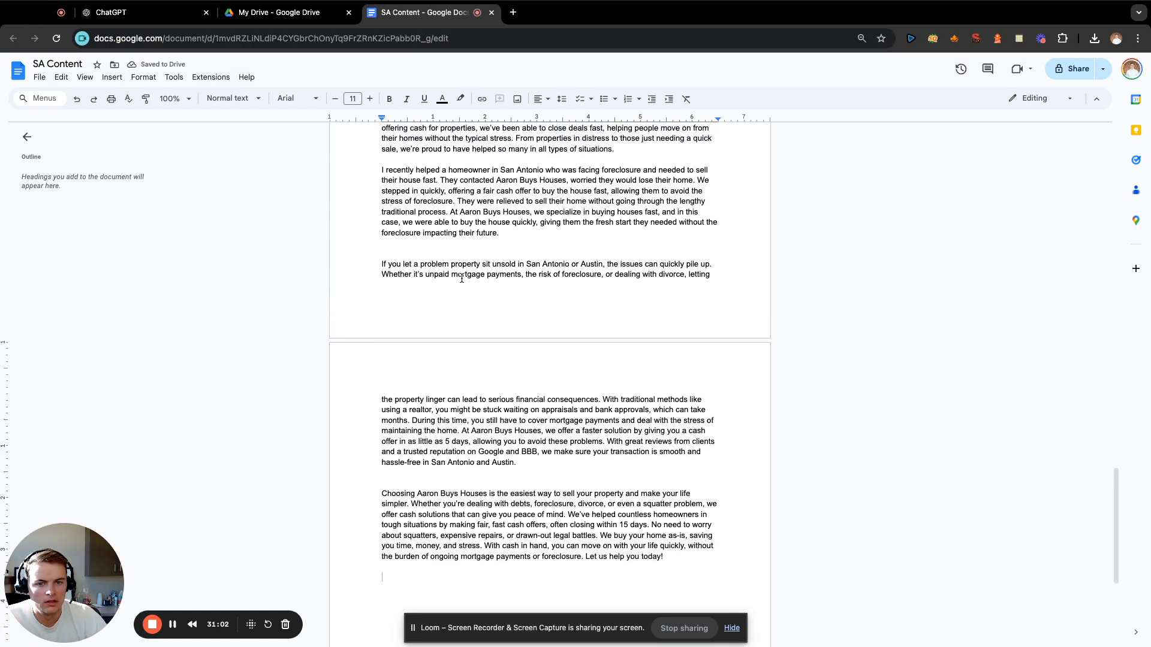
{"action": "scroll", "coordinate": [451, 239], "scroll_direction": "up", "scroll_amount": 10}
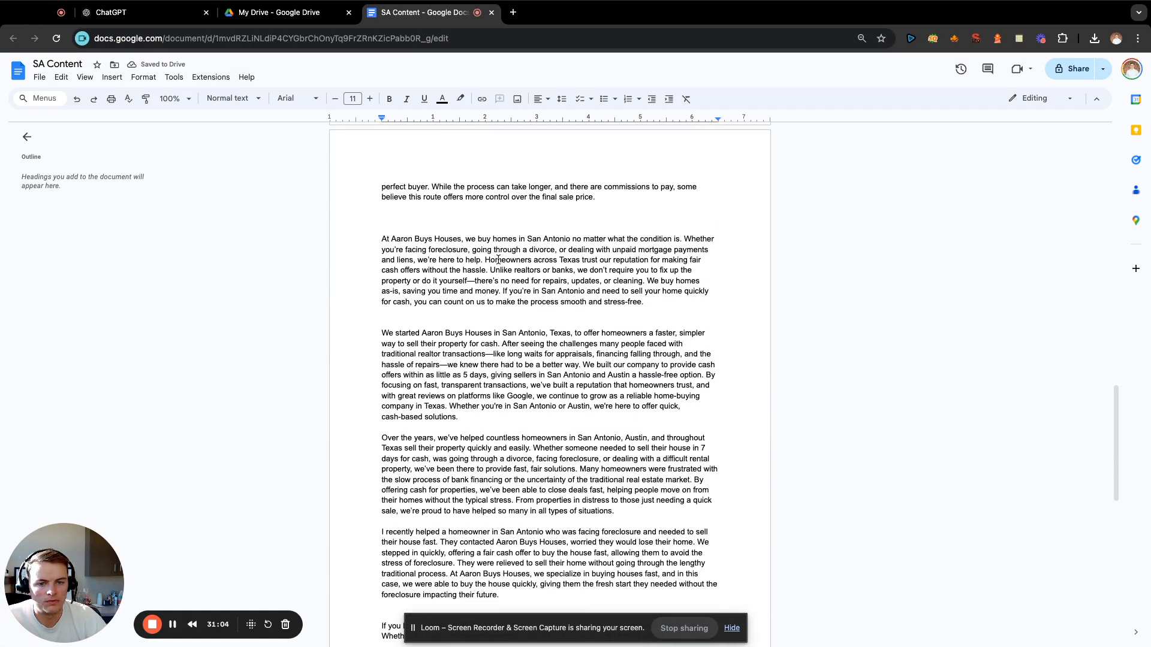
{"action": "scroll", "coordinate": [498, 260], "scroll_direction": "up", "scroll_amount": 6}
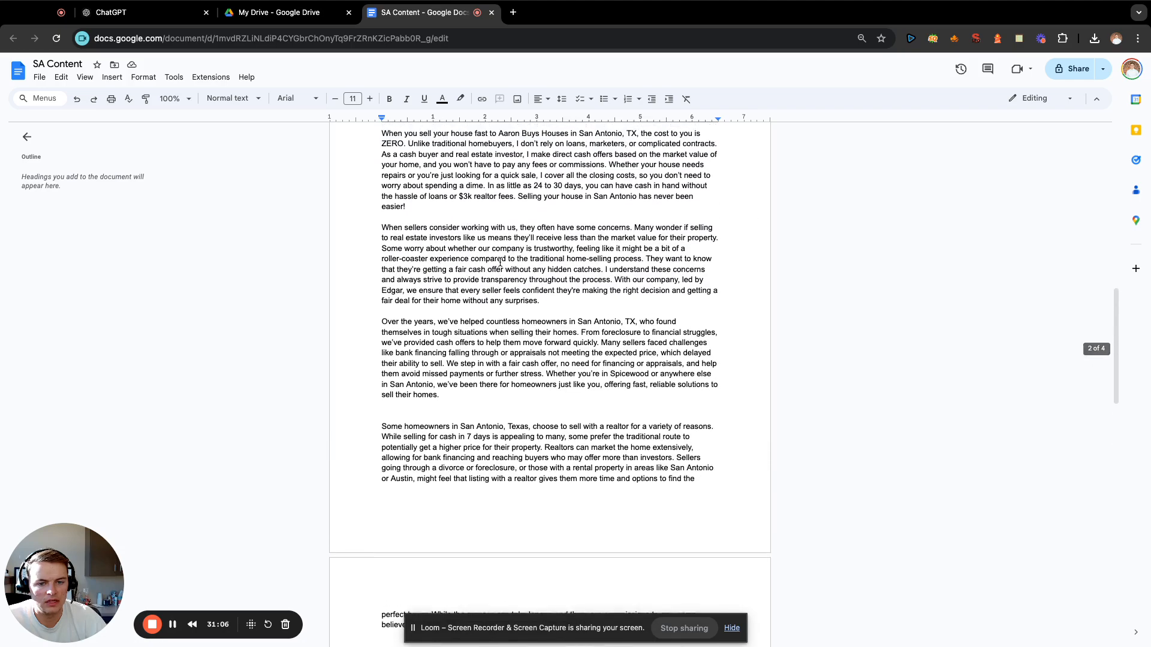
{"action": "scroll", "coordinate": [500, 262], "scroll_direction": "up", "scroll_amount": 5}
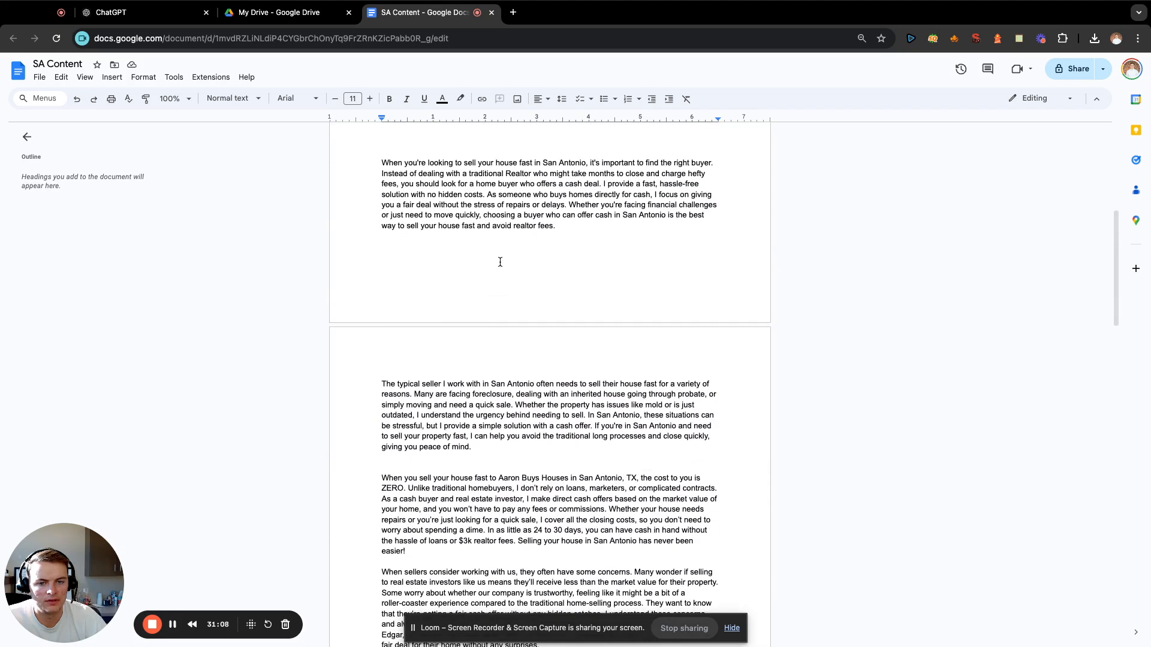
{"action": "scroll", "coordinate": [617, 333], "scroll_direction": "down", "scroll_amount": 20}
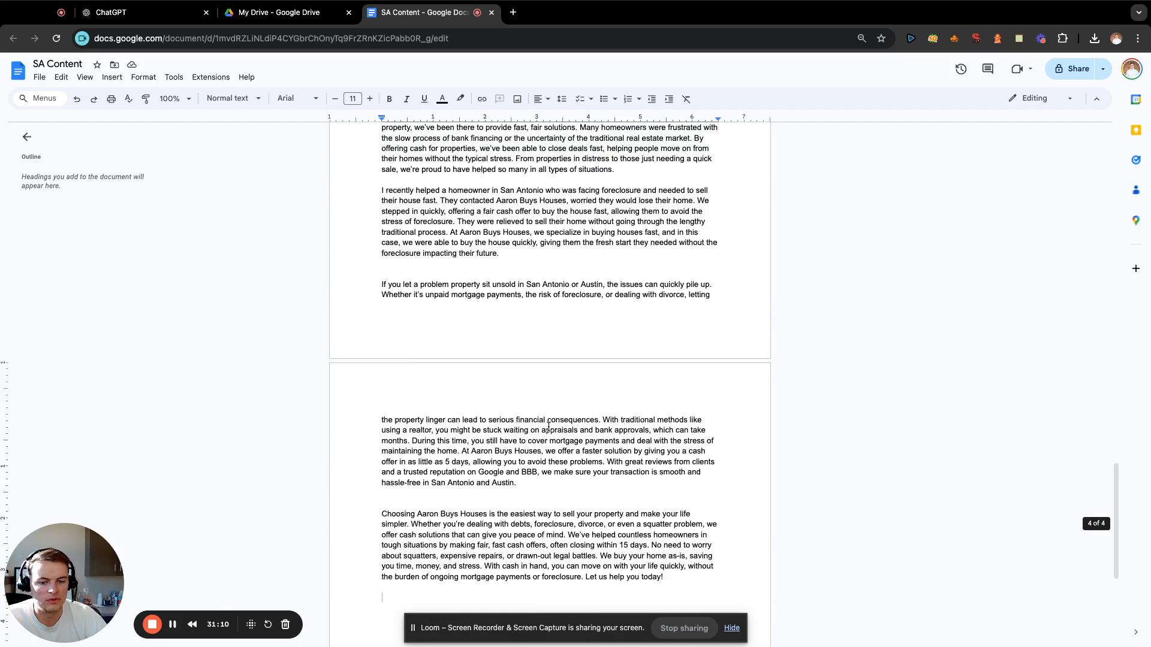
{"action": "left_click", "coordinate": [157, 8]}
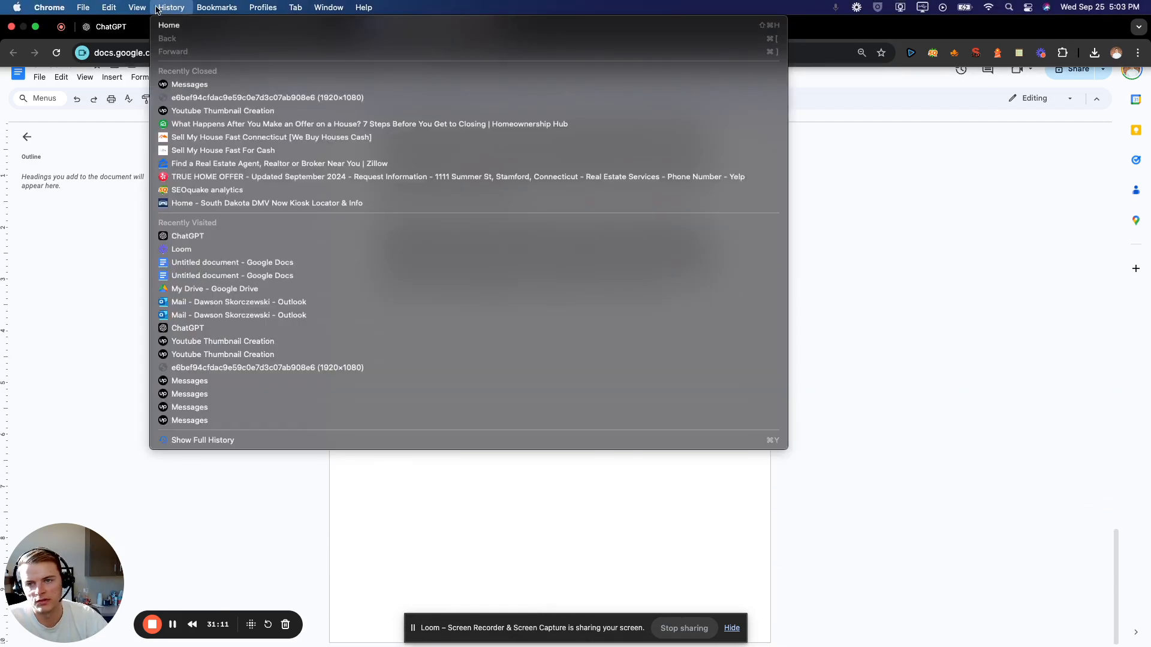
{"action": "left_click", "coordinate": [97, 266]}
Switch to ChatGPT and draft the prompt "write me a paragraph about the different types of cash home buyers and San Antonio and how we're better:".
{"action": "left_click", "coordinate": [109, 13]}
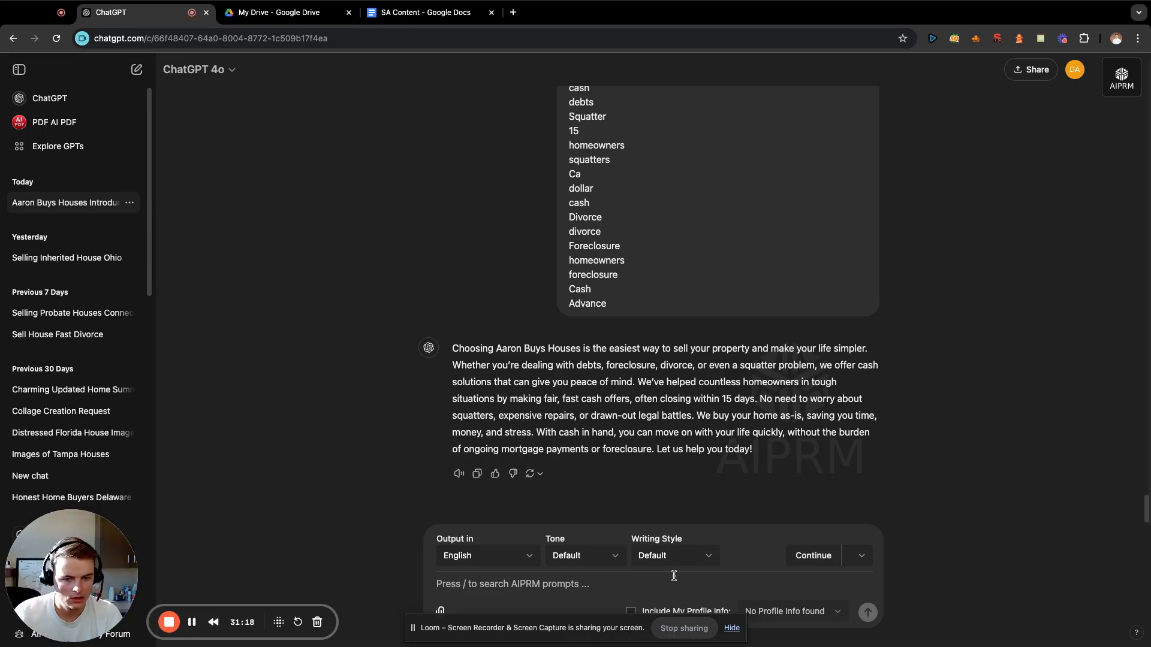
{"action": "type", "text": "write me a p"}
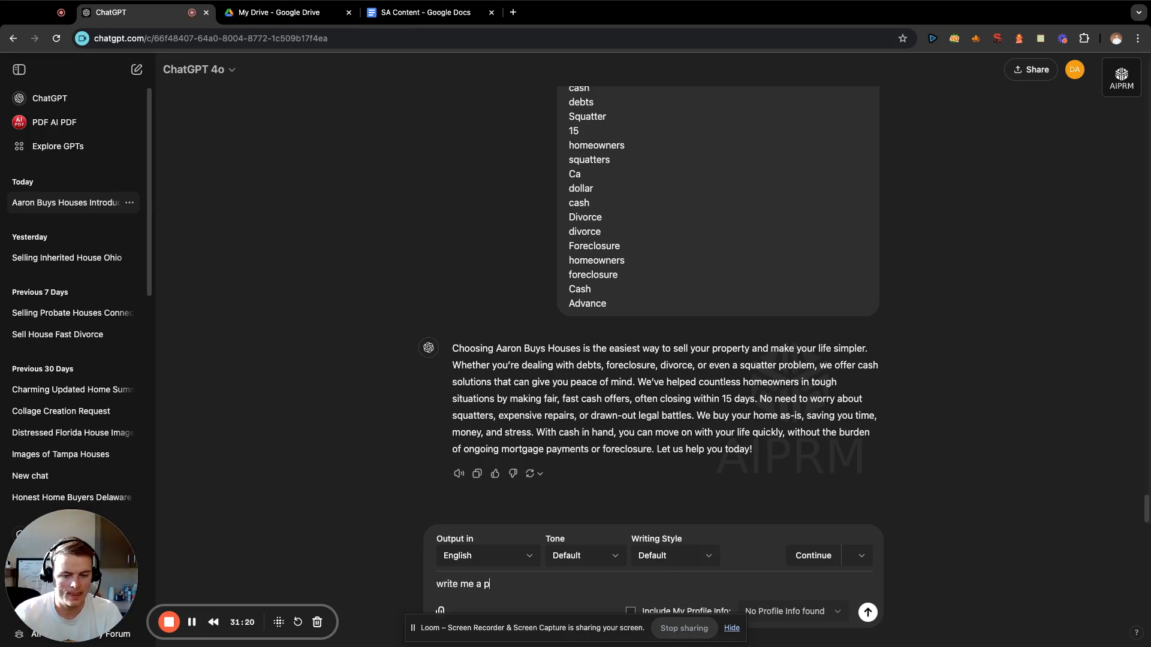
{"action": "type", "text": "aragraph about "}
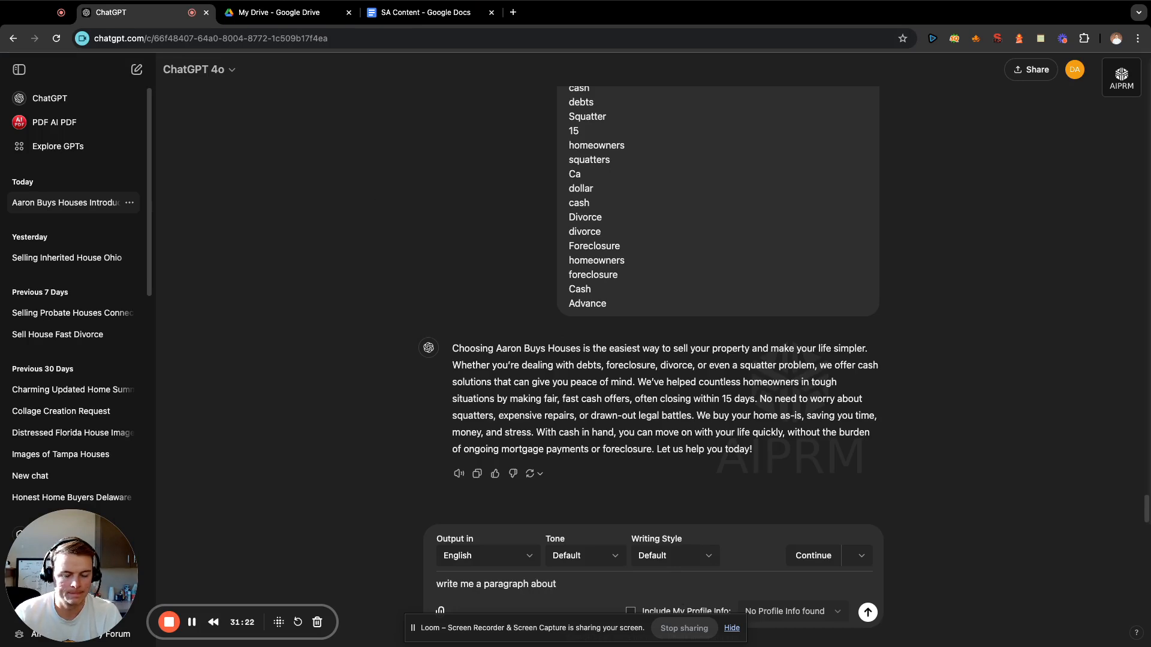
{"action": "type", "text": "the difere"}
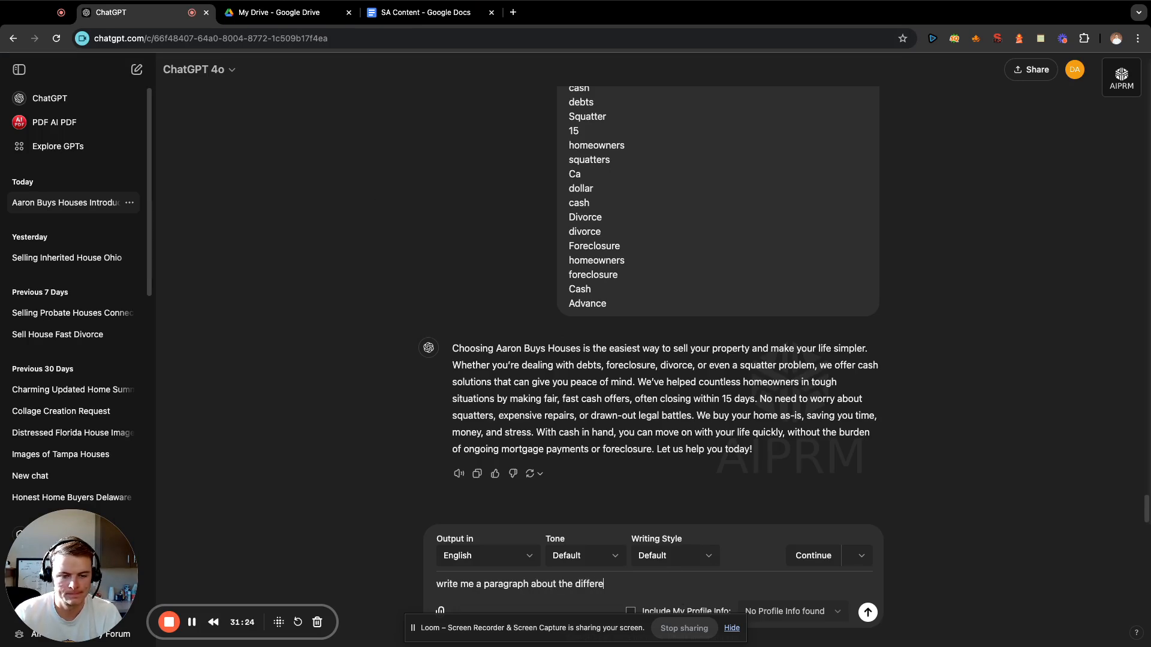
{"action": "type", "text": "nt types o"}
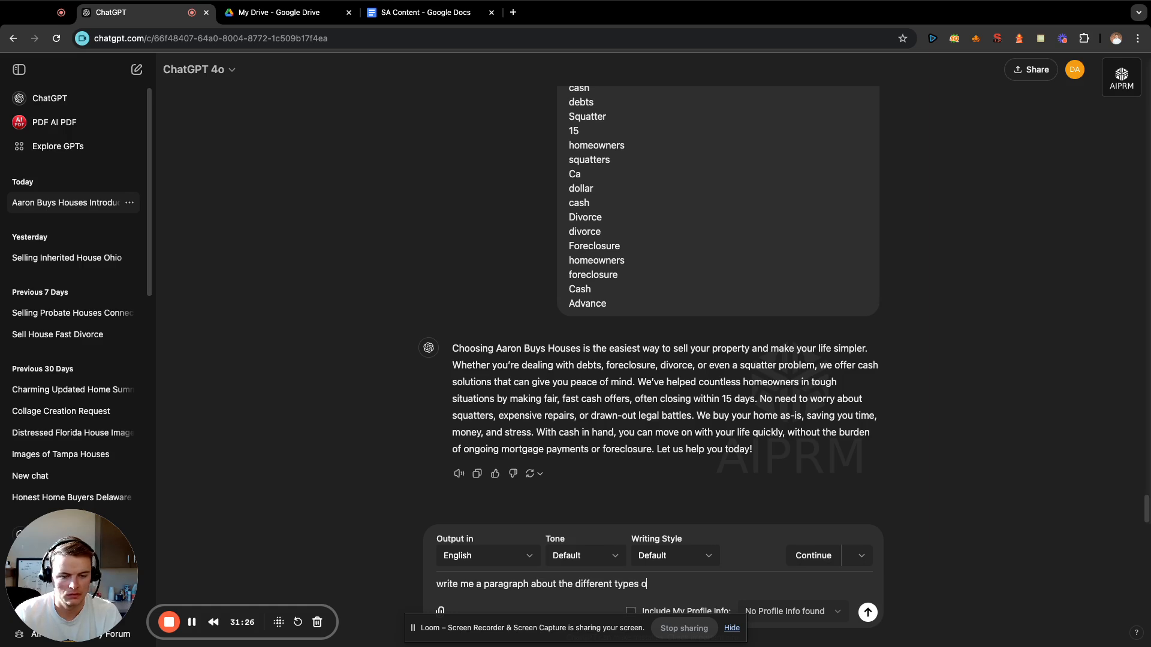
{"action": "type", "text": "f cash home buyers "}
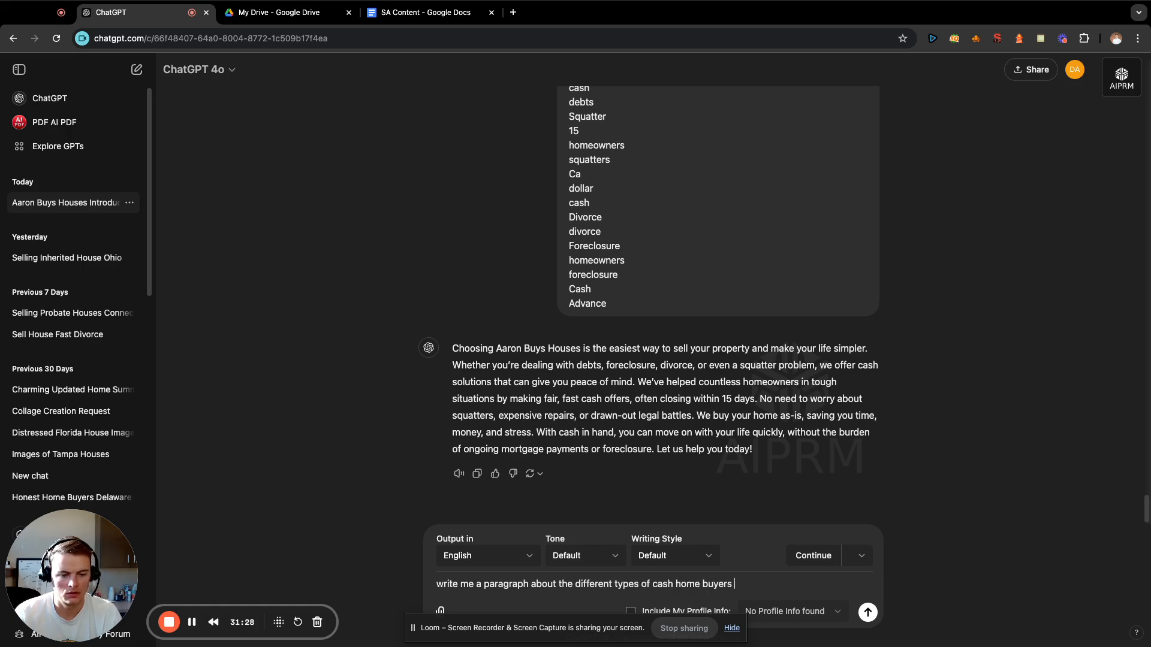
{"action": "type", "text": "and San Antoni"}
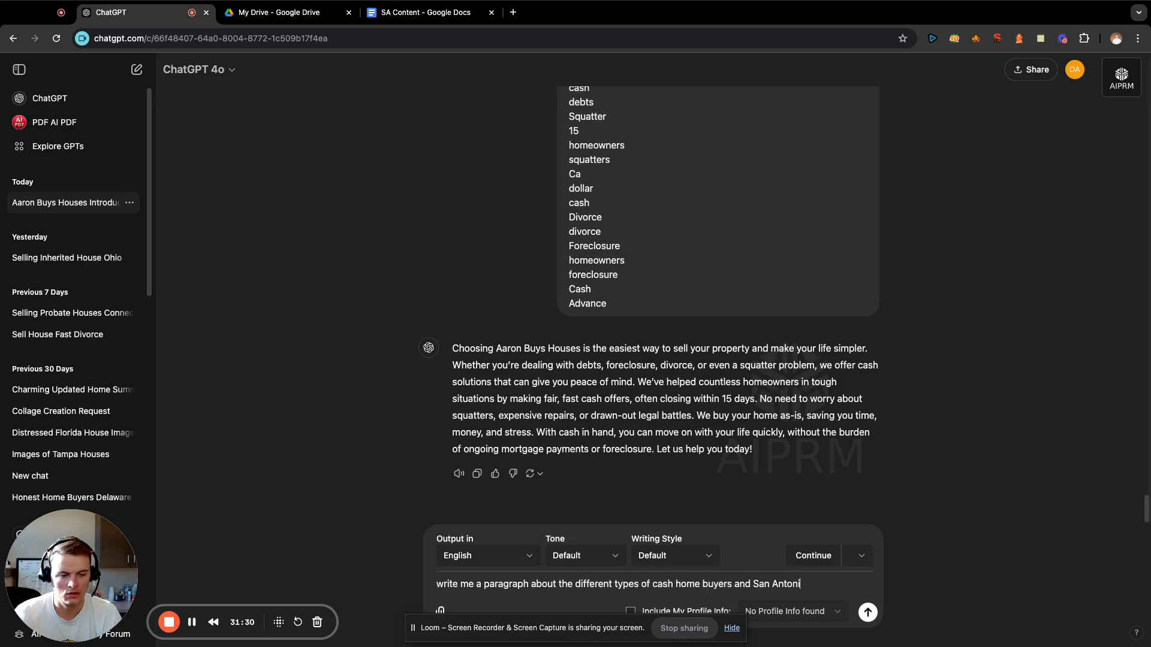
{"action": "type", "text": "o and how ew"}
{"action": "key", "text": "BackSpace"}
{"action": "key", "text": "BackSpace"}
{"action": "type", "text": "w w"}
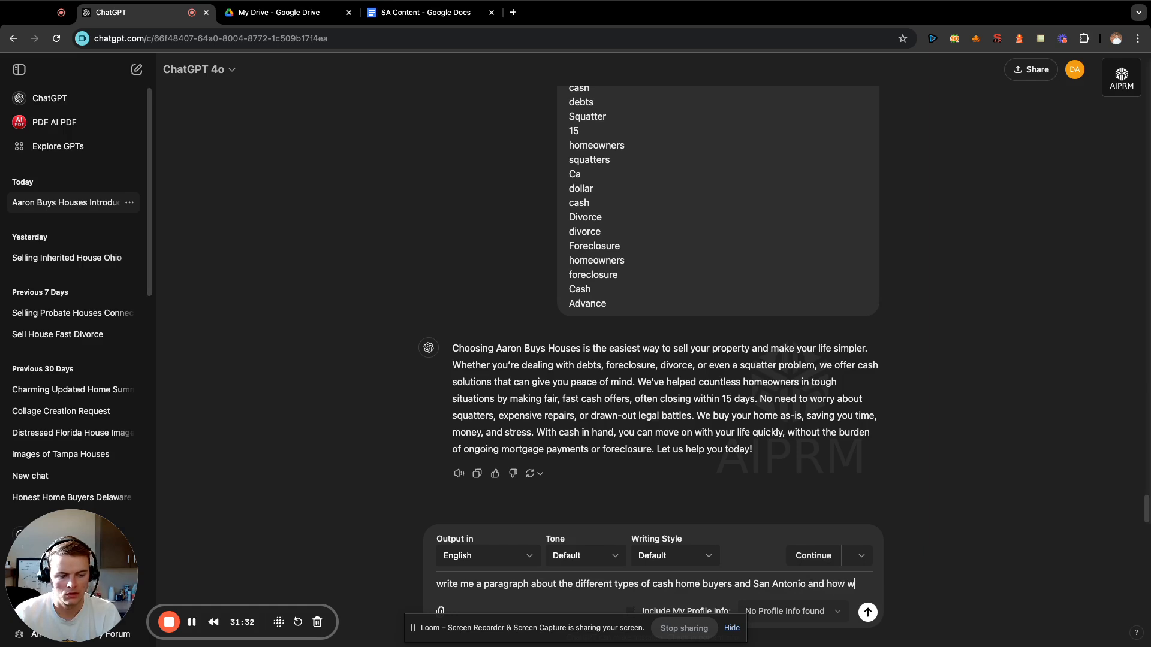
{"action": "type", "text": "e're bet"}
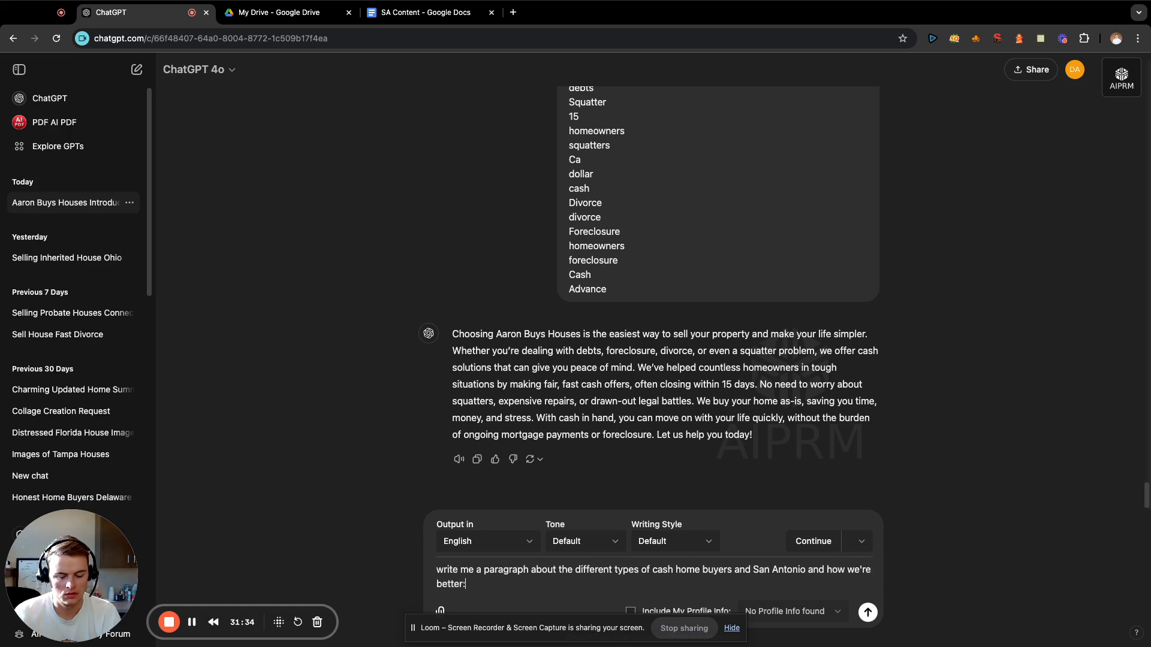
{"action": "type", "text": "ter:"}
{"action": "key", "text": "shift+Return"}
{"action": "key", "text": "shift+Return"}
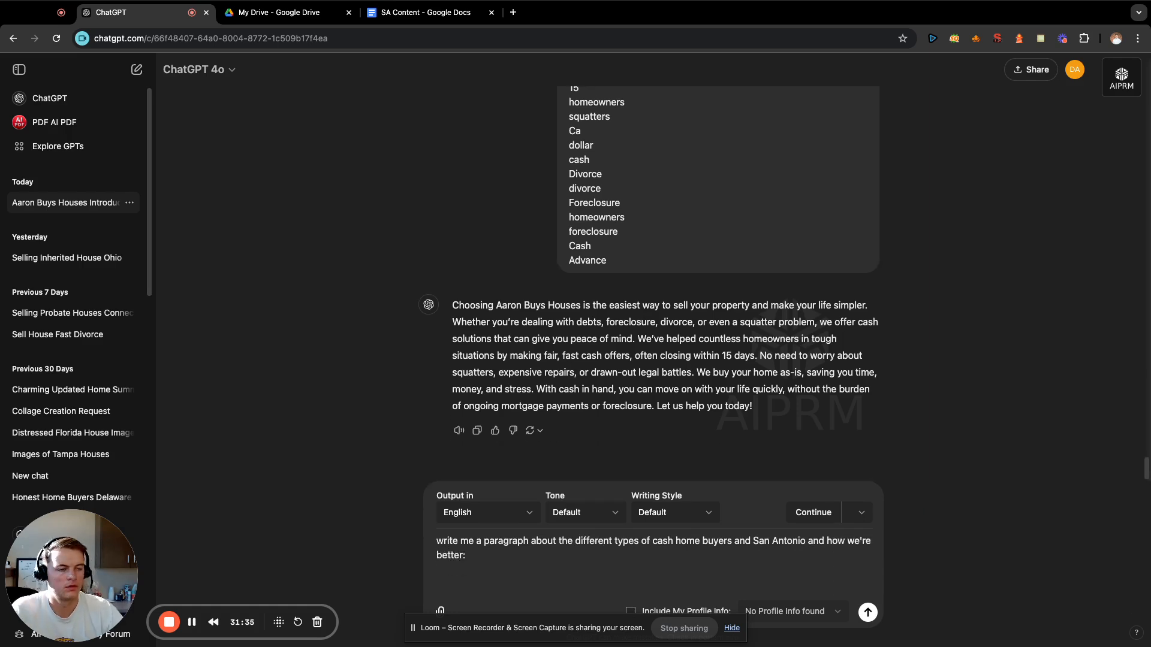
Copy the keywords under "We Buy Houses San Antonio", from Foreclosure to closing costs, from the "Sell My House F" note into the prompt and send it.
{"action": "left_click", "coordinate": [1040, 37]}
{"action": "left_click", "coordinate": [605, 149]}
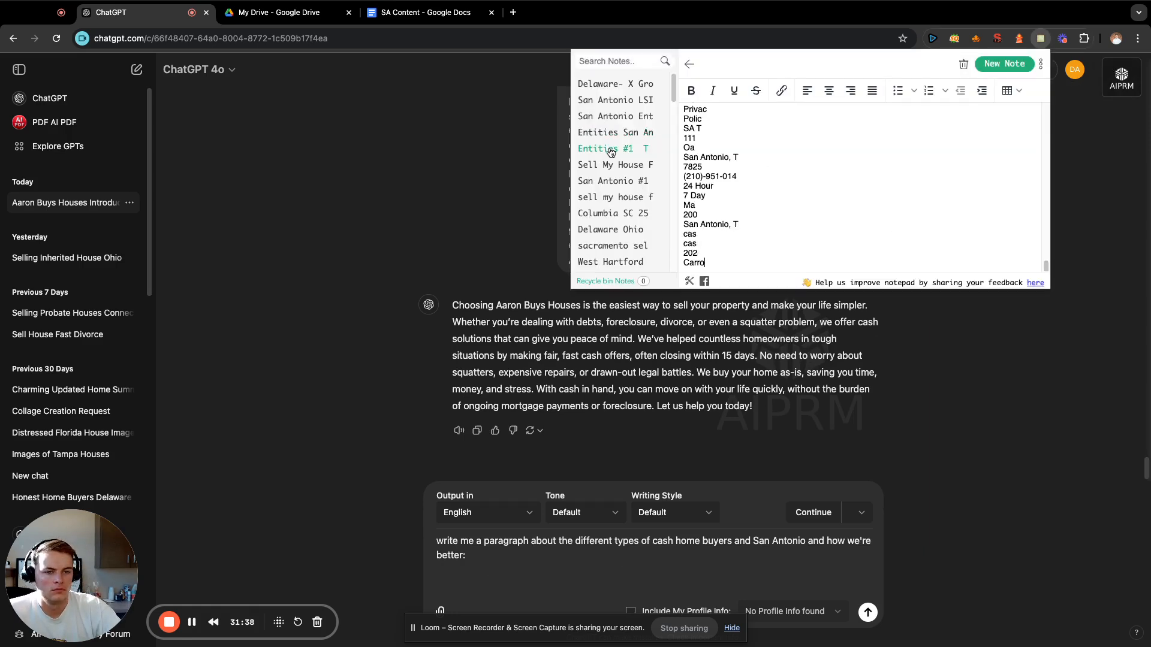
{"action": "scroll", "coordinate": [807, 205], "scroll_direction": "up", "scroll_amount": 5}
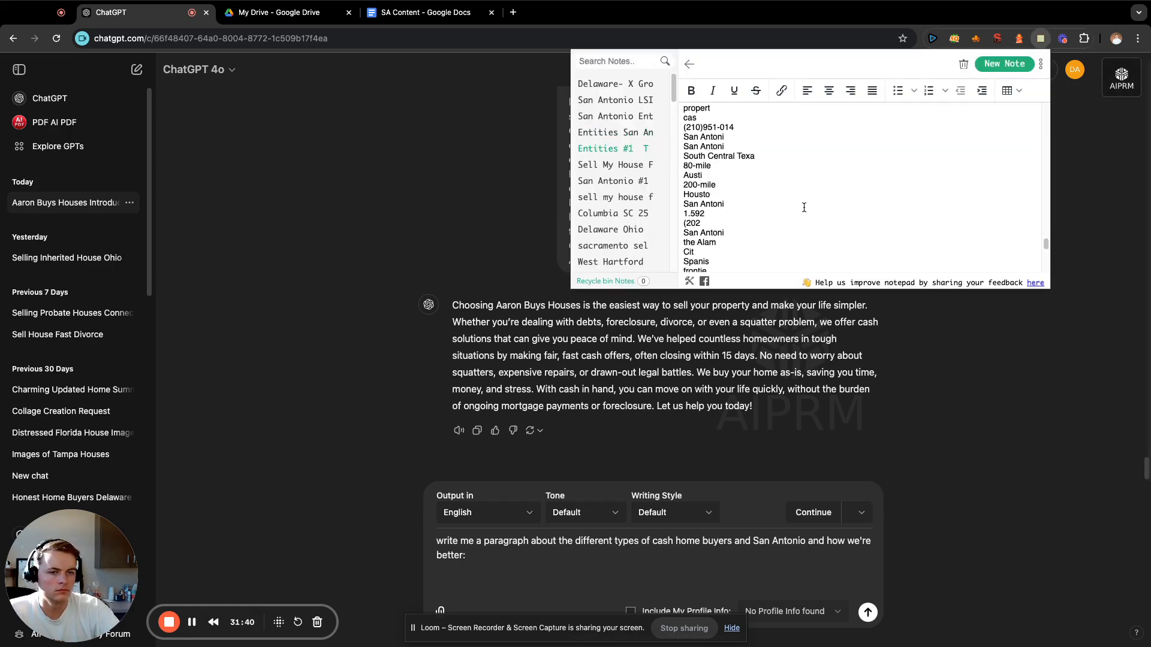
{"action": "left_click", "coordinate": [628, 165]}
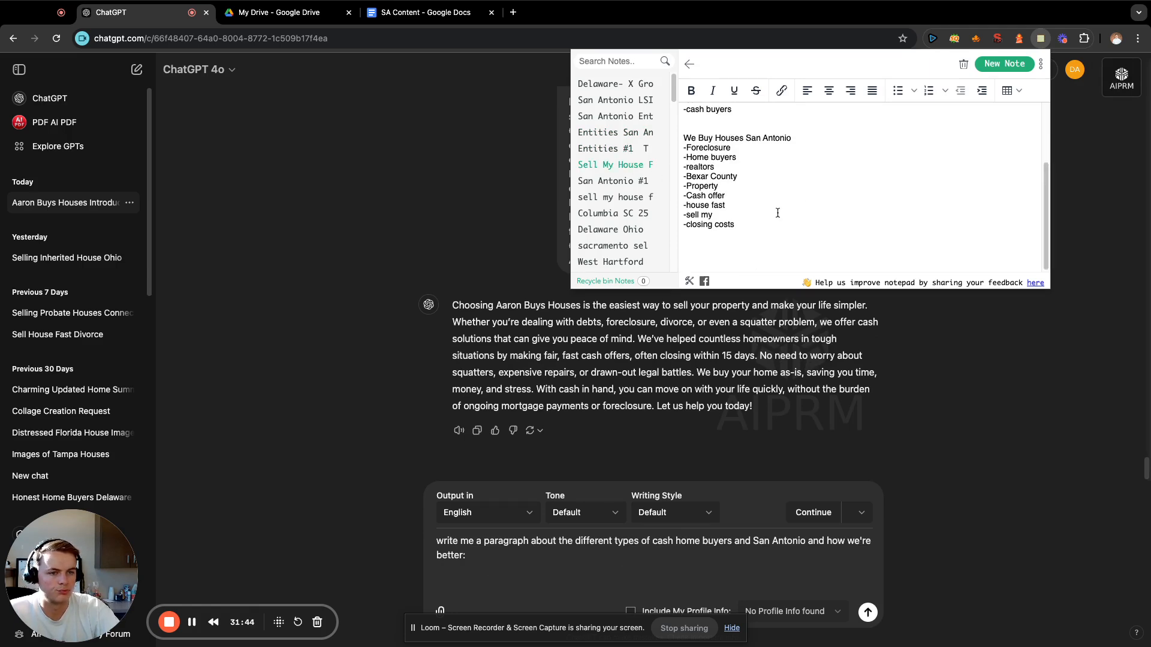
{"action": "left_click_drag", "start_coordinate": [765, 228], "coordinate": [683, 155]}
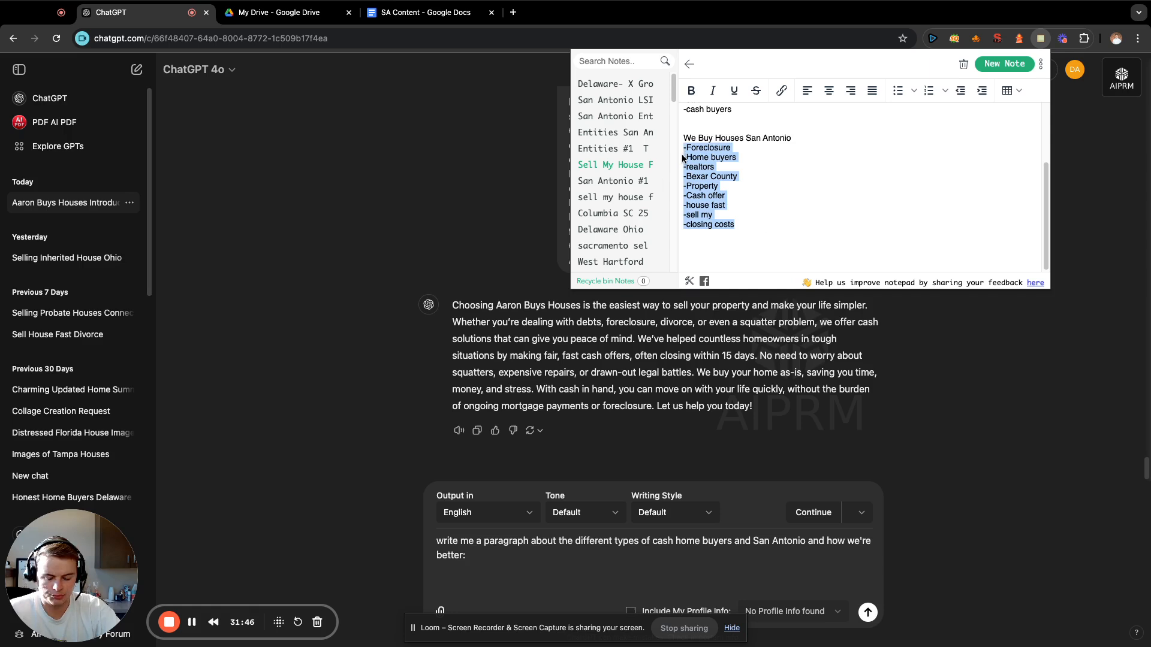
{"action": "key", "text": "super+c"}
{"action": "left_click", "coordinate": [586, 572]}
{"action": "key", "text": "super+v"}
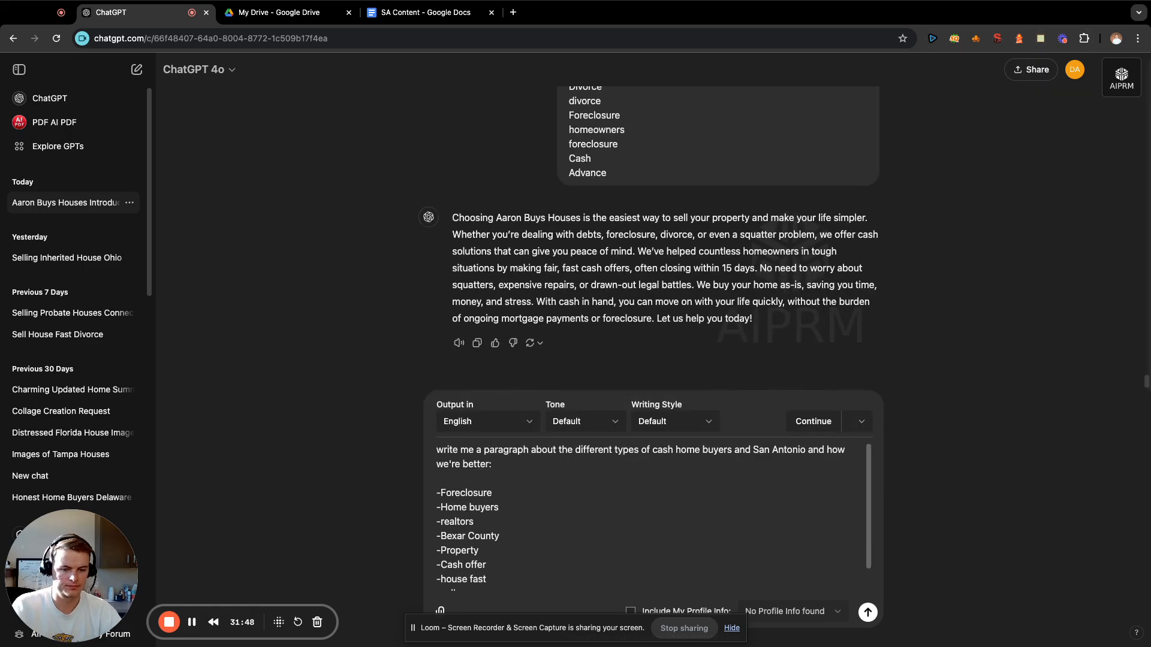
{"action": "key", "text": "Return"}
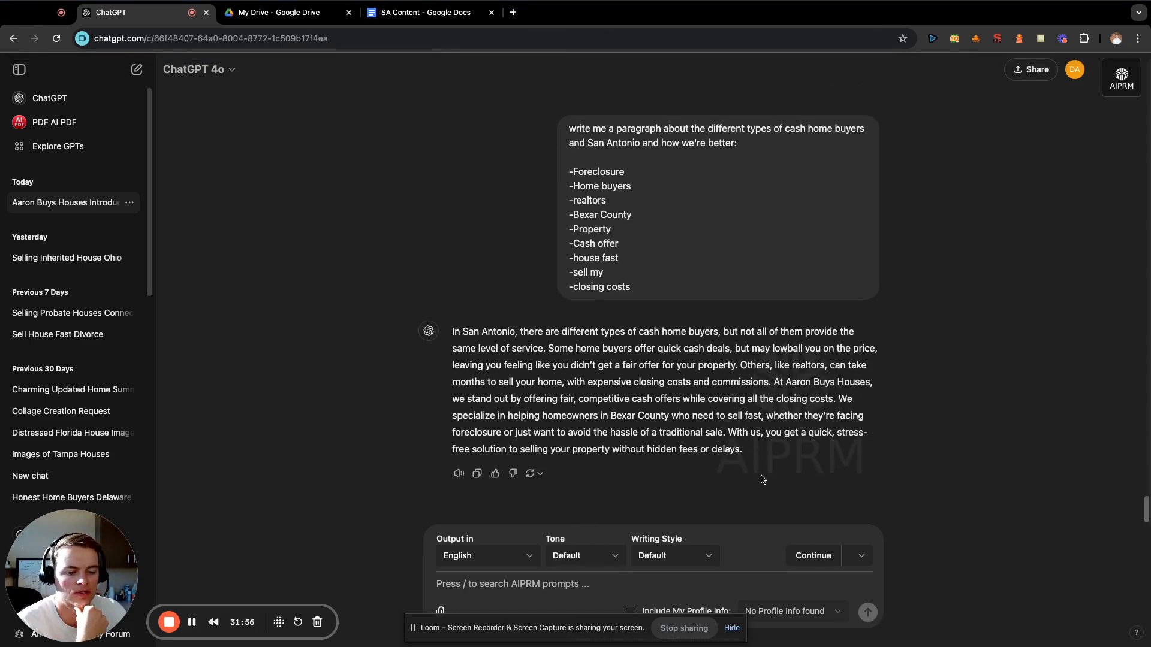
Copy the generated paragraph about types of cash home buyers to the end of the SA Content document.
{"action": "left_click_drag", "start_coordinate": [743, 449], "coordinate": [441, 343]}
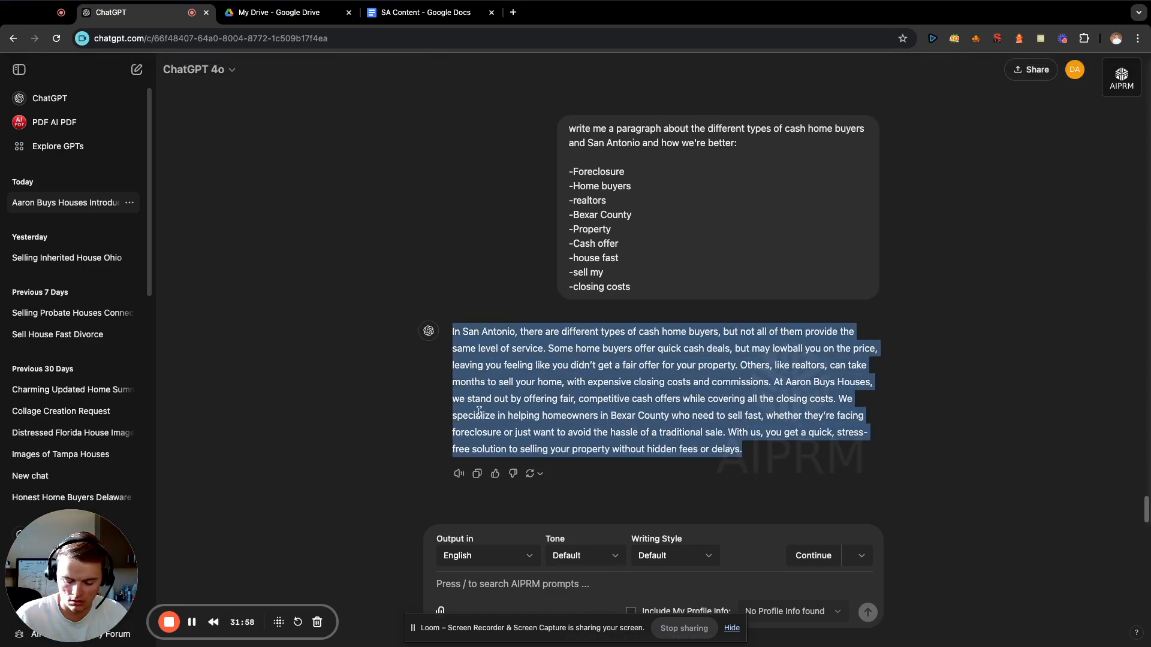
{"action": "left_click", "coordinate": [301, 143]}
{"action": "left_click", "coordinate": [420, 12]}
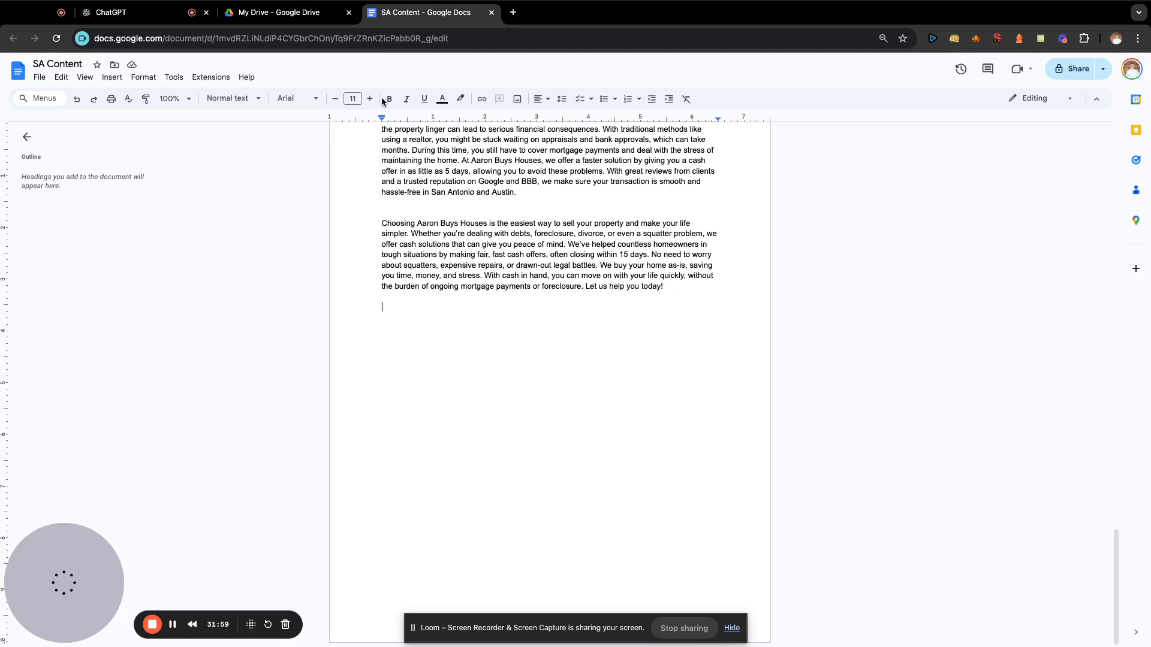
{"action": "left_click", "coordinate": [442, 356]}
{"action": "key", "text": "super+v"}
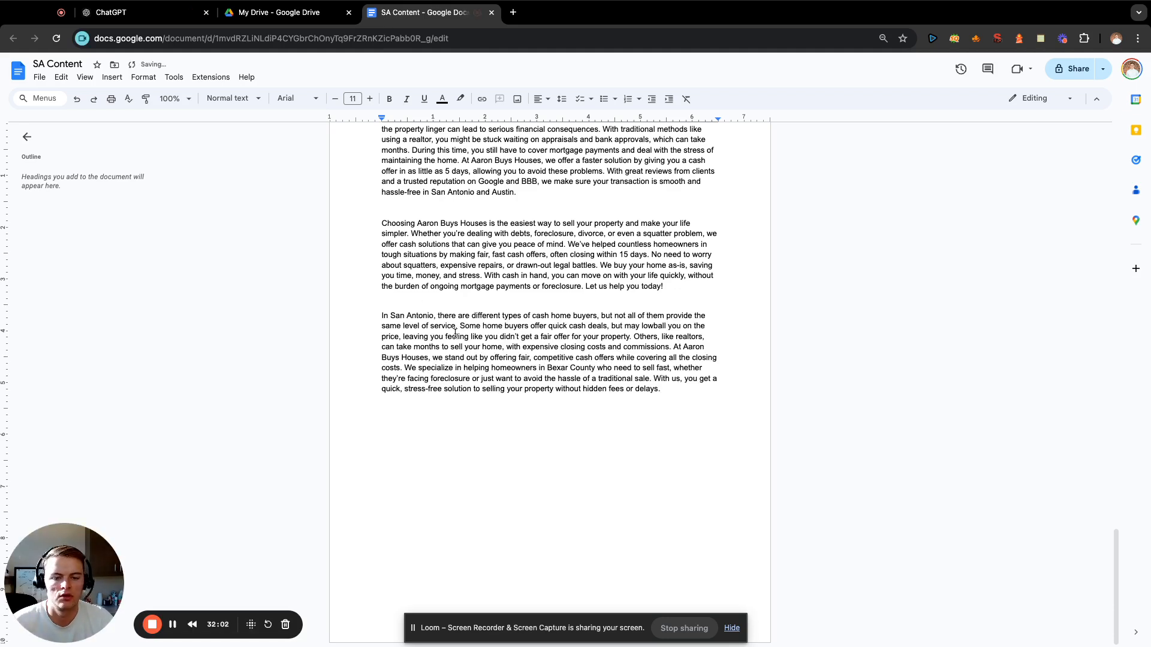
Switch to ChatGPT and draft the prompt "write me a paragraph about all the different types of fees you don't have to pay when selling to us:".
{"action": "left_click", "coordinate": [130, 13]}
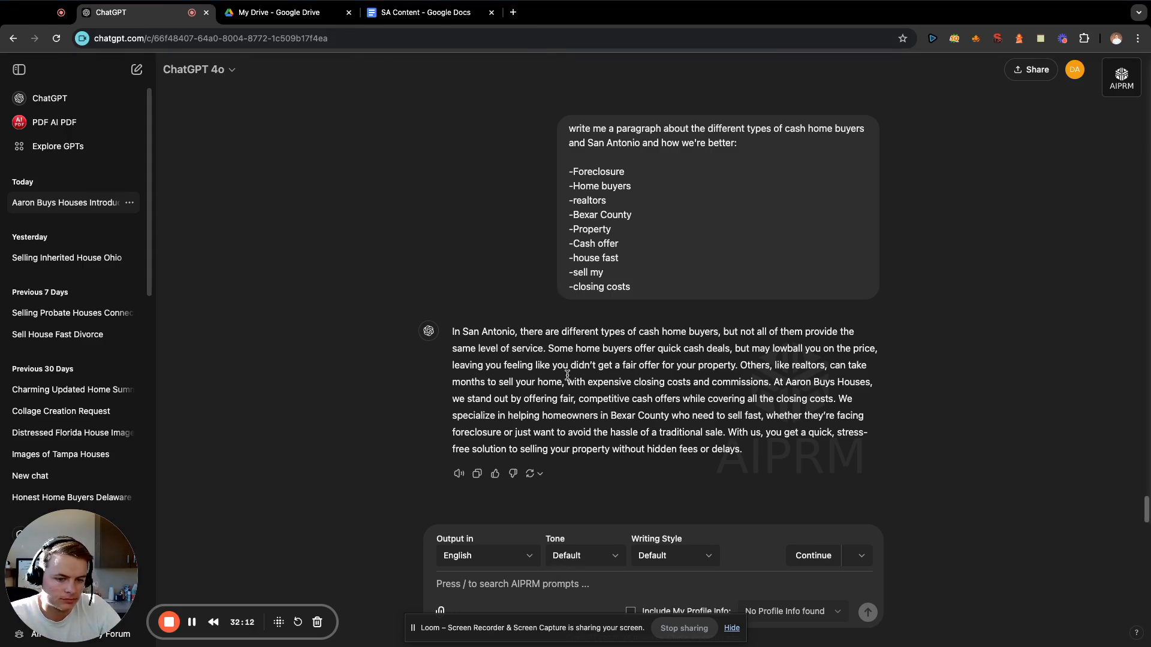
{"action": "type", "text": "wri"}
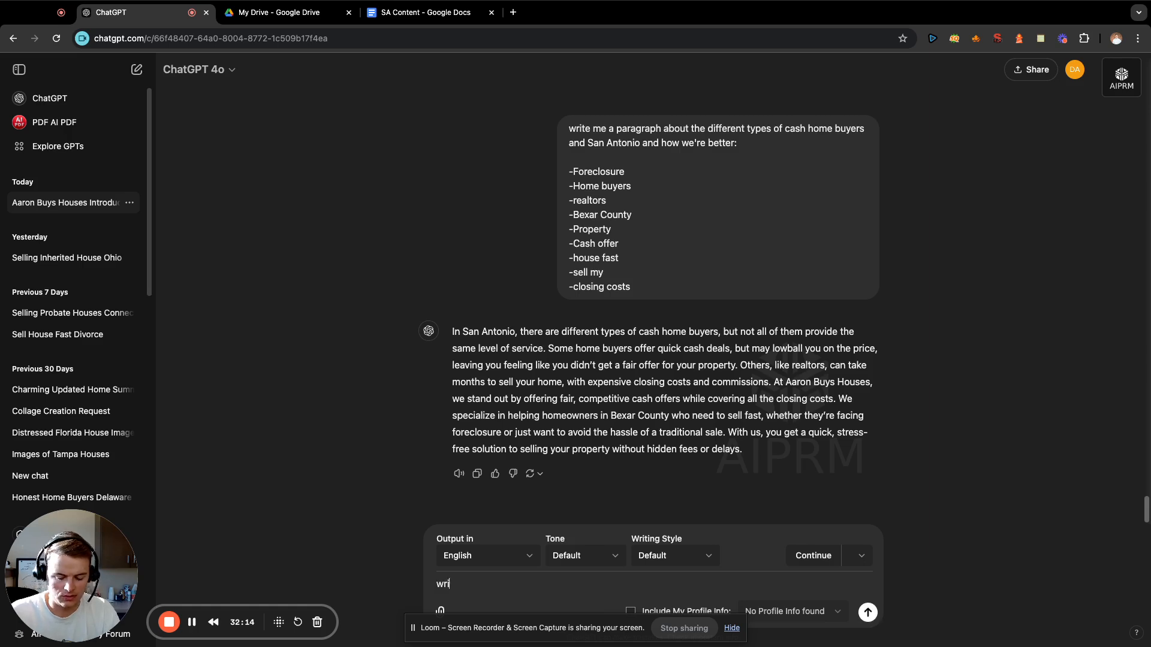
{"action": "type", "text": "te me a paragraph about"}
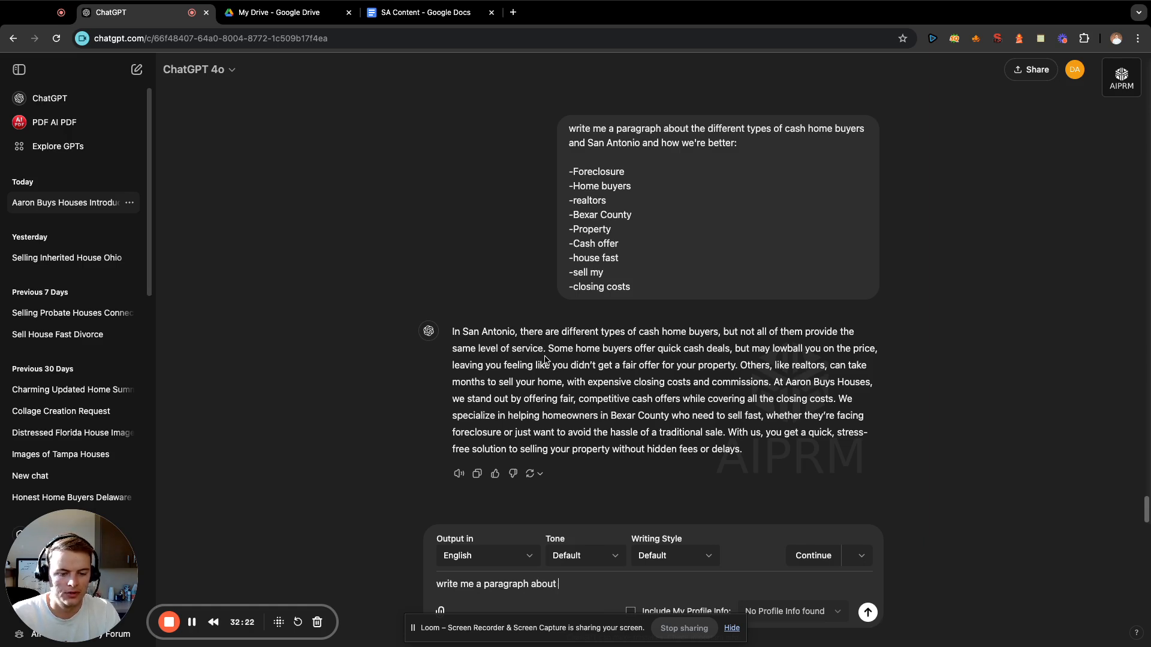
{"action": "type", "text": "all the different types of fe"}
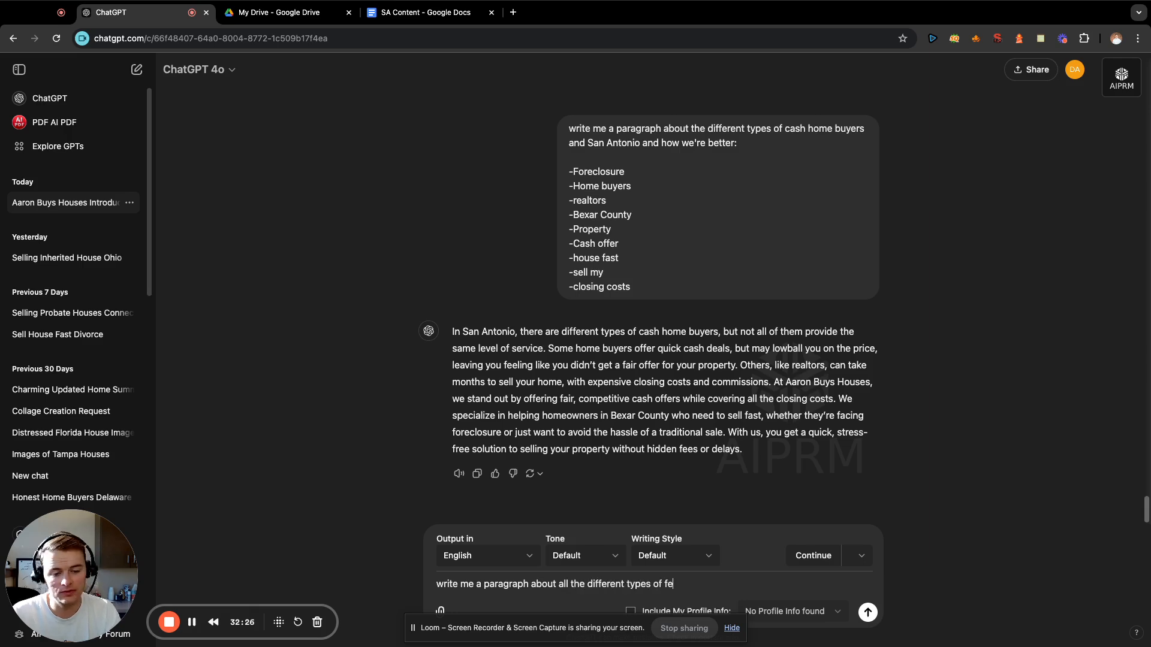
{"action": "type", "text": "es you don"}
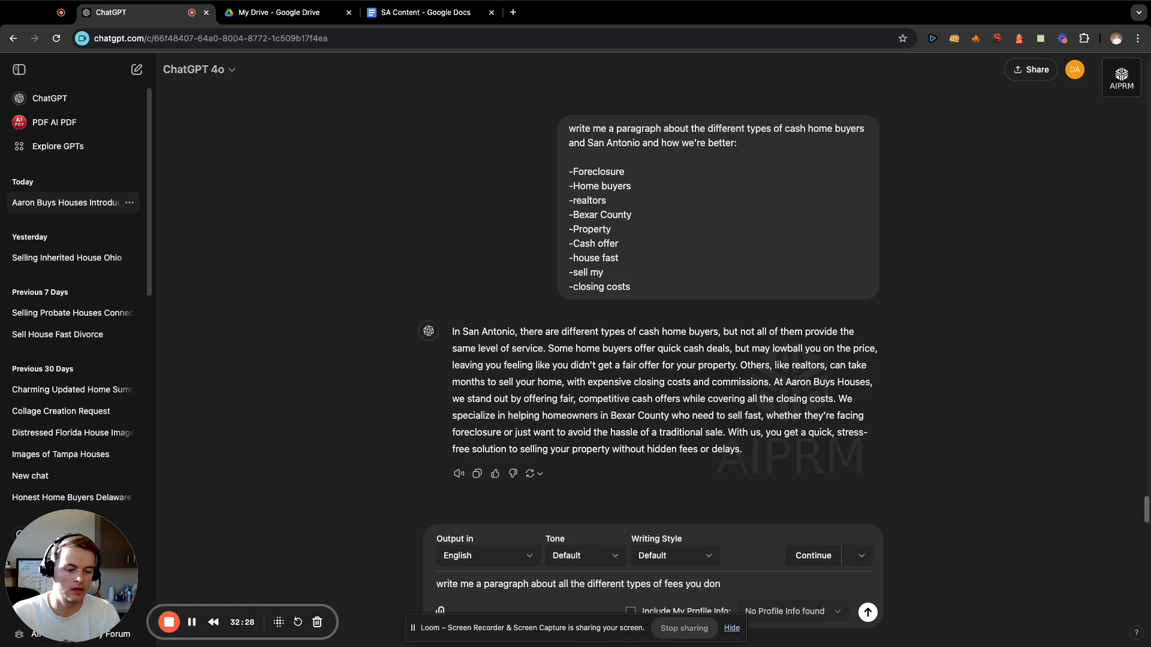
{"action": "type", "text": "t't have to pay when se"}
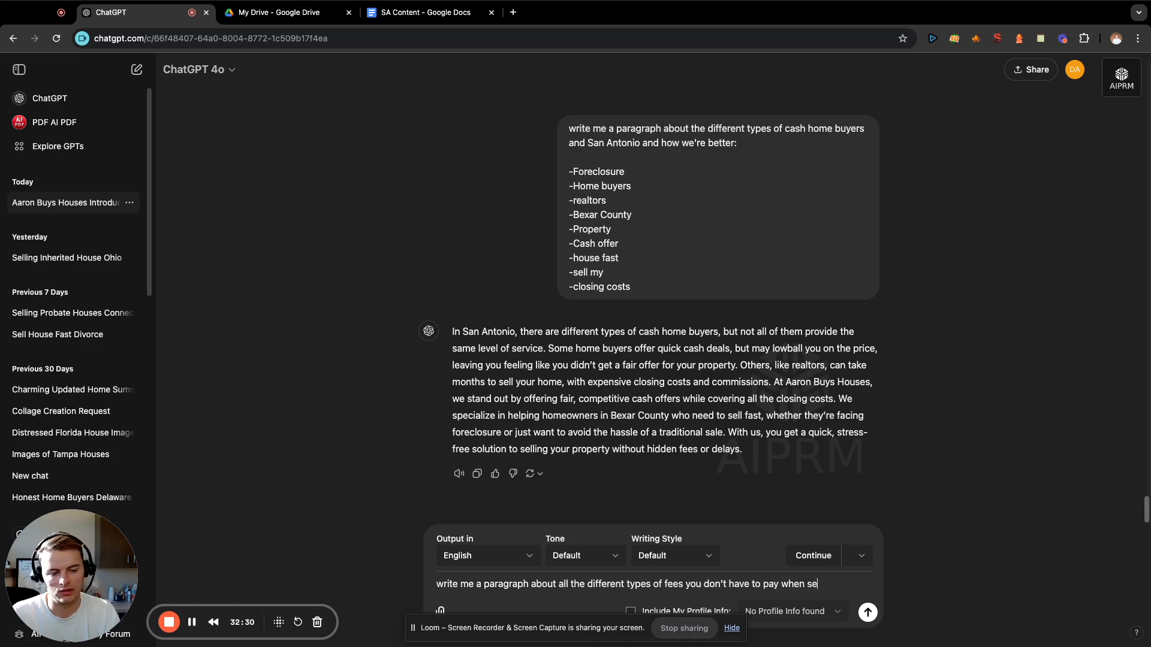
{"action": "type", "text": "lling to us:"}
{"action": "key", "text": "shift+Return"}
{"action": "key", "text": "shift+Return"}
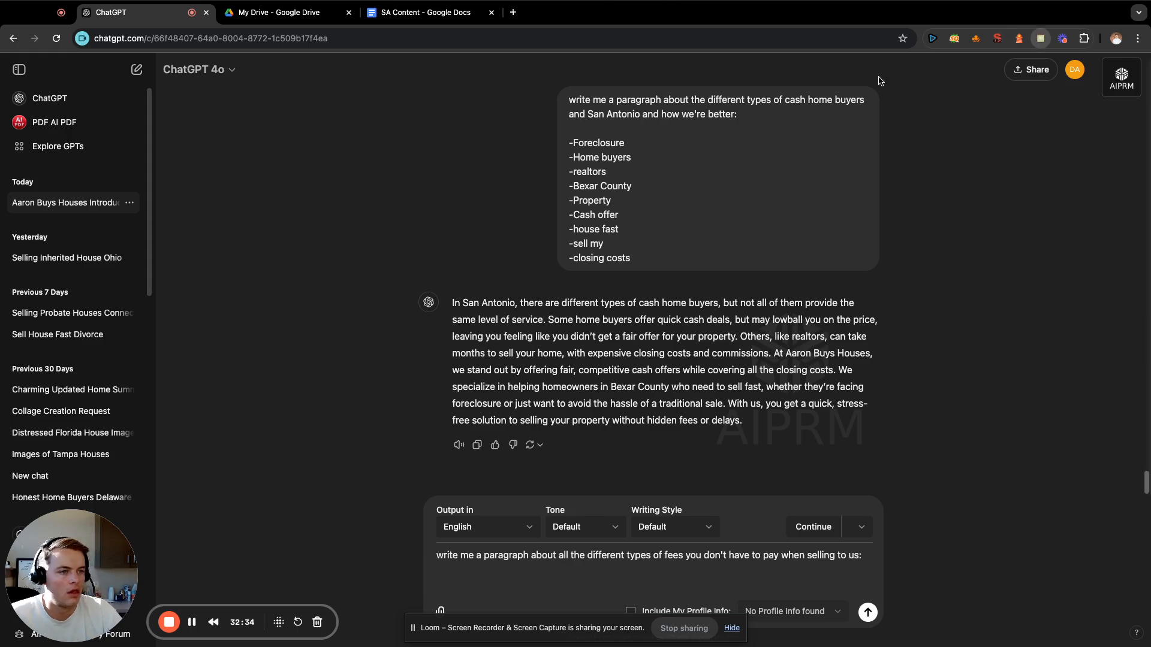
Copy the keywords under "Sell My House Fast San Antonio", from Home buyers to cash buyers, from the saved note into the fees prompt and send it.
{"action": "left_click", "coordinate": [1040, 39]}
{"action": "scroll", "coordinate": [743, 179], "scroll_direction": "up", "scroll_amount": 3}
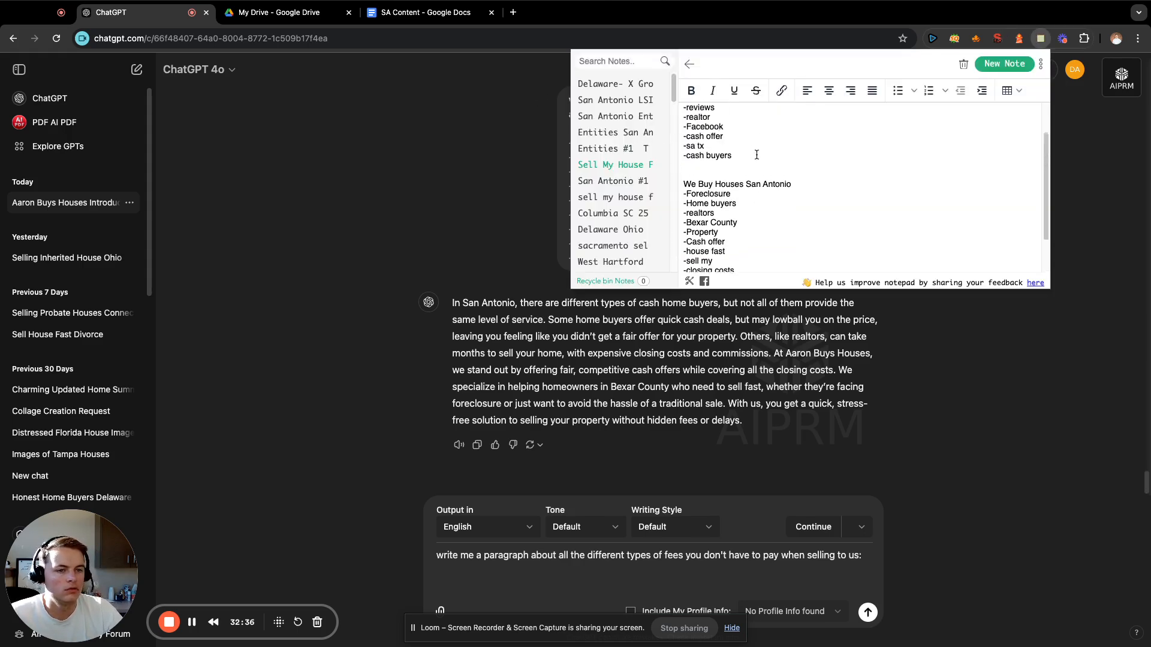
{"action": "left_click_drag", "start_coordinate": [745, 201], "coordinate": [685, 127]}
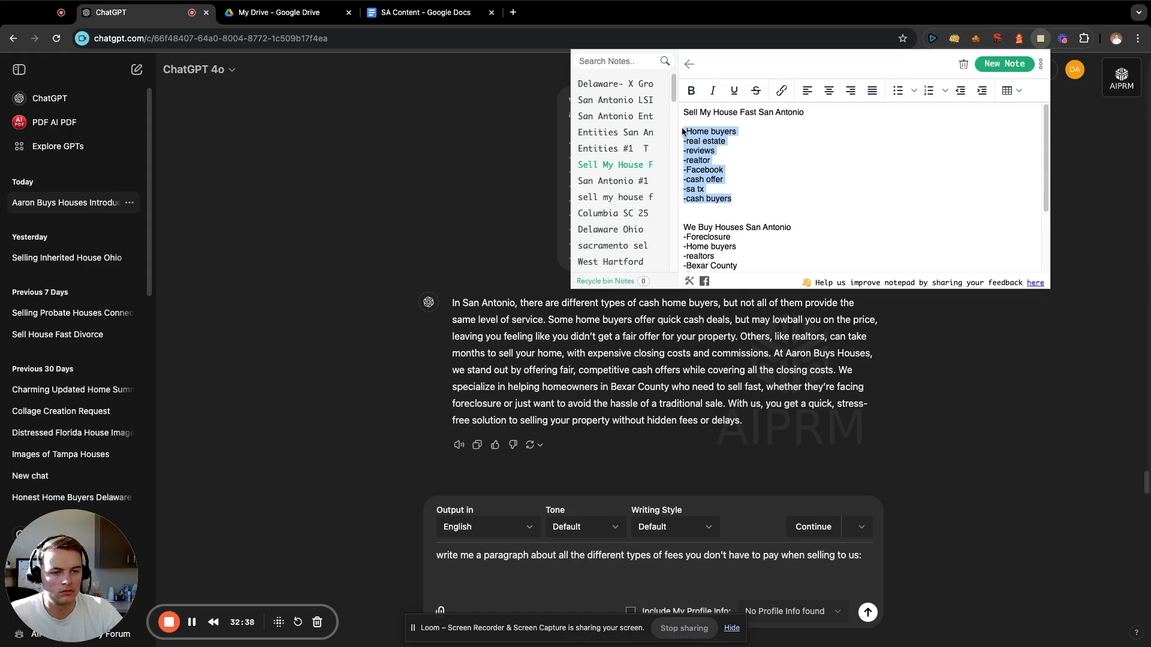
{"action": "key", "text": "super+c"}
{"action": "left_click", "coordinate": [676, 577]}
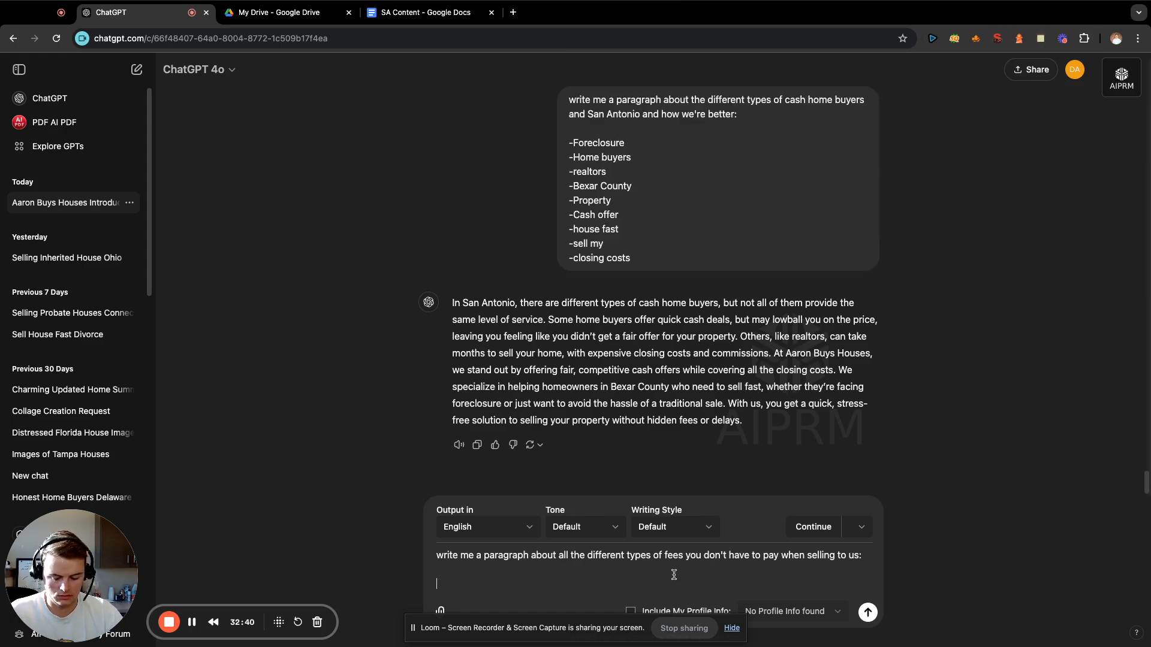
{"action": "key", "text": "super+v"}
{"action": "key", "text": "Return"}
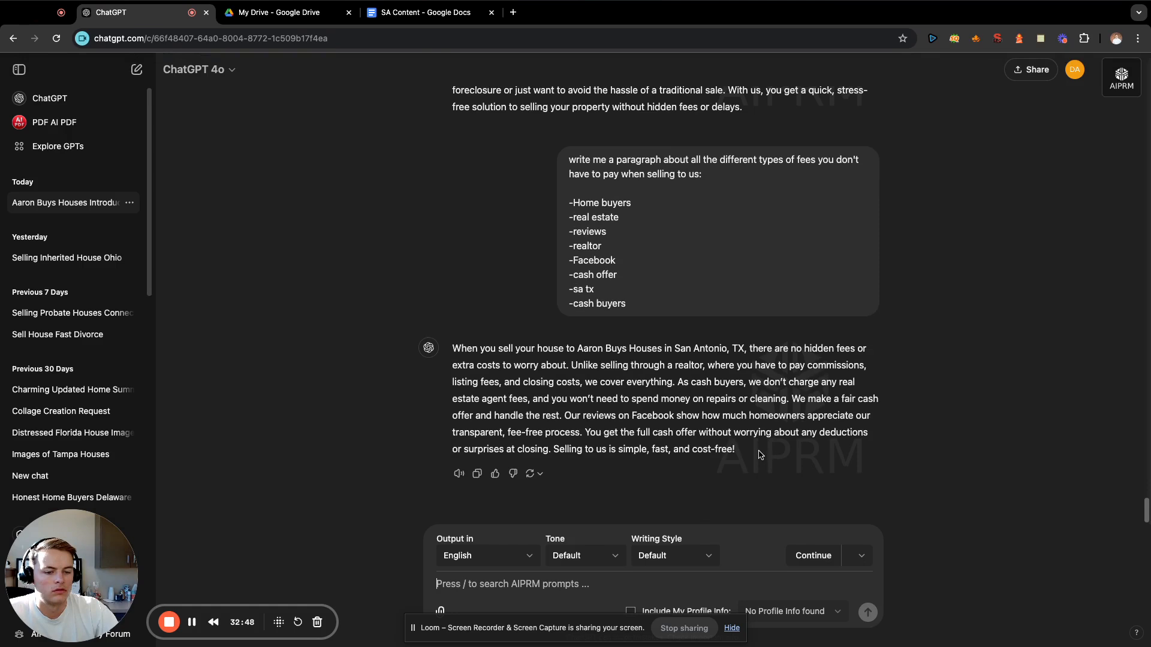
Copy the generated paragraph about fees to the end of the SA Content document, adding space above it.
{"action": "left_click_drag", "start_coordinate": [761, 454], "coordinate": [452, 358]}
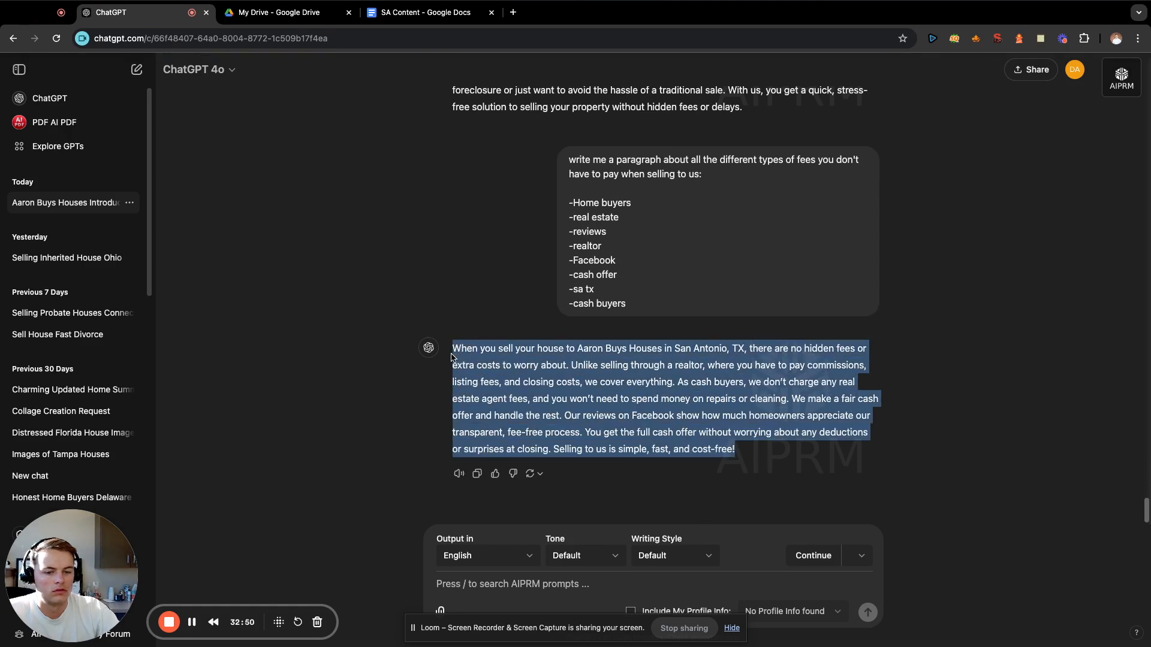
{"action": "left_click", "coordinate": [411, 9]}
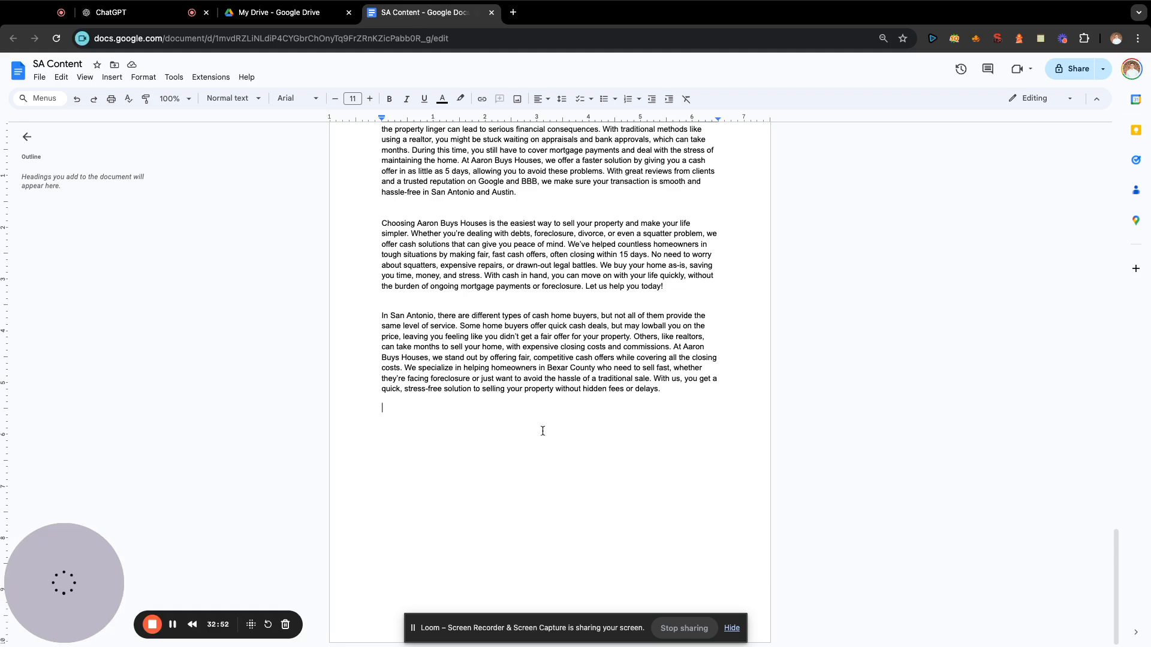
{"action": "key", "text": "ctrl+v"}
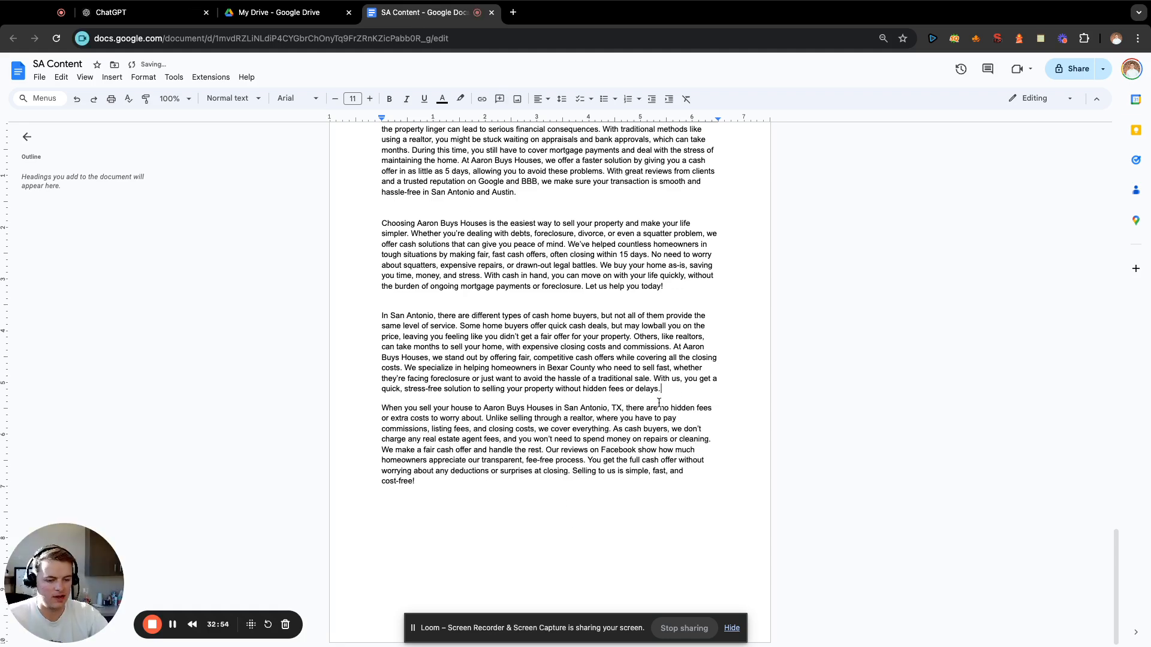
{"action": "key", "text": "Return"}
{"action": "left_click", "coordinate": [581, 577]}
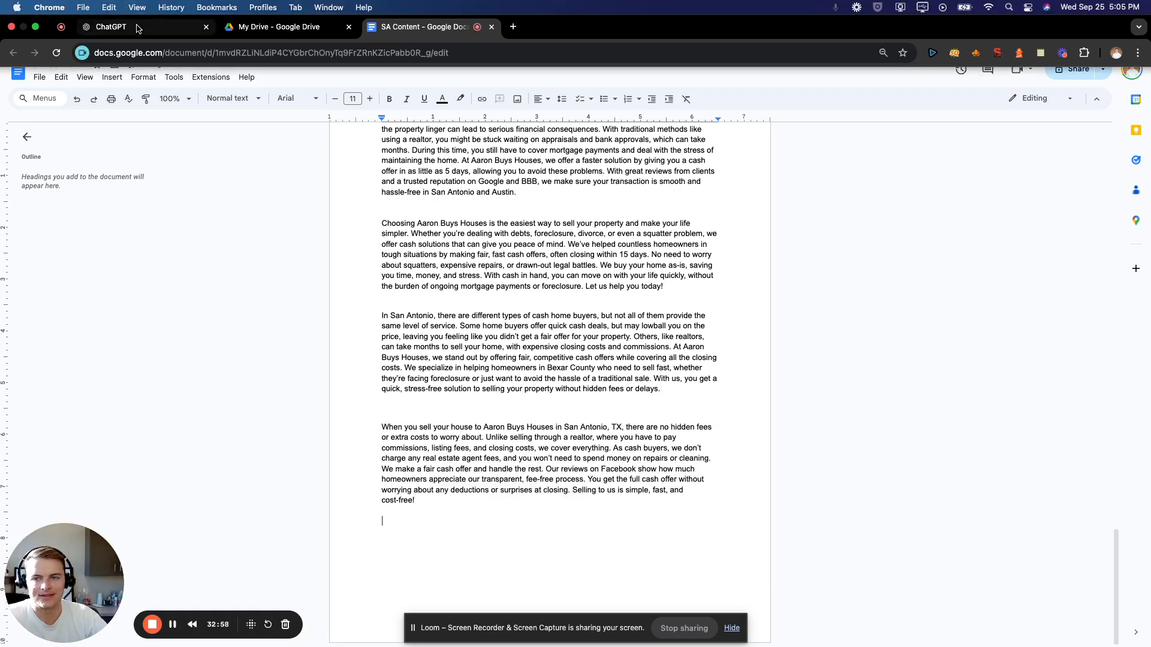
Switch to ChatGPT and draft "write me a paragraph about why we are so trusted and how we'd be honored to buy your house and make it easy:".
{"action": "left_click", "coordinate": [114, 26]}
{"action": "left_click", "coordinate": [572, 583]}
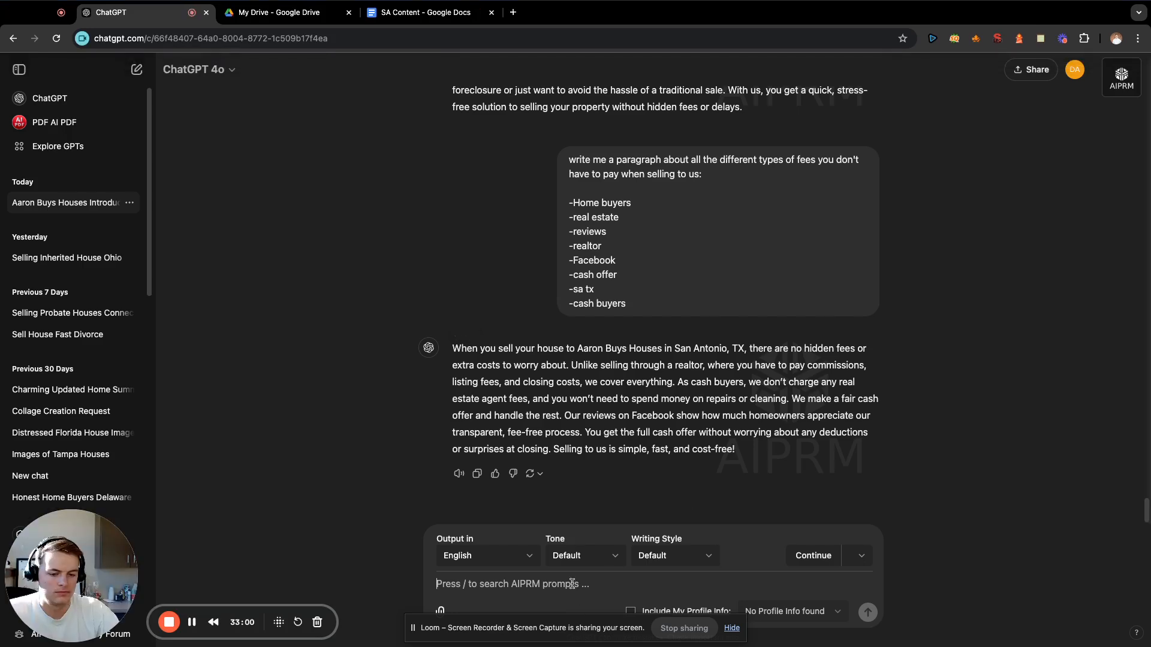
{"action": "type", "text": "write"}
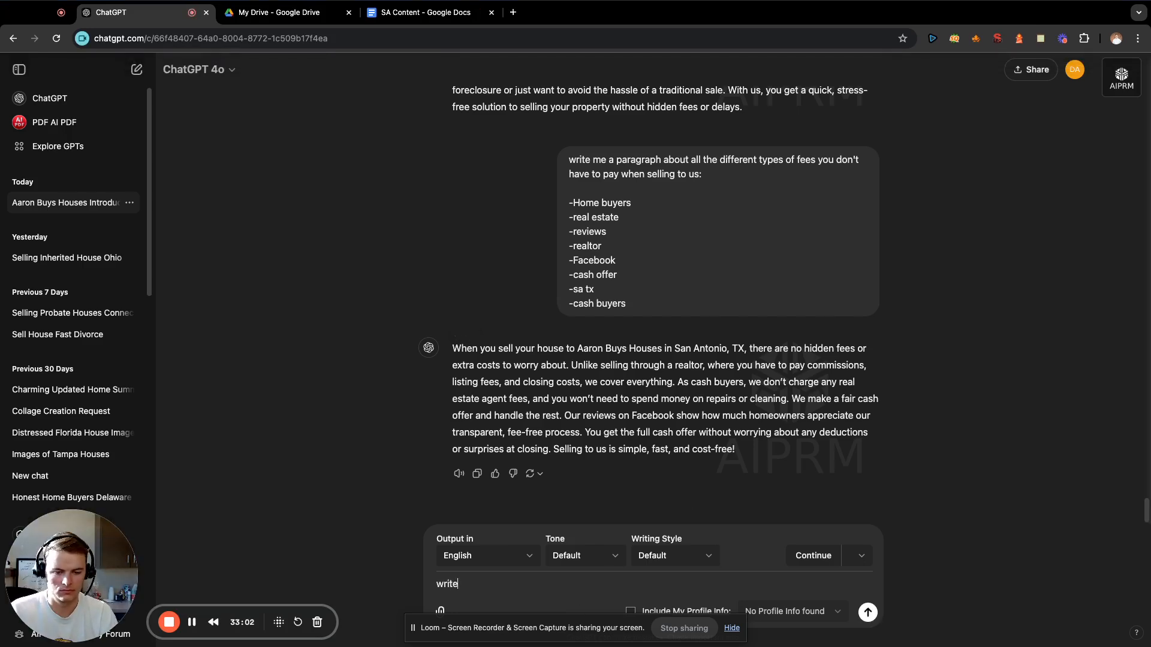
{"action": "type", "text": " me a paragraph about"}
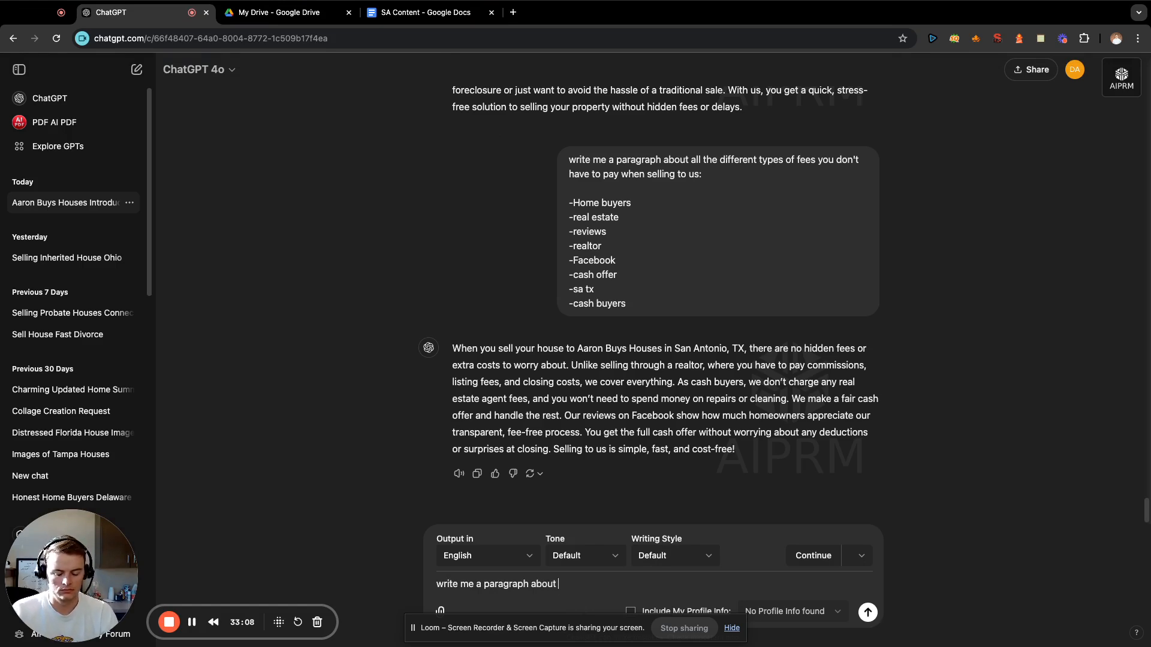
{"action": "type", "text": "why Aar"}
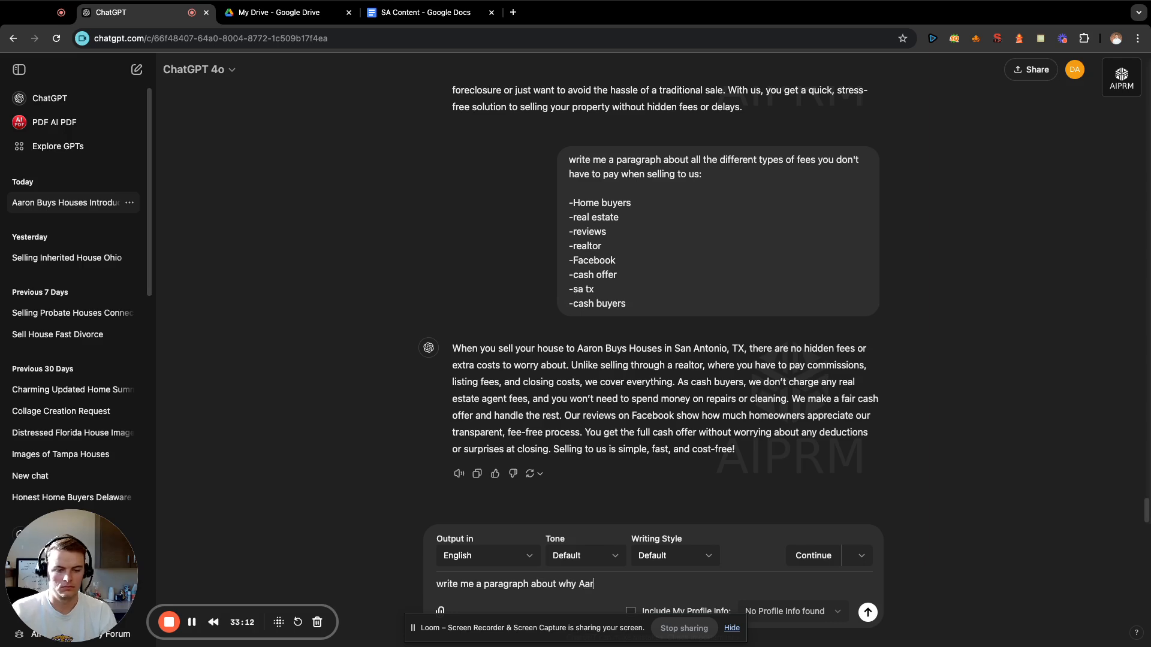
{"action": "type", "text": " Aw"}
{"action": "key", "text": "BackSpace"}
{"action": "key", "text": "BackSpace"}
{"action": "type", "text": "we "}
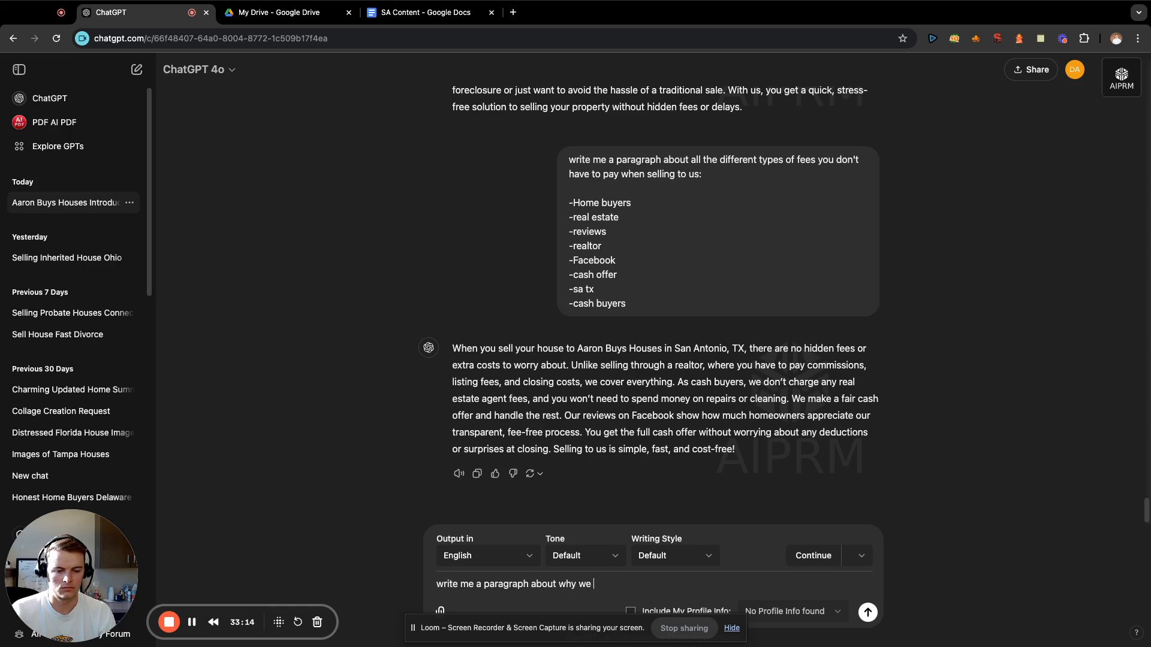
{"action": "type", "text": "are so trusted a"}
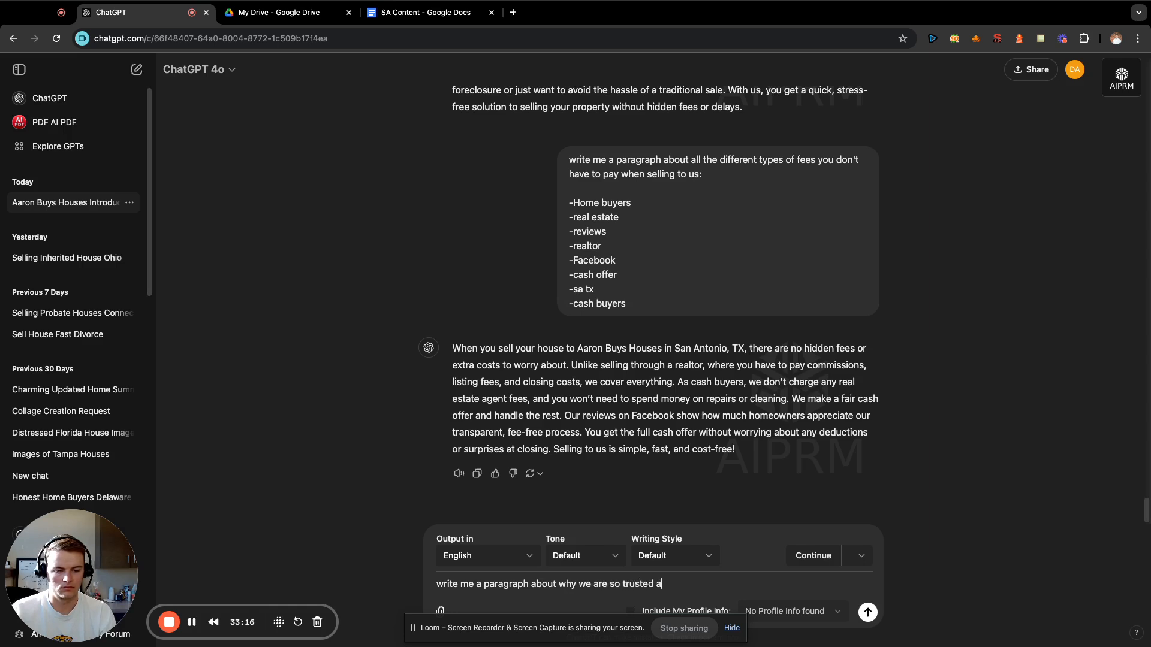
{"action": "type", "text": "nd how we'd be "}
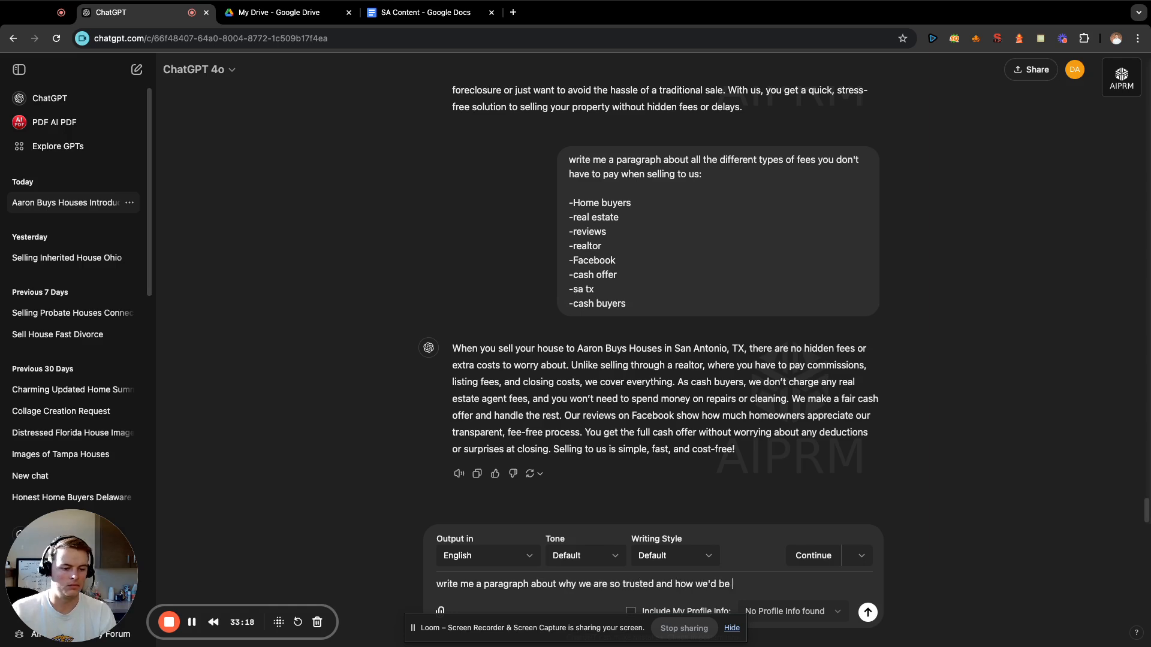
{"action": "type", "text": "honore"}
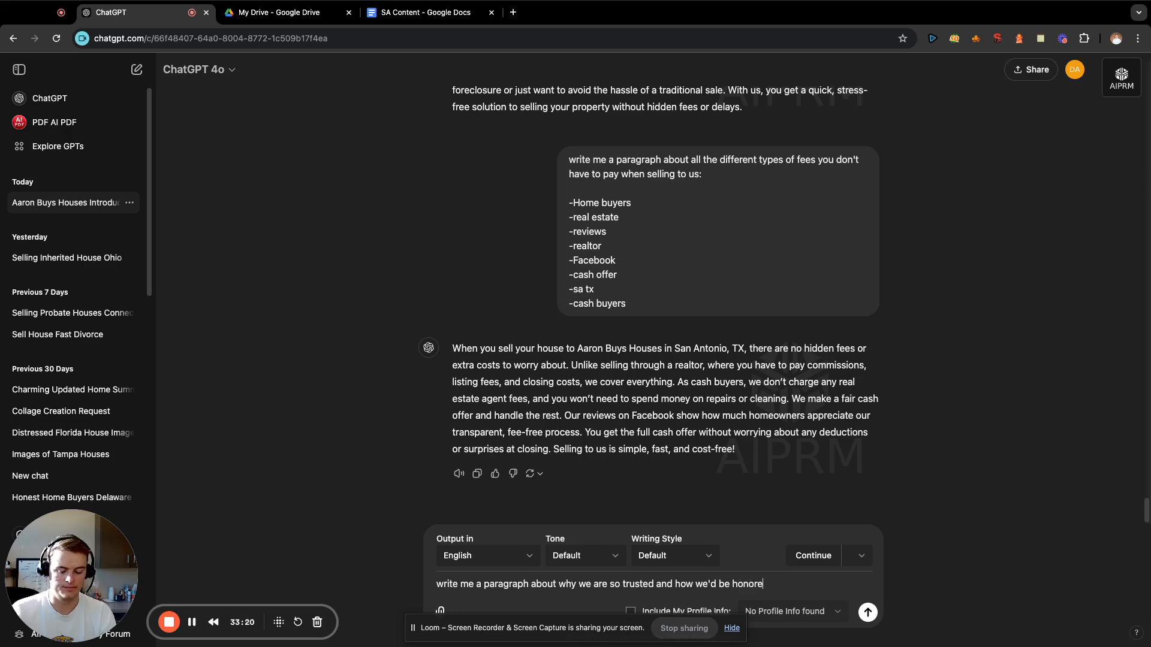
{"action": "type", "text": "d to bu"}
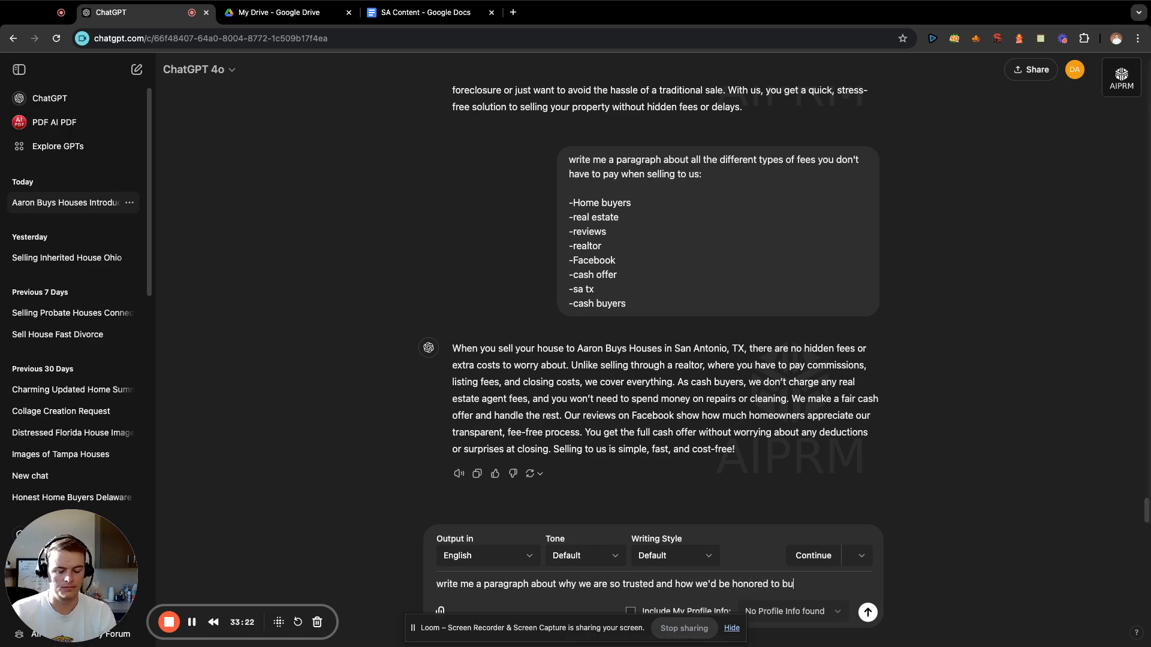
{"action": "type", "text": "y your house and mak"}
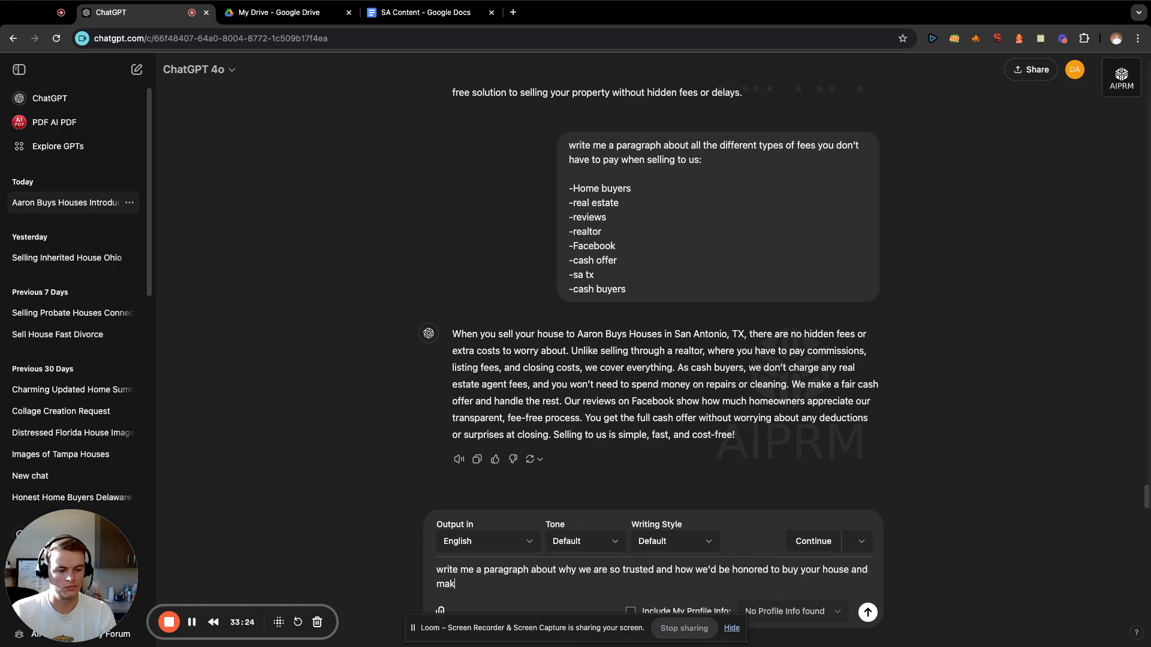
{"action": "type", "text": "e it easy:"}
{"action": "key", "text": "shift+Return"}
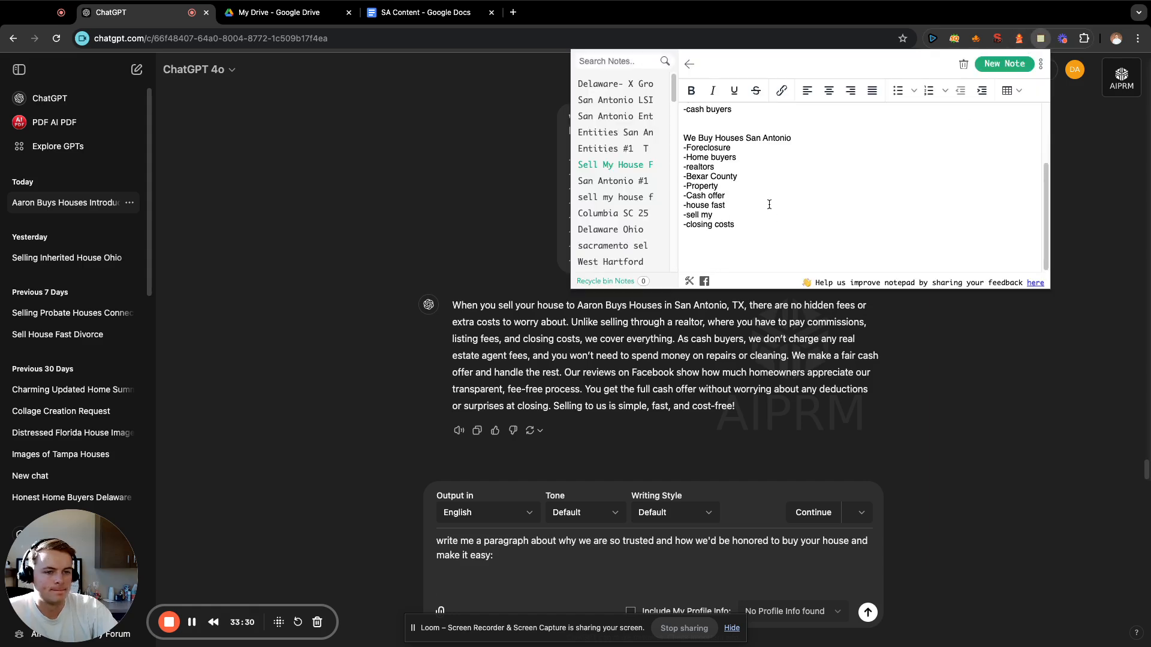
Copy the entities from "cas" through the "propert" below "probat" in the "Entities #1" note into the prompt and send it.
{"action": "scroll", "coordinate": [768, 205], "scroll_direction": "up", "scroll_amount": 2}
{"action": "left_click", "coordinate": [632, 149]}
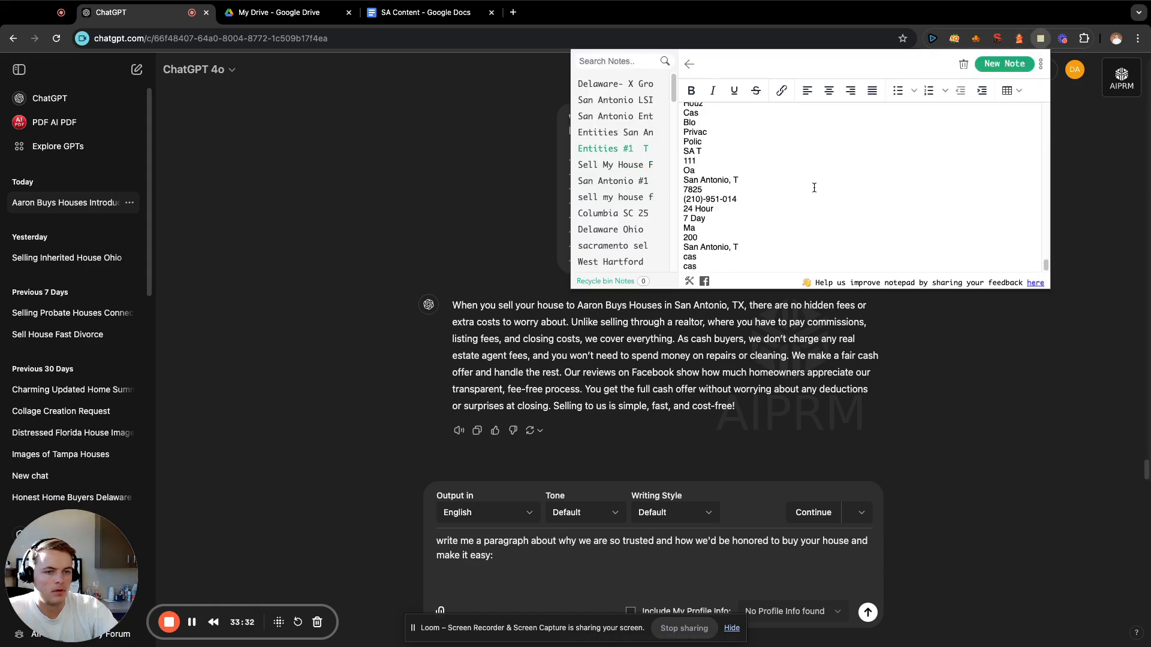
{"action": "scroll", "coordinate": [812, 190], "scroll_direction": "down", "scroll_amount": 10}
{"action": "scroll", "coordinate": [813, 190], "scroll_direction": "up", "scroll_amount": 10}
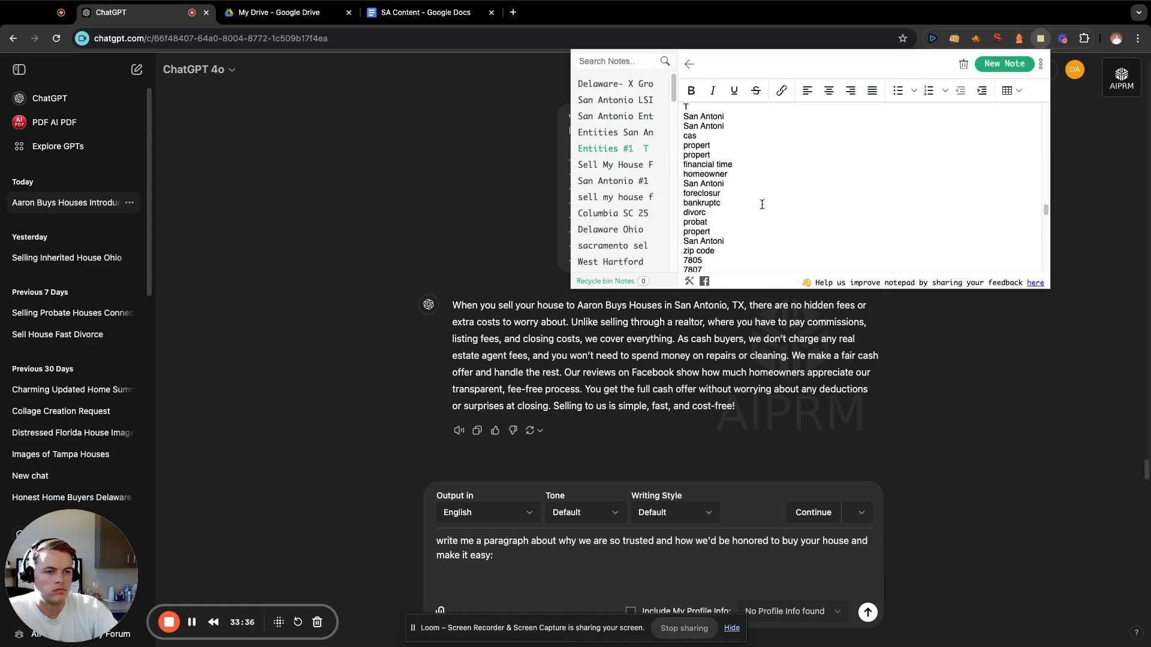
{"action": "left_click_drag", "start_coordinate": [743, 206], "coordinate": [678, 155]}
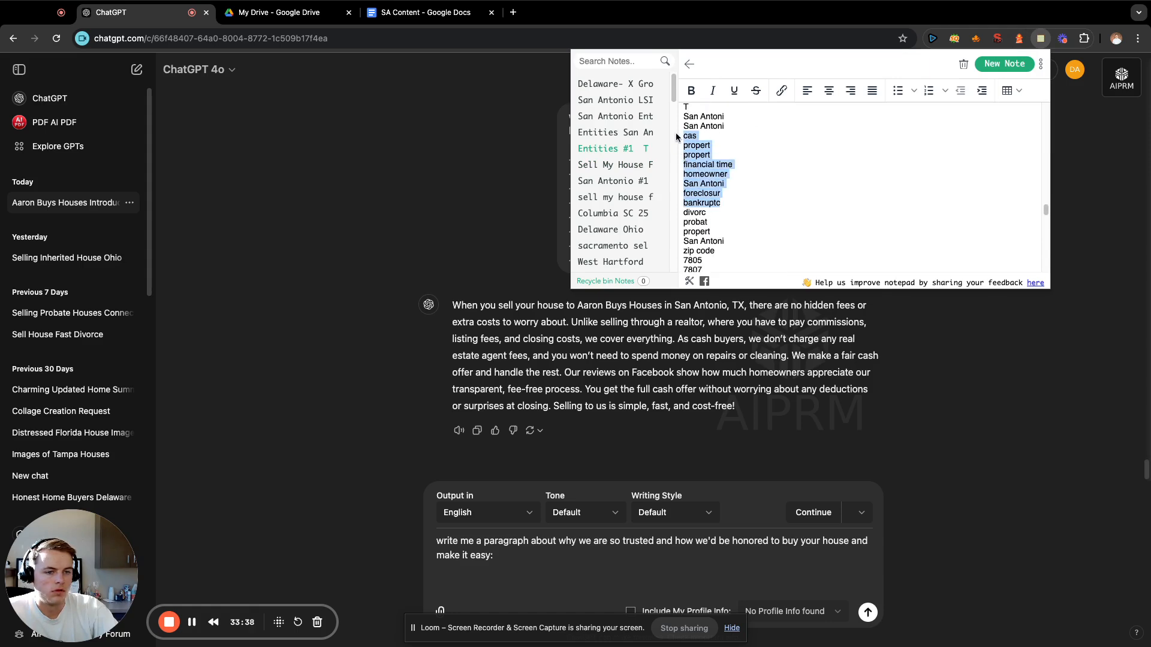
{"action": "left_click_drag", "start_coordinate": [734, 232], "coordinate": [676, 140]}
{"action": "key", "text": "super+c"}
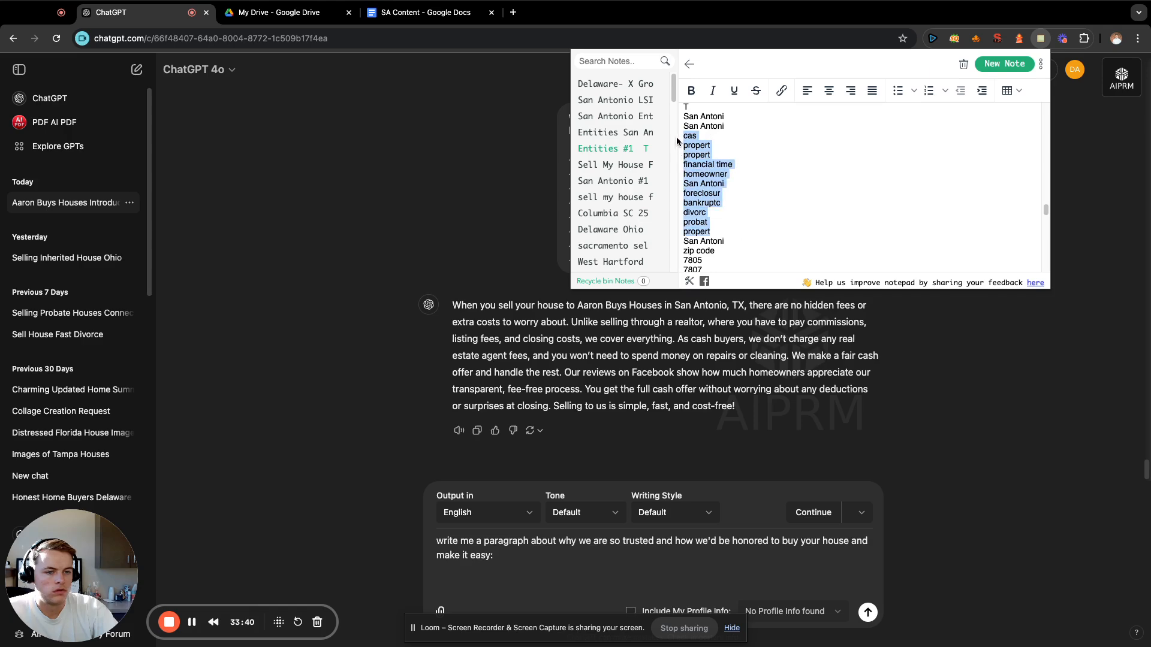
{"action": "left_click", "coordinate": [638, 579]}
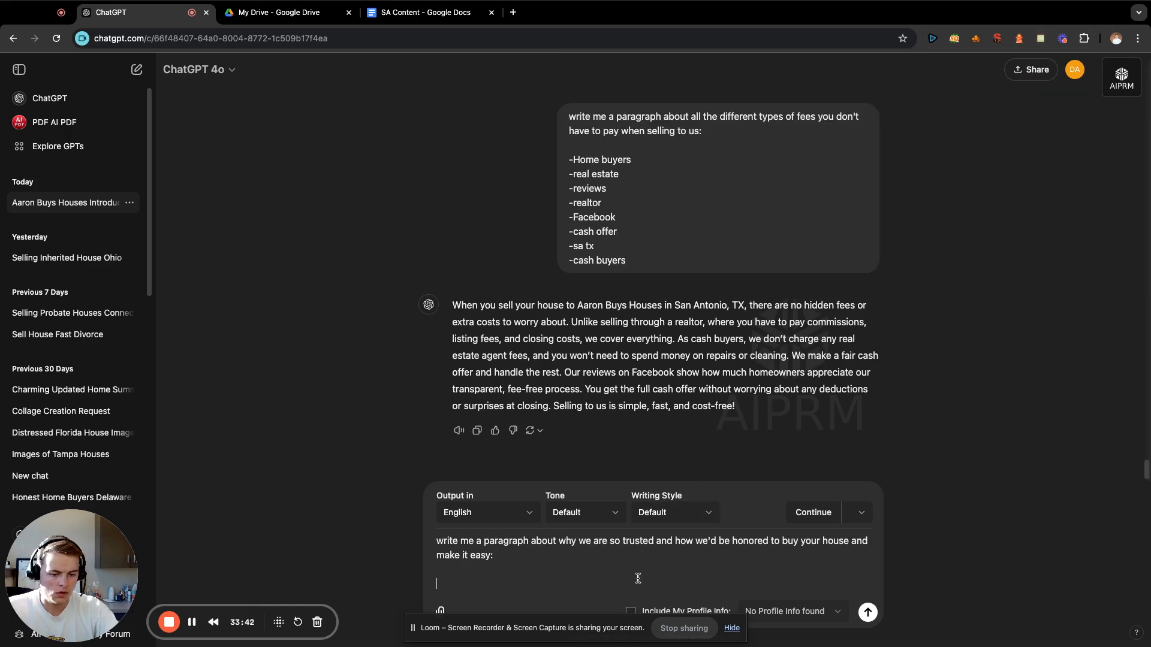
{"action": "key", "text": "super+v"}
{"action": "key", "text": "Return"}
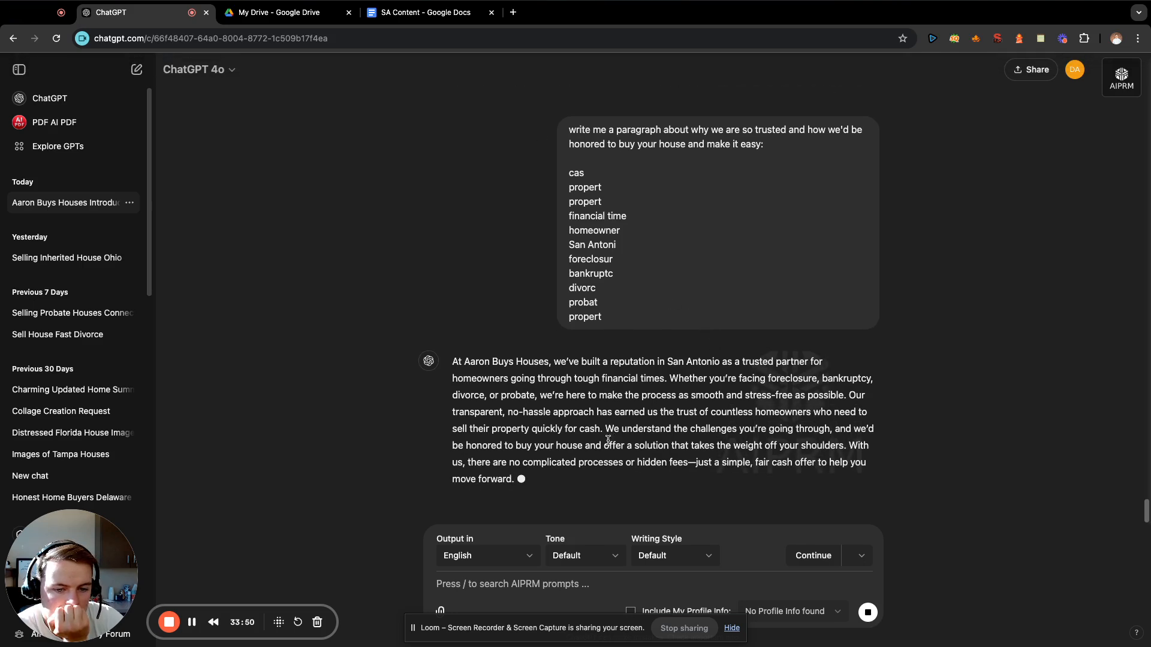
Copy the generated paragraph about being a trusted buyer to the end of the SA Content document.
{"action": "left_click_drag", "start_coordinate": [574, 458], "coordinate": [454, 333]}
{"action": "key", "text": "super+c"}
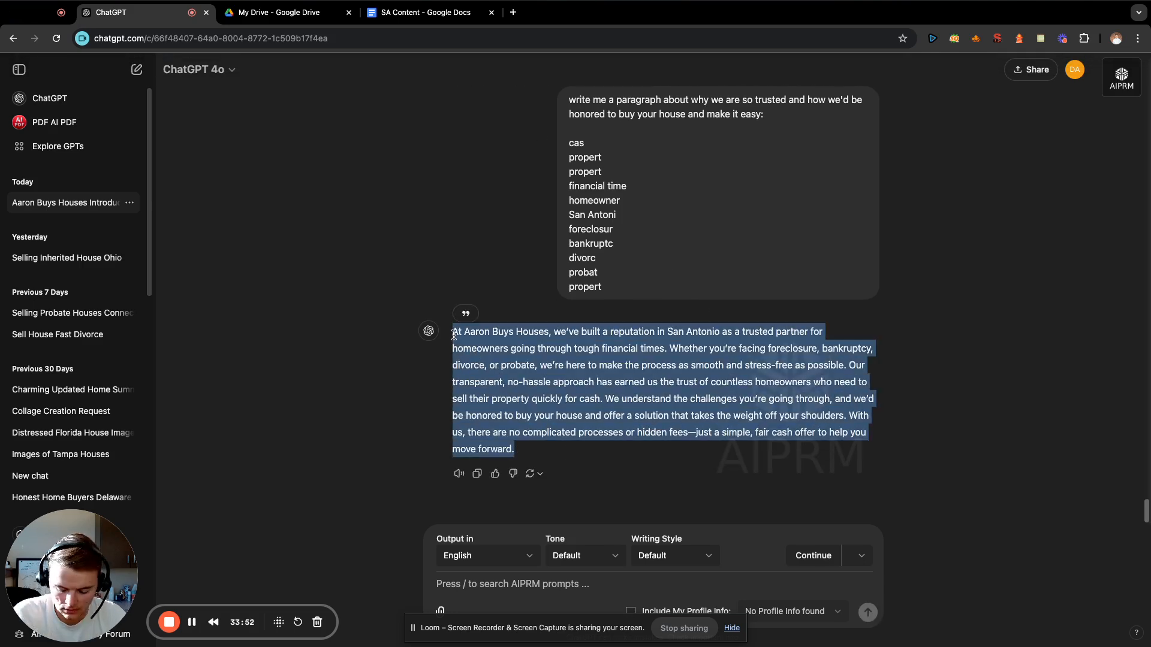
{"action": "left_click", "coordinate": [390, 33]}
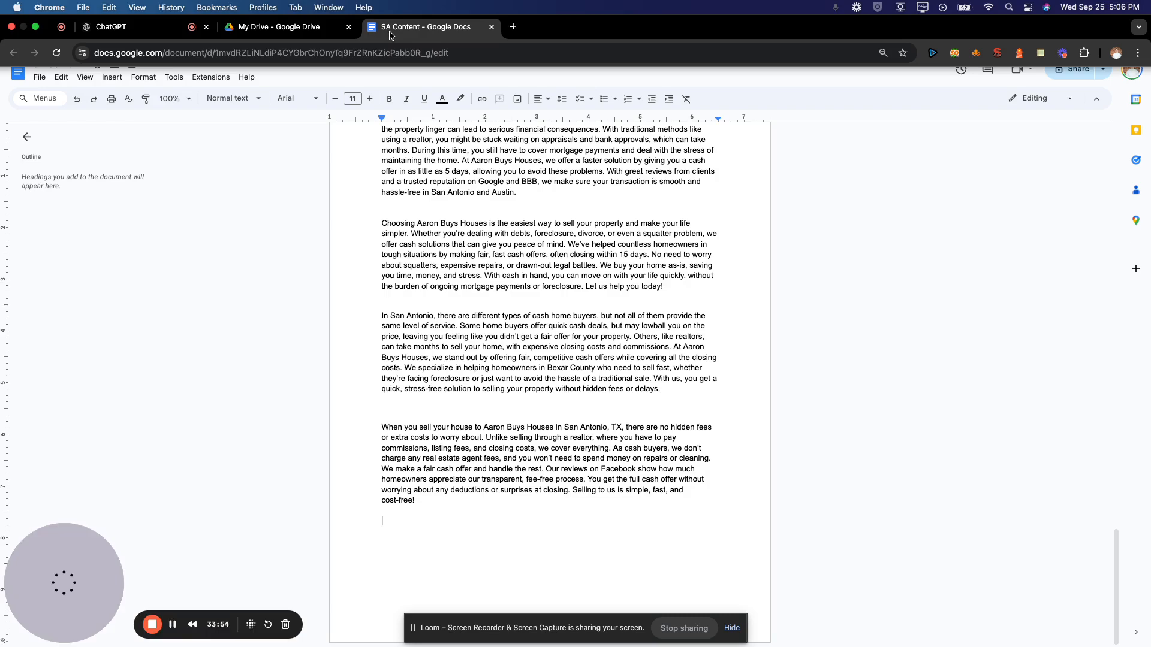
{"action": "key", "text": "super+v"}
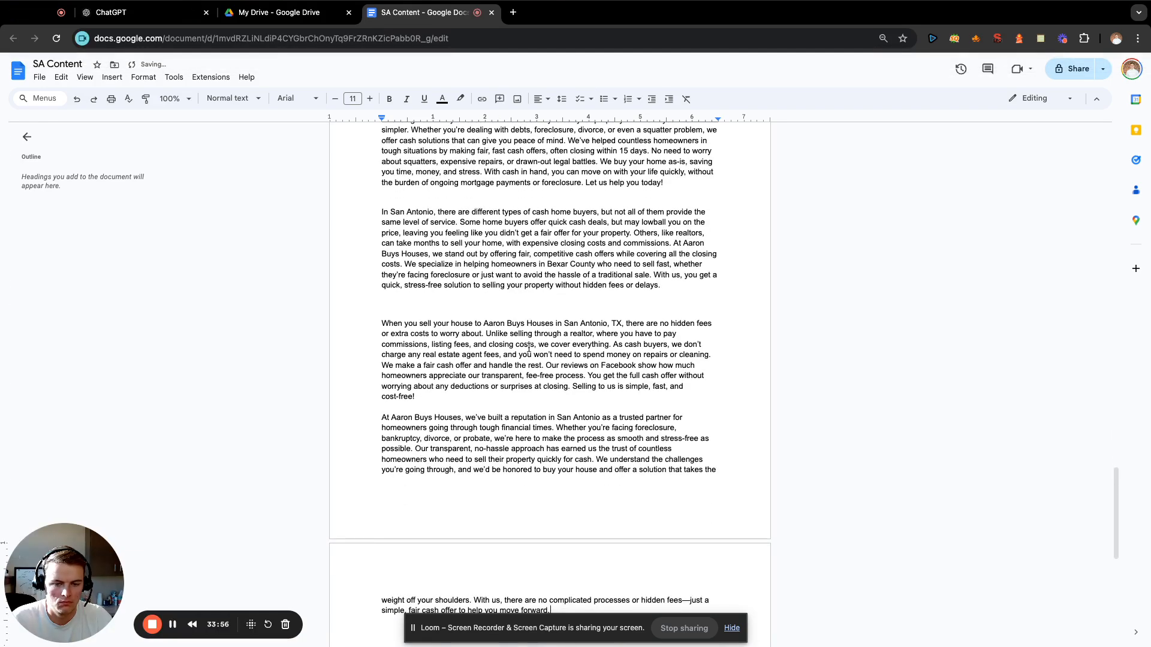
Insert two blank lines above the first paragraph of the SA Content document and place the cursor on the first one.
{"action": "scroll", "coordinate": [530, 347], "scroll_direction": "up", "scroll_amount": 15}
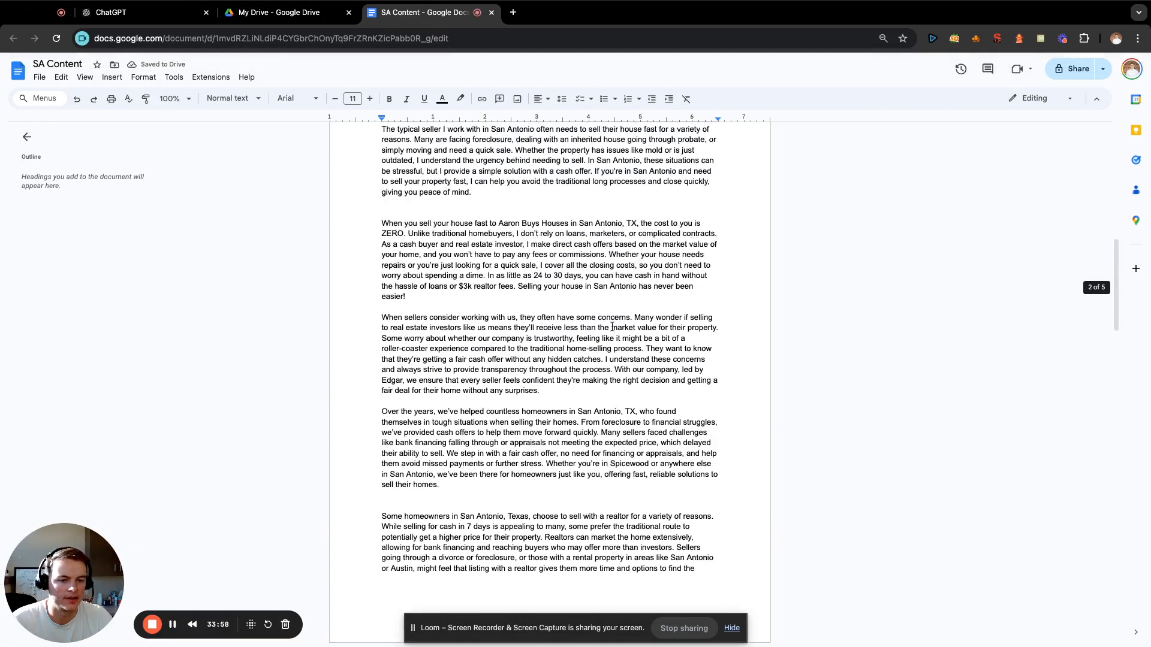
{"action": "scroll", "coordinate": [612, 327], "scroll_direction": "up", "scroll_amount": 15}
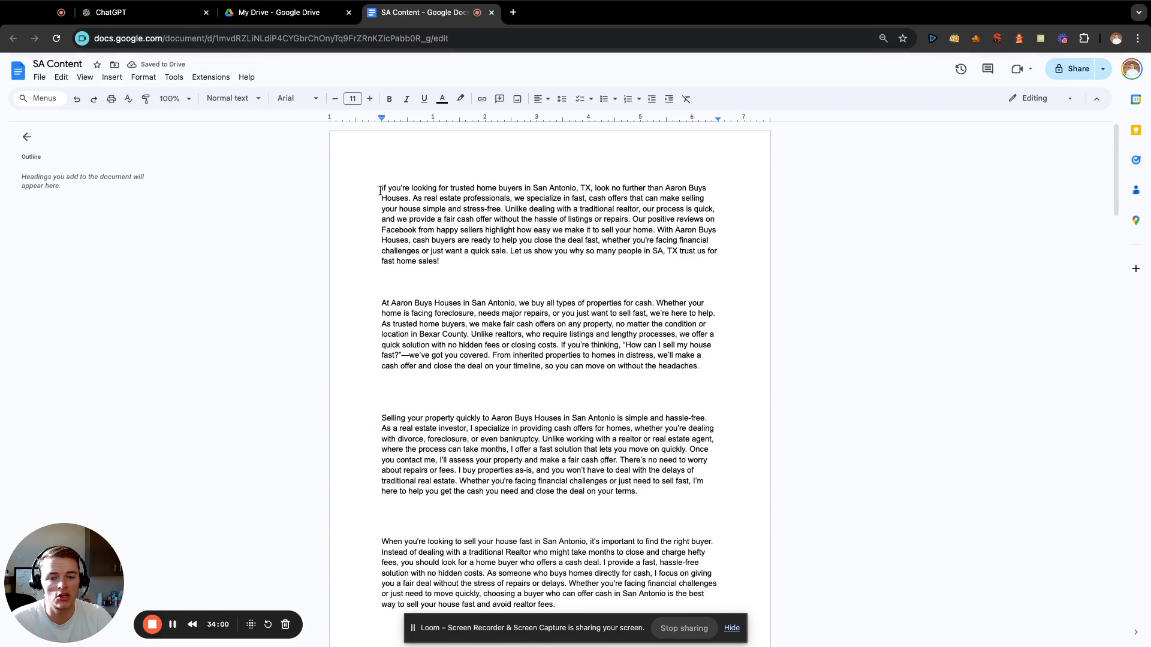
{"action": "left_click", "coordinate": [380, 190]}
{"action": "key", "text": "Return"}
{"action": "key", "text": "Return"}
{"action": "left_click", "coordinate": [416, 177]}
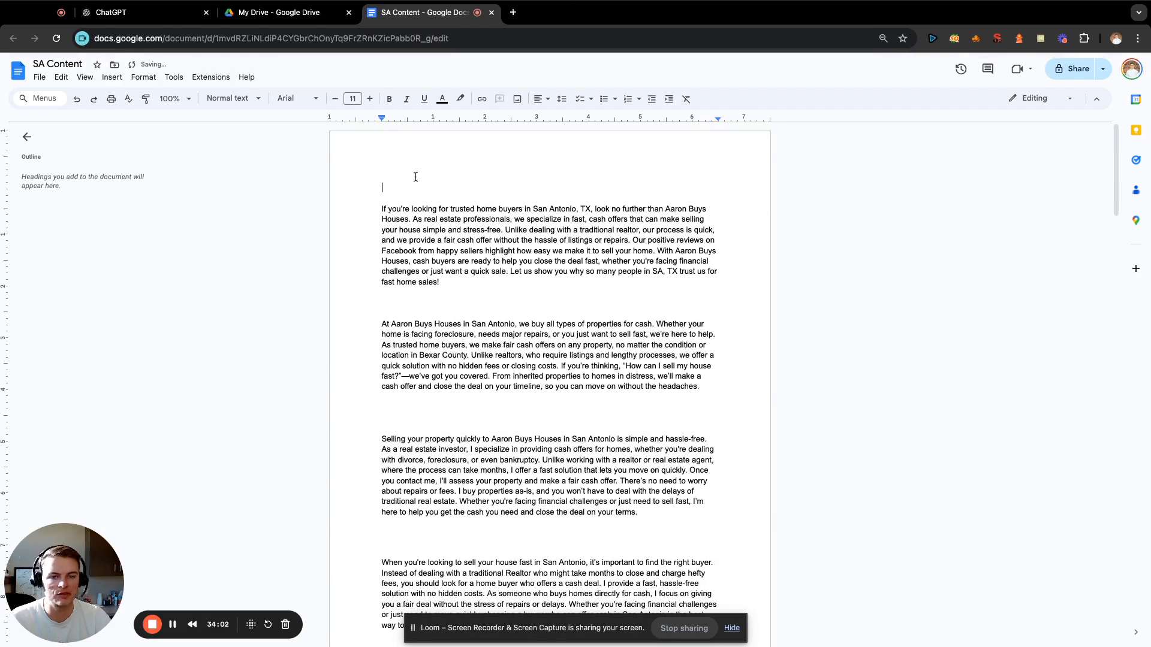
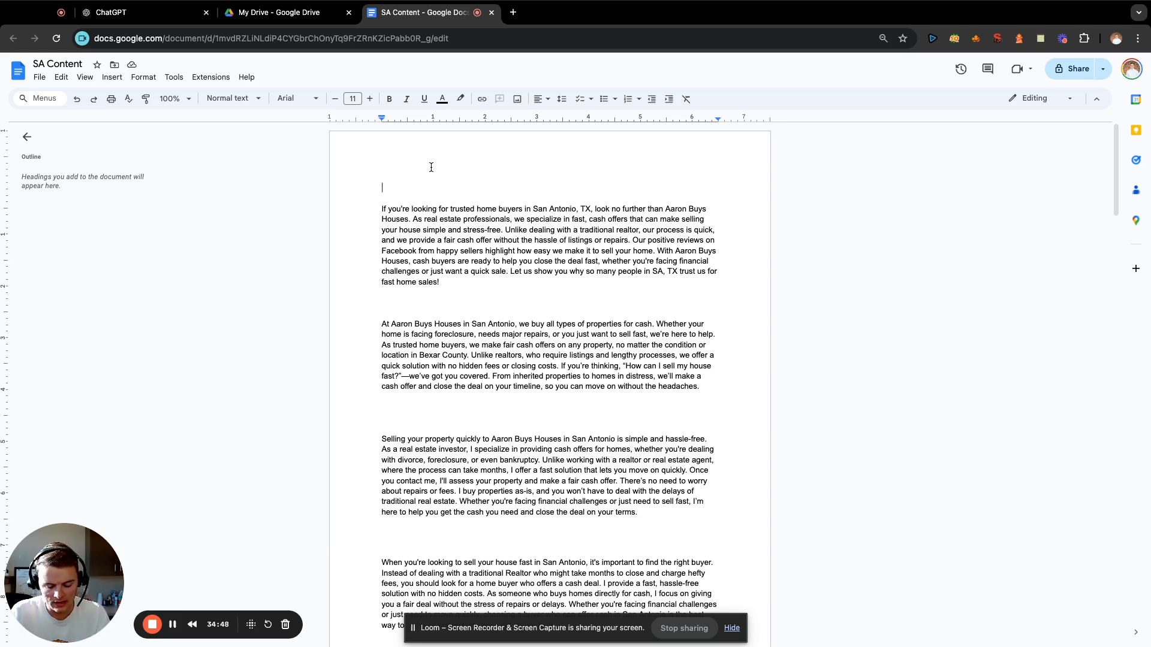
Enter the heading "Cash Home Buyers San Antonio" above the first paragraph of the SA Content document.
{"action": "left_click", "coordinate": [432, 168]}
{"action": "type", "text": "Cash Home Buyers"}
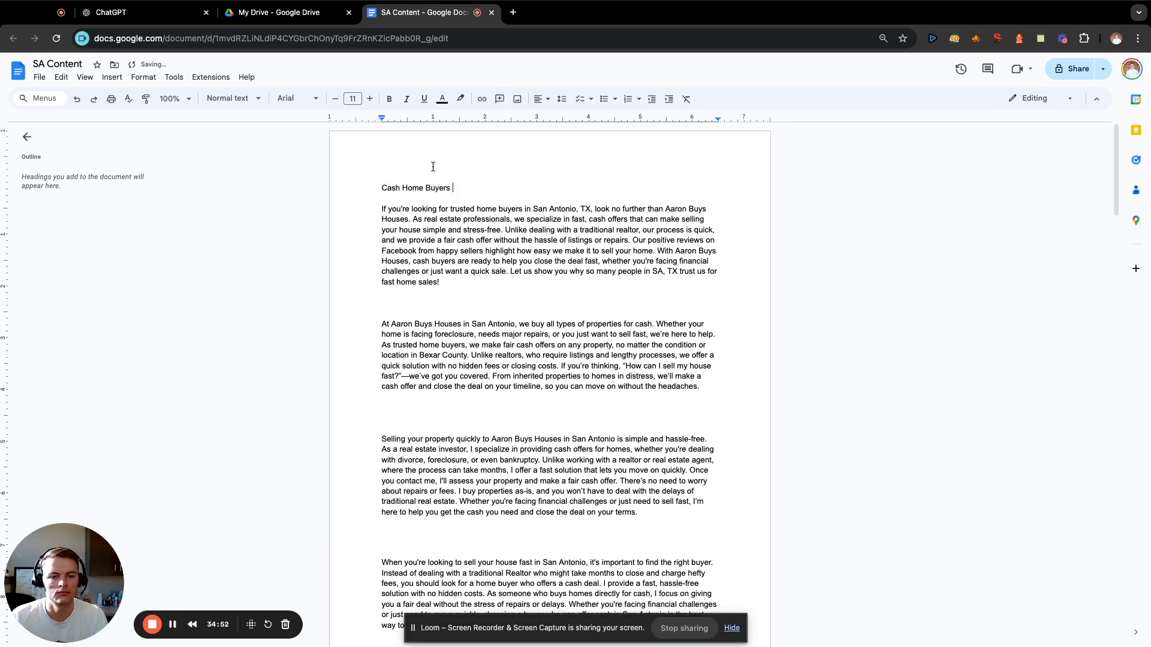
{"action": "type", "text": " S"}
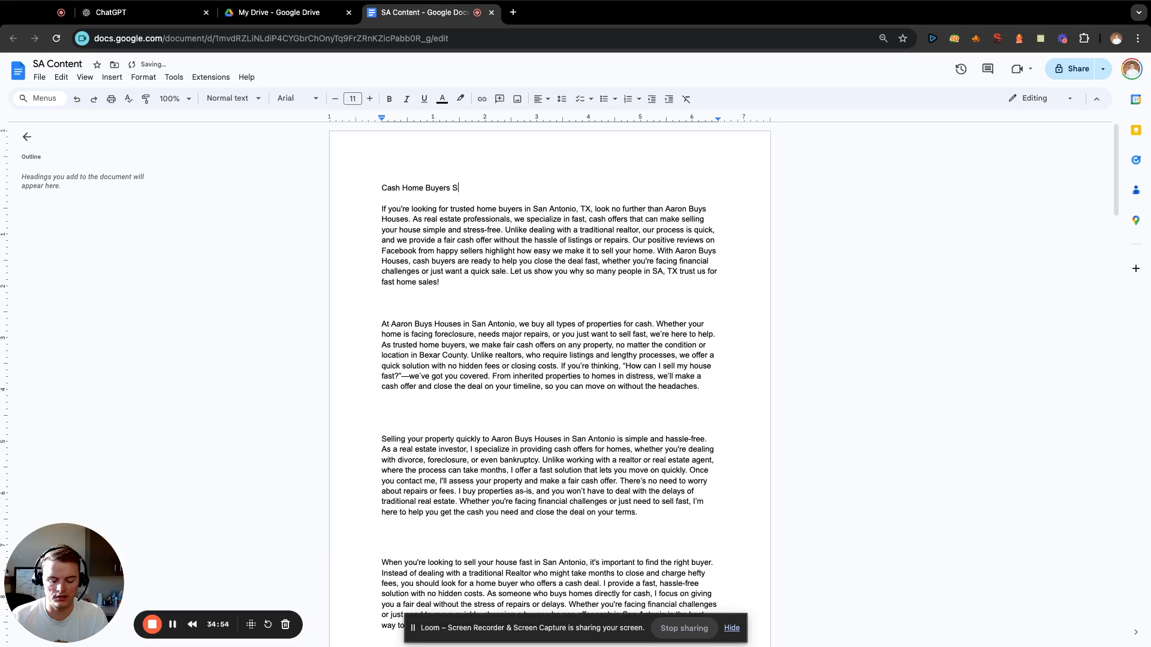
{"action": "type", "text": "an Antonio"}
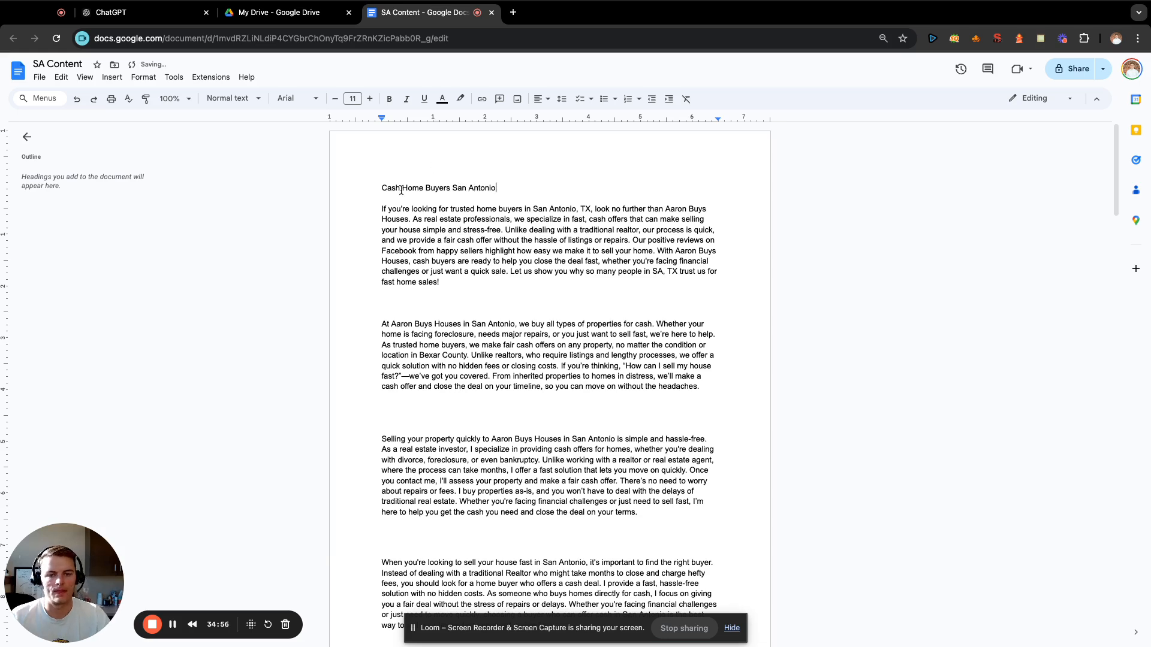
Insert a line above the paragraph on buying all types of properties and enter the heading "Sell Your House without a Realtor".
{"action": "left_click", "coordinate": [412, 306]}
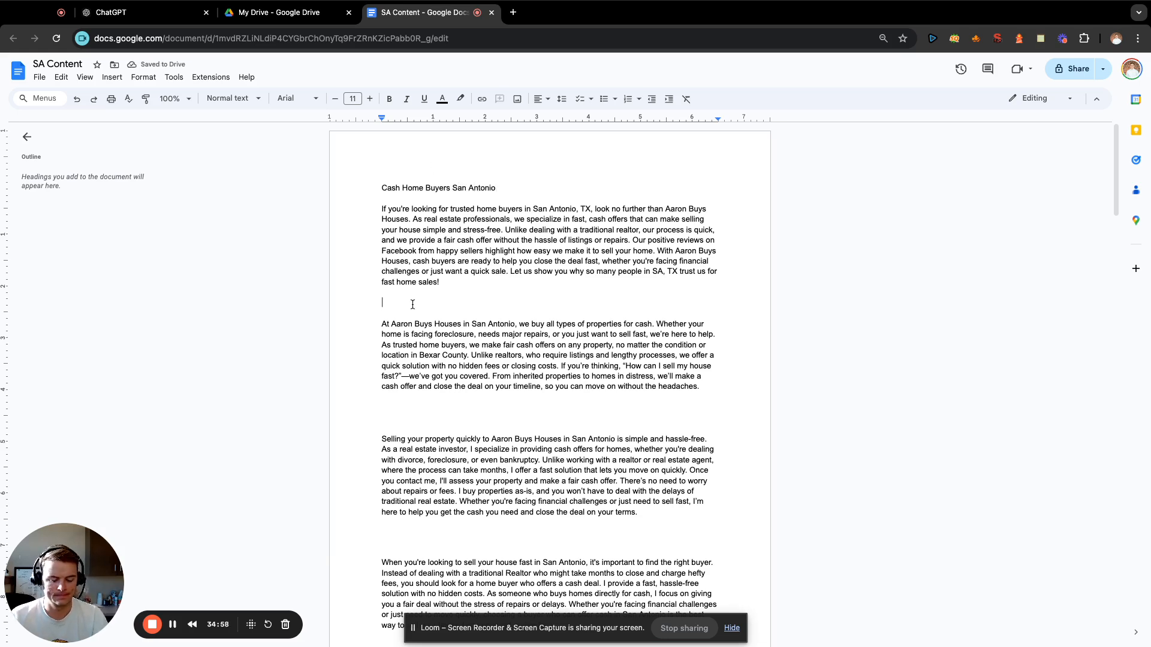
{"action": "key", "text": "Return"}
{"action": "type", "text": "Sel"}
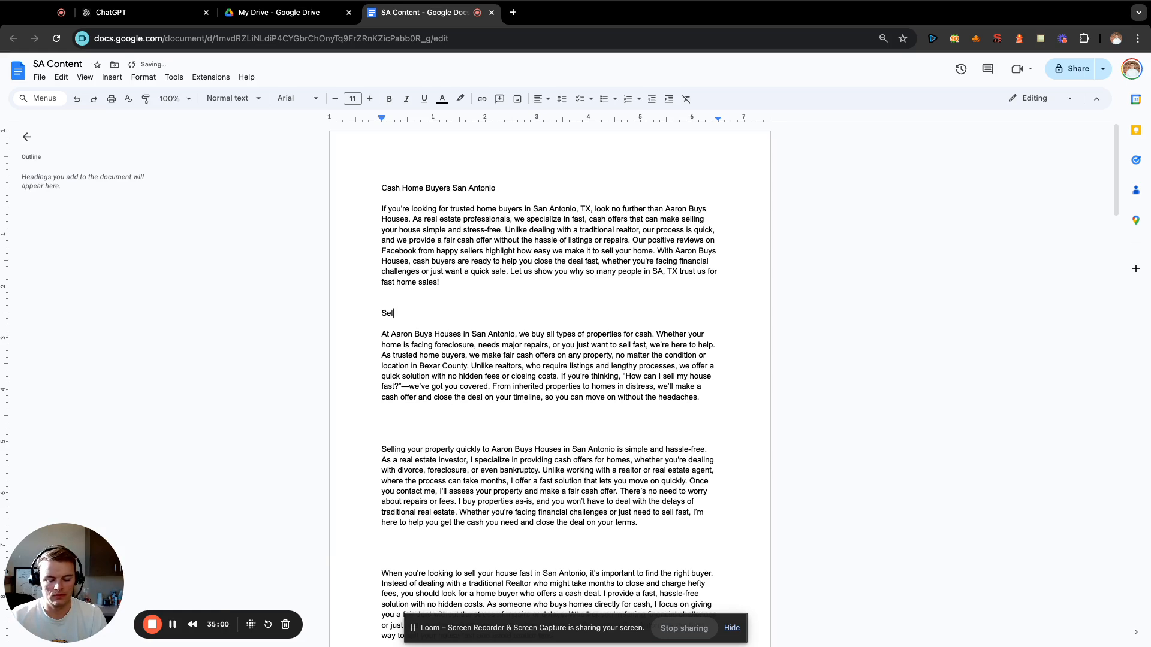
{"action": "type", "text": "l Your House wi"}
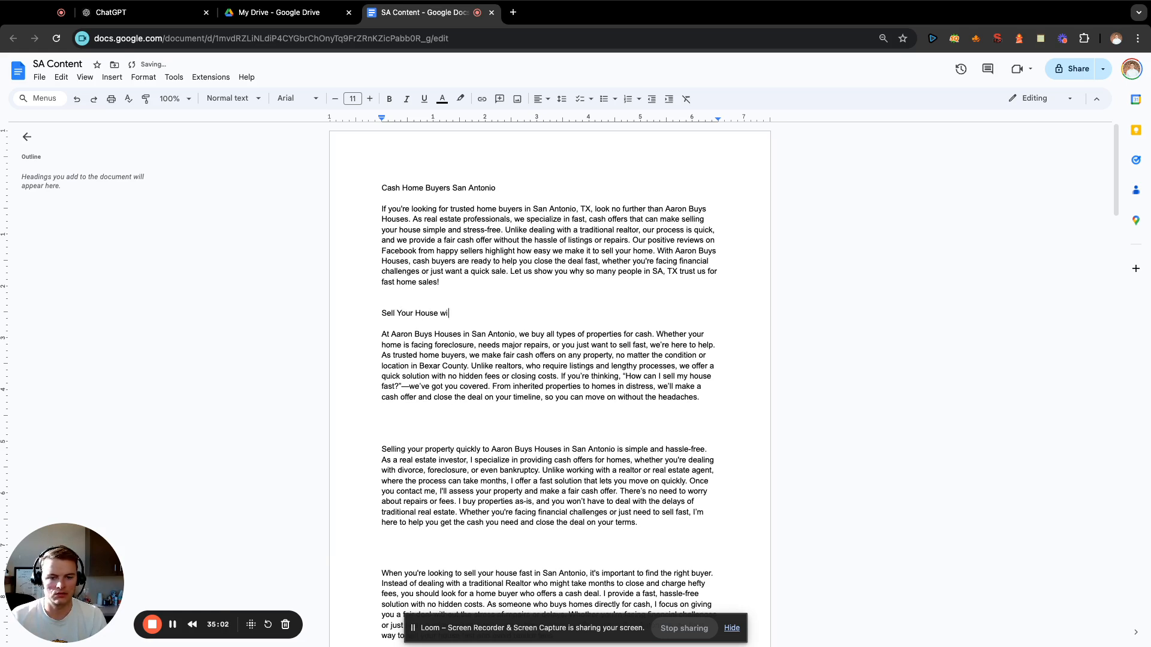
{"action": "type", "text": "thout a Realtor"}
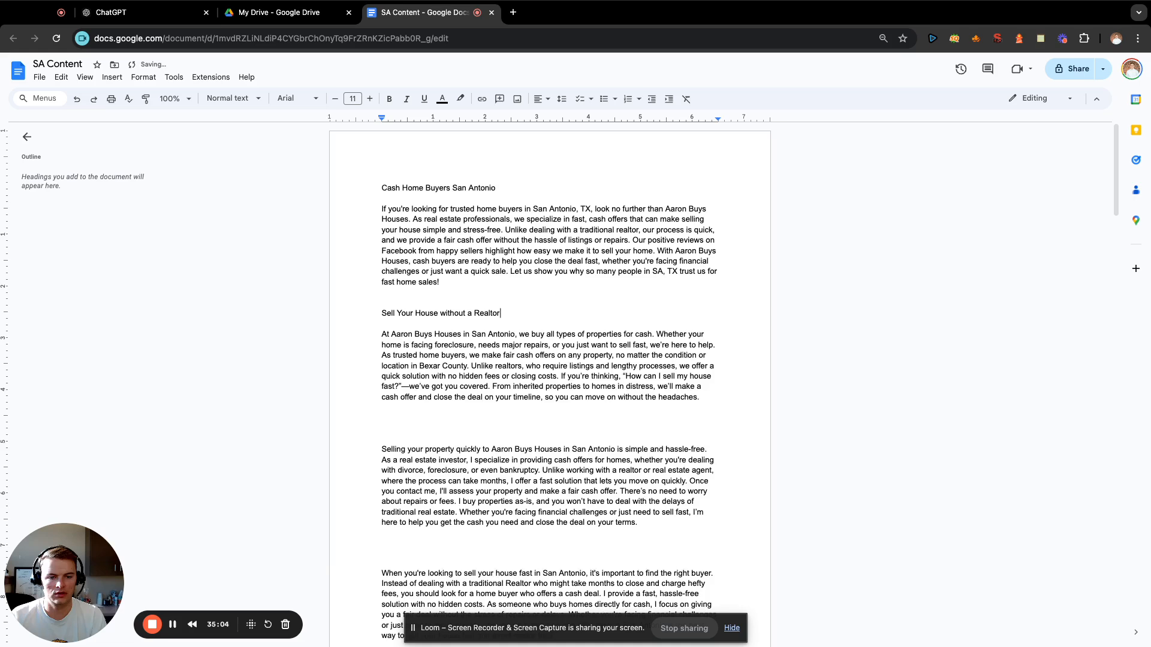
{"action": "left_click", "coordinate": [445, 431]}
{"action": "type", "text": "C"}
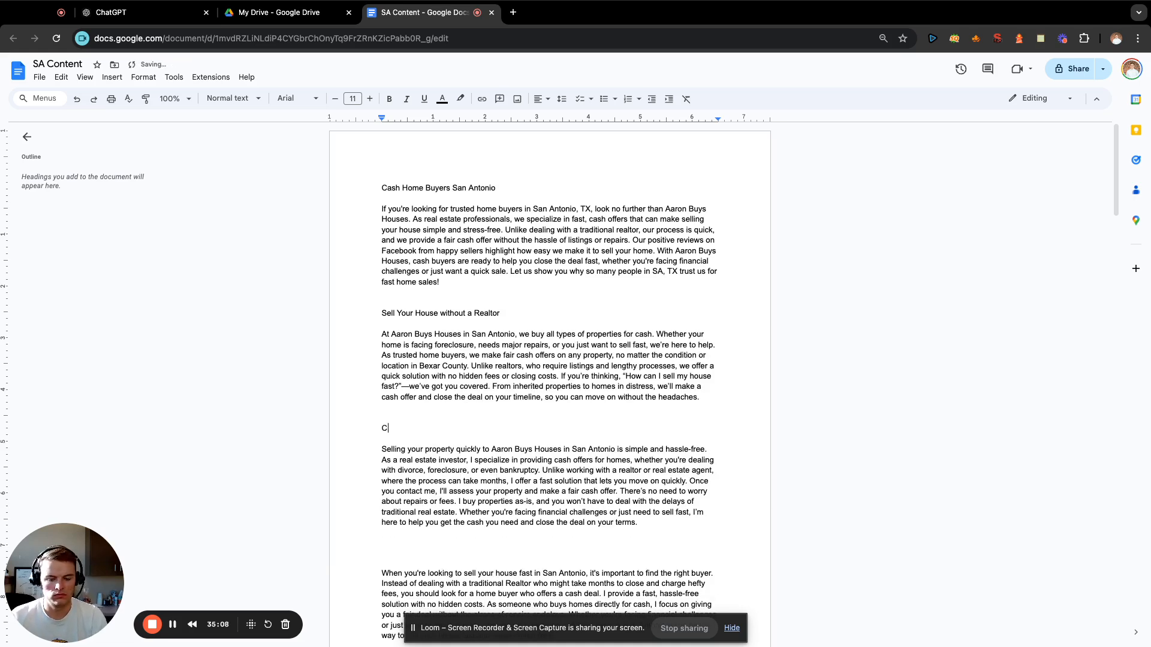
{"action": "type", "text": "ash Home Buyers"}
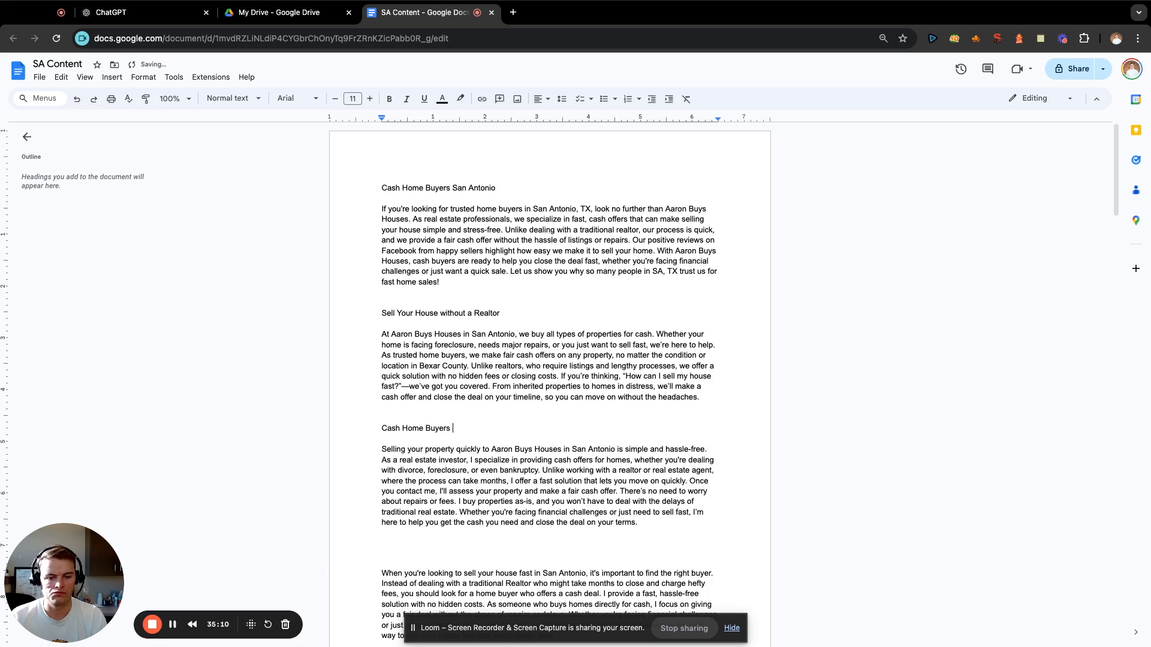
{"action": "key", "text": "BackSpace"}
{"action": "key", "text": "BackSpace"}
{"action": "key", "text": "BackSpace"}
{"action": "key", "text": "BackSpace"}
{"action": "key", "text": "BackSpace"}
{"action": "key", "text": "BackSpace"}
{"action": "key", "text": "BackSpace"}
{"action": "key", "text": "BackSpace"}
{"action": "key", "text": "BackSpace"}
{"action": "key", "text": "BackSpace"}
{"action": "key", "text": "BackSpace"}
{"action": "key", "text": "BackSpace"}
{"action": "key", "text": "BackSpace"}
{"action": "key", "text": "BackSpace"}
{"action": "key", "text": "BackSpace"}
{"action": "key", "text": "BackSpace"}
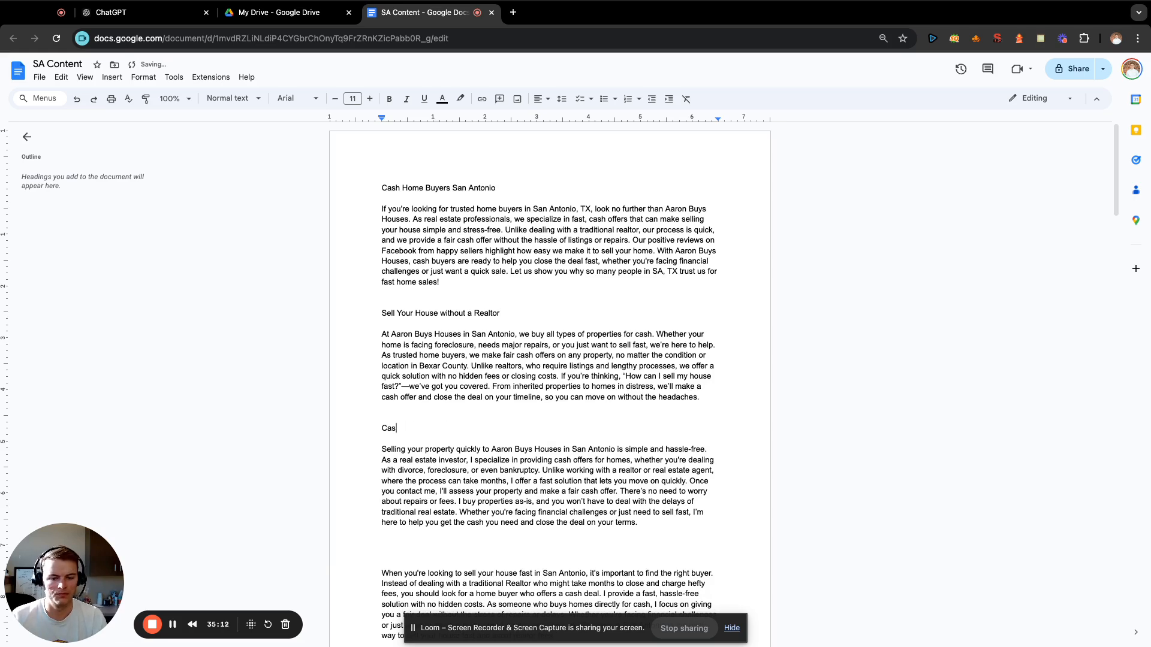
Enter the heading "We Buy Houses San Antonio" above the paragraph that begins "Selling your property quickly".
{"action": "type", "text": "We Buy "}
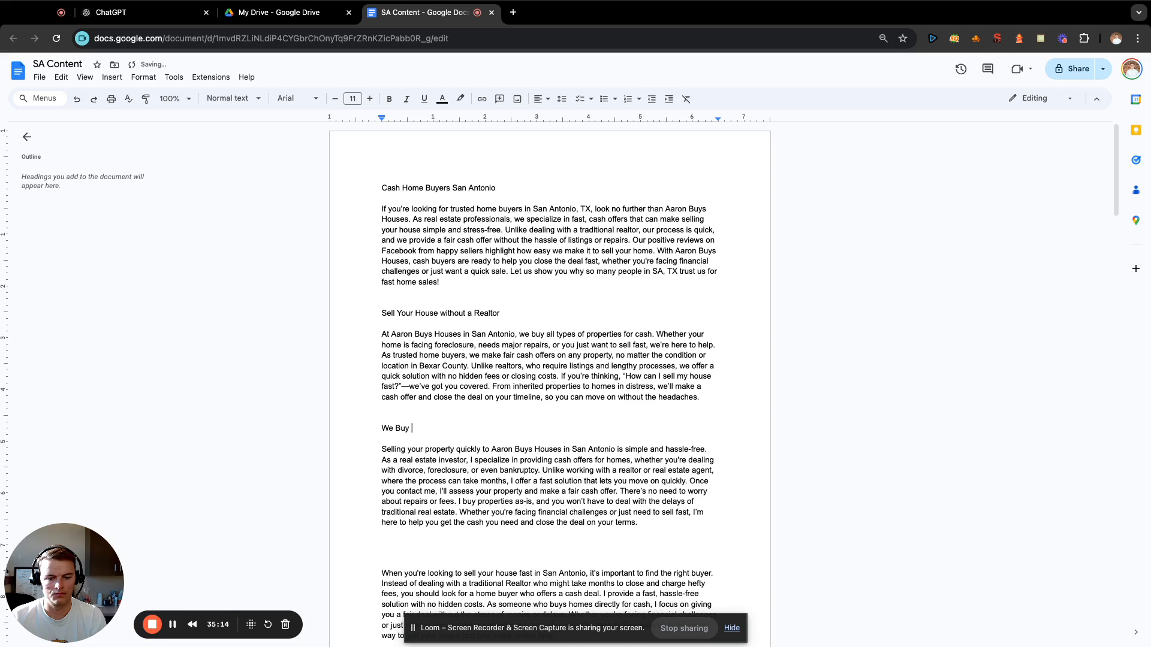
{"action": "type", "text": "Houses San ANt"}
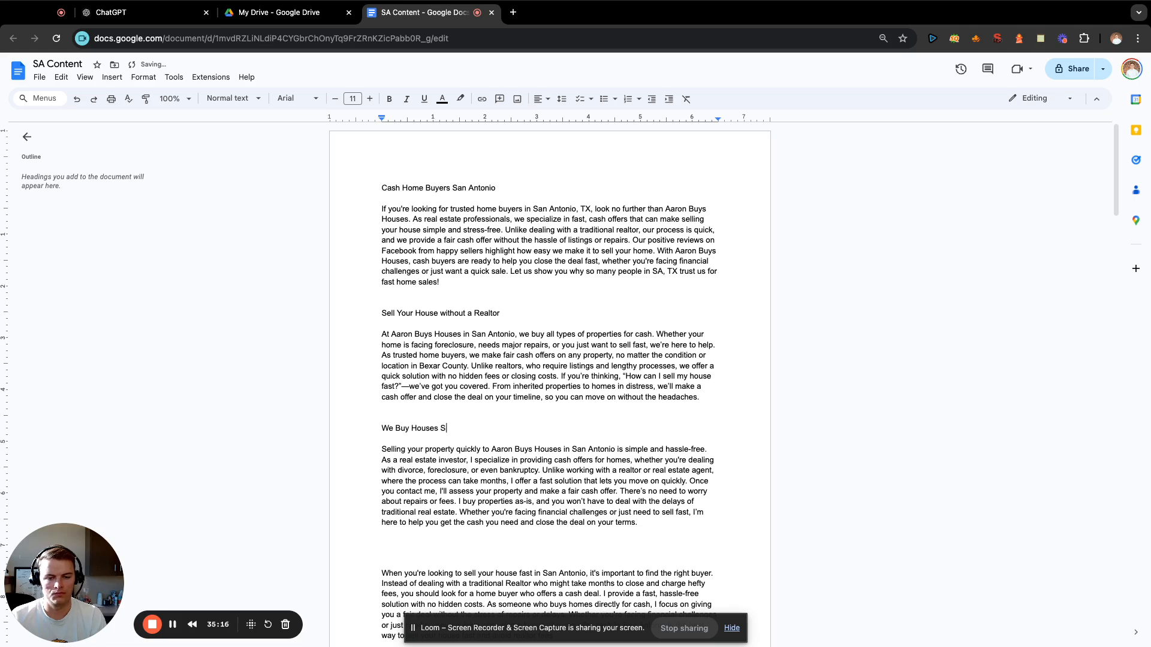
{"action": "key", "text": "BackSpace"}
{"action": "key", "text": "BackSpace"}
{"action": "type", "text": "ntoino"}
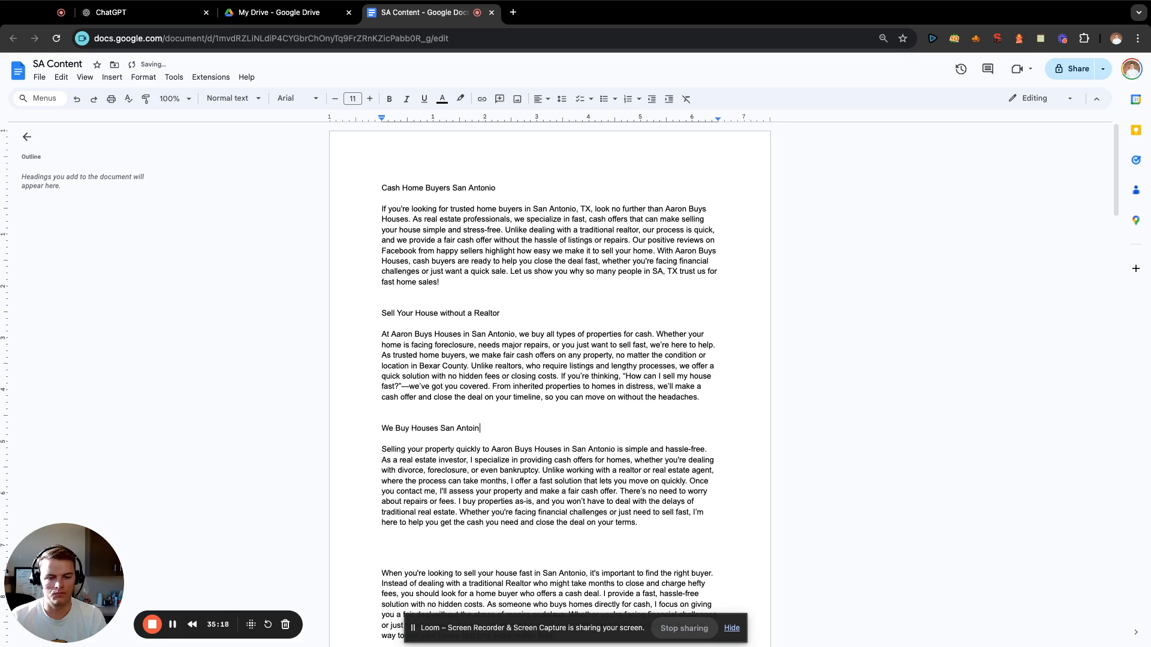
{"action": "key", "text": "BackSpace"}
{"action": "key", "text": "BackSpace"}
{"action": "key", "text": "BackSpace"}
{"action": "type", "text": "nio"}
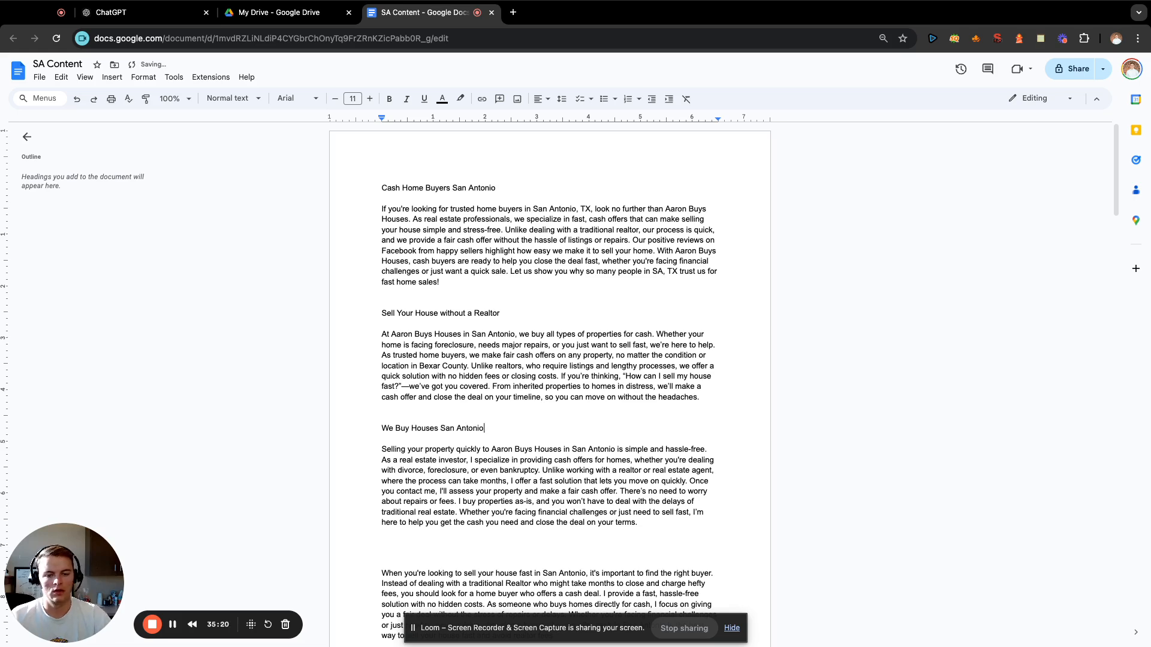
Enter the heading "Sell Your House for Cash" above the paragraph that begins "When you're looking to sell your house fast".
{"action": "scroll", "coordinate": [441, 365], "scroll_direction": "down", "scroll_amount": 5}
{"action": "left_click", "coordinate": [453, 279]}
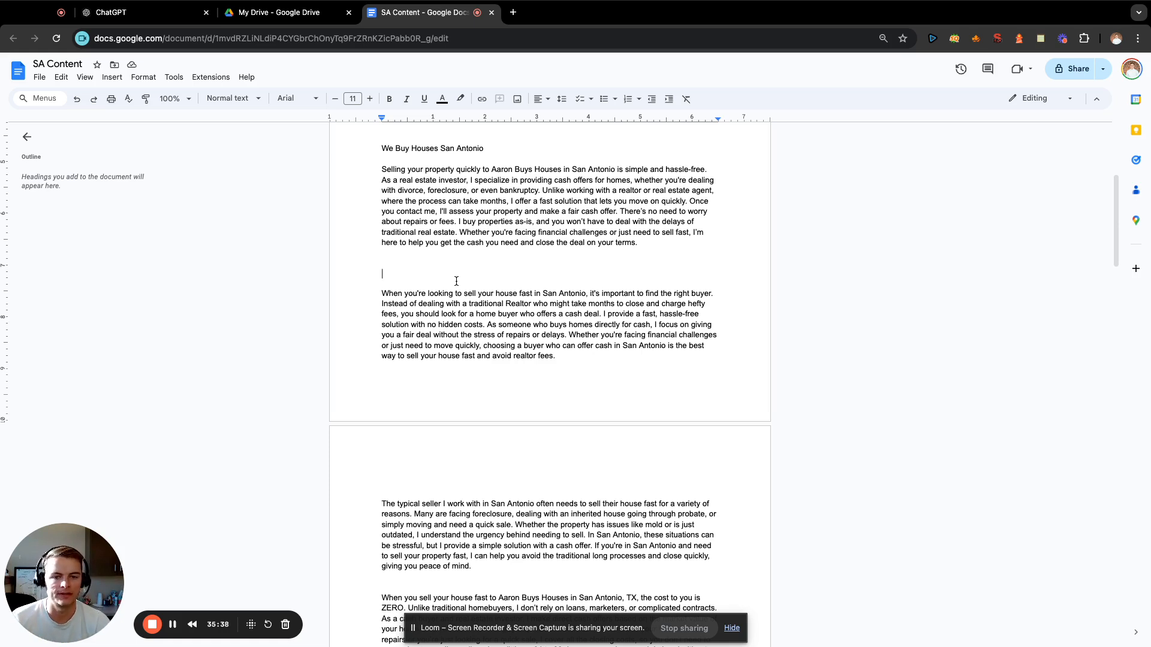
{"action": "type", "text": "Se"}
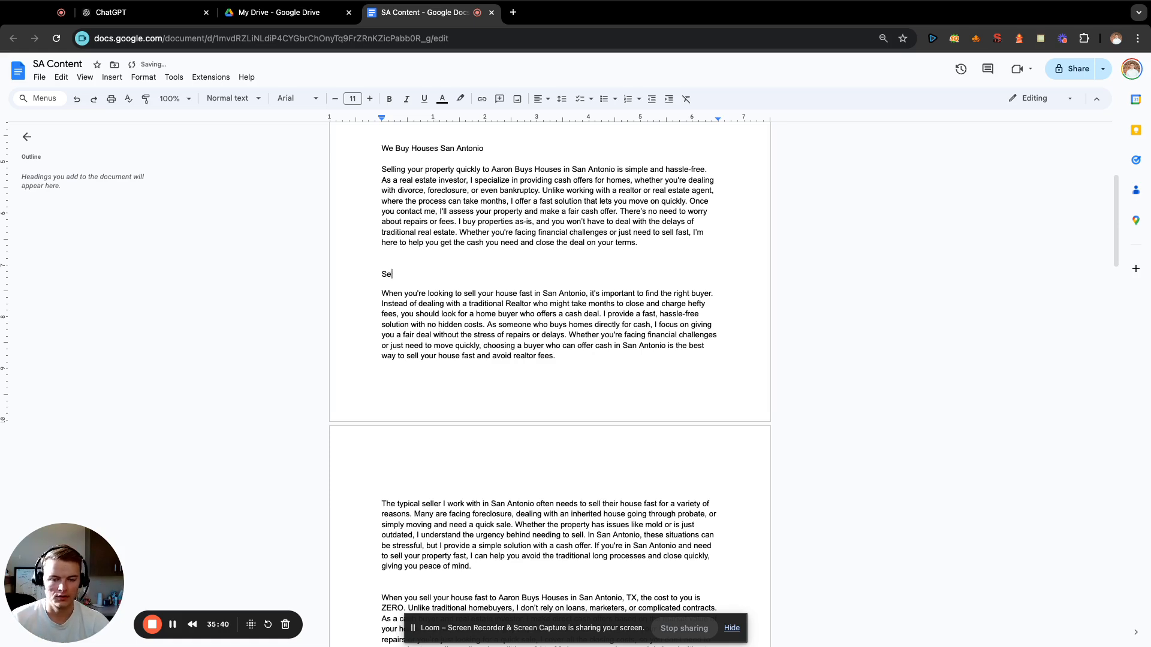
{"action": "type", "text": "ll mY"}
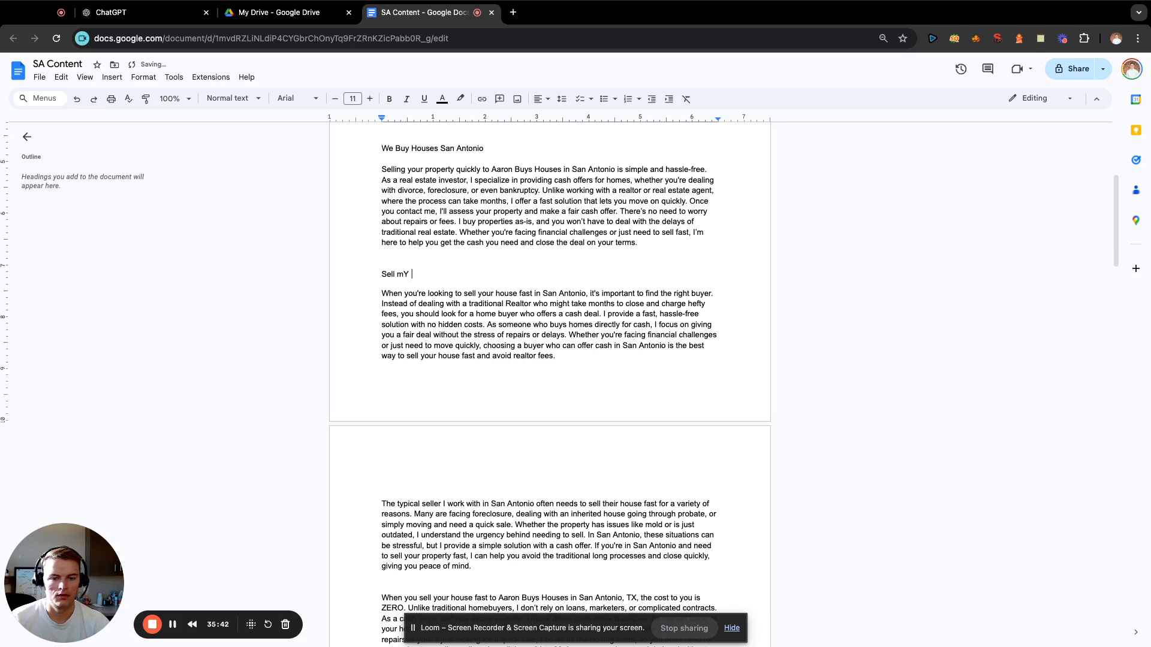
{"action": "key", "text": "BackSpace"}
{"action": "key", "text": "BackSpace"}
{"action": "key", "text": "BackSpace"}
{"action": "type", "text": "Your House for Cash"}
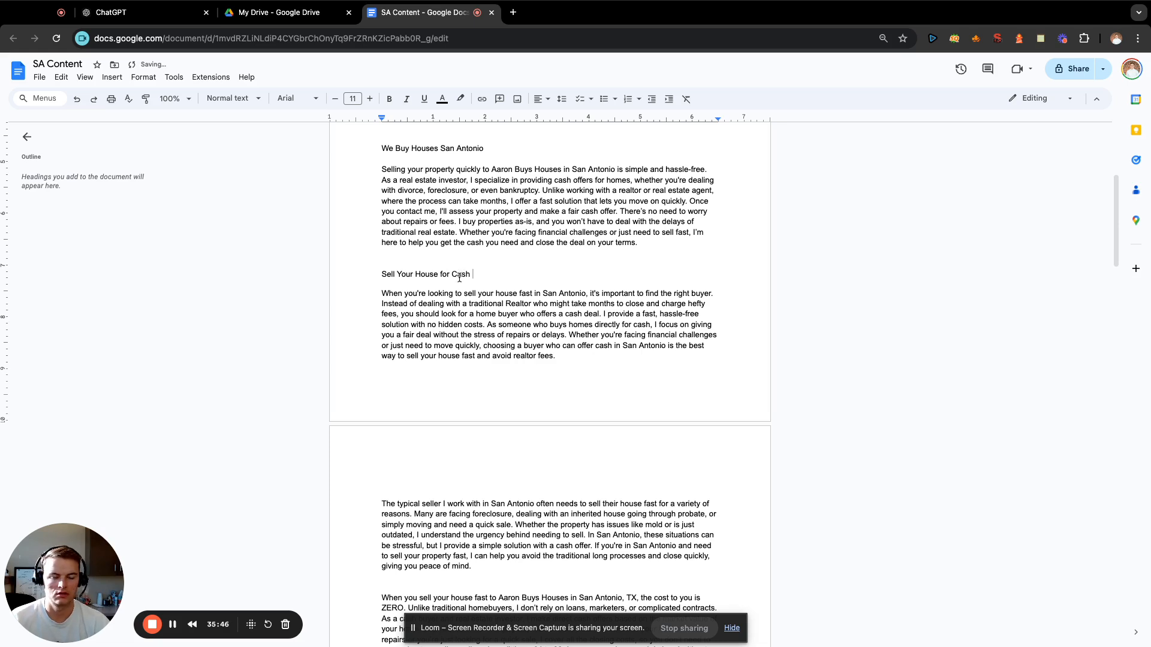
Enter the heading "House Buyers near San Antonio" above the paragraph about the typical seller.
{"action": "scroll", "coordinate": [662, 364], "scroll_direction": "down", "scroll_amount": 3}
{"action": "left_click", "coordinate": [507, 408]}
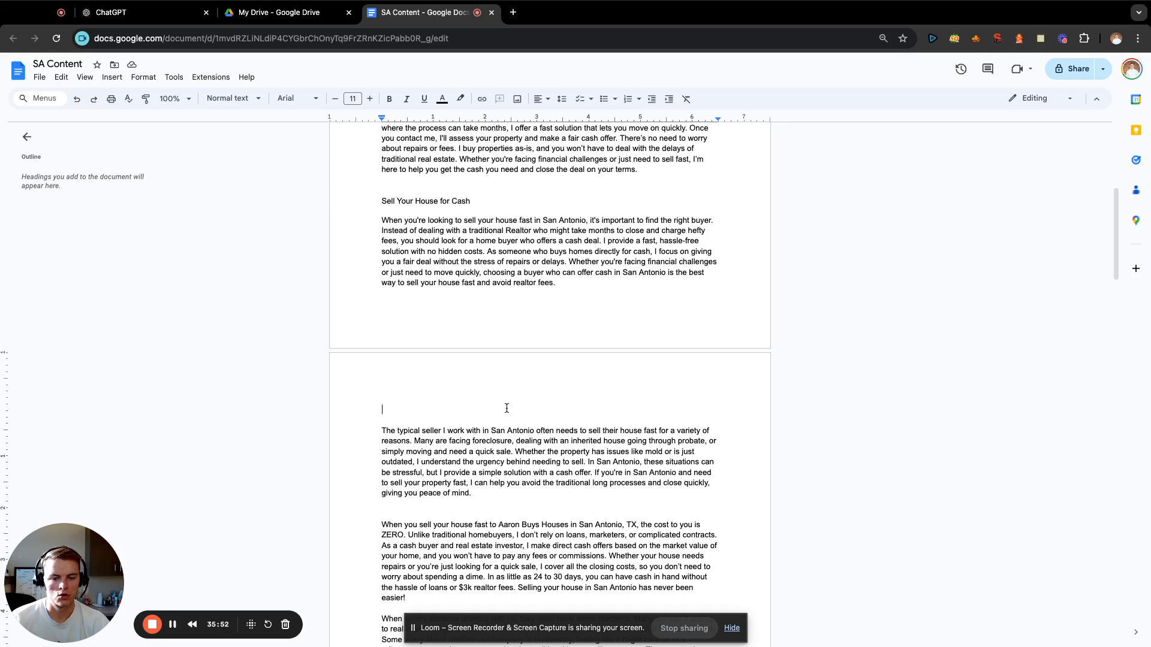
{"action": "type", "text": "House Bu"}
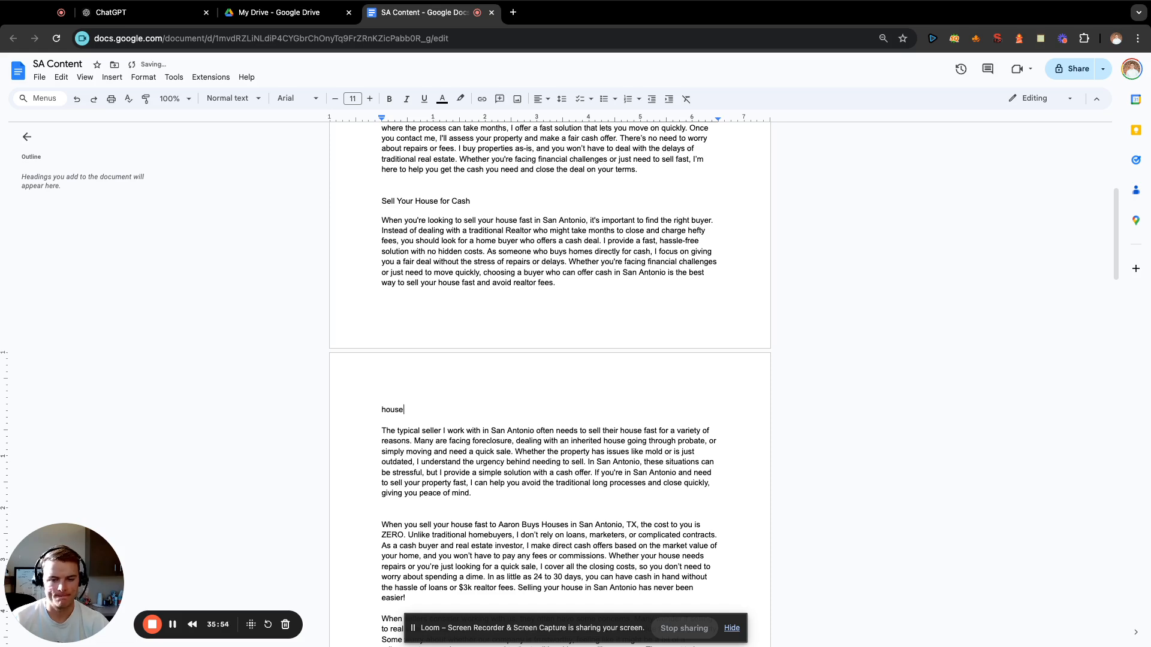
{"action": "type", "text": "yers in"}
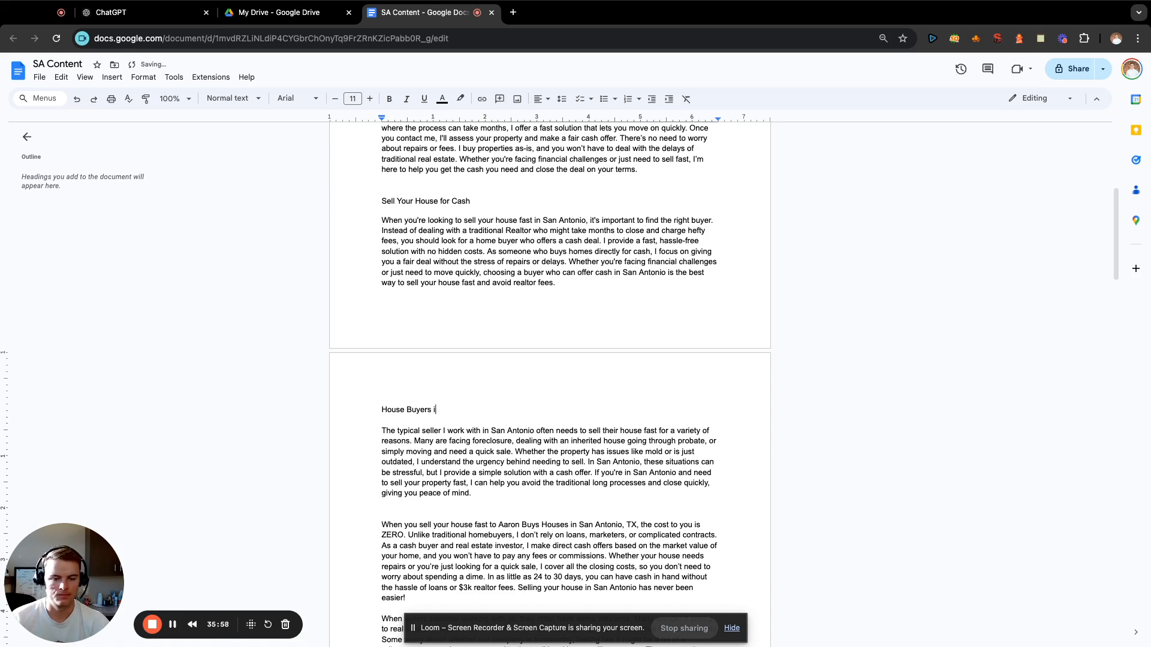
{"action": "key", "text": "BackSpace"}
{"action": "type", "text": "near San Antonio"}
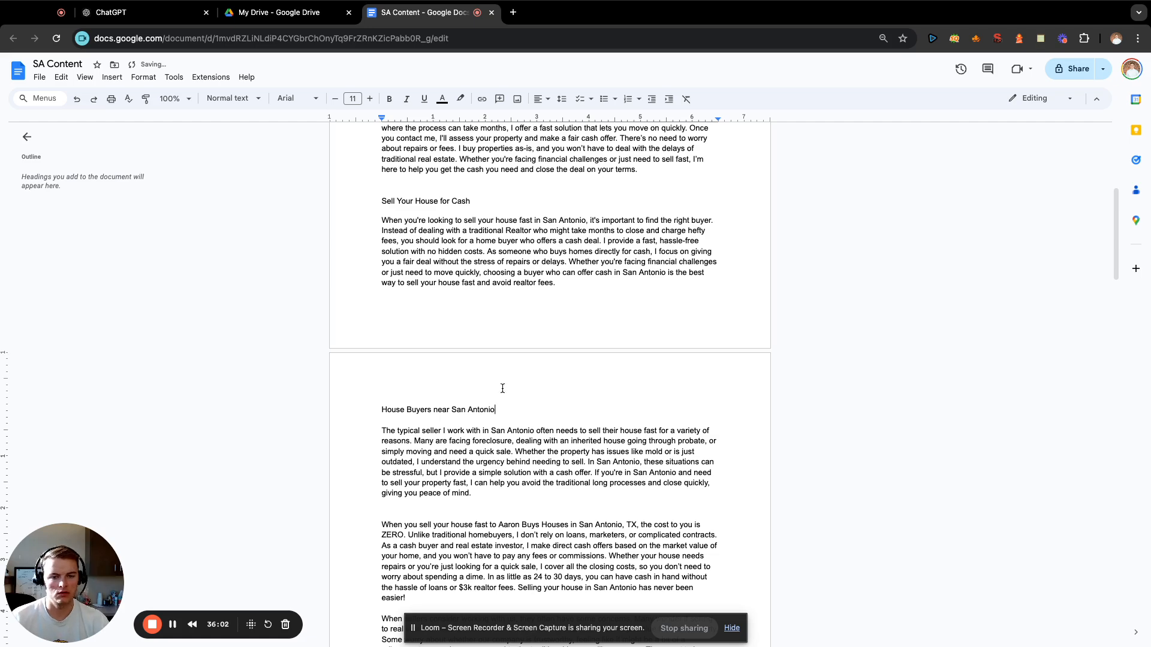
Insert a blank line between the typical-seller paragraph and the paragraph about the cost being ZERO.
{"action": "scroll", "coordinate": [502, 388], "scroll_direction": "down", "scroll_amount": 3}
{"action": "left_click", "coordinate": [503, 349]}
{"action": "key", "text": "Return"}
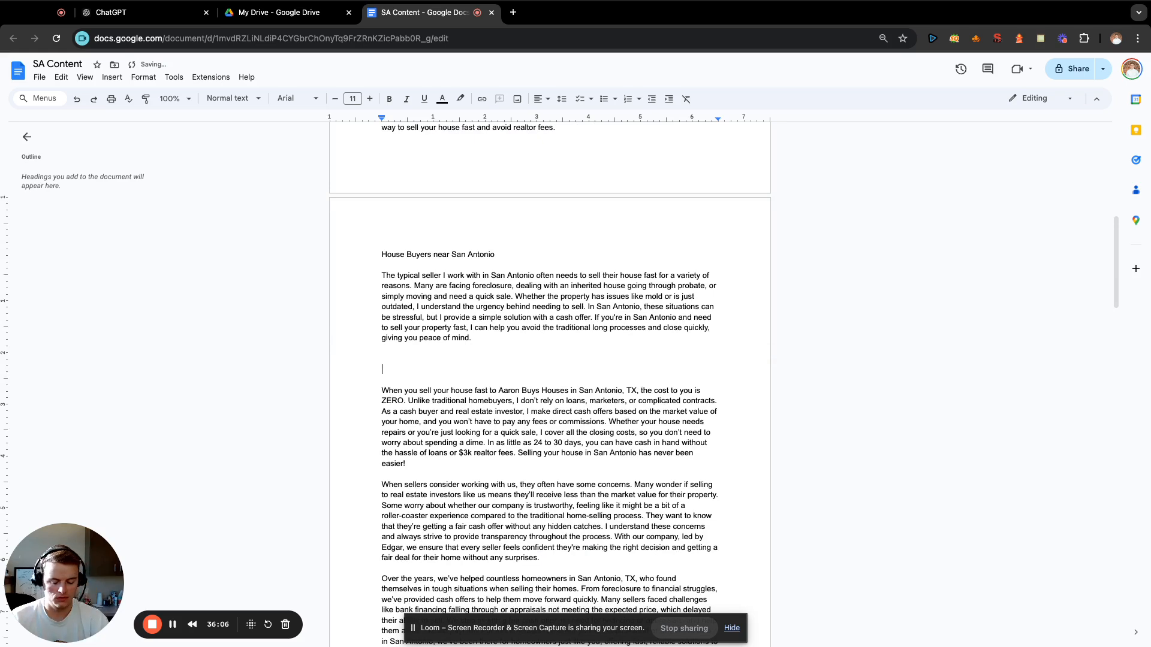
{"action": "type", "text": "Home Buyer"}
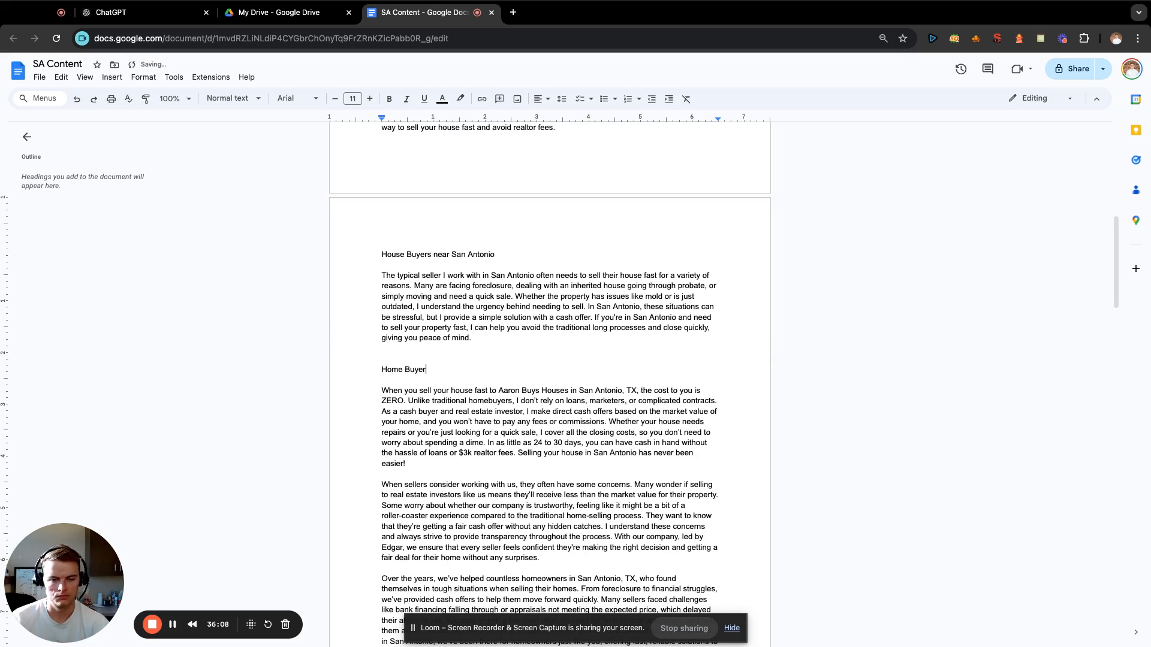
{"action": "type", "text": "s Near"}
{"action": "key", "text": "BackSpace"}
{"action": "key", "text": "BackSpace"}
{"action": "key", "text": "BackSpace"}
{"action": "key", "text": "BackSpace"}
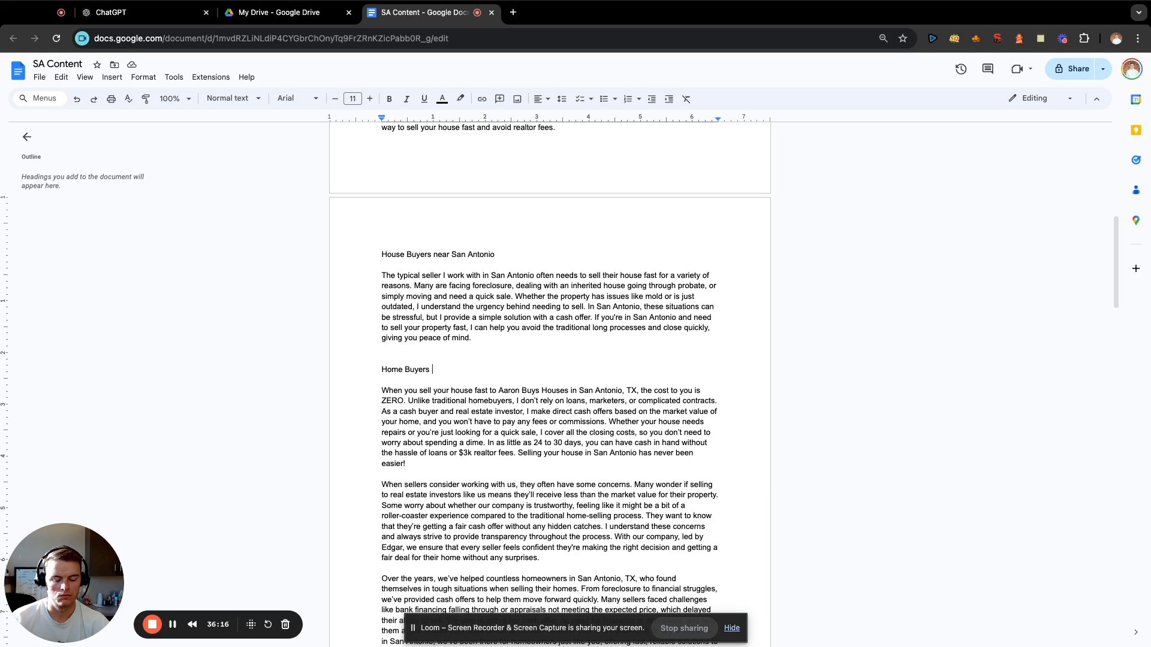
{"action": "key", "text": "BackSpace"}
{"action": "key", "text": "BackSpace"}
{"action": "key", "text": "BackSpace"}
{"action": "key", "text": "BackSpace"}
{"action": "key", "text": "BackSpace"}
{"action": "key", "text": "BackSpace"}
{"action": "key", "text": "BackSpace"}
{"action": "key", "text": "BackSpace"}
{"action": "key", "text": "BackSpace"}
{"action": "key", "text": "BackSpace"}
{"action": "key", "text": "BackSpace"}
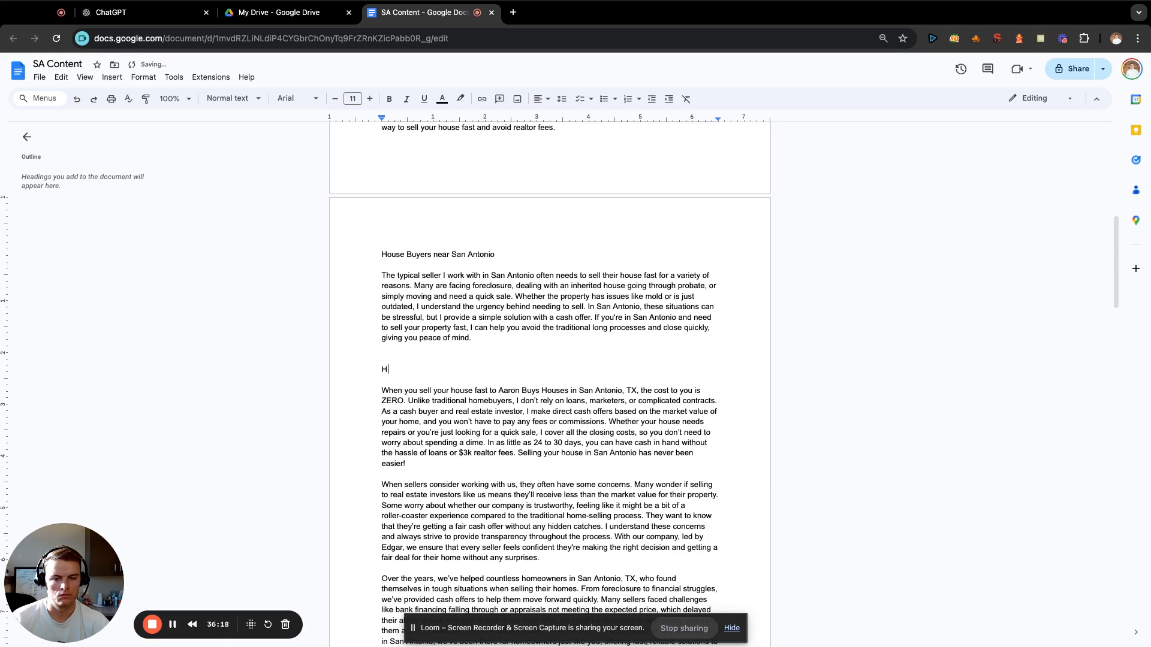
{"action": "key", "text": "BackSpace"}
Enter the heading "We Buy Homes for Cash" above the paragraph about the cost being ZERO.
{"action": "type", "text": "We Buy "}
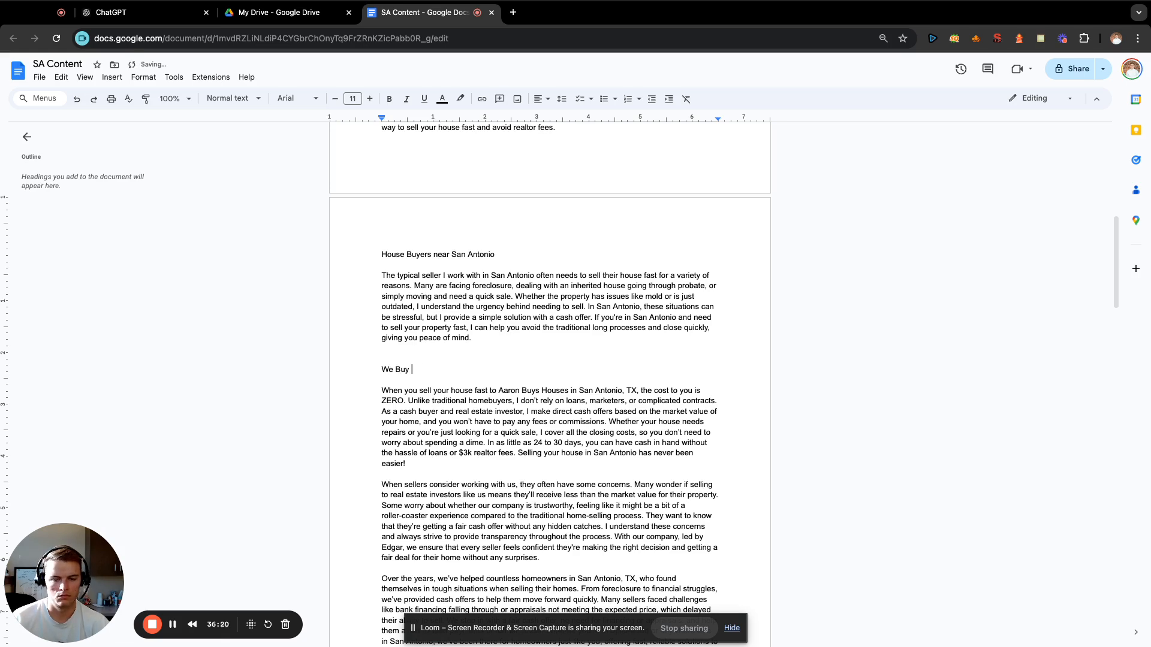
{"action": "type", "text": "Homes for Cash"}
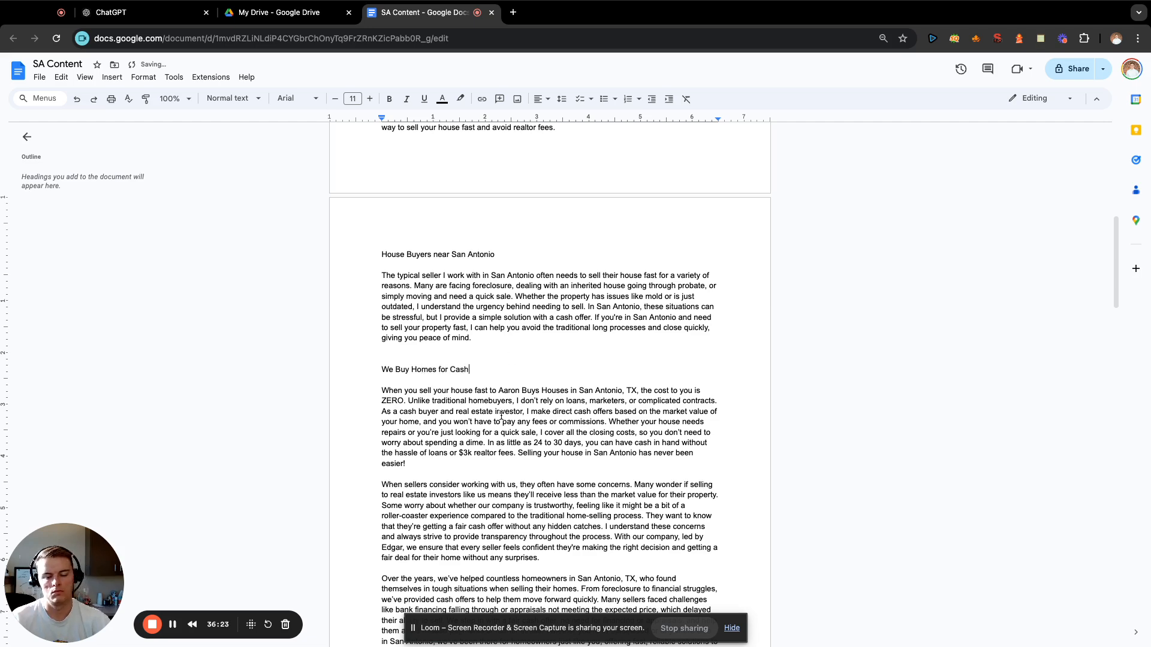
Make room above the paragraph about sellers' concerns and enter the heading "Cash for Houses San Antonio" there.
{"action": "scroll", "coordinate": [501, 416], "scroll_direction": "down", "scroll_amount": 1}
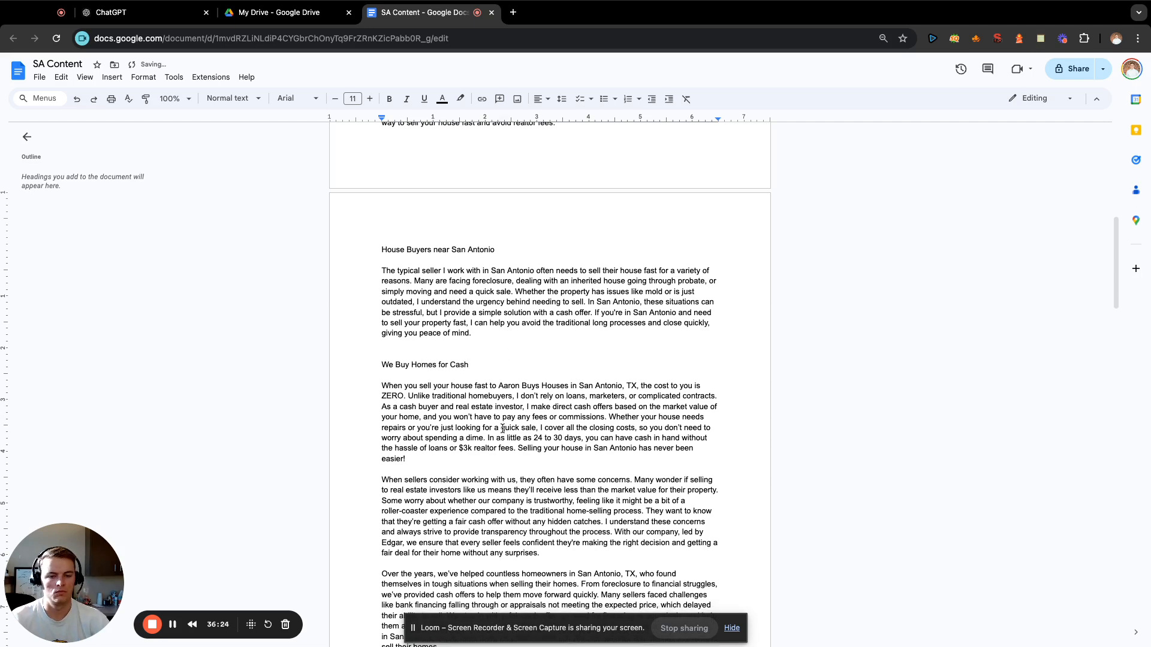
{"action": "left_click", "coordinate": [472, 452]}
{"action": "key", "text": "Return"}
{"action": "key", "text": "Return"}
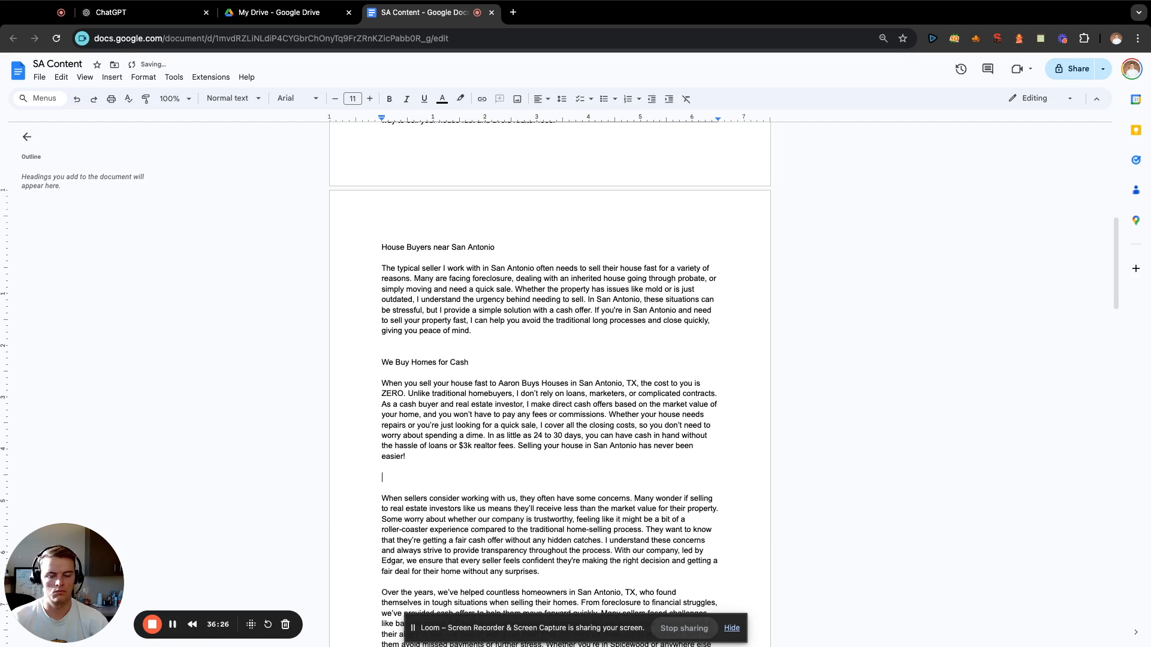
{"action": "scroll", "coordinate": [611, 390], "scroll_direction": "down", "scroll_amount": 3}
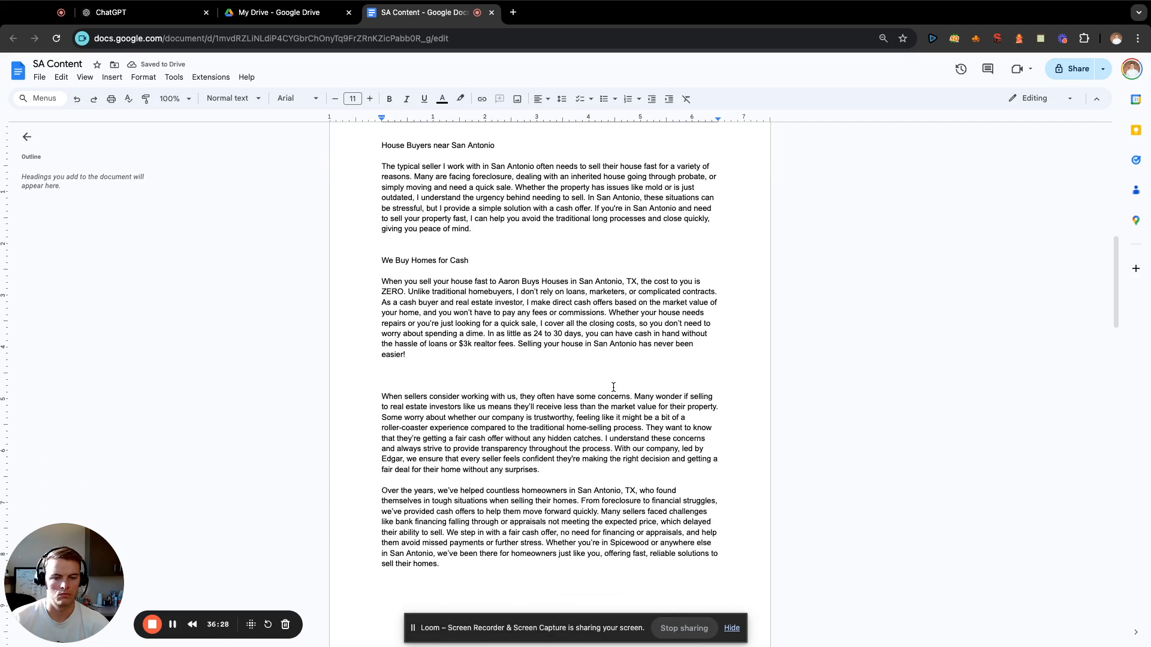
{"action": "type", "text": "Cash for H"}
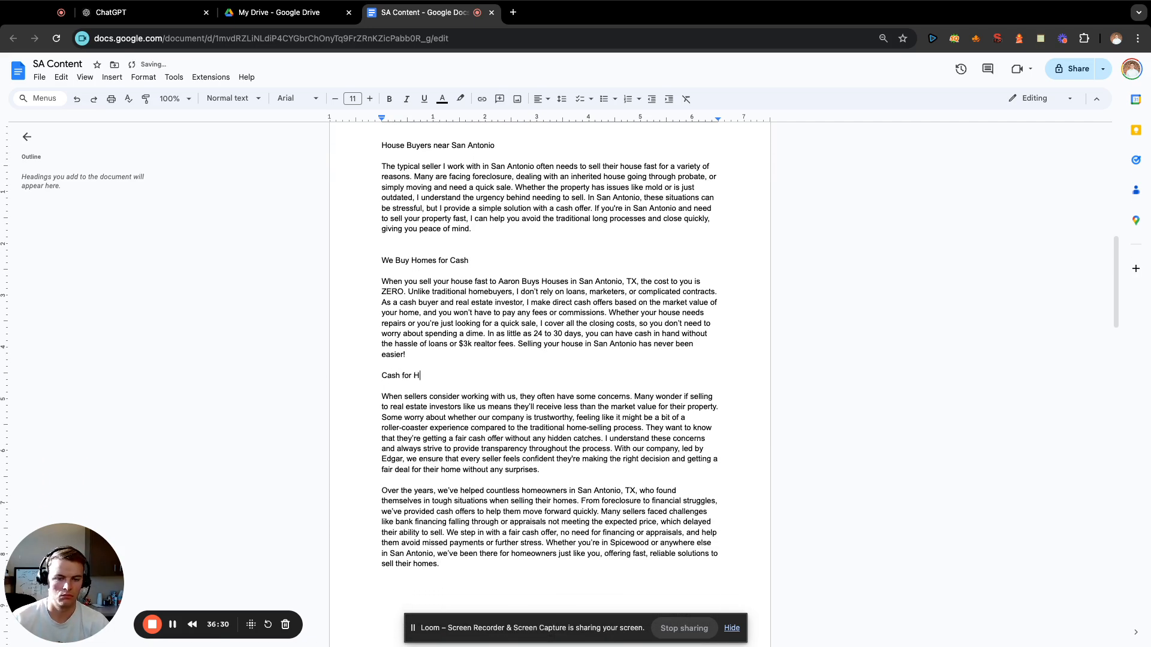
{"action": "type", "text": "ouses San Antonio"}
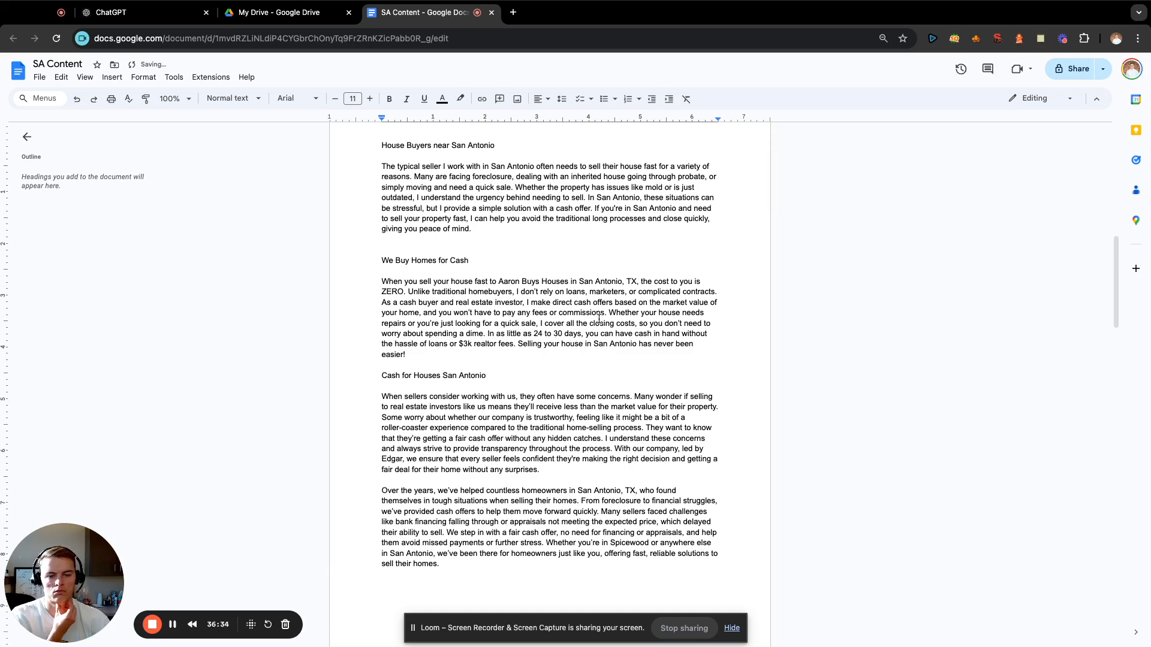
Make room above the paragraph about homeowners helped over the years in San Antonio, TX, and enter the heading "Sell Inherited House Fast".
{"action": "scroll", "coordinate": [589, 363], "scroll_direction": "up", "scroll_amount": 4}
{"action": "scroll", "coordinate": [589, 364], "scroll_direction": "down", "scroll_amount": 5}
{"action": "left_click", "coordinate": [581, 412]}
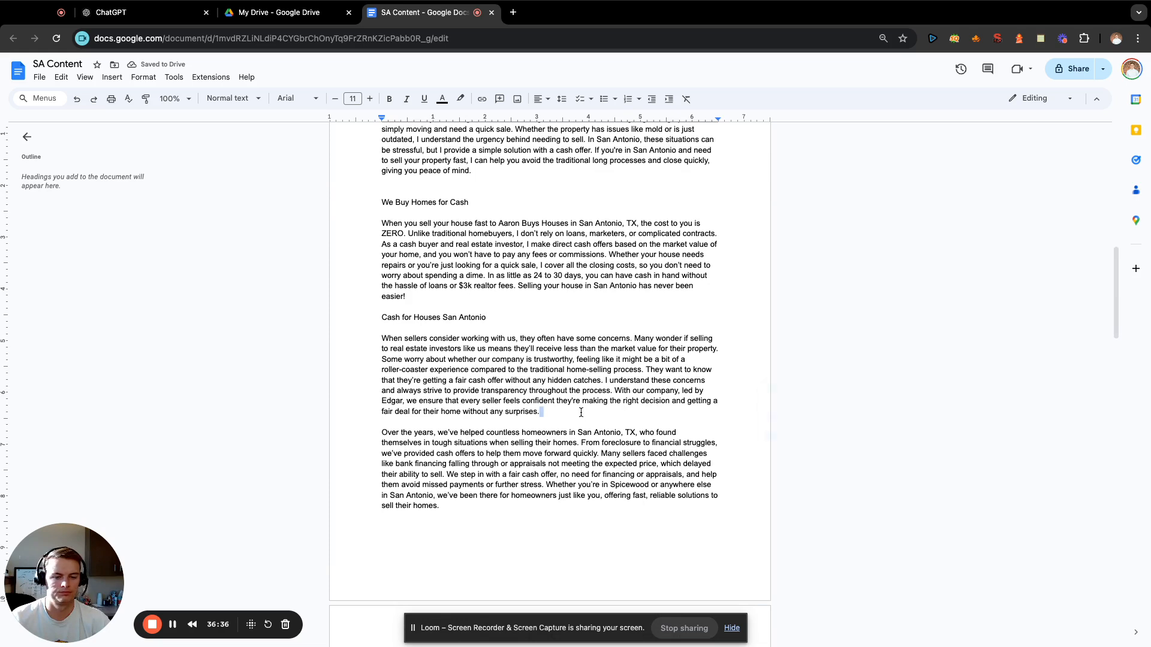
{"action": "key", "text": "Return"}
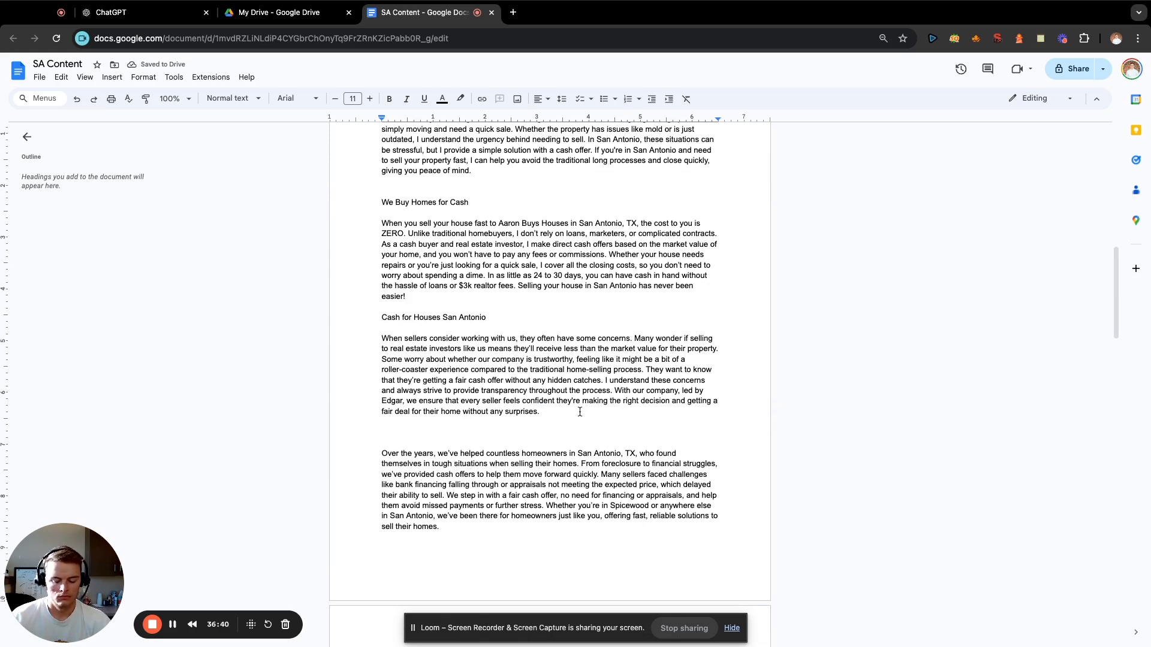
{"action": "type", "text": "Sell "}
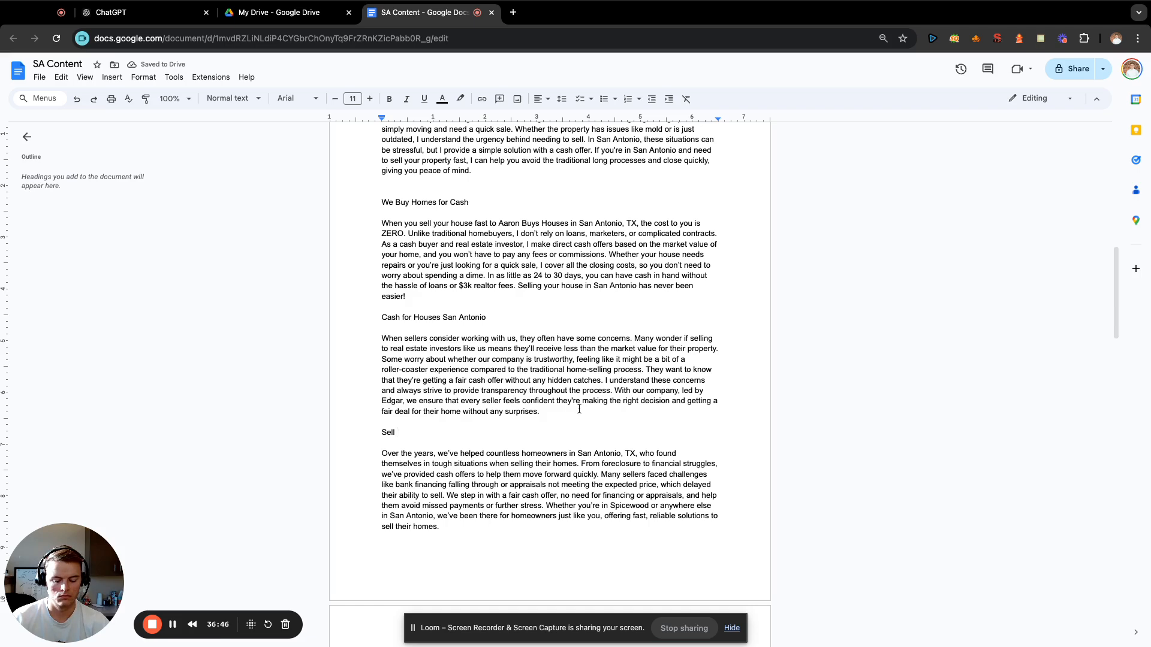
{"action": "type", "text": "Inherited "}
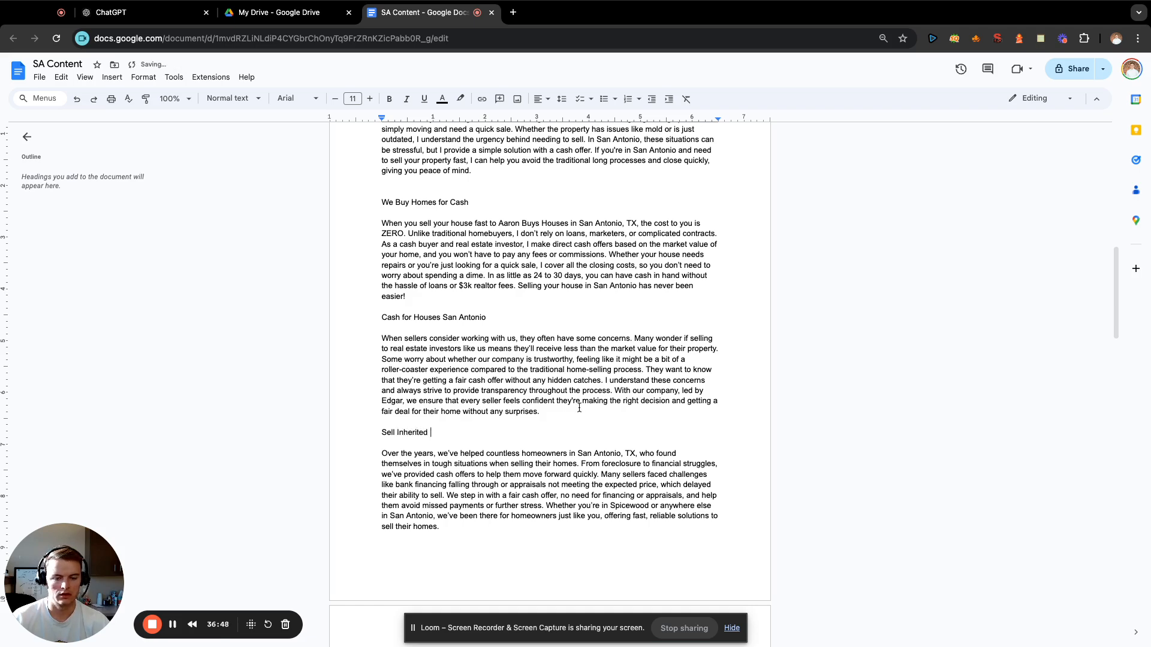
{"action": "type", "text": "House Fast"}
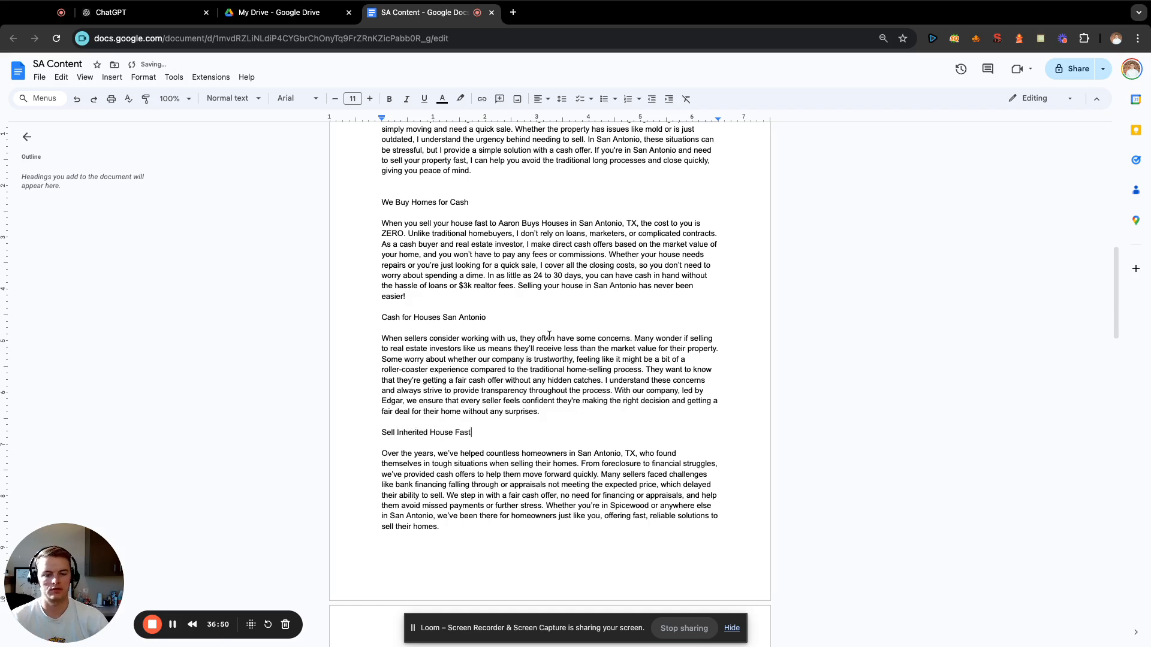
Insert a blank line above the paragraph about homeowners who choose to sell with a realtor.
{"action": "scroll", "coordinate": [539, 360], "scroll_direction": "down", "scroll_amount": 7}
{"action": "scroll", "coordinate": [491, 300], "scroll_direction": "up", "scroll_amount": 5}
{"action": "scroll", "coordinate": [464, 281], "scroll_direction": "down", "scroll_amount": 3}
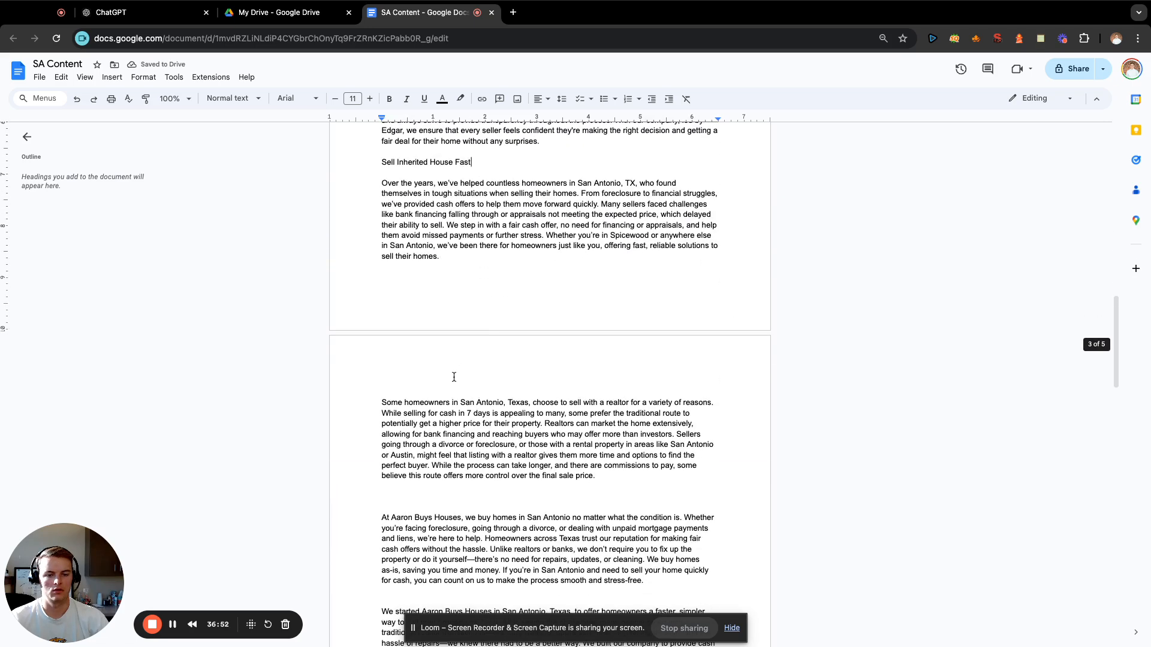
{"action": "left_click", "coordinate": [453, 378]}
{"action": "key", "text": "Return"}
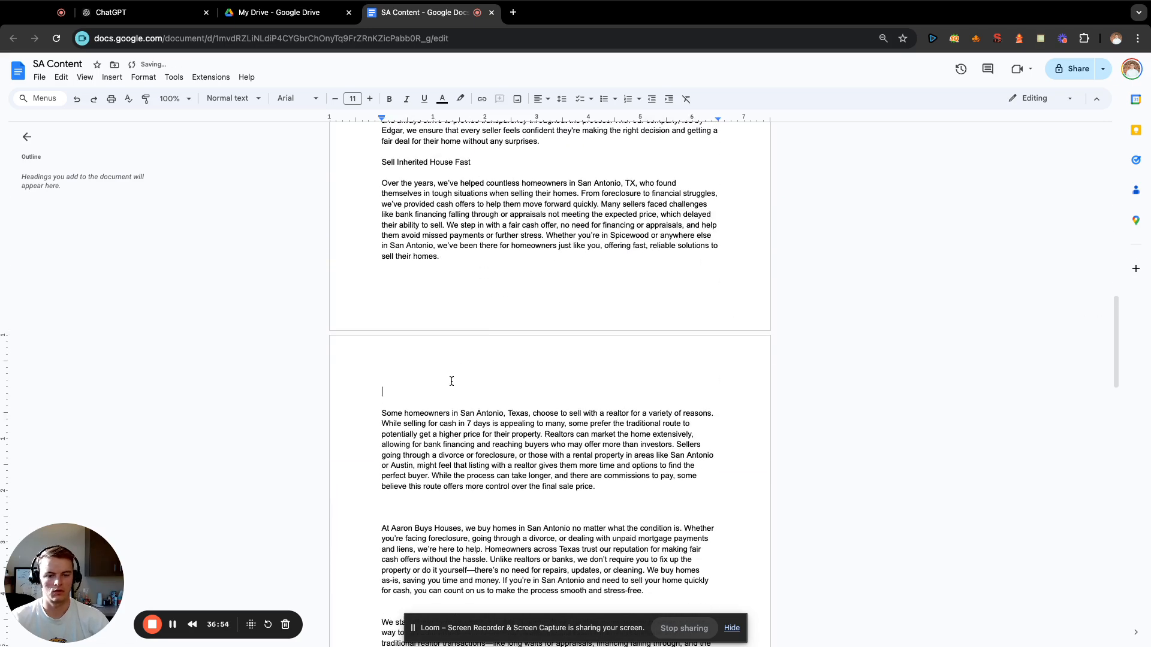
{"action": "type", "text": "Sell"}
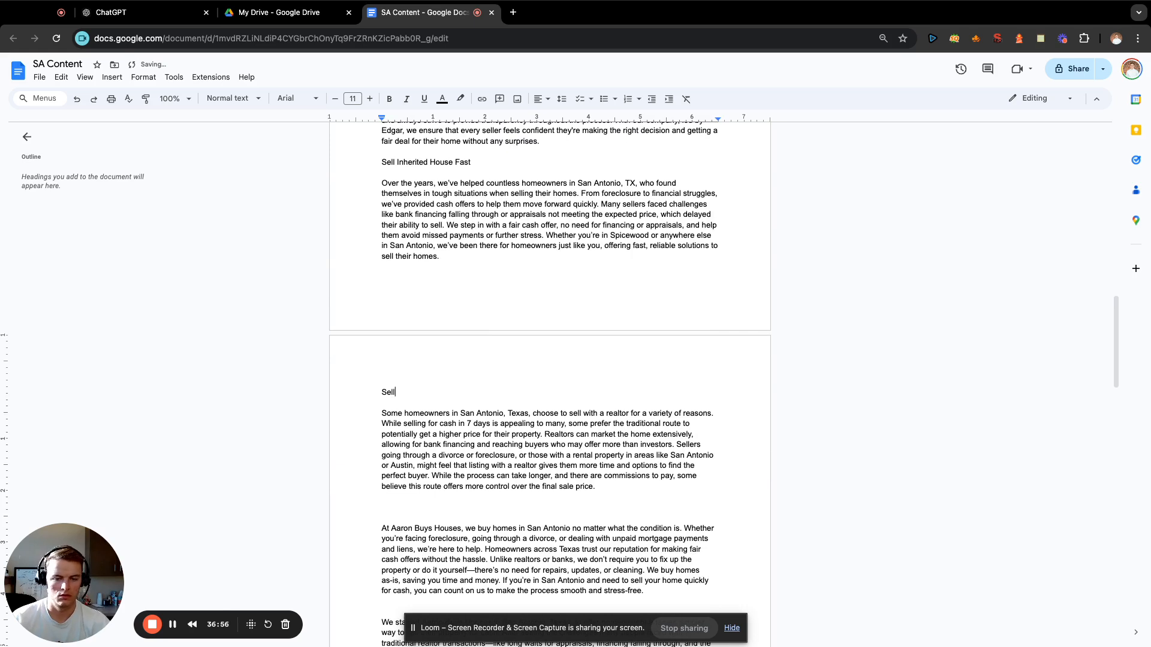
{"action": "key", "text": "BackSpace"}
{"action": "key", "text": "BackSpace"}
{"action": "key", "text": "BackSpace"}
{"action": "key", "text": "BackSpace"}
Enter the heading "We Buy Houses in Foreclosure" above the paragraph about selling with a realtor.
{"action": "type", "text": "We "}
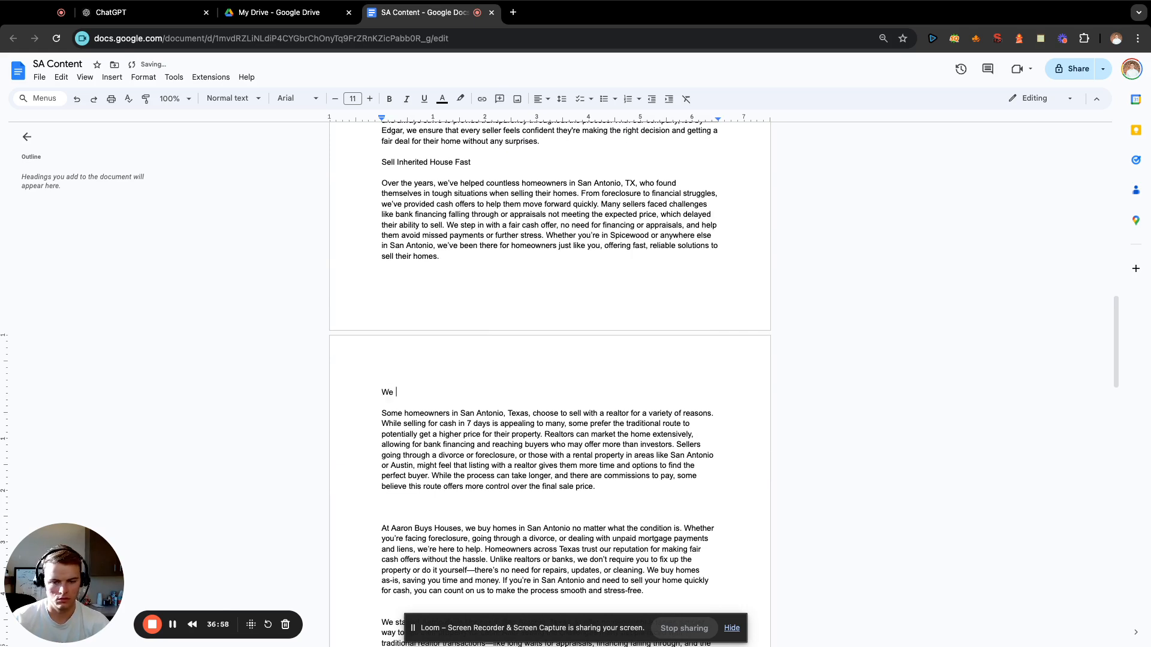
{"action": "type", "text": "Stop Fore"}
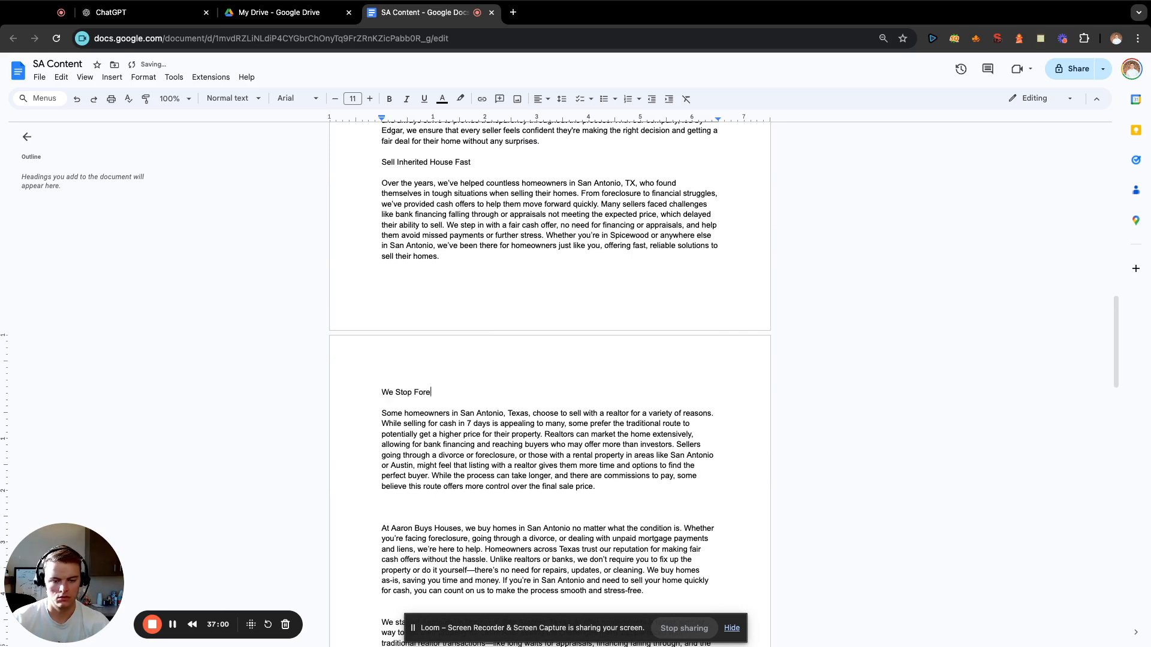
{"action": "type", "text": "lclouse"}
{"action": "key", "text": "BackSpace"}
{"action": "key", "text": "BackSpace"}
{"action": "key", "text": "BackSpace"}
{"action": "key", "text": "BackSpace"}
{"action": "key", "text": "BackSpace"}
{"action": "key", "text": "BackSpace"}
{"action": "key", "text": "BackSpace"}
{"action": "key", "text": "BackSpace"}
{"action": "key", "text": "BackSpace"}
{"action": "key", "text": "BackSpace"}
{"action": "key", "text": "BackSpace"}
{"action": "key", "text": "BackSpace"}
{"action": "key", "text": "BackSpace"}
{"action": "key", "text": "BackSpace"}
{"action": "key", "text": "BackSpace"}
{"action": "type", "text": "Buy "}
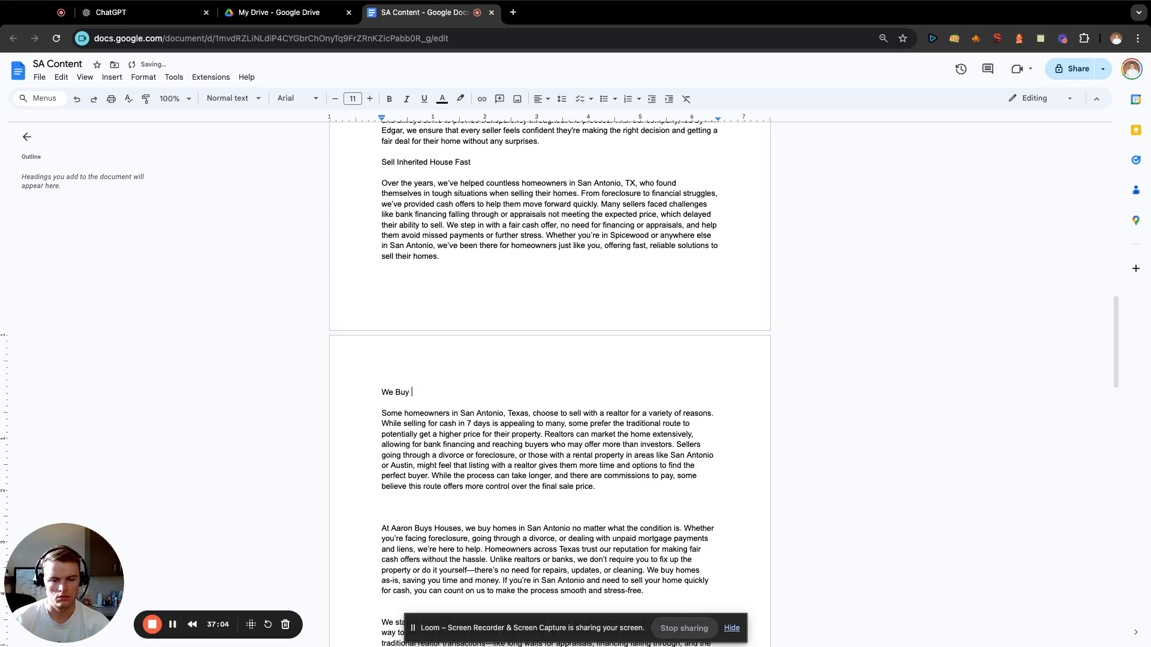
{"action": "type", "text": "Houses in Forec"}
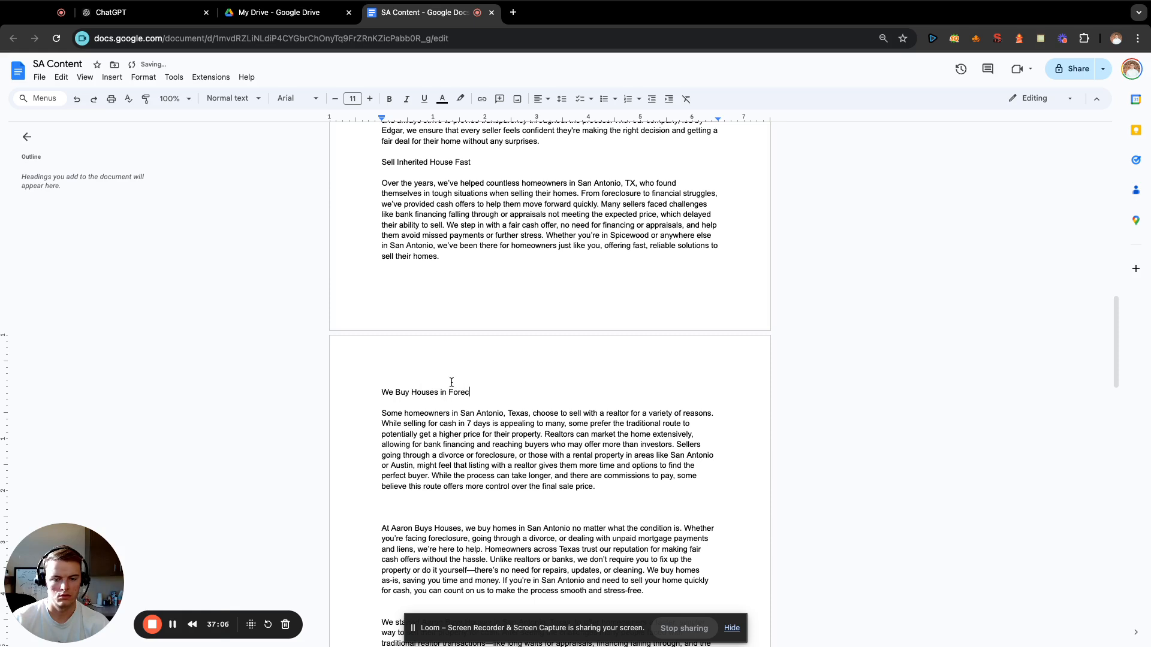
{"action": "type", "text": "losure"}
Insert a blank line above the paragraph about buying San Antonio homes no matter what the condition is.
{"action": "scroll", "coordinate": [432, 507], "scroll_direction": "down", "scroll_amount": 1}
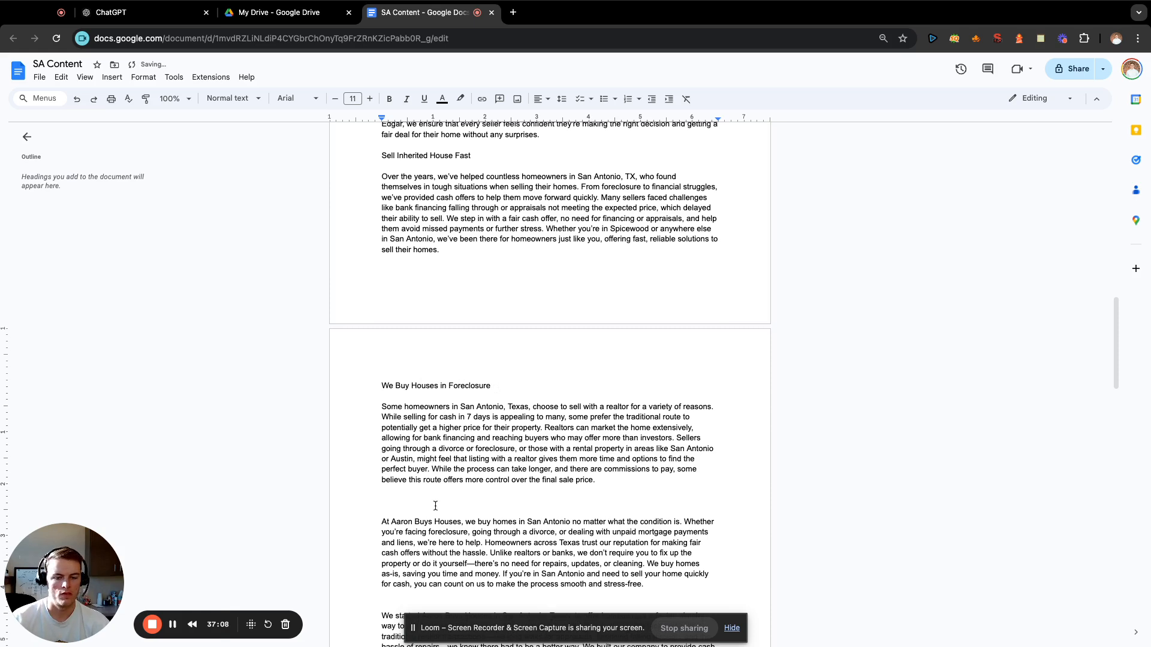
{"action": "left_click", "coordinate": [432, 507]}
{"action": "key", "text": "Return"}
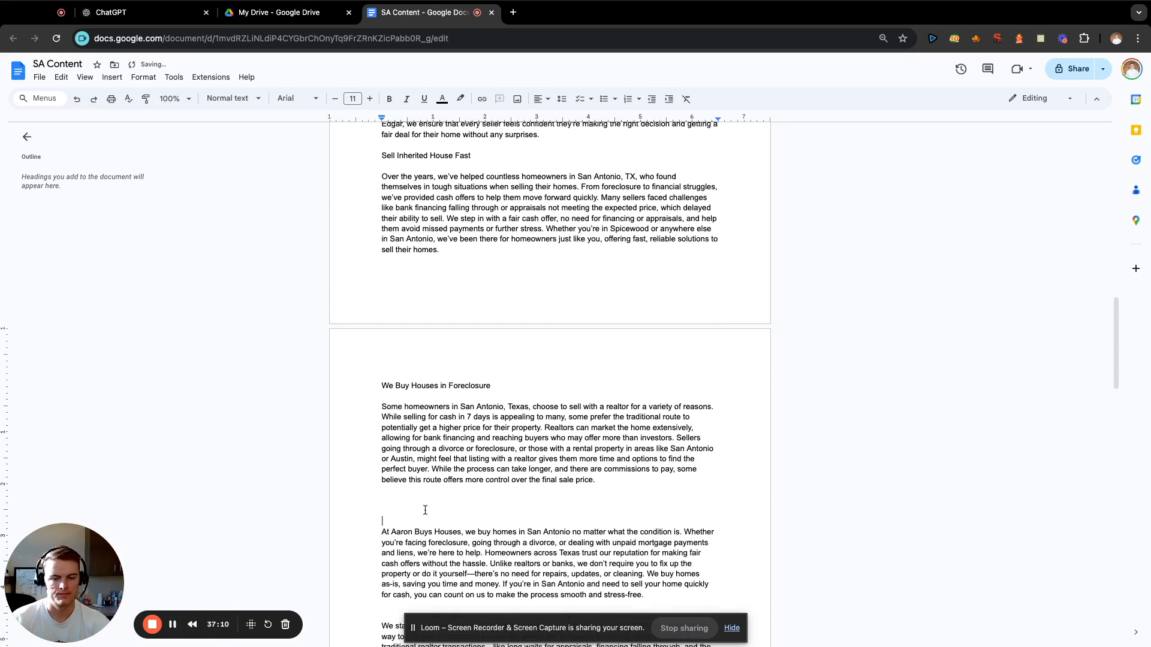
{"action": "scroll", "coordinate": [425, 510], "scroll_direction": "down", "scroll_amount": 5}
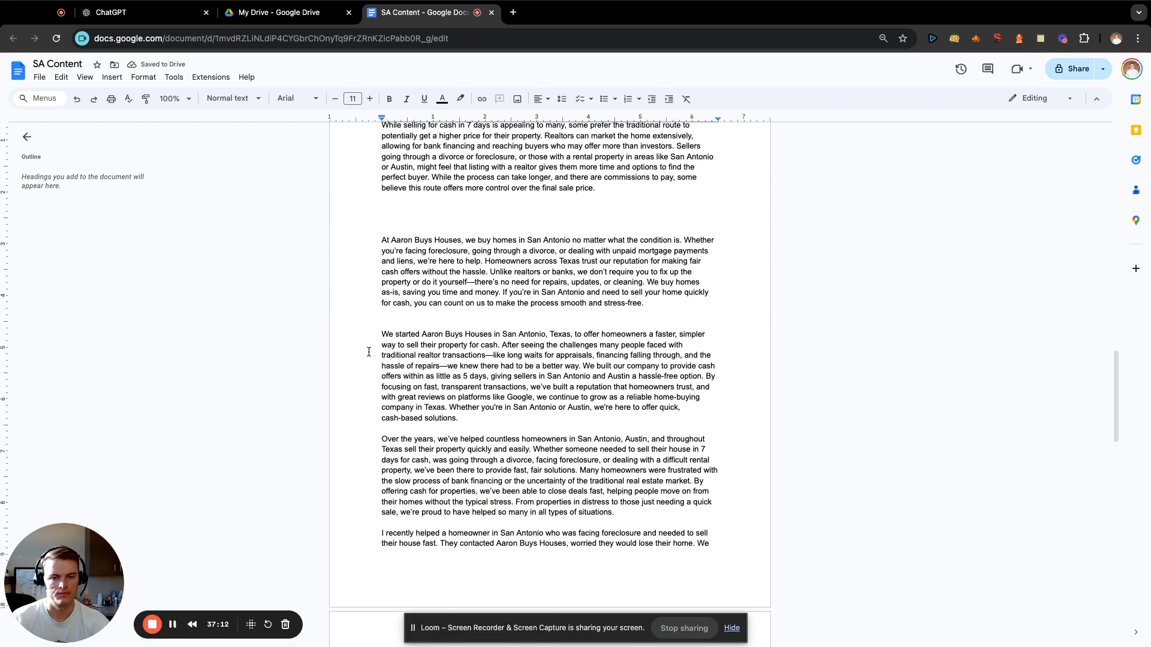
{"action": "scroll", "coordinate": [369, 351], "scroll_direction": "up", "scroll_amount": 1}
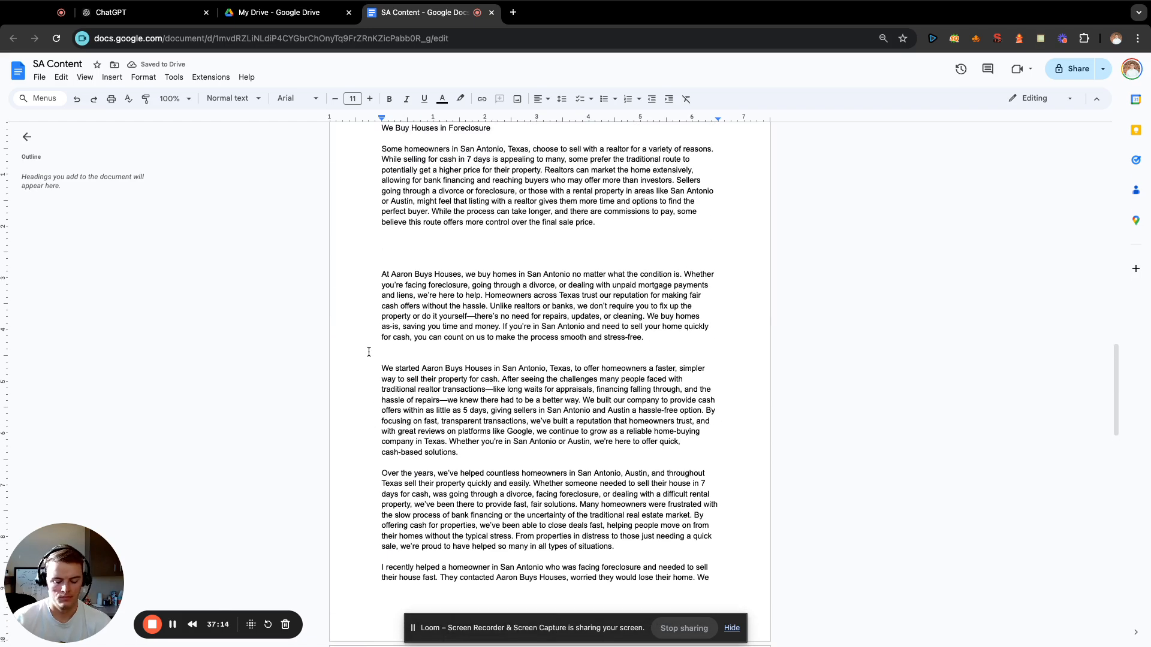
{"action": "type", "text": "P"}
{"action": "key", "text": "BackSpace"}
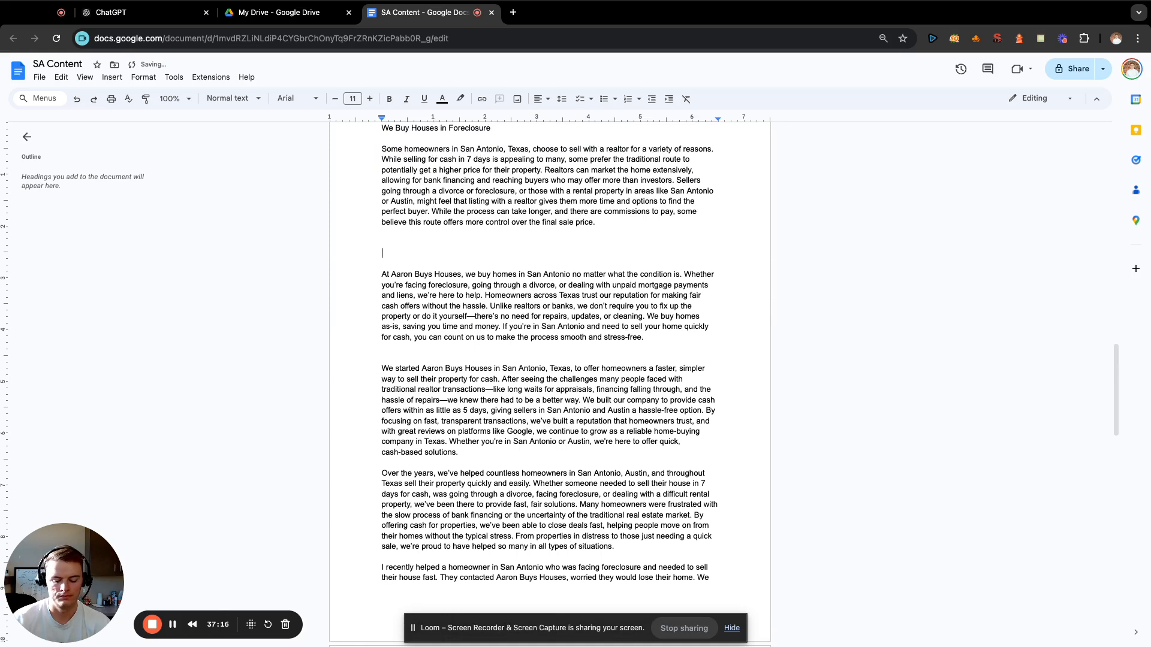
{"action": "type", "text": "We"}
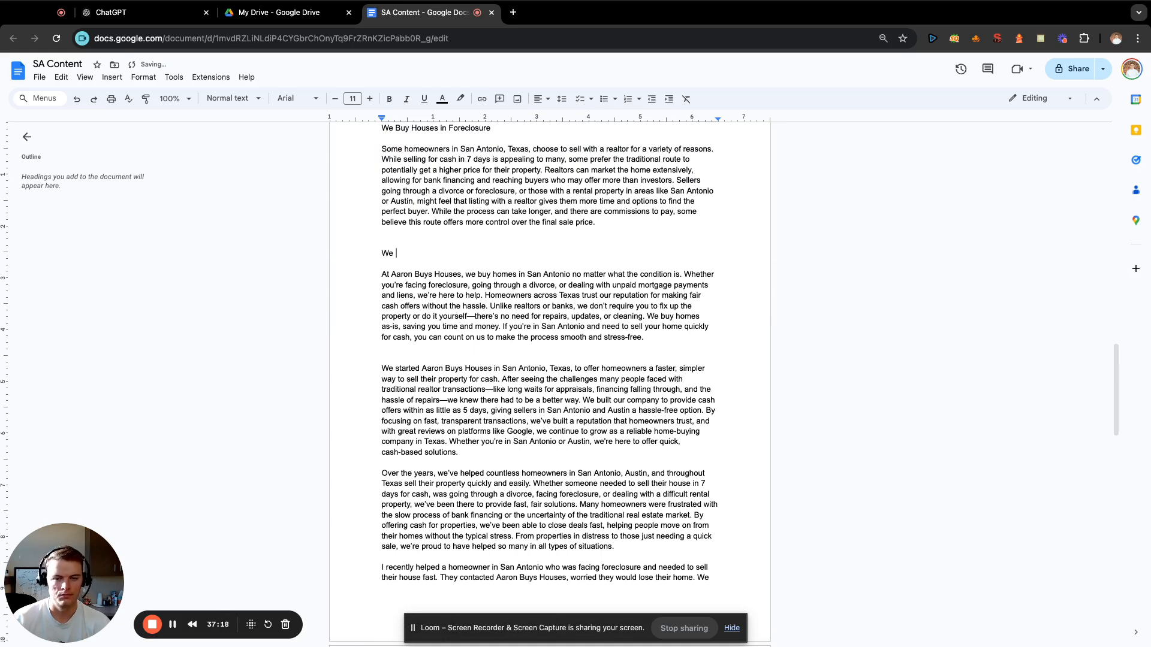
{"action": "type", "text": " Buy Houses"}
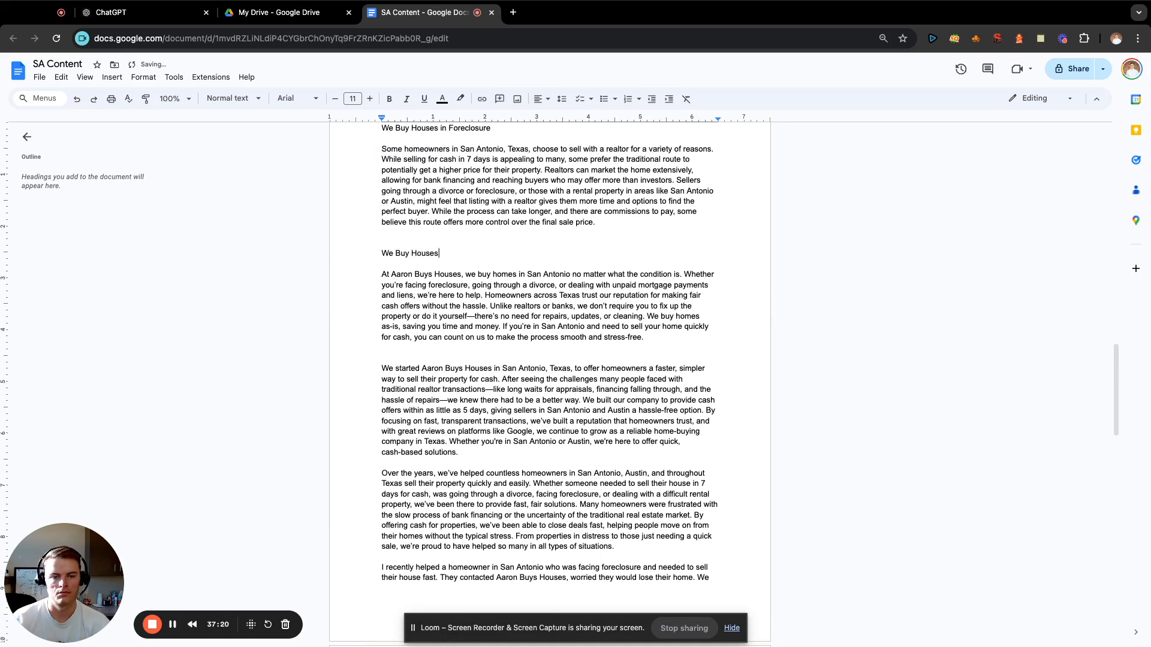
{"action": "key", "text": "BackSpace"}
{"action": "key", "text": "BackSpace"}
{"action": "key", "text": "BackSpace"}
{"action": "key", "text": "BackSpace"}
{"action": "key", "text": "BackSpace"}
{"action": "key", "text": "BackSpace"}
{"action": "key", "text": "BackSpace"}
{"action": "key", "text": "BackSpace"}
{"action": "key", "text": "BackSpace"}
{"action": "key", "text": "BackSpace"}
{"action": "key", "text": "BackSpace"}
{"action": "key", "text": "BackSpace"}
{"action": "key", "text": "BackSpace"}
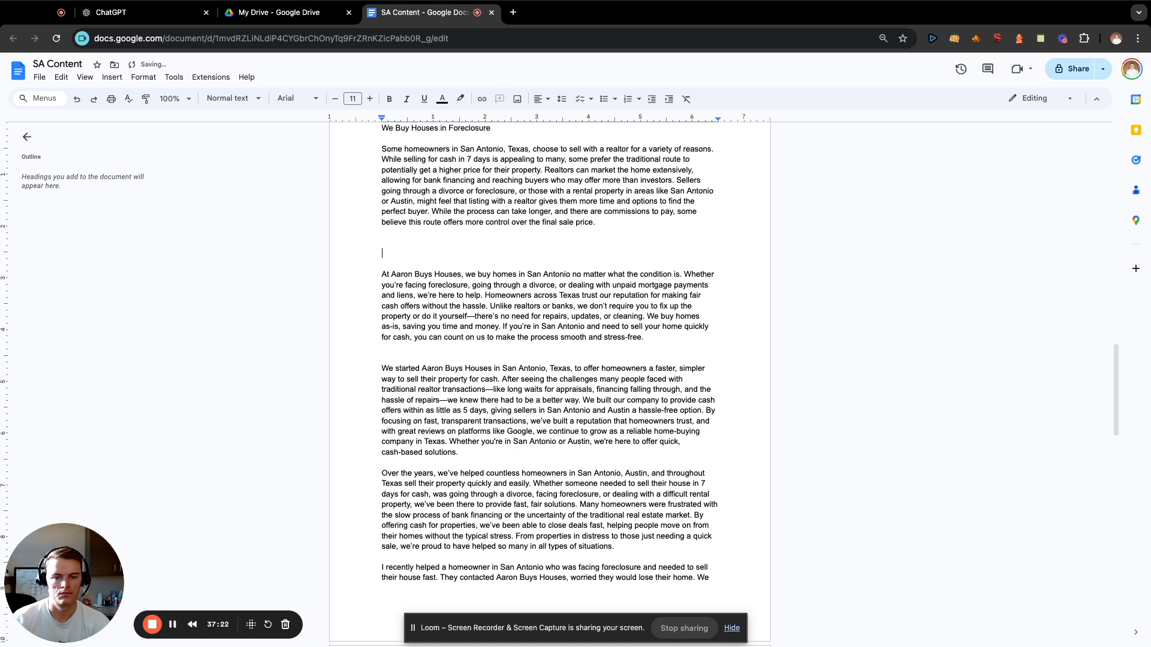
Enter the heading "Sell Your House Fast without Fees" above the paragraph about buying homes in any condition.
{"action": "type", "text": "Sell your"}
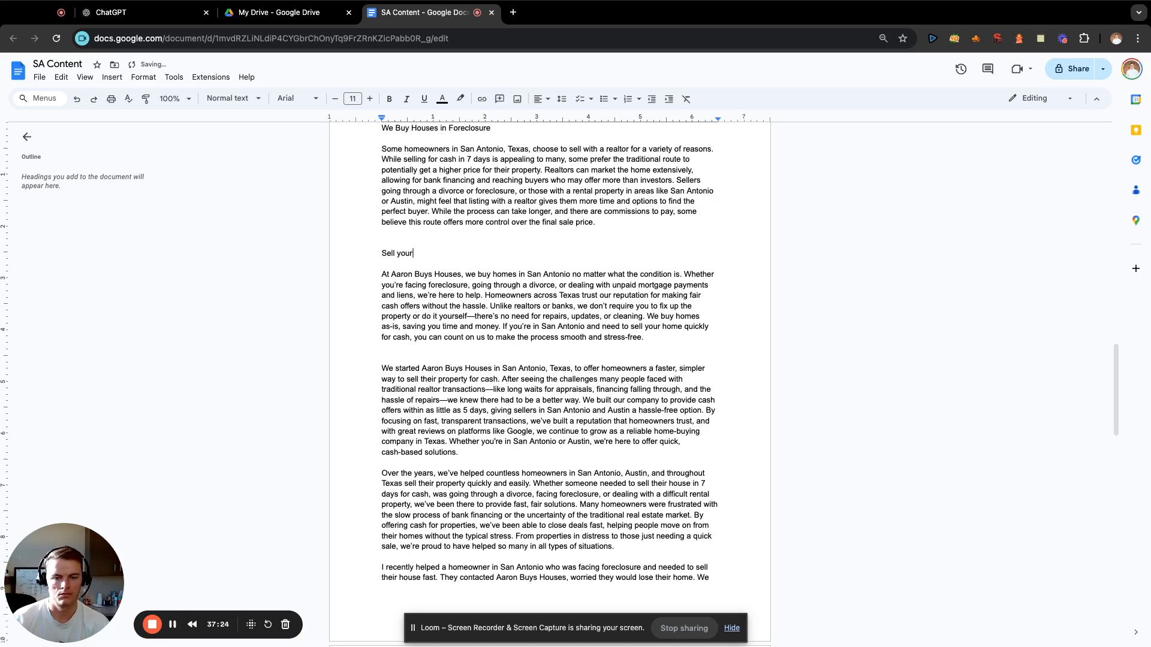
{"action": "key", "text": "BackSpace"}
{"action": "key", "text": "BackSpace"}
{"action": "key", "text": "BackSpace"}
{"action": "key", "text": "BackSpace"}
{"action": "key", "text": "BackSpace"}
{"action": "type", "text": "Your "}
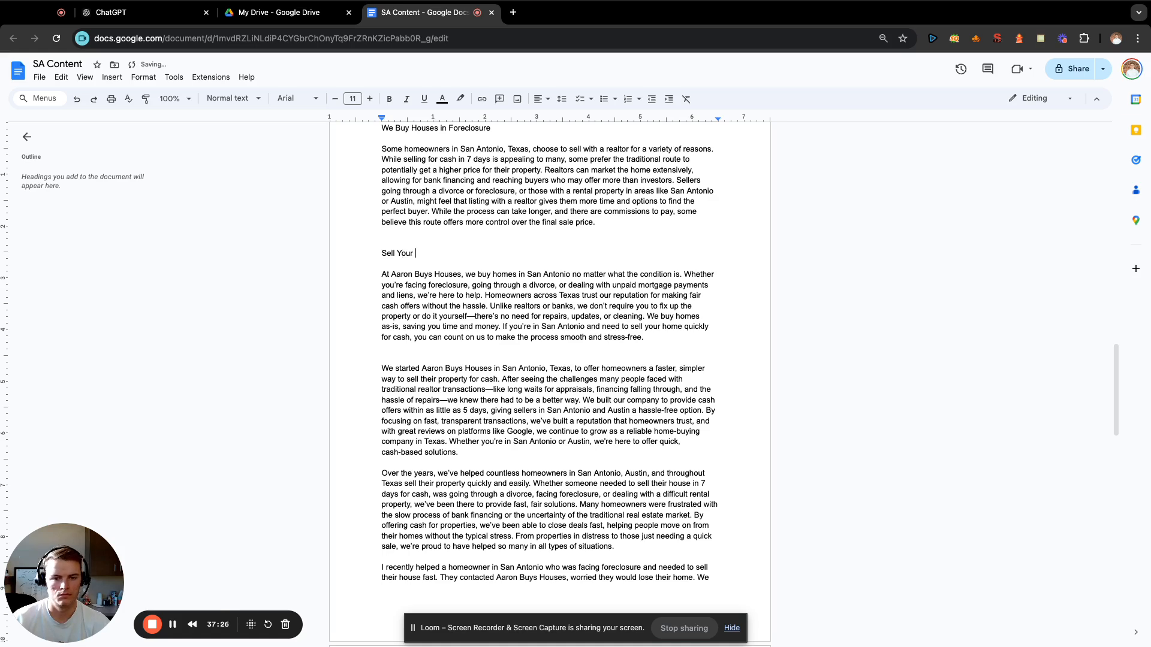
{"action": "type", "text": "House Fast withou"}
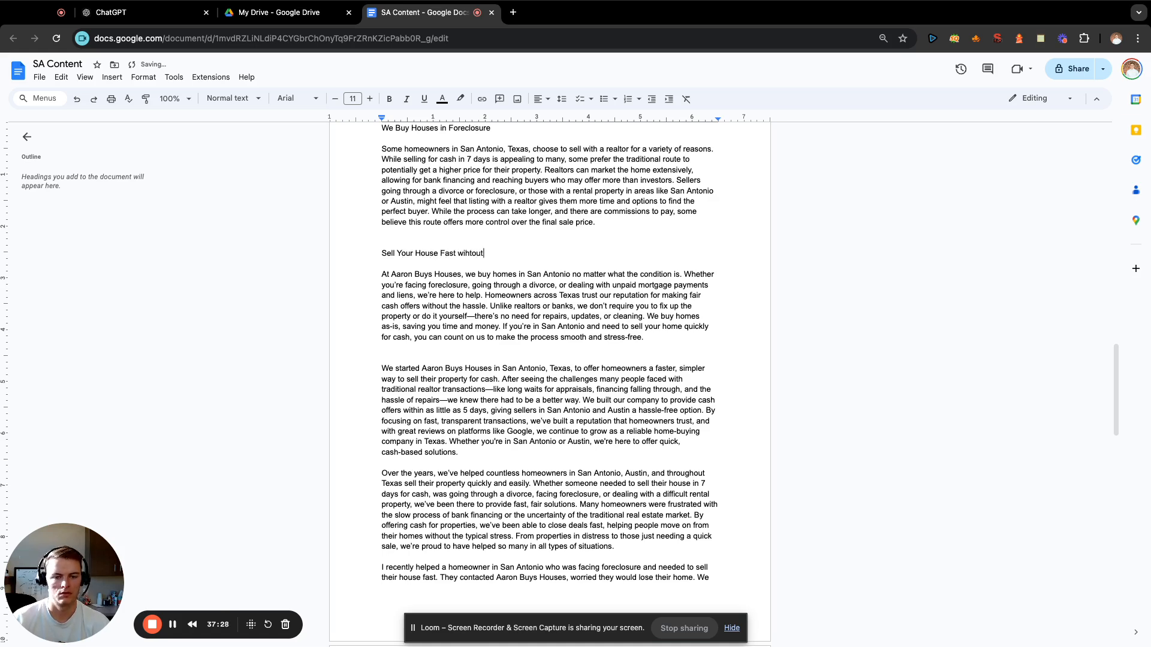
{"action": "type", "text": "t "}
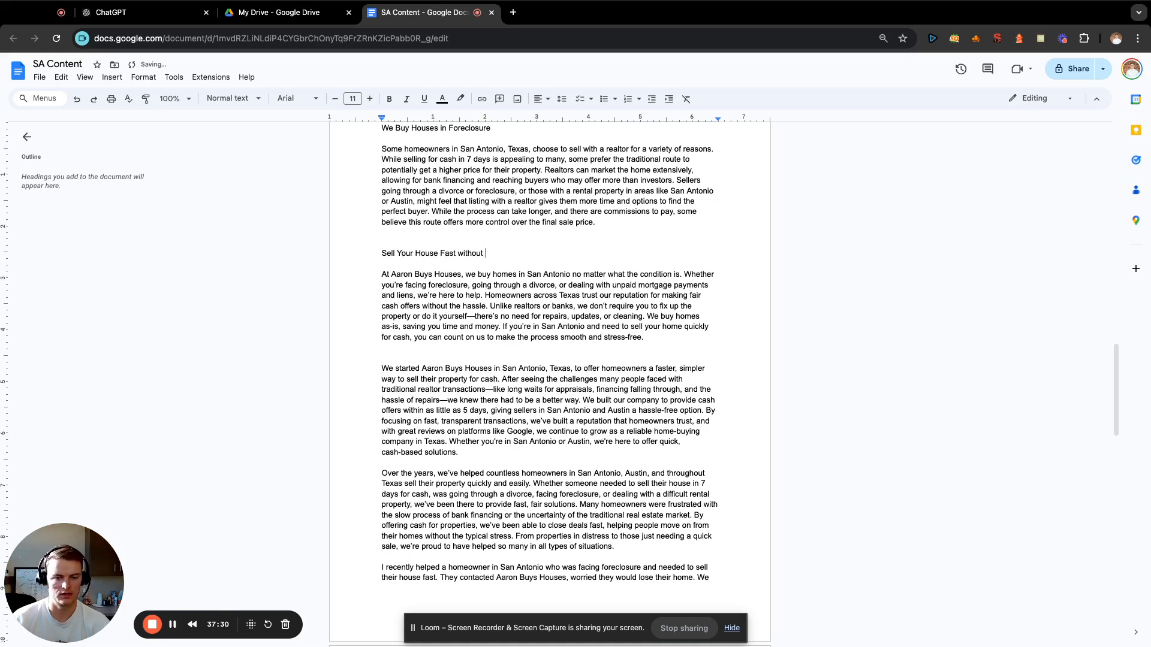
{"action": "type", "text": "Fees"}
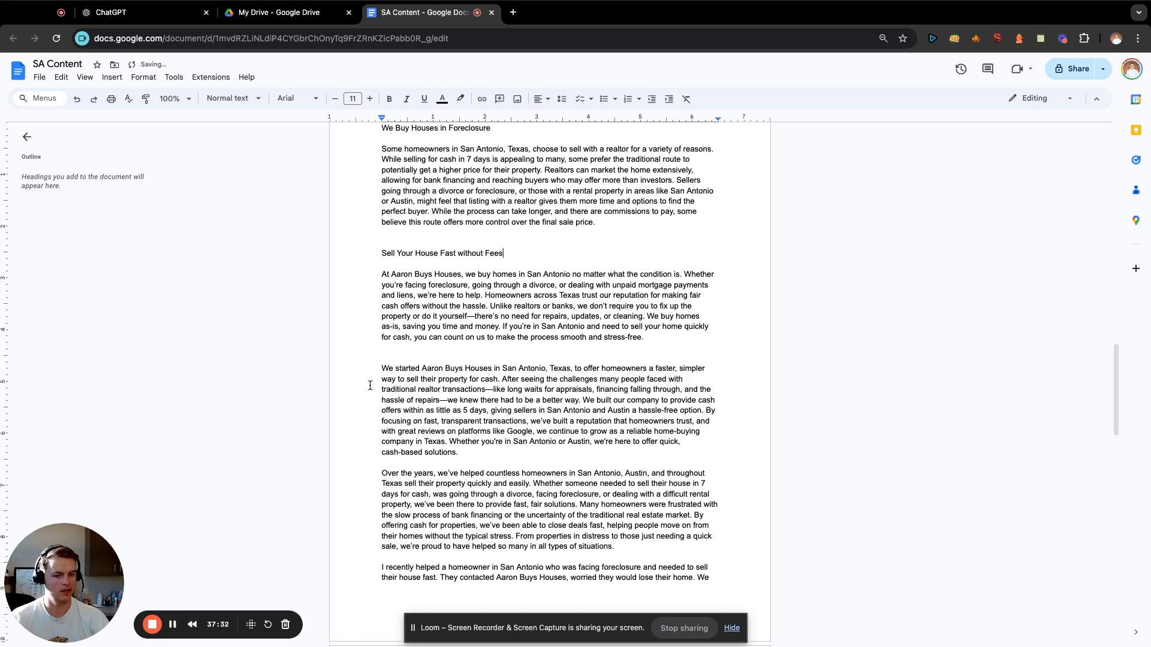
Insert two blank lines above the paragraph about why the company was started.
{"action": "left_click", "coordinate": [402, 358]}
{"action": "key", "text": "Return"}
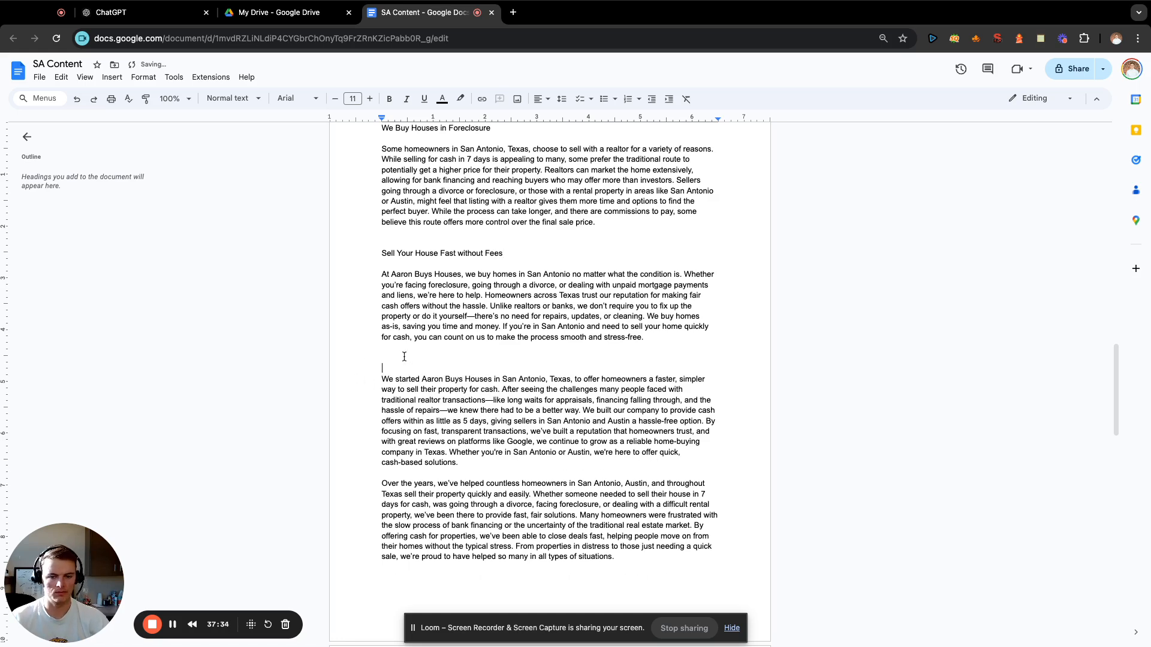
{"action": "key", "text": "Return"}
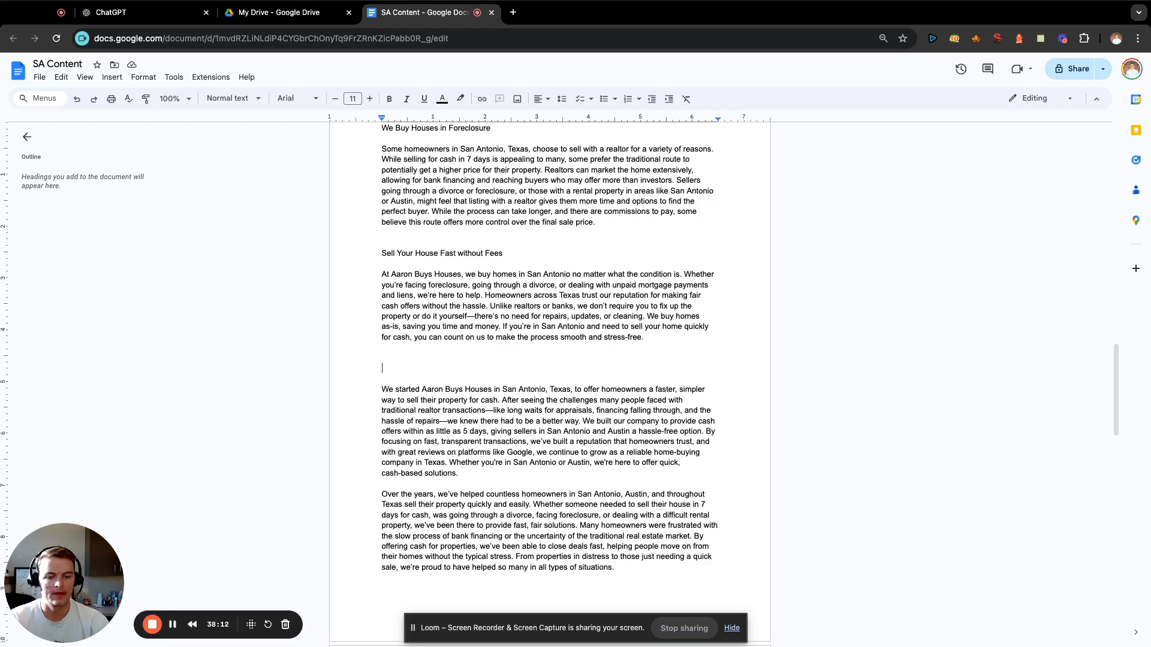
Enter the heading "House Buyers San Antonio" above the paragraph about why the company was started.
{"action": "scroll", "coordinate": [573, 285], "scroll_direction": "down", "scroll_amount": 20}
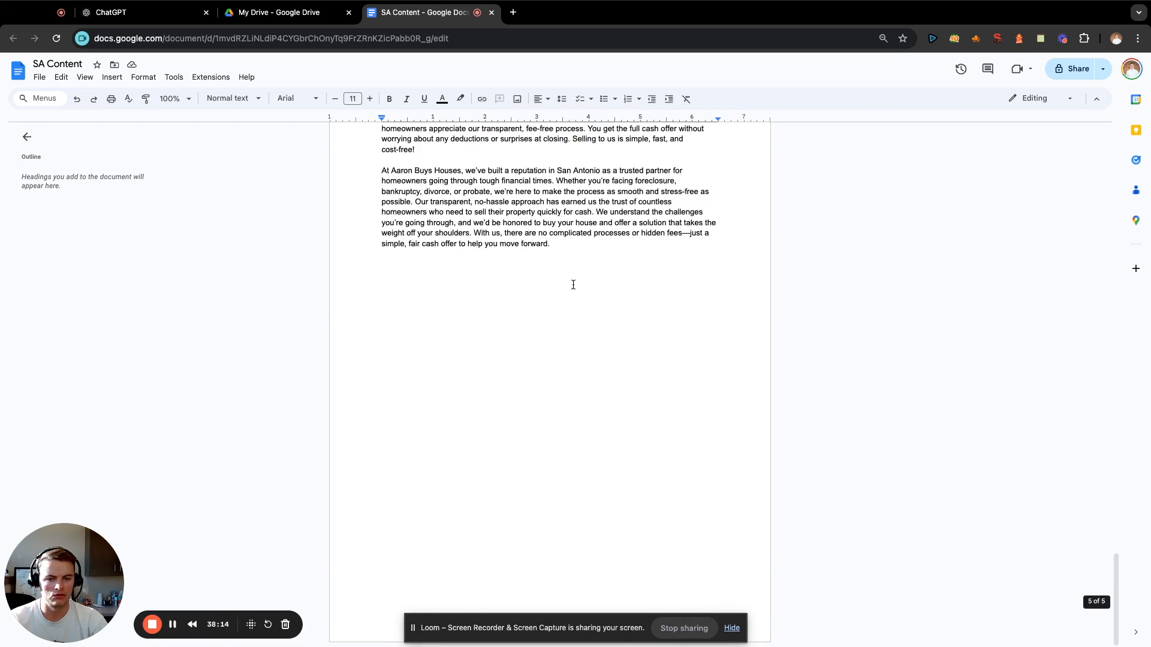
{"action": "scroll", "coordinate": [573, 284], "scroll_direction": "up", "scroll_amount": 20}
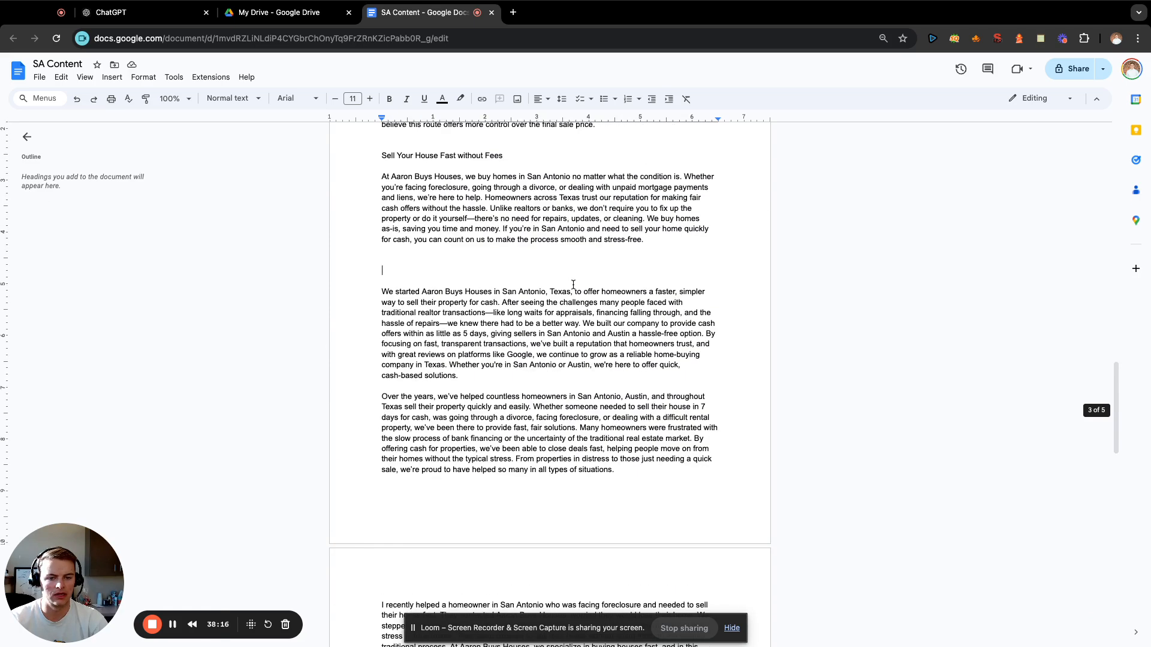
{"action": "scroll", "coordinate": [573, 284], "scroll_direction": "up", "scroll_amount": 1}
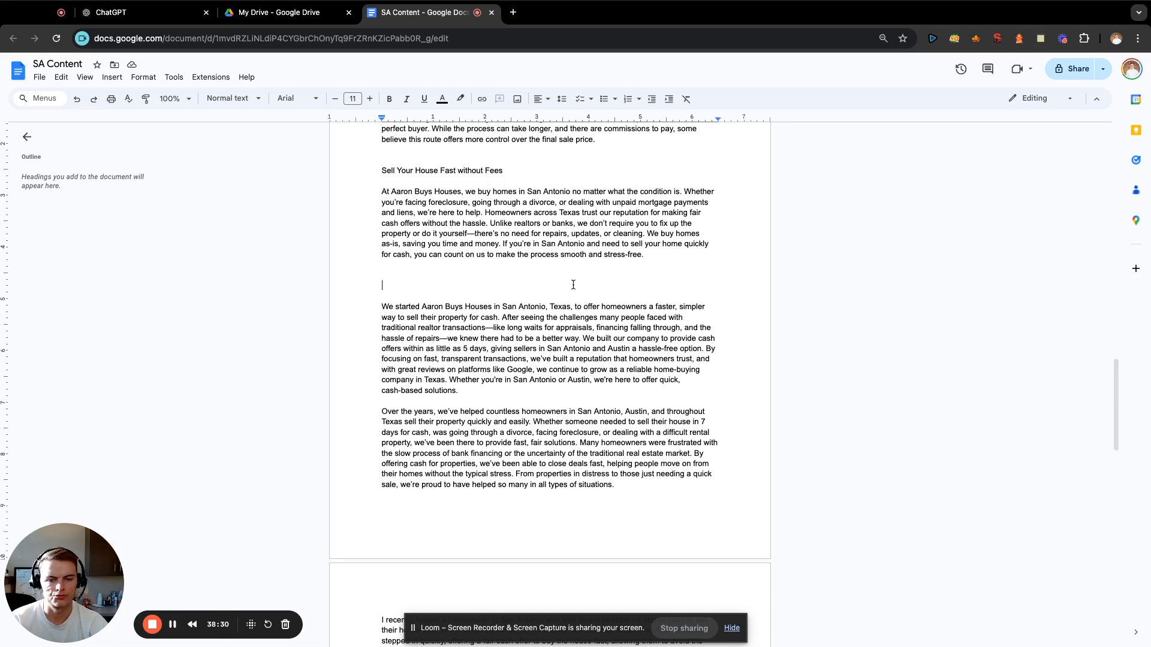
{"action": "left_click", "coordinate": [573, 284]}
{"action": "type", "text": "Hou"}
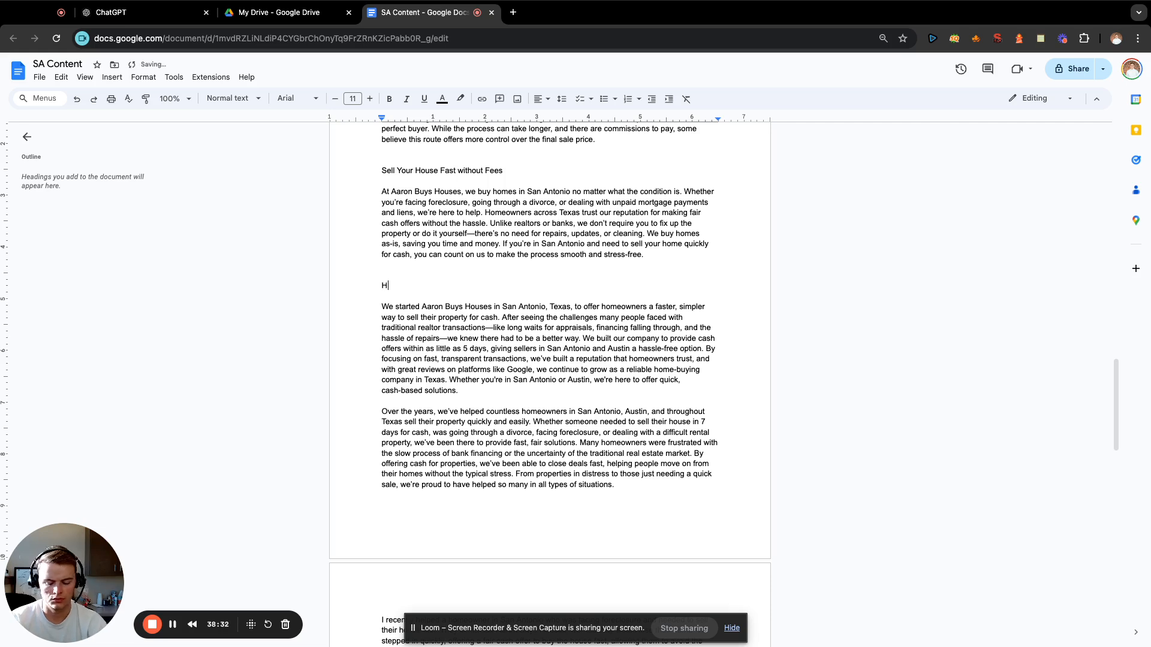
{"action": "key", "text": "BackSpace"}
{"action": "key", "text": "BackSpace"}
{"action": "type", "text": "ouse Bye"}
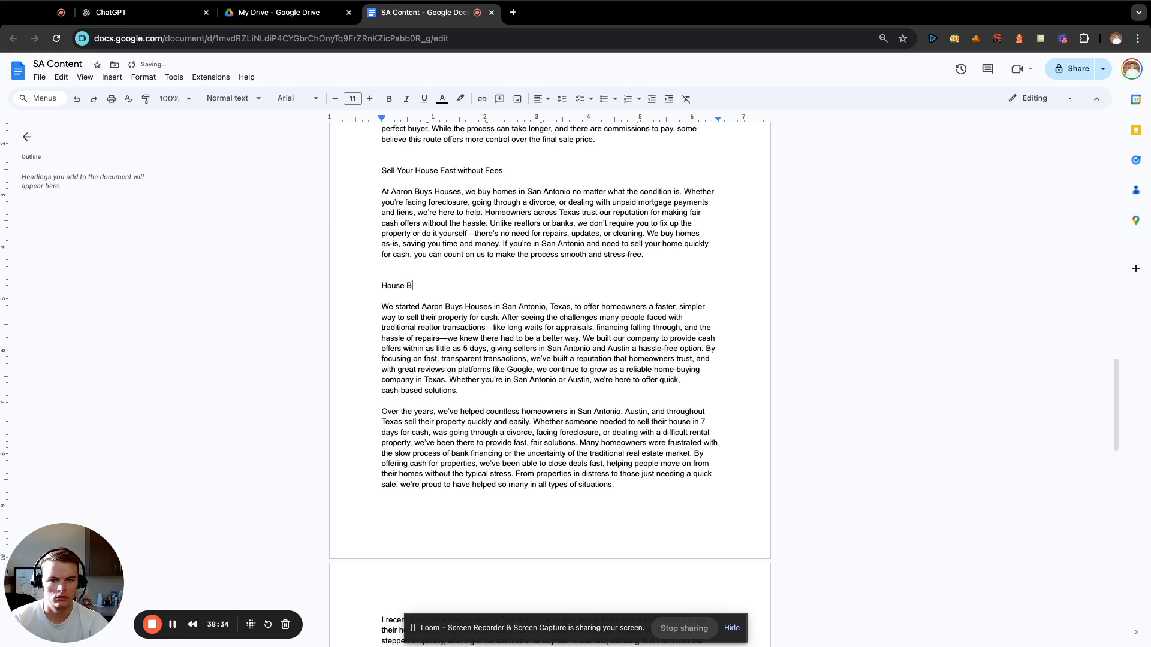
{"action": "key", "text": "BackSpace"}
{"action": "key", "text": "BackSpace"}
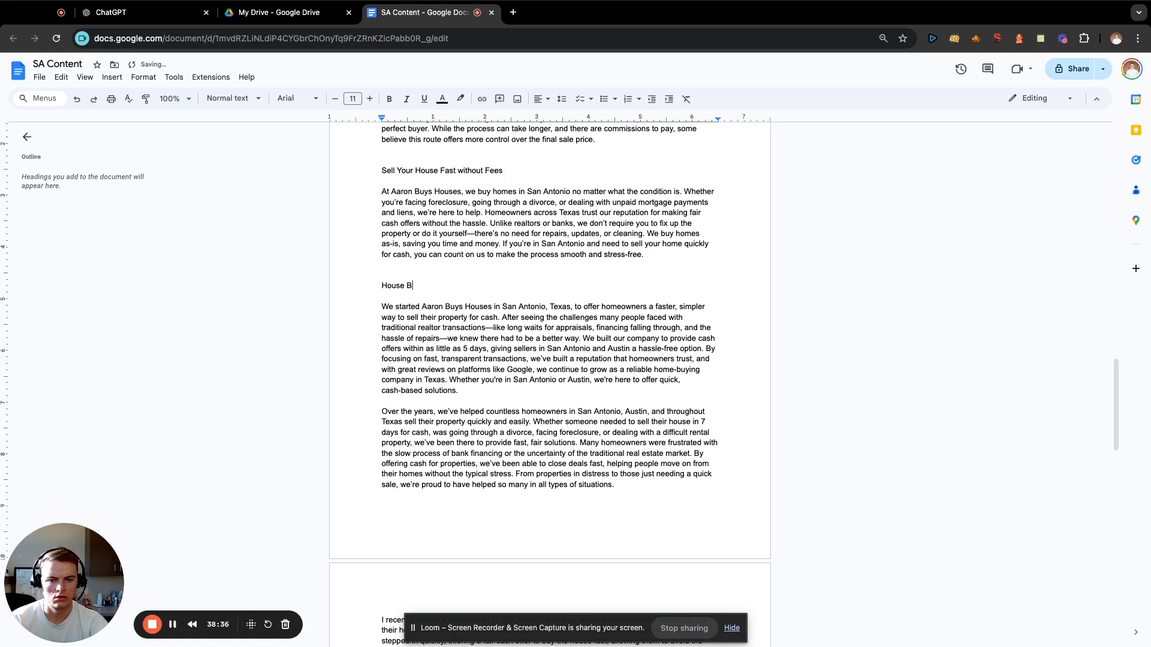
{"action": "type", "text": "uyers "}
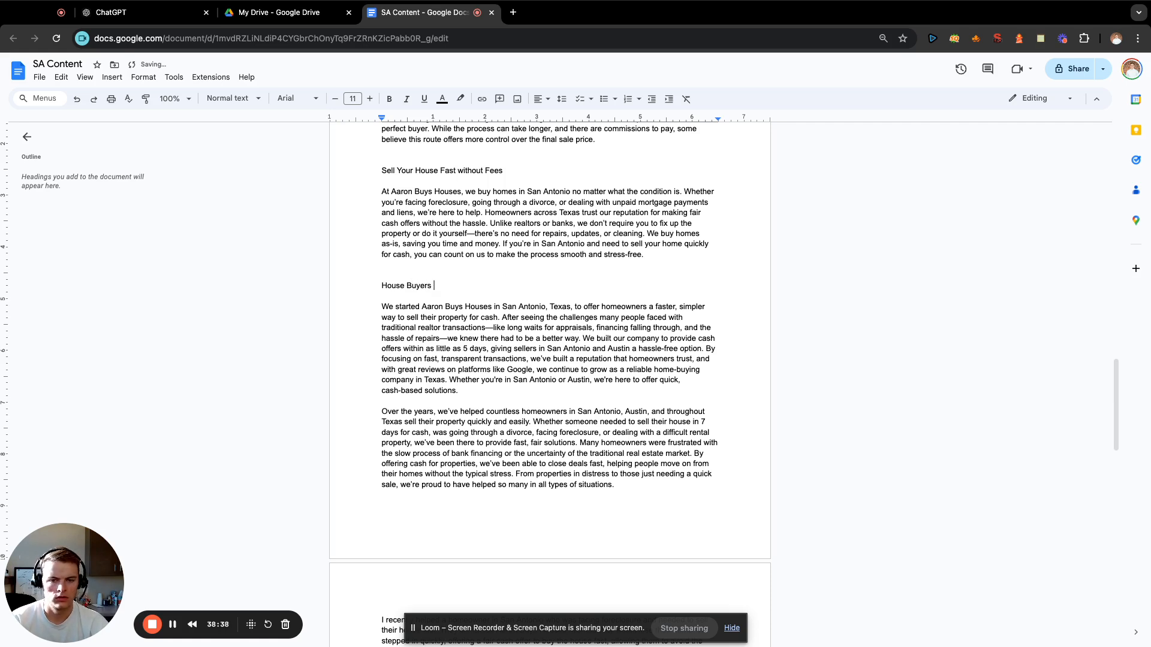
{"action": "type", "text": "San Antonio"}
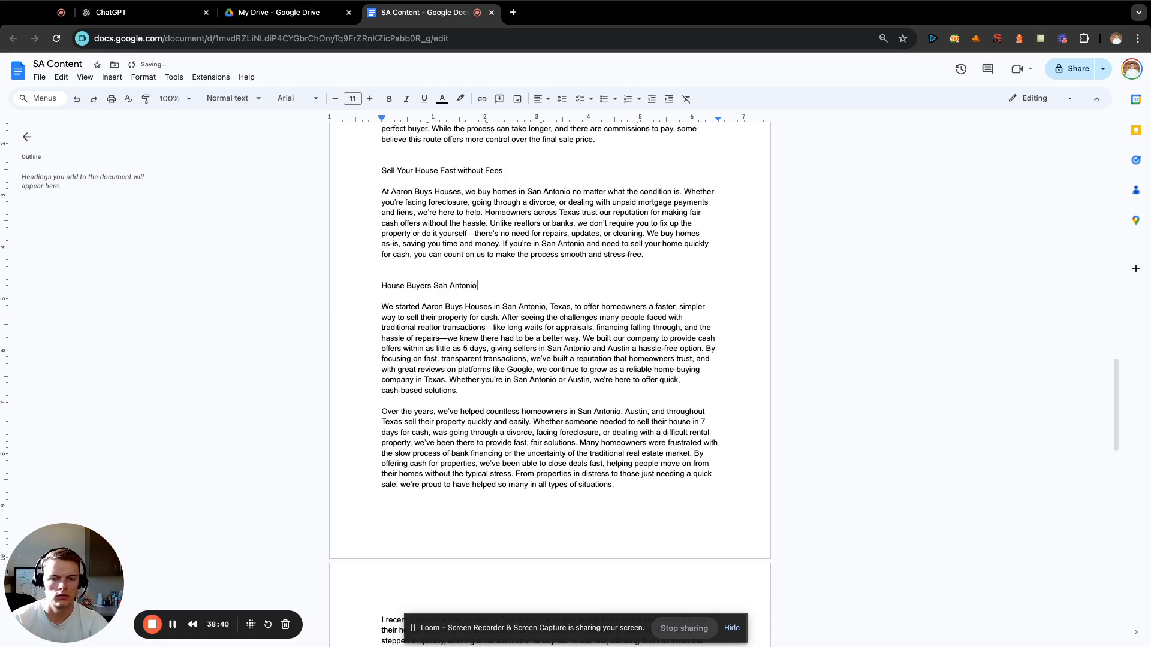
Enter the heading "Sell My Inherited House Fast" above the paragraph about having helped countless homeowners over the years.
{"action": "left_click", "coordinate": [505, 392]}
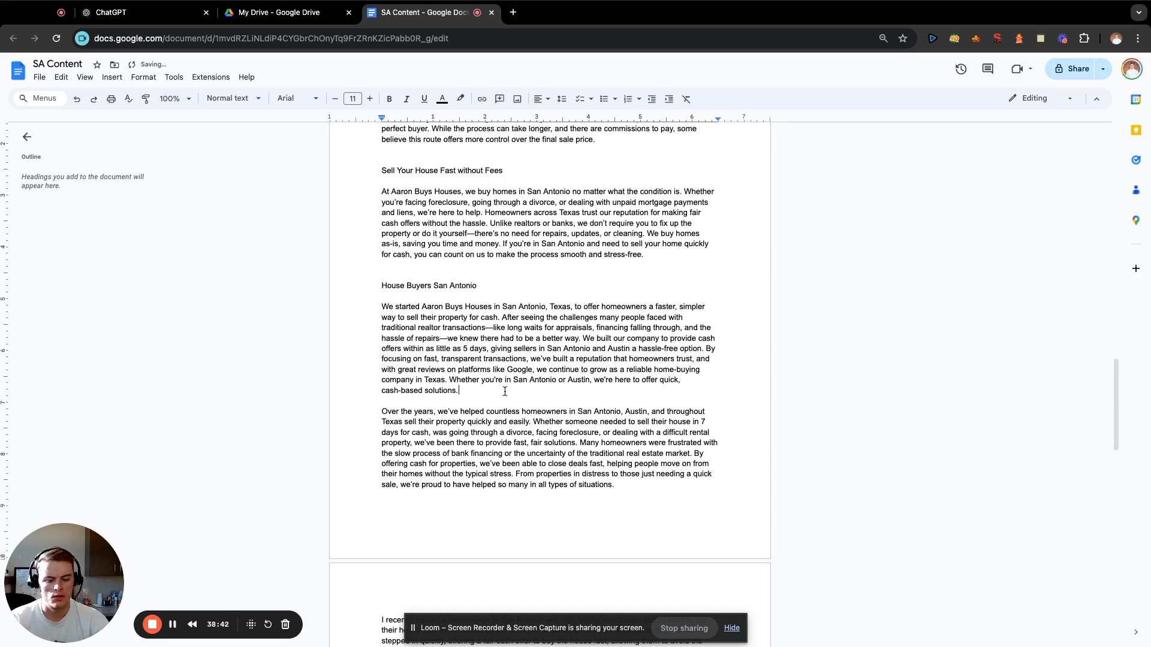
{"action": "key", "text": "Return"}
{"action": "key", "text": "Return"}
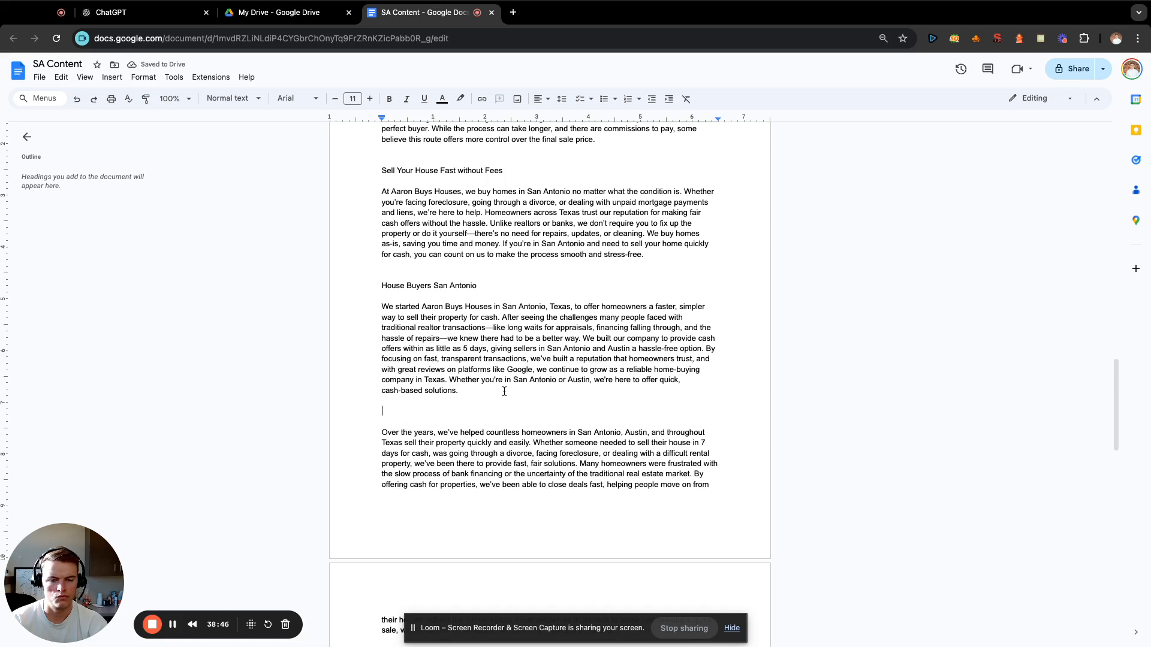
{"action": "type", "text": "Sell My Inh"}
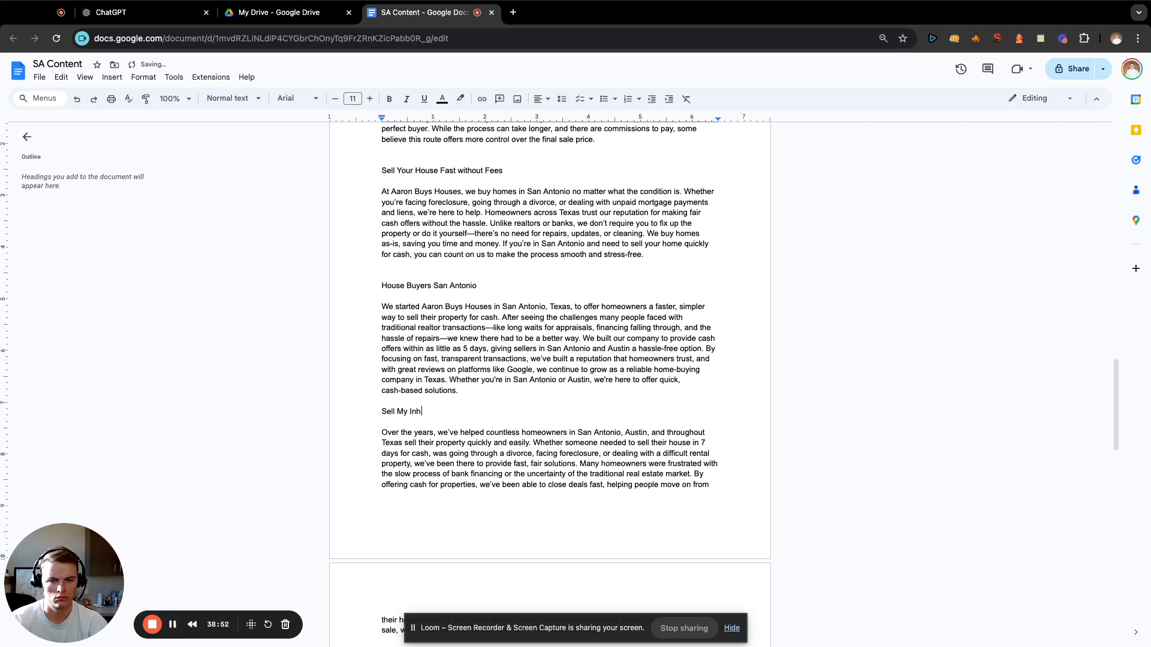
{"action": "type", "text": "erited House Fast"}
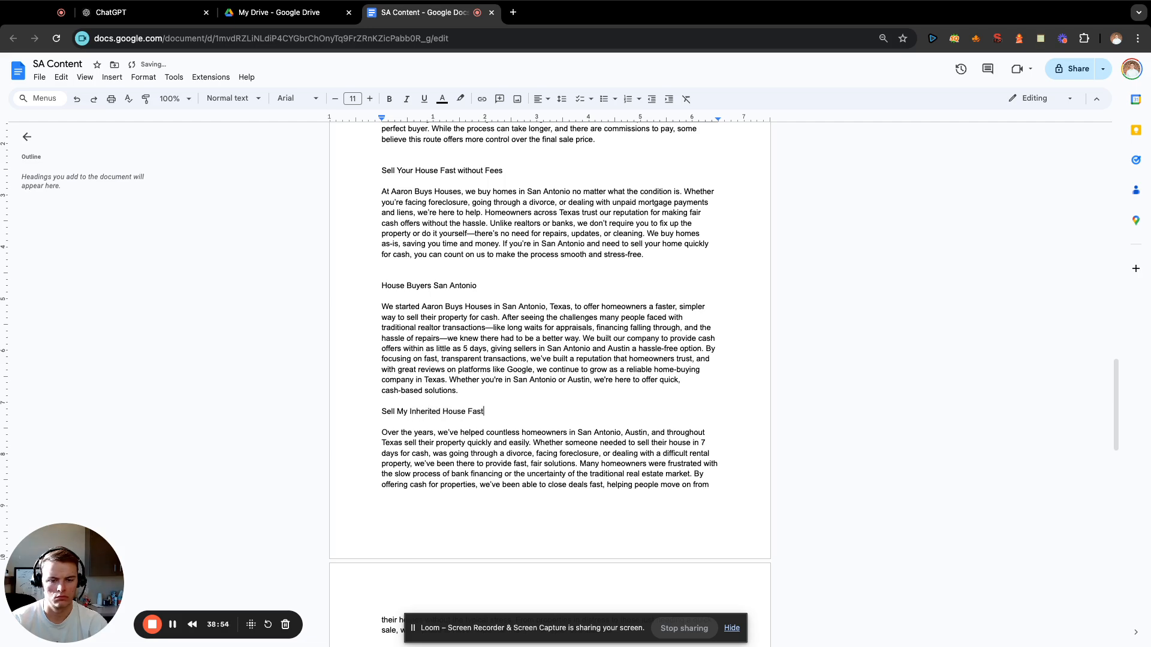
Insert blank lines above the paragraph about the San Antonio homeowner who was facing foreclosure.
{"action": "scroll", "coordinate": [513, 401], "scroll_direction": "down", "scroll_amount": 4}
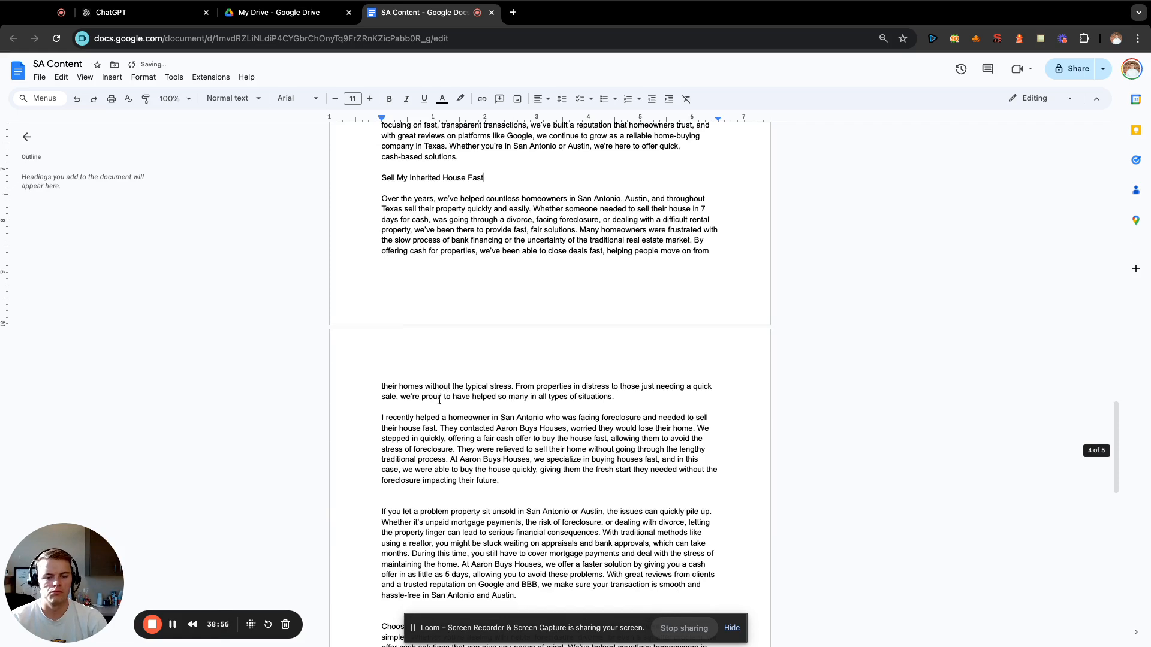
{"action": "left_click", "coordinate": [442, 403]}
{"action": "key", "text": "Return"}
{"action": "key", "text": "Return"}
{"action": "key", "text": "Return"}
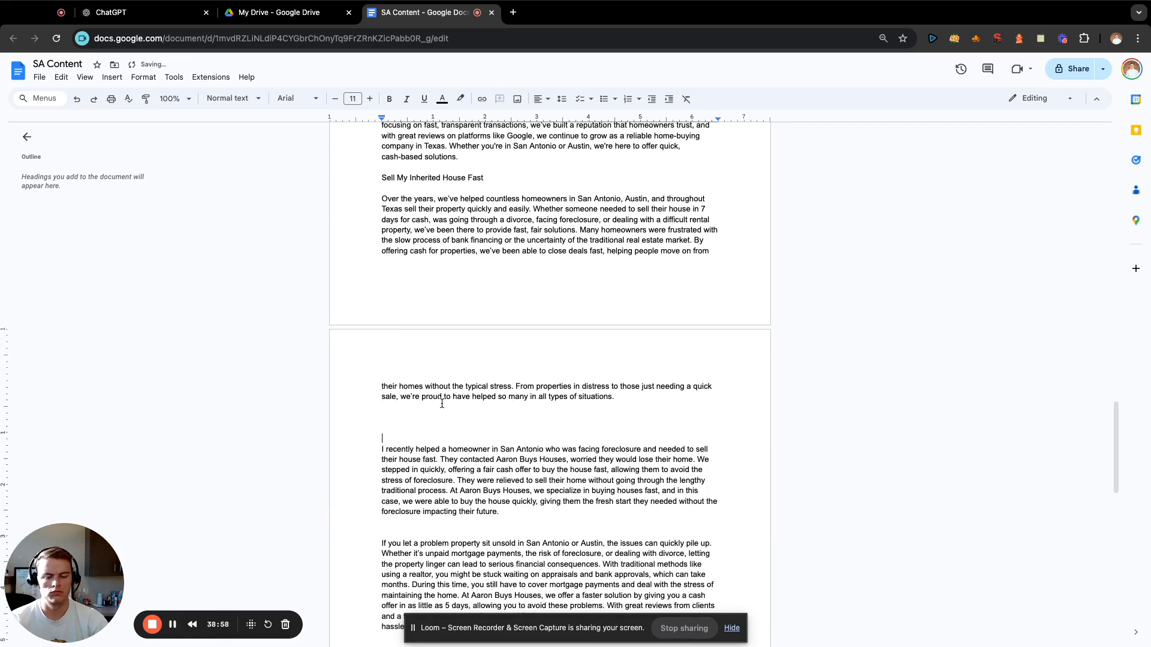
Enter the heading "We Buy Hoarder Homes San Antonio" above the paragraph about the homeowner facing foreclosure.
{"action": "type", "text": "We Buy "}
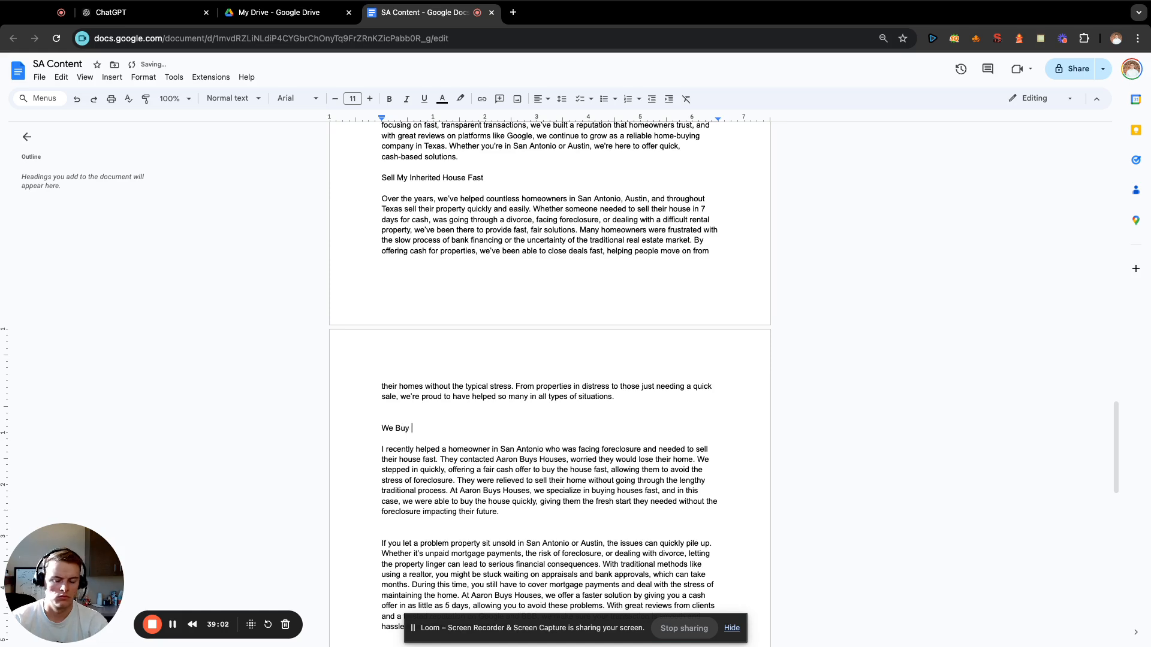
{"action": "type", "text": "Probate"}
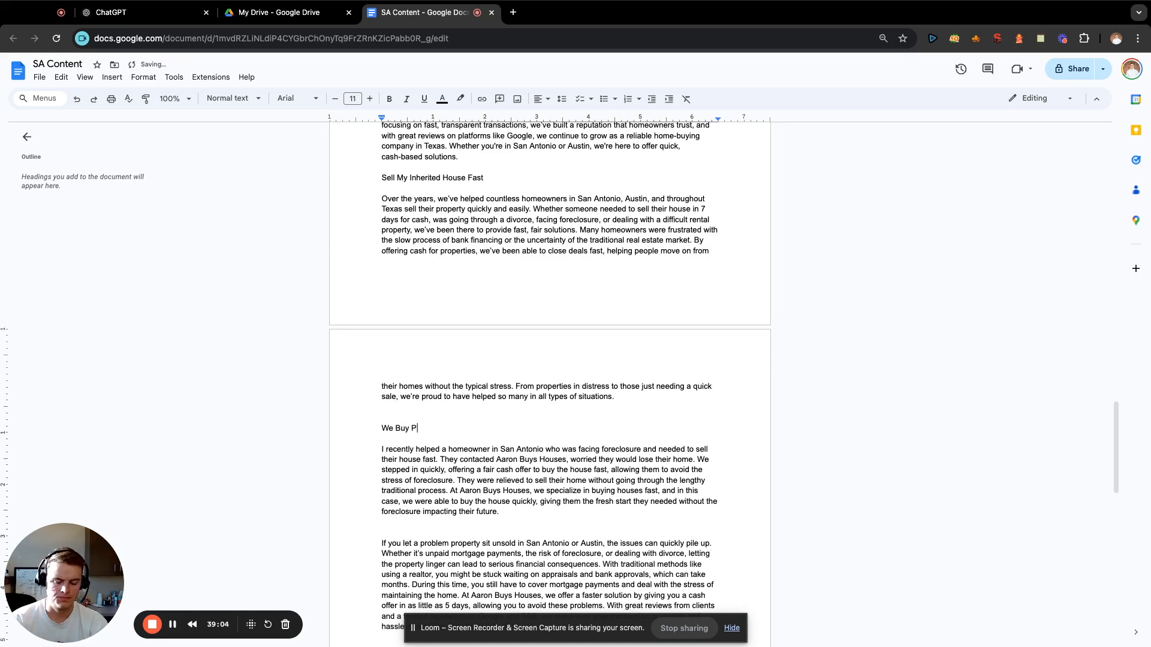
{"action": "key", "text": "BackSpace"}
{"action": "key", "text": "BackSpace"}
{"action": "key", "text": "BackSpace"}
{"action": "key", "text": "BackSpace"}
{"action": "key", "text": "BackSpace"}
{"action": "key", "text": "BackSpace"}
{"action": "key", "text": "BackSpace"}
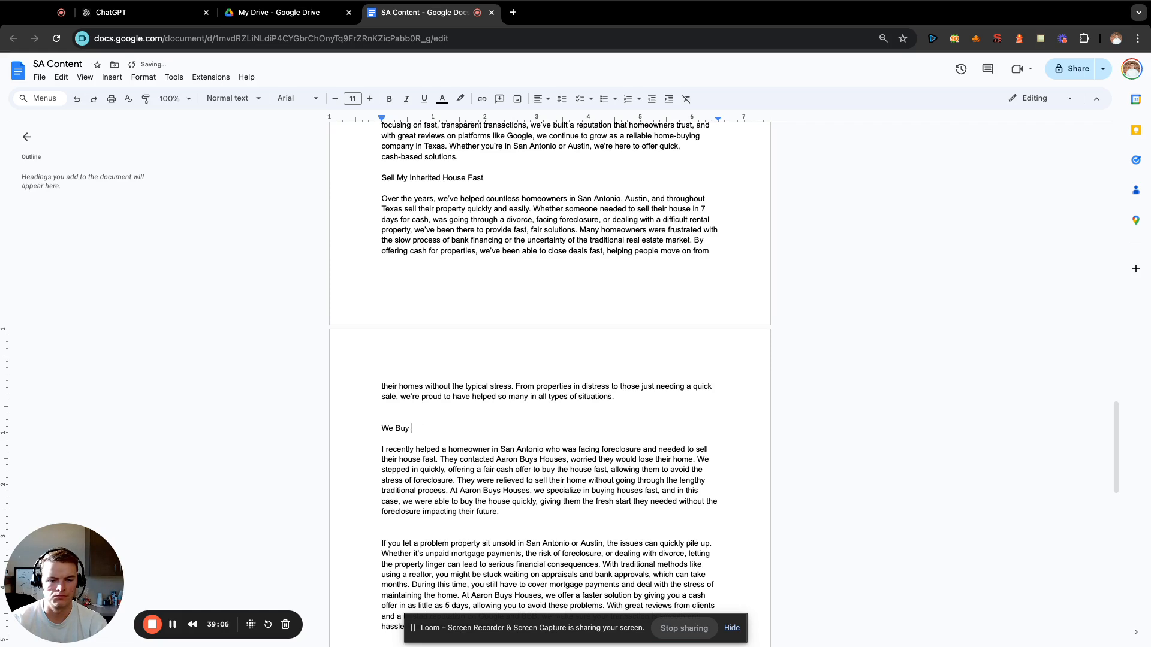
{"action": "type", "text": "Hoarder Homes Fas"}
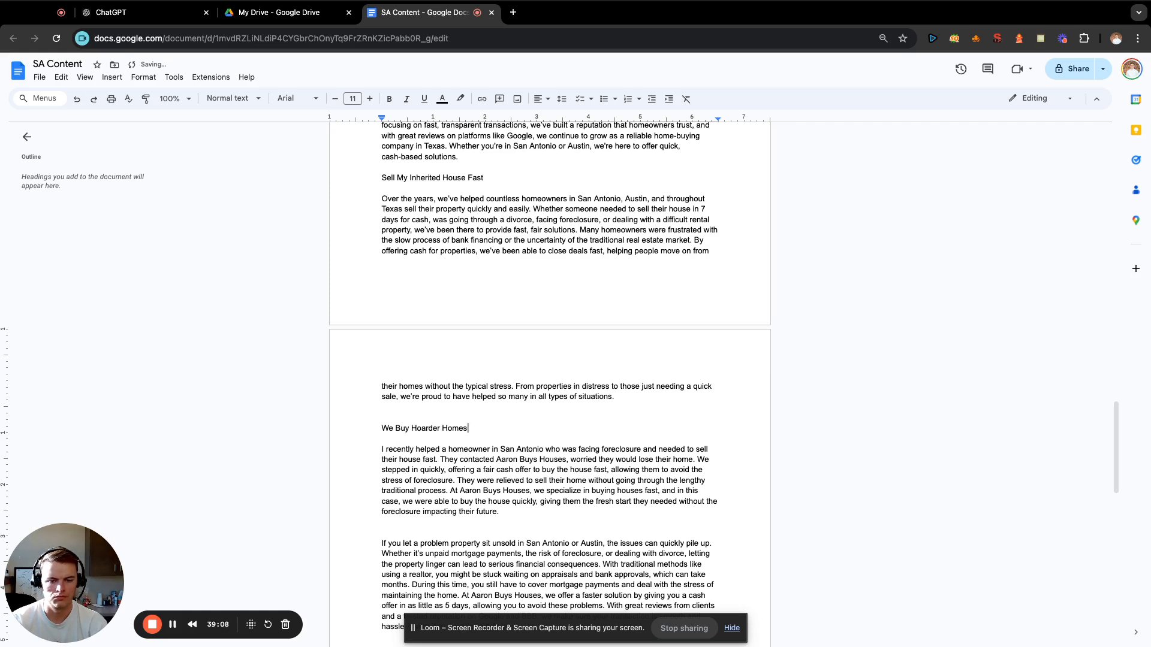
{"action": "key", "text": "BackSpace"}
{"action": "key", "text": "BackSpace"}
{"action": "key", "text": "BackSpace"}
{"action": "type", "text": "San Antonio"}
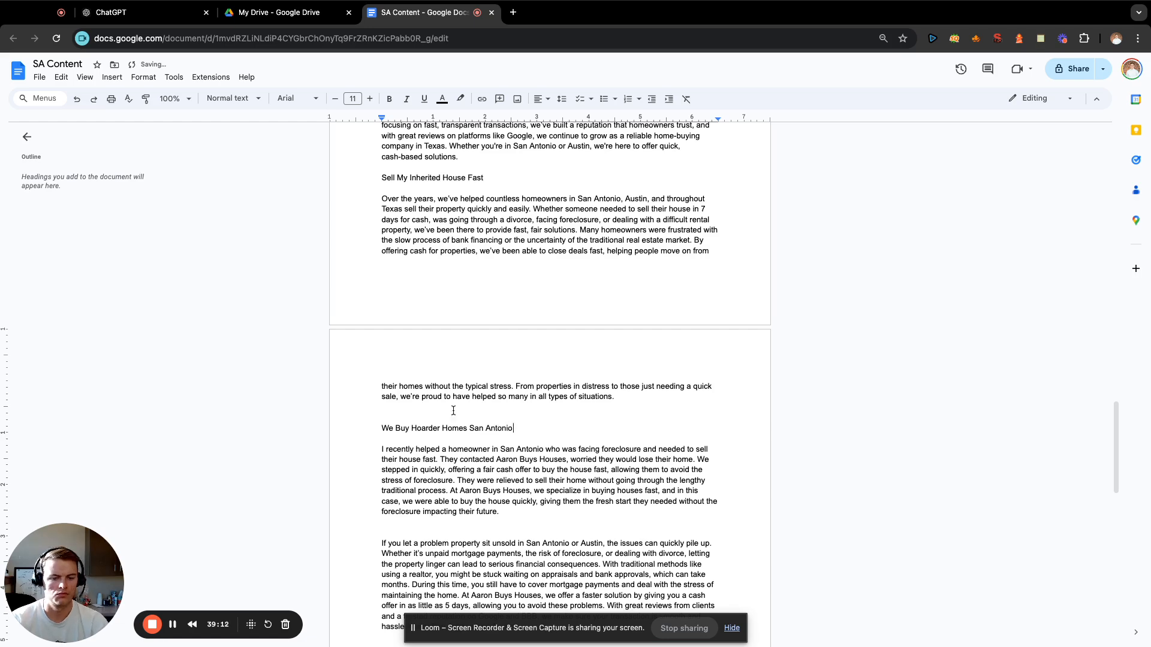
Insert blank lines above the paragraph about letting a problem property sit unsold.
{"action": "scroll", "coordinate": [451, 432], "scroll_direction": "down", "scroll_amount": 3}
{"action": "left_click", "coordinate": [504, 424]}
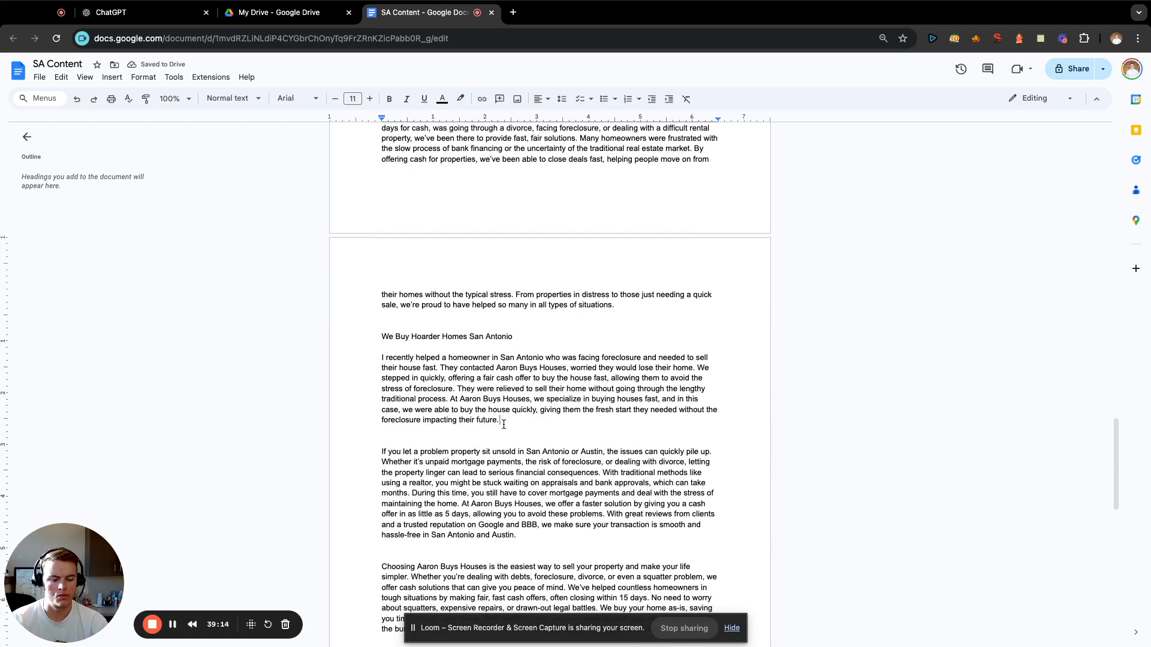
{"action": "key", "text": "Return"}
{"action": "key", "text": "Return"}
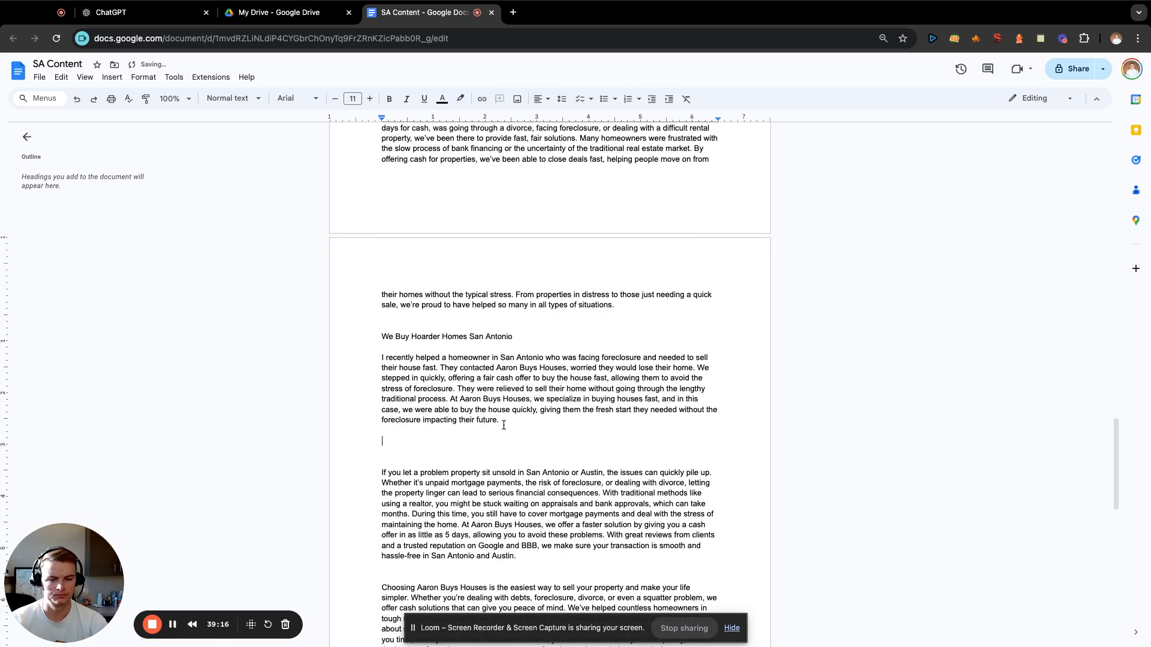
{"action": "key", "text": "Return"}
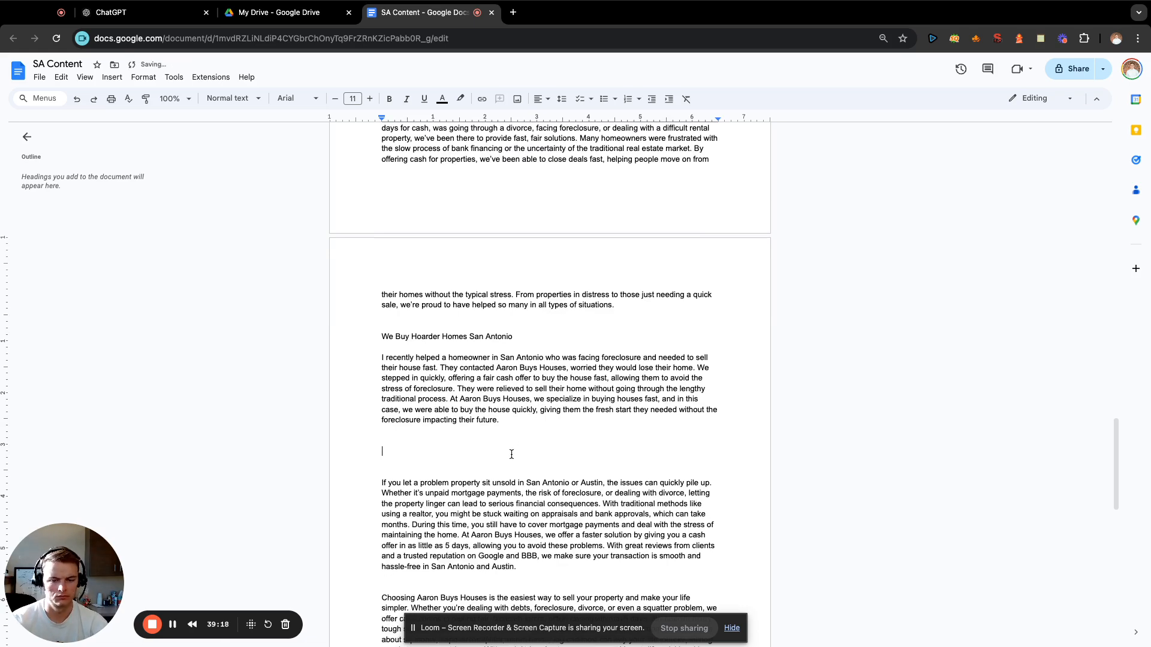
Enter the heading "Cash House Buyers San Antonio" above the paragraph about a problem property sitting unsold.
{"action": "type", "text": "We"}
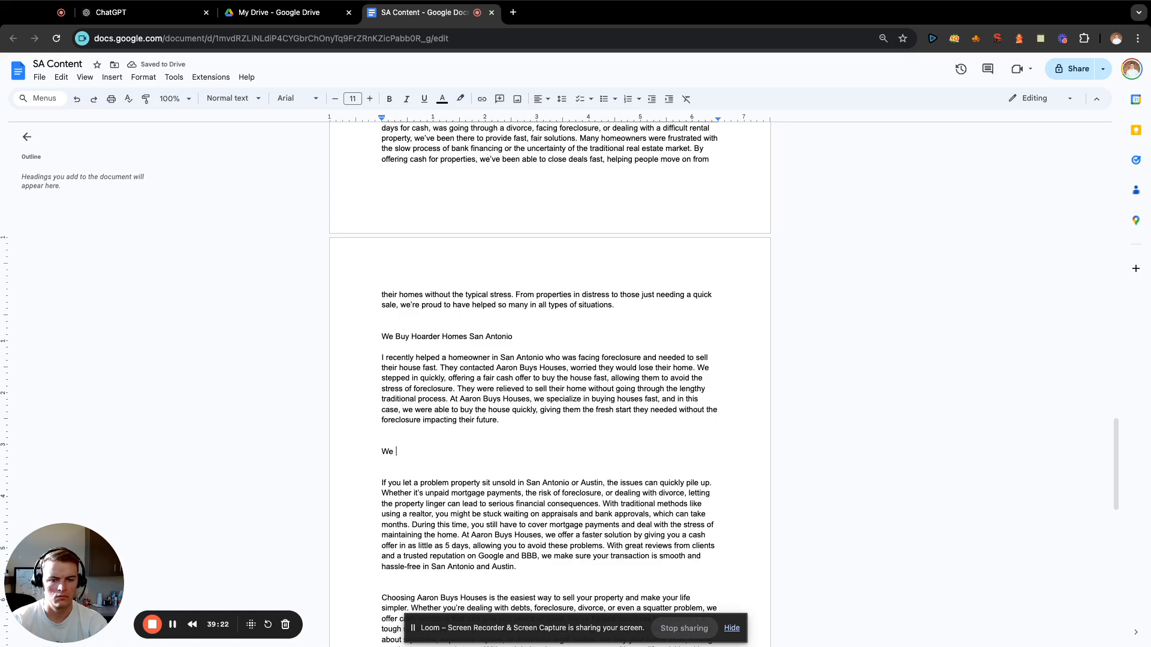
{"action": "key", "text": "BackSpace"}
{"action": "key", "text": "BackSpace"}
{"action": "key", "text": "BackSpace"}
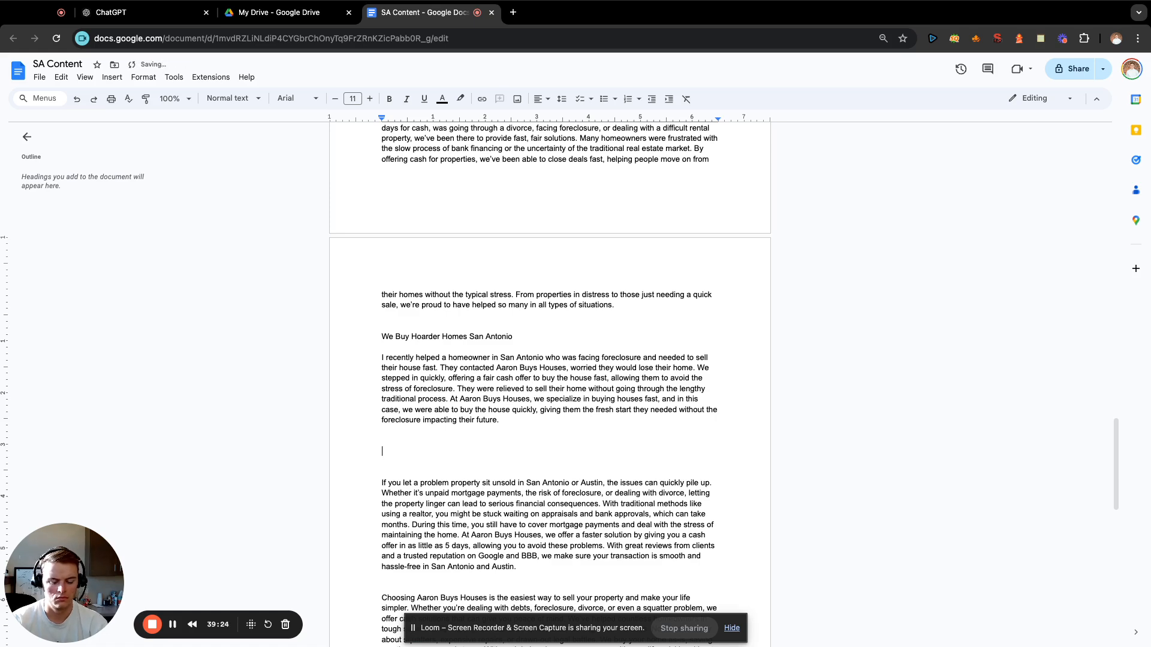
{"action": "type", "text": "Cash Home Buy"}
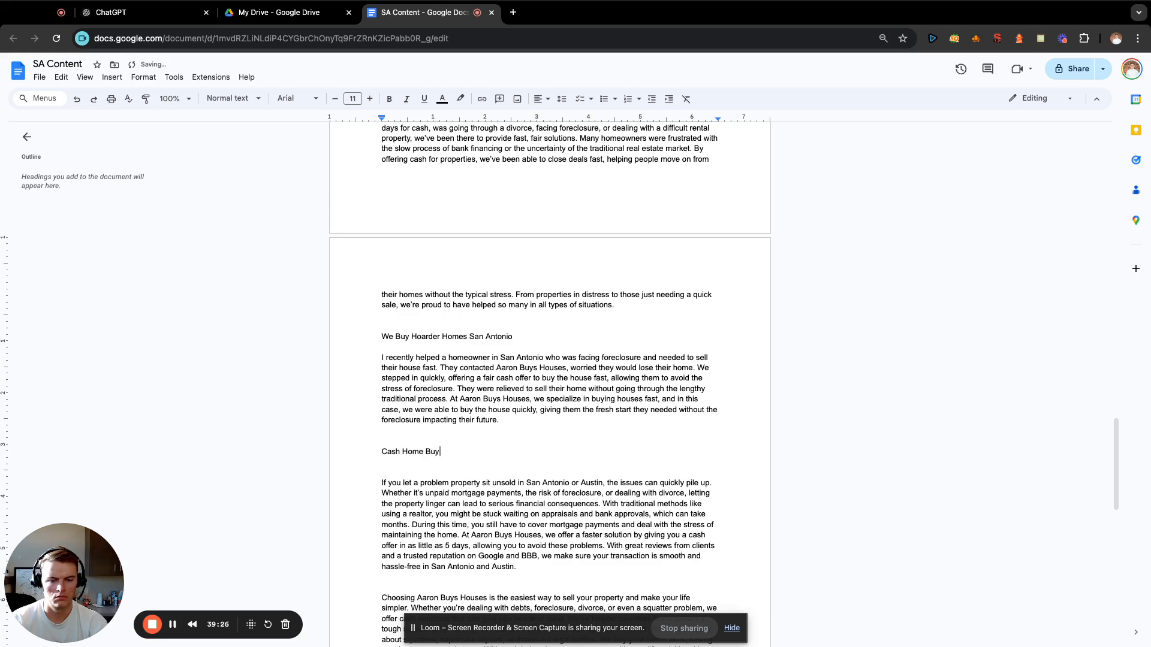
{"action": "type", "text": "ers"}
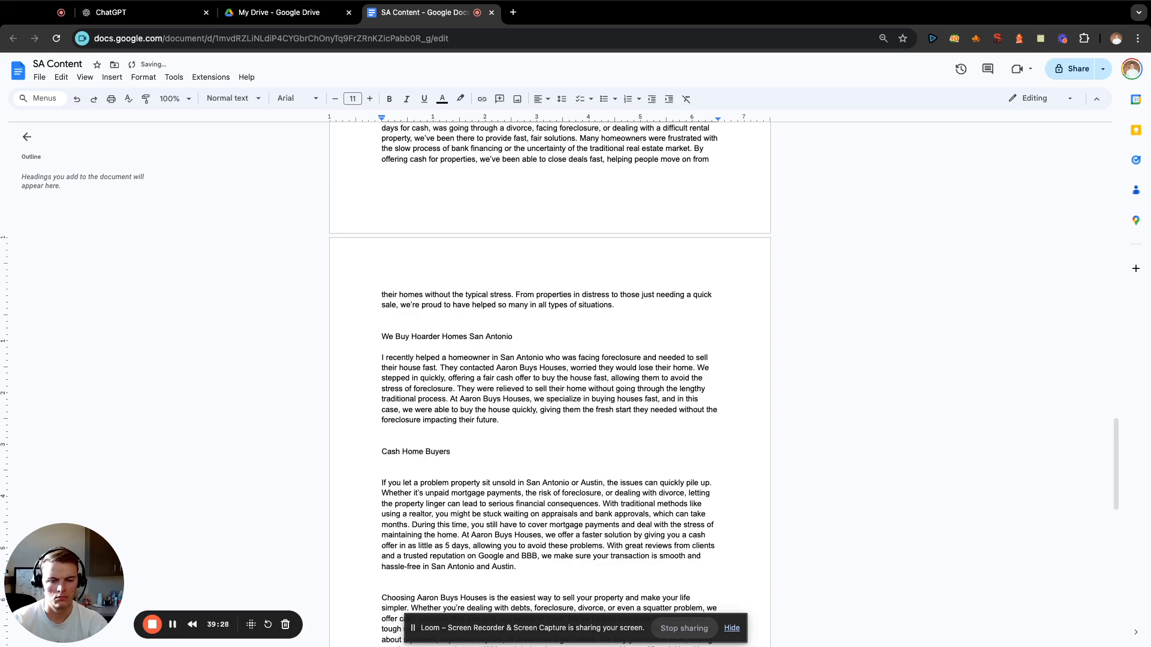
{"action": "left_click", "coordinate": [418, 452]}
{"action": "key", "text": "BackSpace"}
{"action": "type", "text": "uses"}
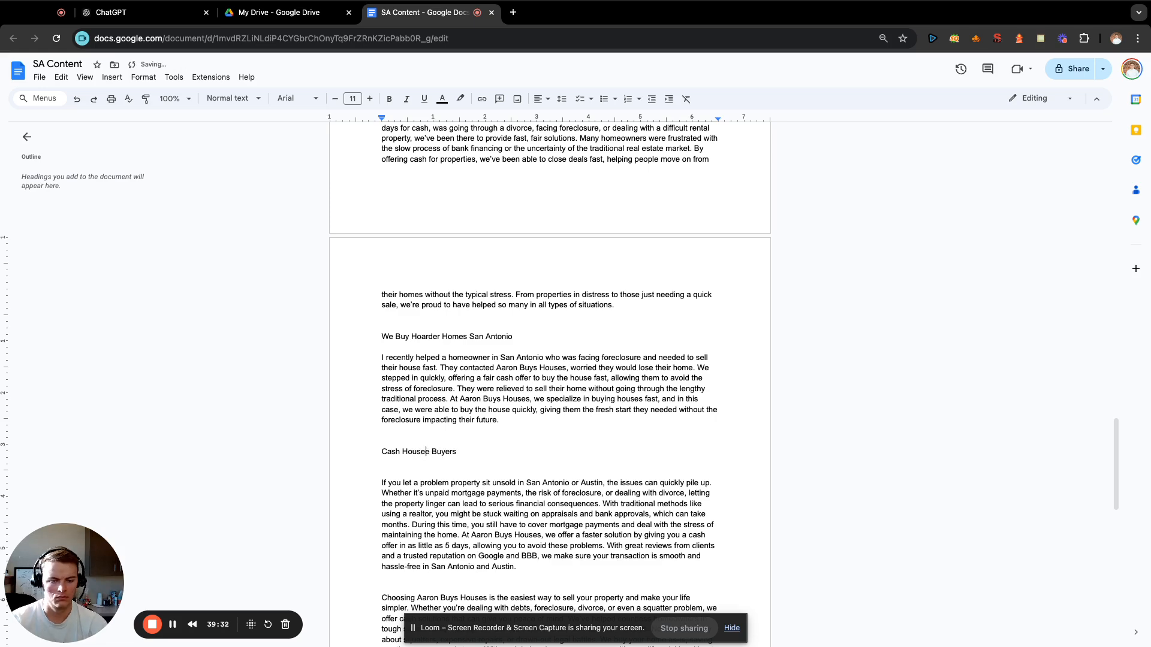
{"action": "key", "text": "BackSpace"}
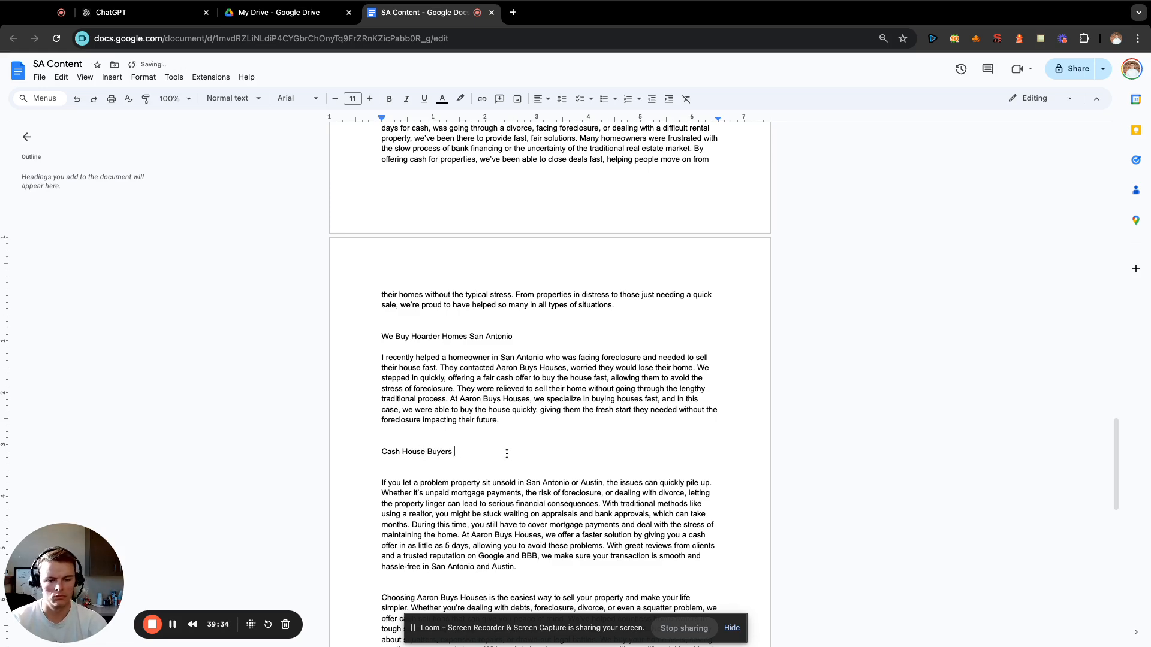
{"action": "type", "text": "San Antonio"}
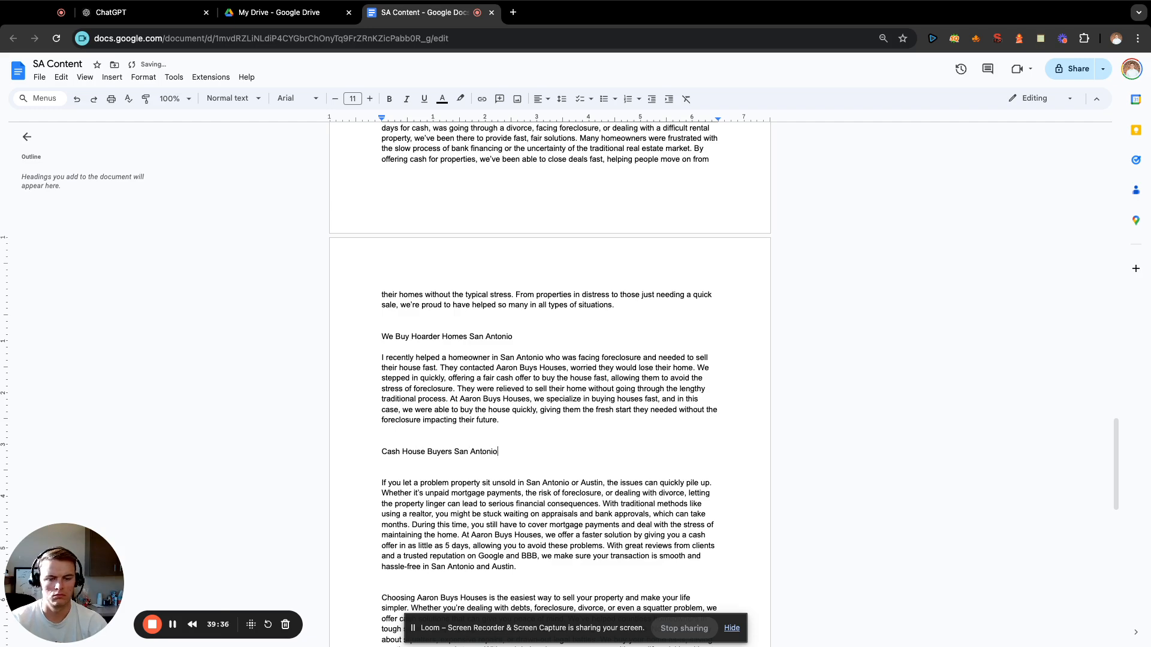
Insert two blank lines above the paragraph about choosing Aaron Buys Houses as the easiest way to sell.
{"action": "scroll", "coordinate": [602, 432], "scroll_direction": "down", "scroll_amount": 5}
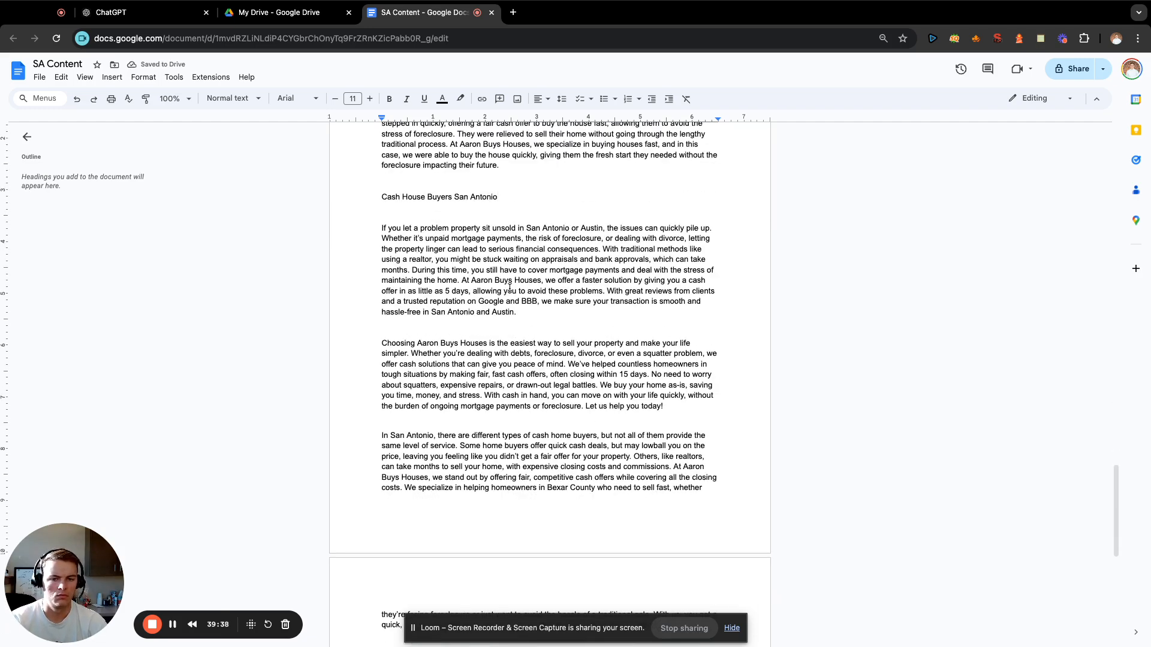
{"action": "left_click", "coordinate": [525, 326]}
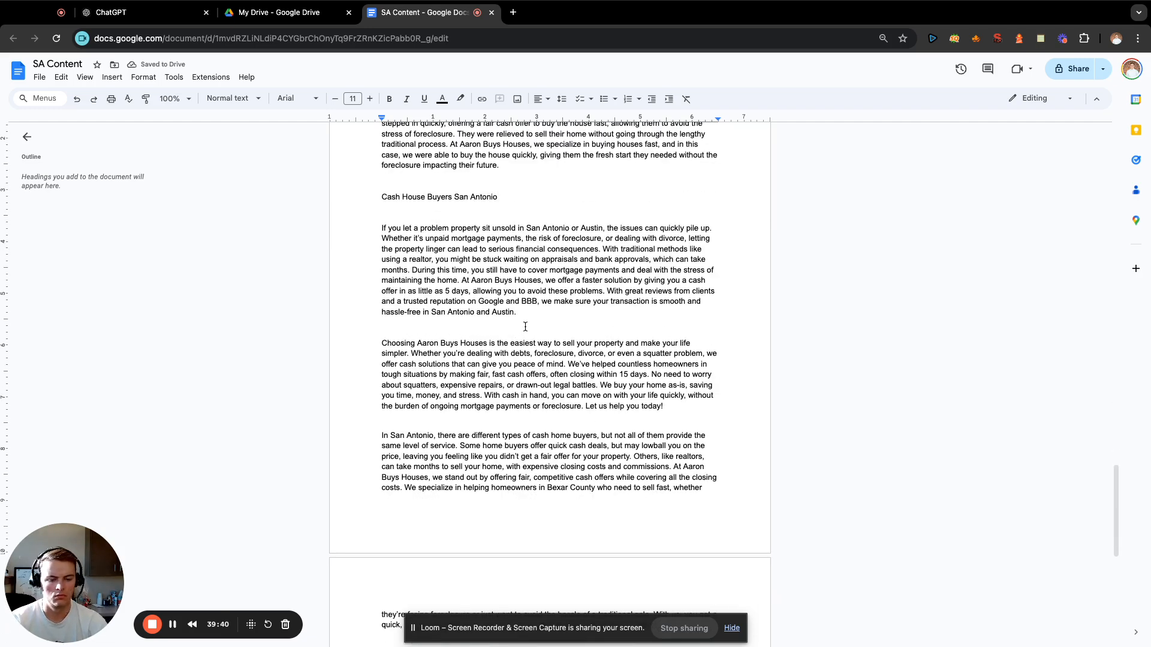
{"action": "key", "text": "Return"}
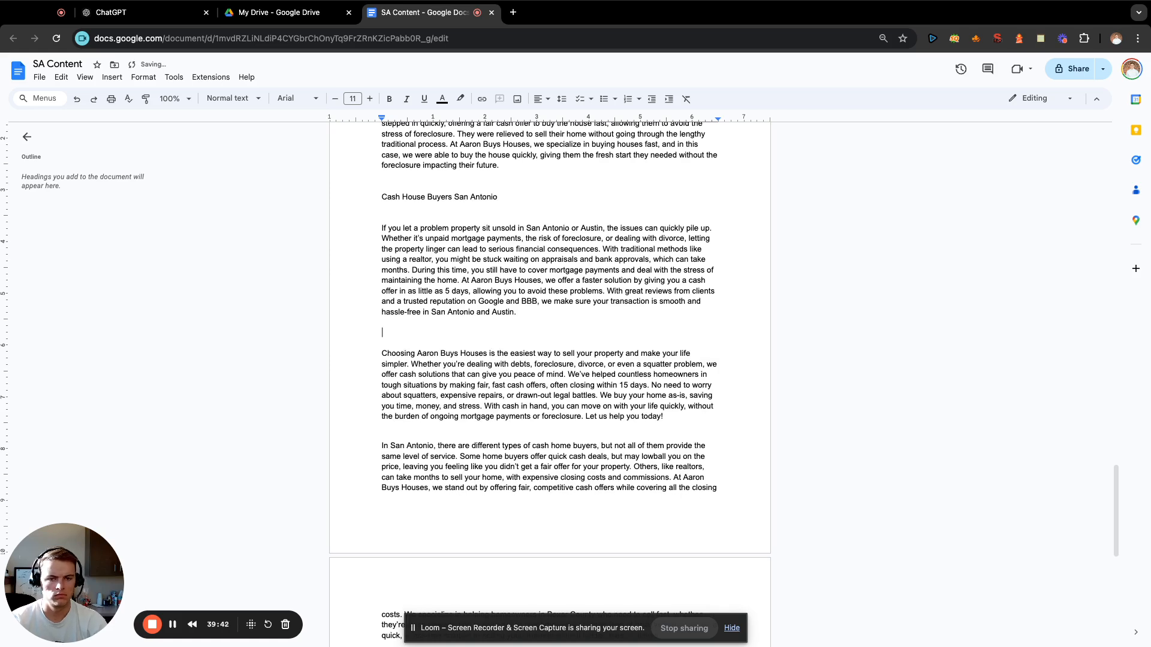
{"action": "key", "text": "Return"}
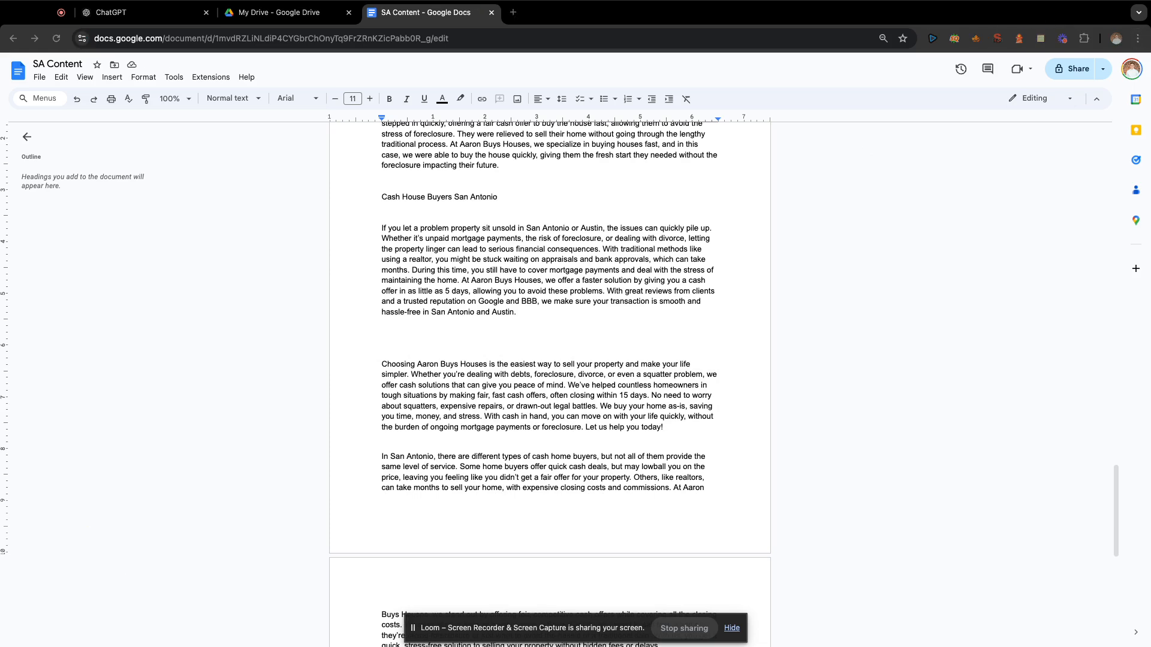
{"action": "left_click", "coordinate": [269, 247]}
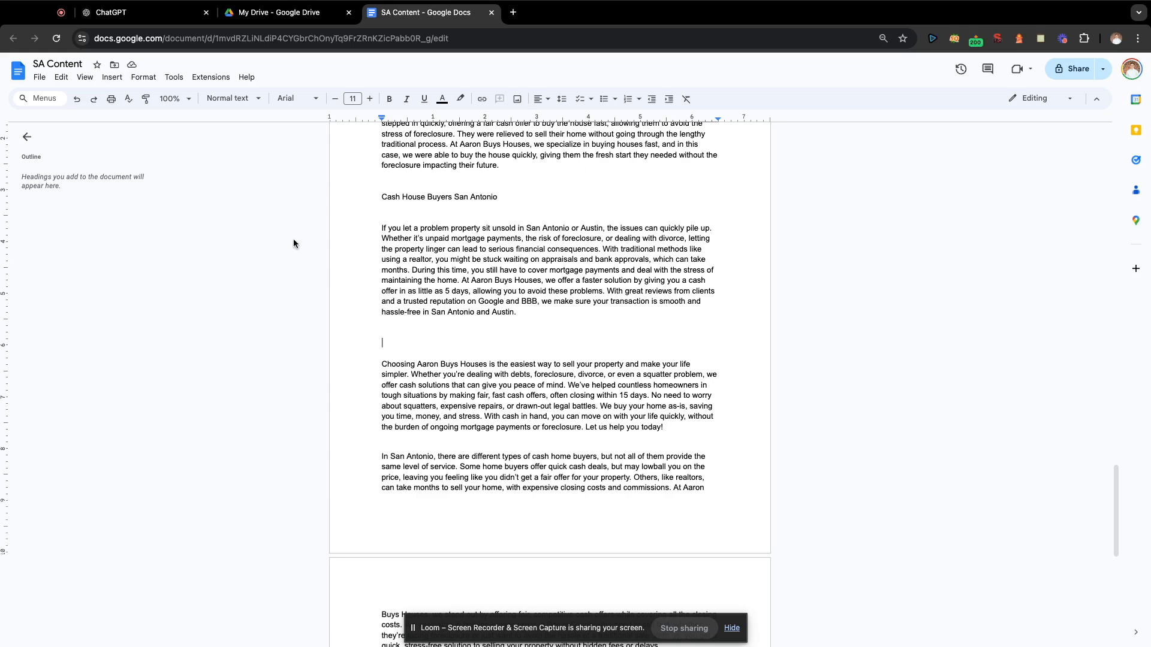
{"action": "left_click", "coordinate": [60, 12]}
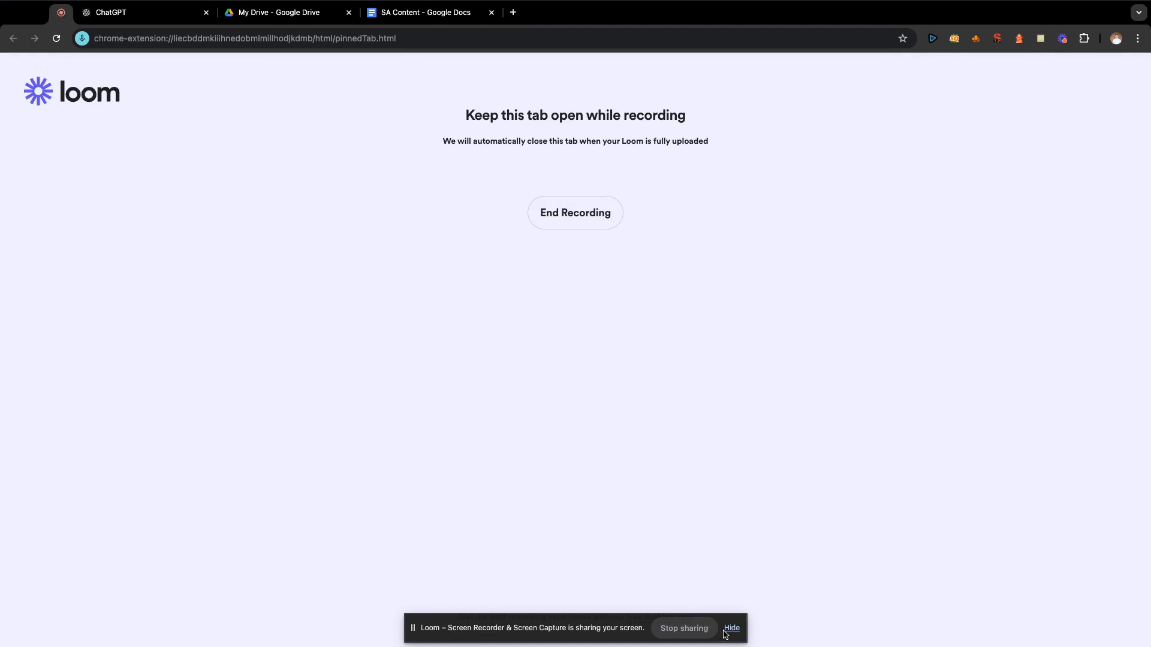
{"action": "left_click", "coordinate": [405, 21]}
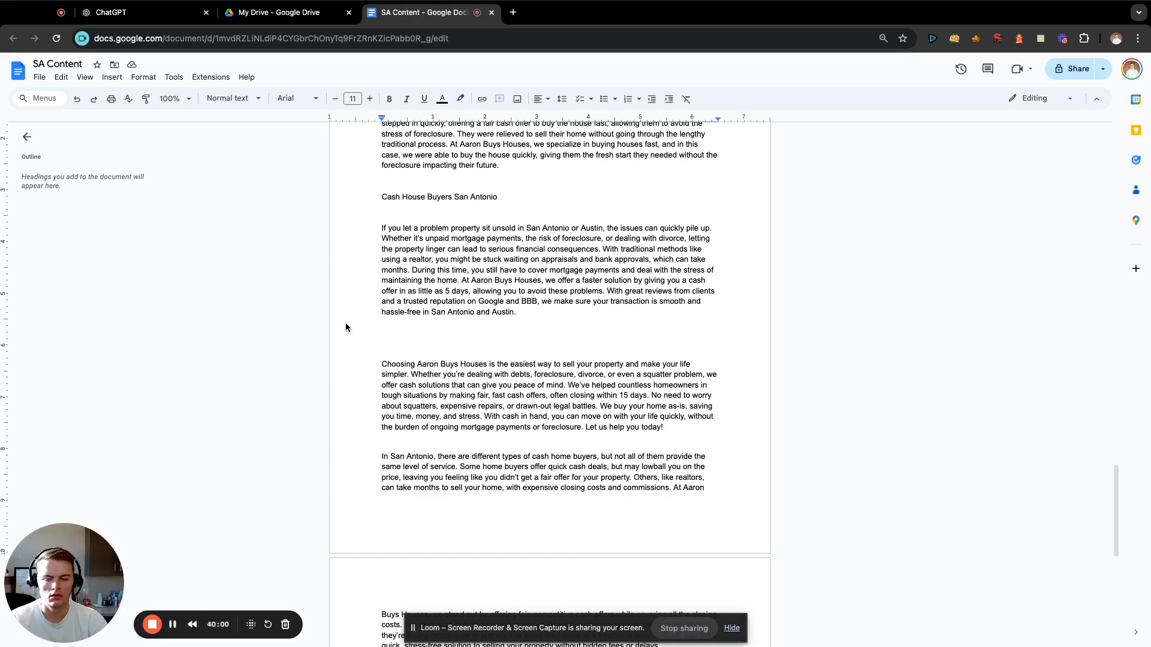
Enter the heading "Your Local San Antonio "Buy Houses" Company" above the paragraph about choosing Aaron Buys Houses.
{"action": "left_click", "coordinate": [568, 332]}
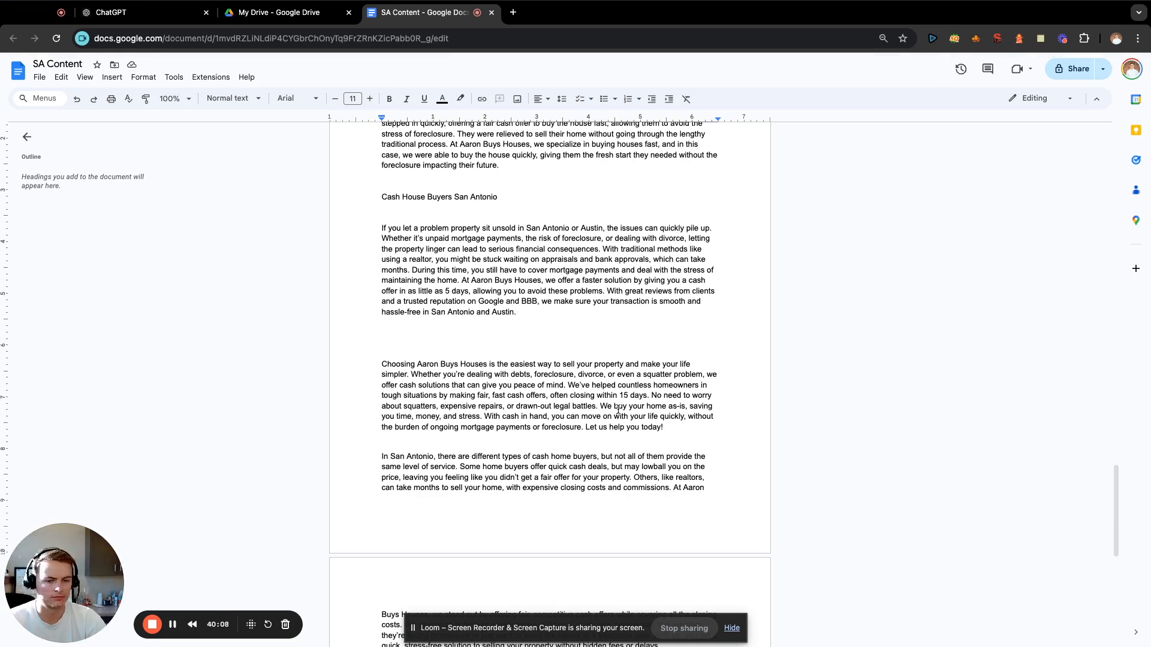
{"action": "type", "text": "r L"}
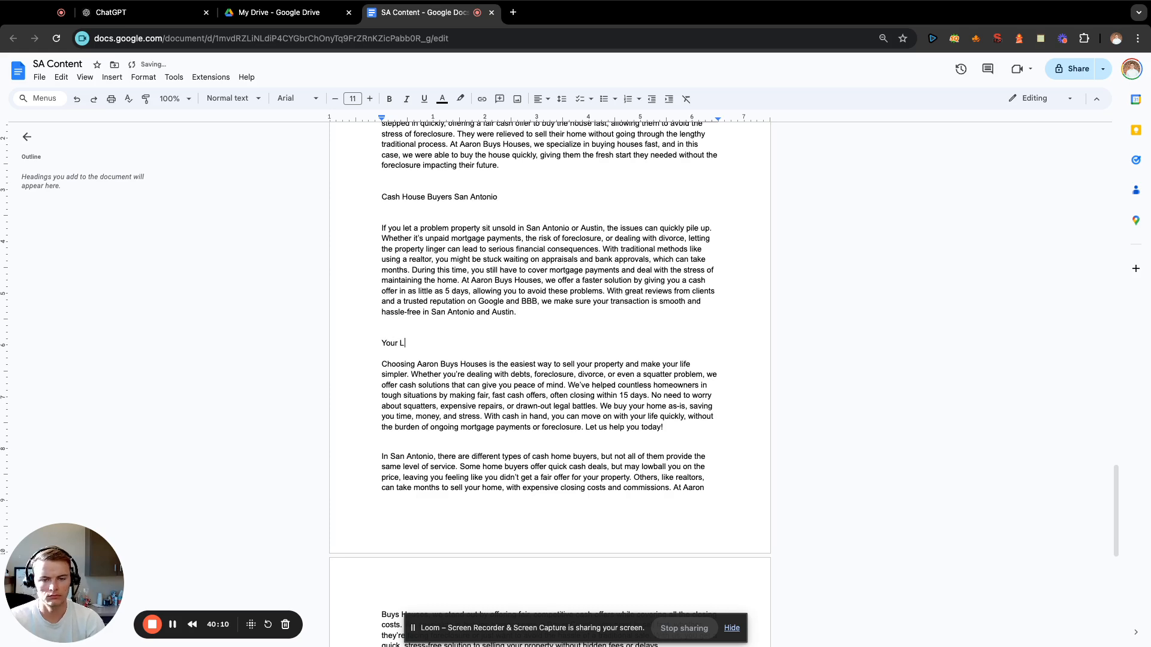
{"action": "type", "text": "ocal San Anto"}
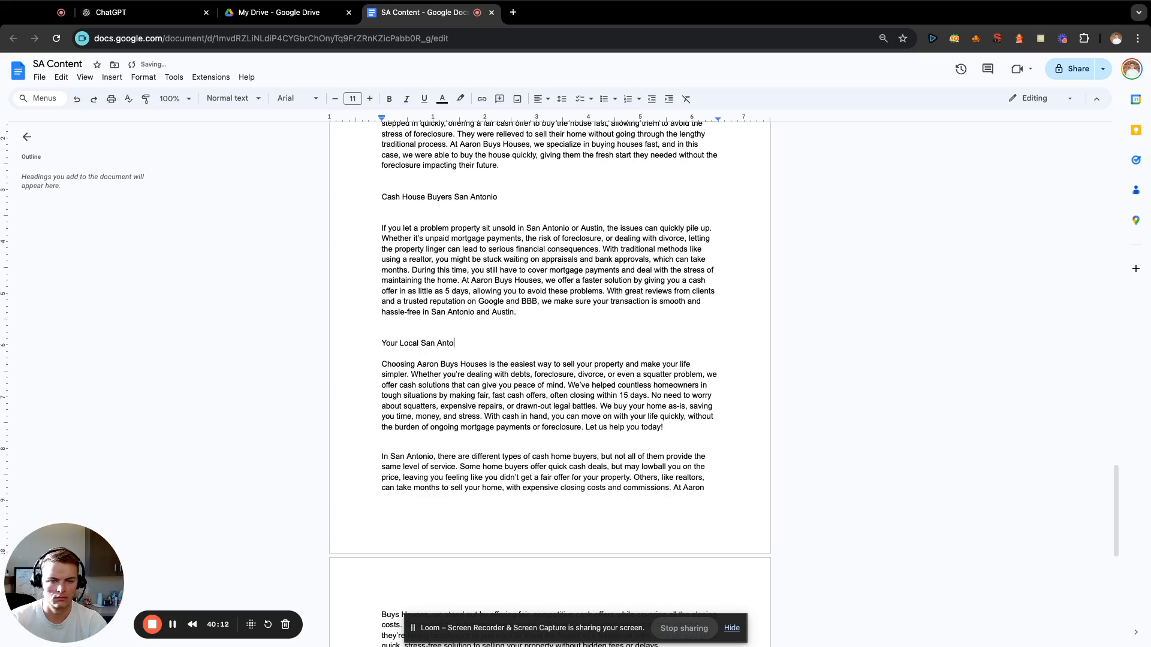
{"action": "type", "text": "nio \"Buy Houses"}
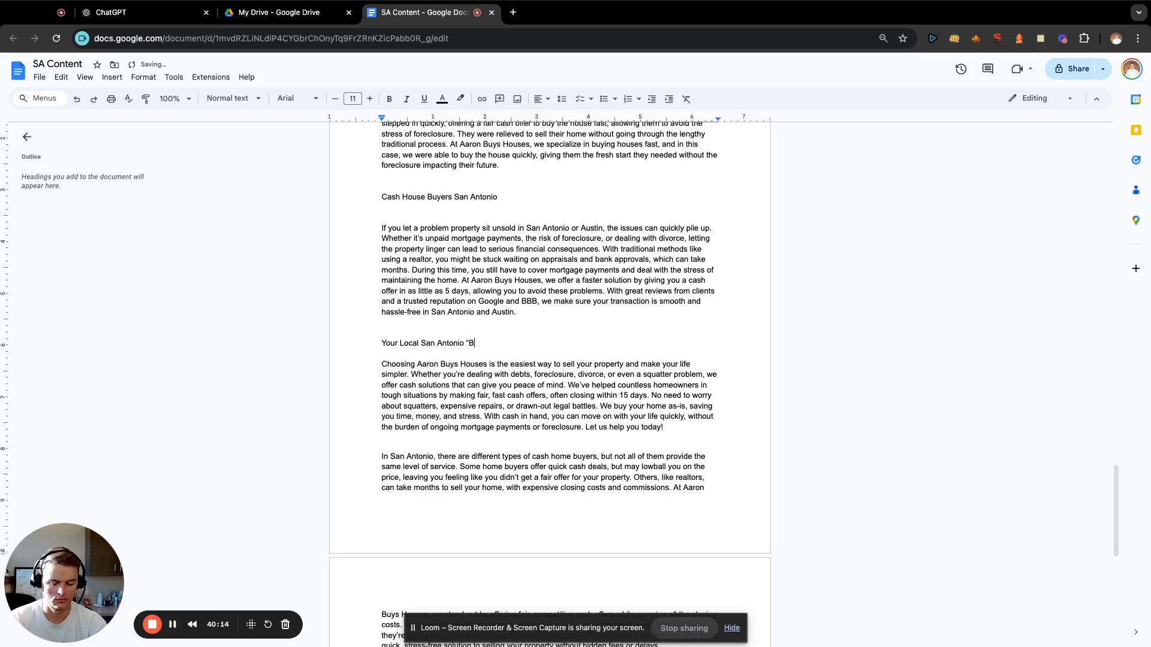
{"action": "type", "text": "\"C "}
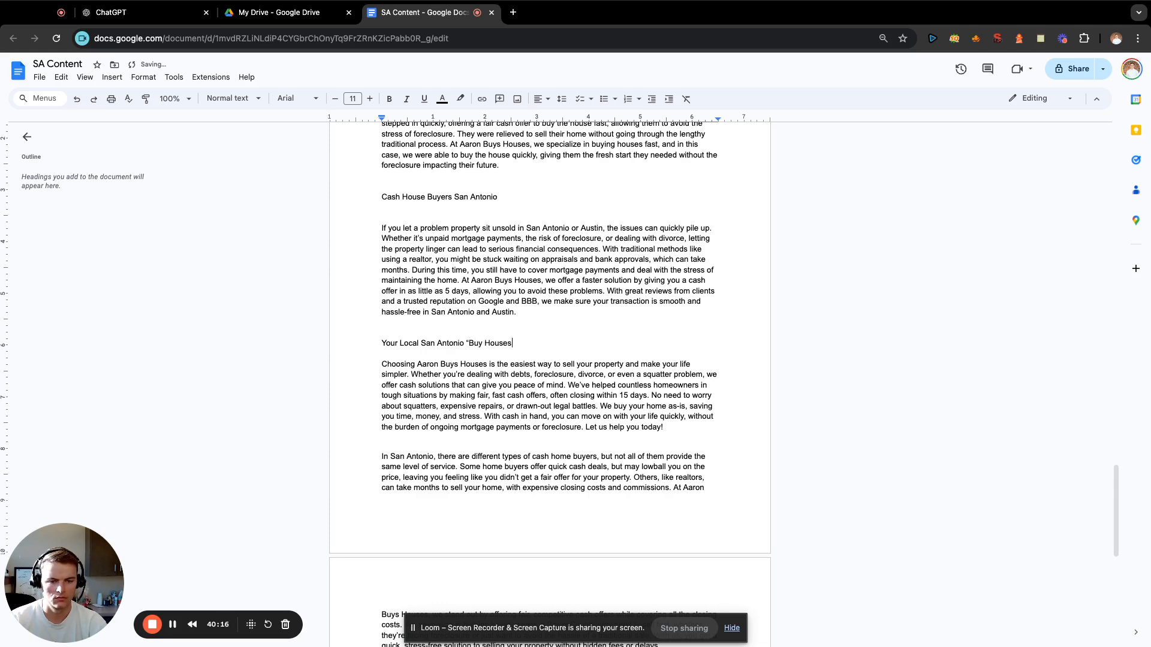
{"action": "type", "text": " Company"}
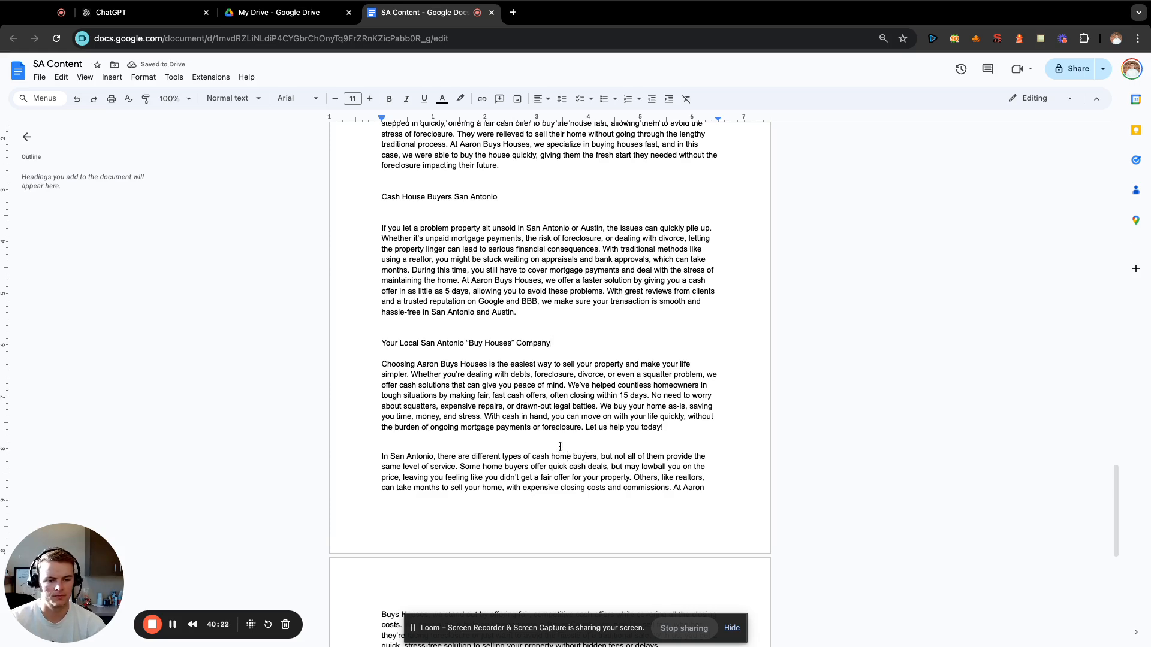
Insert a page break before the paragraph about the different types of cash home buyers in San Antonio.
{"action": "left_click", "coordinate": [380, 457]}
{"action": "key", "text": "super+Return"}
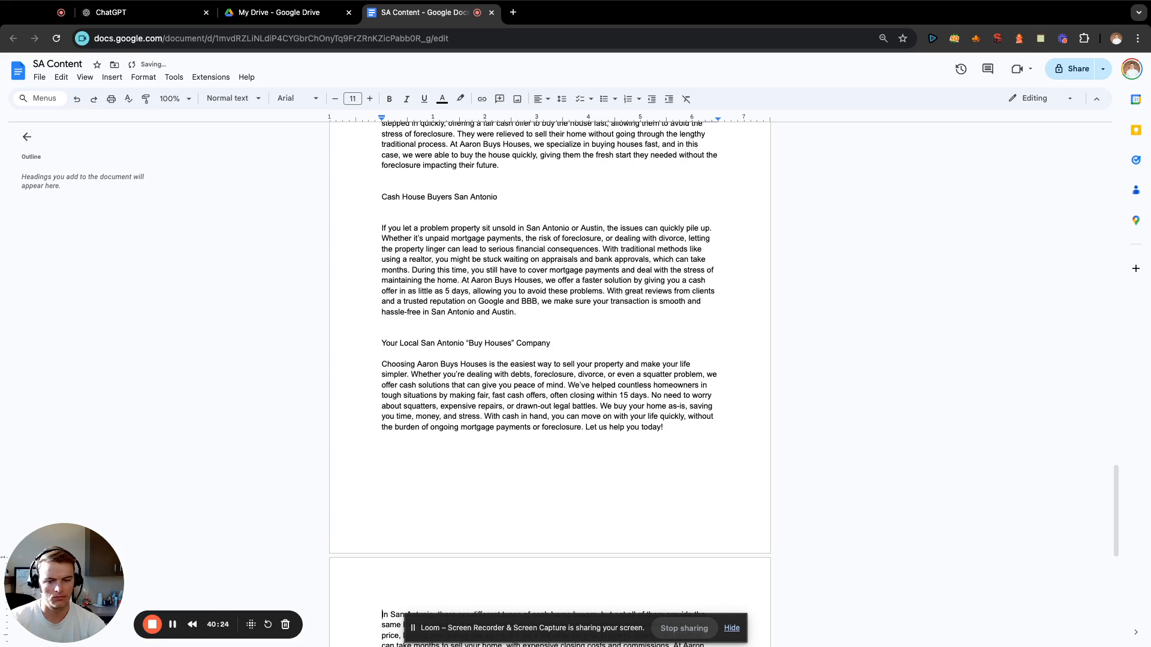
Enter the heading "We Will Buy Your House in San Antonio" above the paragraph about the different types of cash home buyers.
{"action": "scroll", "coordinate": [420, 491], "scroll_direction": "down", "scroll_amount": 3}
{"action": "left_click", "coordinate": [372, 512]}
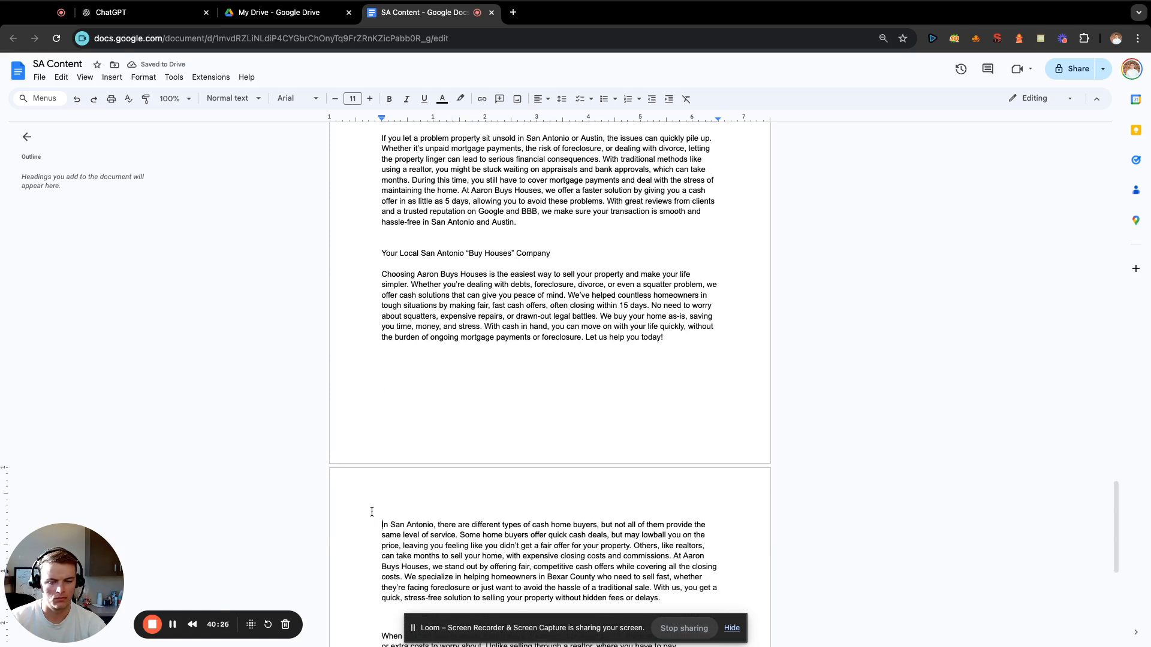
{"action": "key", "text": "Return"}
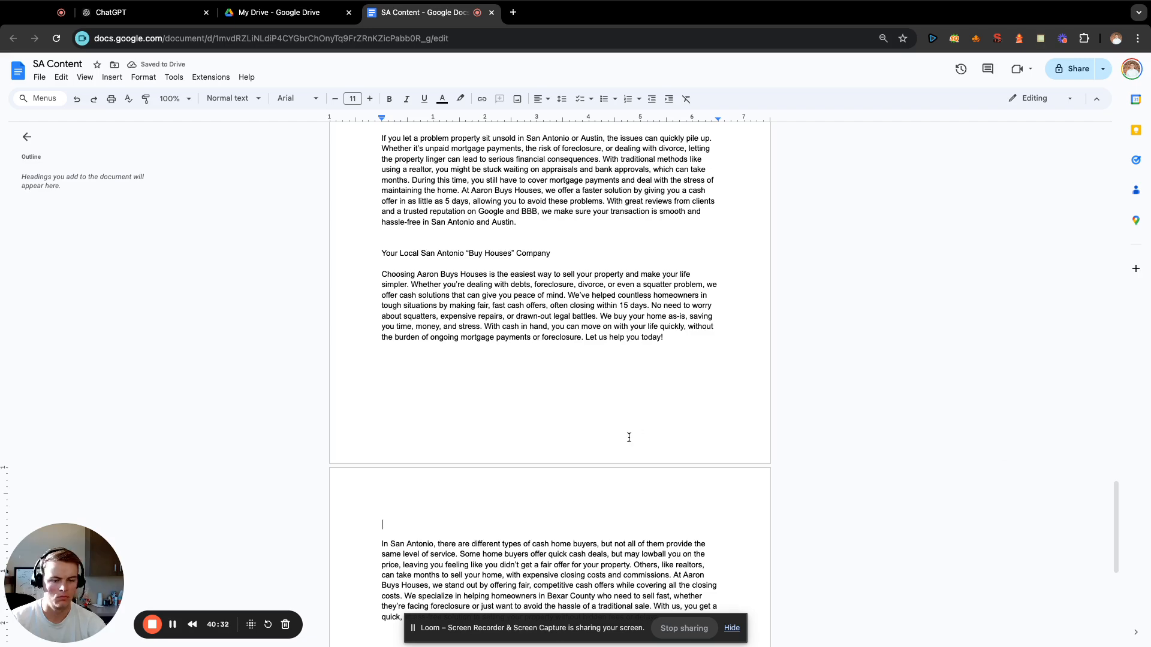
{"action": "scroll", "coordinate": [626, 437], "scroll_direction": "down", "scroll_amount": 5}
{"action": "type", "text": "We Wi"}
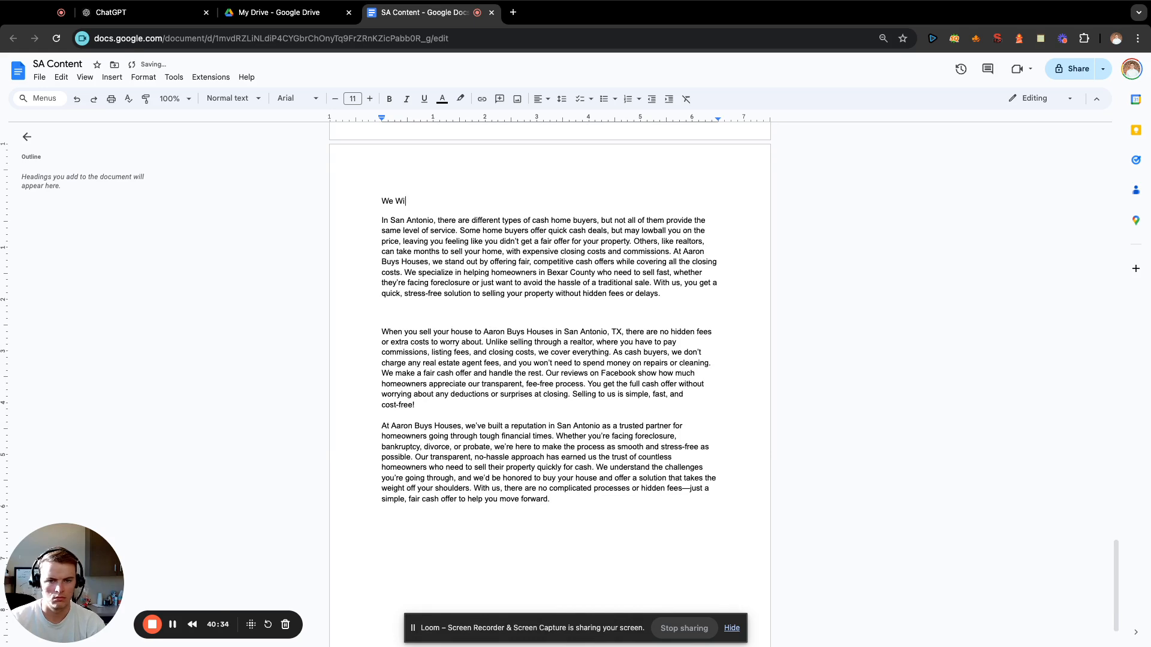
{"action": "type", "text": "ll Buy Your Hosue i"}
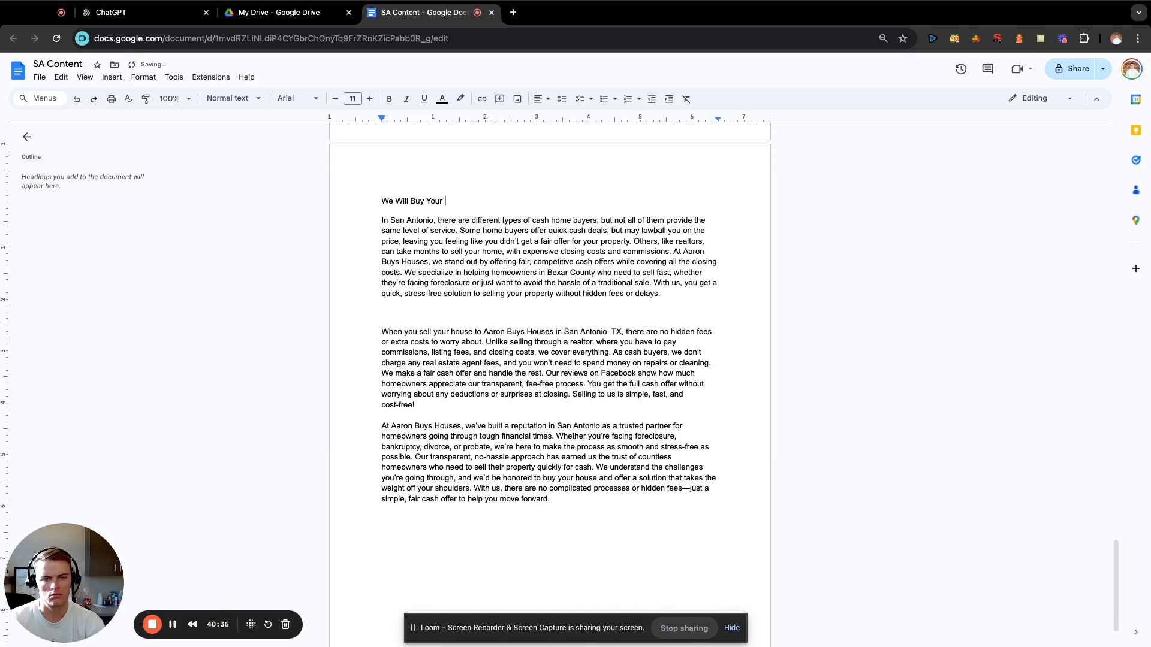
{"action": "key", "text": "BackSpace"}
{"action": "key", "text": "BackSpace"}
{"action": "key", "text": "BackSpace"}
{"action": "key", "text": "BackSpace"}
{"action": "key", "text": "BackSpace"}
{"action": "key", "text": "BackSpace"}
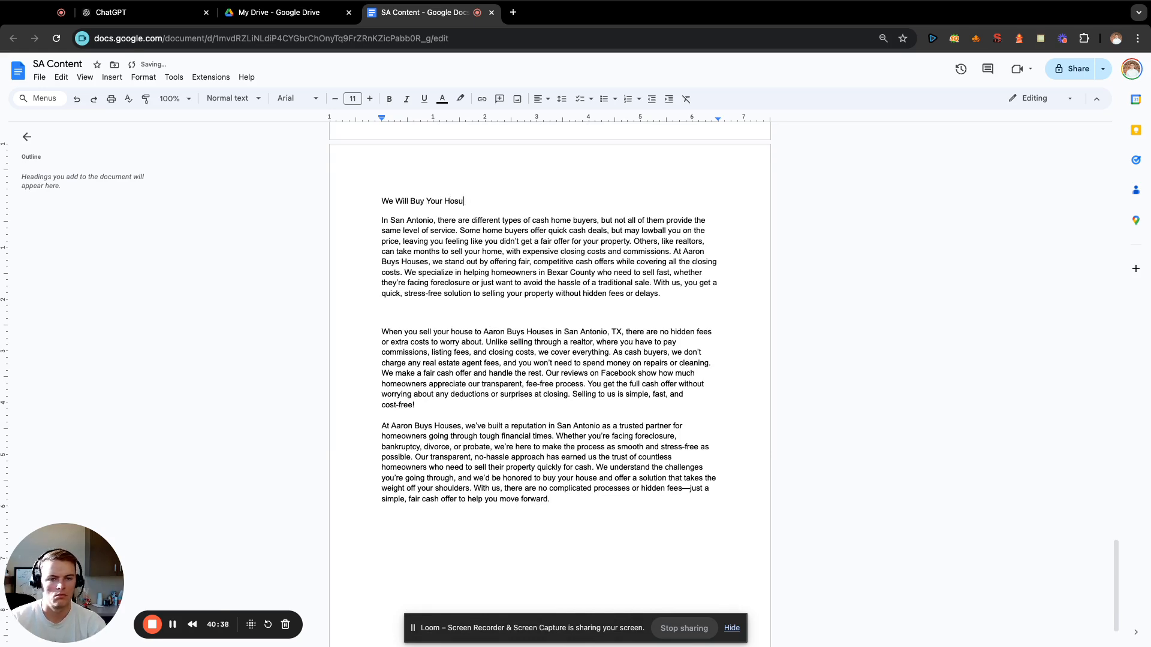
{"action": "type", "text": "ouse in San Antonio"}
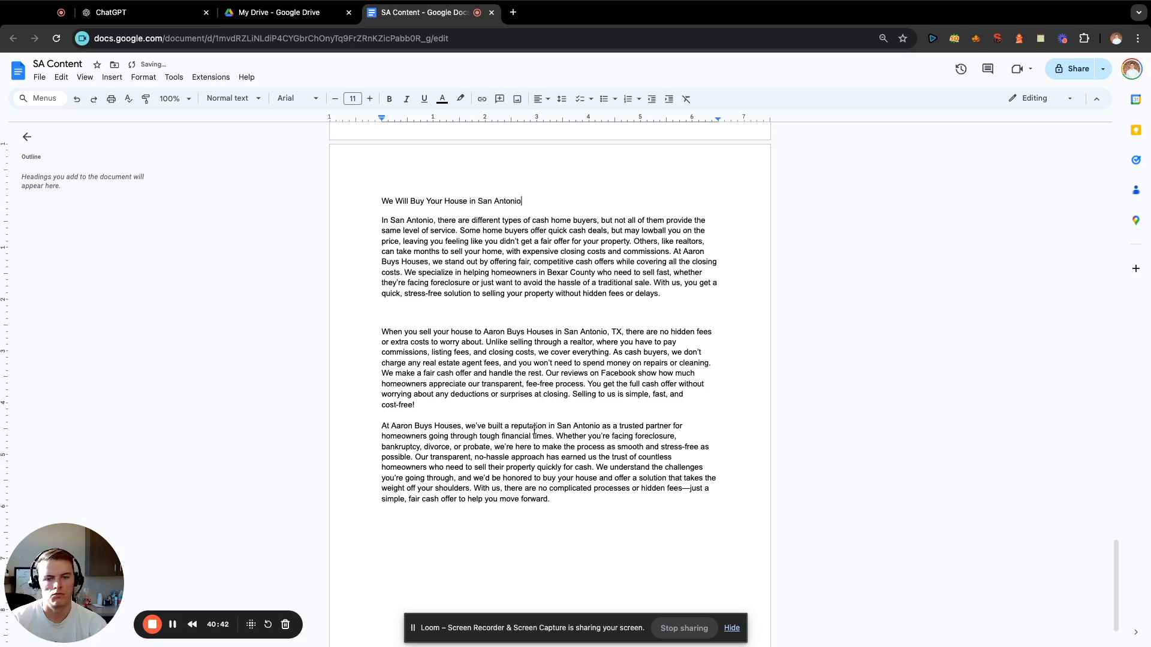
Add the heading "Sell Your House Fast, Pay no Closing Costs" on a new line above the paragraph about no hidden fees.
{"action": "double_click", "coordinate": [409, 317]}
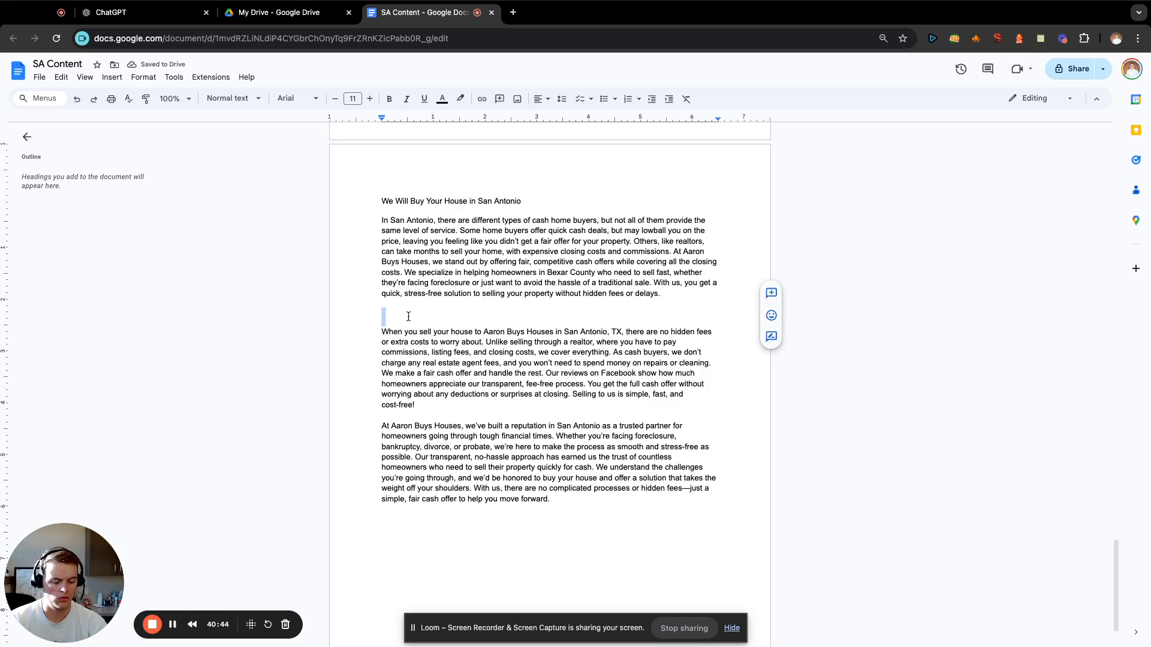
{"action": "key", "text": "Return"}
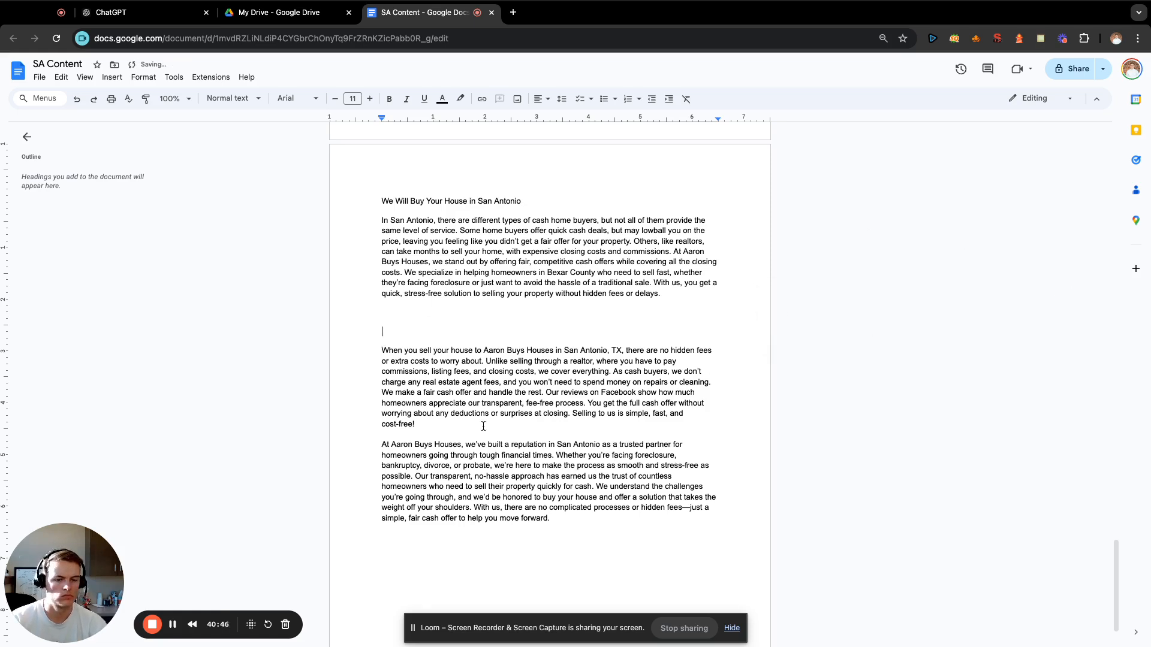
{"action": "scroll", "coordinate": [483, 426], "scroll_direction": "down", "scroll_amount": 2}
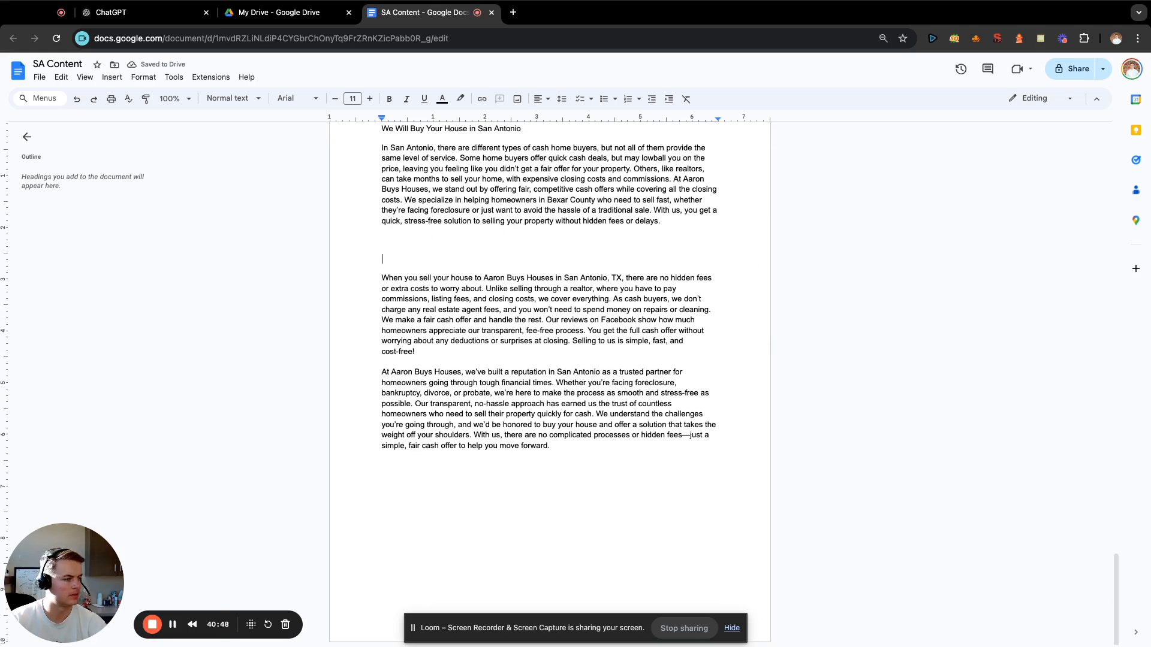
{"action": "type", "text": "S"}
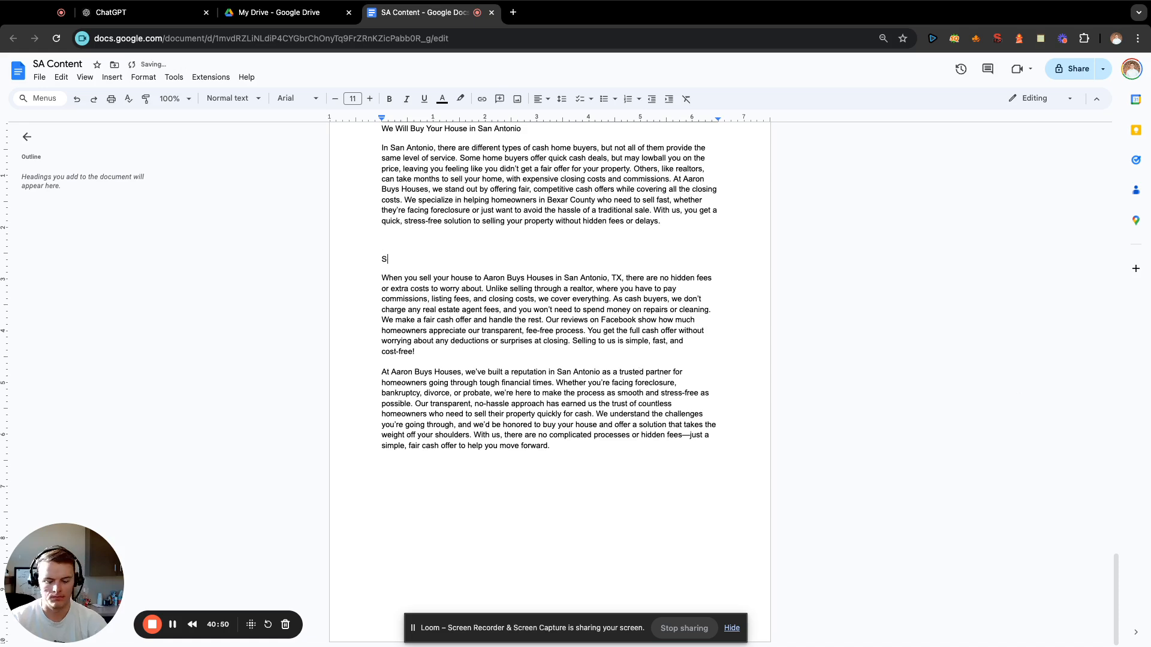
{"action": "type", "text": "ell Your House "}
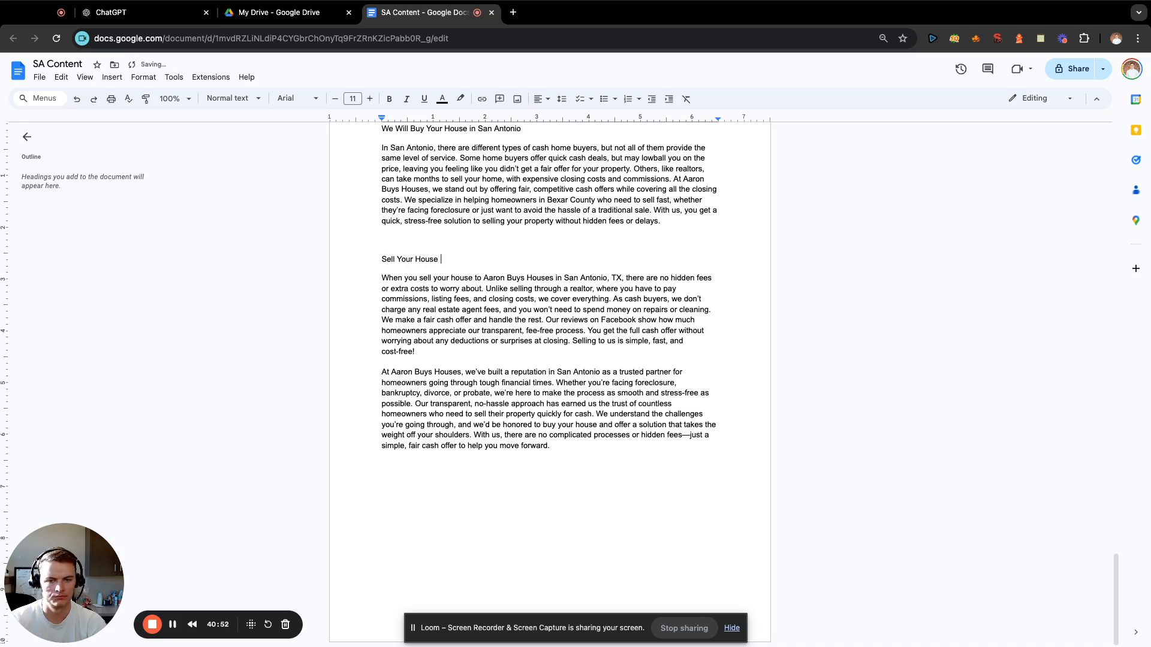
{"action": "type", "text": "Fast, Pay no Cl"}
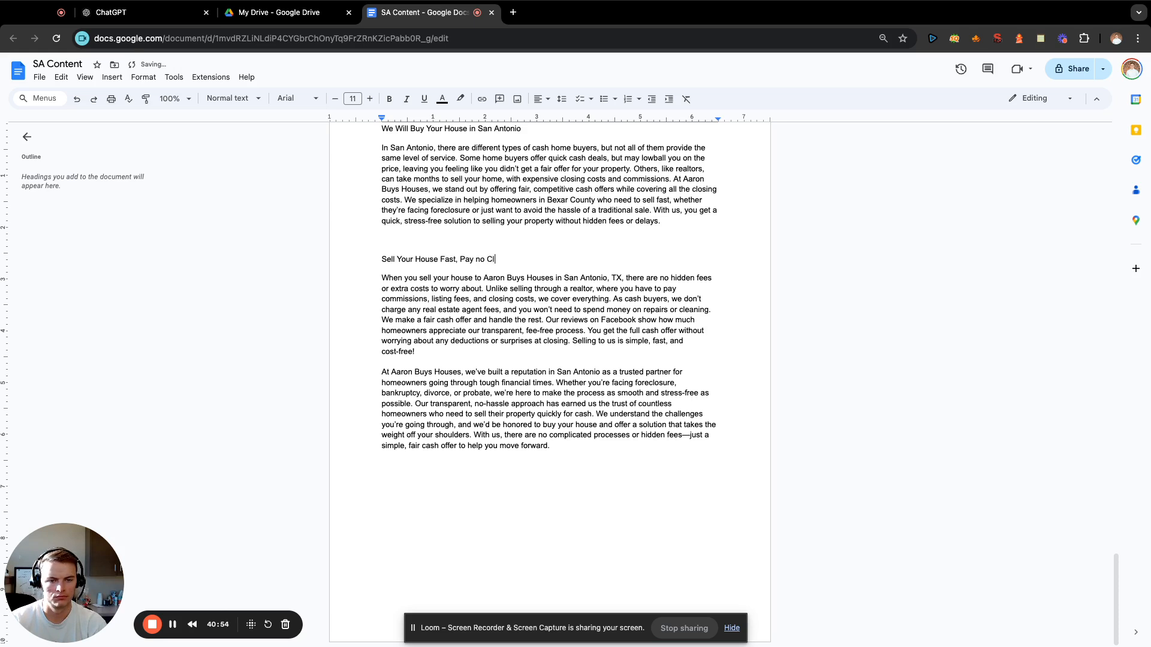
{"action": "type", "text": "osing Costs"}
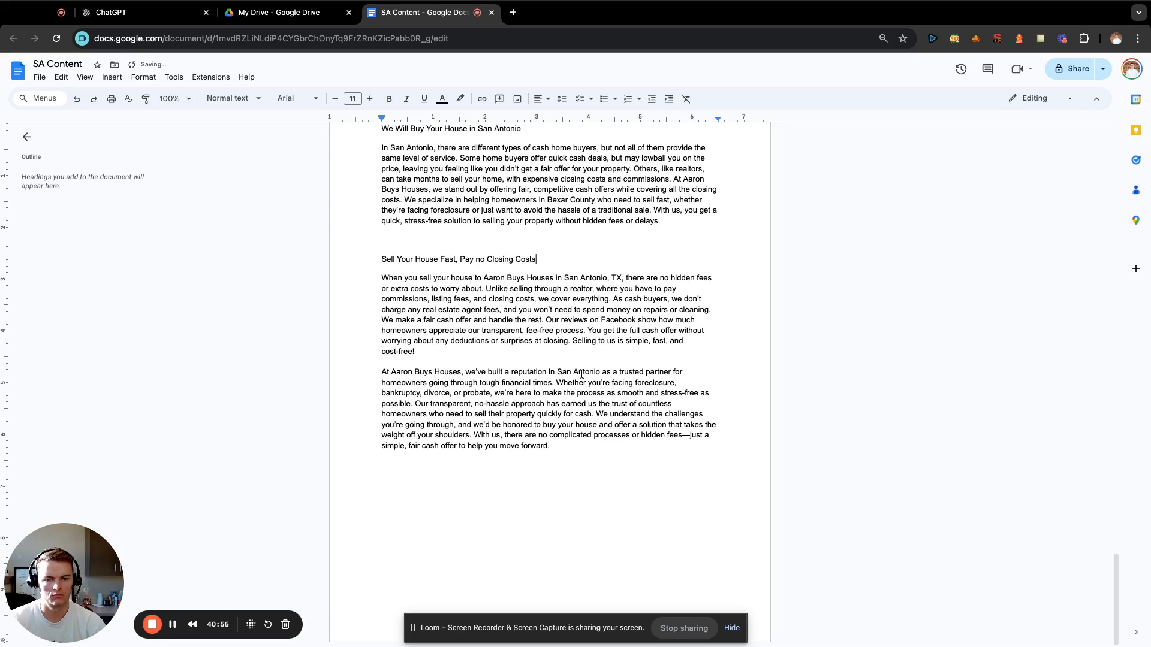
Add the heading "Sell Your House Cash Without Realtor" on a new line above the closing paragraph about Aaron Buys Houses' reputation.
{"action": "left_click", "coordinate": [490, 354]}
{"action": "key", "text": "Return"}
{"action": "key", "text": "Return"}
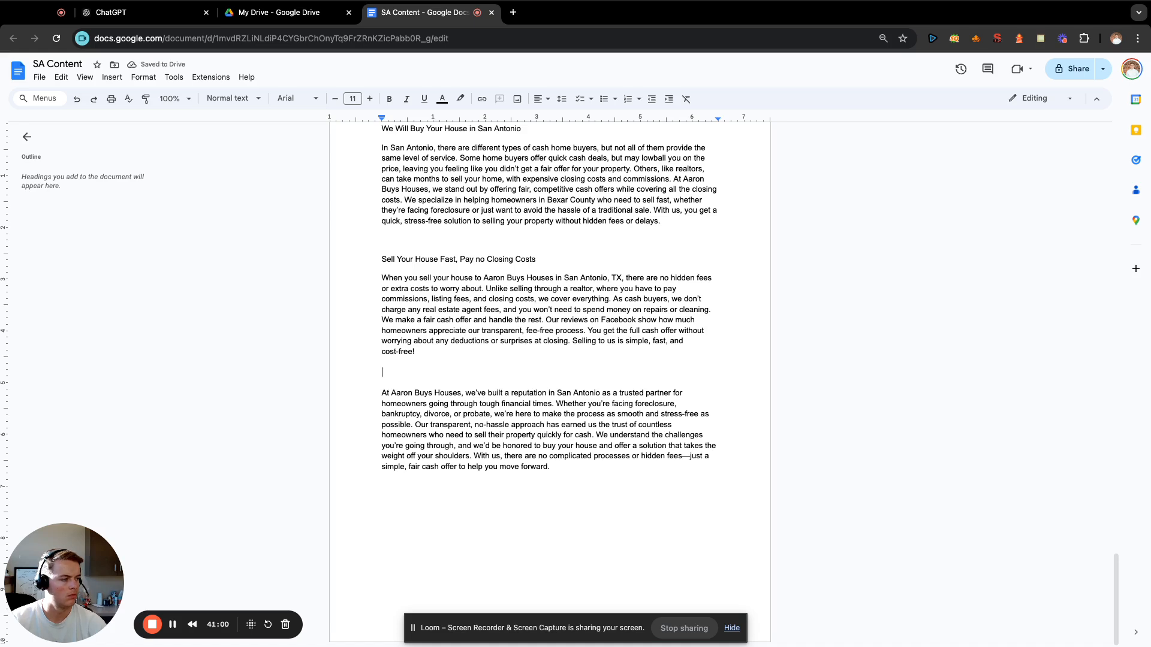
{"action": "type", "text": "Sell "}
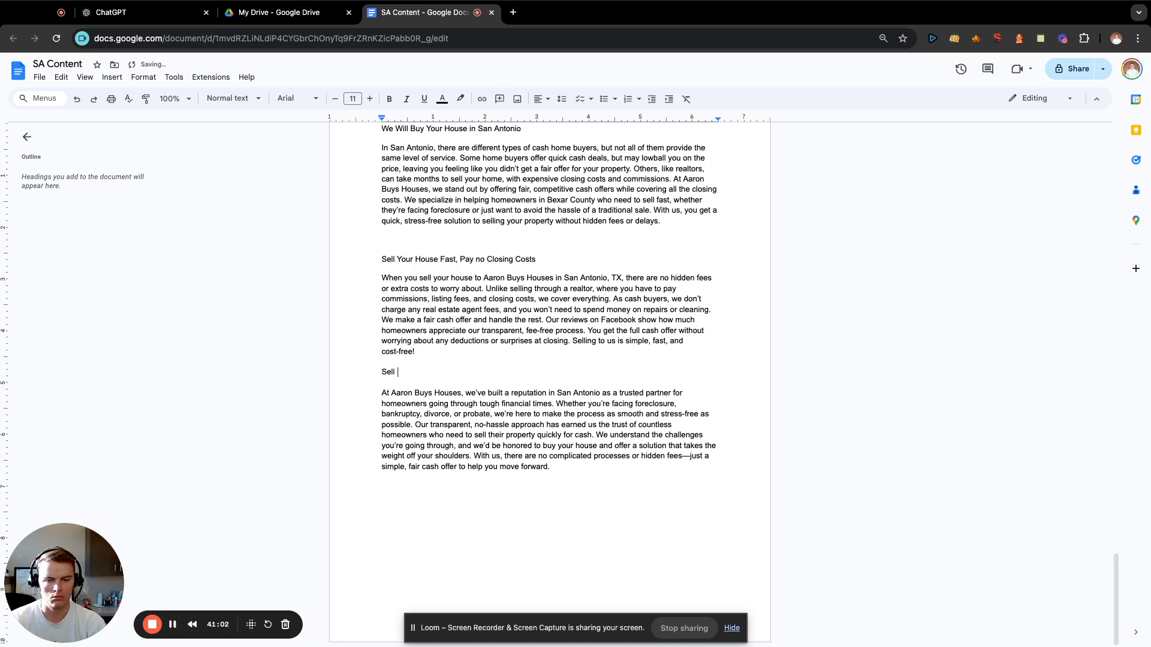
{"action": "type", "text": "Your Hosue"}
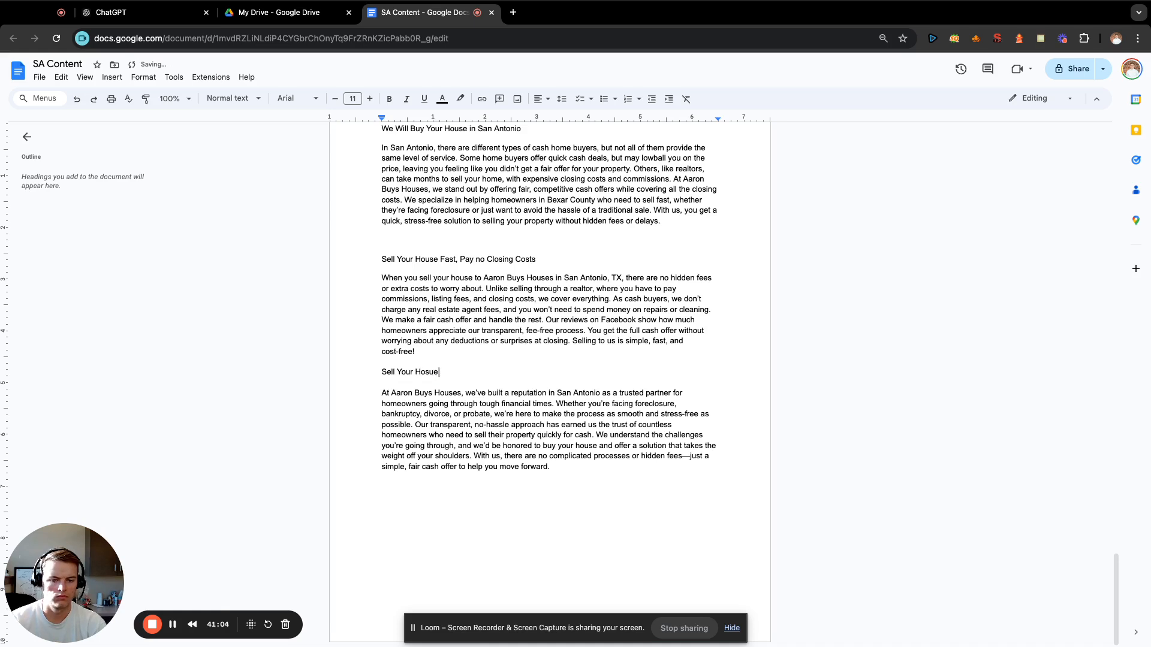
{"action": "key", "text": "BackSpace"}
{"action": "key", "text": "BackSpace"}
{"action": "key", "text": "BackSpace"}
{"action": "type", "text": "use Cash"}
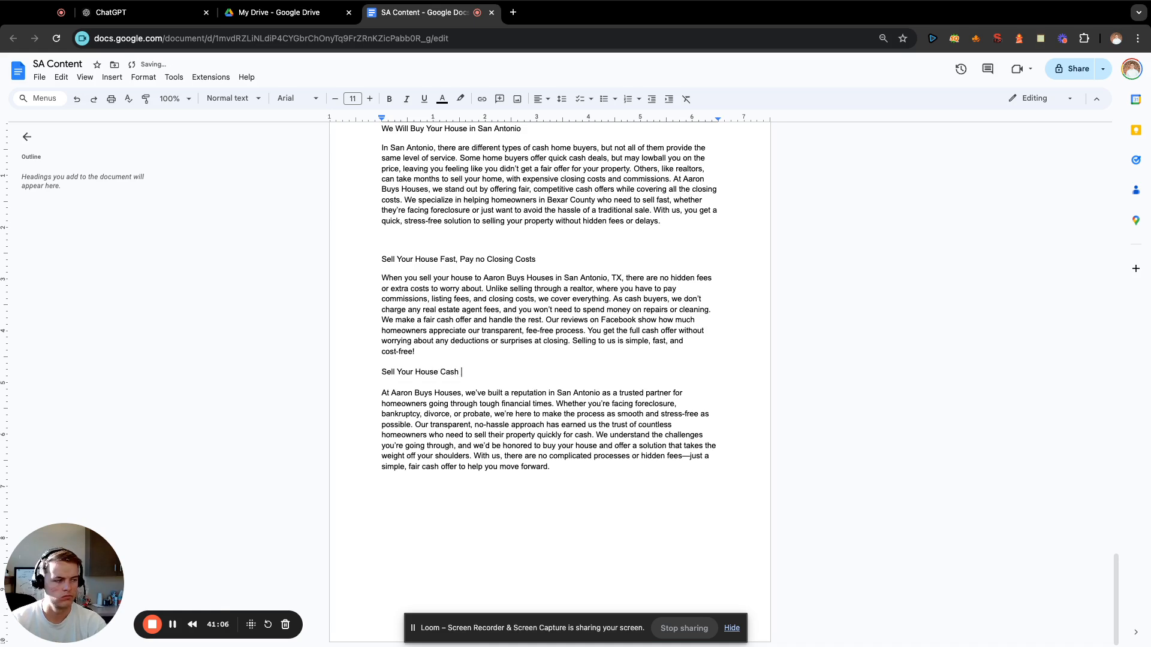
{"action": "type", "text": " Without Realto"}
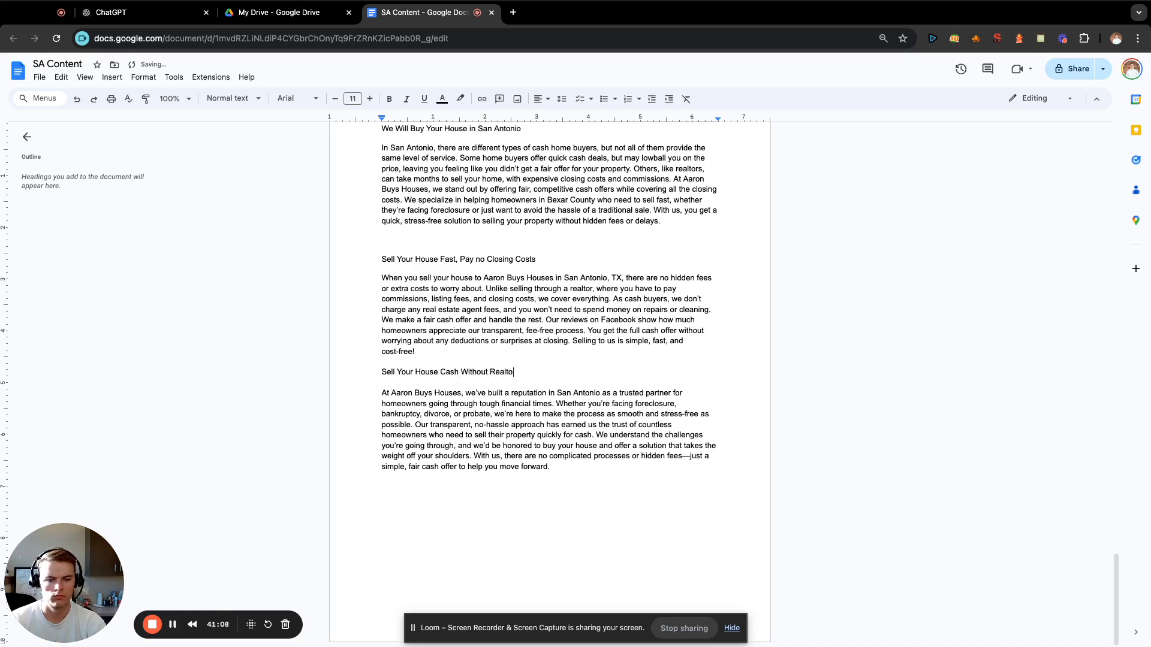
{"action": "type", "text": "r"}
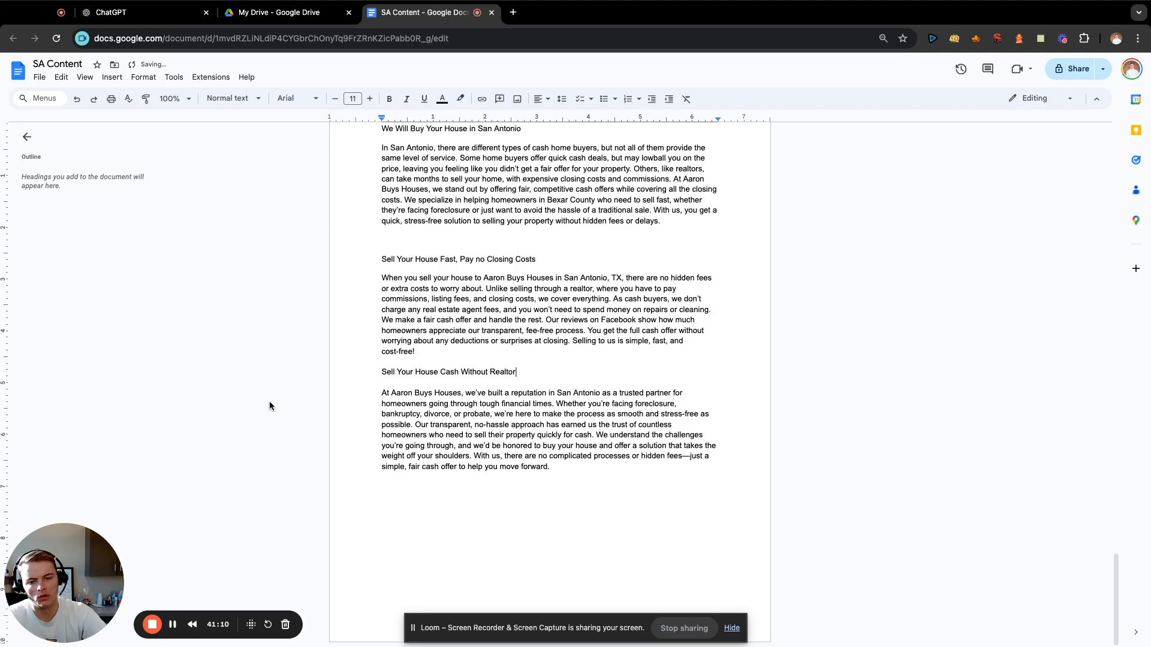
{"action": "scroll", "coordinate": [689, 295], "scroll_direction": "up", "scroll_amount": 10}
{"action": "scroll", "coordinate": [689, 295], "scroll_direction": "up", "scroll_amount": 20}
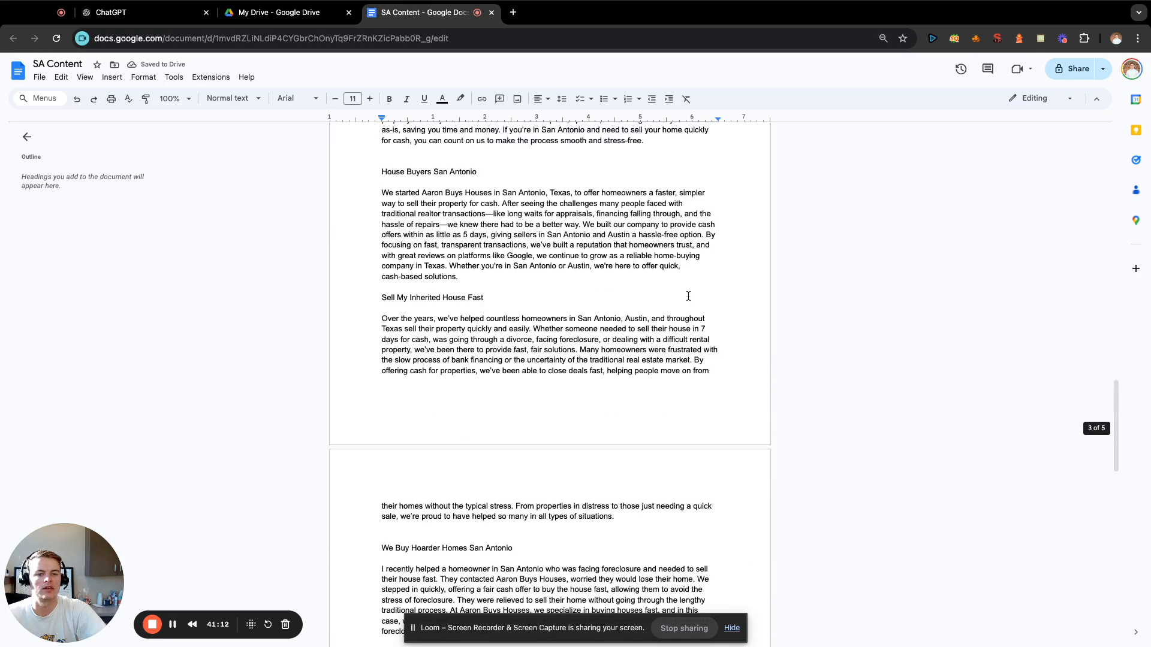
{"action": "scroll", "coordinate": [681, 306], "scroll_direction": "up", "scroll_amount": 5}
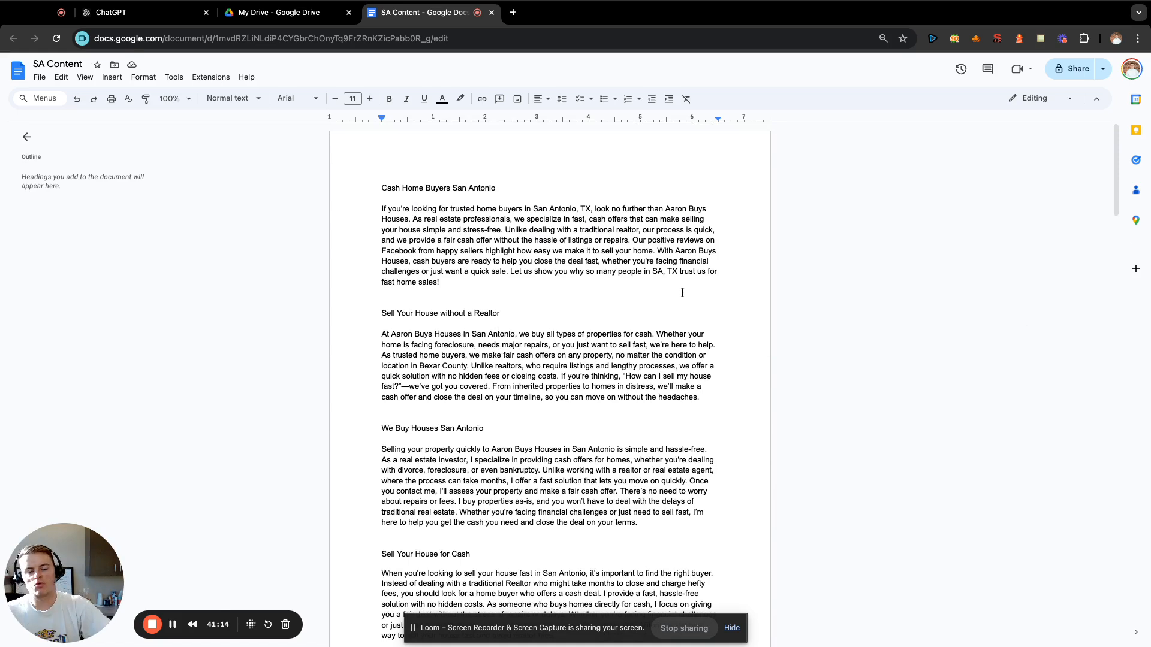